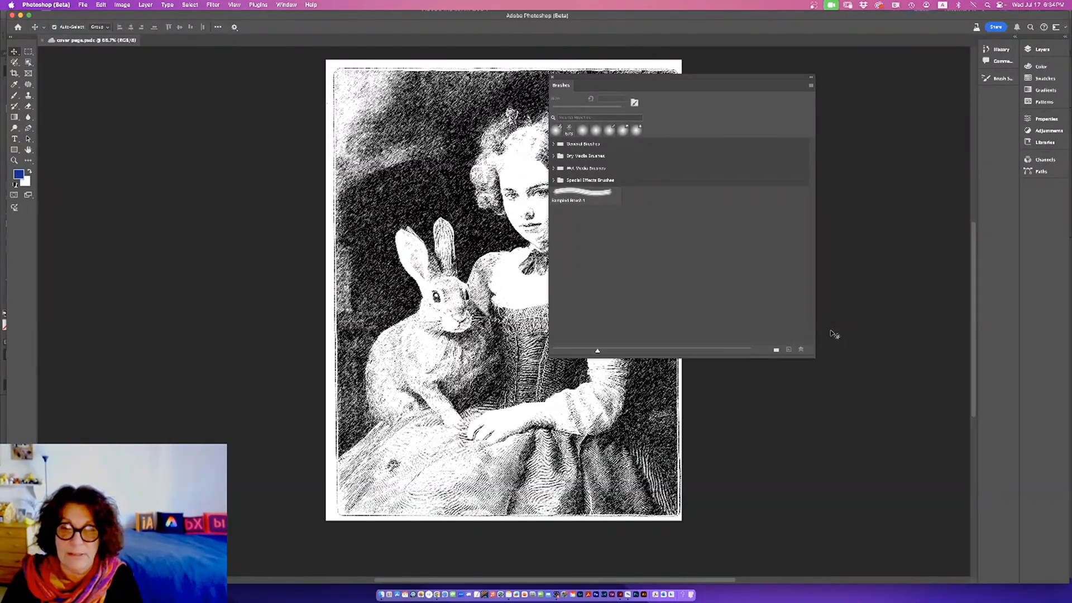
Open the Get More Brushes web page from the Brushes panel and enlarge its browser window over the document.
left_click(812, 87)
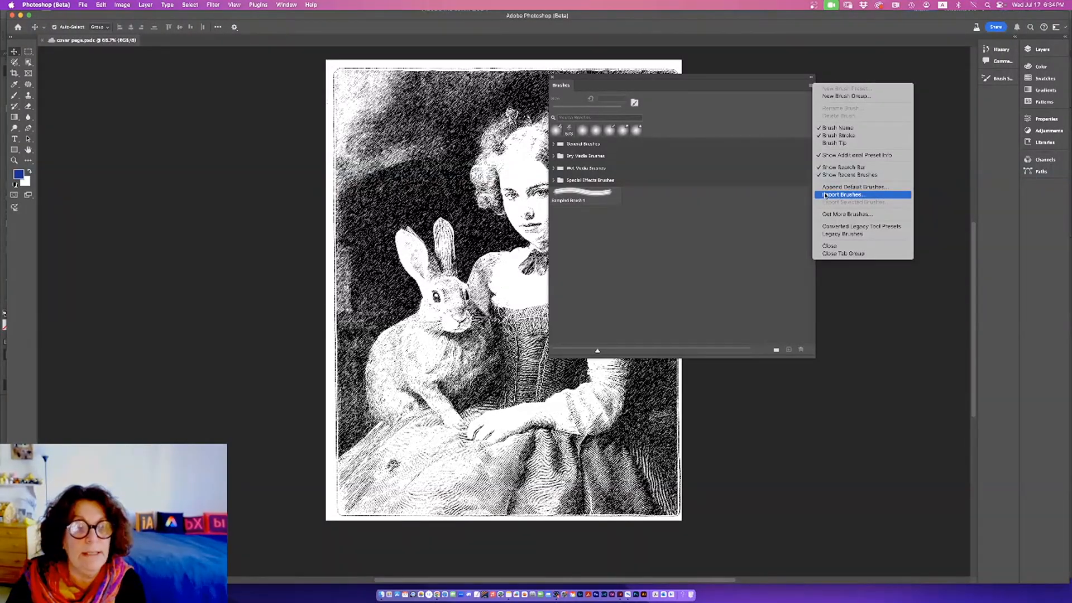
left_click(827, 216)
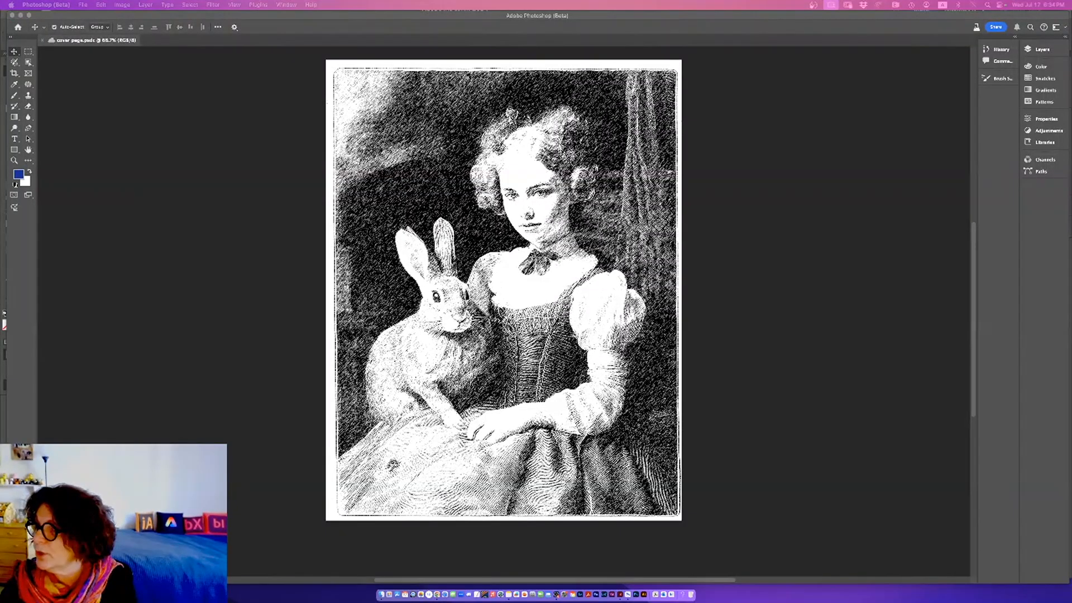
mouse_move(0, 113)
left_mouse_down()
mouse_move(352, 113)
mouse_move(613, 76)
mouse_move(601, 69)
left_mouse_up()
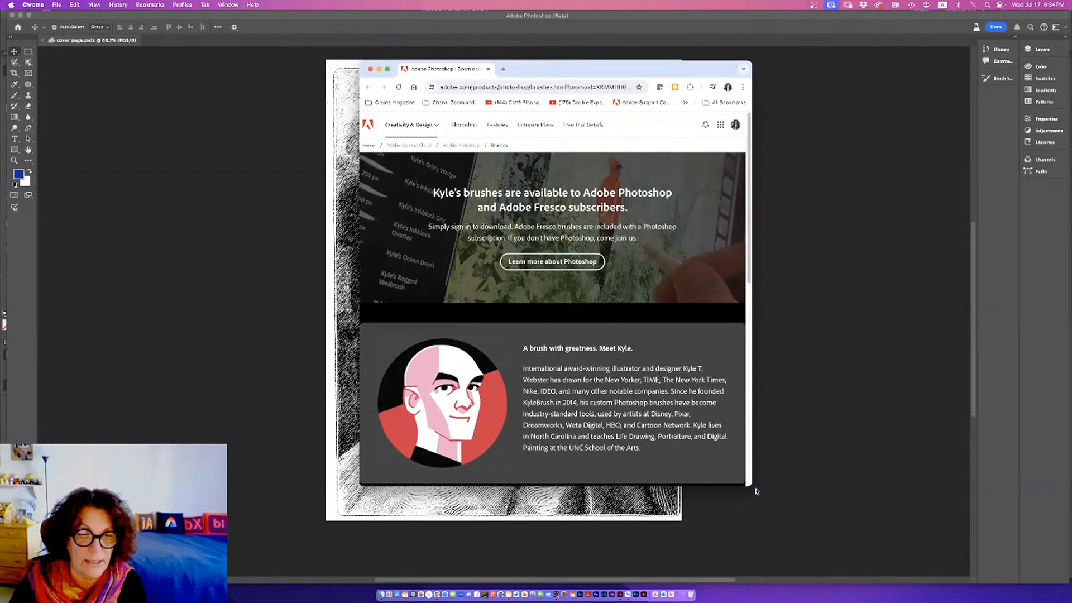
left_click_drag(751, 483, 898, 522)
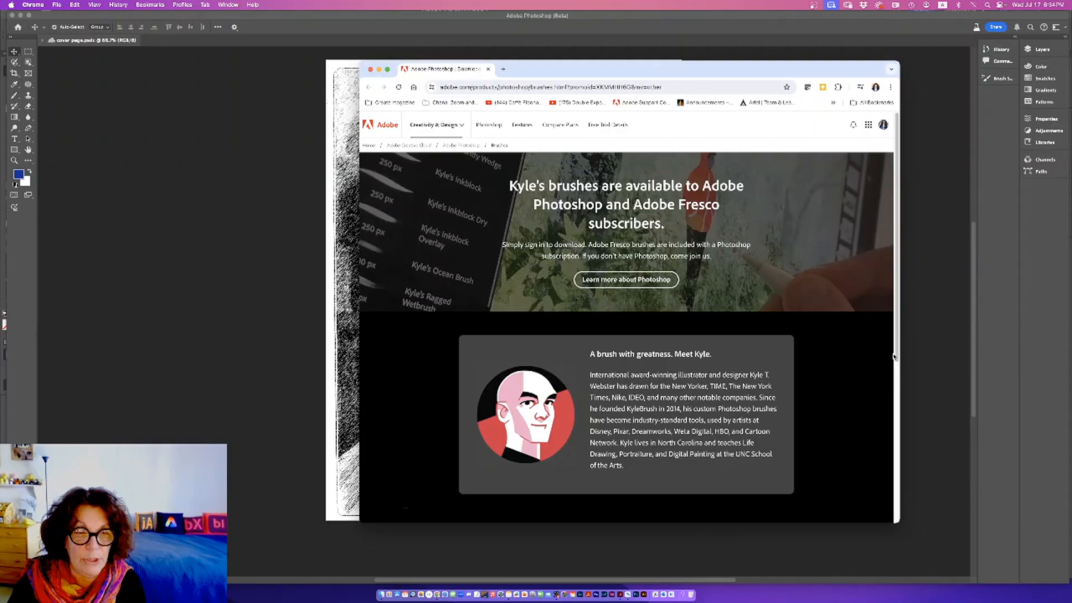
Look through the Kyle's brushes page and check which Adobe account is signed in.
scroll(885, 406, "down", 5)
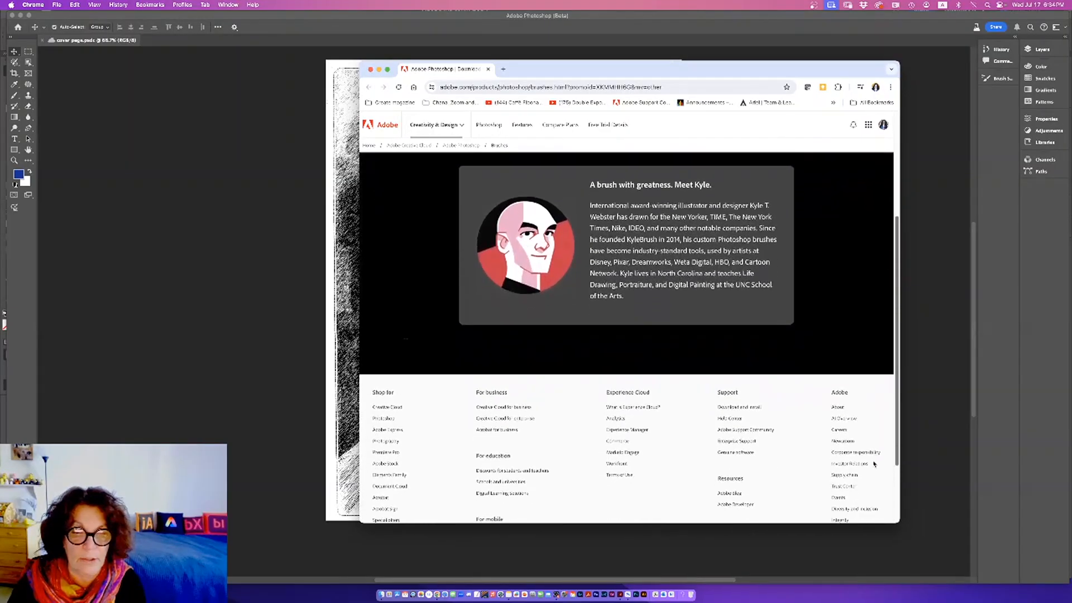
scroll(874, 464, "down", 3)
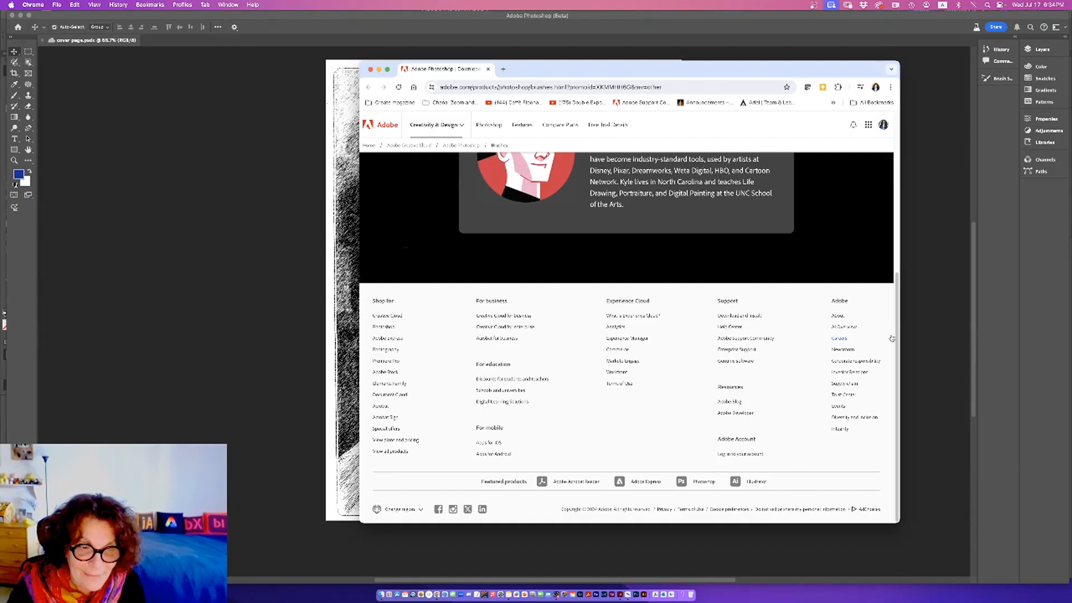
left_click_drag(905, 346, 903, 346)
scroll(899, 313, "up", 5)
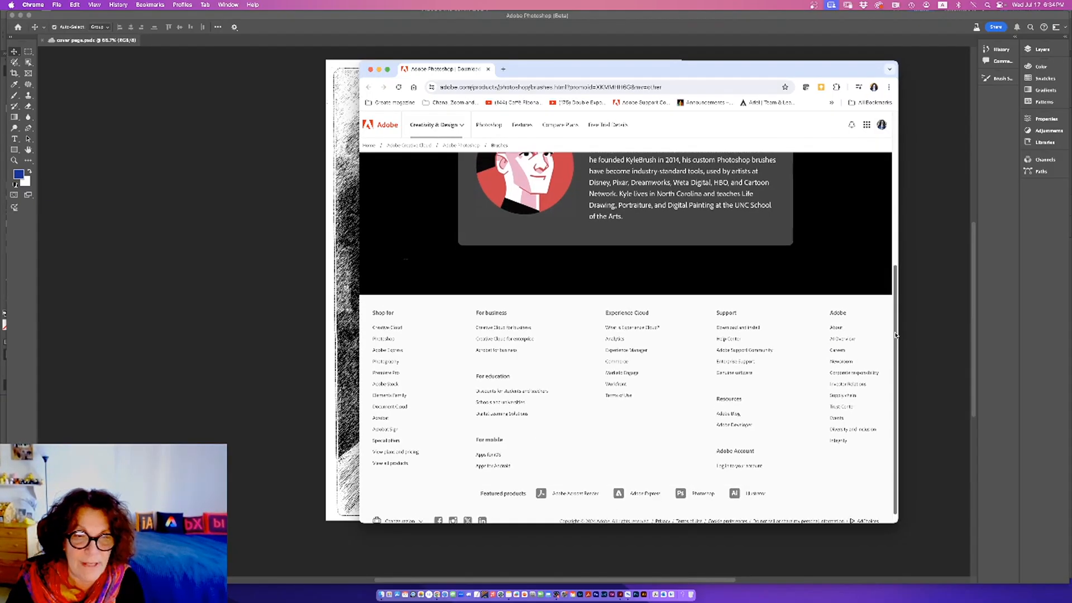
scroll(899, 266, "up", 4)
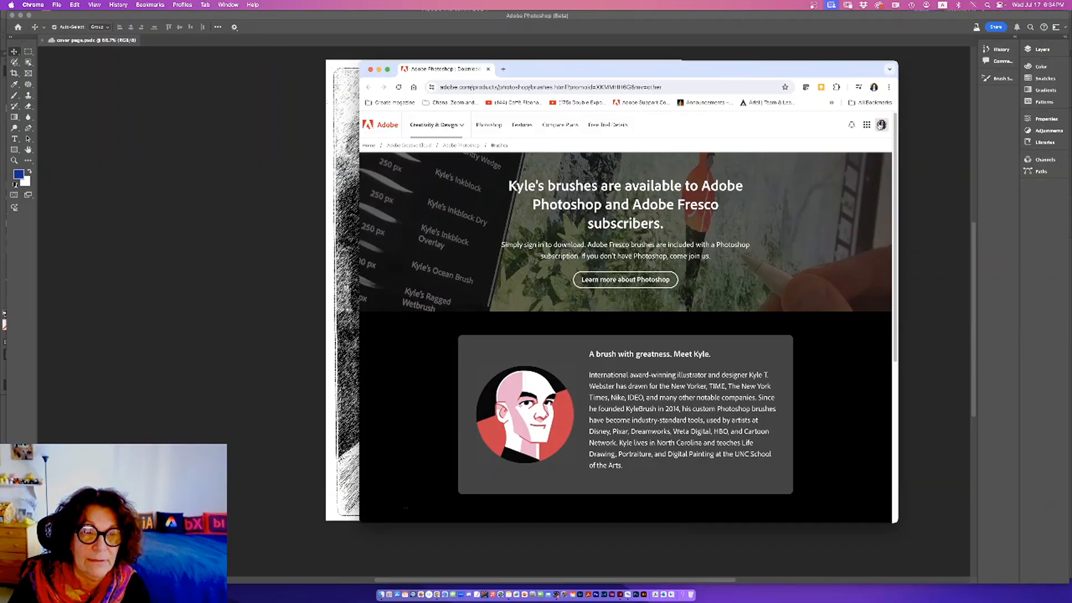
left_click(881, 124)
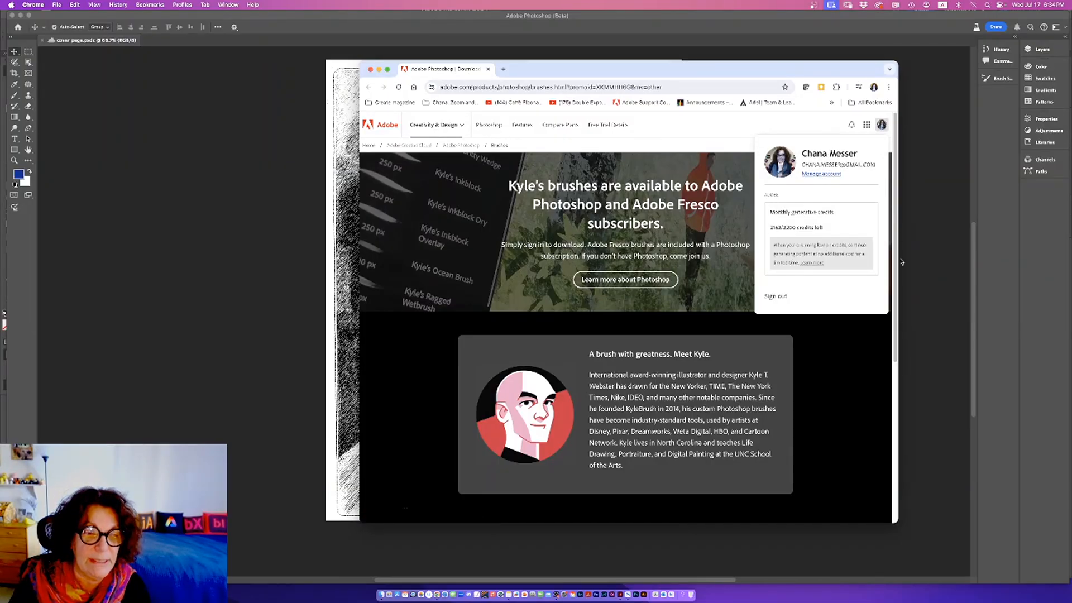
left_click(815, 292)
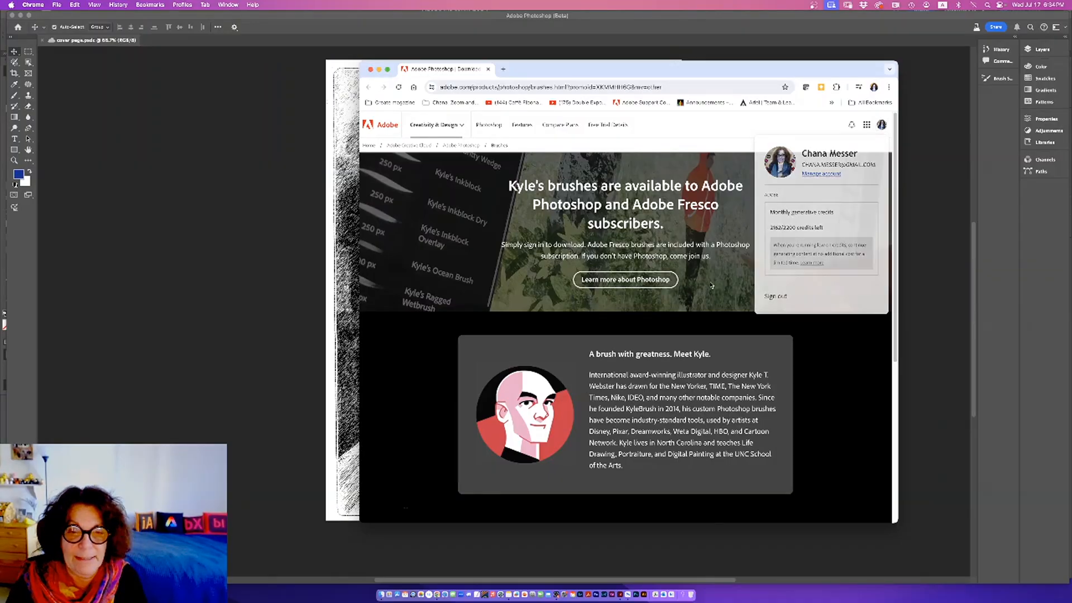
Open the page with more information about Photoshop and look through its plans and questions.
left_click(622, 279)
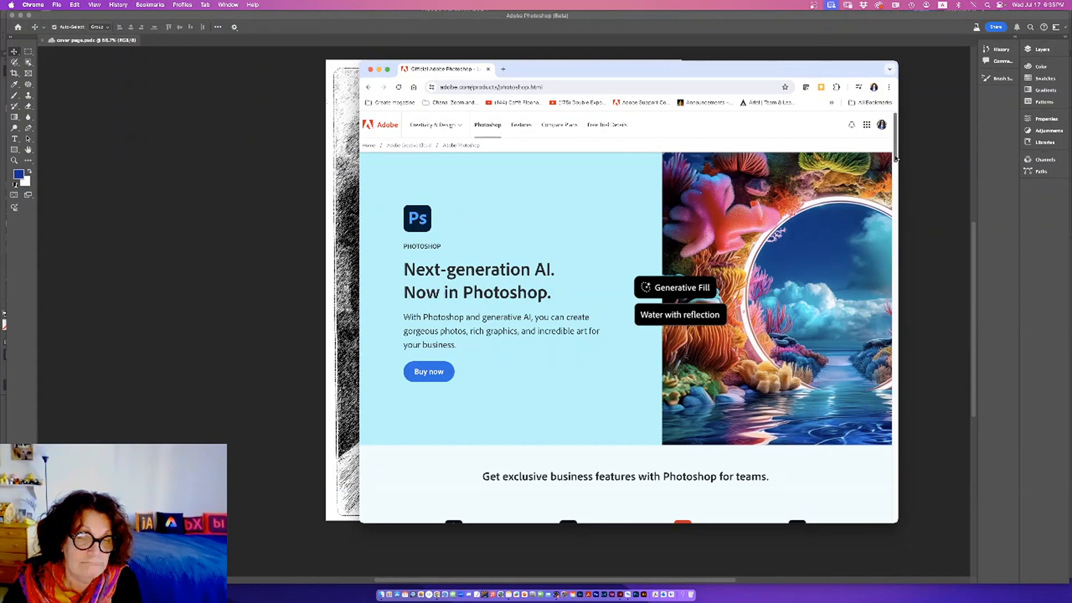
left_click_drag(895, 160, 833, 421)
scroll(833, 421, "down", 2)
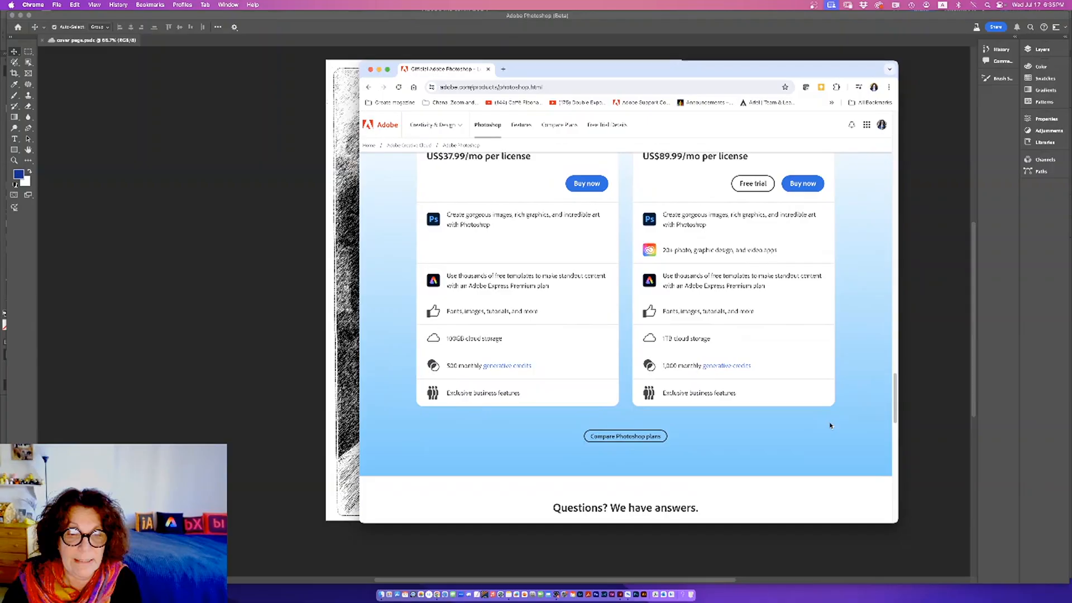
scroll(831, 426, "down", 10)
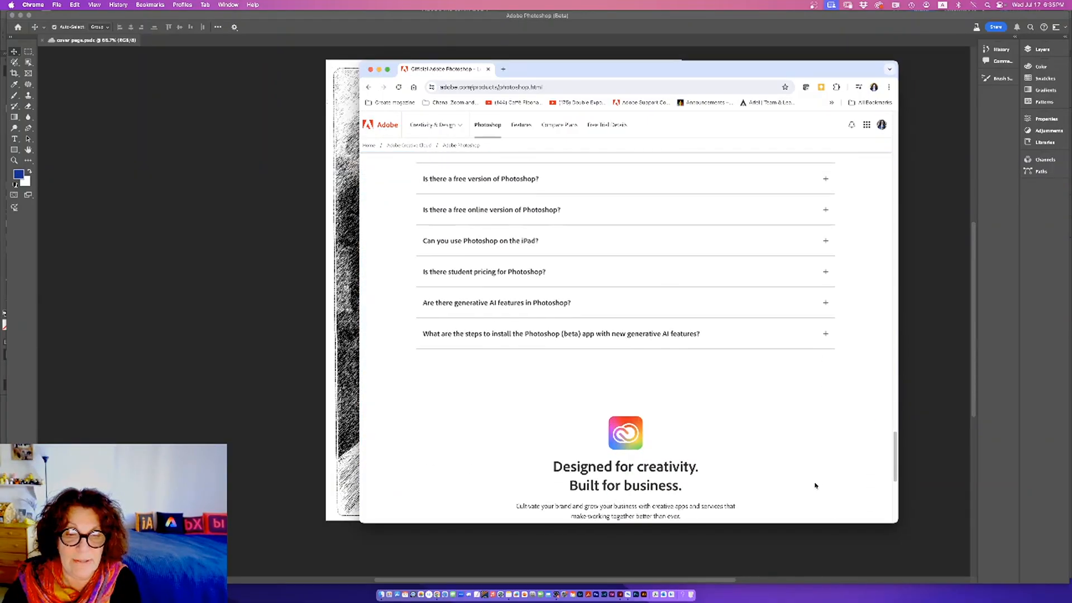
scroll(814, 493, "up", 20)
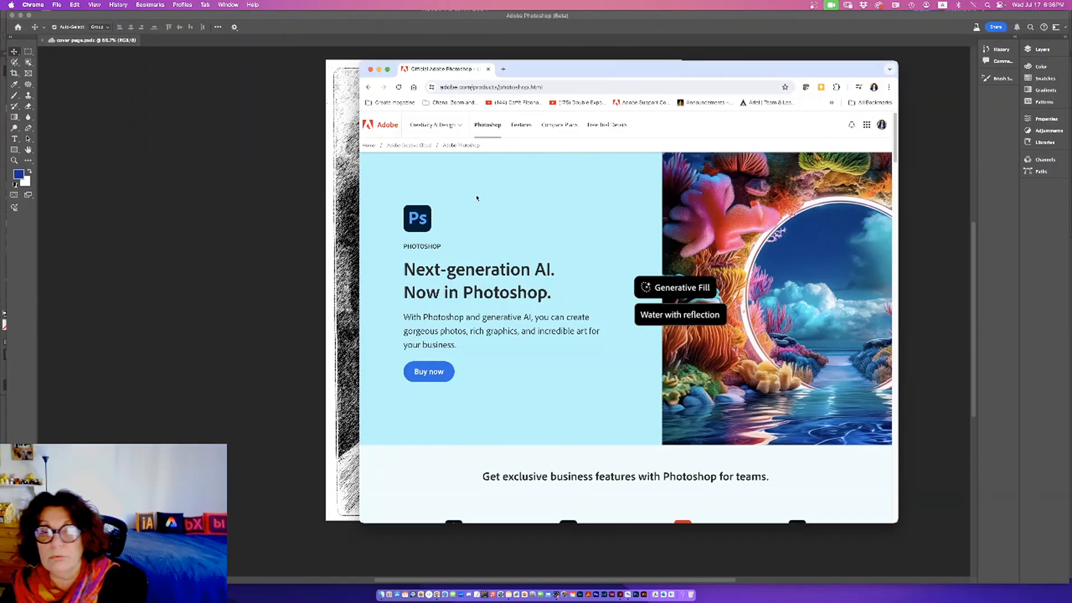
Move the browser aside, switch back to Photoshop, and dock the Brushes panel with the collapsed panels.
left_click_drag(537, 69, 304, 269)
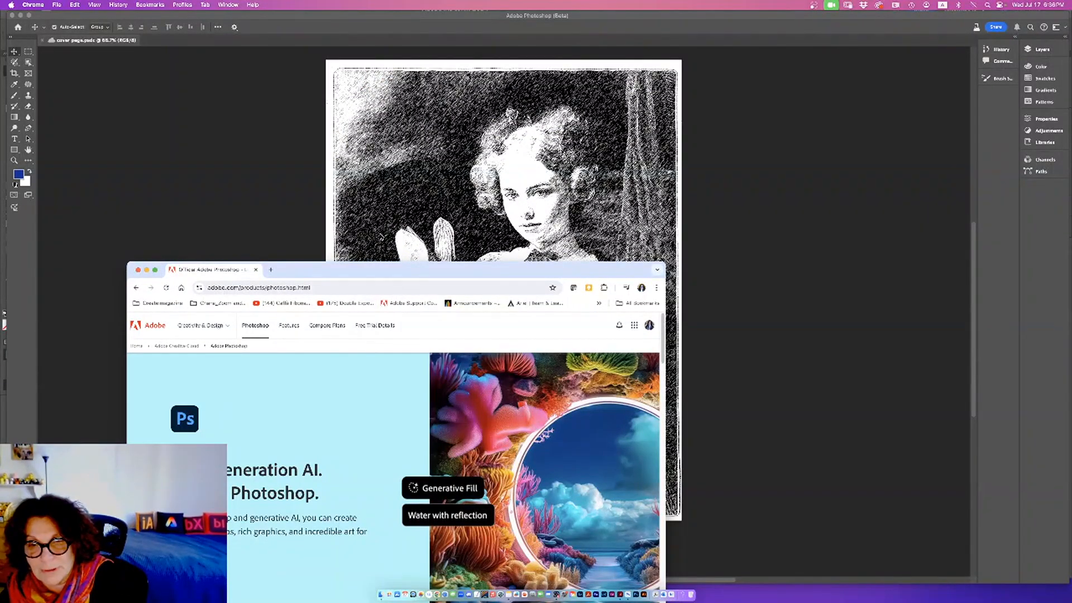
left_click(373, 235)
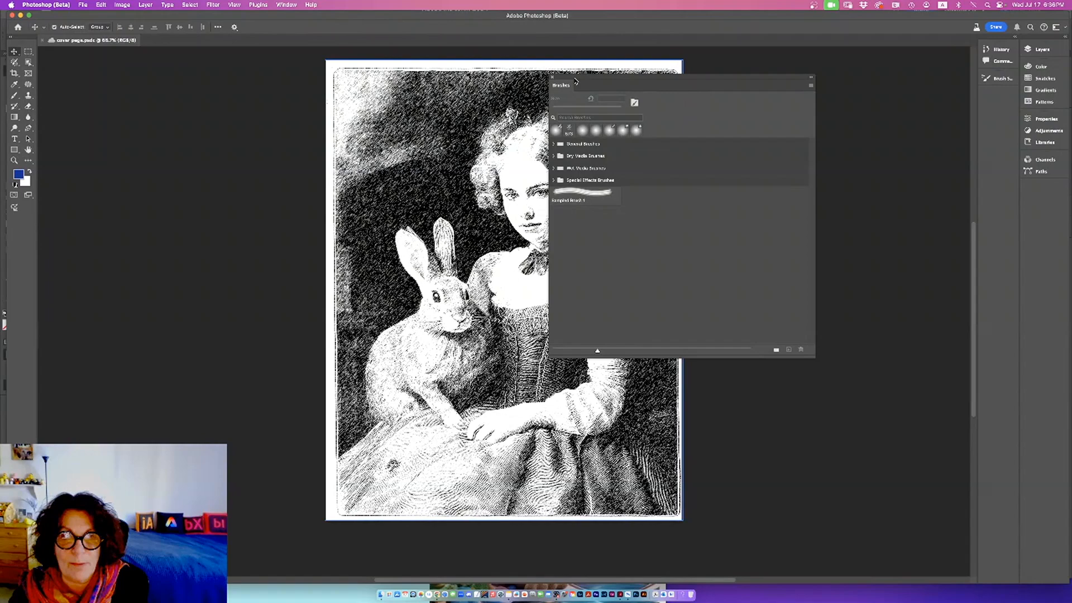
mouse_move(576, 82)
left_mouse_down()
mouse_move(967, 109)
mouse_move(994, 96)
left_mouse_up()
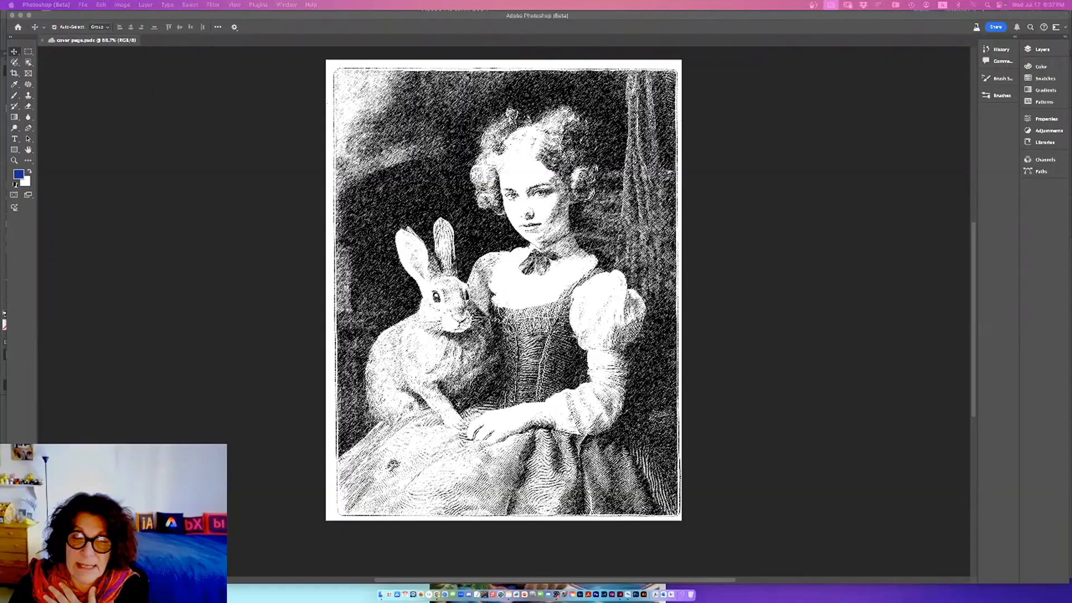
Detach the Properties panel from the dock and float it beside the portrait.
left_click(269, 413)
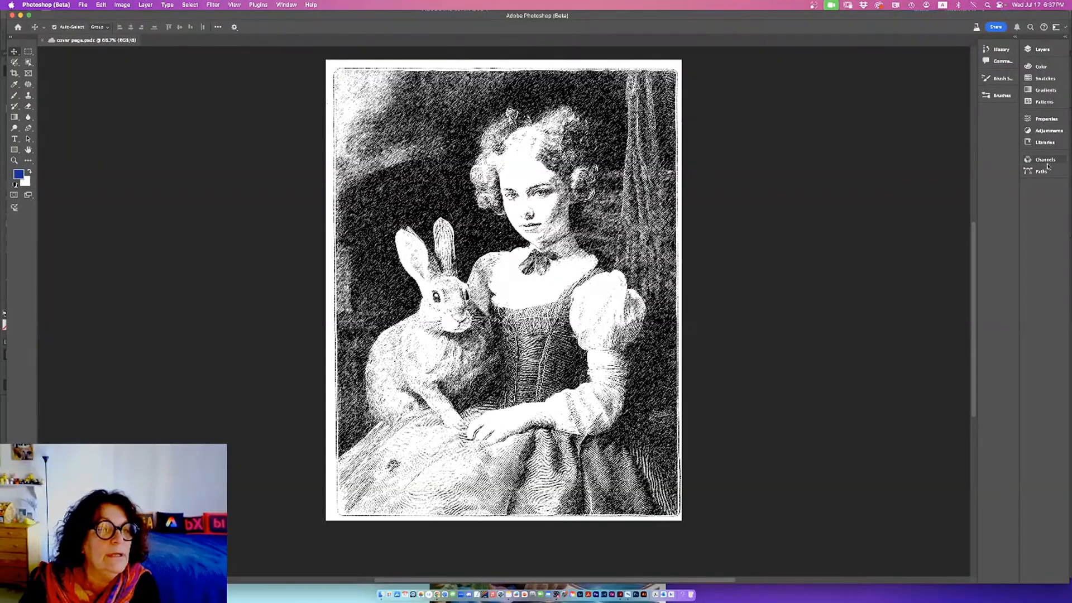
left_click(1046, 119)
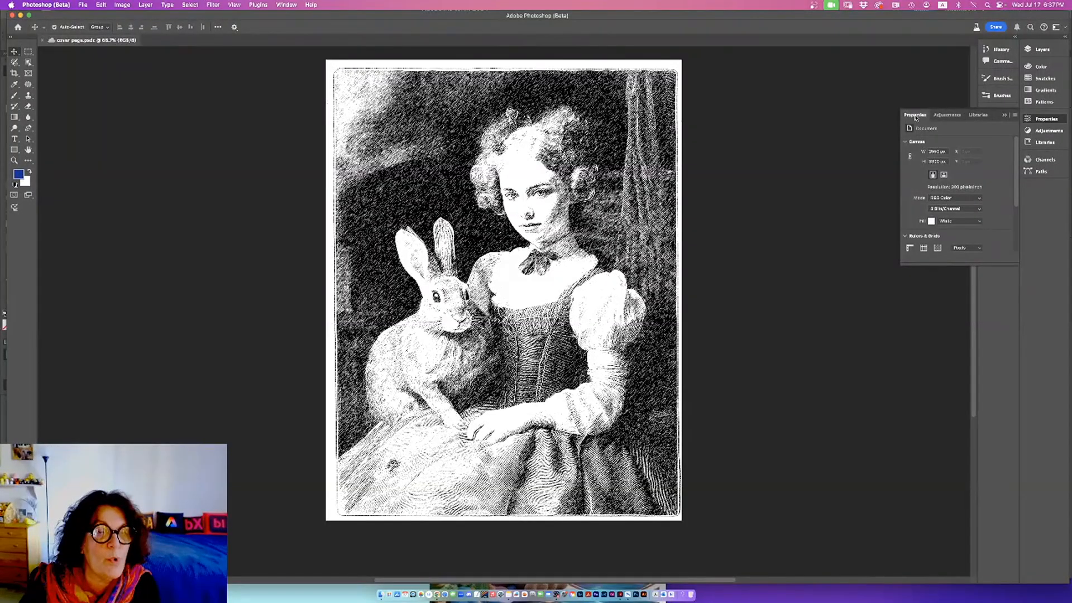
left_click_drag(916, 115, 206, 93)
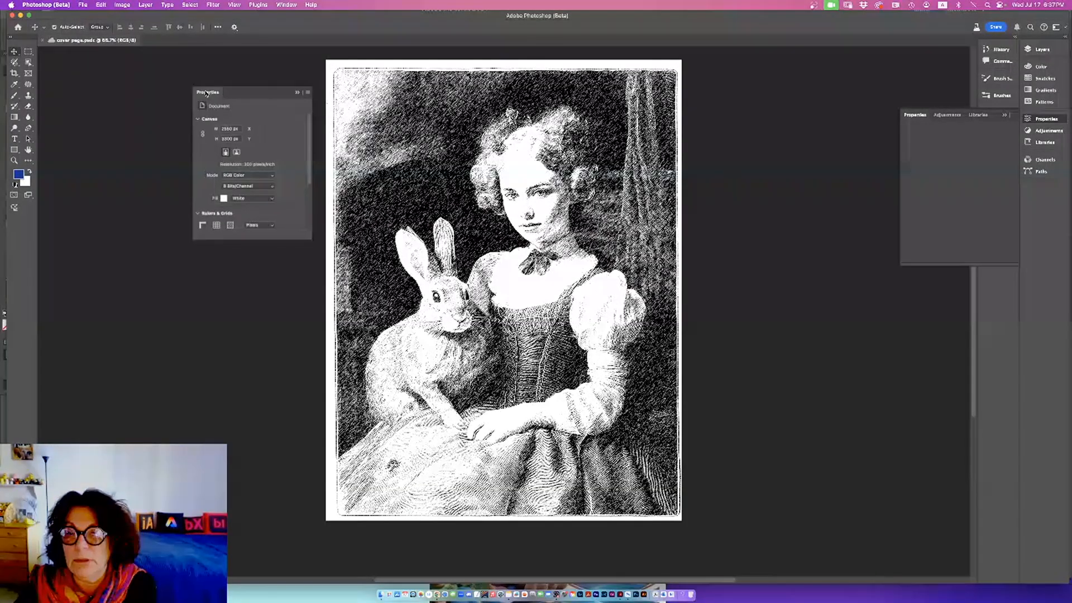
left_click(934, 113)
left_click(1049, 118)
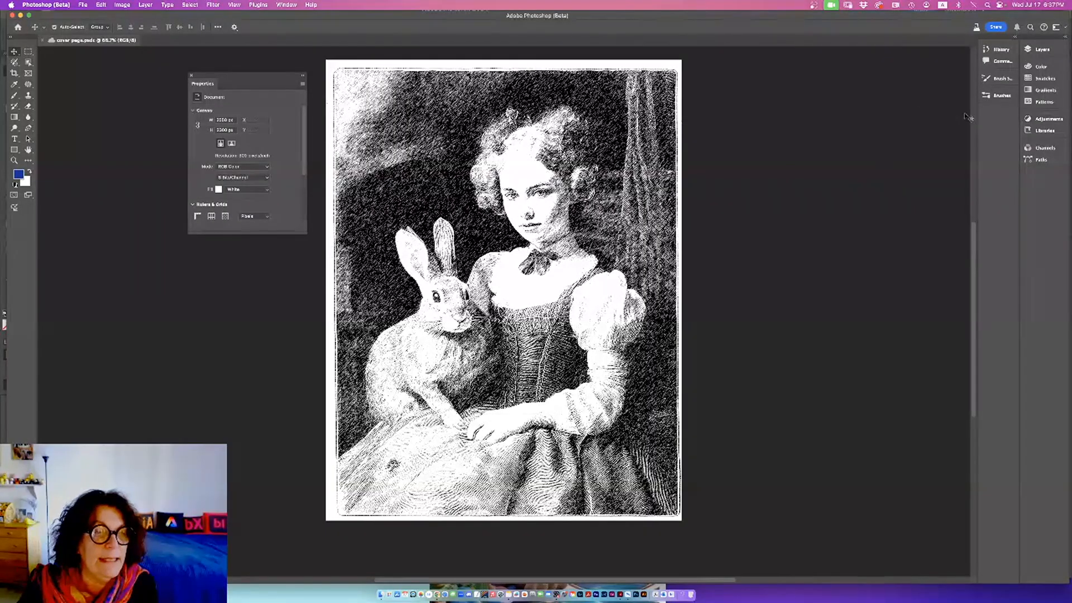
Float the Layers panel on the other side of the portrait and enlarge it.
left_click(1042, 49)
left_click_drag(931, 45, 726, 84)
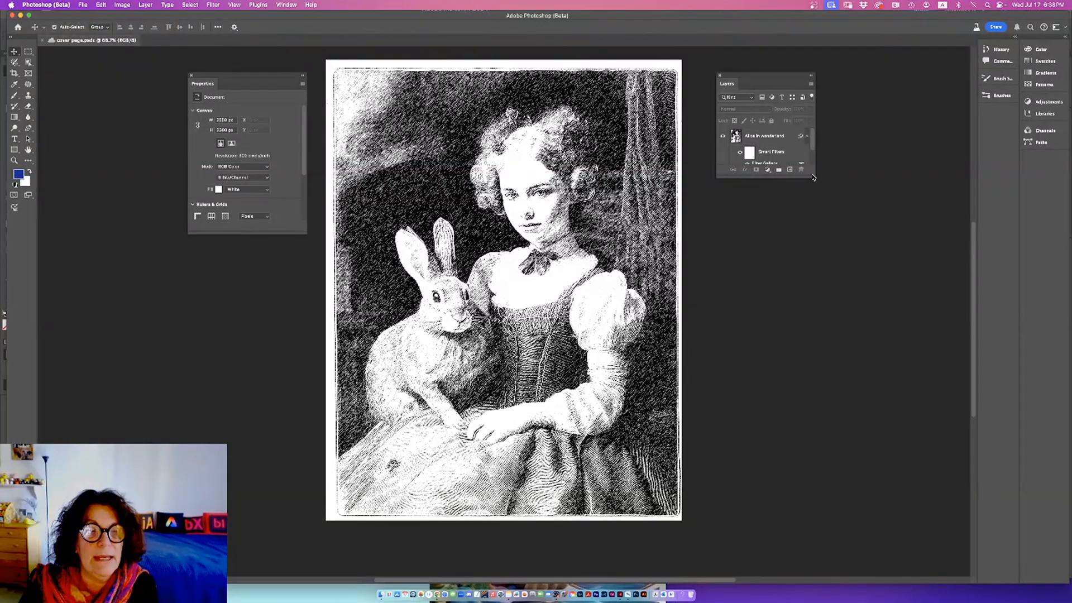
left_click_drag(811, 173, 924, 516)
Open the contents of the Alice in wonderland smart object and lengthen the Properties panel to show all variations.
left_click(755, 136)
double_click(737, 138)
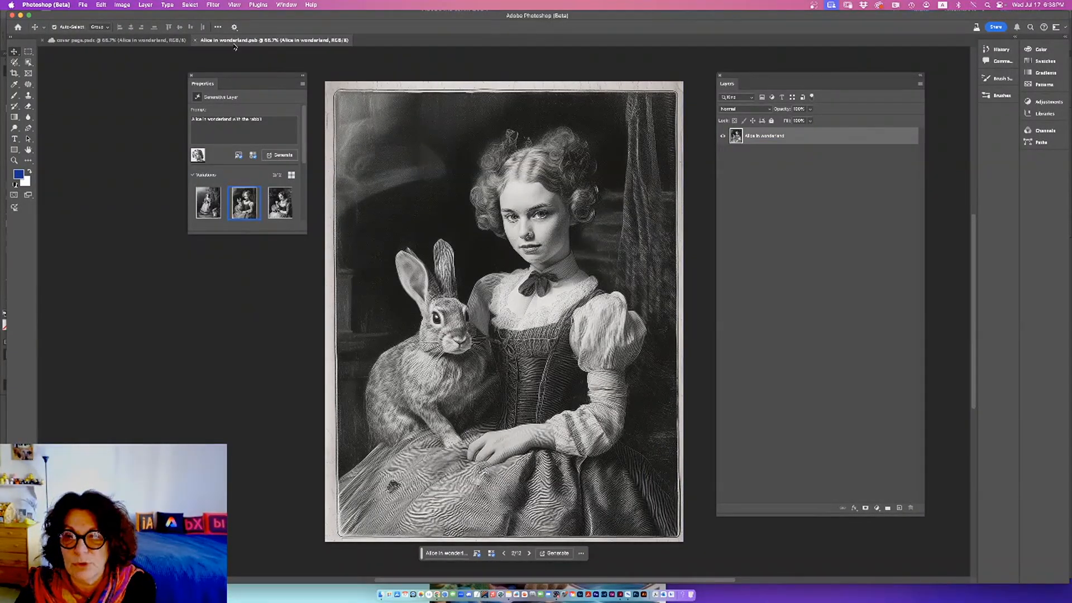
left_click_drag(306, 233, 308, 488)
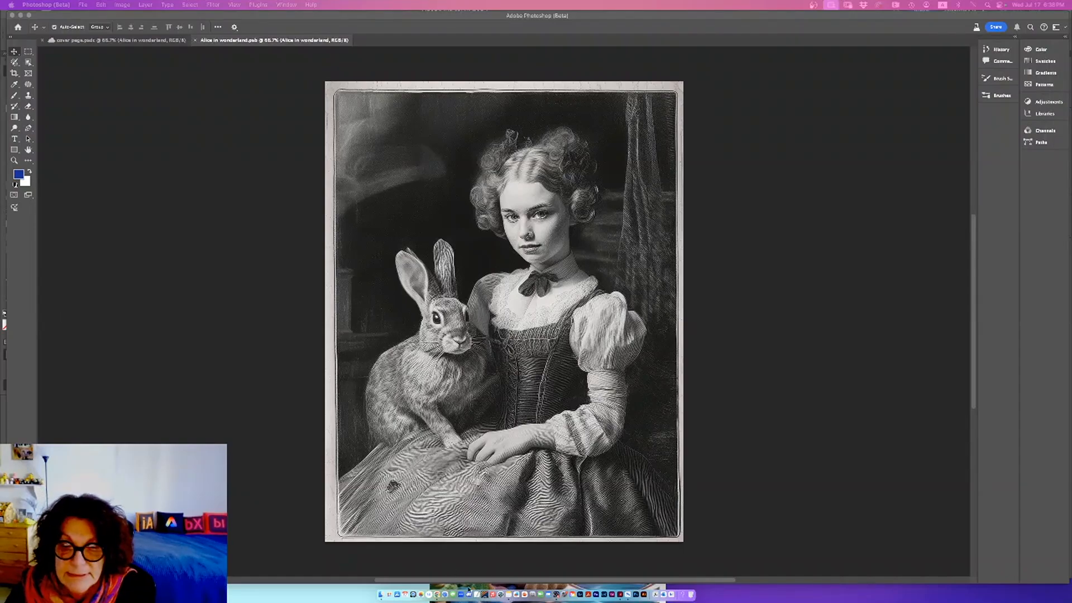
left_click(509, 595)
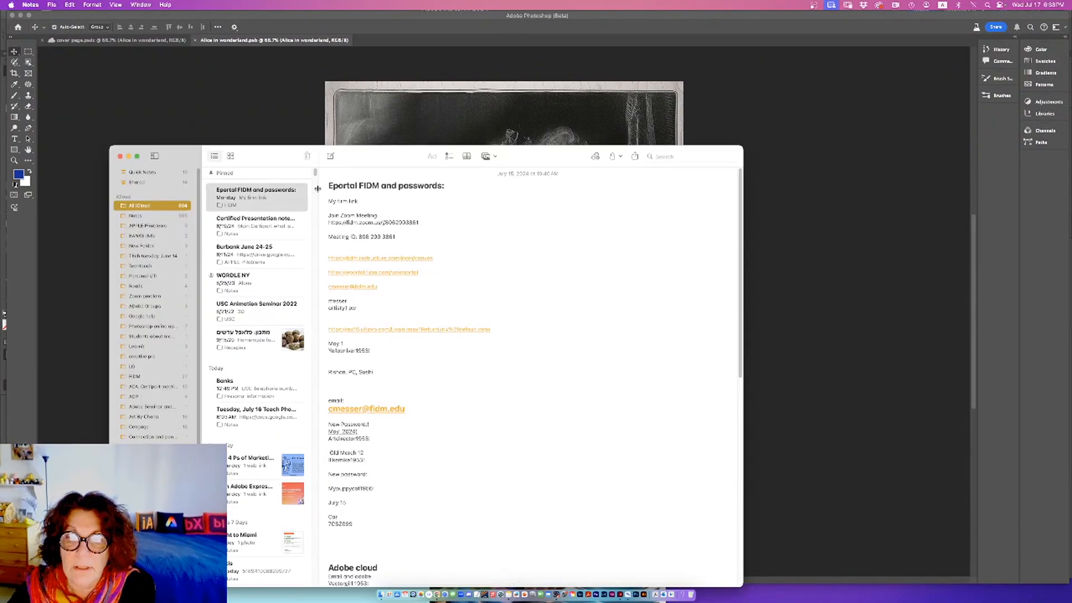
left_click(236, 231)
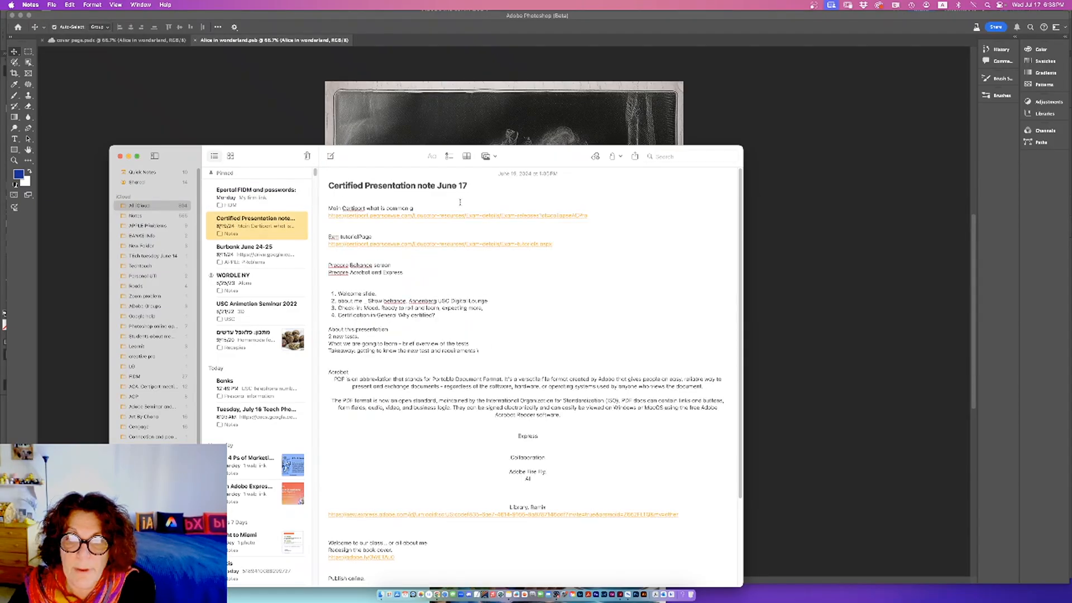
left_click(331, 155)
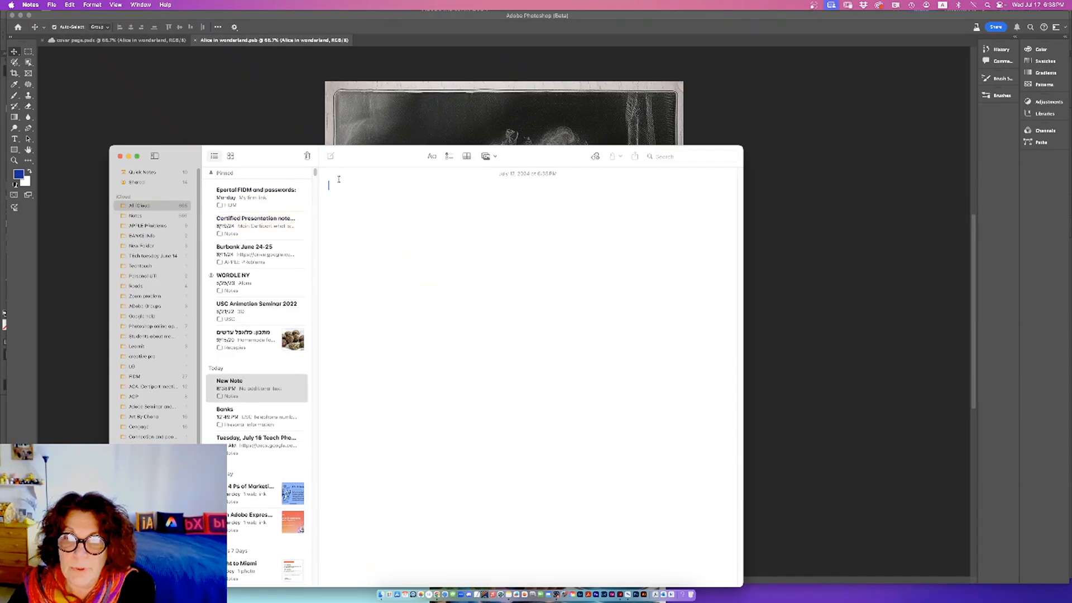
type("GO download them here https://www.adobe.com/products/photoshop/brushes.html")
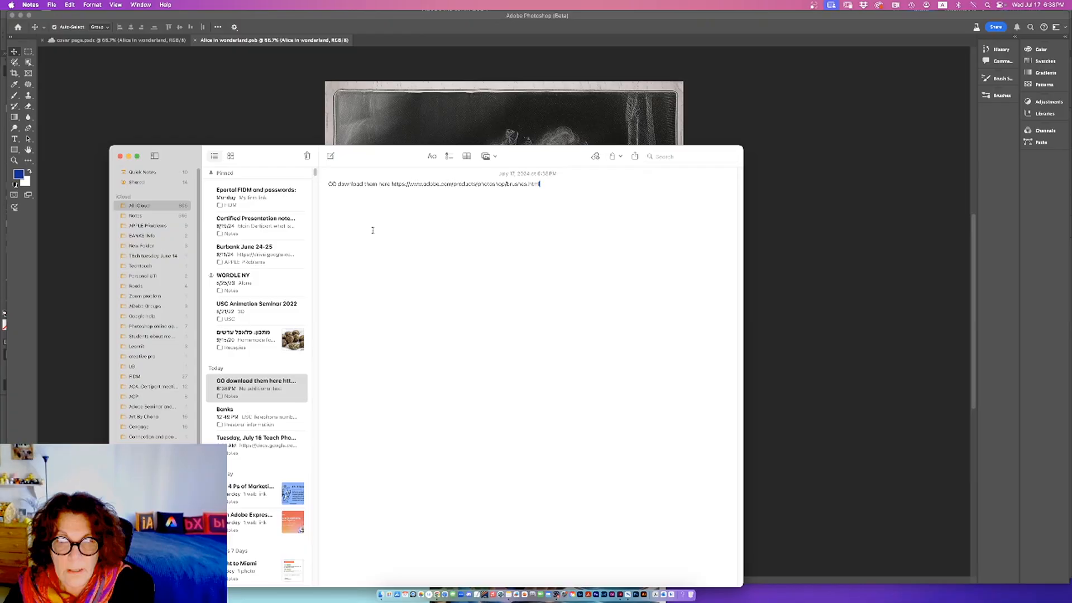
left_click(120, 157)
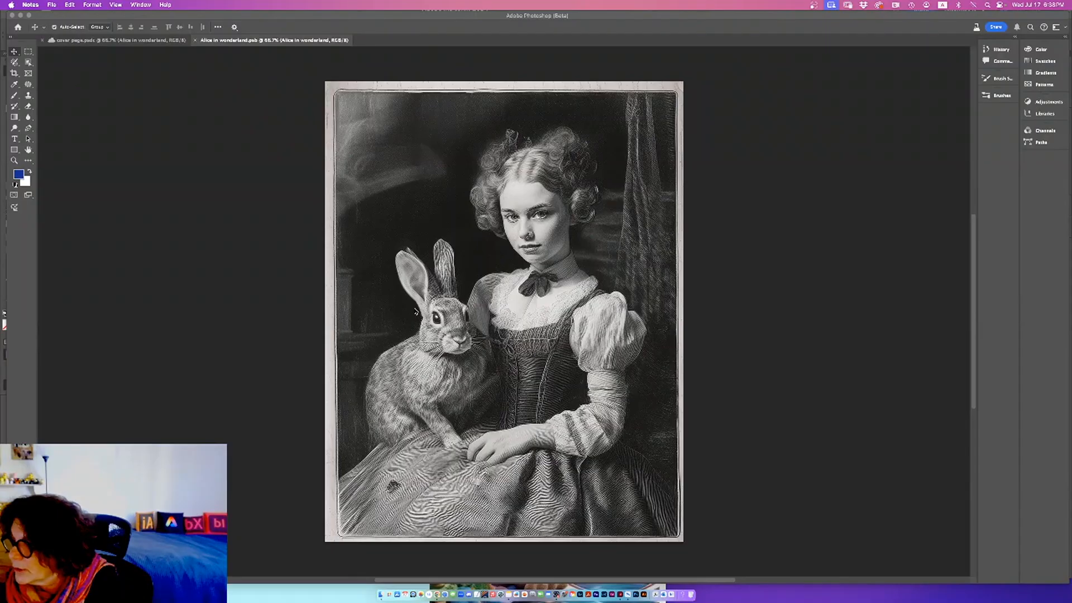
Compare the colour, sepia and black-and-white variations of the Alice in wonderland generative layer, ending on the second black-and-white portrait with the rabbit.
left_click(399, 350)
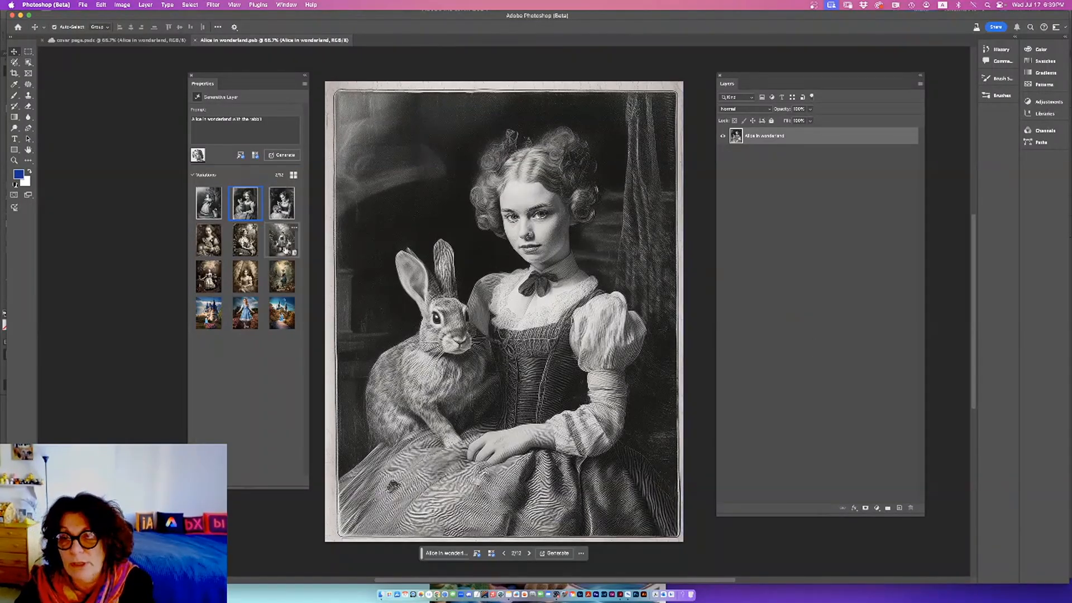
left_click(209, 321)
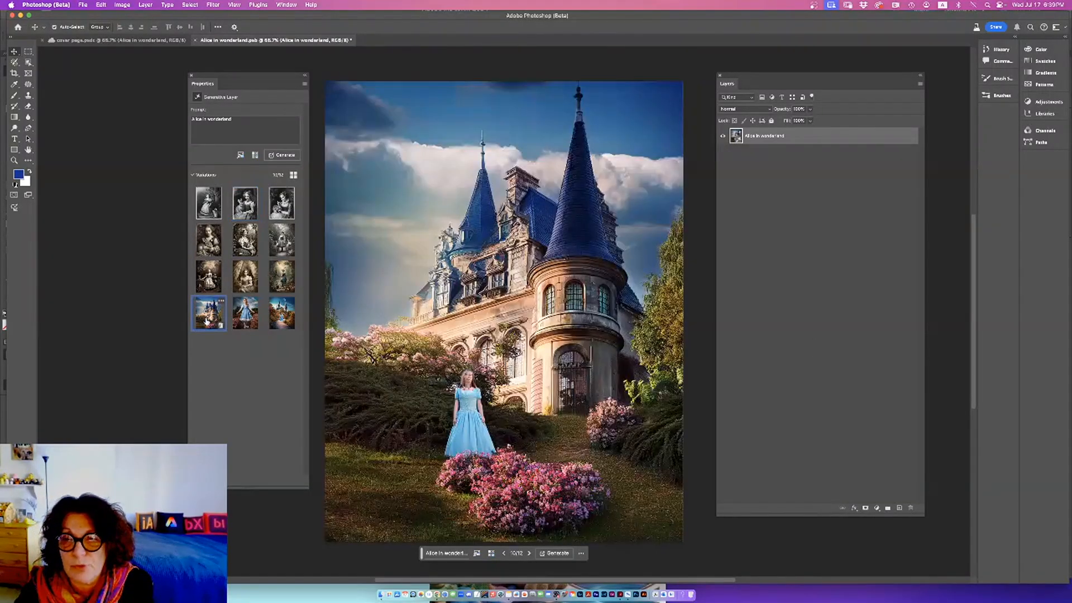
left_click(241, 321)
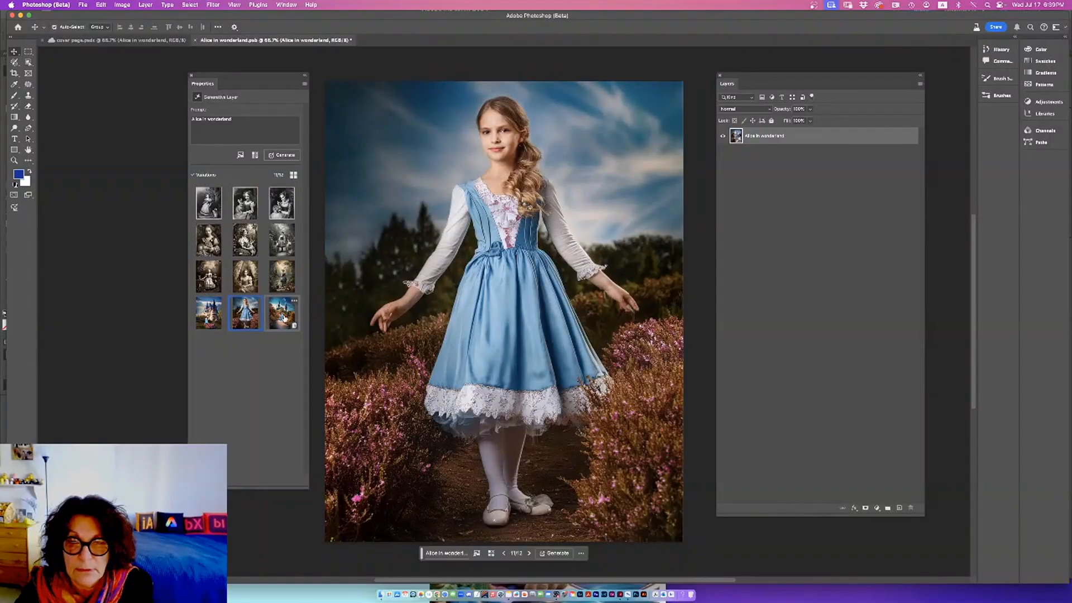
left_click(283, 322)
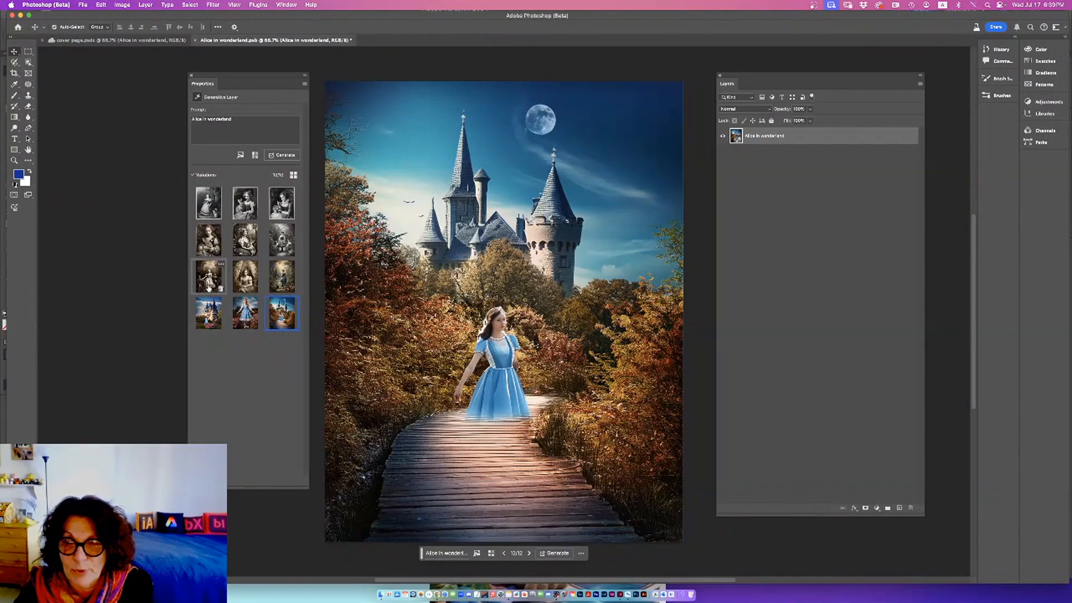
left_click(208, 286)
left_click(254, 285)
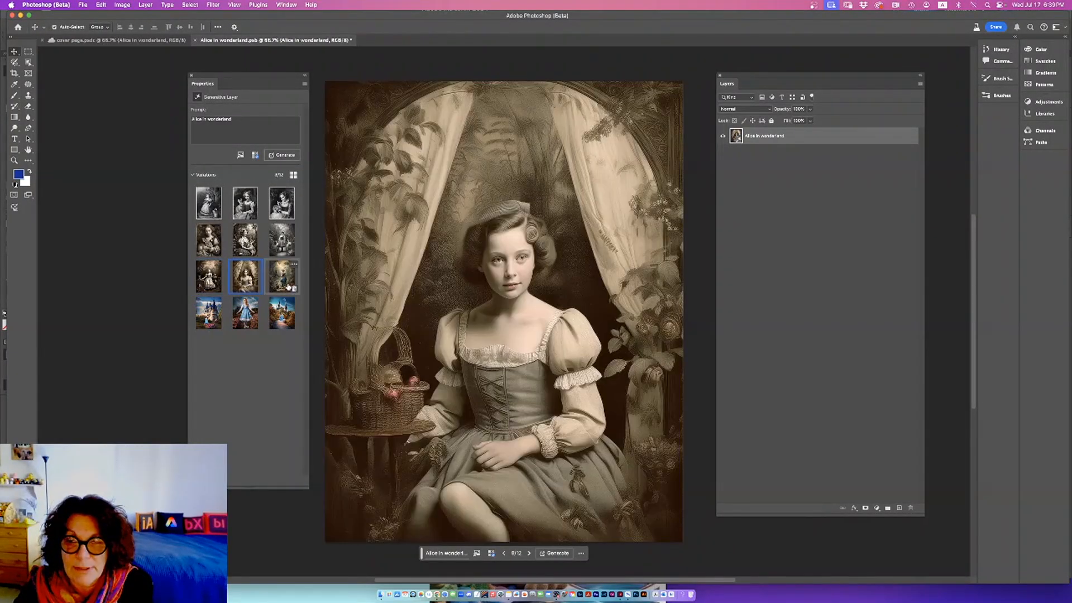
left_click(288, 285)
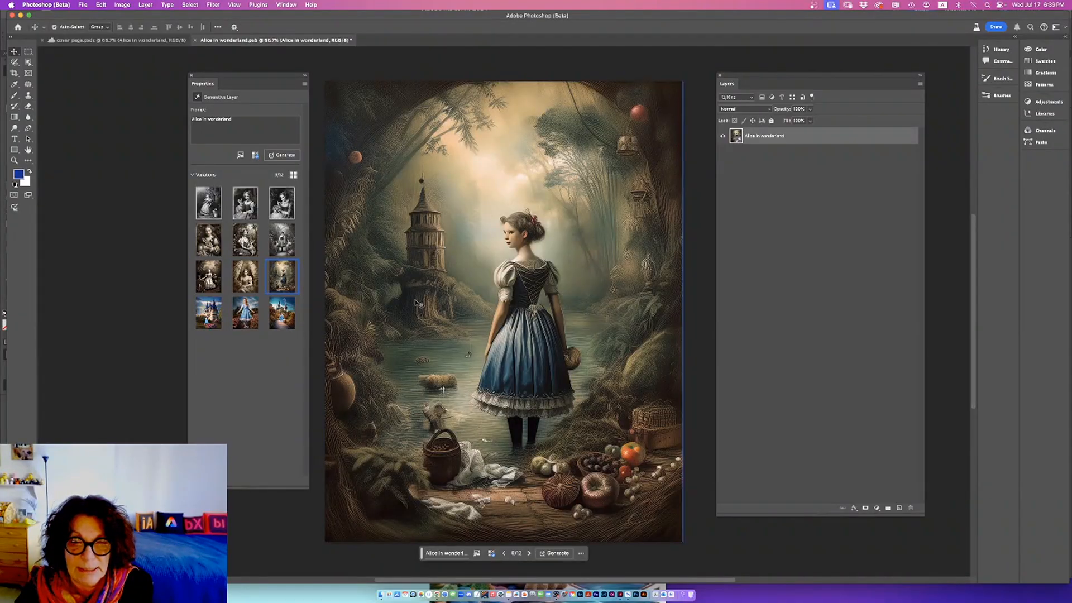
left_click(208, 240)
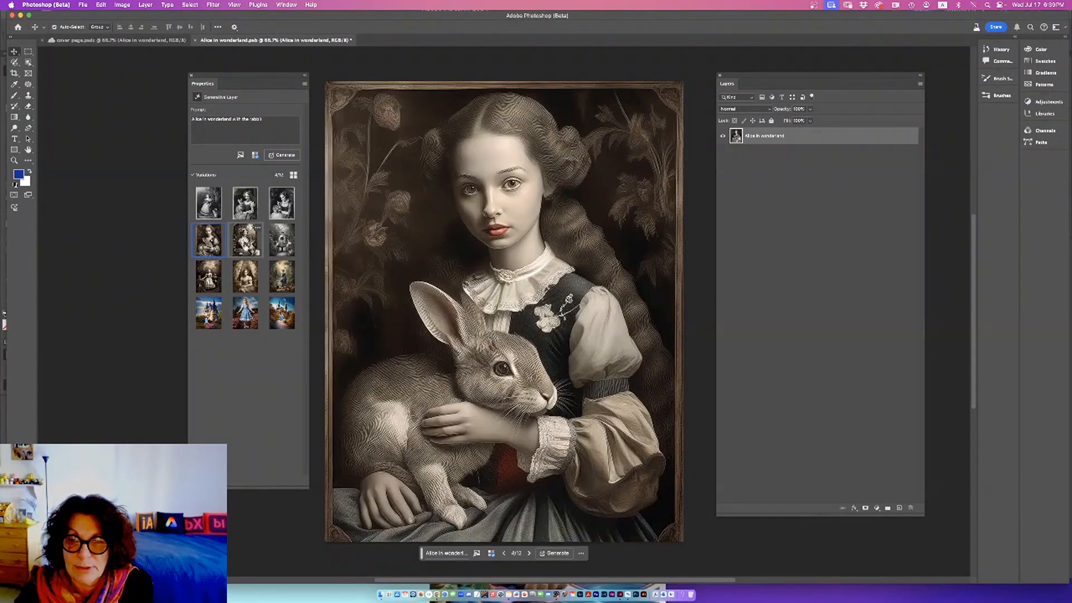
left_click(245, 246)
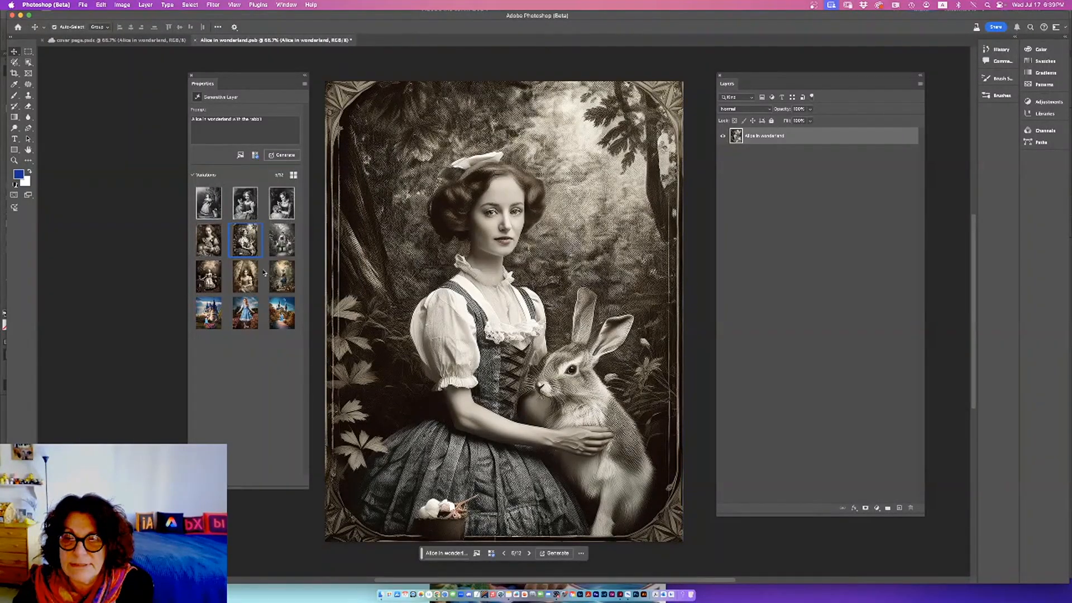
left_click(209, 202)
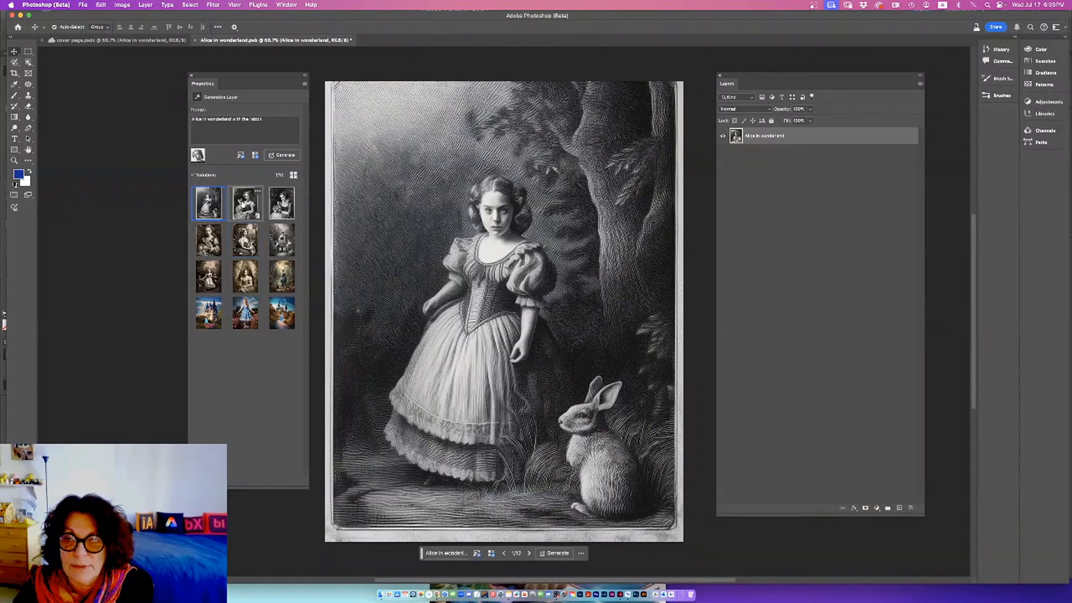
left_click(245, 202)
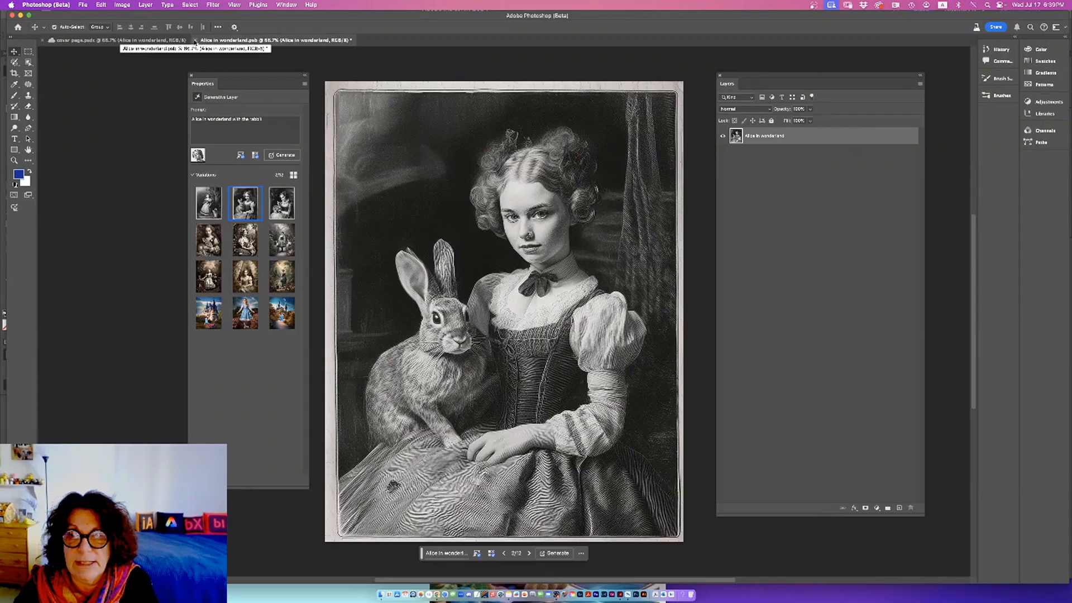
Close the Alice in wonderland smart object without saving, and switch its Filter Gallery effect off and on to compare.
left_click(194, 41)
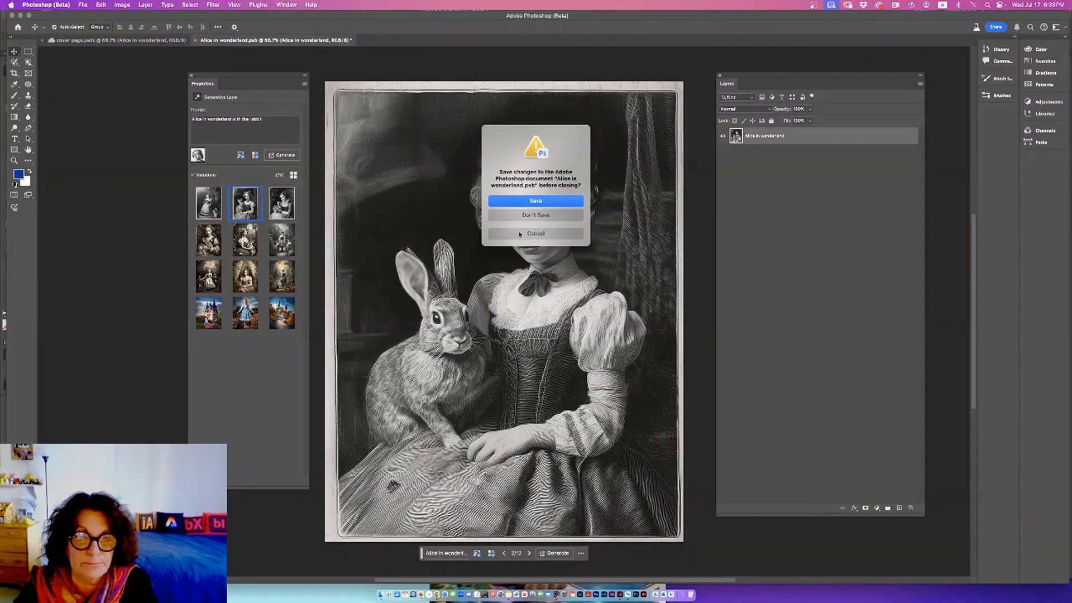
left_click(520, 214)
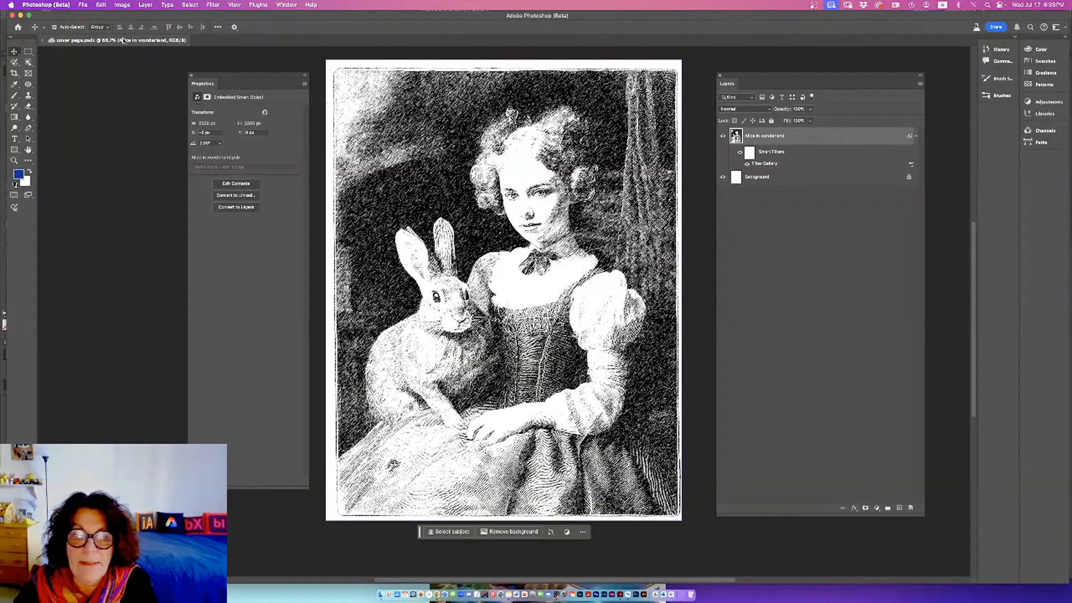
left_click(748, 164)
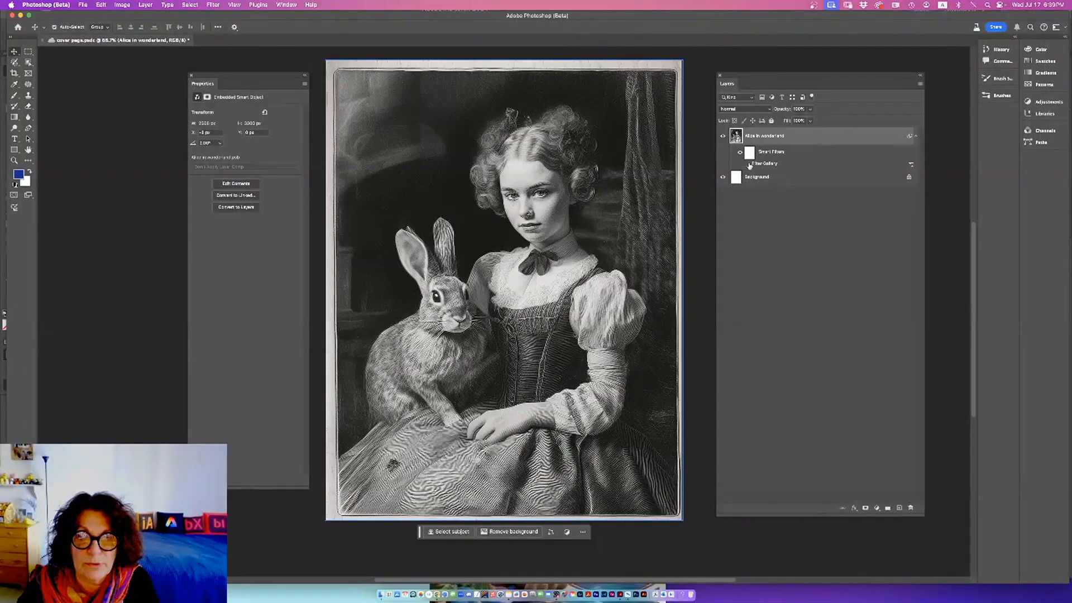
left_click(748, 164)
Edit the smart object's Graphic Pen filter to stroke length 12, light/dark balance 57 and Horizontal stroke direction.
double_click(767, 165)
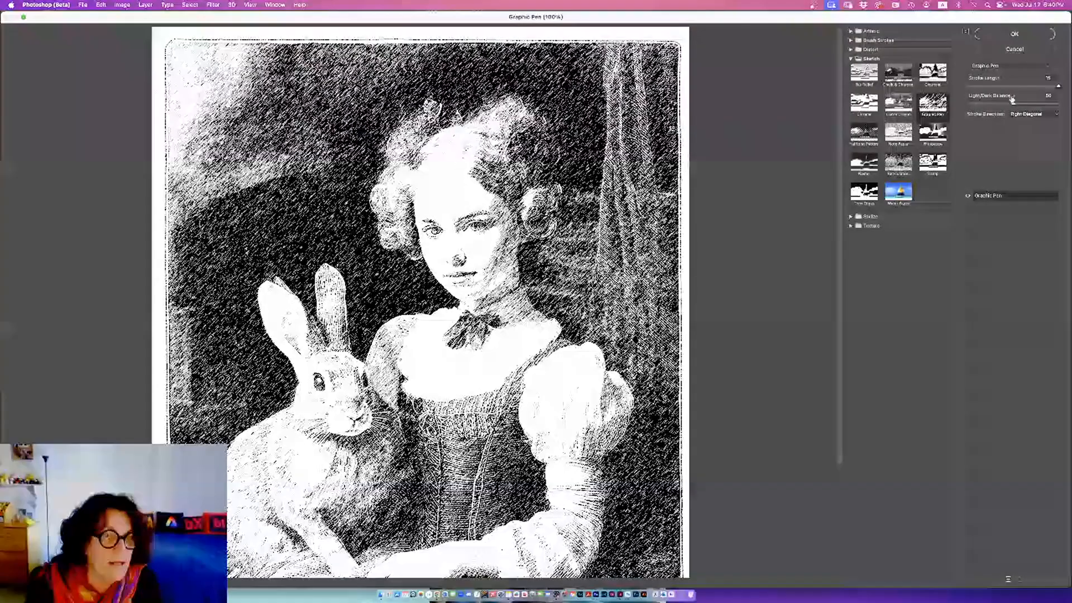
mouse_move(1011, 103)
left_mouse_down()
mouse_move(1036, 105)
mouse_move(1021, 102)
left_mouse_up()
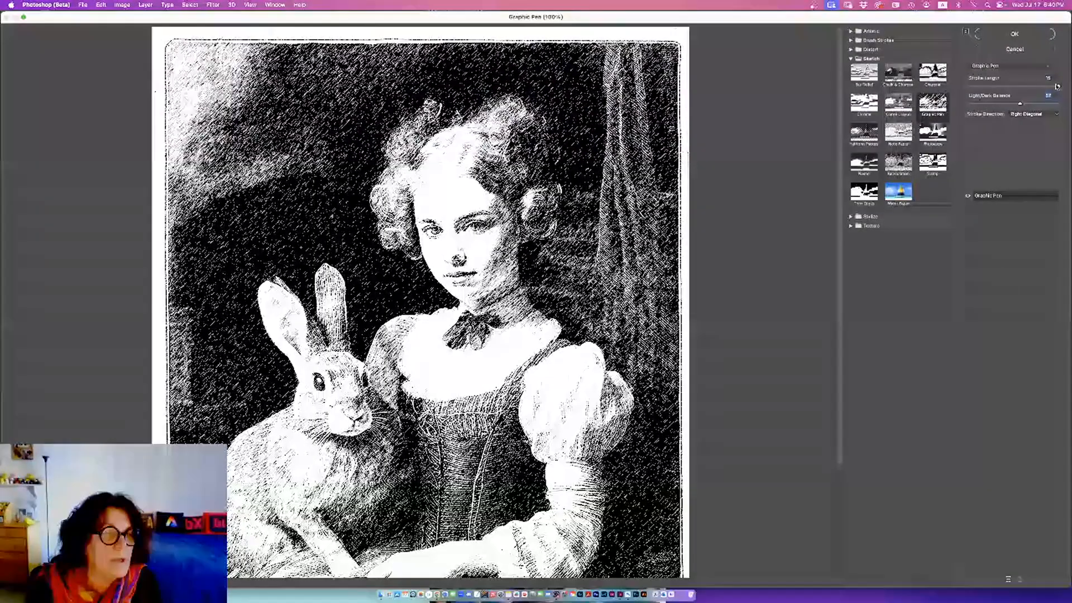
left_click_drag(1058, 86, 1042, 86)
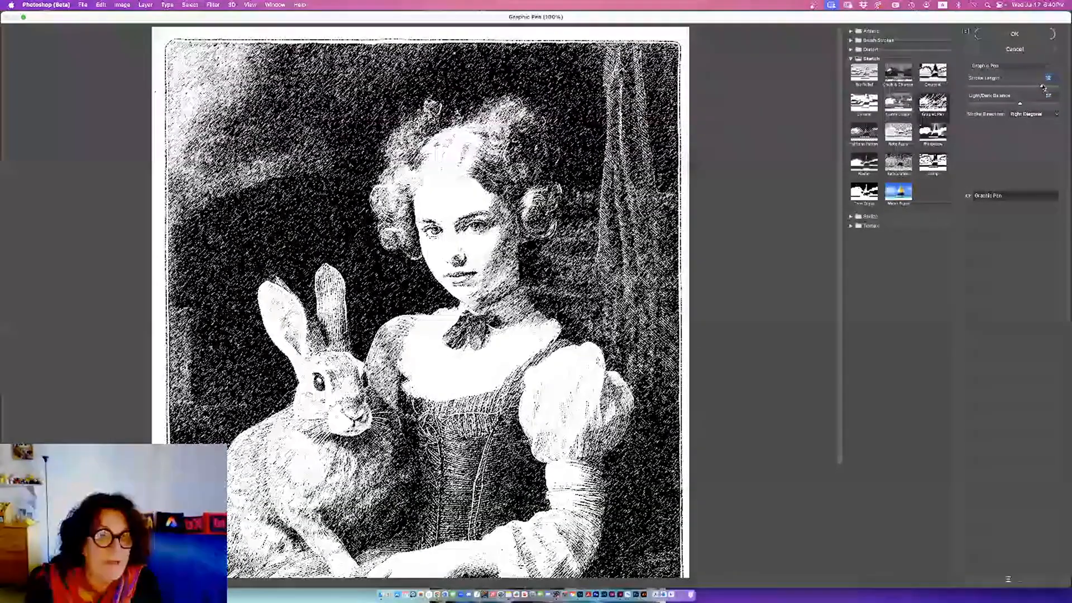
left_click(1030, 111)
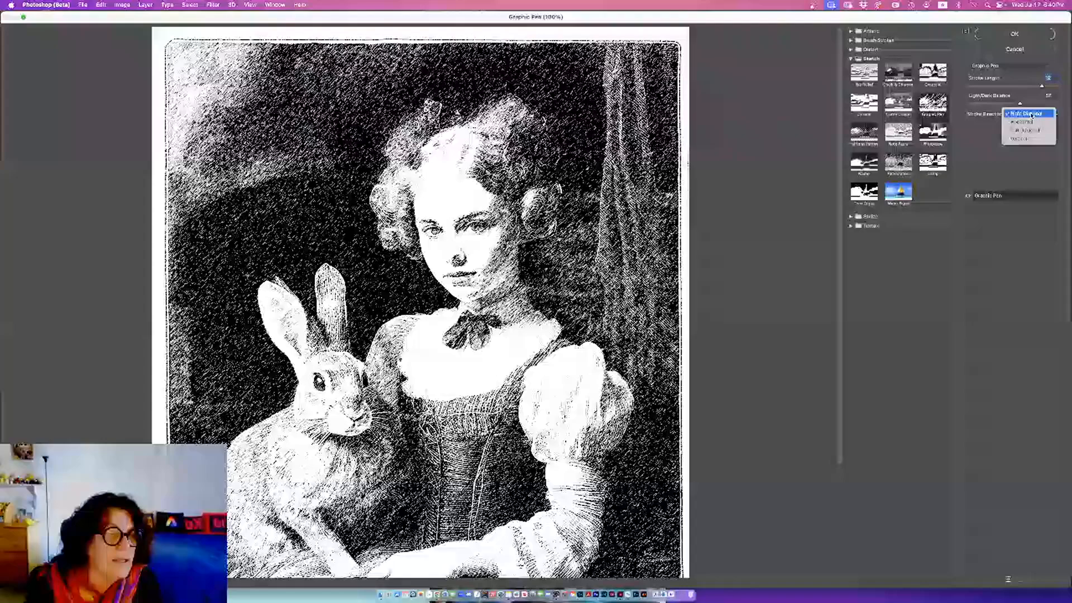
left_click(1029, 125)
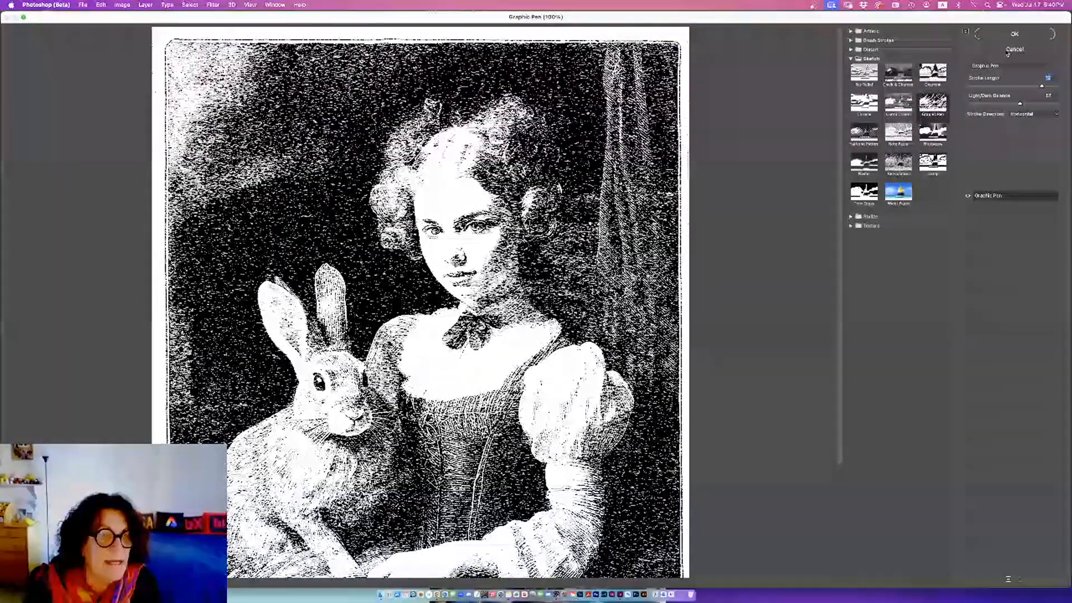
left_click(996, 33)
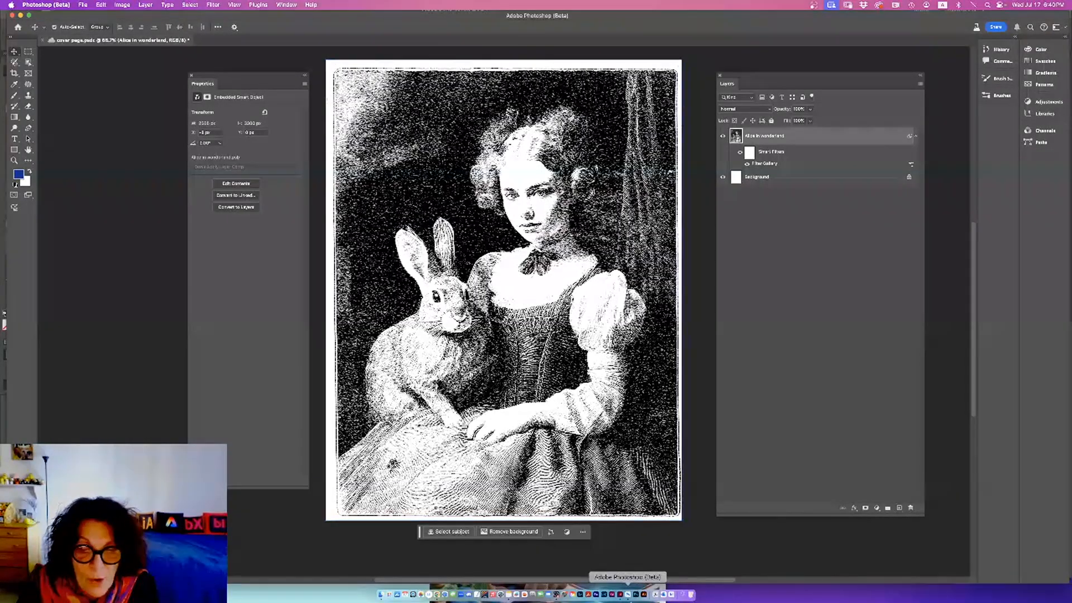
Switch to InDesign and place the text part1 file from the Alice in wonderland project folder into a margin-to-margin frame on page 1.
left_click(621, 596)
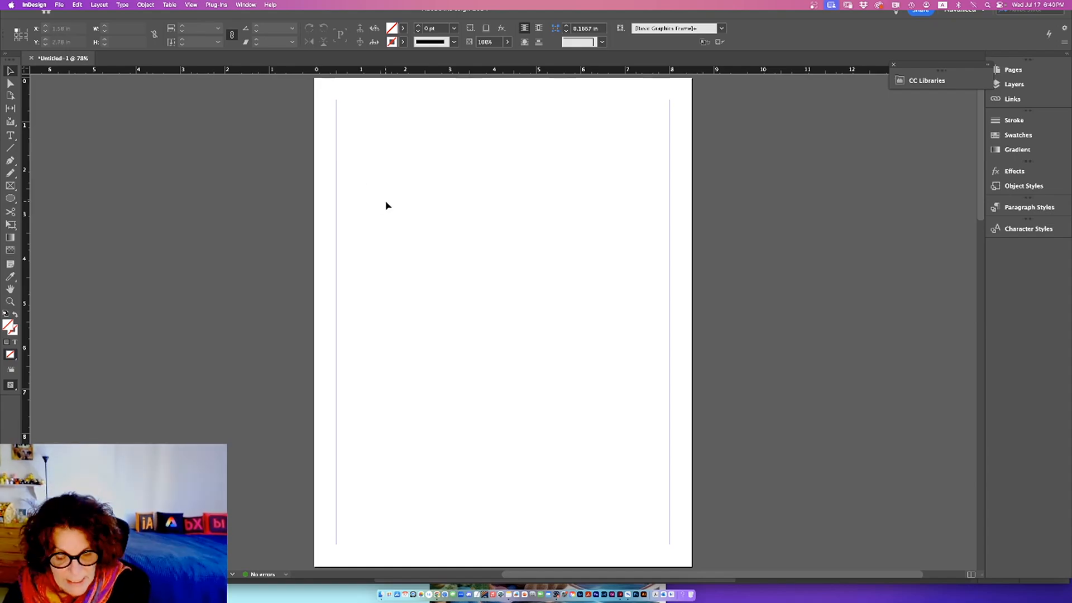
key("super+d")
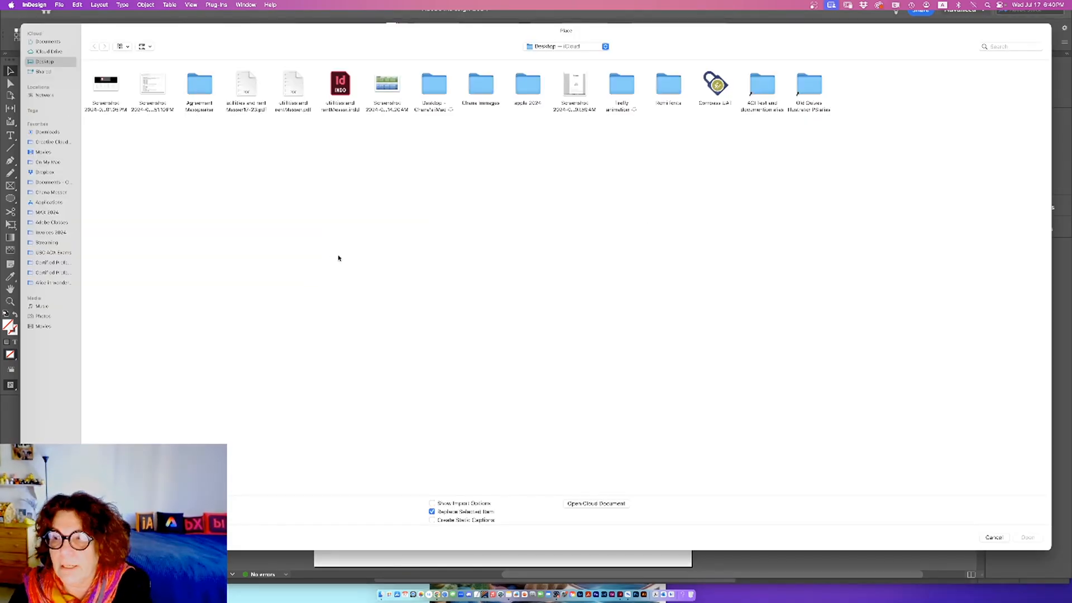
left_click(55, 283)
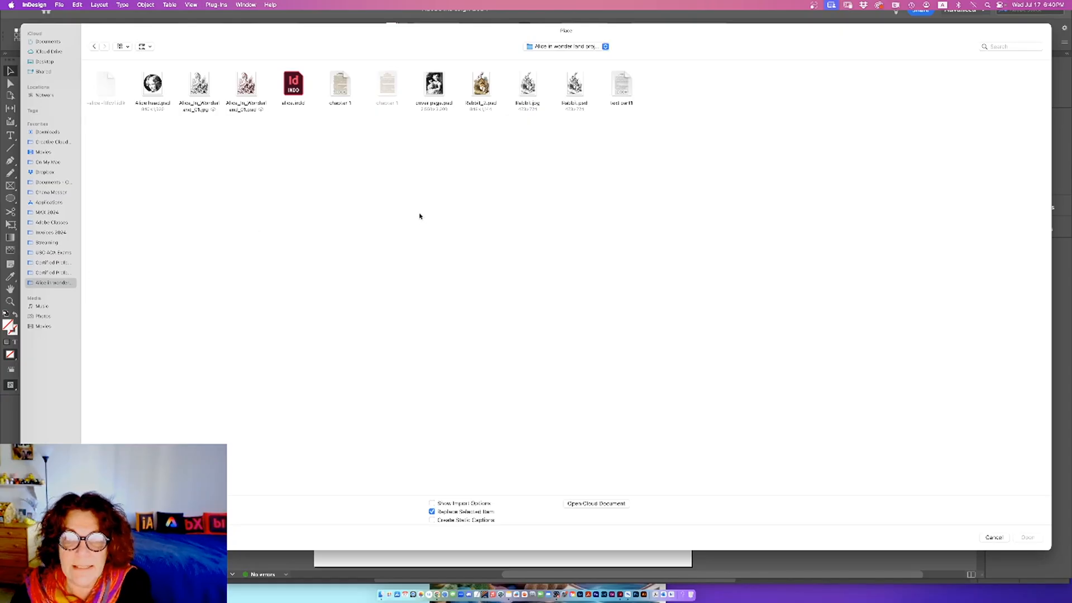
left_click(339, 90)
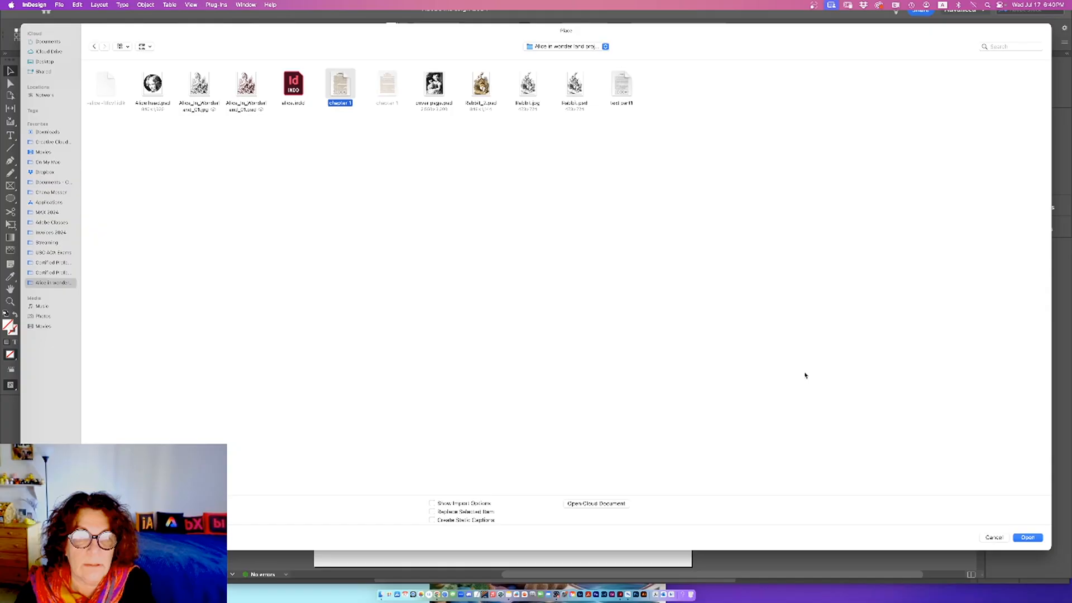
left_click(619, 94)
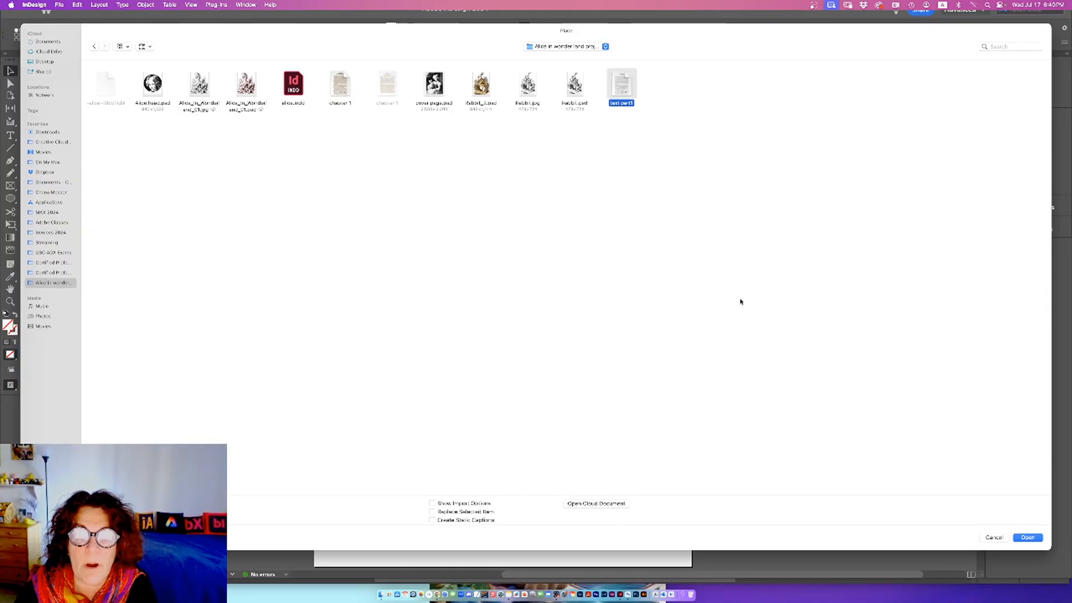
left_click(1026, 538)
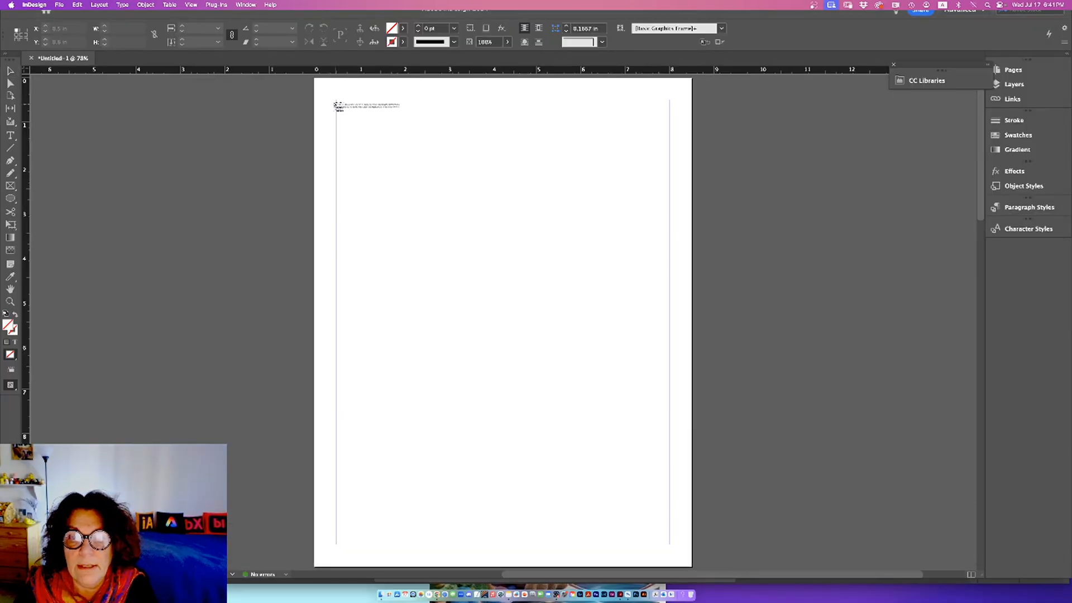
left_click_drag(336, 101, 671, 543)
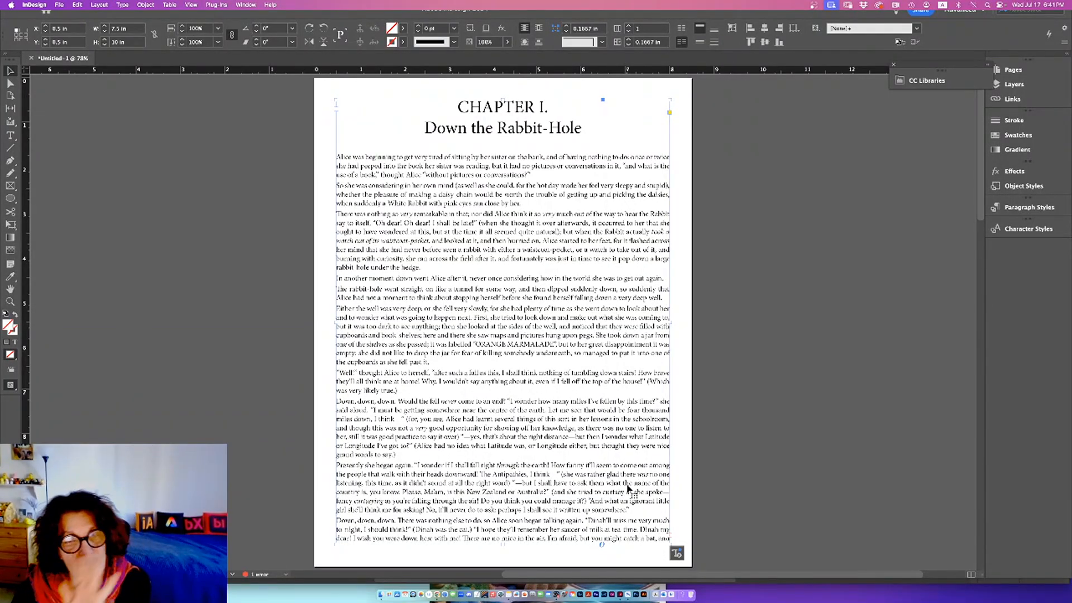
Continue the overset chapter text from page 1 into linked frames at the margins of pages 2 and 3.
left_click(670, 537)
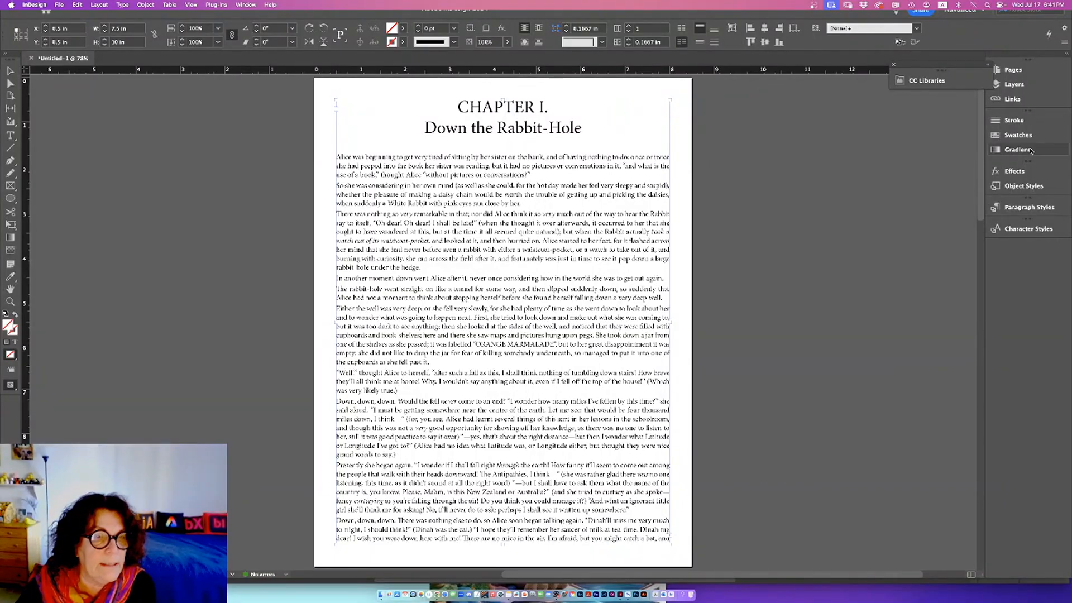
left_click(1012, 70)
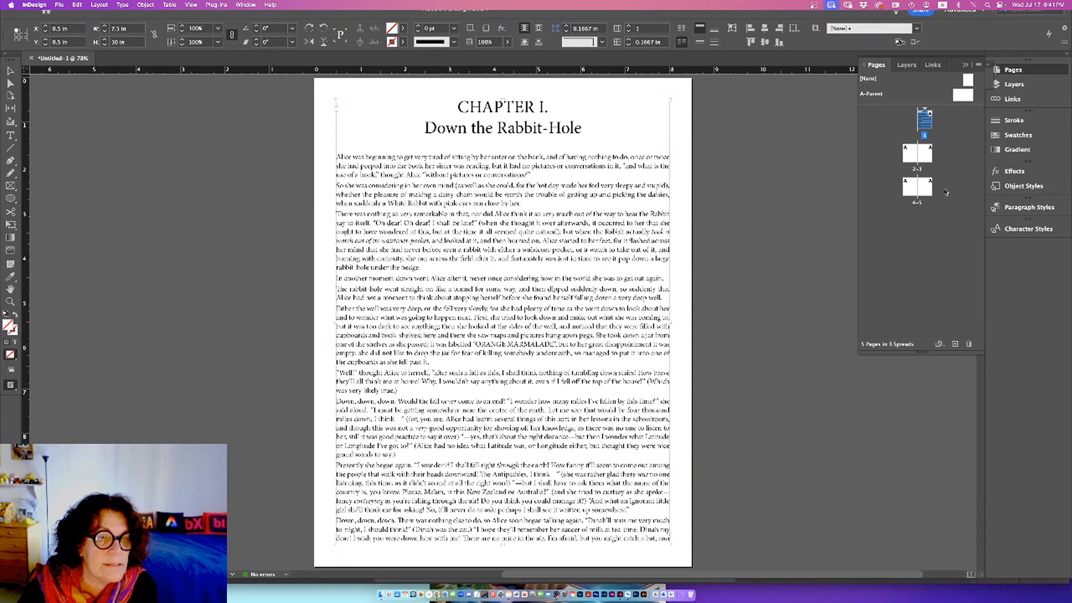
double_click(917, 153)
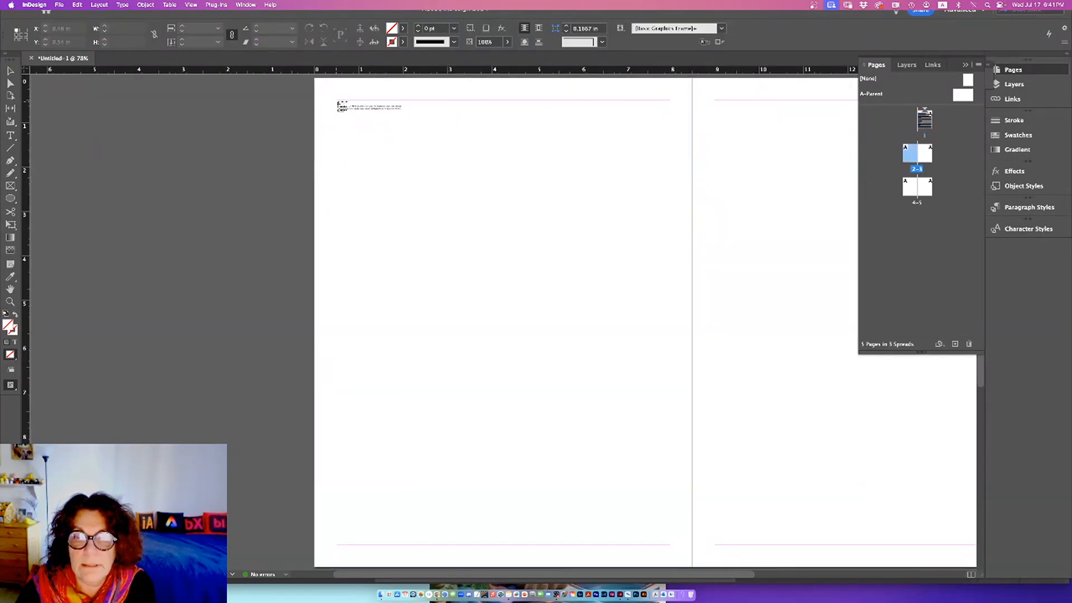
left_click(339, 102)
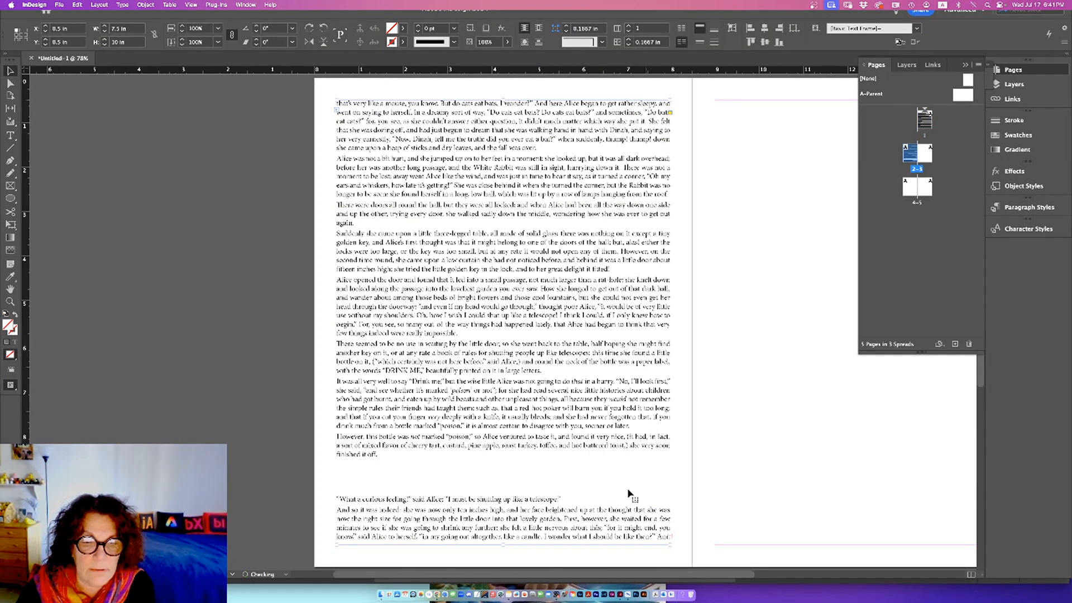
left_click(670, 537)
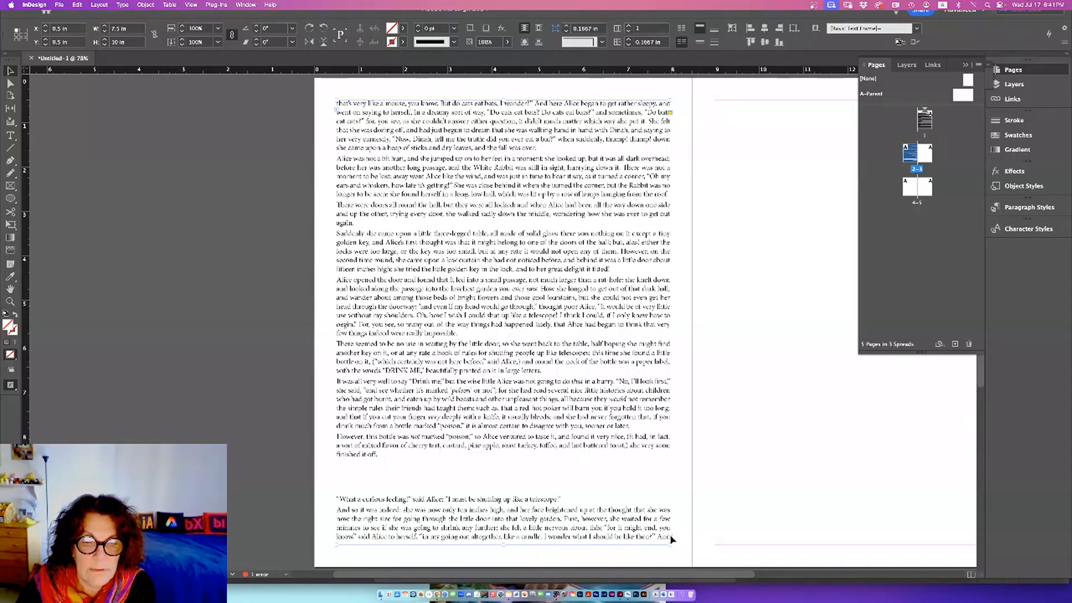
left_click(715, 102)
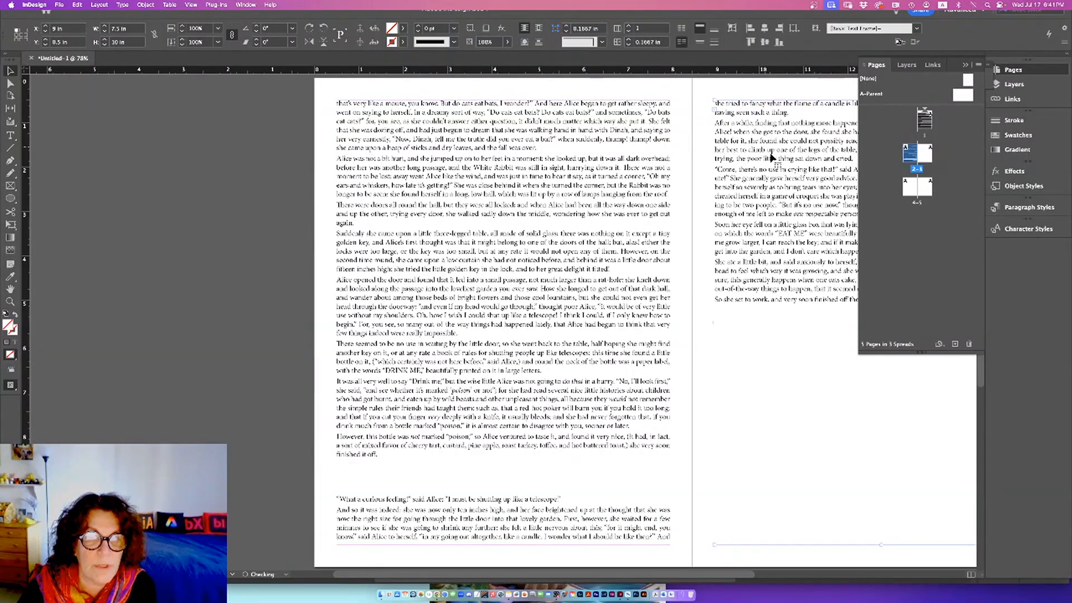
Return to page 1 and set the entire chapter story to a font size of 12 pt.
left_click(926, 155)
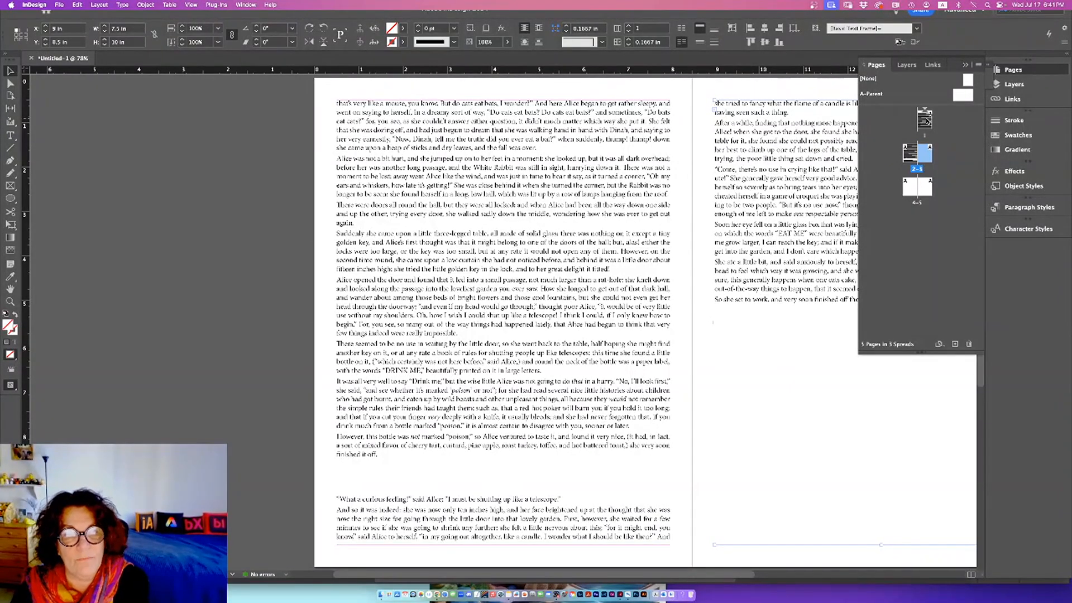
double_click(925, 119)
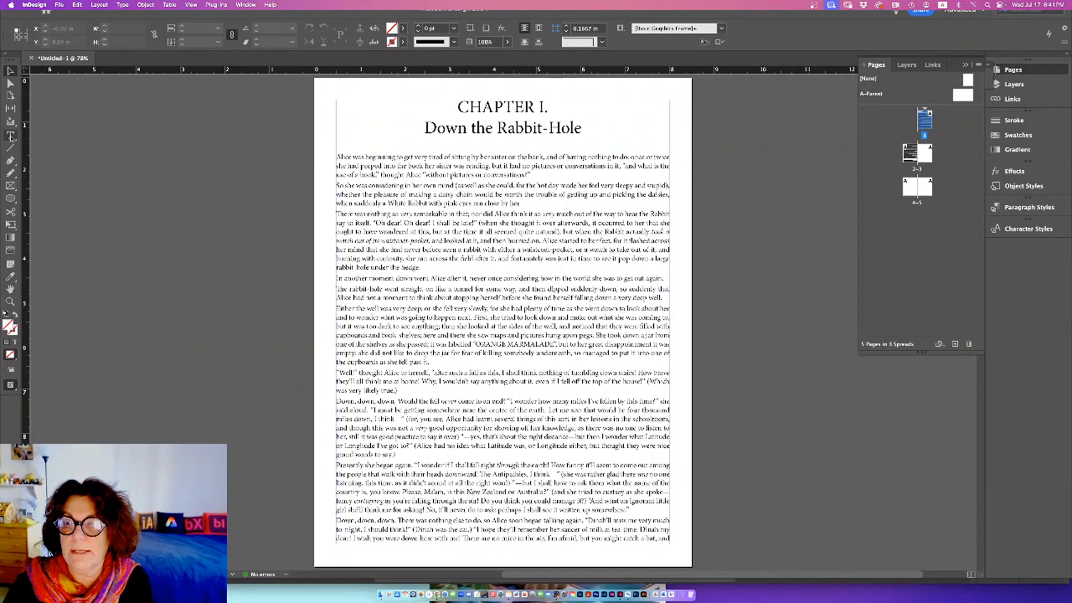
left_click(433, 166)
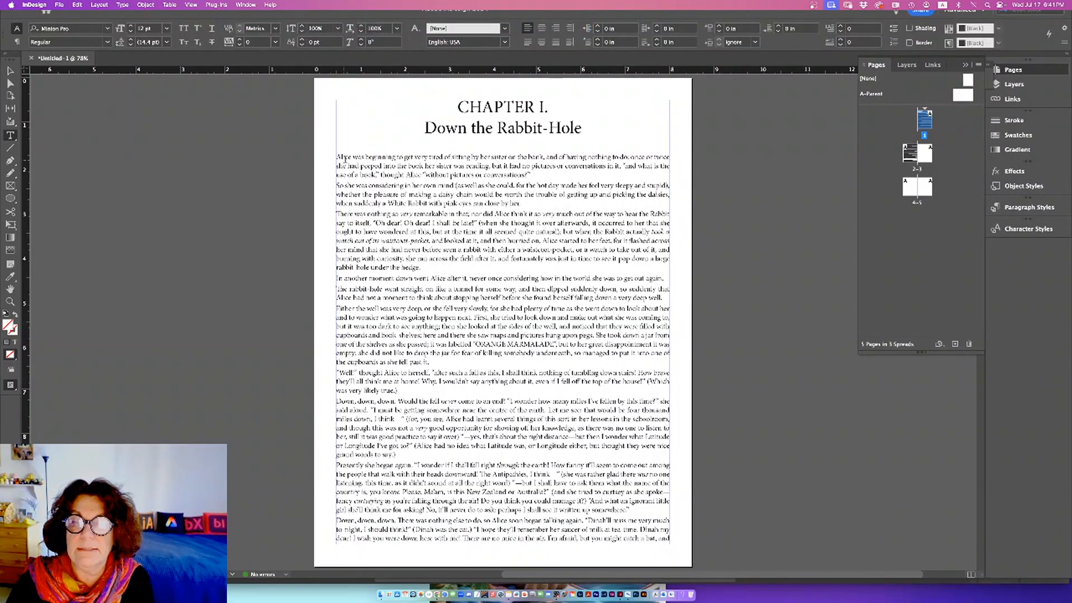
left_click(496, 224)
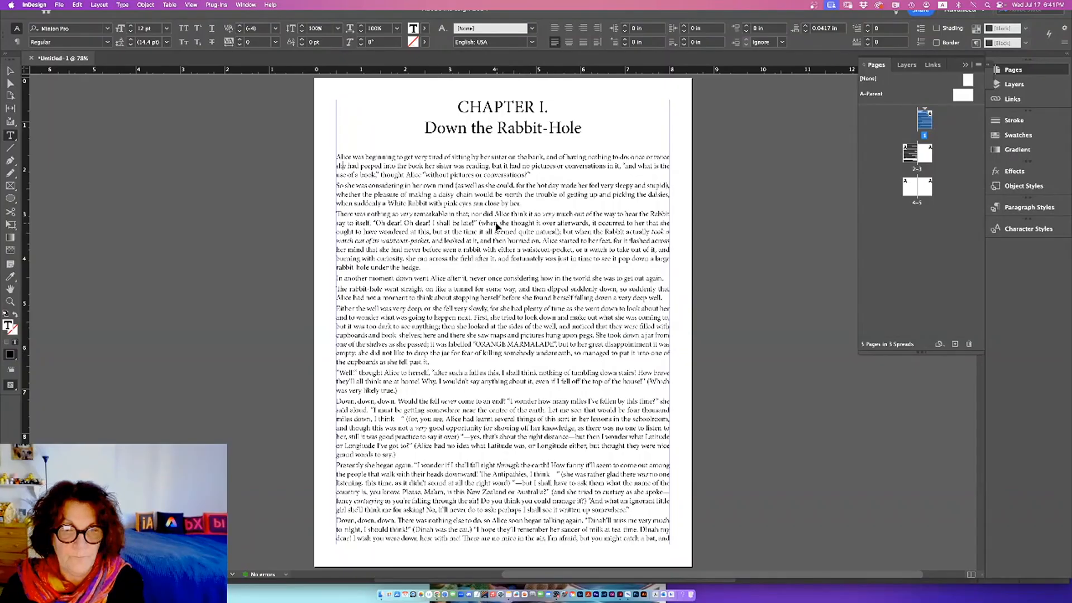
key("super+a")
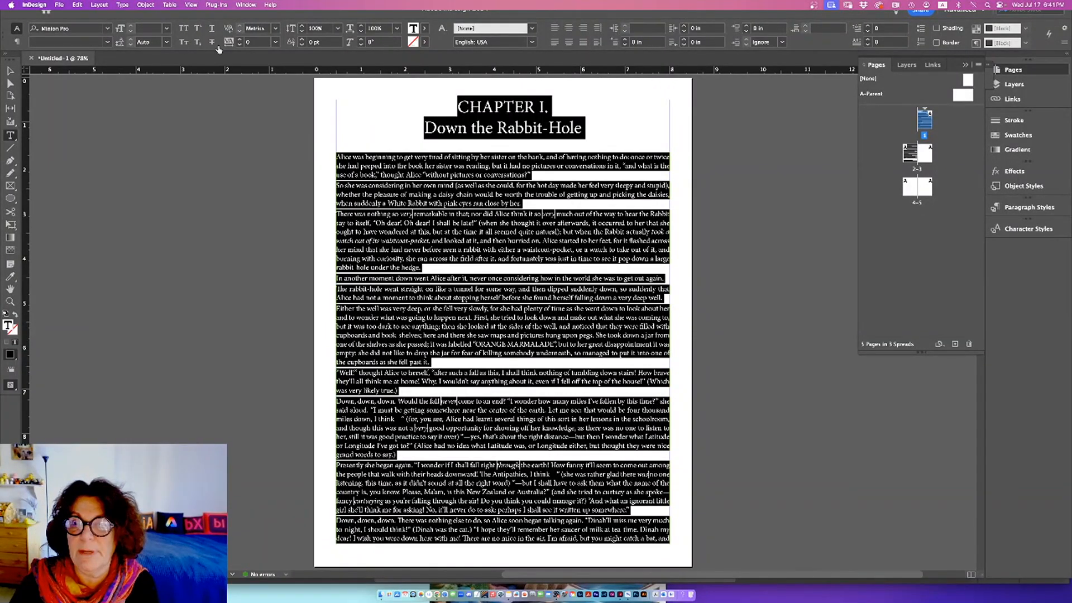
left_click(167, 28)
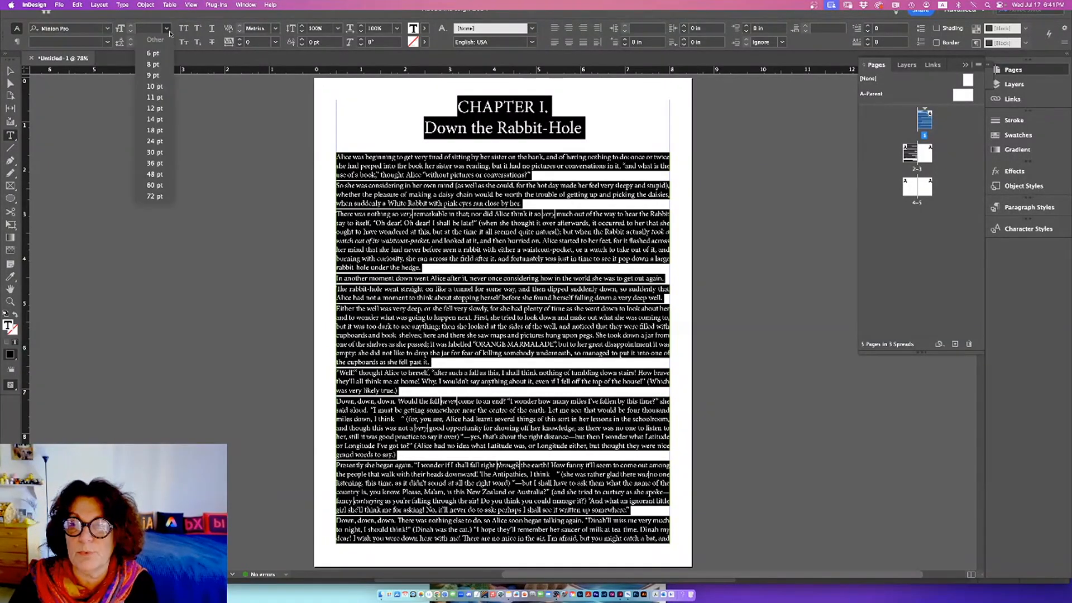
left_click(150, 109)
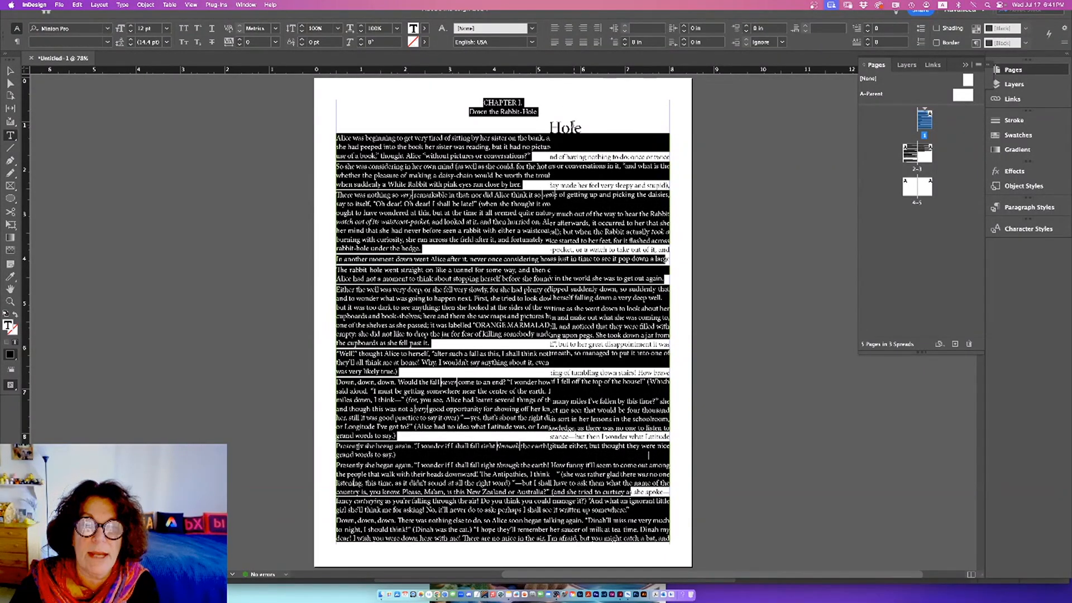
Filter the fonts to Decorative, try Abigail on the two-line chapter title, and undo the font change.
left_click(543, 120)
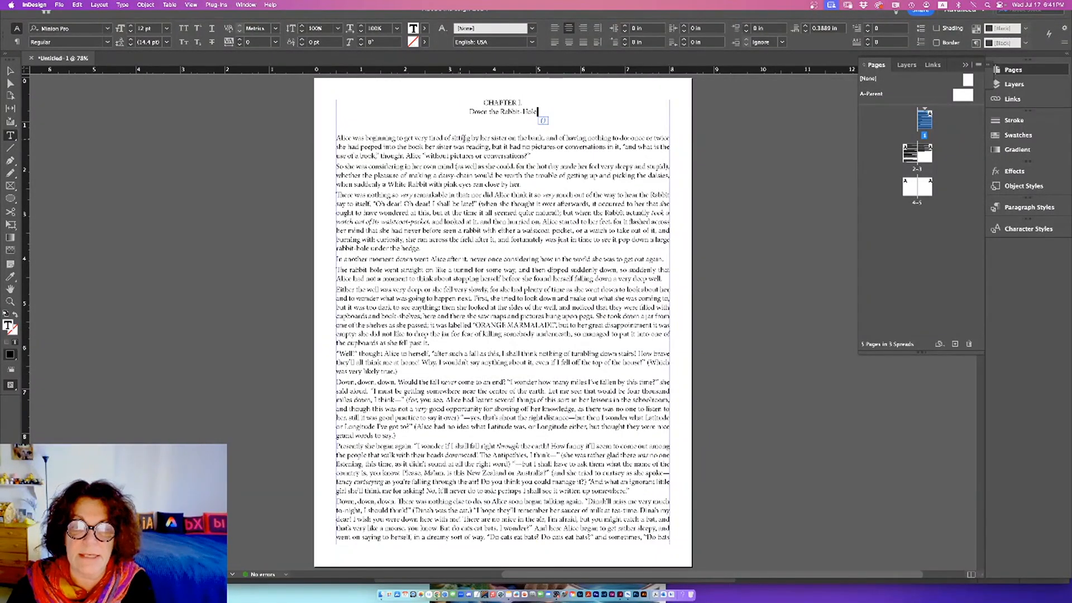
left_click_drag(545, 113, 483, 102)
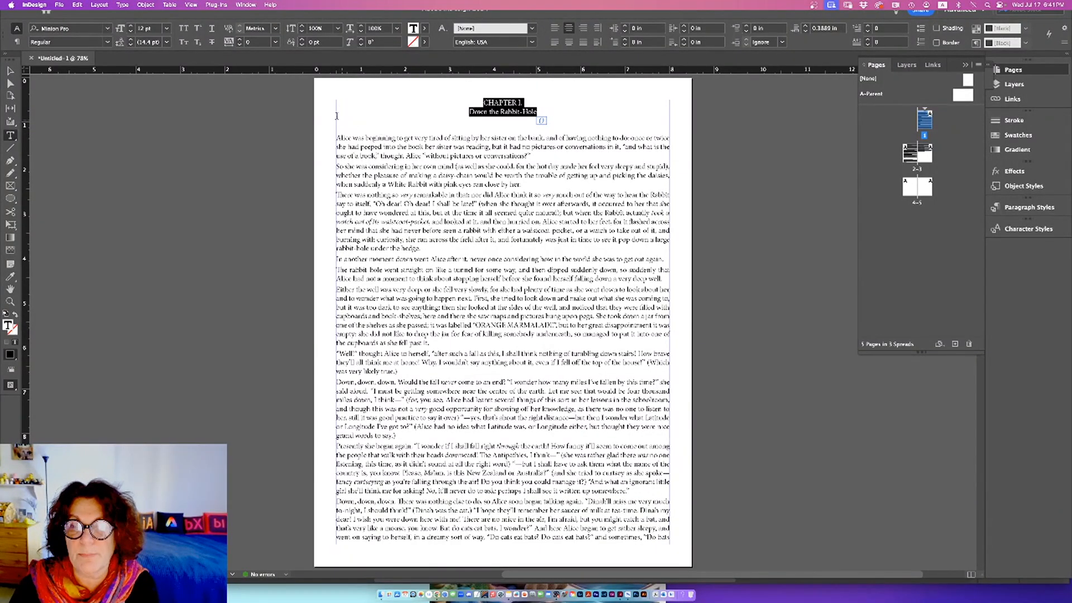
left_click(108, 29)
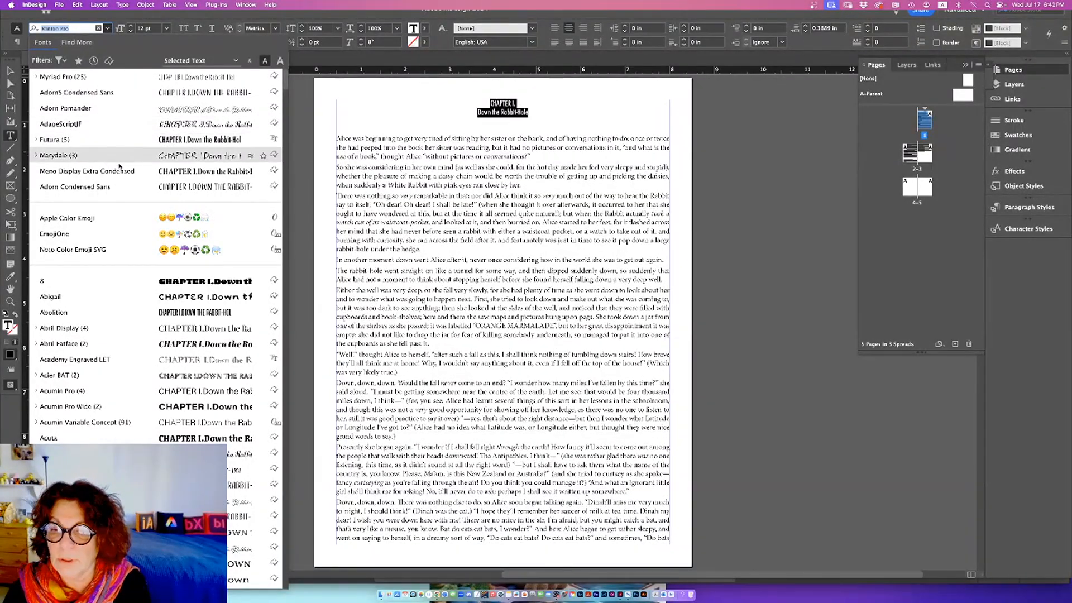
left_click(62, 61)
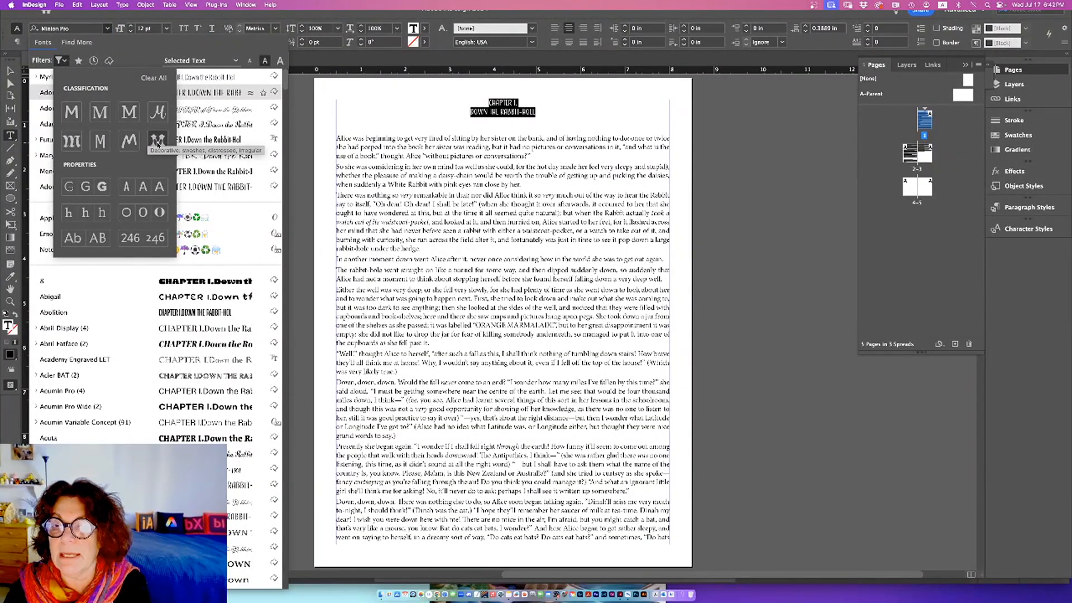
left_click(158, 142)
left_click(221, 75)
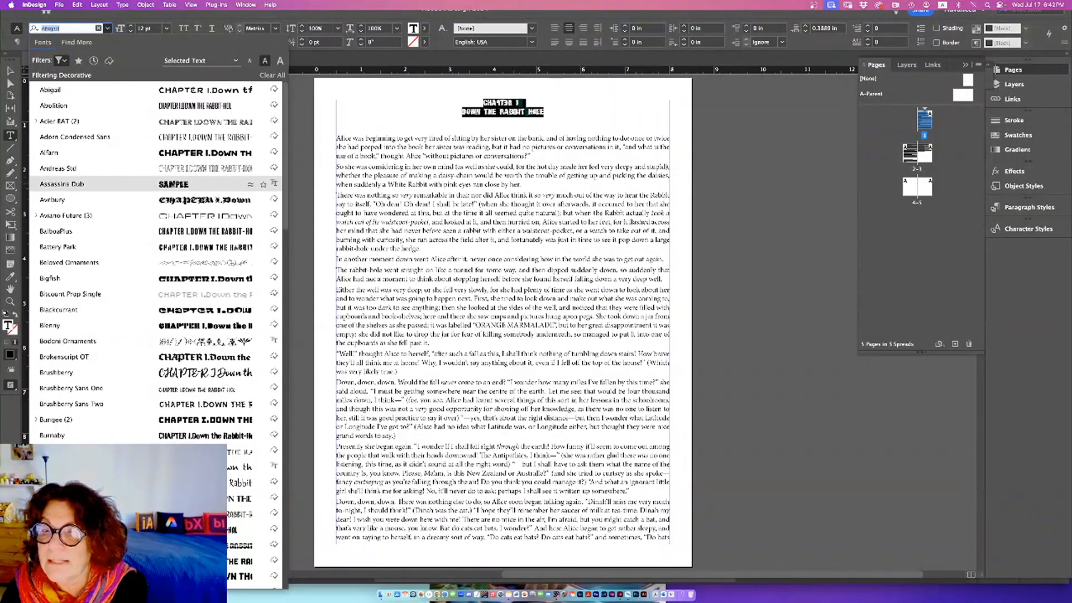
left_click(175, 156)
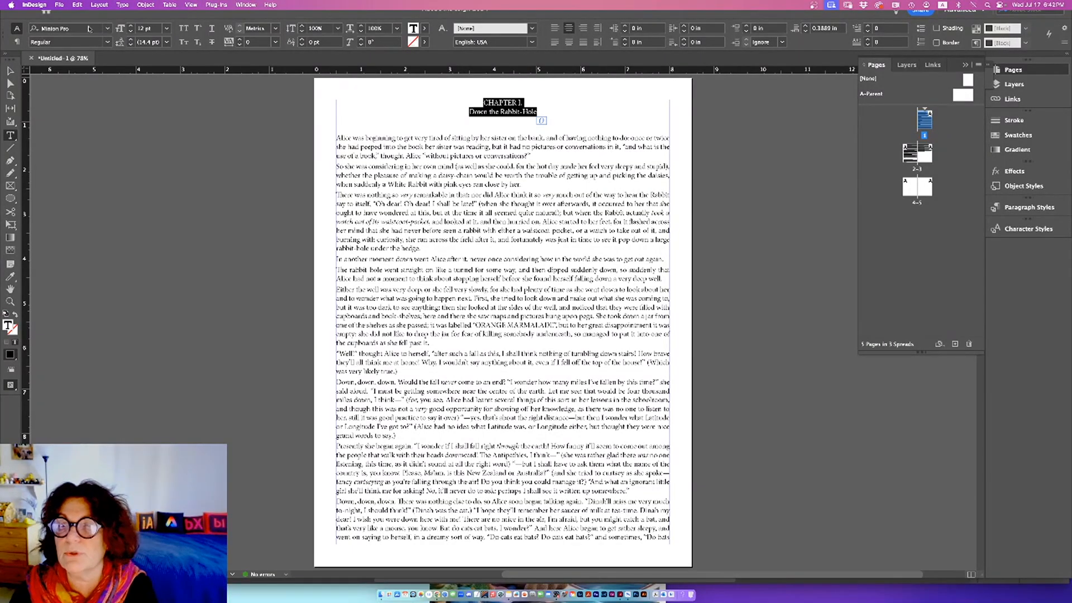
left_click(108, 29)
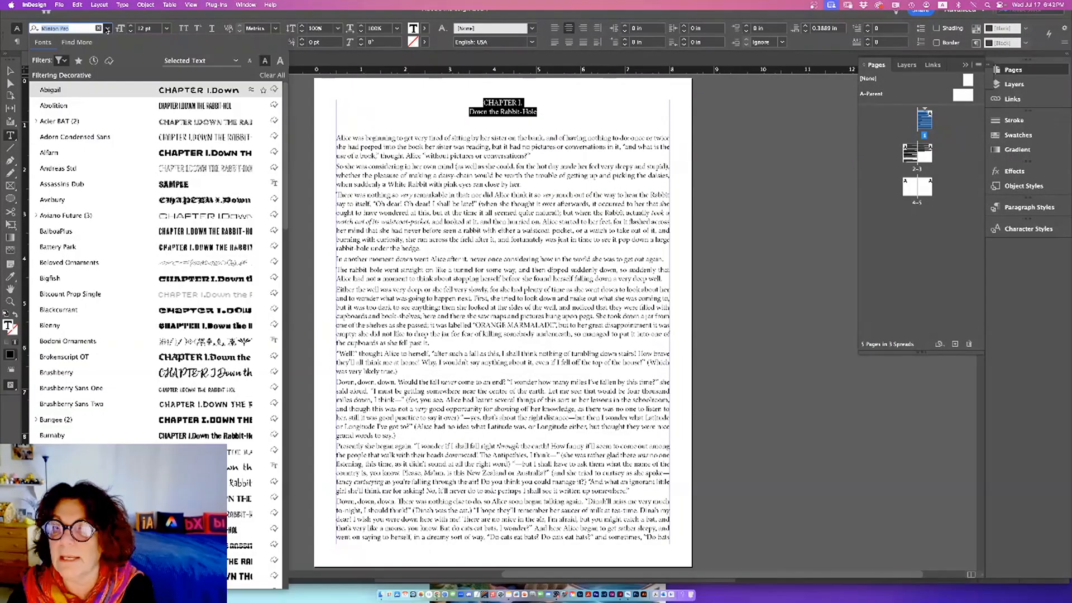
left_click(49, 91)
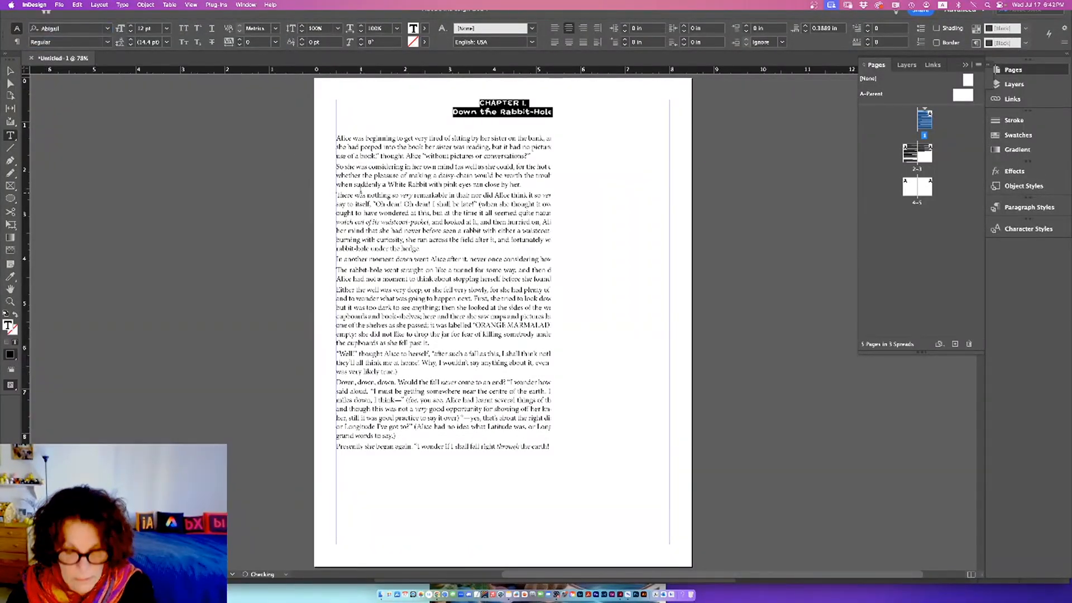
key("super+z")
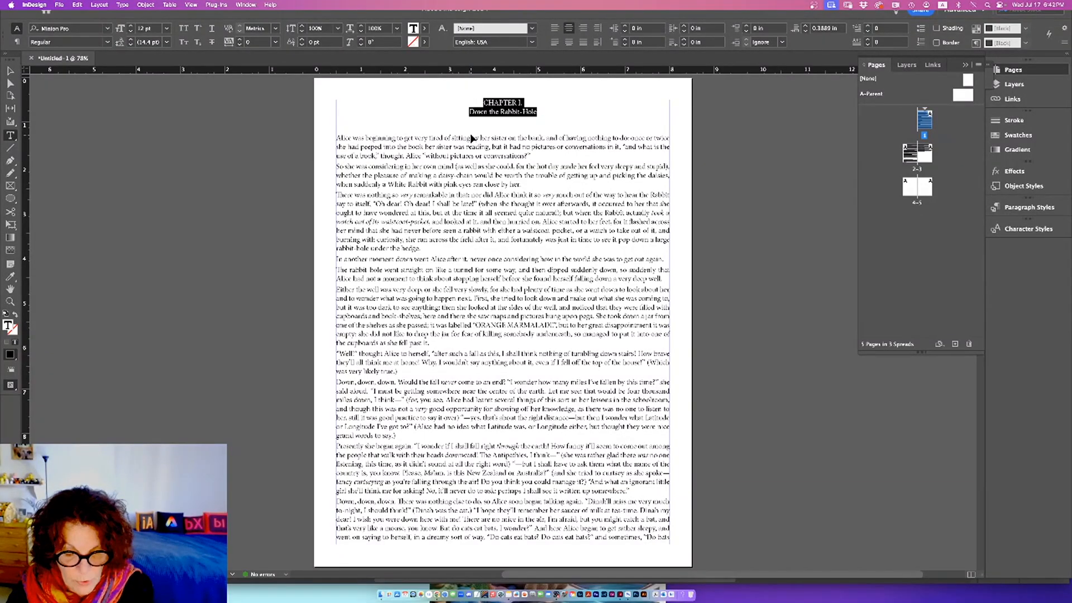
Cut the chapter title from the story, shorten the page 1 text frame from above to about 9.44 in high, and shift it slightly up.
key("BackSpace")
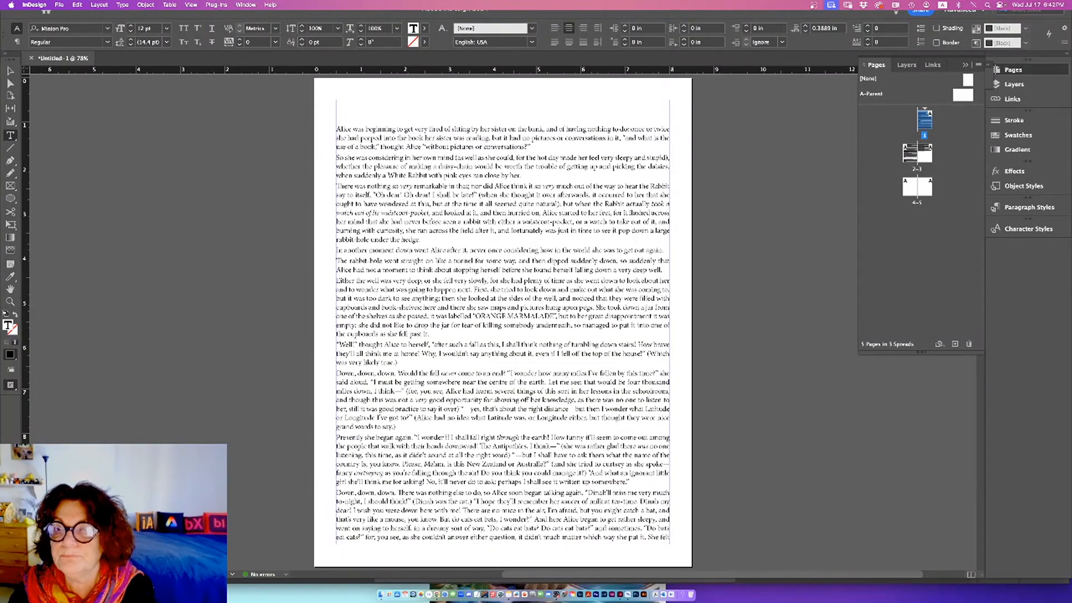
left_click(10, 72)
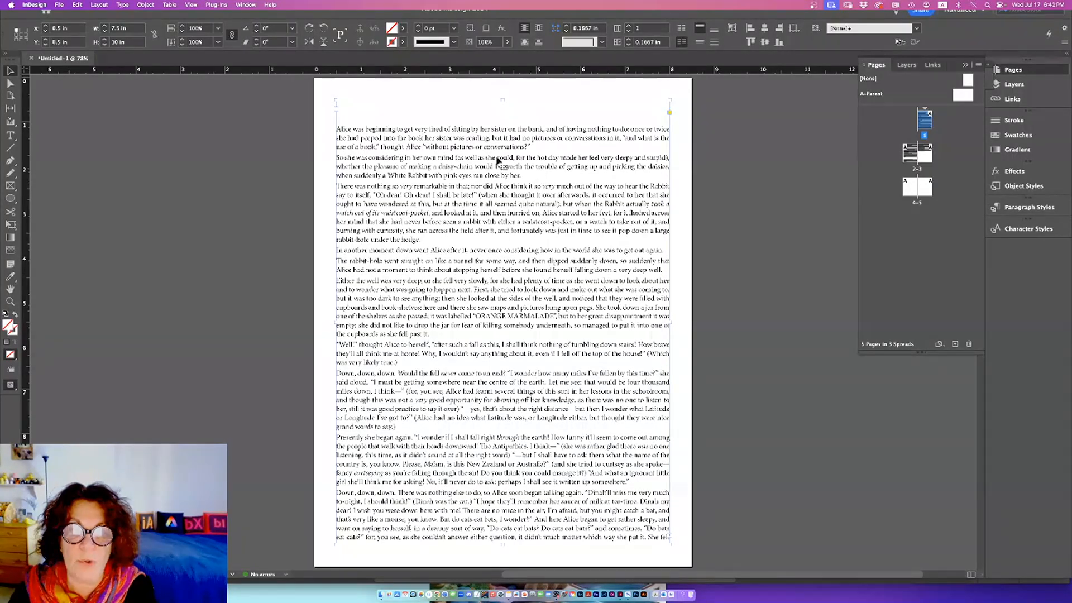
left_click_drag(504, 101, 507, 124)
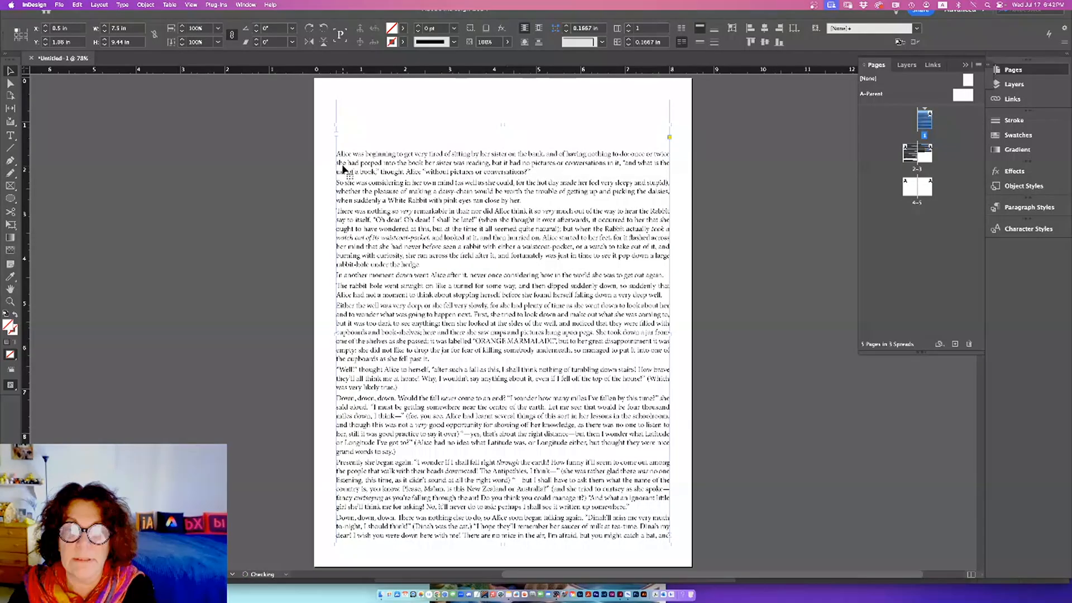
left_click_drag(390, 182, 390, 169)
left_click(185, 188)
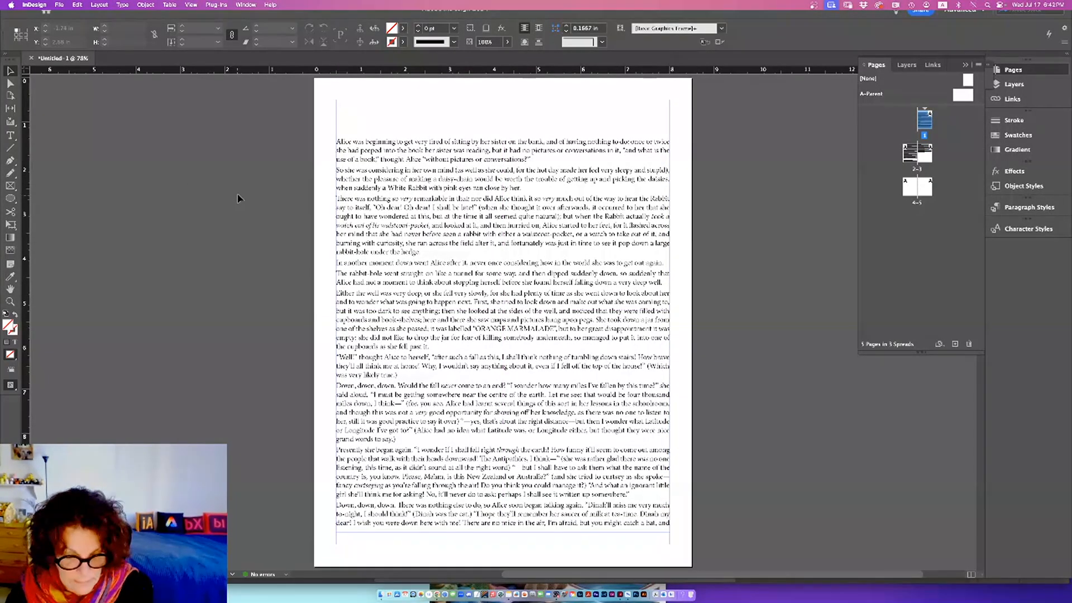
Paste the cut chapter title into its own frame and move it to the top margin above the body text.
key("super+v")
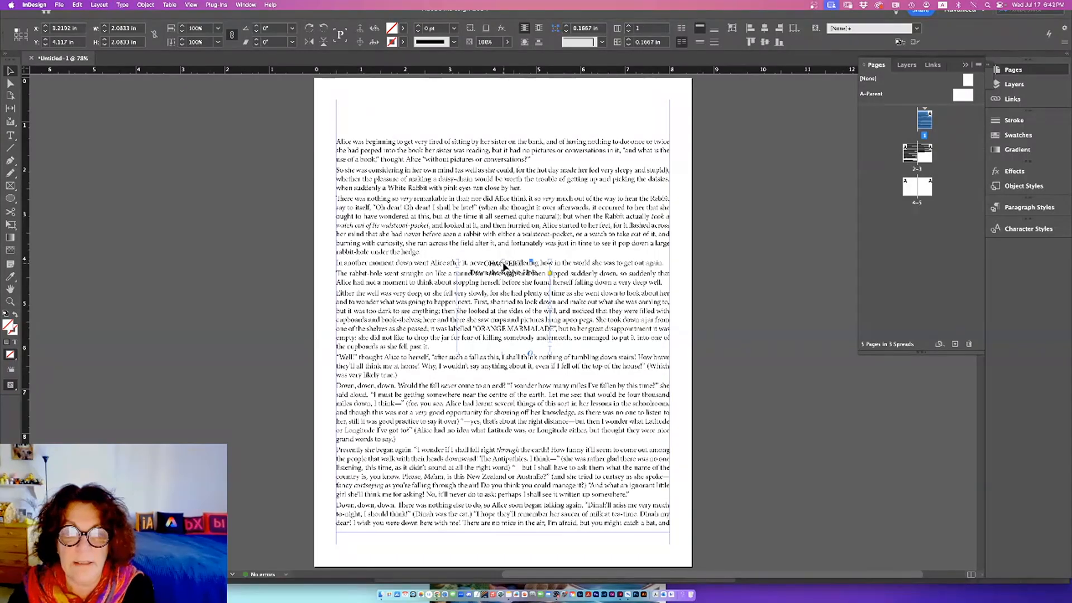
left_click_drag(503, 269, 490, 118)
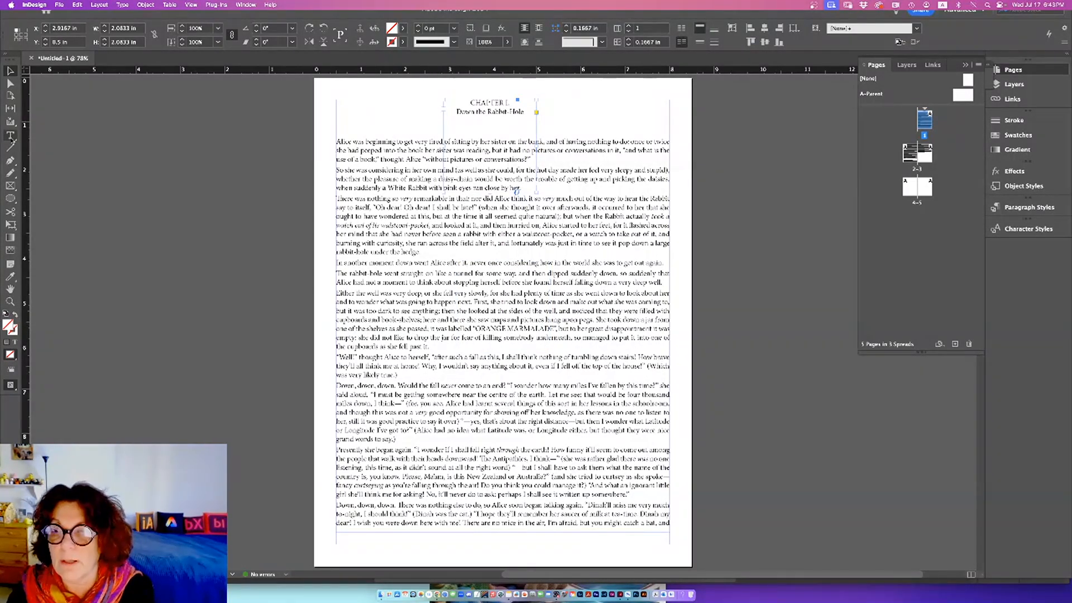
Set the chapter title's kerning to Optical and its font size to 21 pt.
left_click(10, 135)
left_click_drag(522, 112, 468, 102)
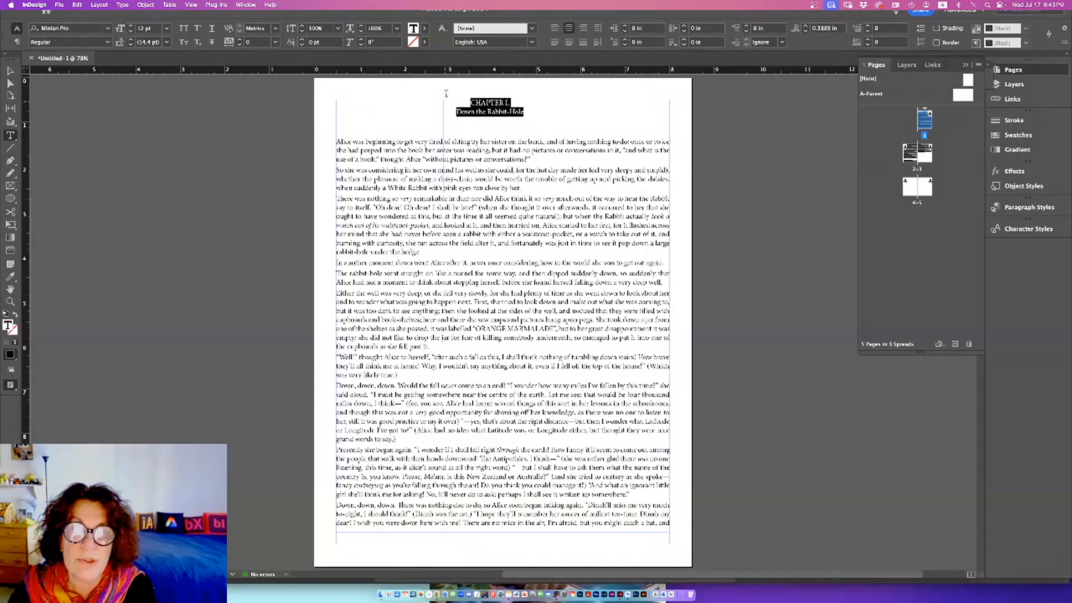
left_click(275, 32)
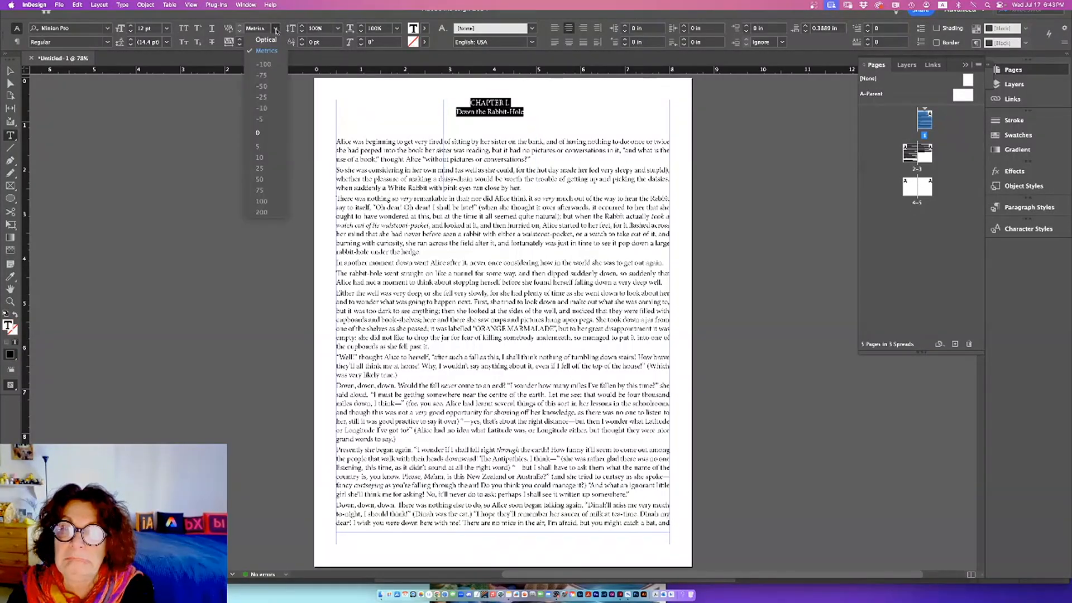
left_click(265, 42)
left_click(130, 26)
left_click(130, 27)
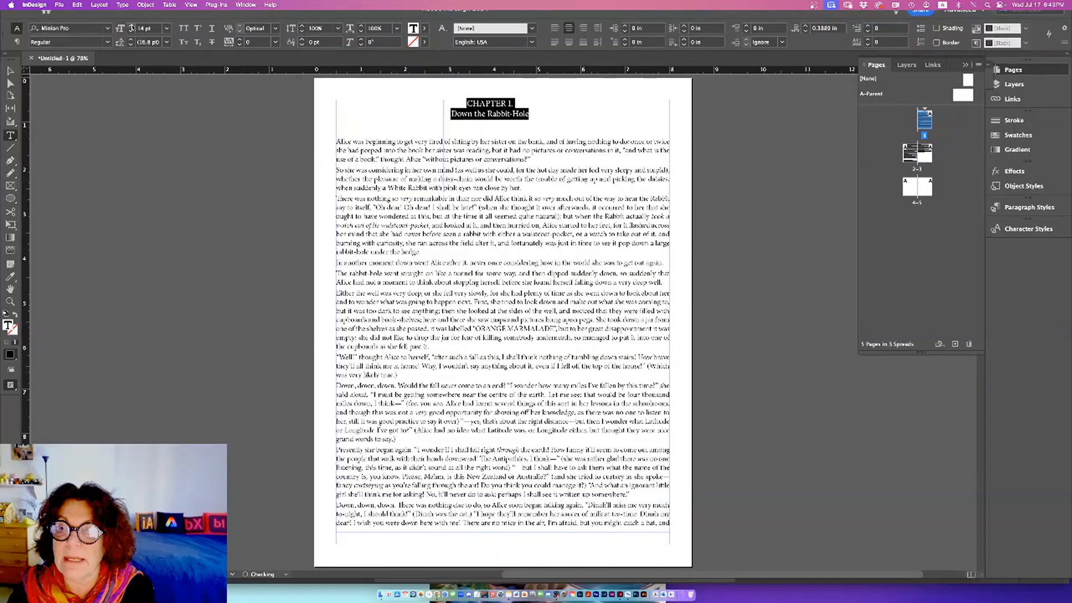
left_click(131, 27)
left_click(131, 26)
left_click(131, 26)
left_click(130, 26)
left_click(131, 27)
left_click(131, 27)
left_click(130, 26)
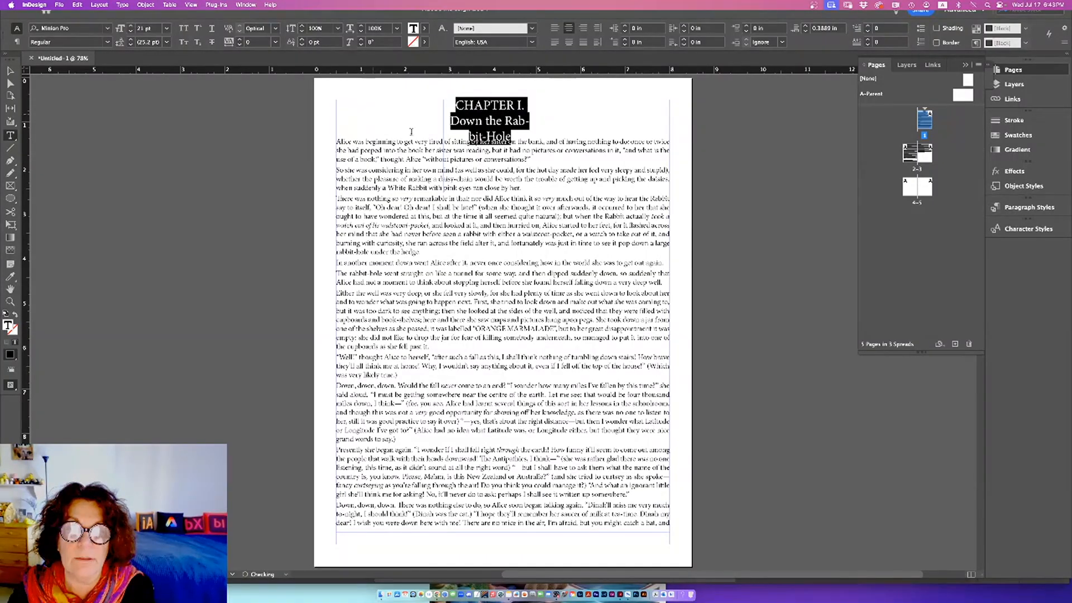
Resize the title frame to span both side margins, 7.5 in wide and about 0.58 in high, above the body text.
left_click(10, 71)
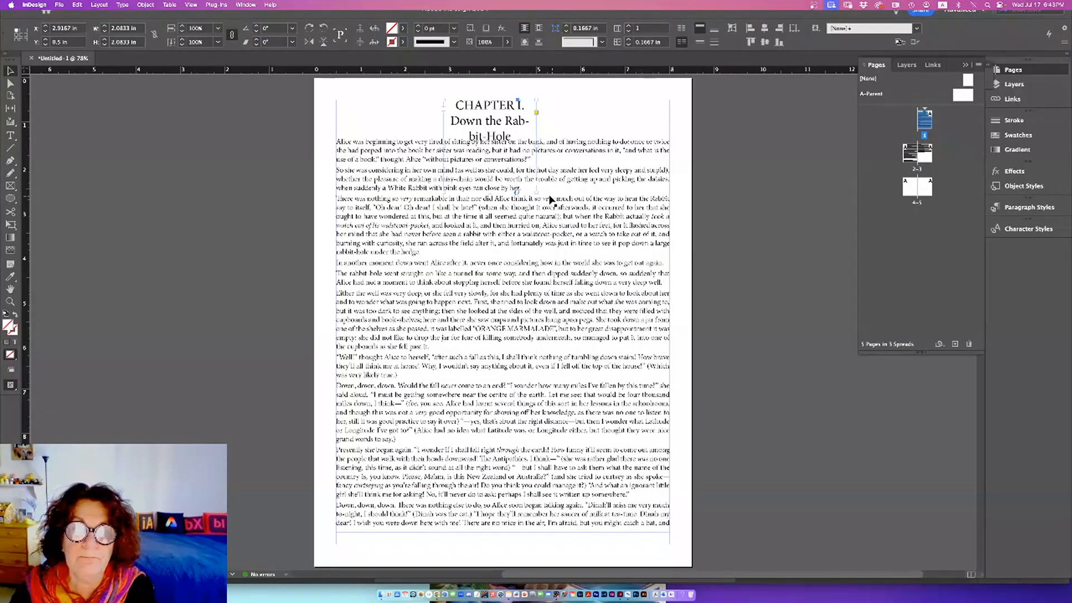
left_click_drag(535, 192, 669, 121)
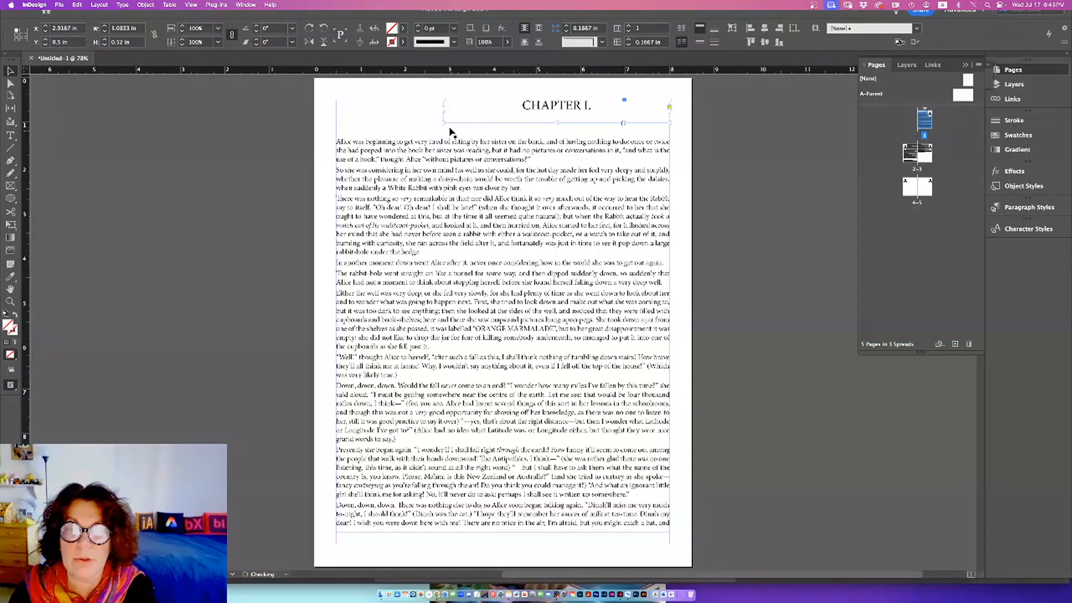
left_click_drag(445, 123, 338, 124)
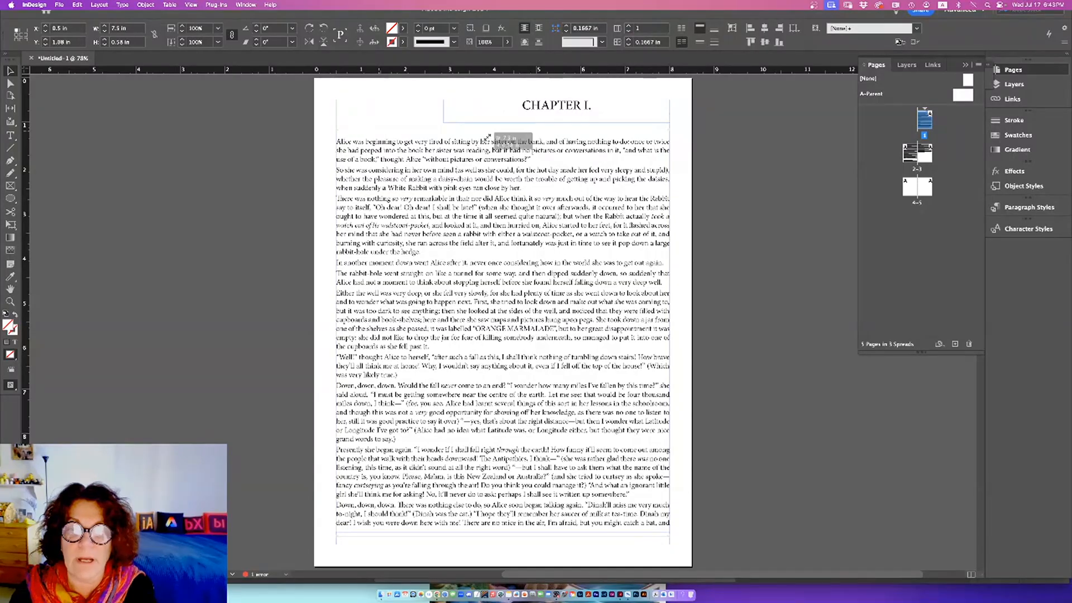
left_click(274, 205)
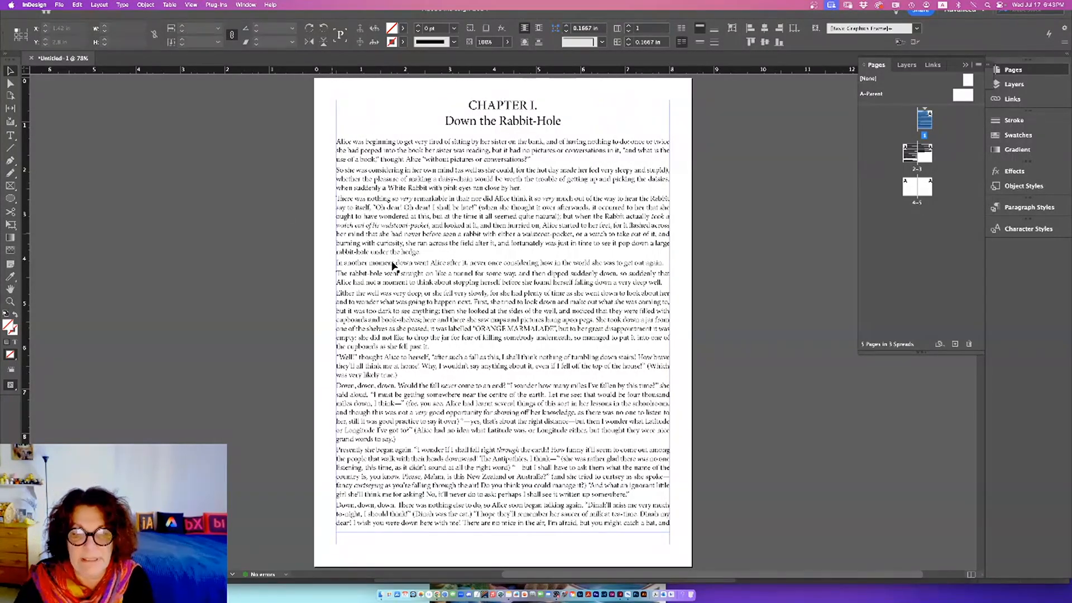
Go to page 2 and show the hidden characters in the text.
double_click(910, 156)
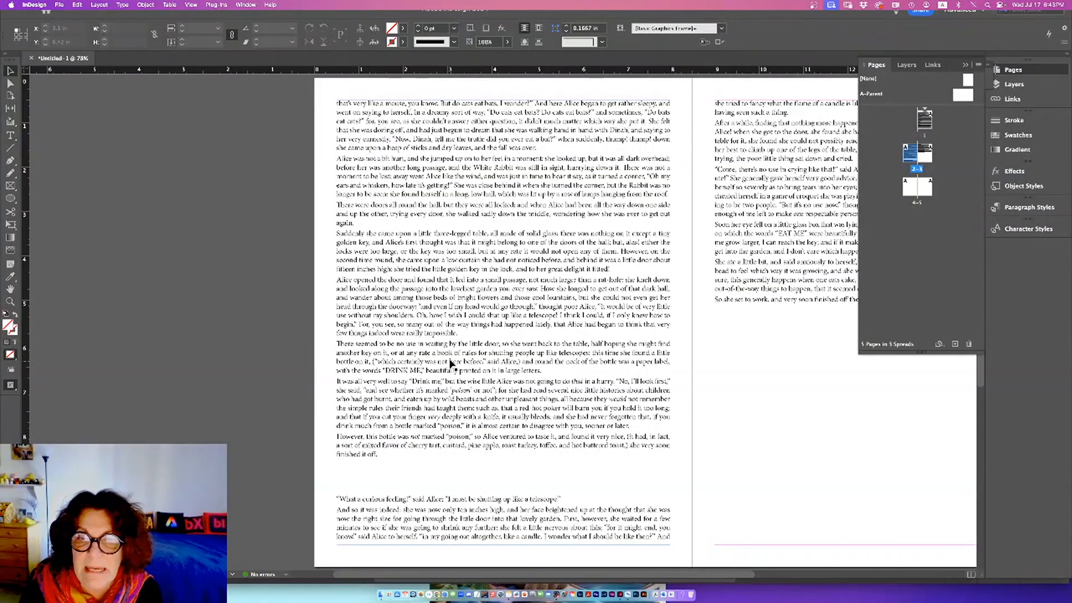
left_click(121, 5)
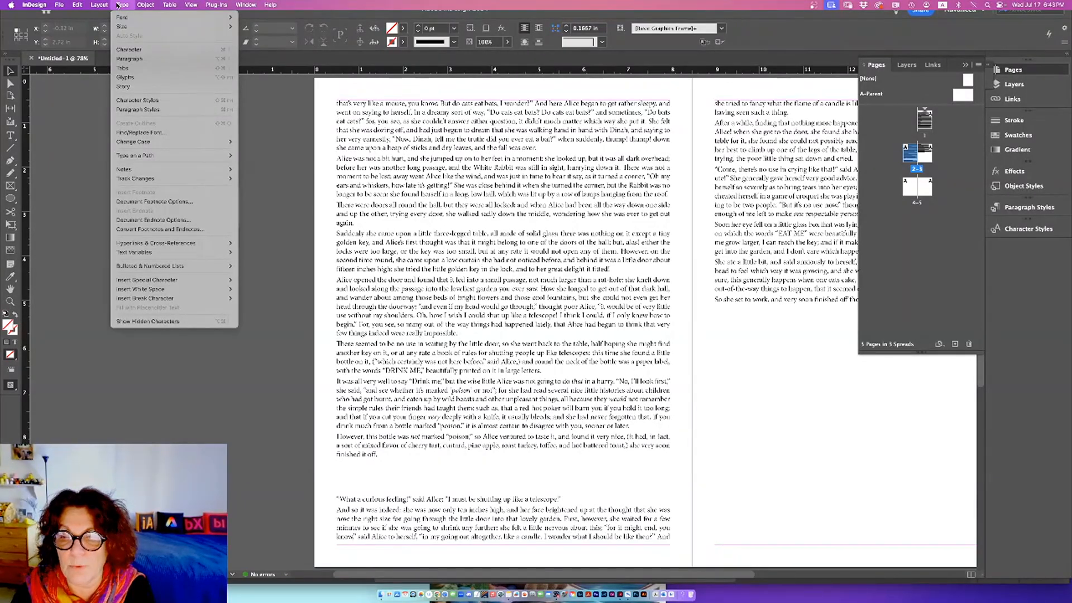
left_click(148, 321)
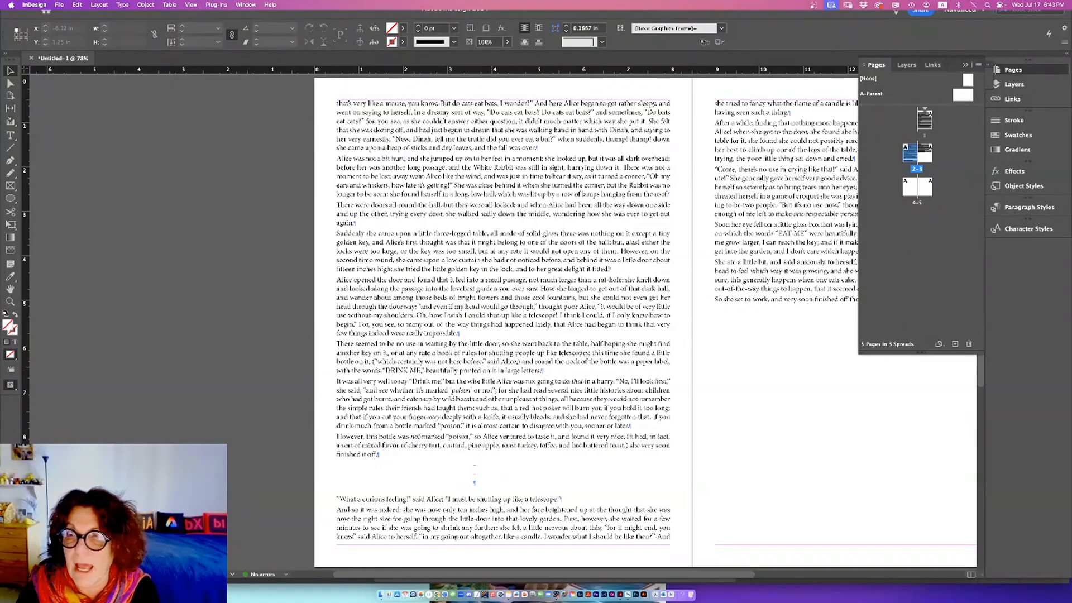
Replace the empty indented paragraphs above "What a curious feeling!" on page 2 with a single blank line.
left_click(10, 135)
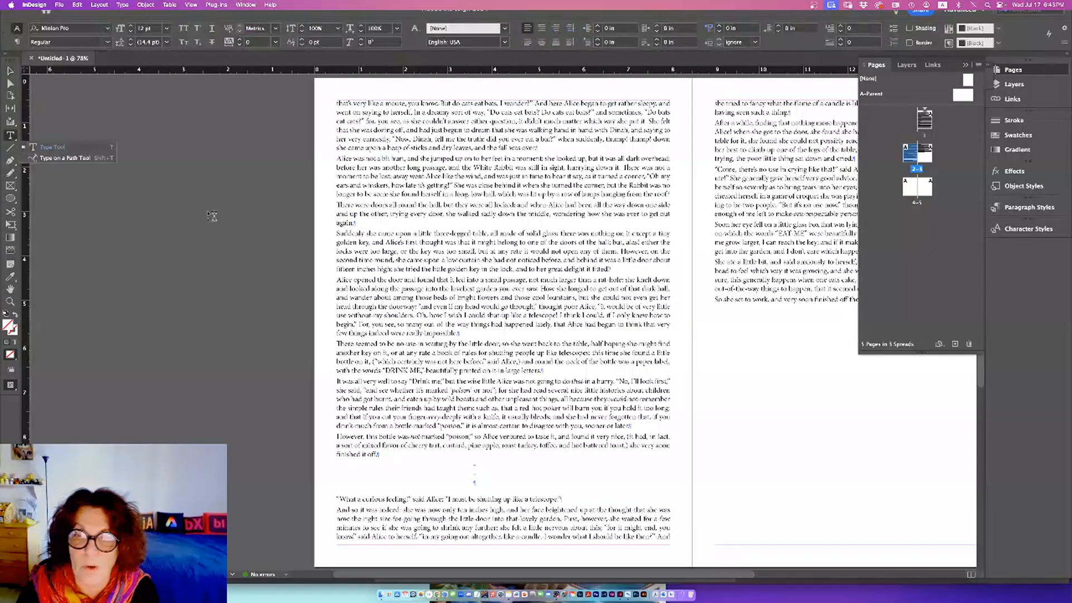
left_click(475, 472)
key("BackSpace")
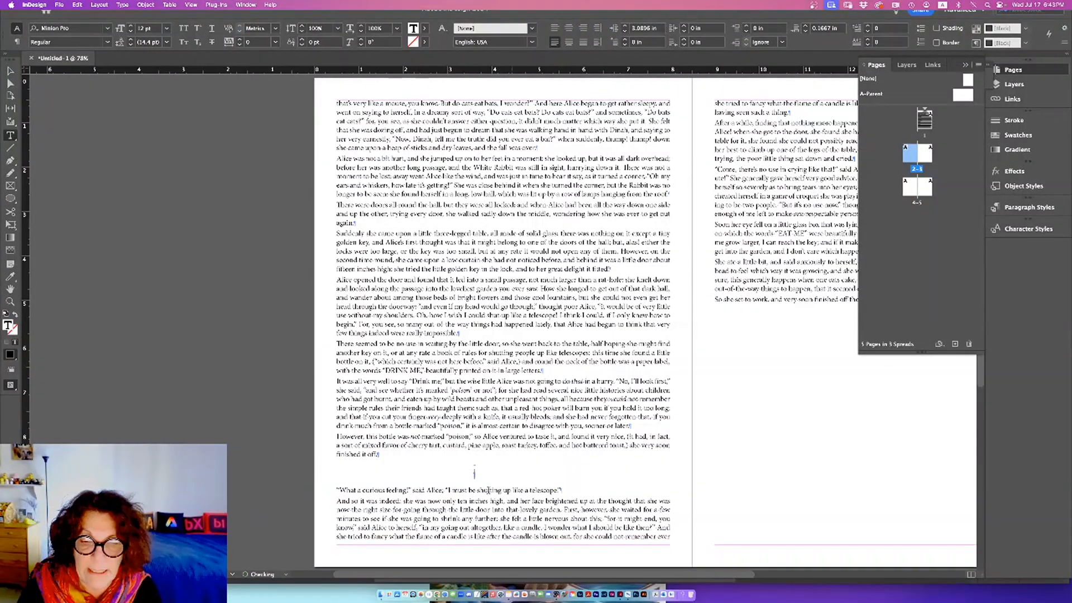
left_click_drag(480, 491, 479, 475)
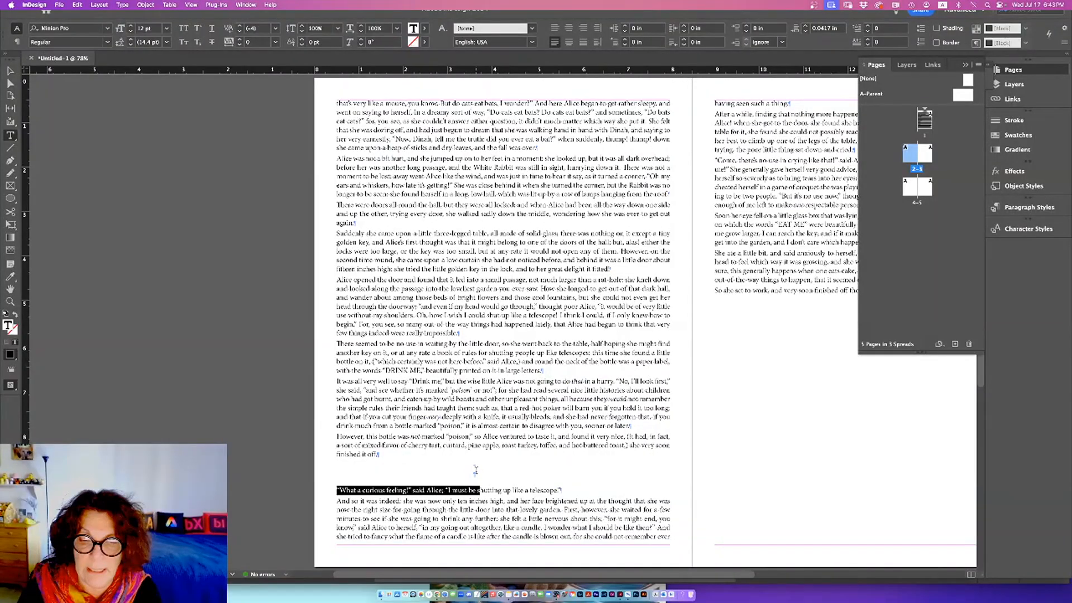
left_click(475, 473)
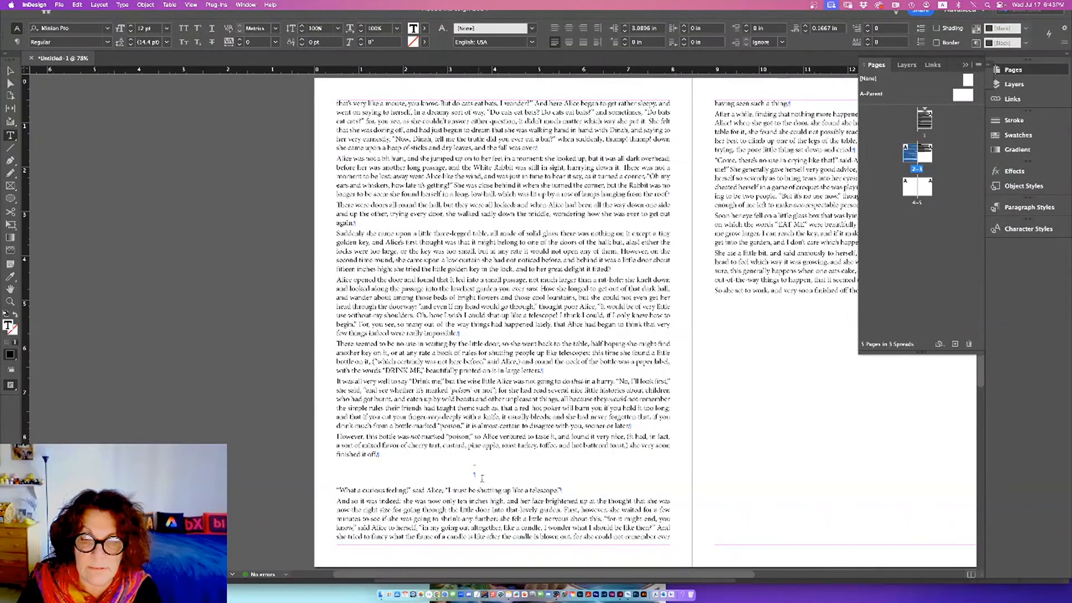
key("Delete")
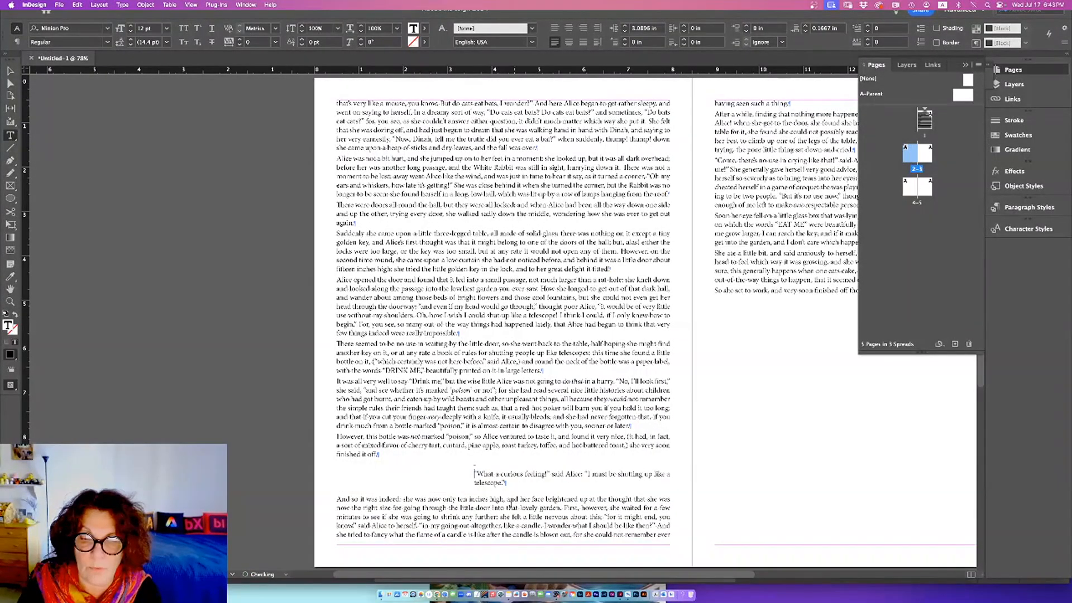
key("Return")
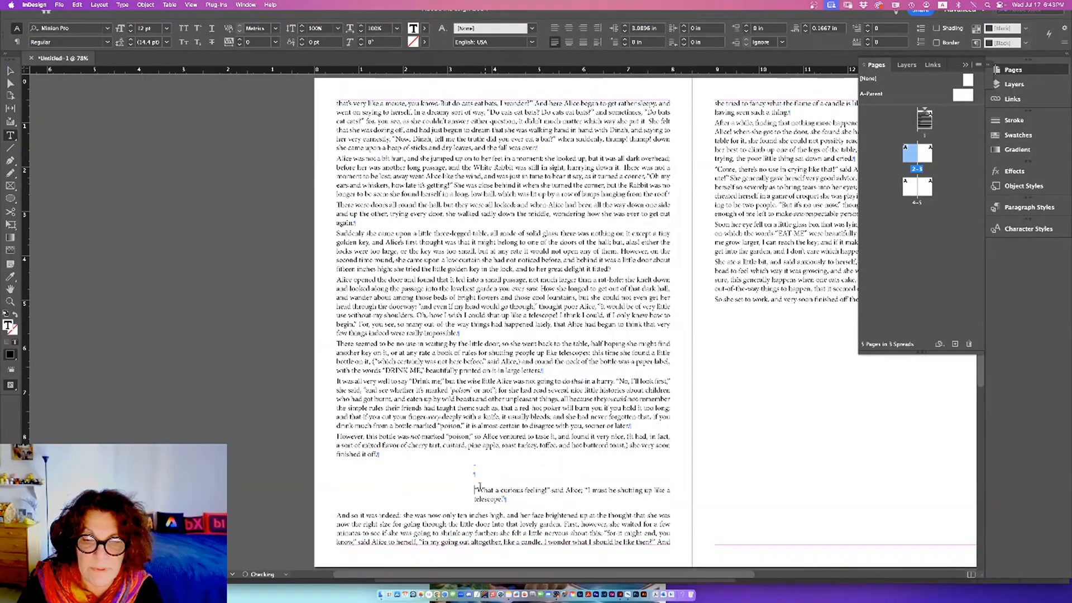
key("BackSpace")
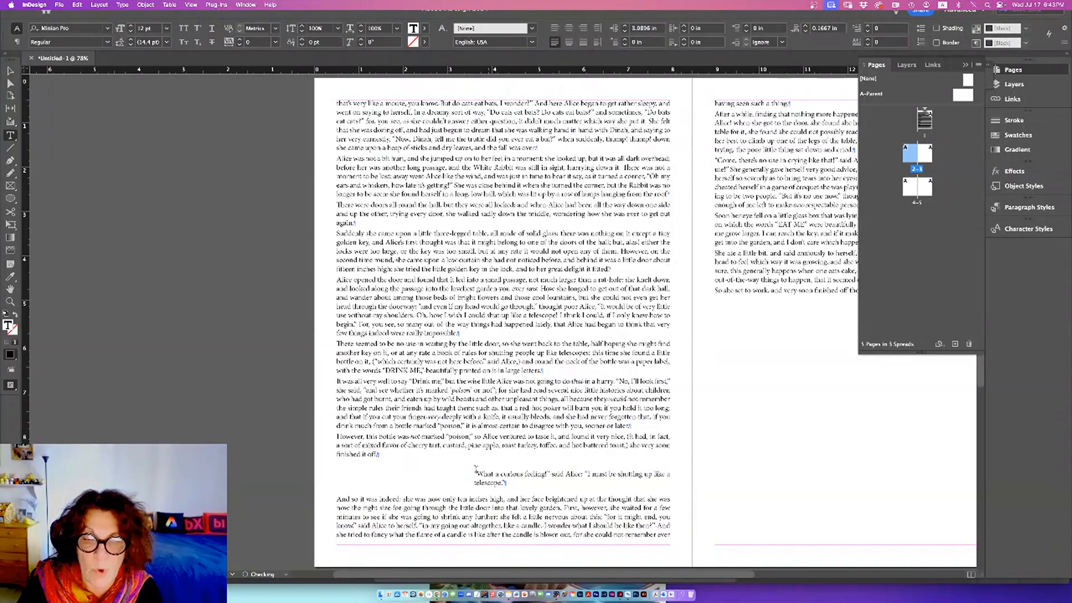
key("BackSpace")
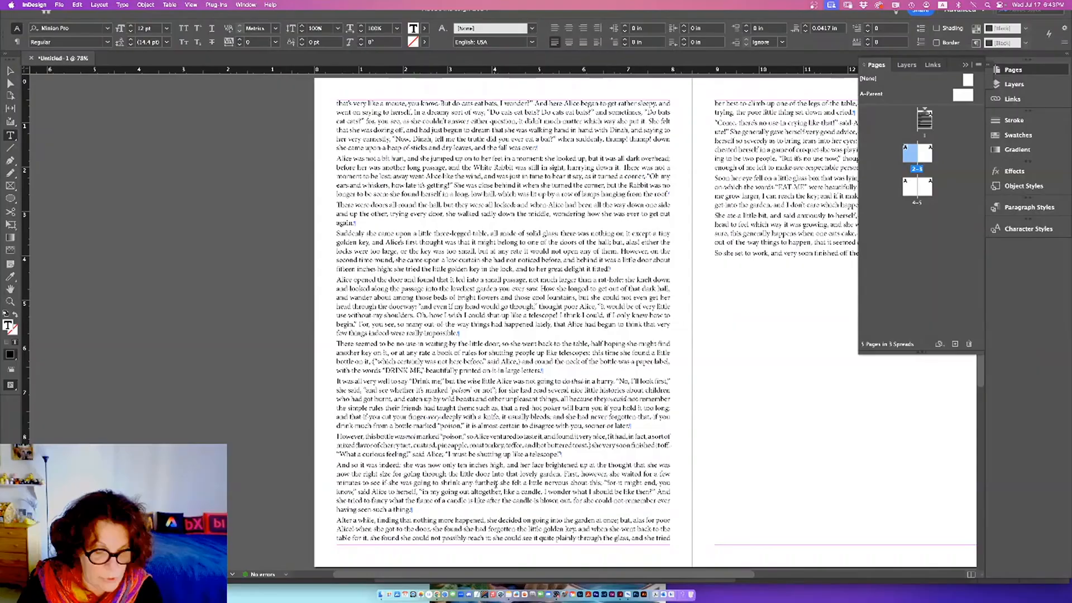
key("Return")
key("Return")
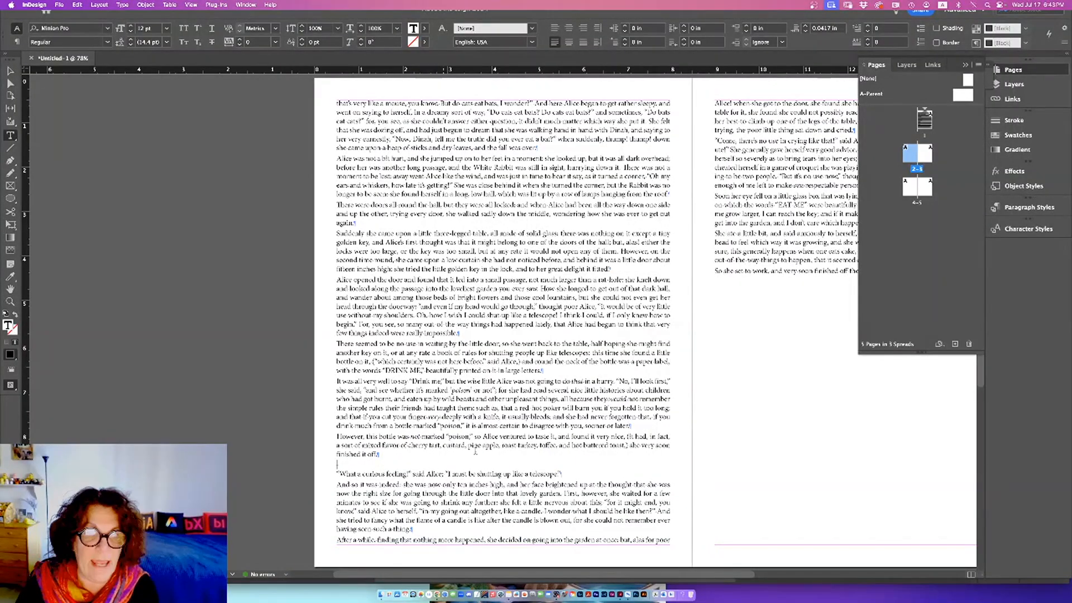
Add a page to the document and move a blank page to the front as page 1.
left_click(920, 136)
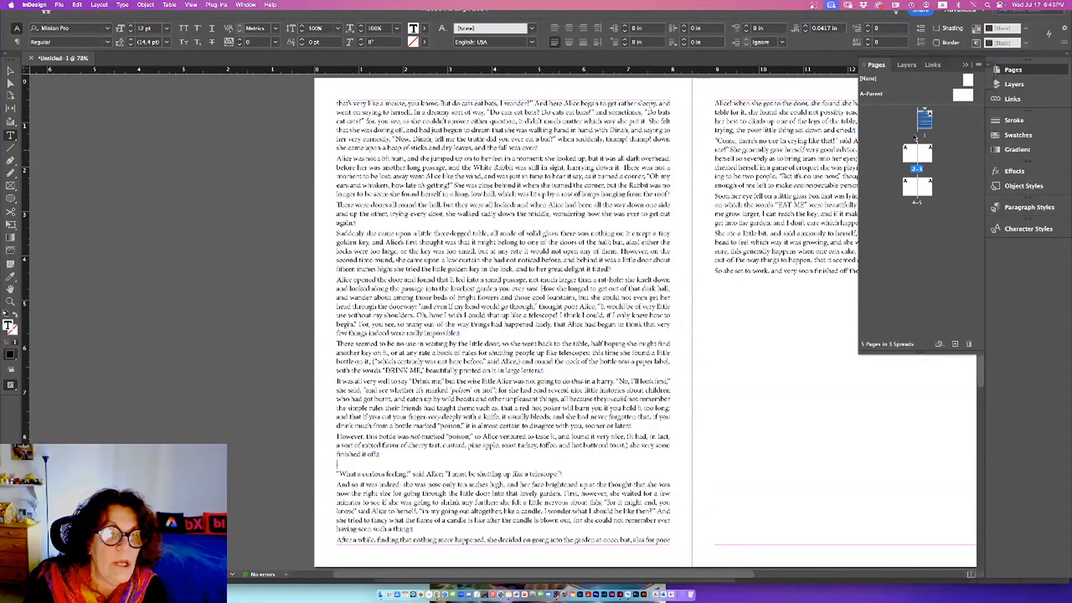
double_click(925, 120)
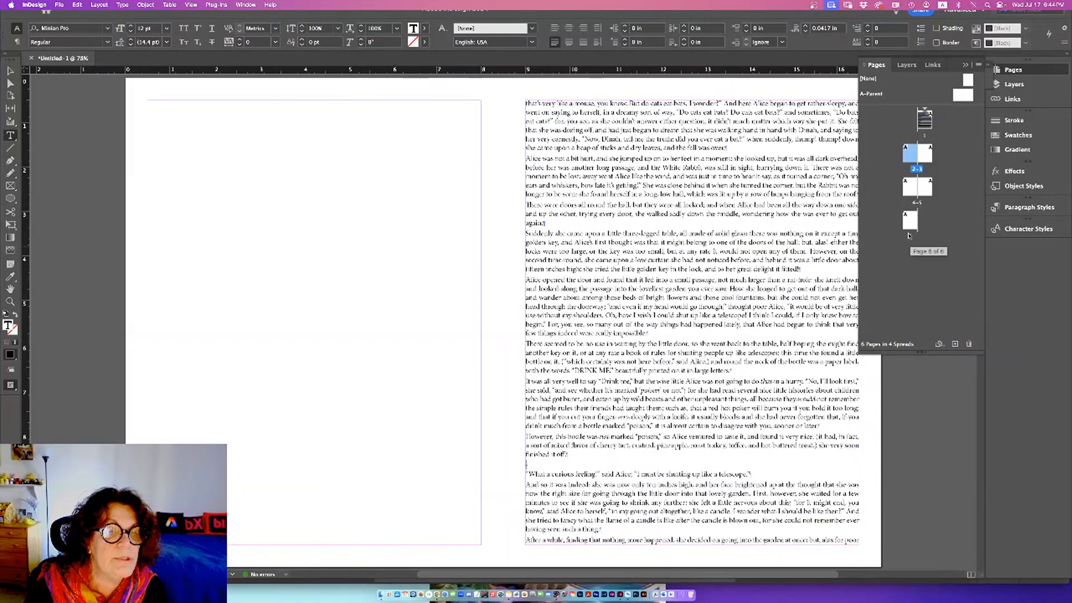
left_click(910, 220)
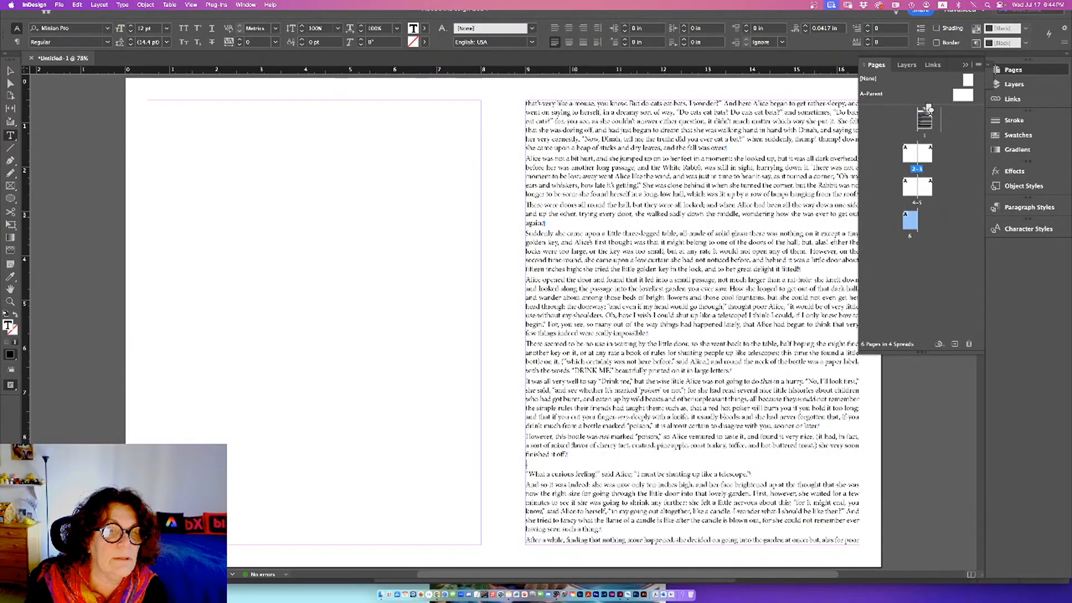
left_click_drag(928, 109, 929, 115)
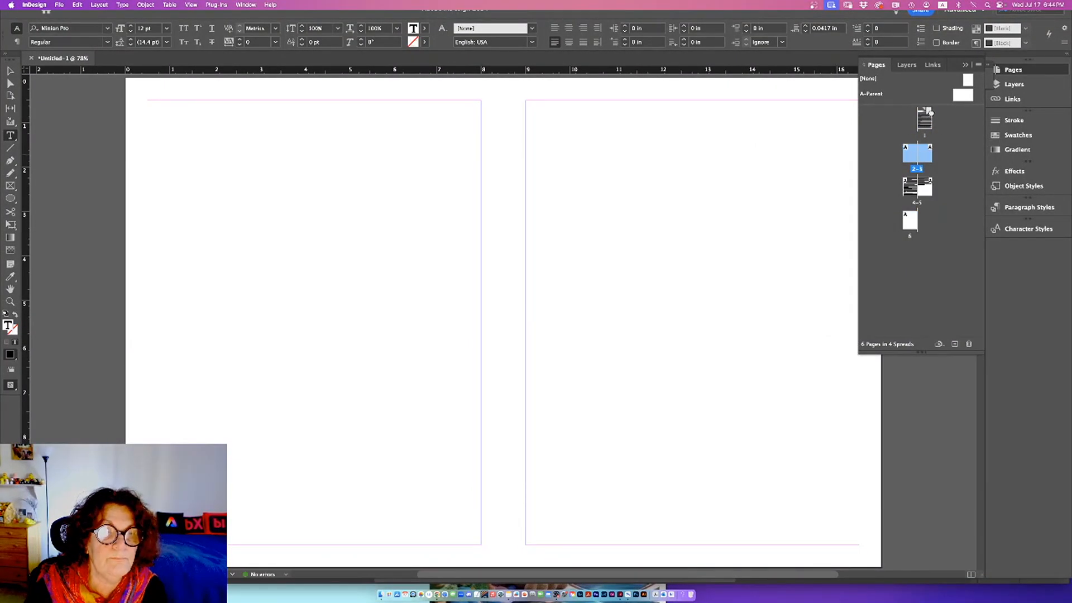
left_click(927, 123)
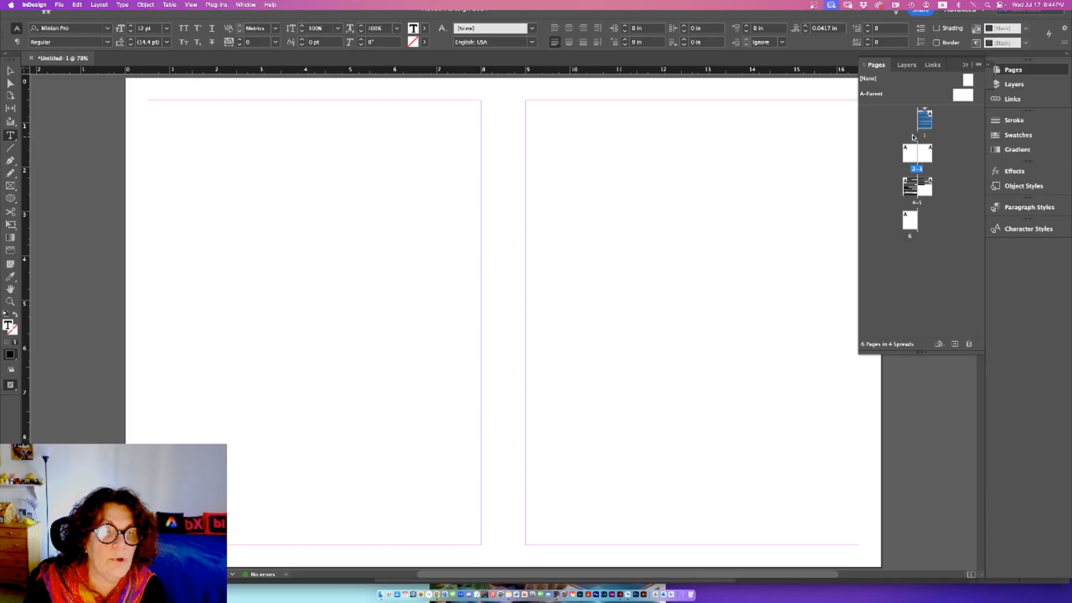
left_click_drag(917, 224, 925, 117)
double_click(925, 120)
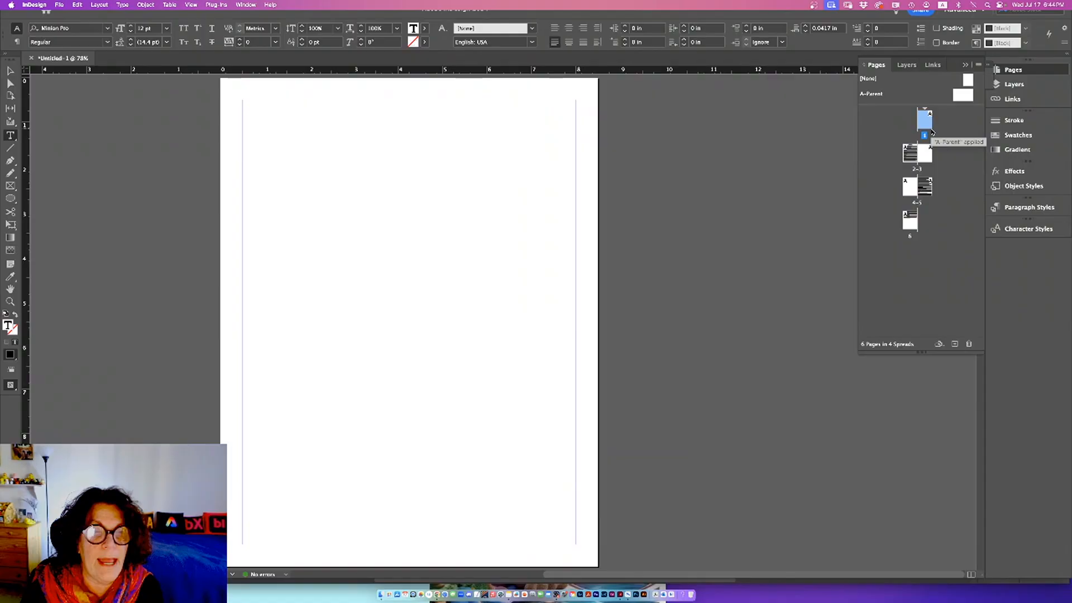
Reorder the remaining pages so the chapter text runs consecutively from page 2 to page 4, and go to the blank page 1.
double_click(917, 156)
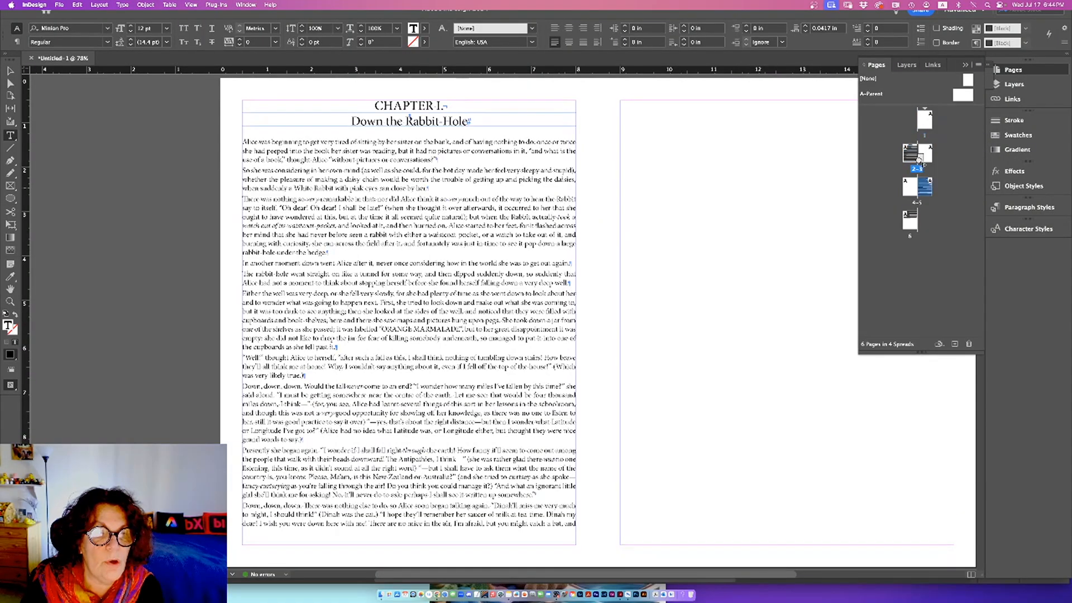
left_click_drag(919, 160, 926, 164)
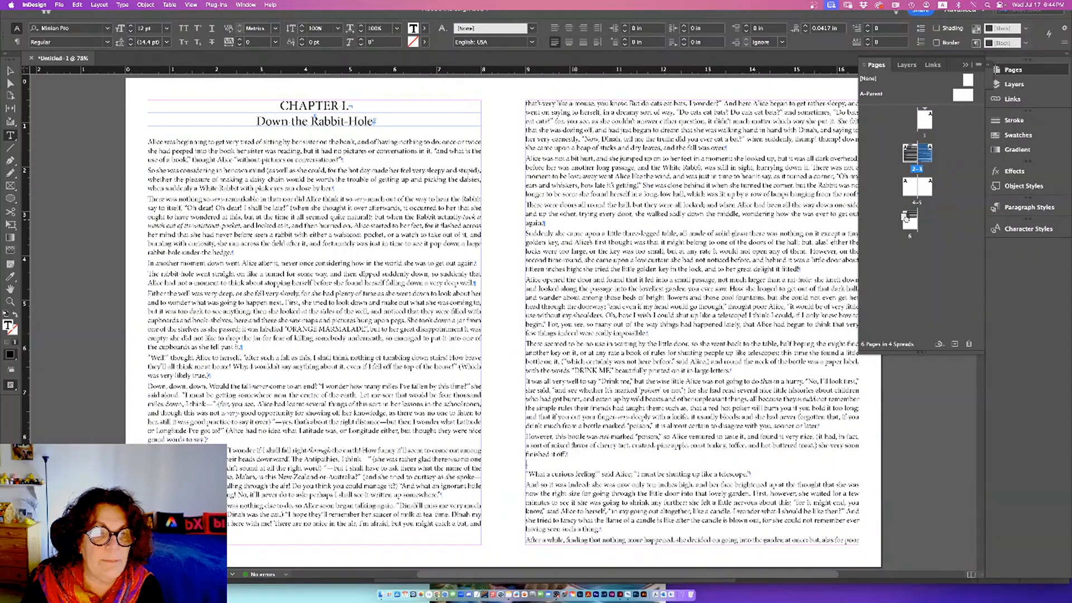
left_click_drag(906, 219, 916, 192)
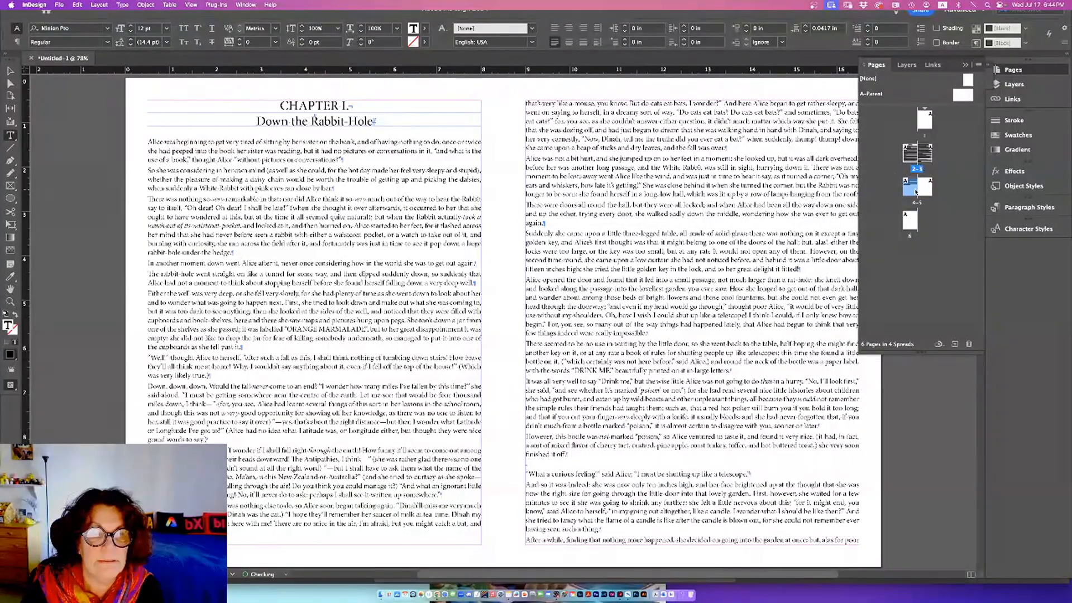
double_click(925, 121)
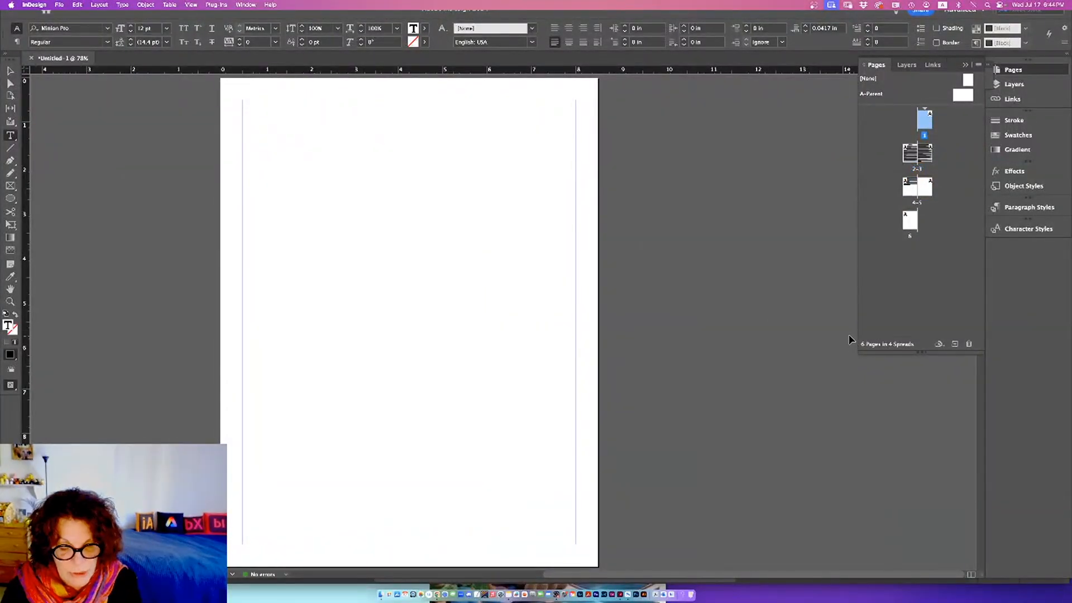
Place cover page.psd on page 1 with both the Alice in wonderland and Background layers visible, sized to span the side margins.
key("super+d")
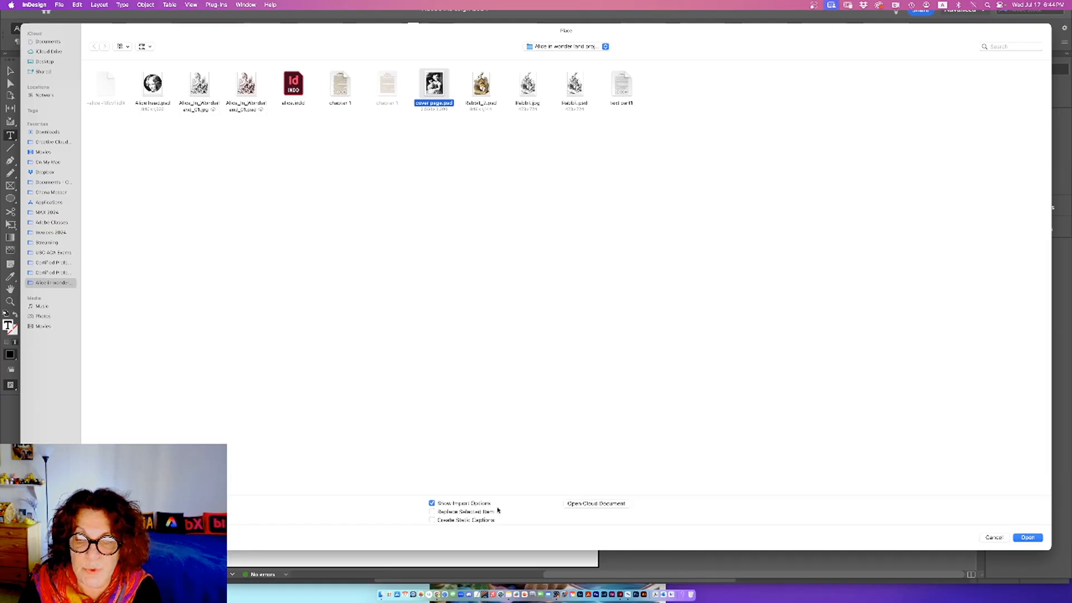
left_click(1024, 537)
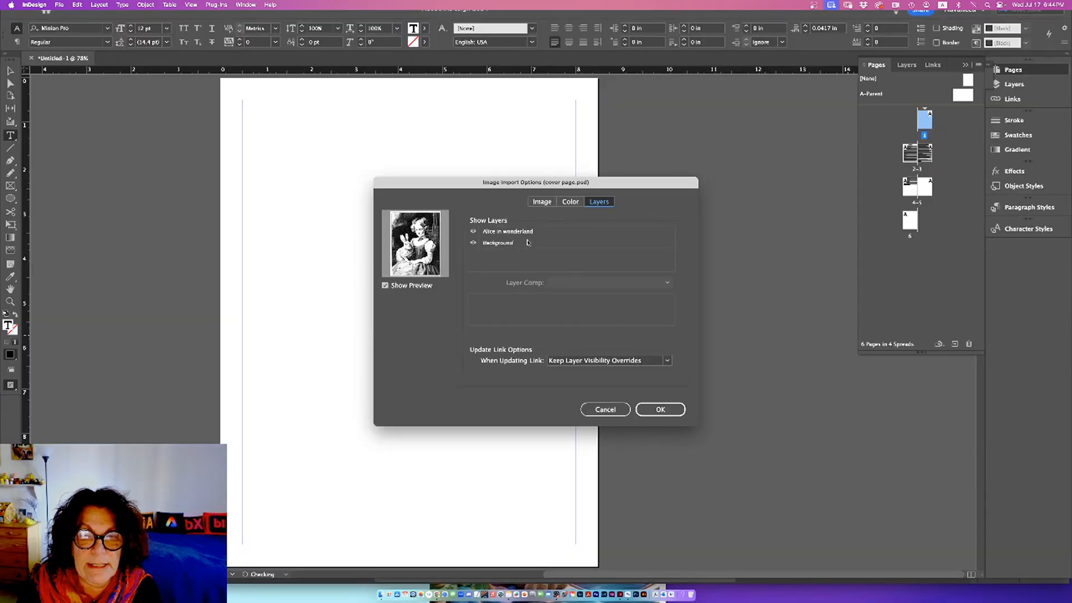
left_click(474, 232)
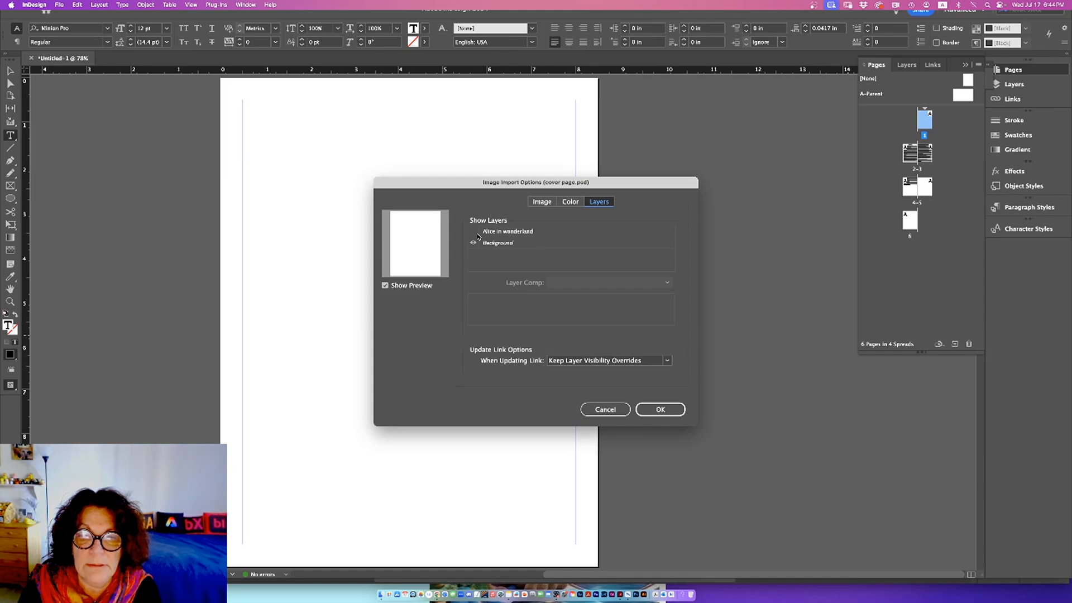
left_click(474, 232)
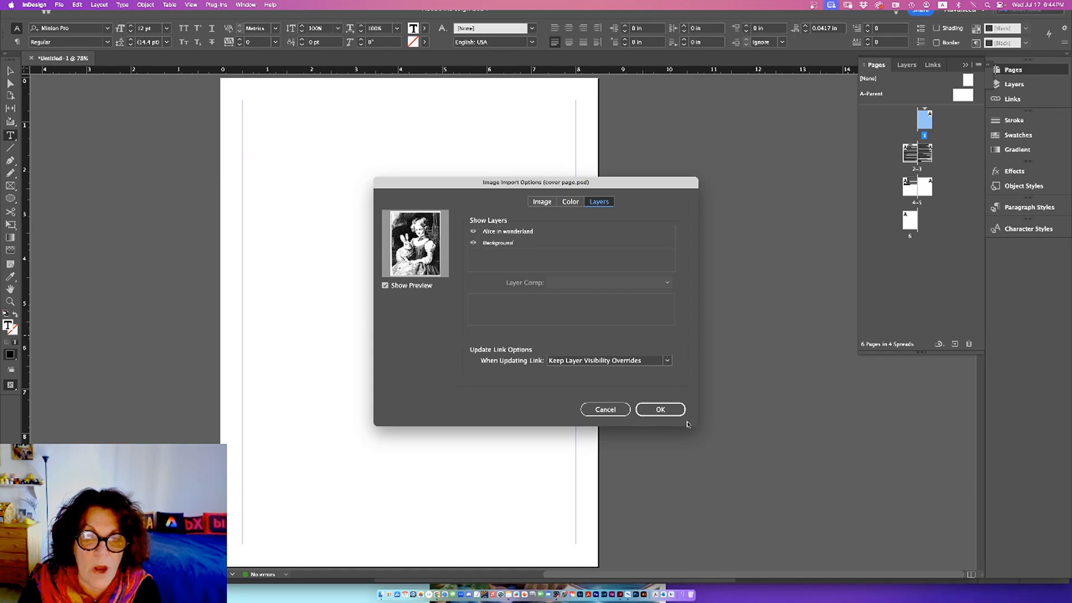
left_click(663, 410)
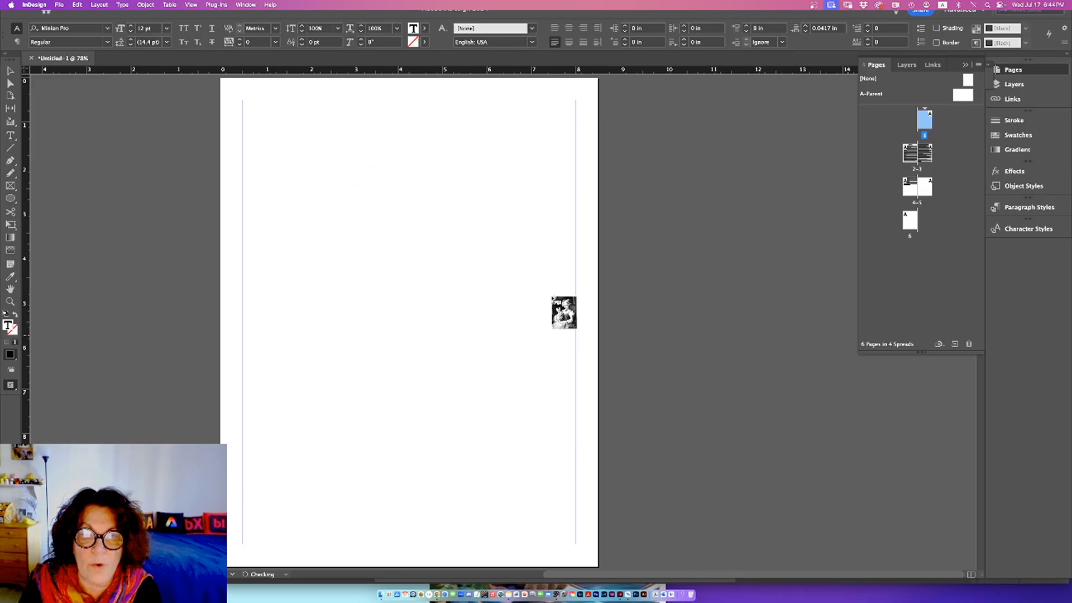
left_click_drag(242, 102, 566, 536)
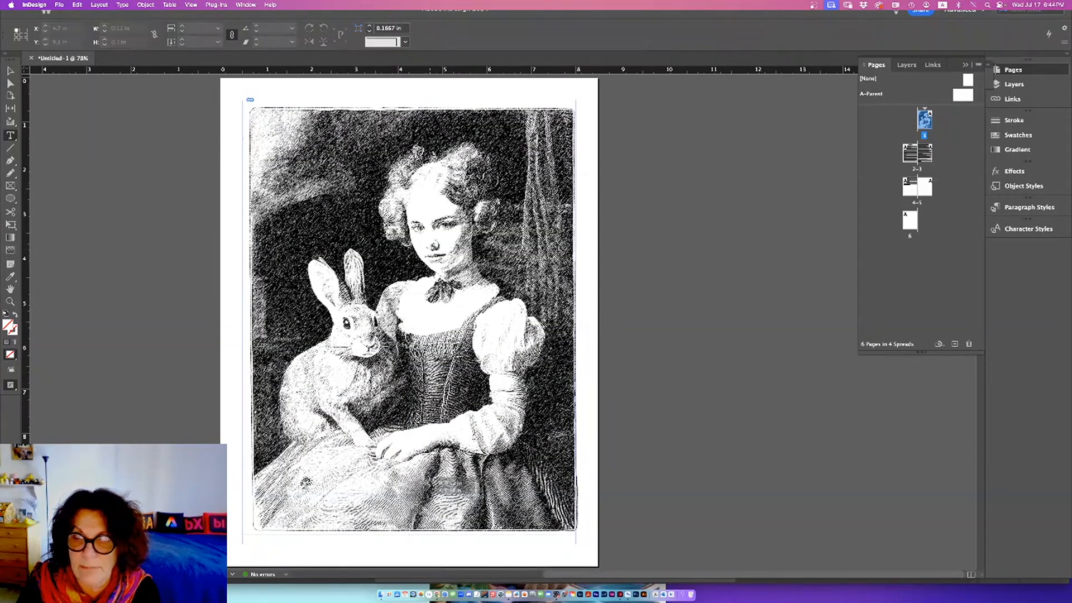
left_click_drag(421, 483, 414, 474)
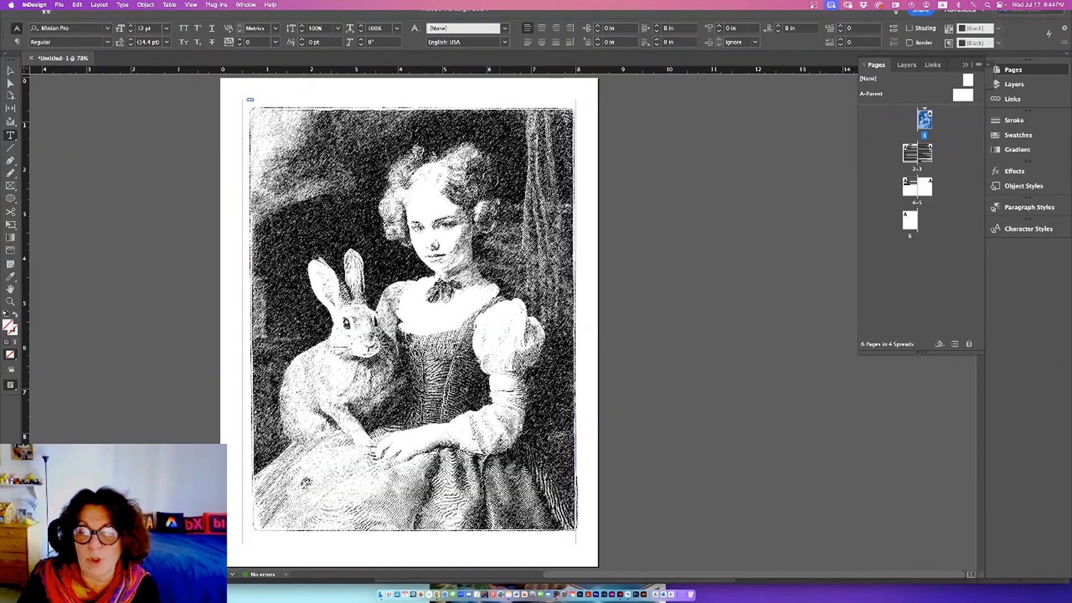
Open alice.indd from the Alice in Wonderland project folder.
left_click(60, 4)
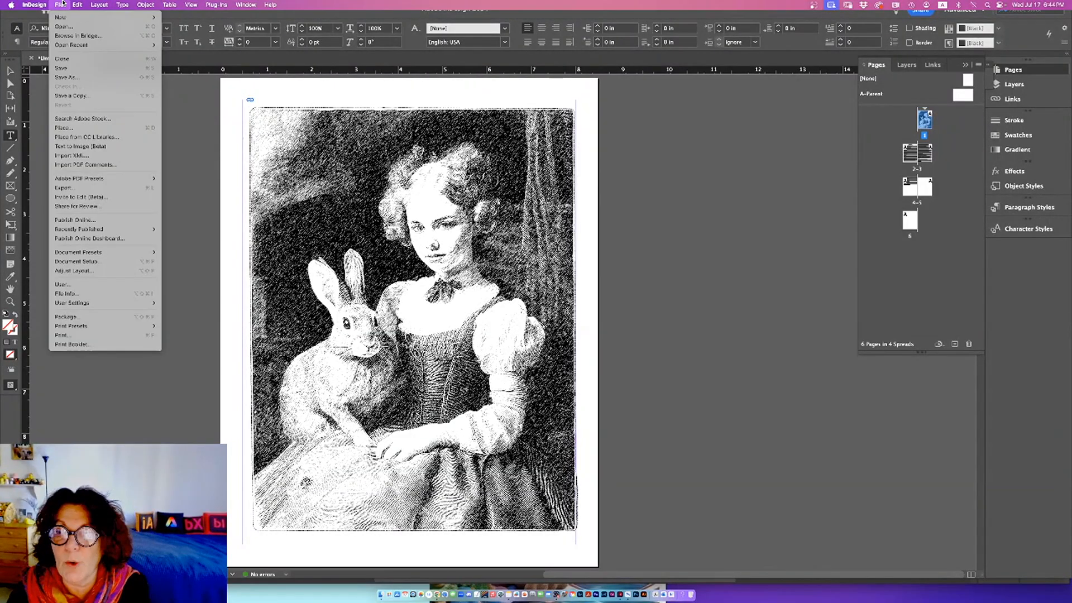
left_click(64, 26)
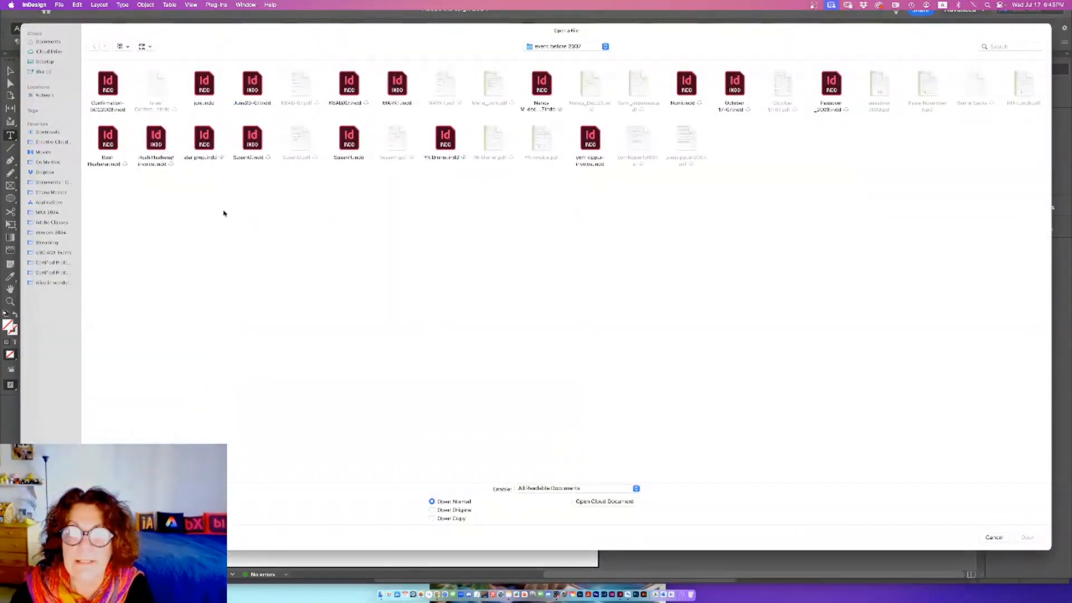
left_click(62, 284)
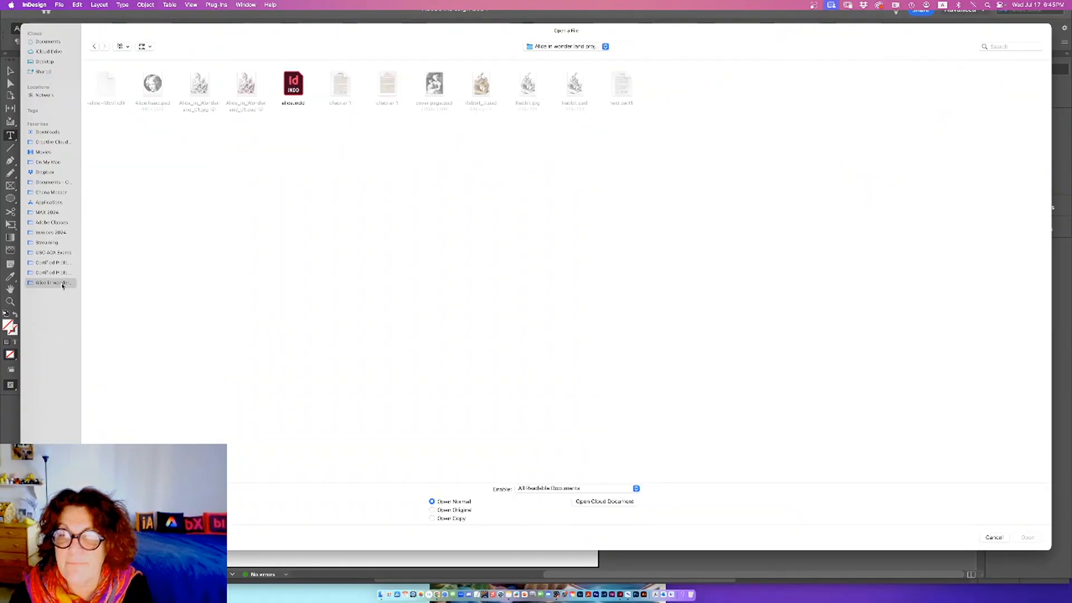
double_click(291, 84)
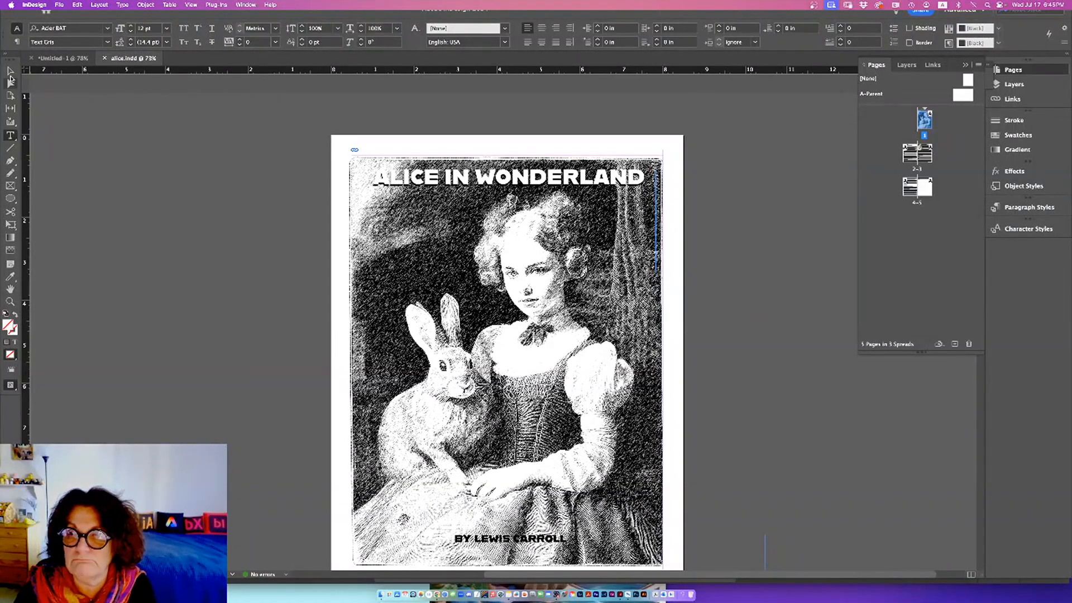
Copy the "ALICE IN WONDERLAND" title frame from alice.indd into Untitled-1 and position it across the upper part of the cover image.
left_click(10, 72)
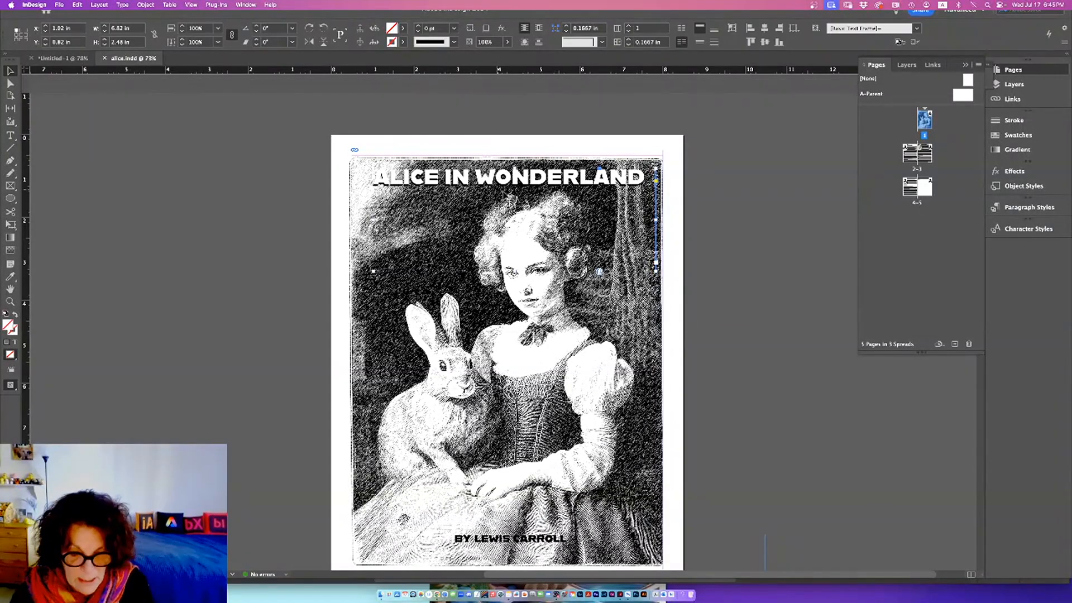
left_click(62, 58)
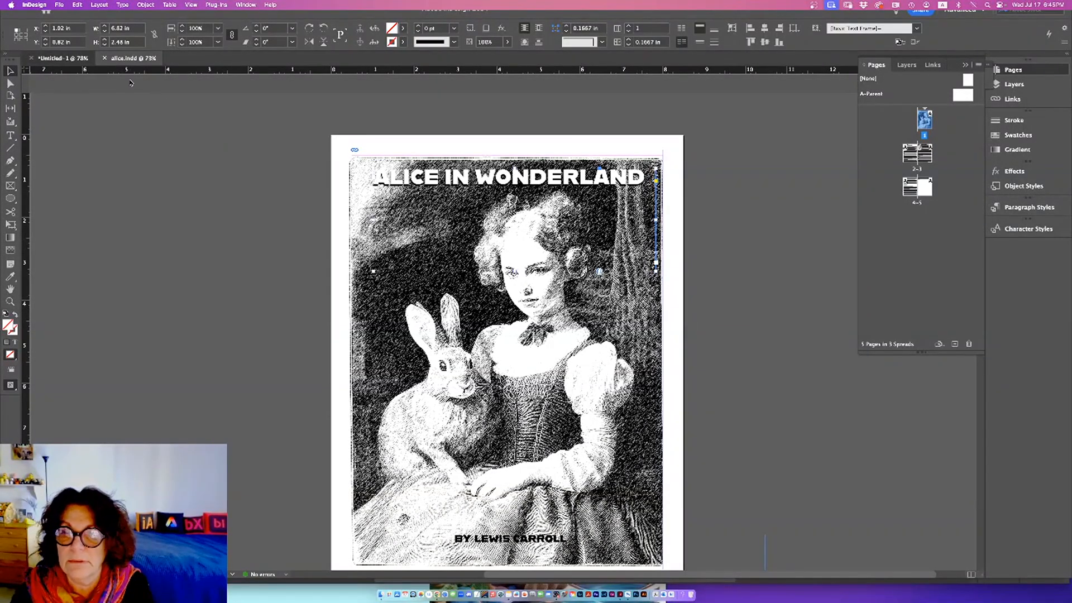
left_click(411, 317)
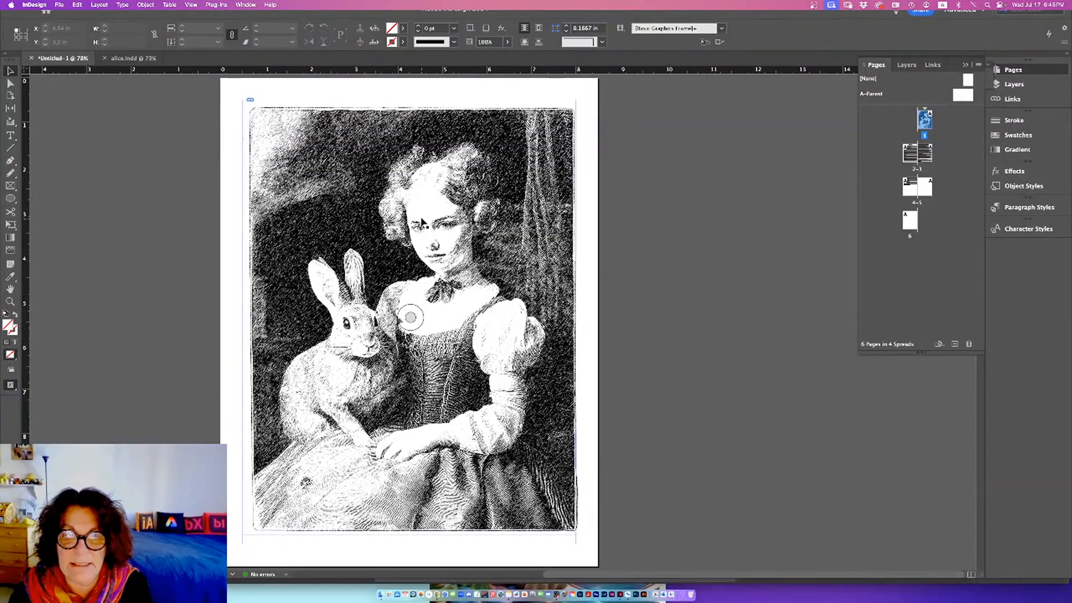
key("super+v")
left_click_drag(440, 244, 403, 141)
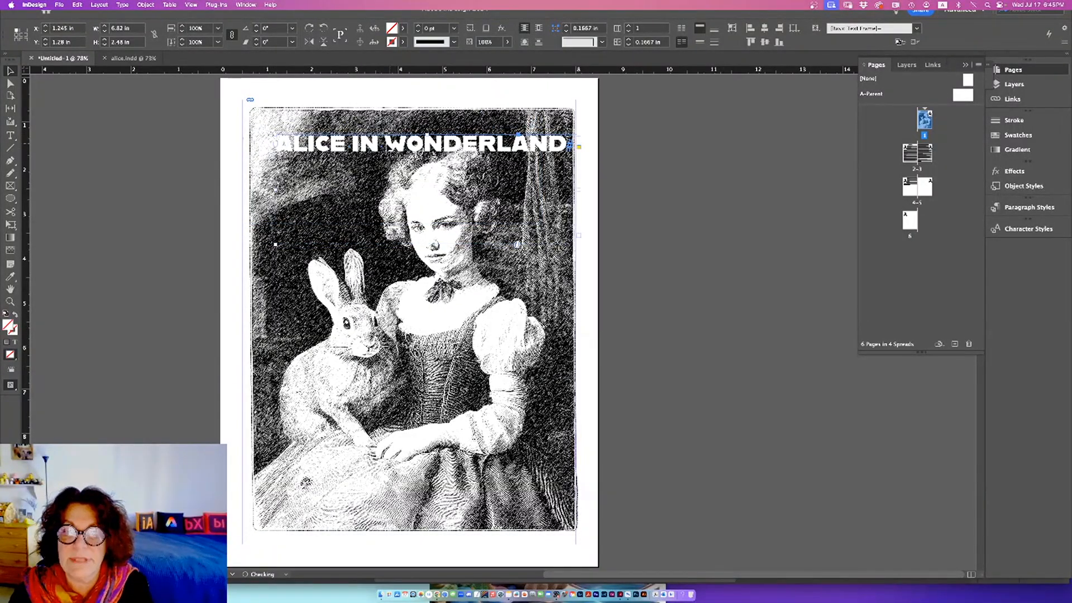
left_click(121, 193)
Copy the "BY LEWIS CARROLL" frame from alice.indd and paste it in place on page 1 of Untitled-1.
left_click(140, 60)
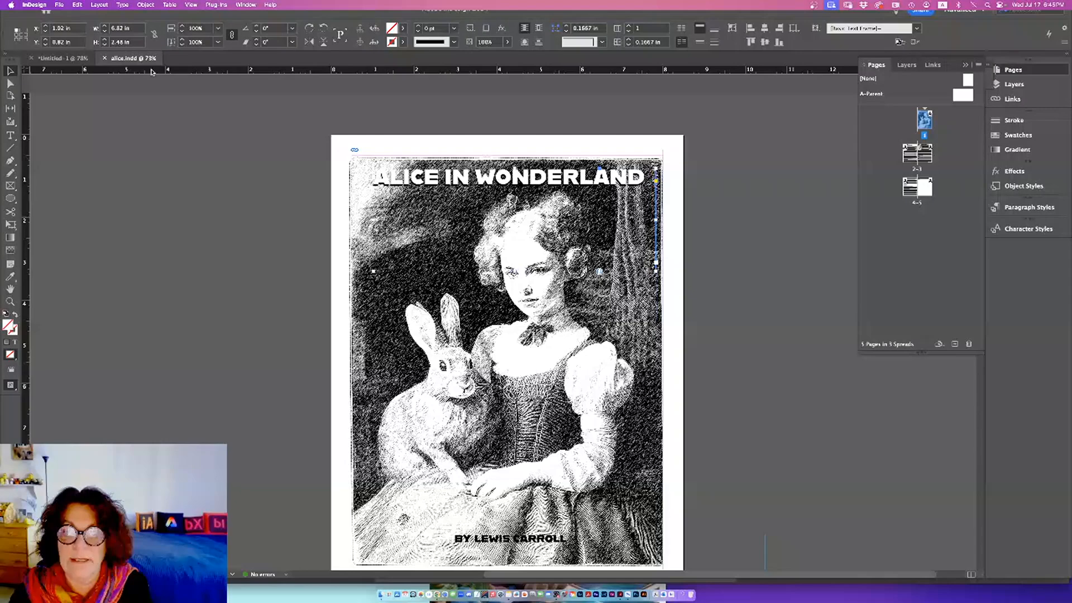
left_click(502, 543)
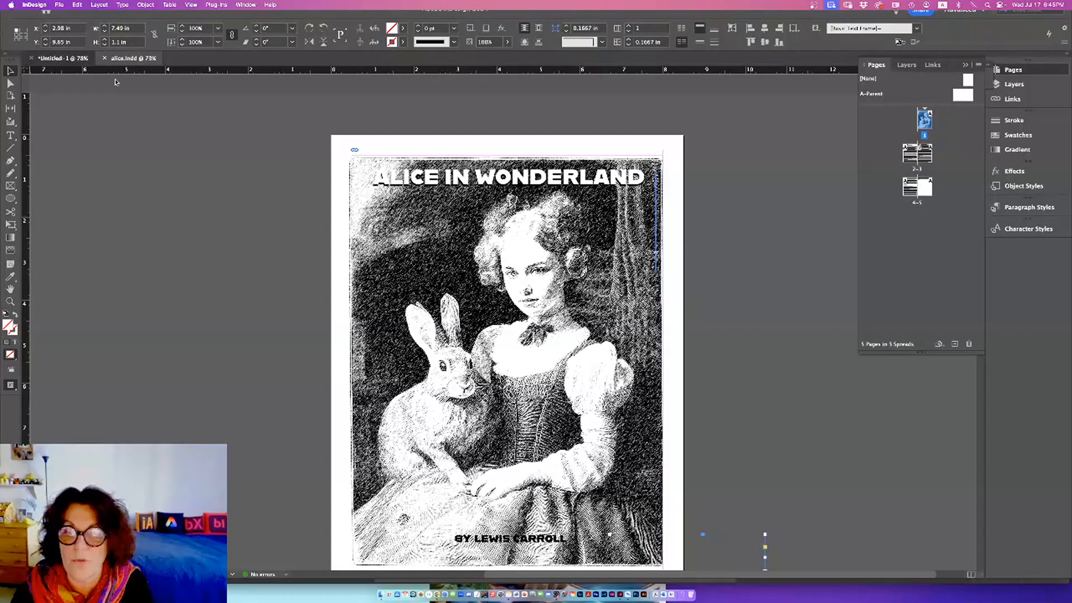
left_click(58, 58)
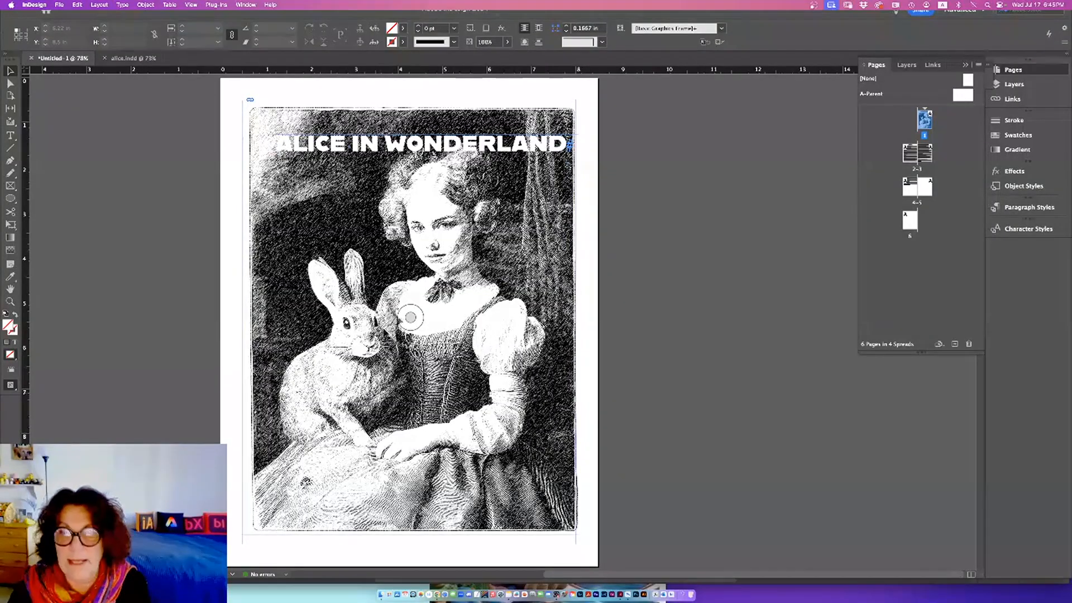
left_click(77, 5)
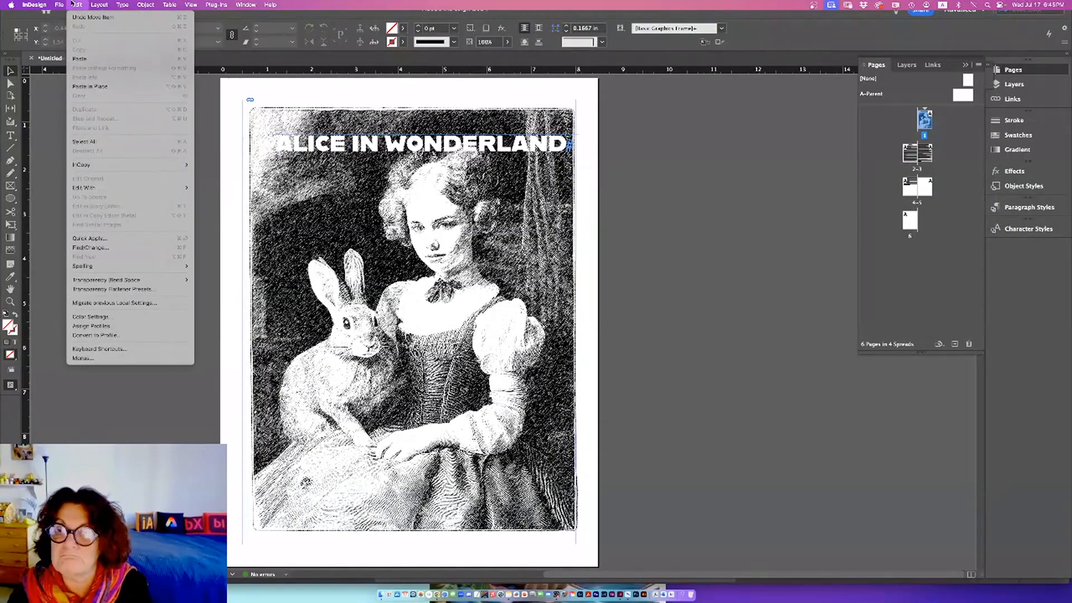
left_click(101, 84)
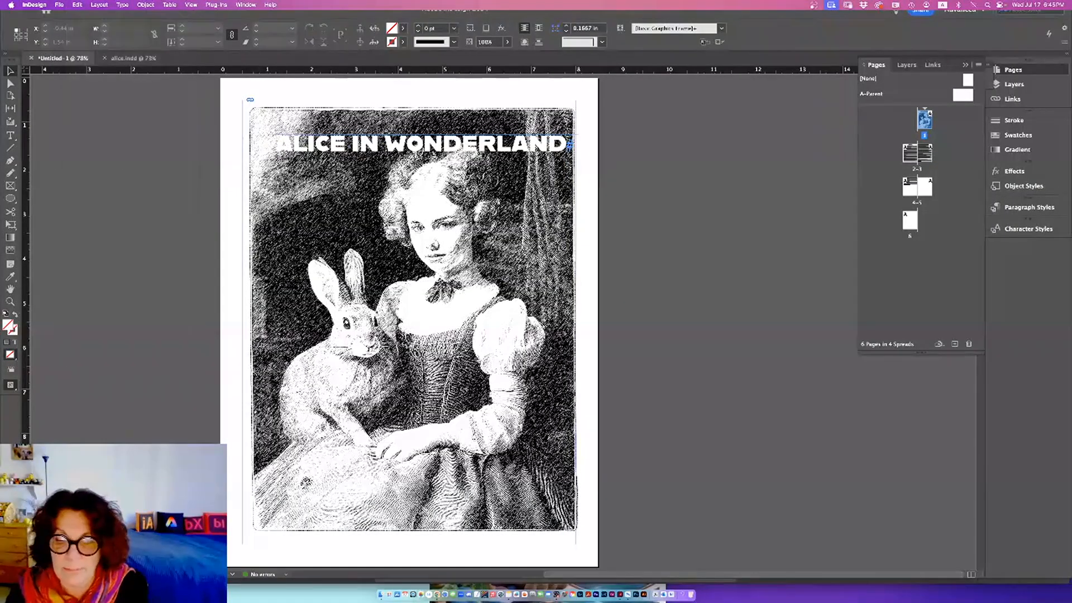
left_click(727, 405)
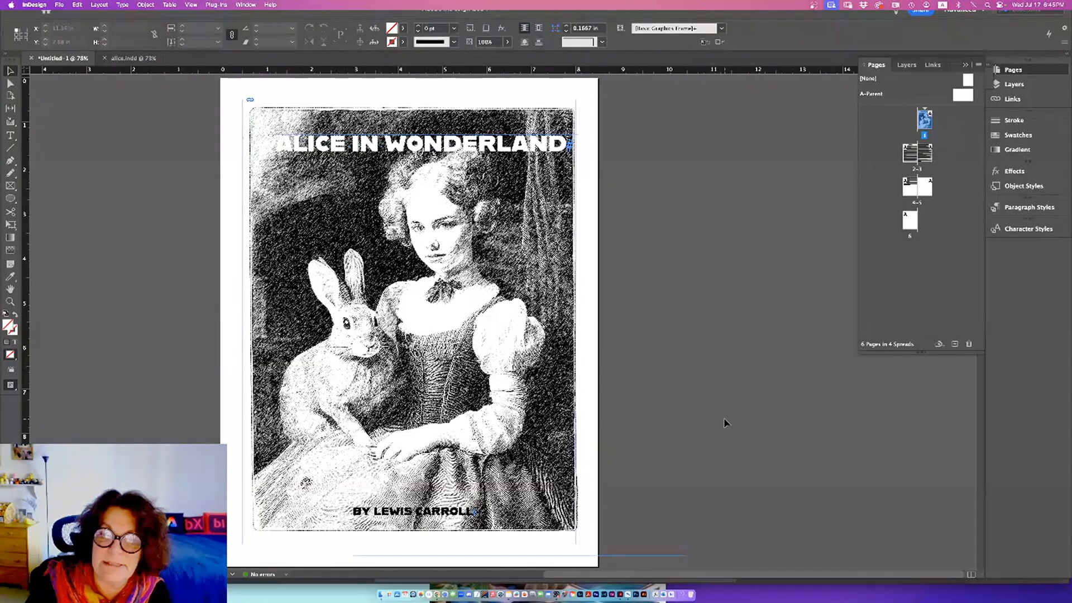
Copy the lower of the two "Alice in wonderland" frames in alice.indd and paste it in place on Untitled-1's cover.
left_click(133, 58)
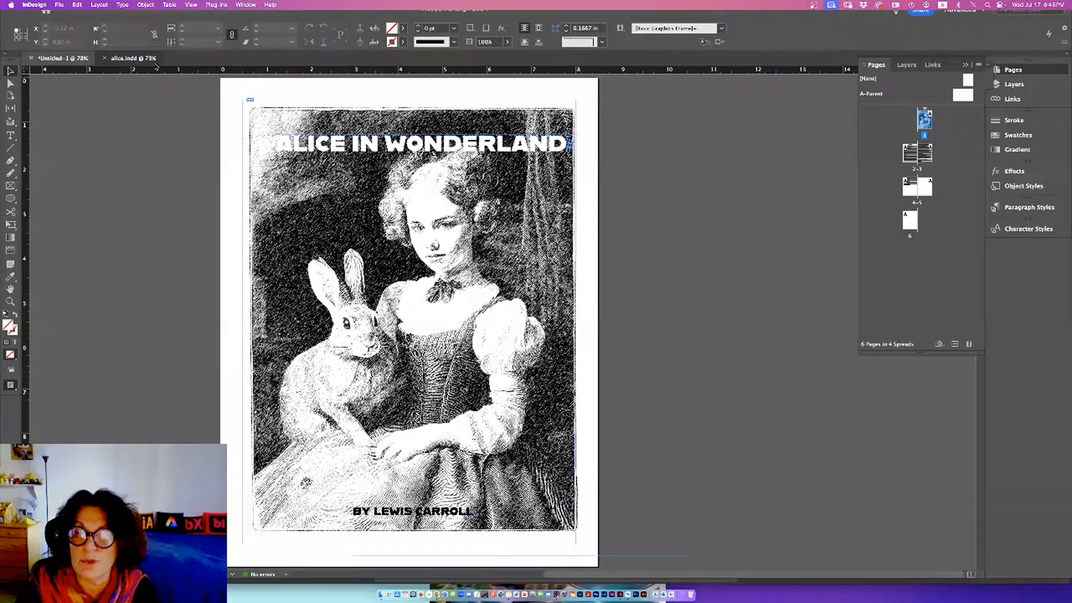
left_click(1007, 85)
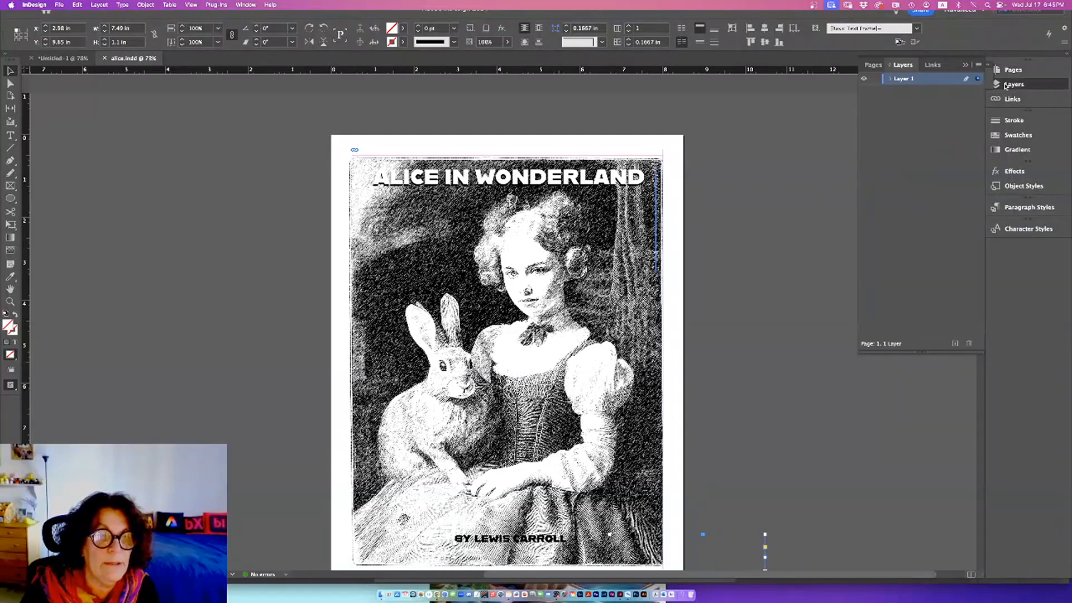
left_click(890, 79)
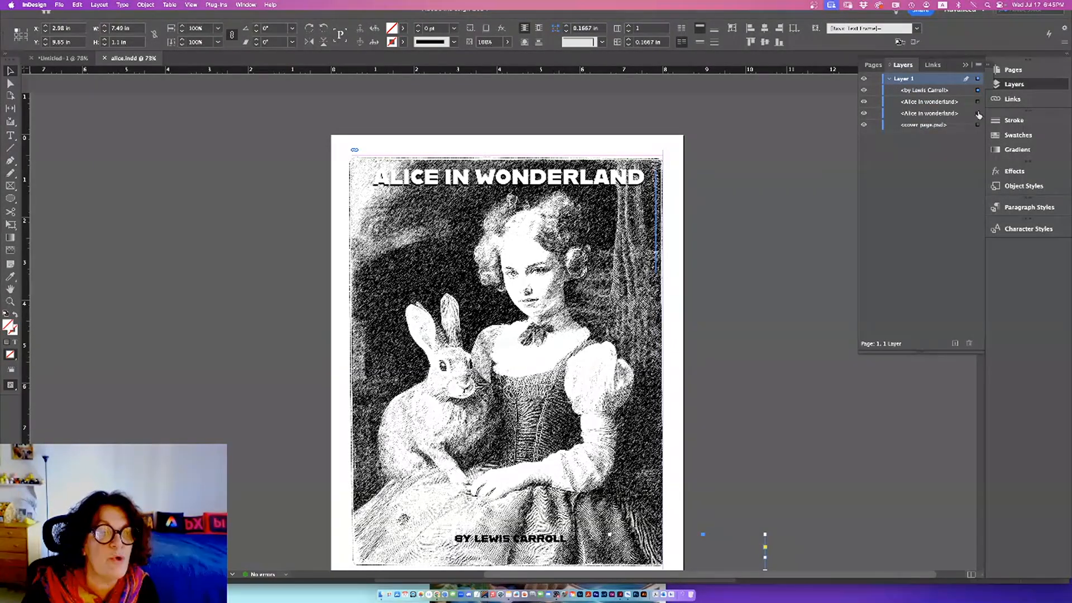
left_click(978, 113)
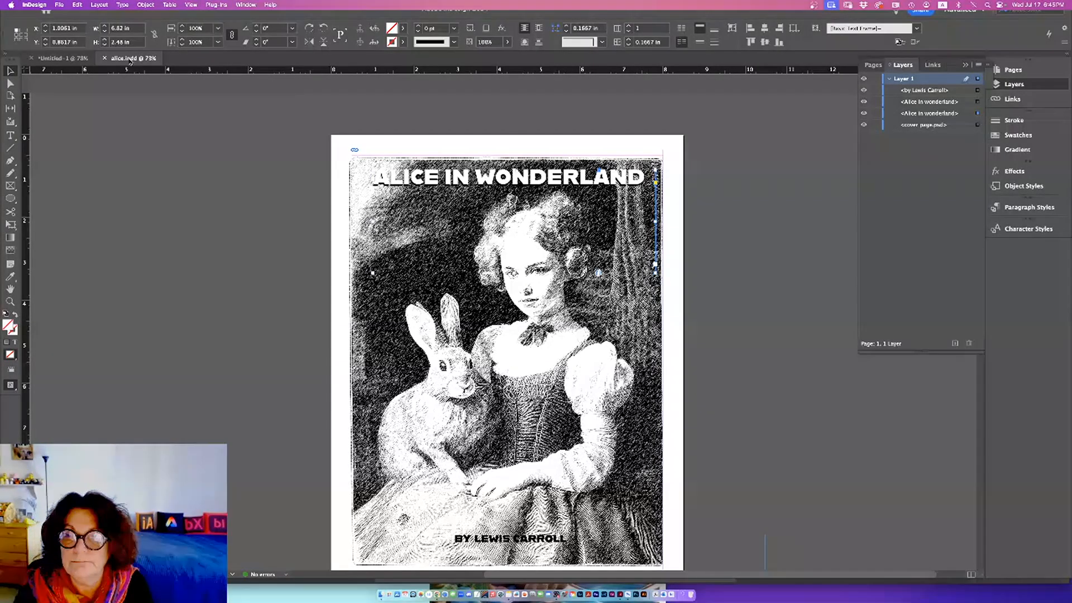
left_click(62, 58)
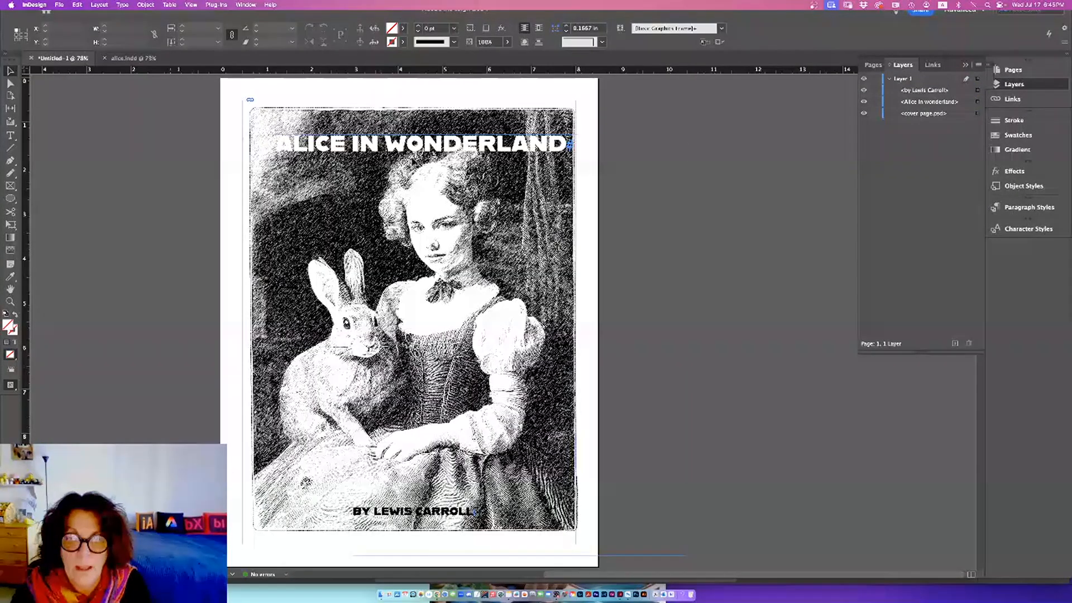
left_click(77, 4)
left_click(100, 87)
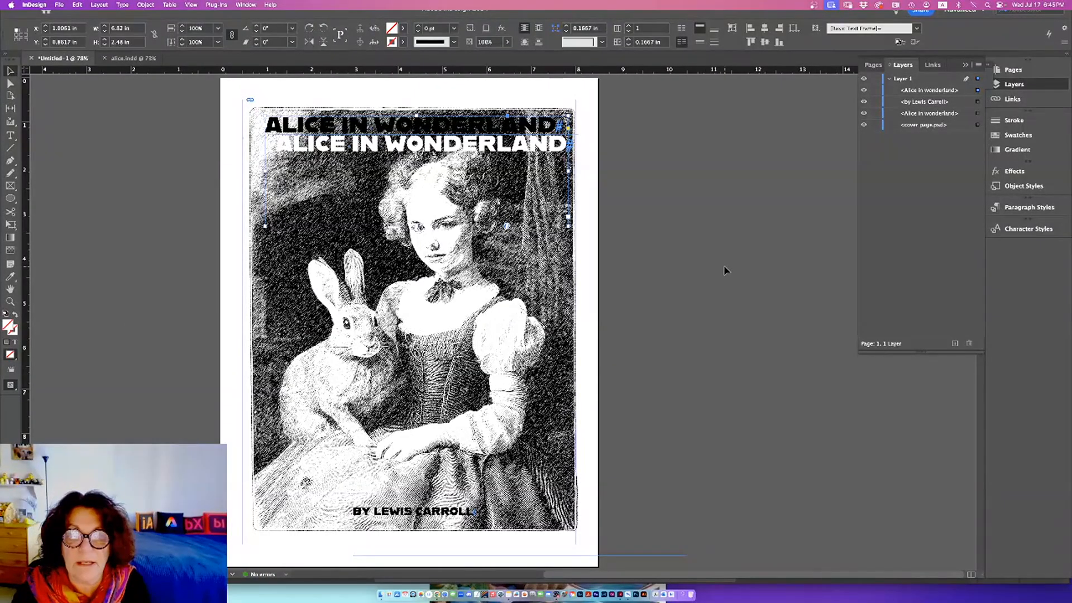
Move the black title down toward the white title and reorder it beneath the white one in Layer 1.
key("Down")
key("Down")
key("Down")
key("Down")
key("Down")
key("Down")
key("Down")
key("Down")
key("Down")
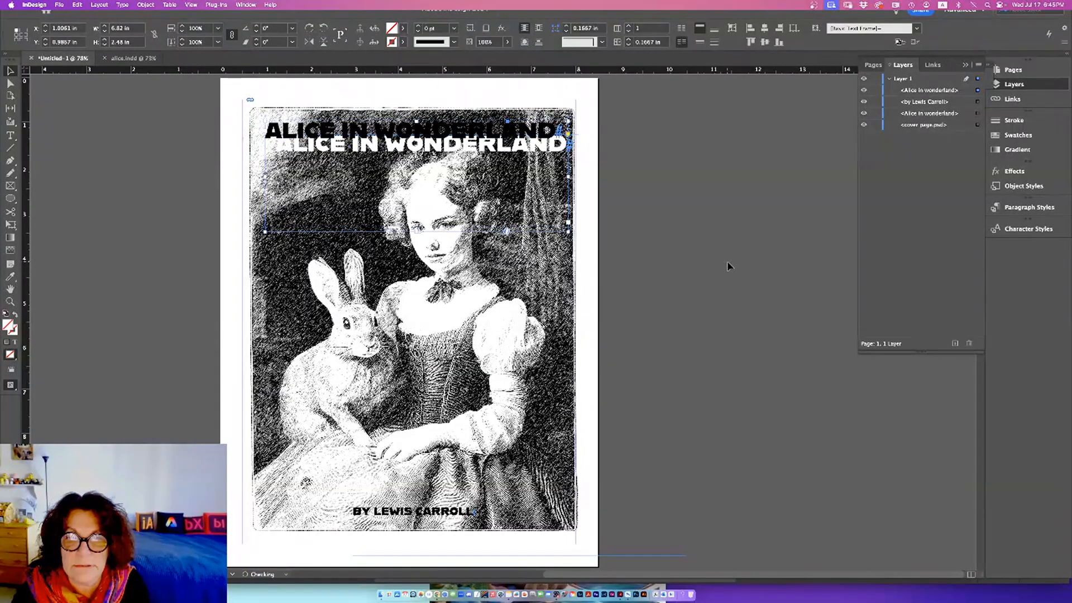
key("Down")
key("Down")
key("Down")
key("Down")
key("Down")
key("Down")
key("Down")
left_click_drag(943, 93, 943, 122)
Nudge the black title behind the white title as a slightly offset shadow, at about X 1.2144 in, Y 1.2922 in.
key("Down")
key("Down")
key("Down")
key("Down")
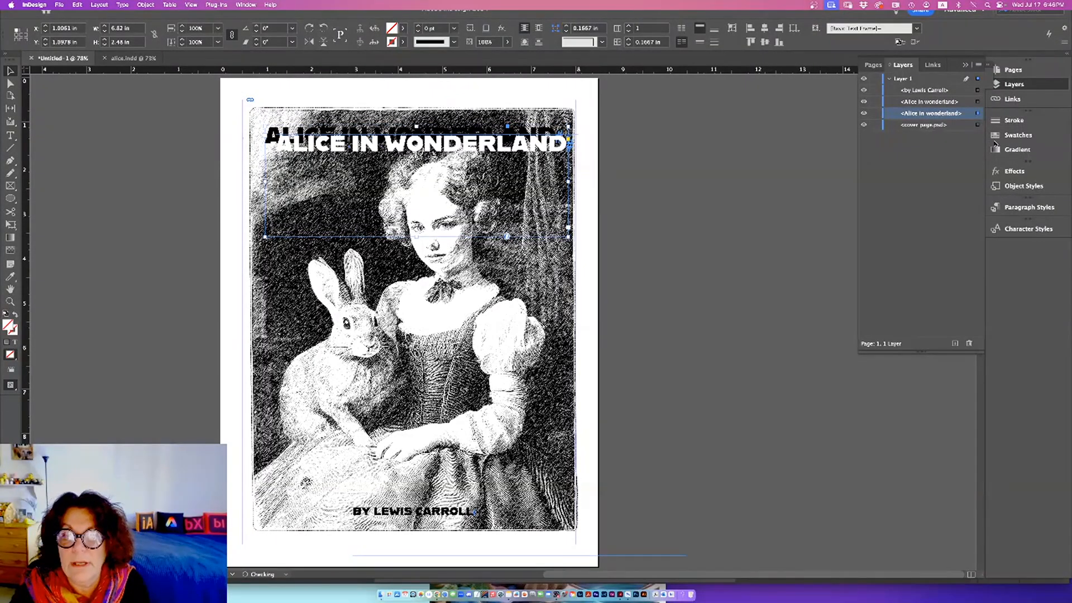
key("Down")
key("Down")
key("Down")
key("Down")
key("Down")
key("Down")
key("Down")
key("Down")
key("Down")
key("Down")
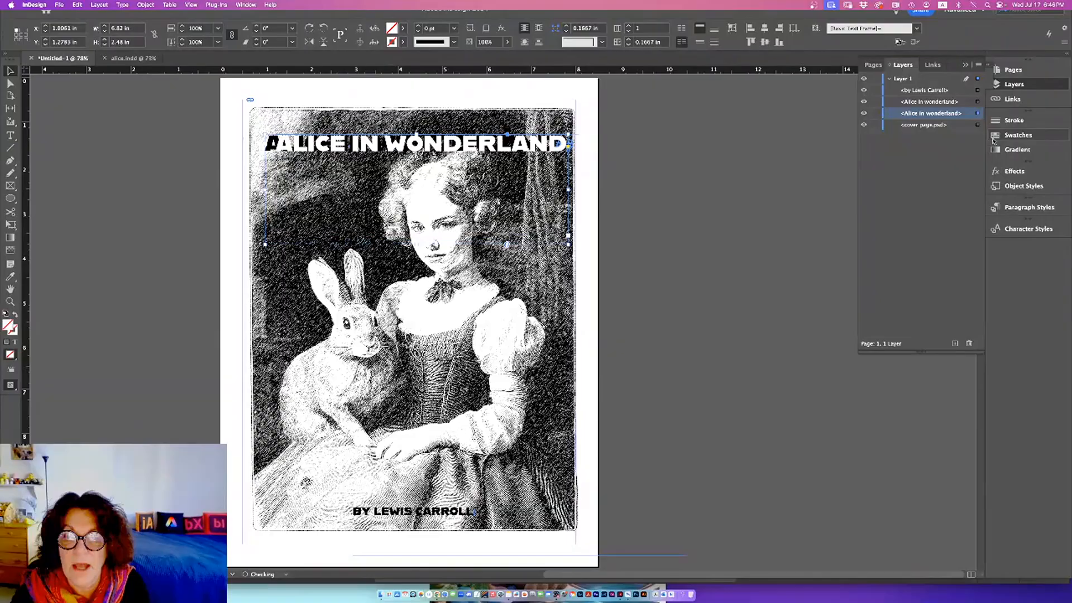
key("Right")
key("Right")
key("Right")
key("Right")
key("Right")
key("Right")
key("Right")
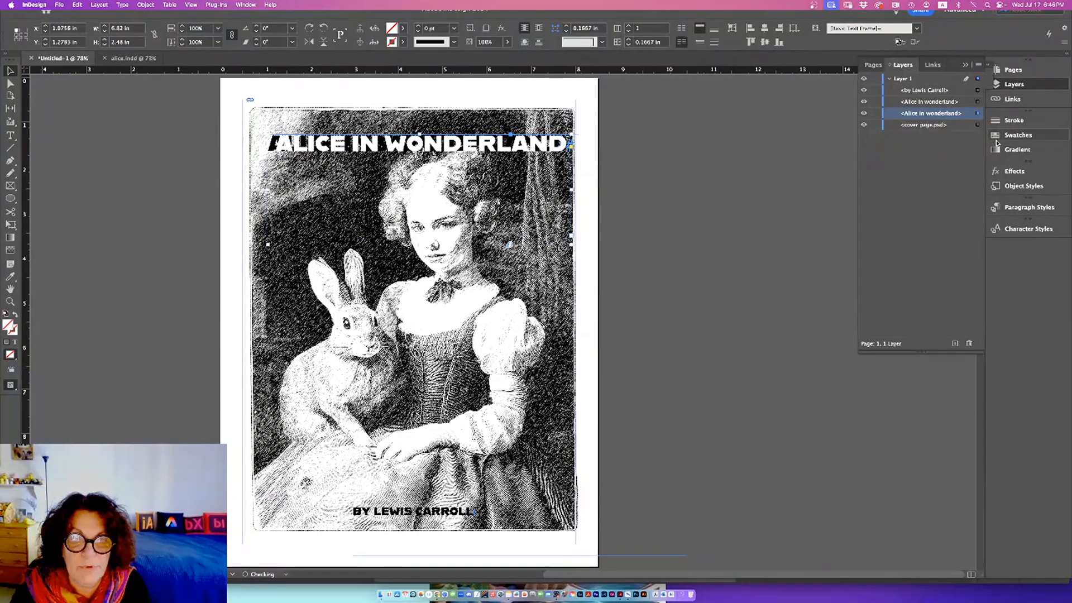
key("Right")
key("Right")
key("Right")
key("Right")
key("Right")
key("Right")
key("Right")
key("Right")
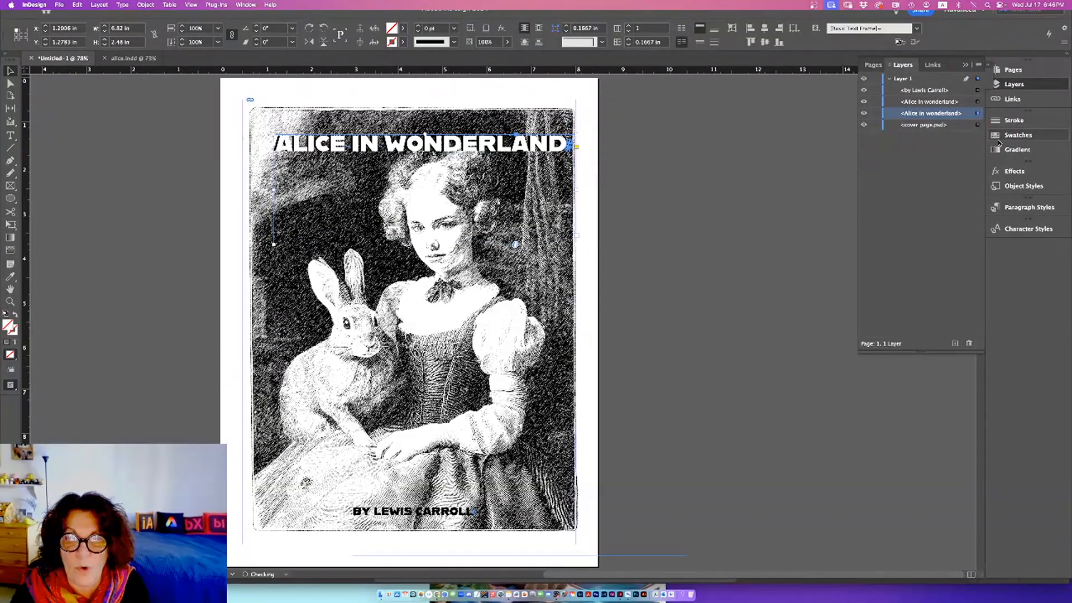
key("Down")
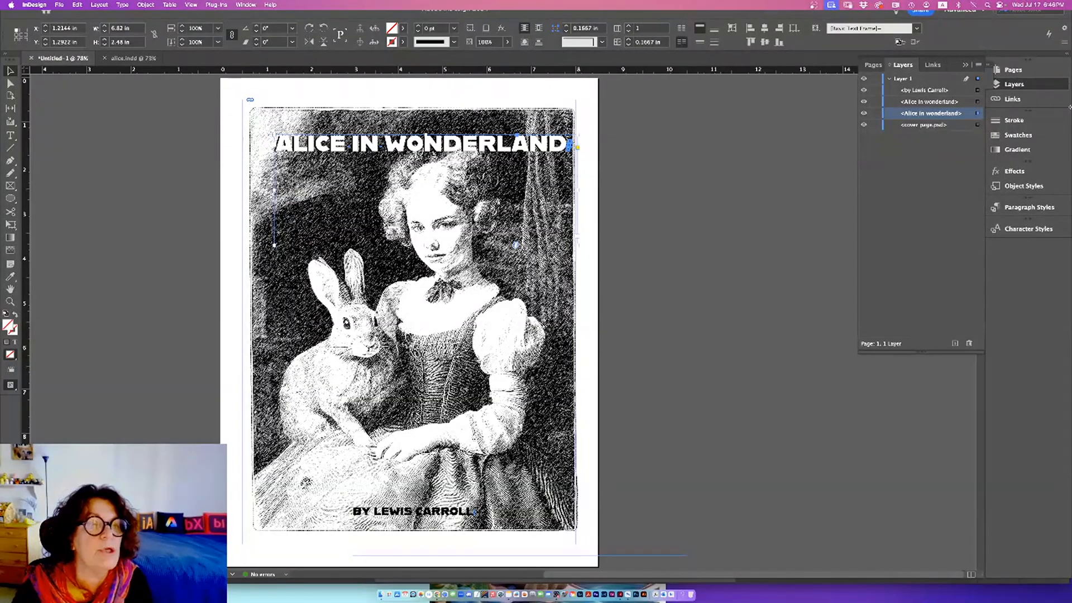
Group the white and black title frames, switch to Preview mode, and position the group roughly centred across the upper cover image.
left_click(978, 101, "shift")
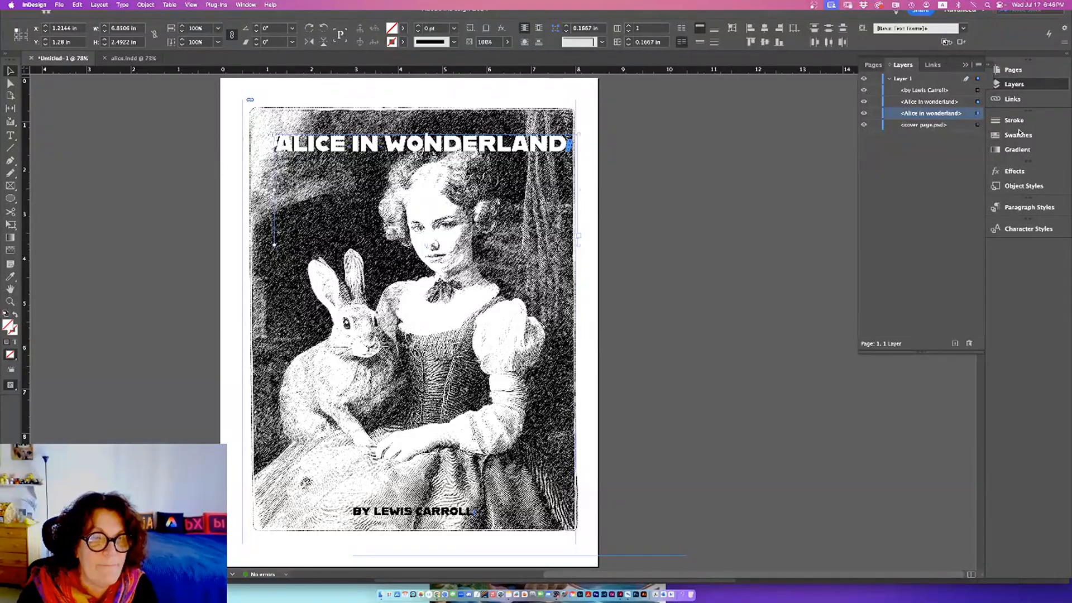
key("super+g")
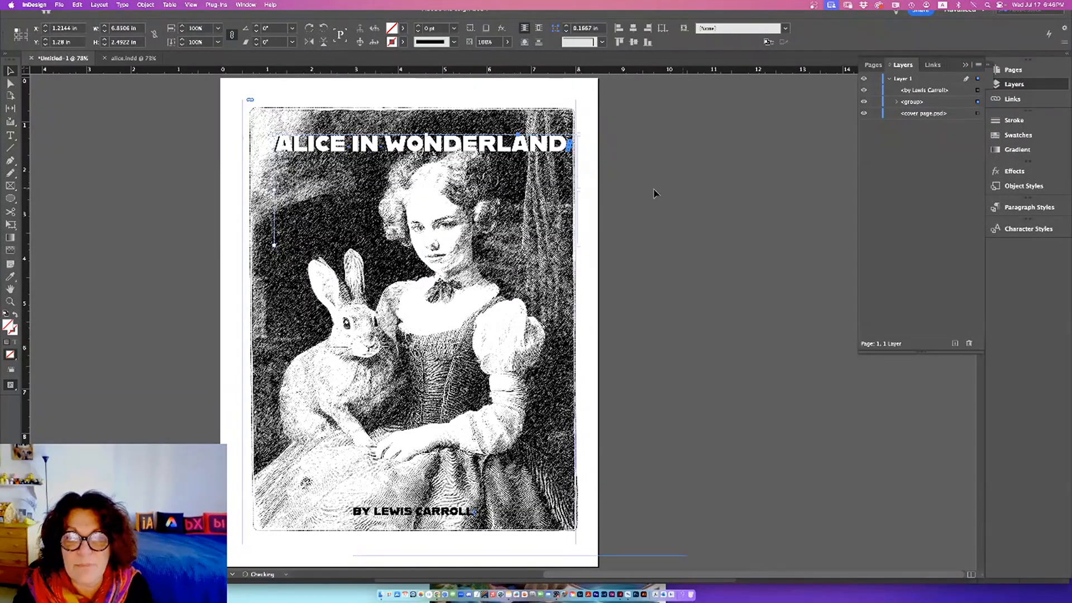
left_click_drag(438, 149, 408, 148)
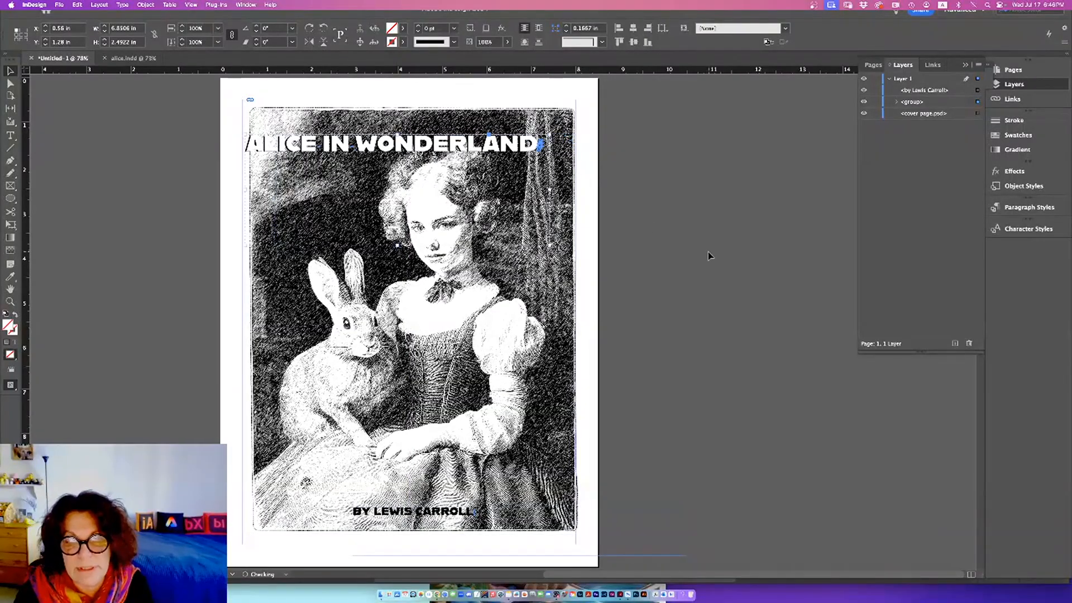
left_click(709, 257)
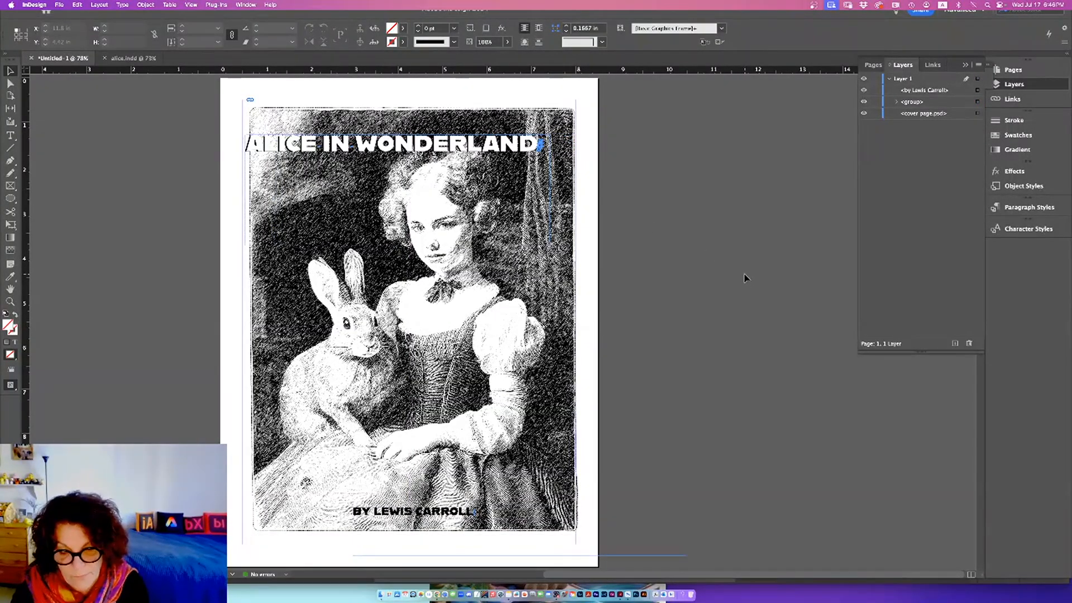
key("w")
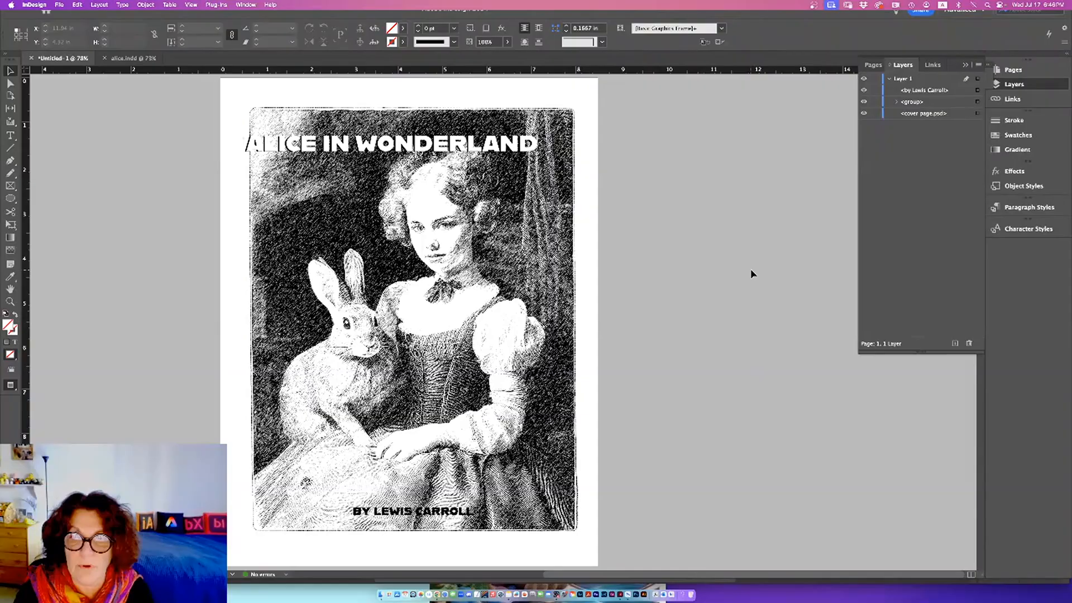
left_click(490, 146)
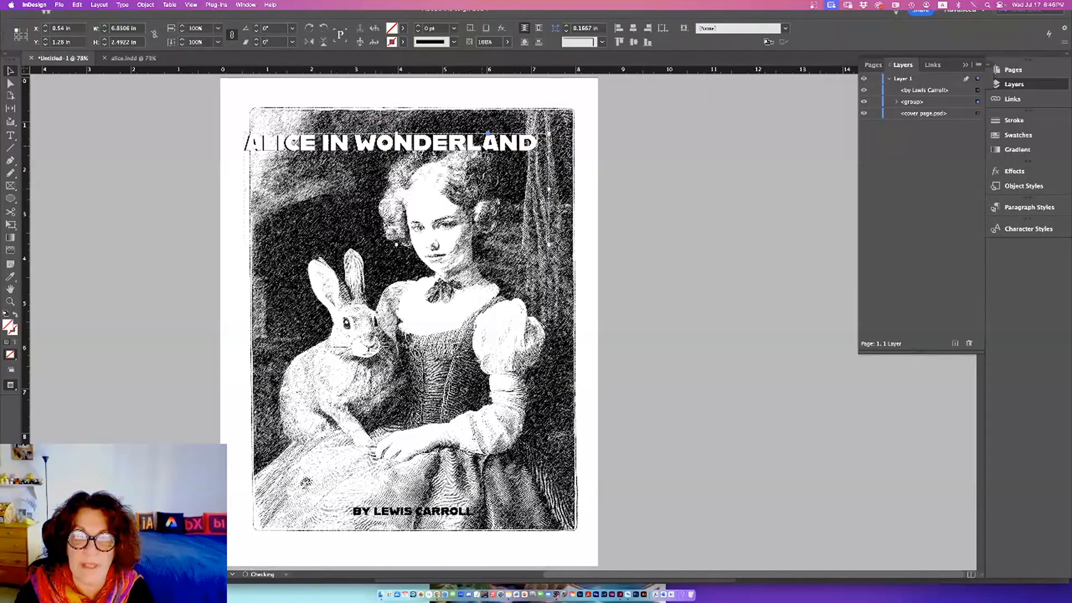
left_click_drag(505, 145, 532, 146)
left_click(678, 239)
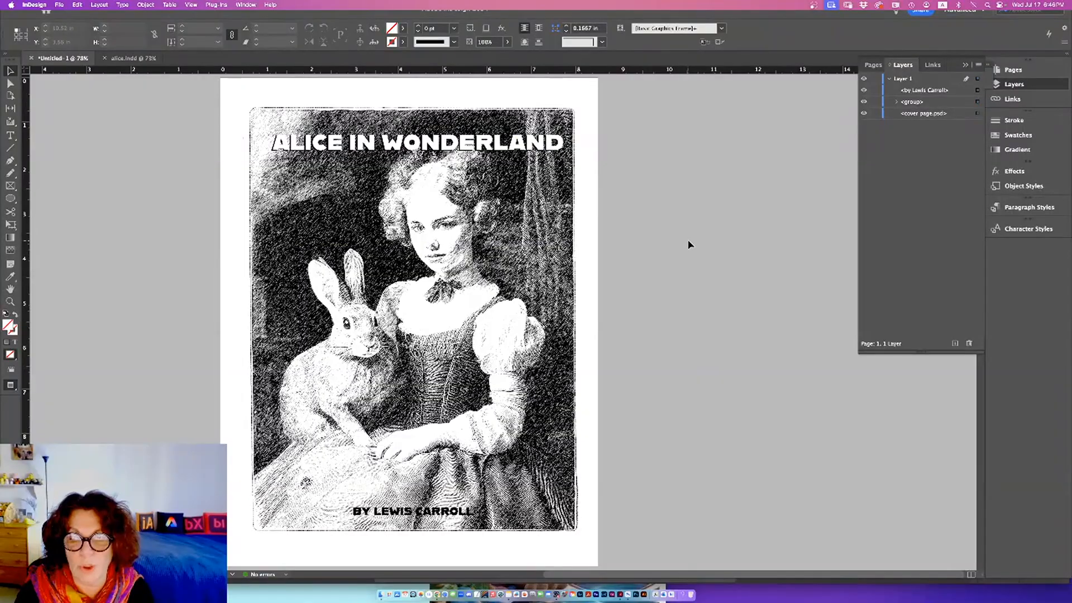
Go to the chapter's opening spread, pages 2–3, and turn Preview mode off so the frame edges show.
left_click(1008, 70)
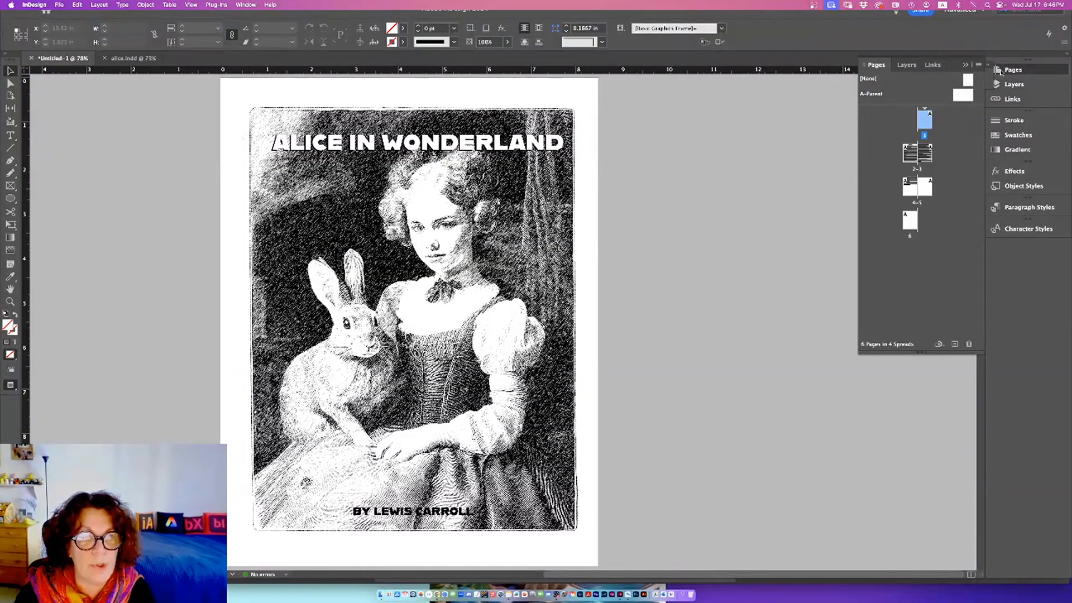
double_click(917, 152)
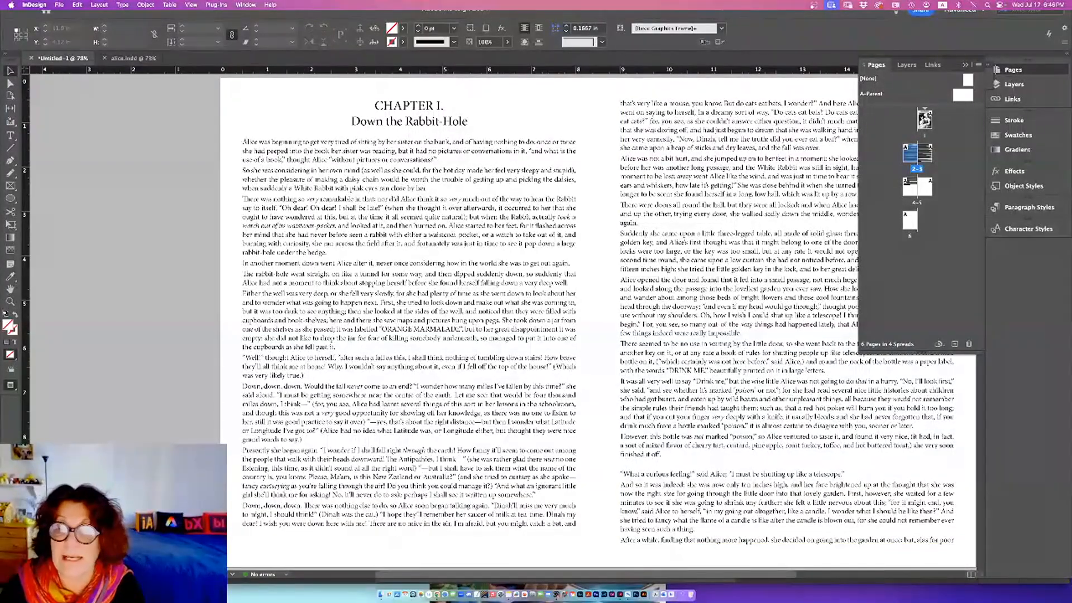
key("w")
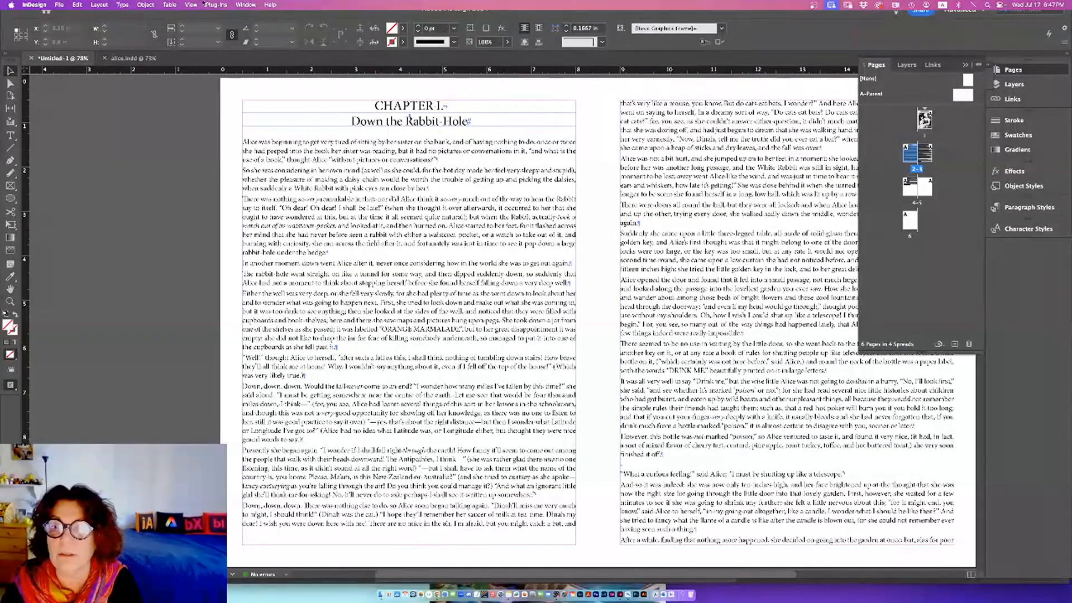
Display the Text Wrap options and place them on the pasteboard beside page 2, clear of the chapter text.
left_click(246, 5)
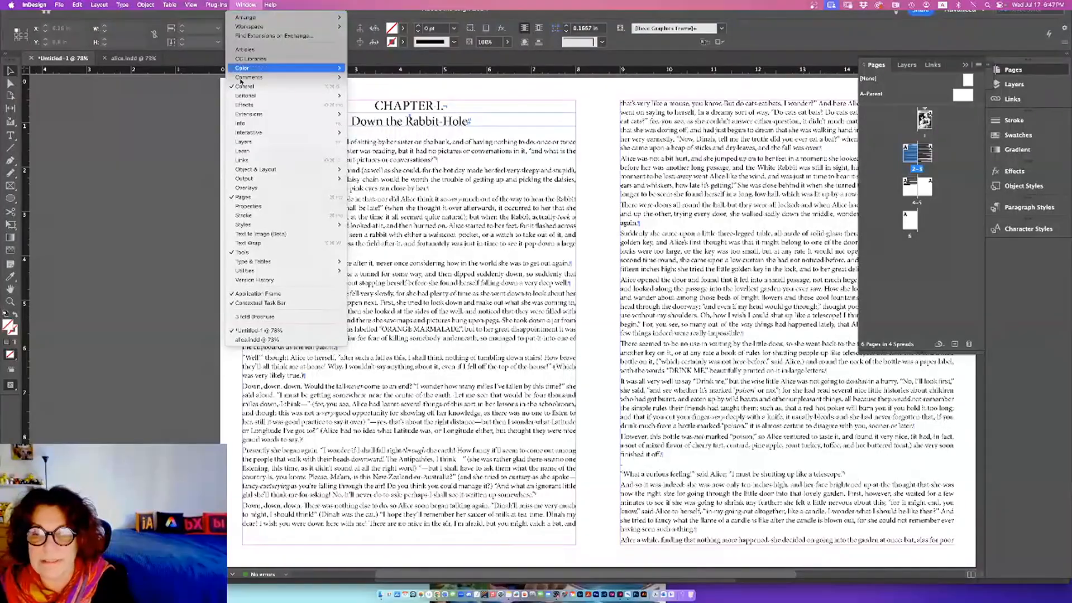
left_click(260, 243)
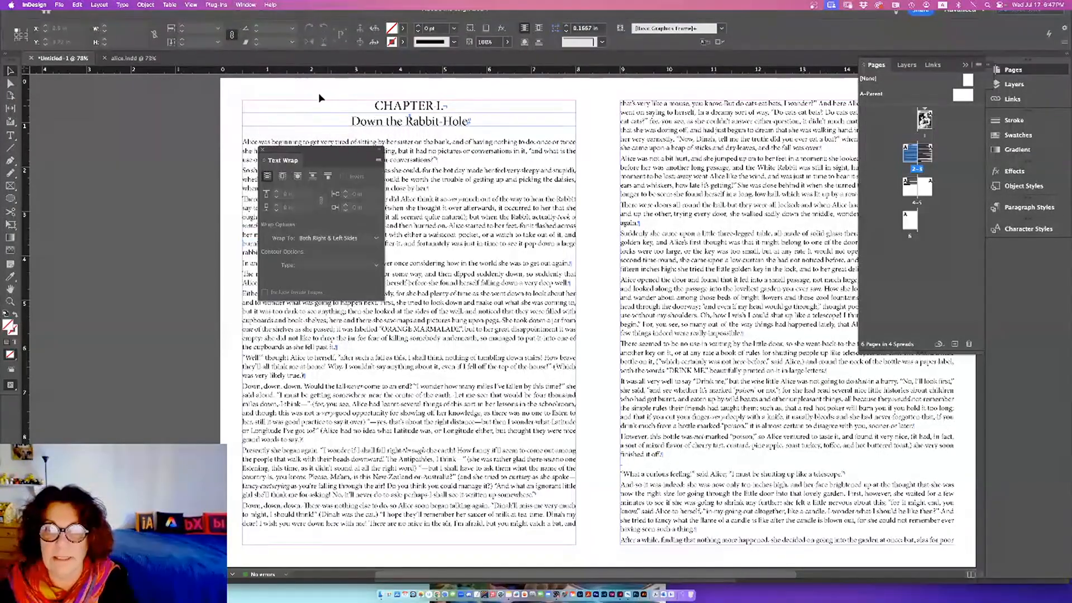
left_click_drag(290, 150, 115, 102)
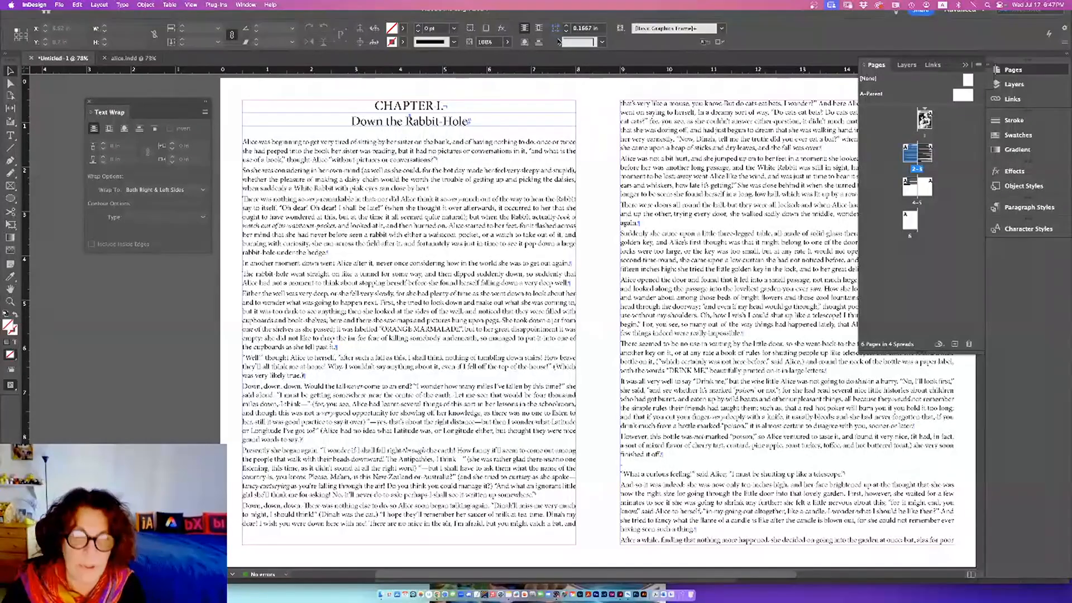
left_click(525, 29)
left_click(524, 29, "alt")
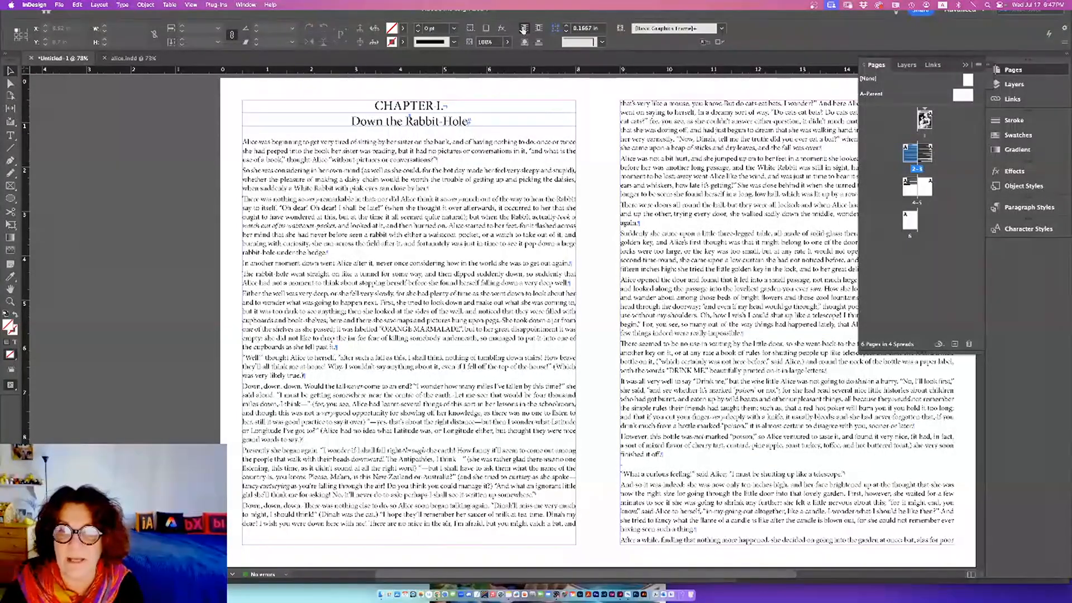
left_click(524, 29, "alt")
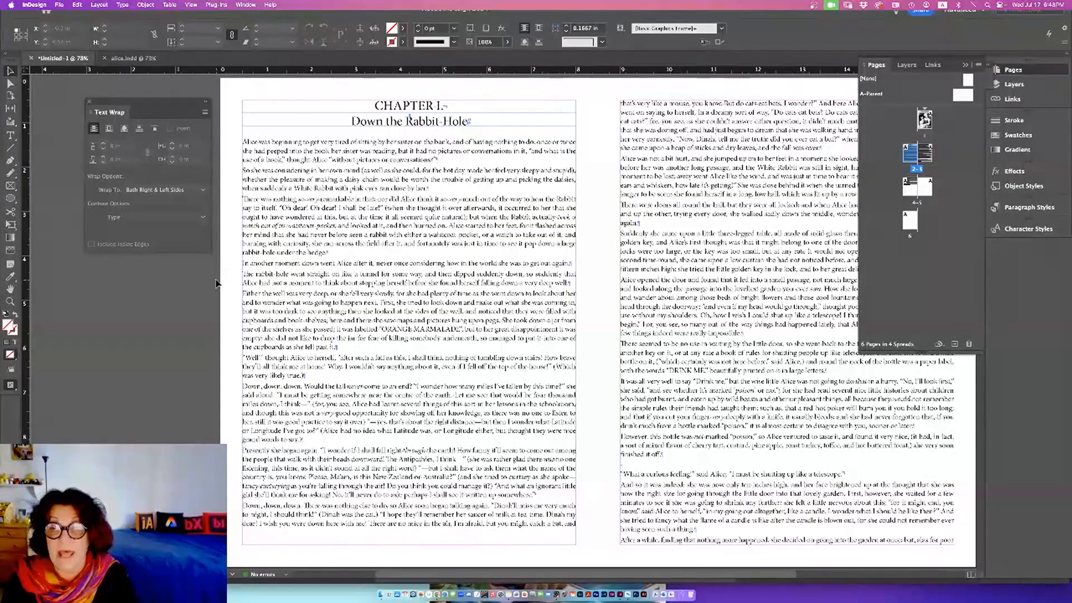
left_click(246, 5)
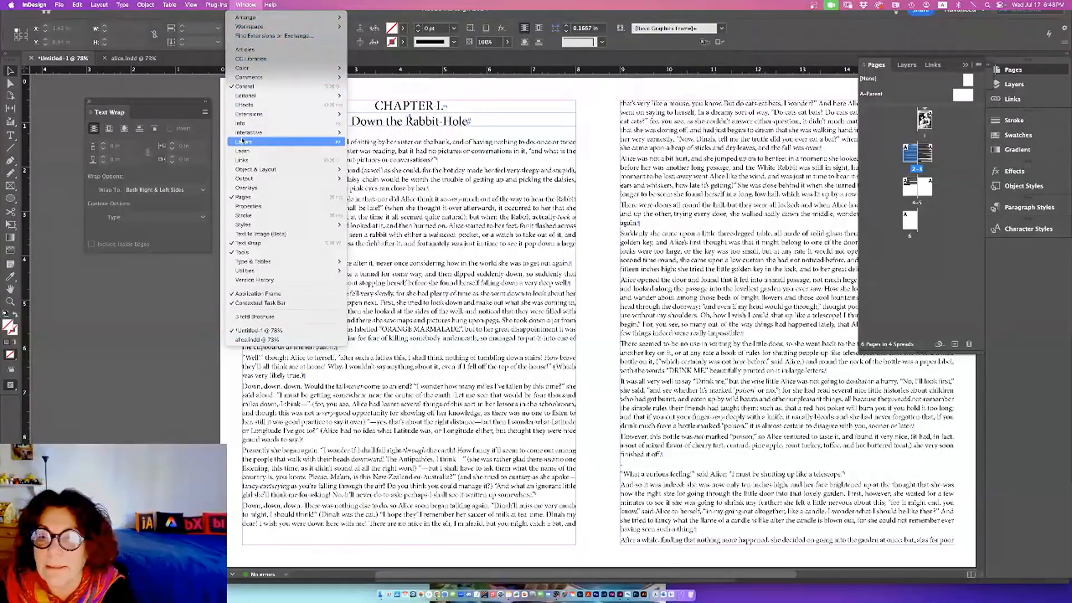
mouse_move(255, 171)
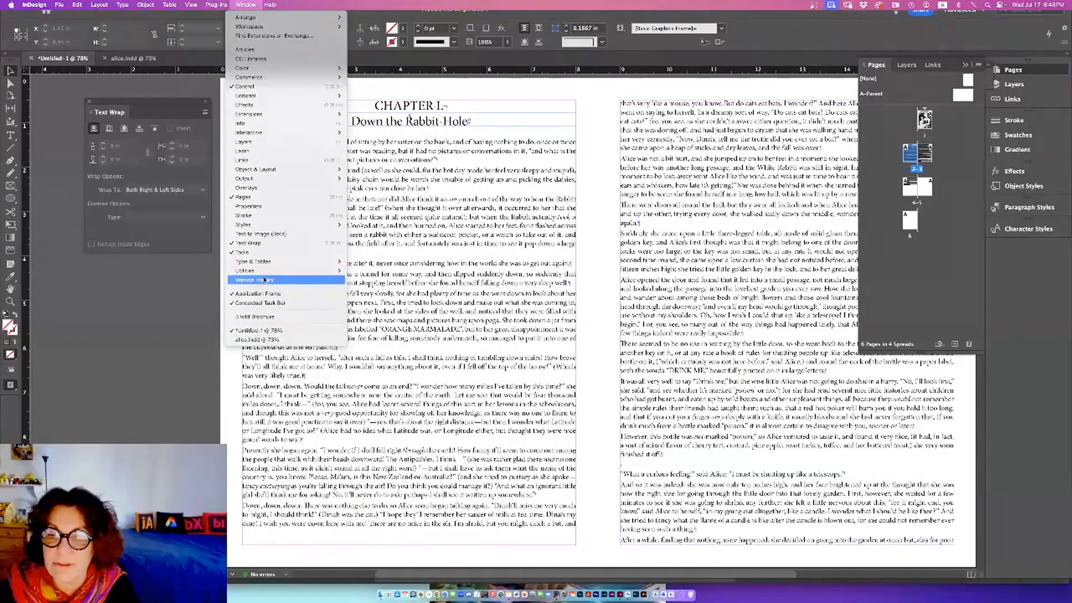
mouse_move(246, 271)
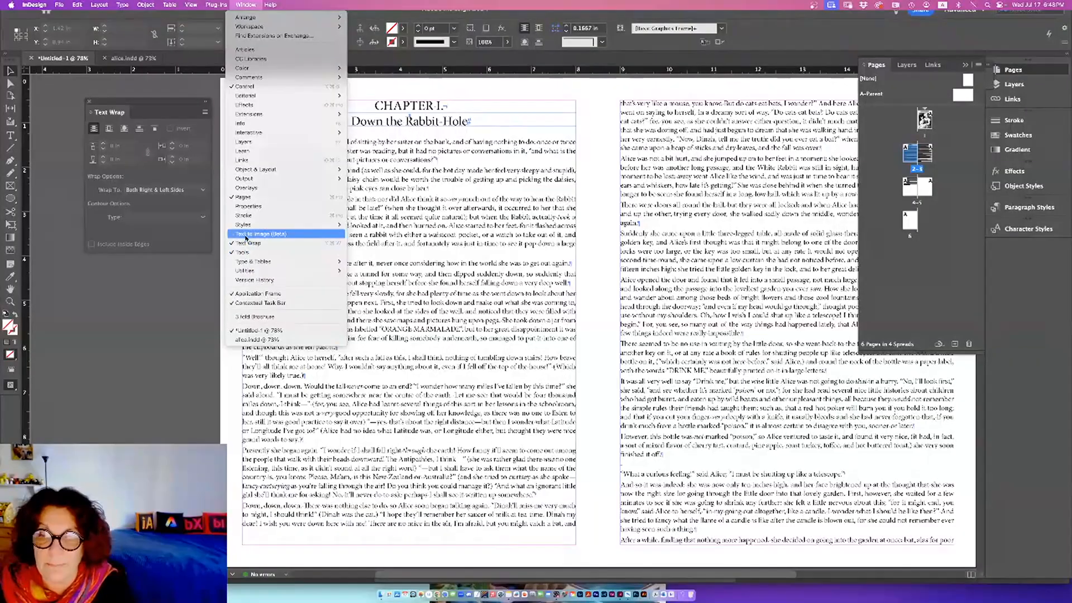
left_click(144, 292)
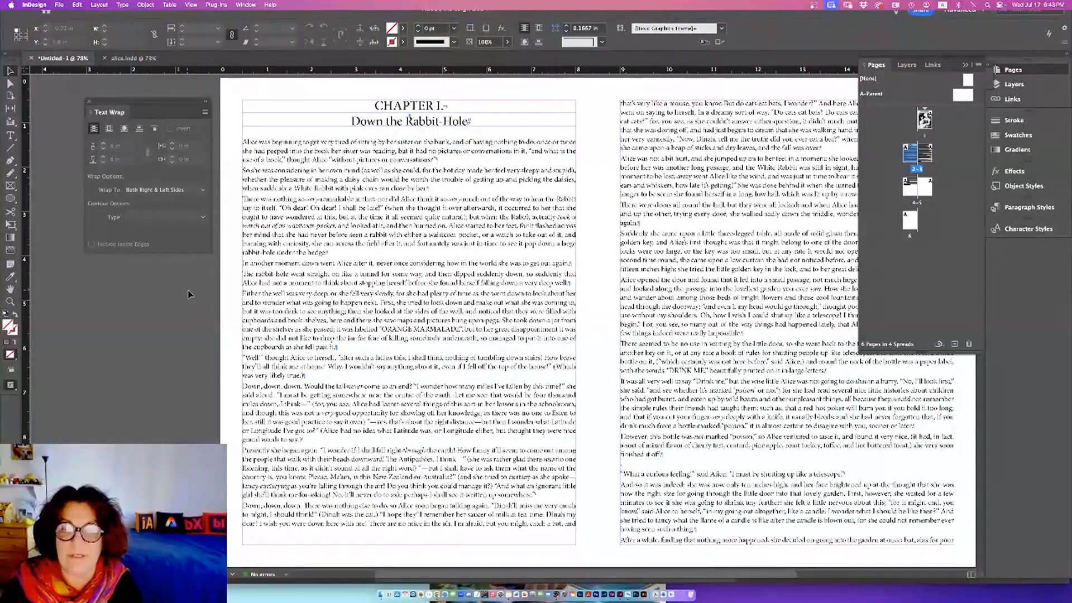
With wrap around bounding box enabled, draw a rectangular frame about 2.26 by 2.4 in at the left margin where page 2's body text begins.
left_click(109, 129)
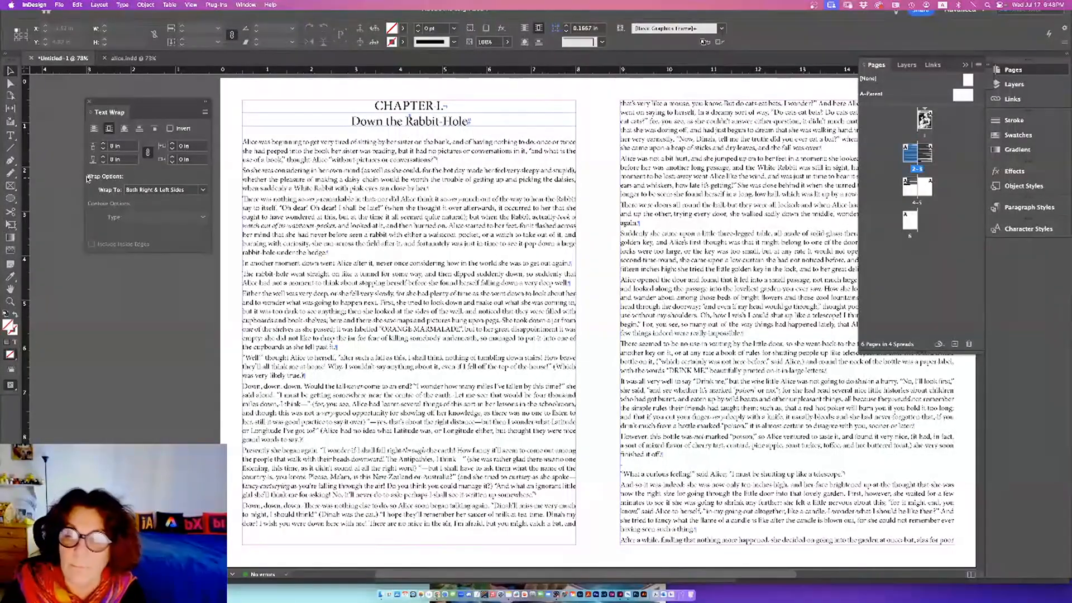
key("backslash")
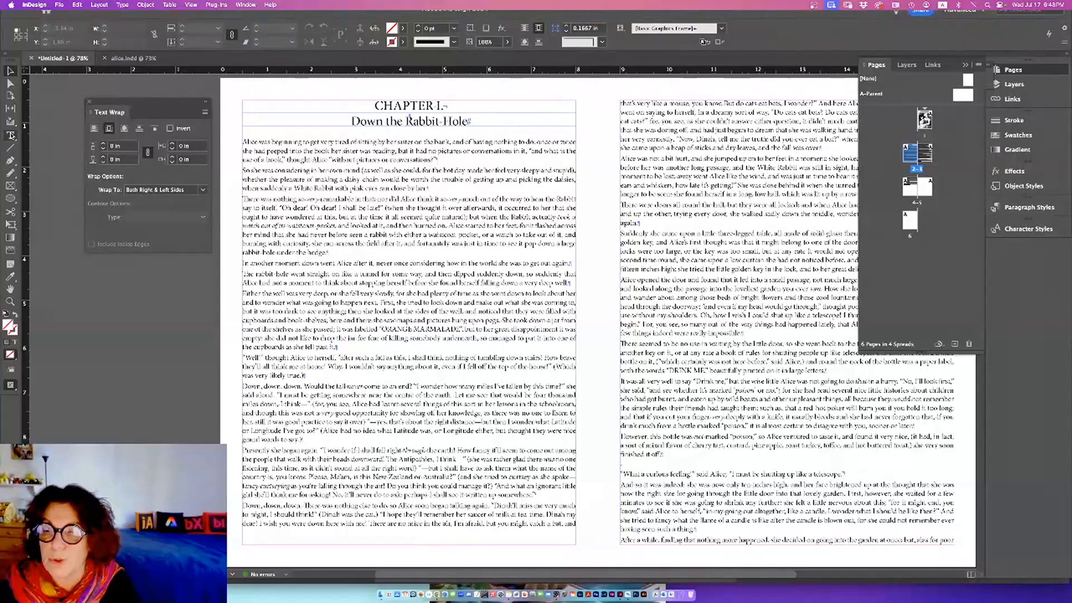
left_click(11, 136)
left_click(16, 189)
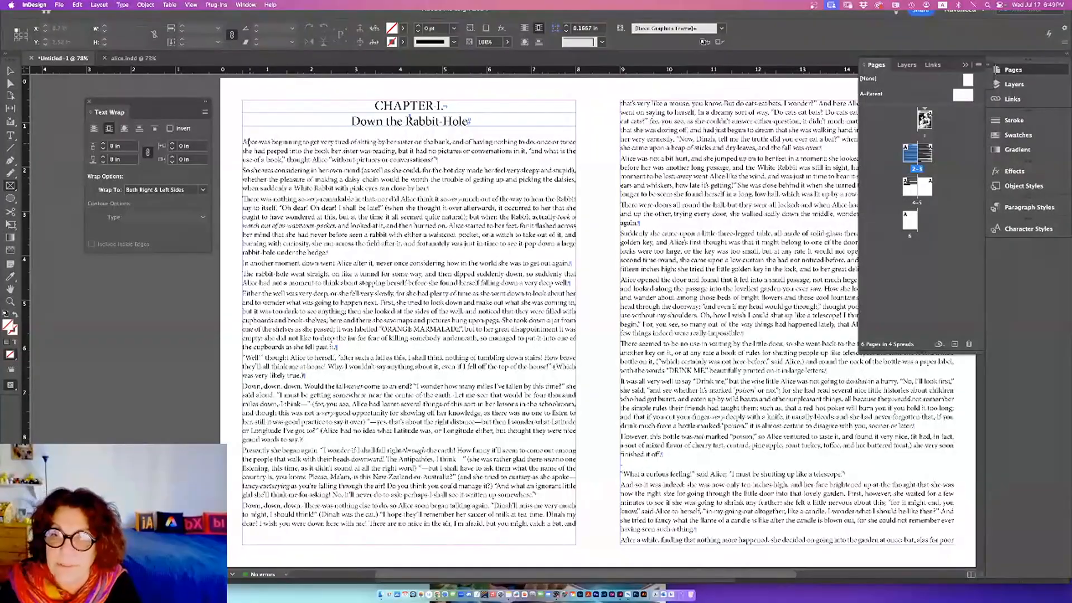
left_click_drag(243, 137, 343, 241)
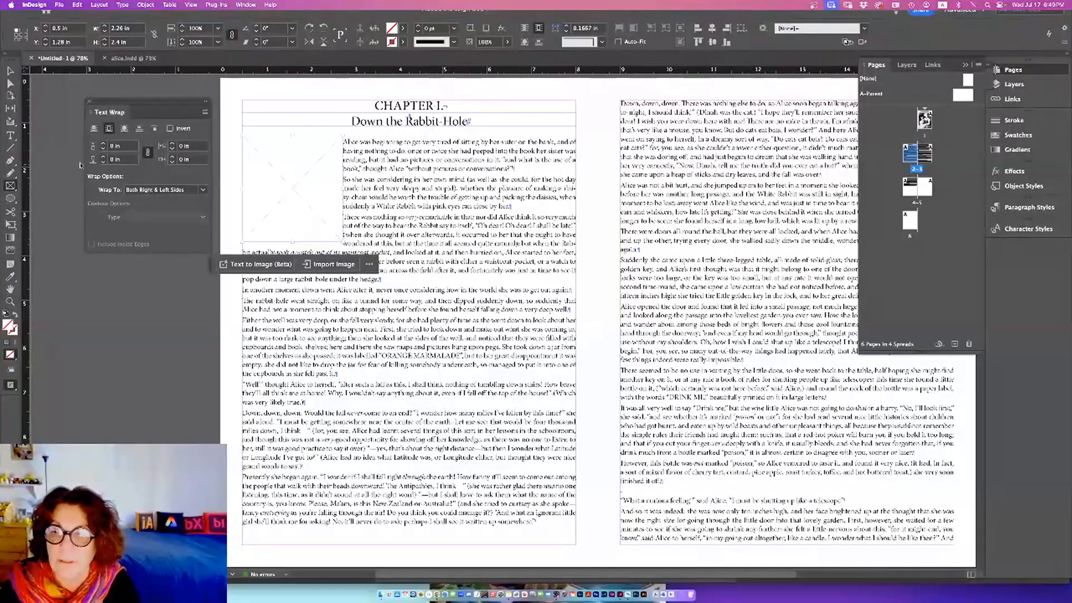
Fill the new frame with bright green and move it to X 0.5 in, Y 1.32 in on page 2.
double_click(7, 325)
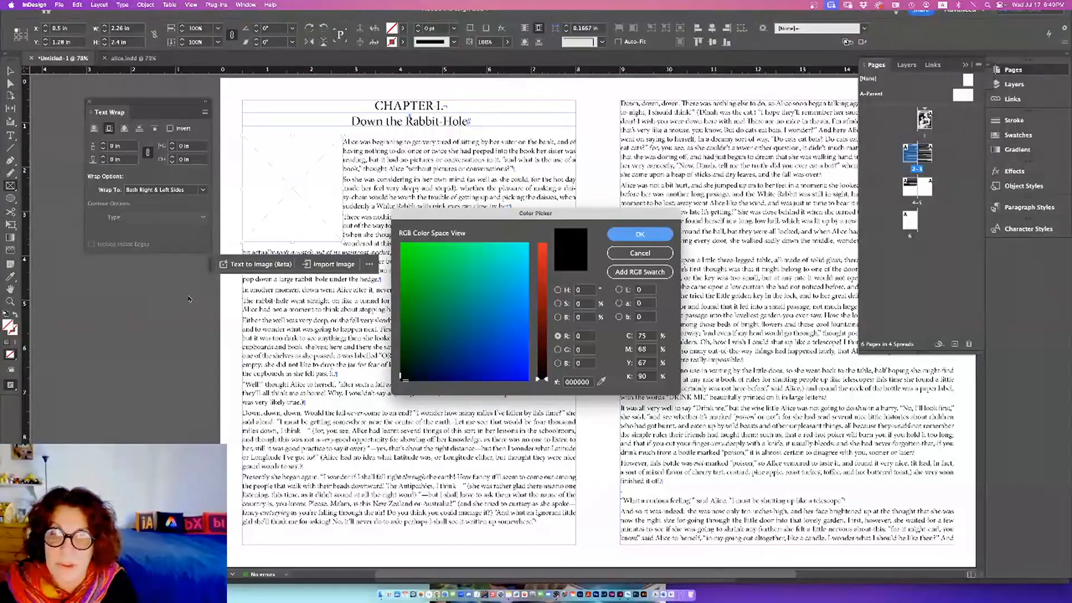
left_click(435, 254)
left_click(640, 234)
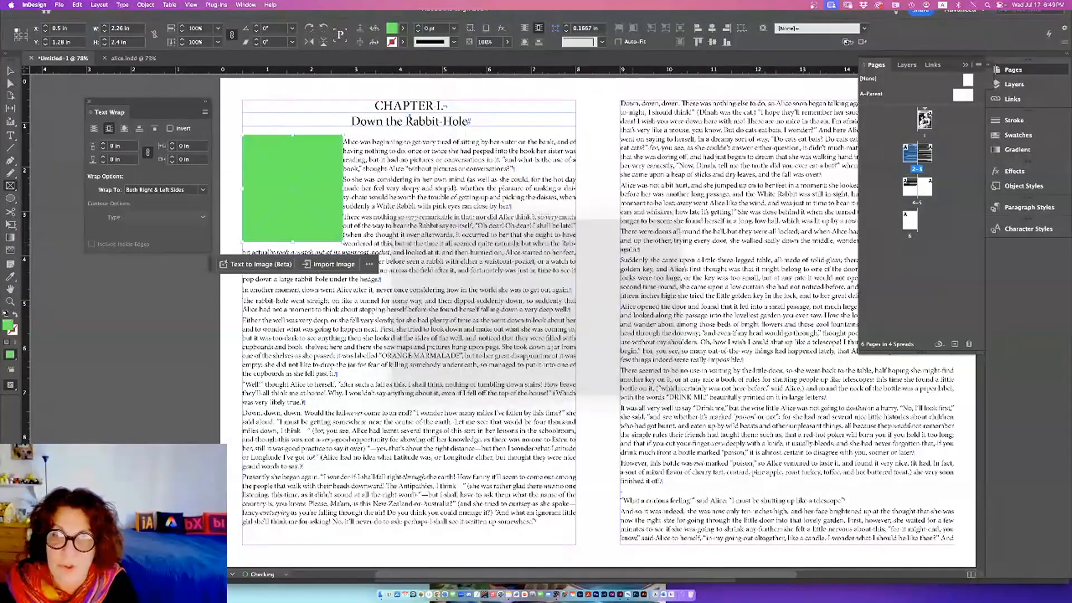
key("v")
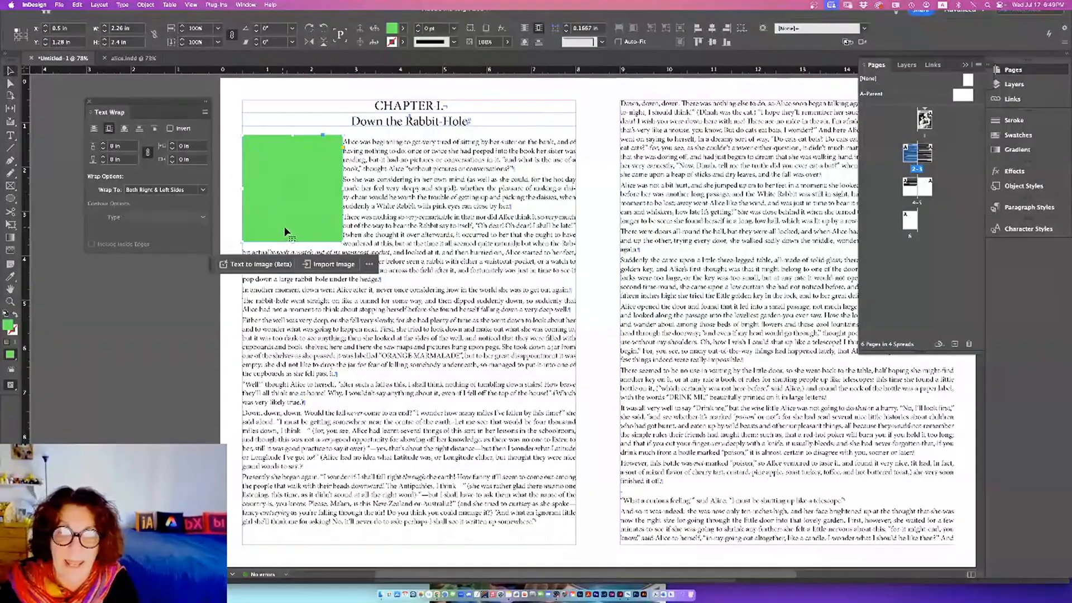
mouse_move(286, 231)
left_mouse_down()
mouse_move(300, 217)
mouse_move(296, 224)
left_mouse_up()
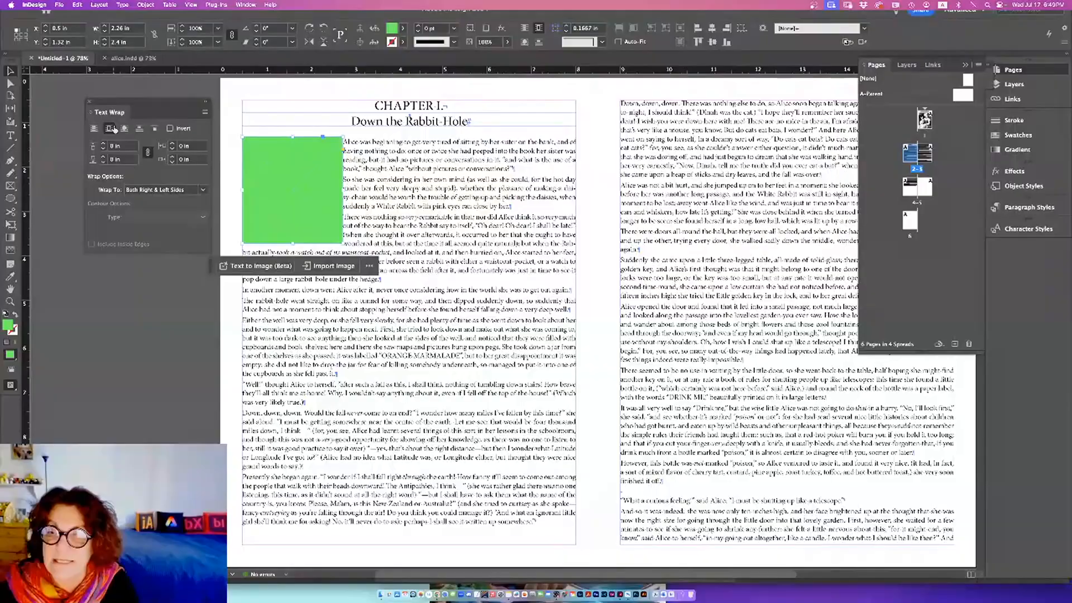
Compare the green frame without and with bounding-box wrap, leaving the wrap on and the frame at X 0.5 in, Y 1.3 in.
left_click(92, 128)
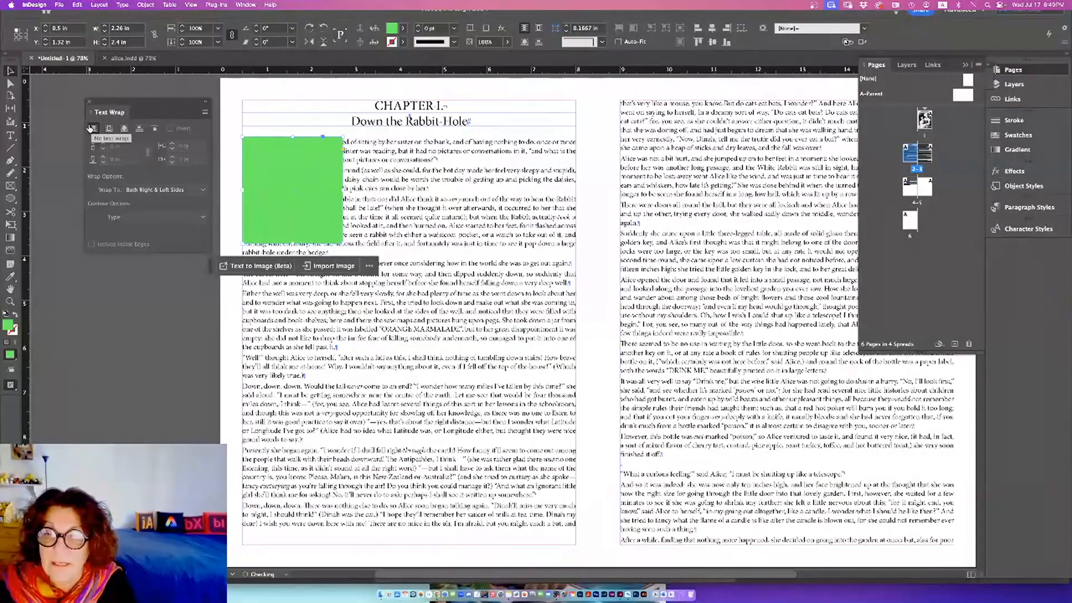
left_click_drag(293, 204, 320, 226)
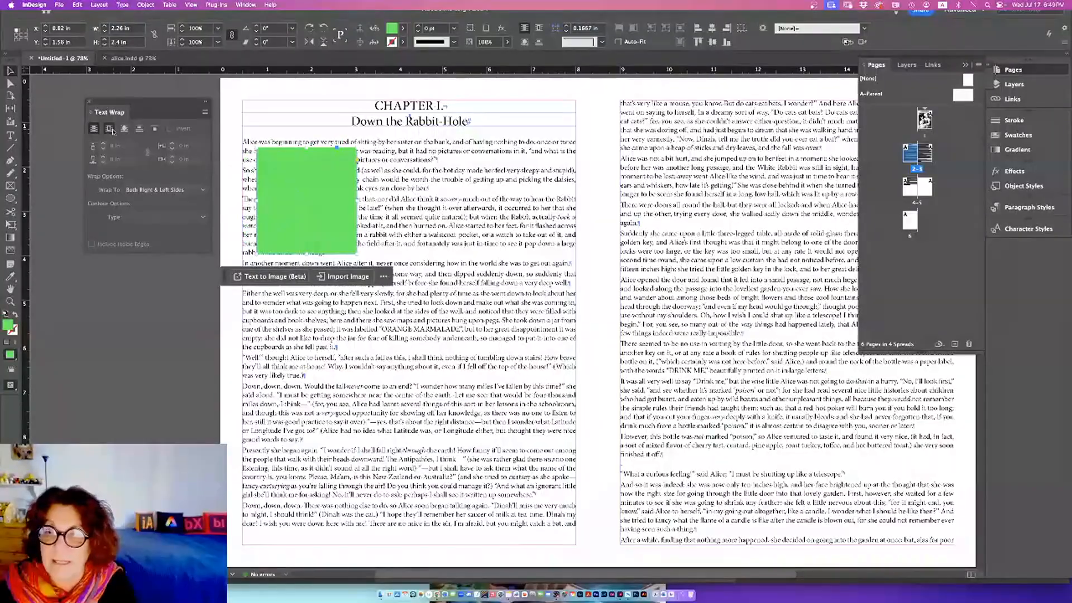
left_click(110, 129)
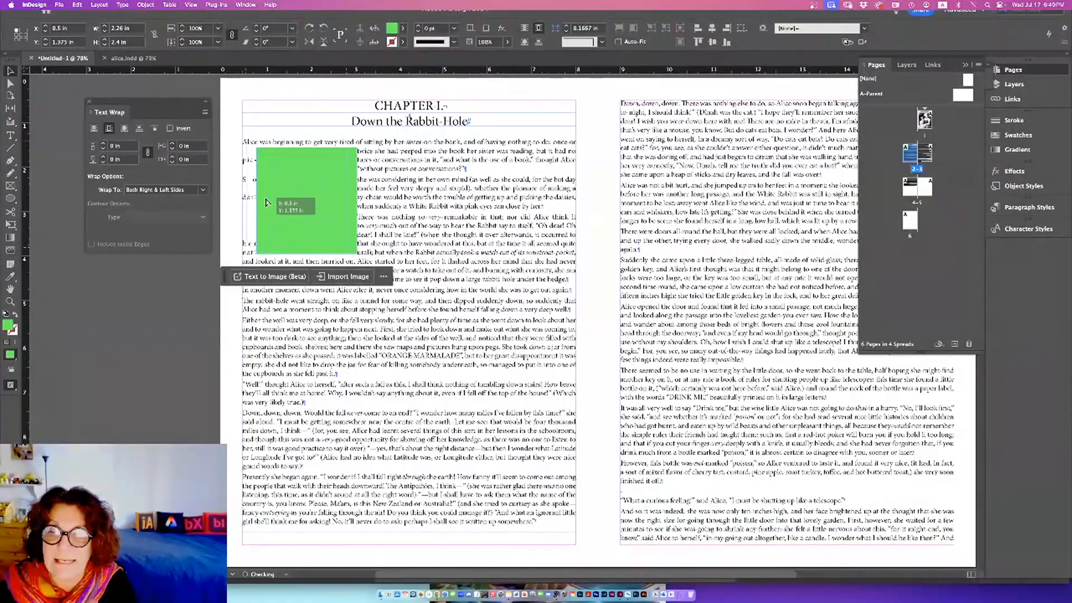
left_click_drag(266, 199, 266, 198)
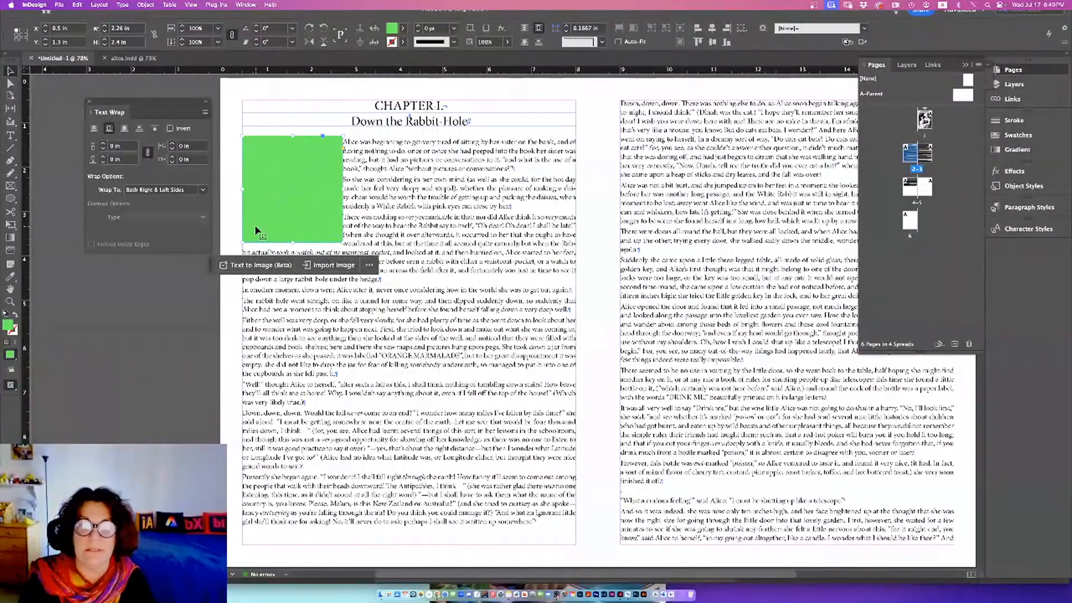
Round the green frame's corners to 0.24 in and set its text wrap offset to 0.1875 in on all sides.
left_click(342, 142)
left_click_drag(343, 138, 328, 132)
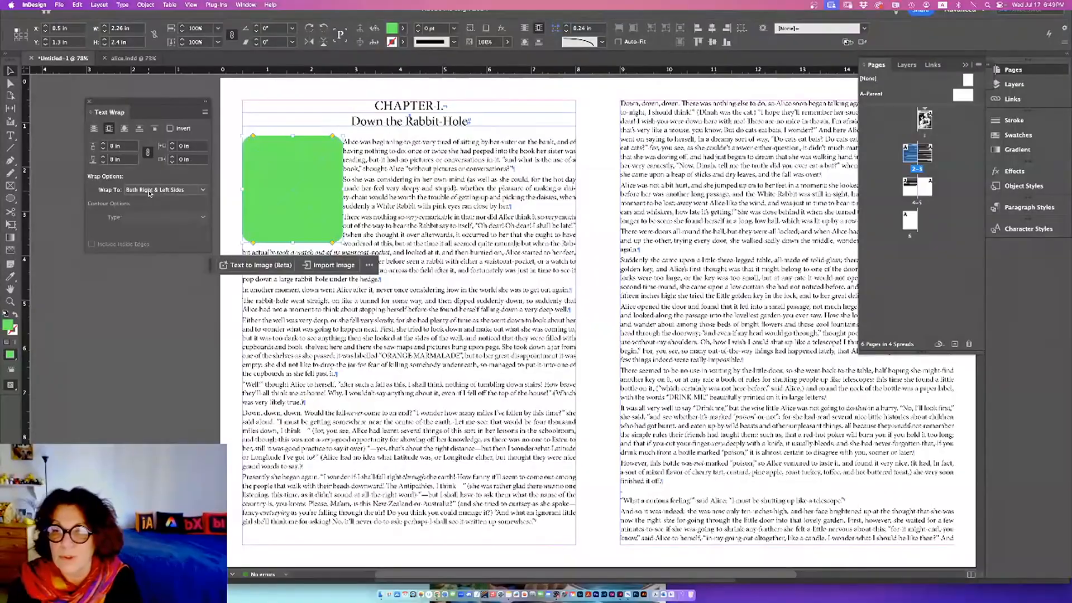
left_click(149, 193)
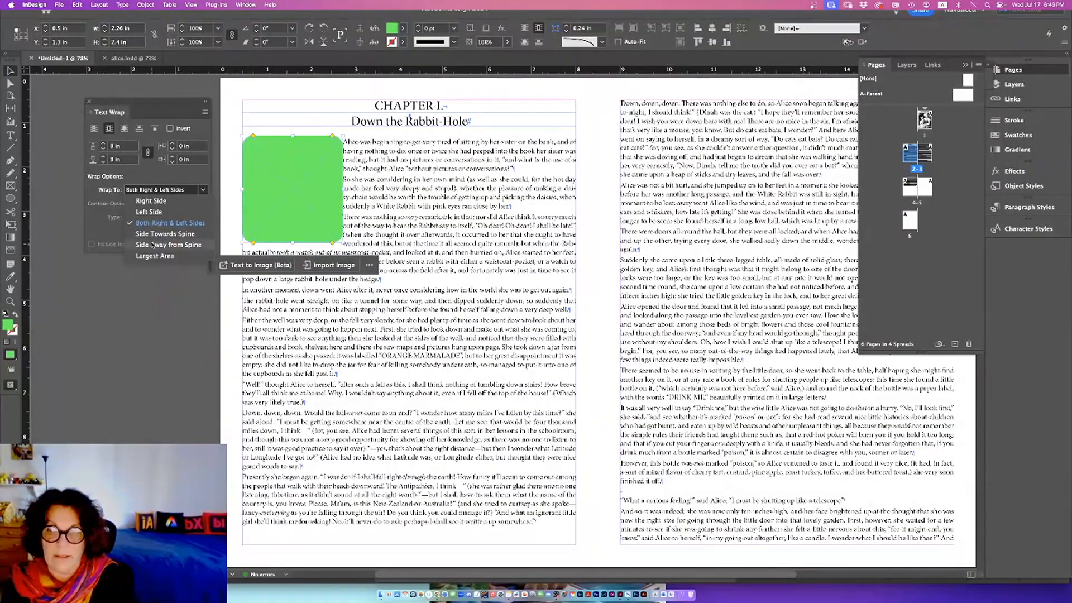
left_click(151, 191)
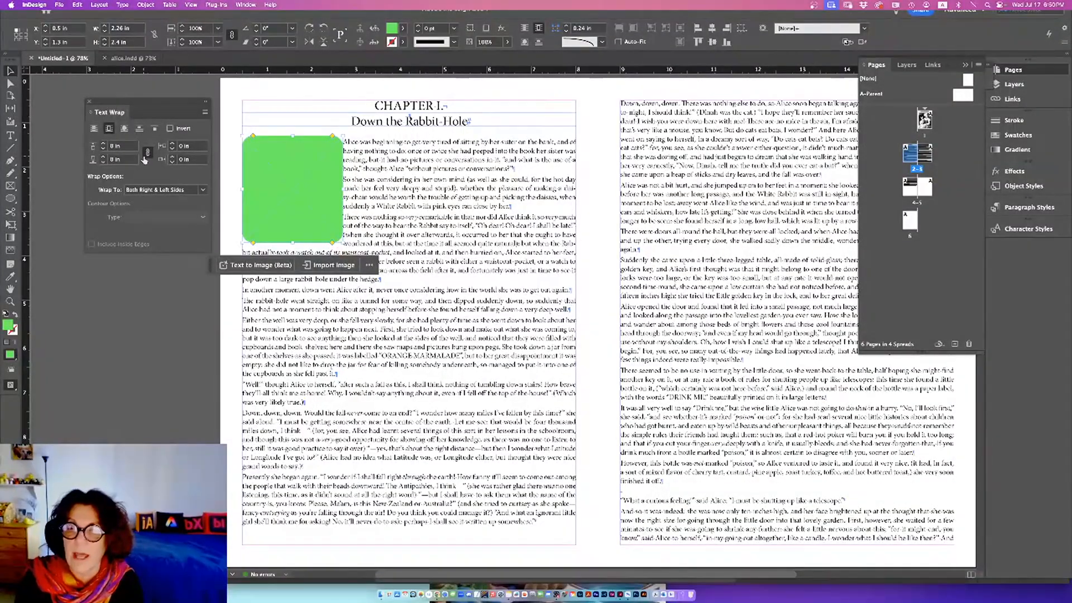
left_click(103, 144)
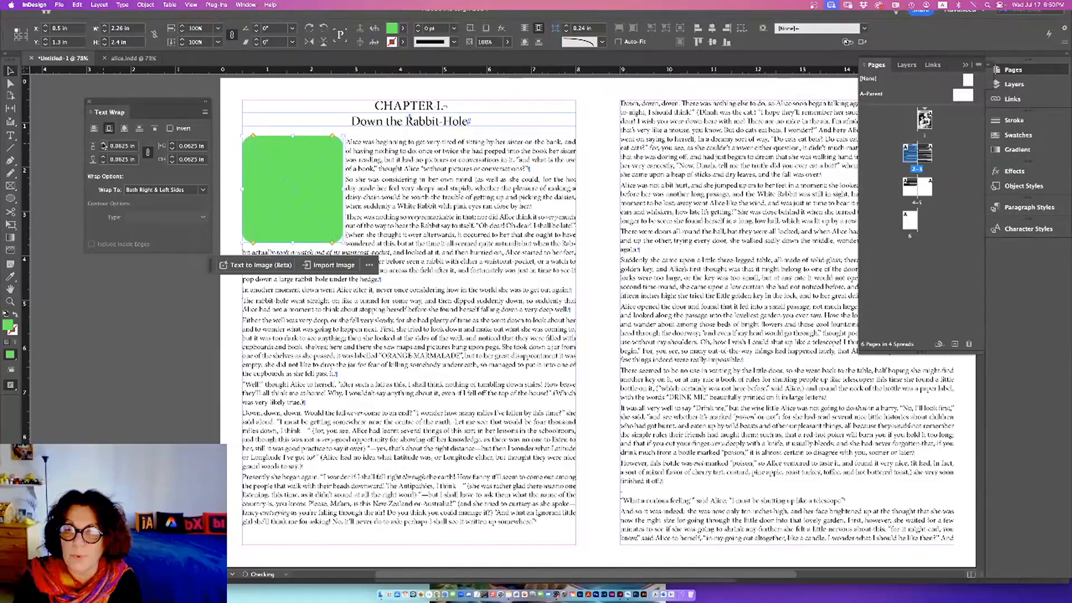
left_click(103, 144)
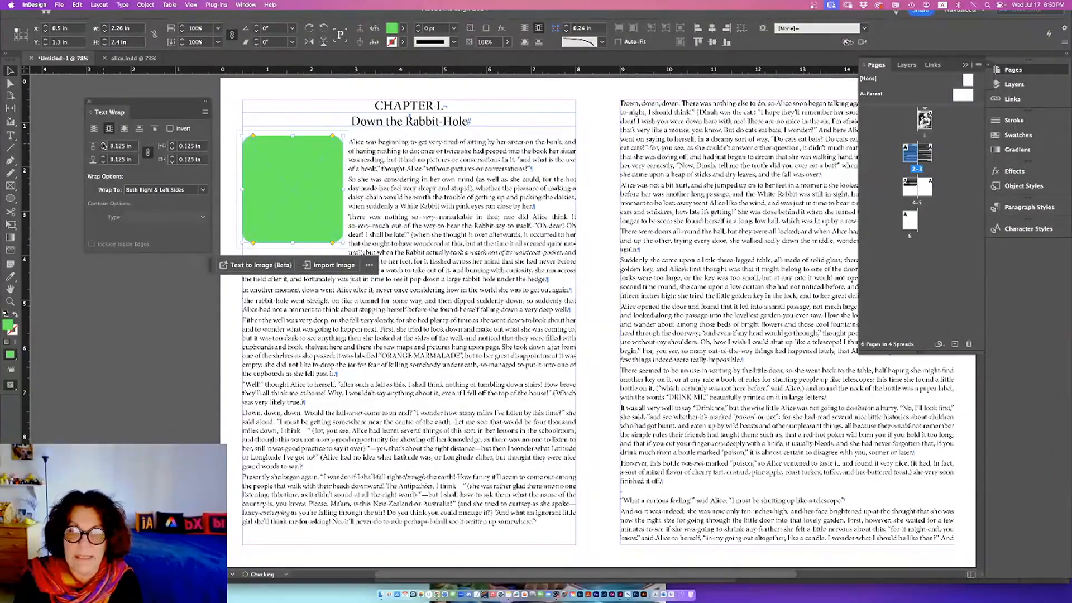
left_click(104, 144)
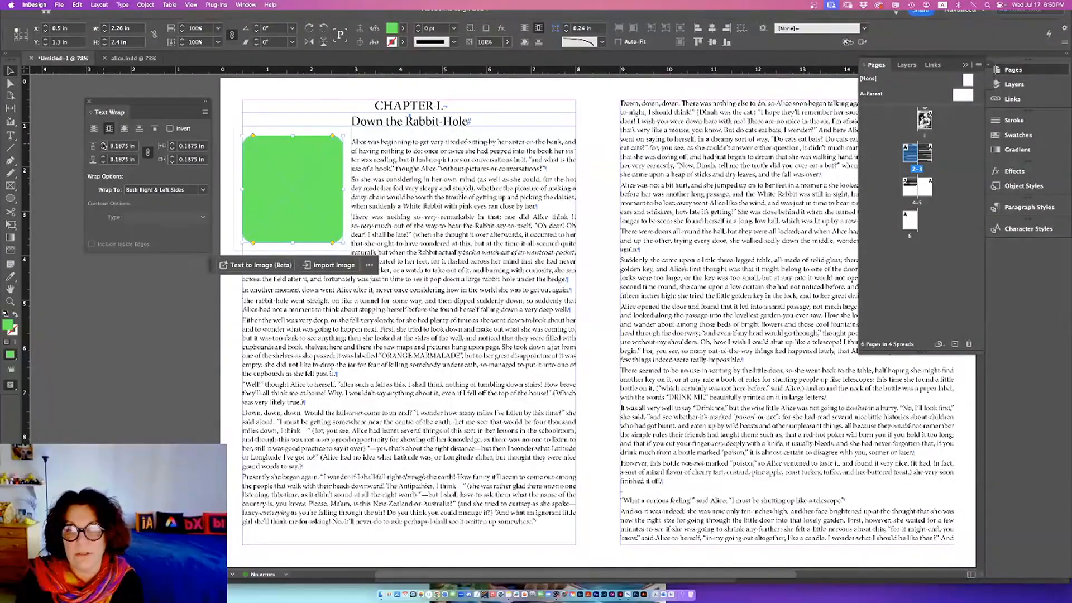
left_click(163, 299)
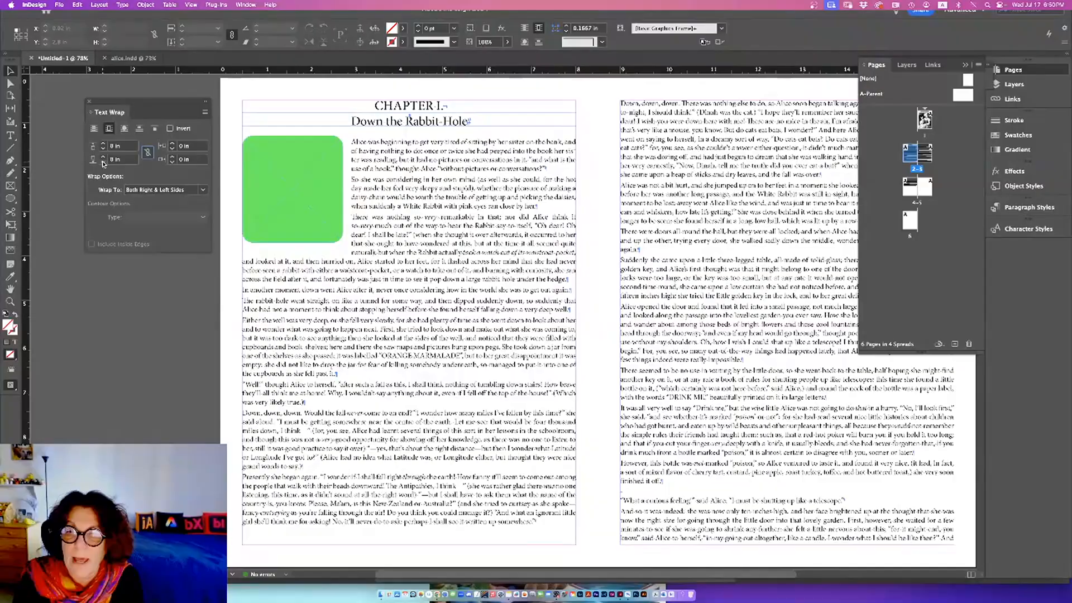
Unlink the green frame's wrap offsets and reduce only the bottom offset to -0.125 in.
left_click(264, 187)
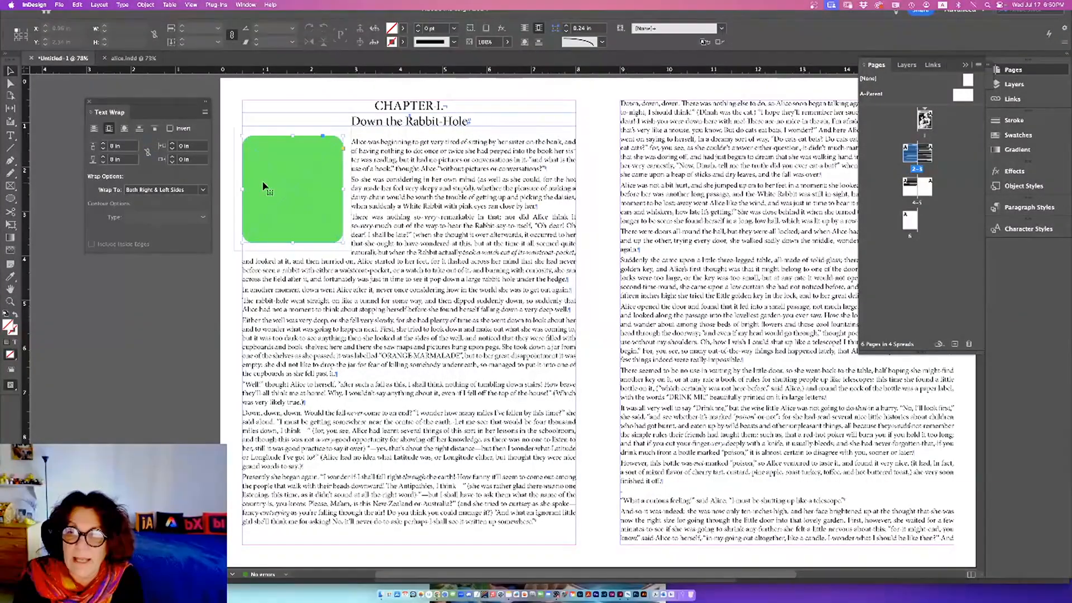
left_click(103, 158)
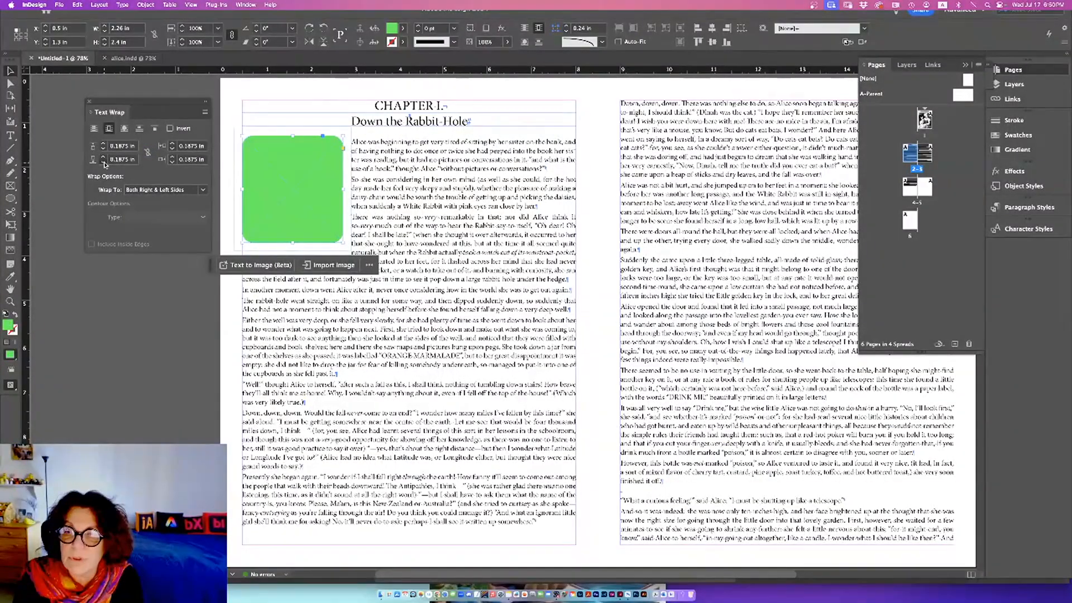
left_click(104, 162)
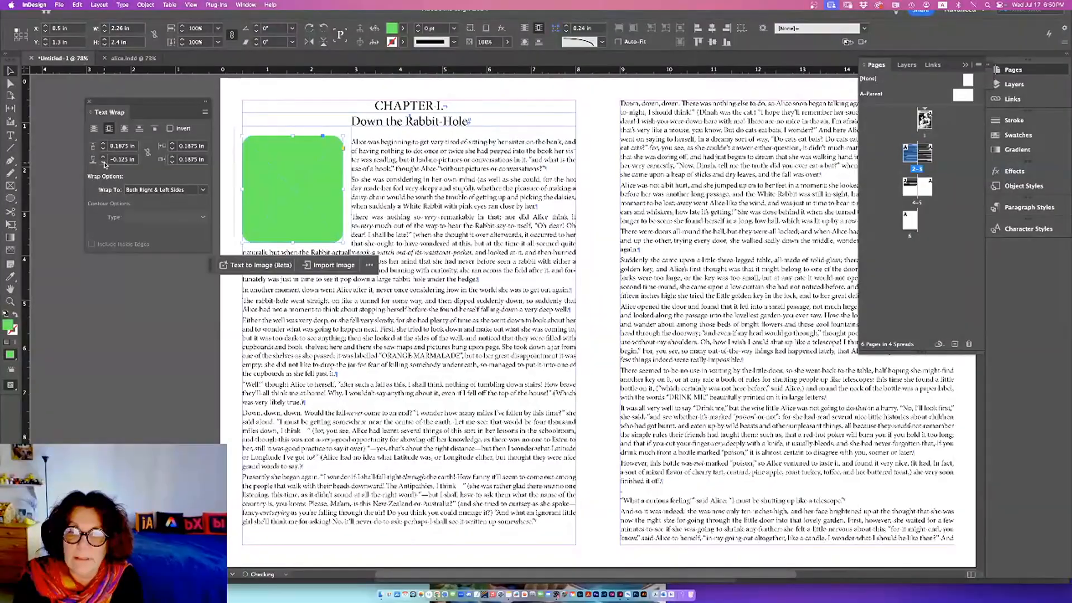
left_click(161, 296)
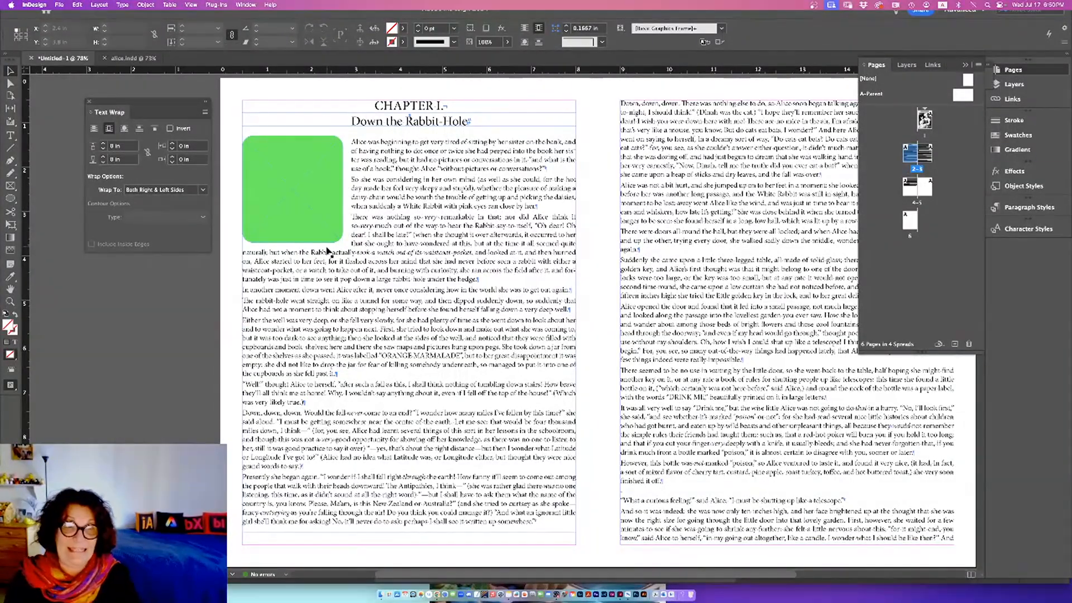
Set the green frame's fitting options to Auto-Fit with Fill Frame Proportionally.
left_click(300, 184)
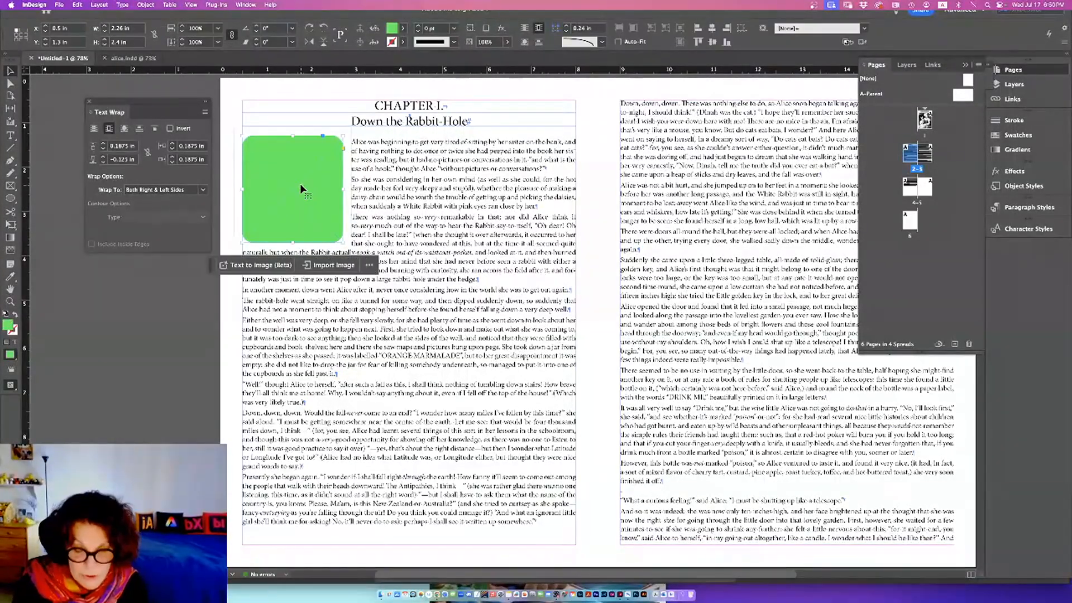
right_click(301, 184)
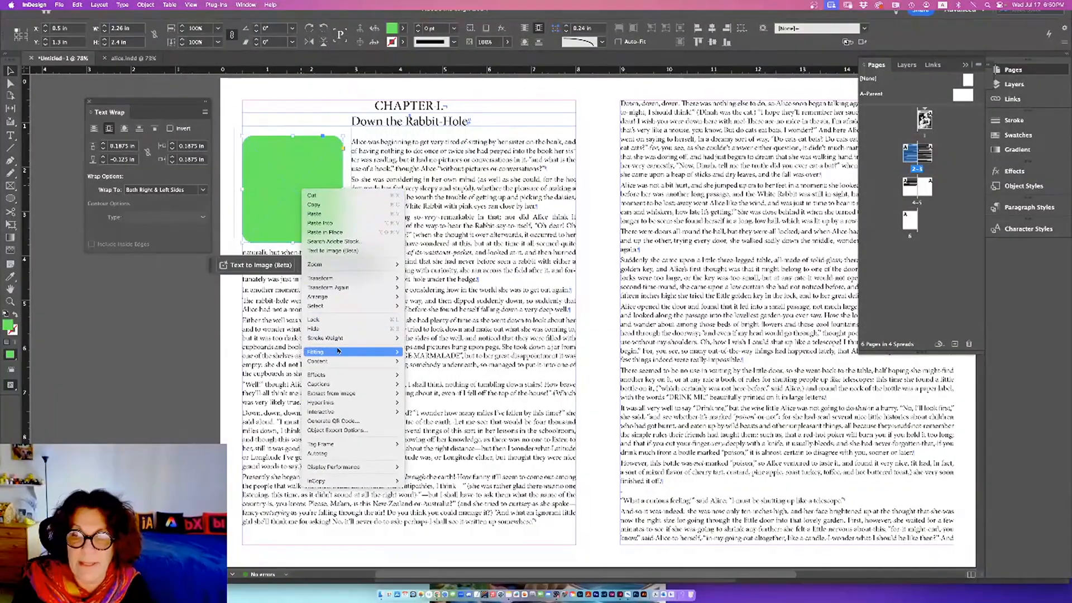
left_click(418, 363)
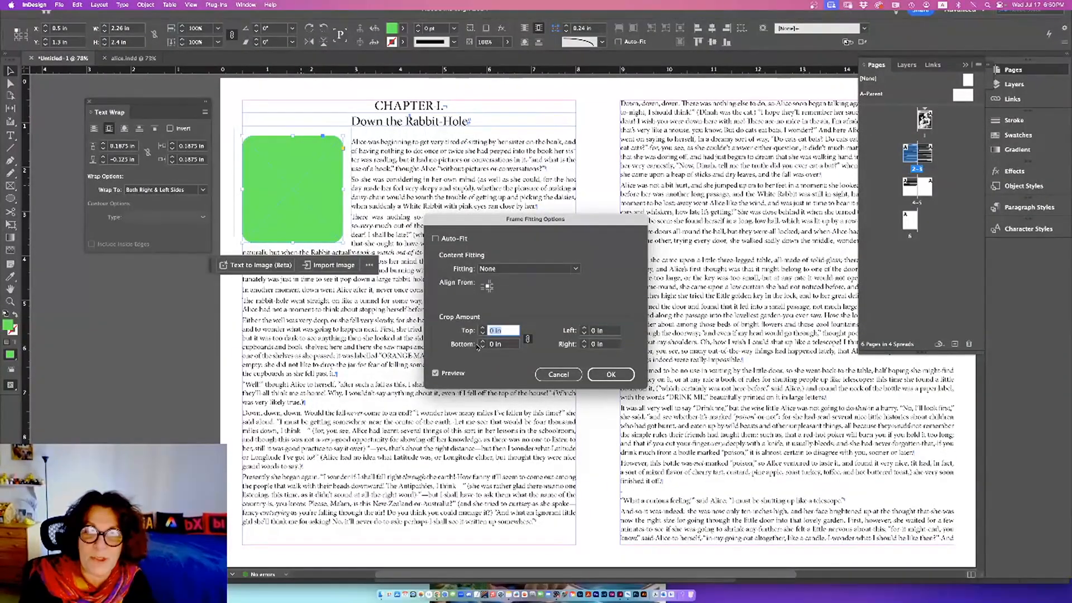
left_click(436, 238)
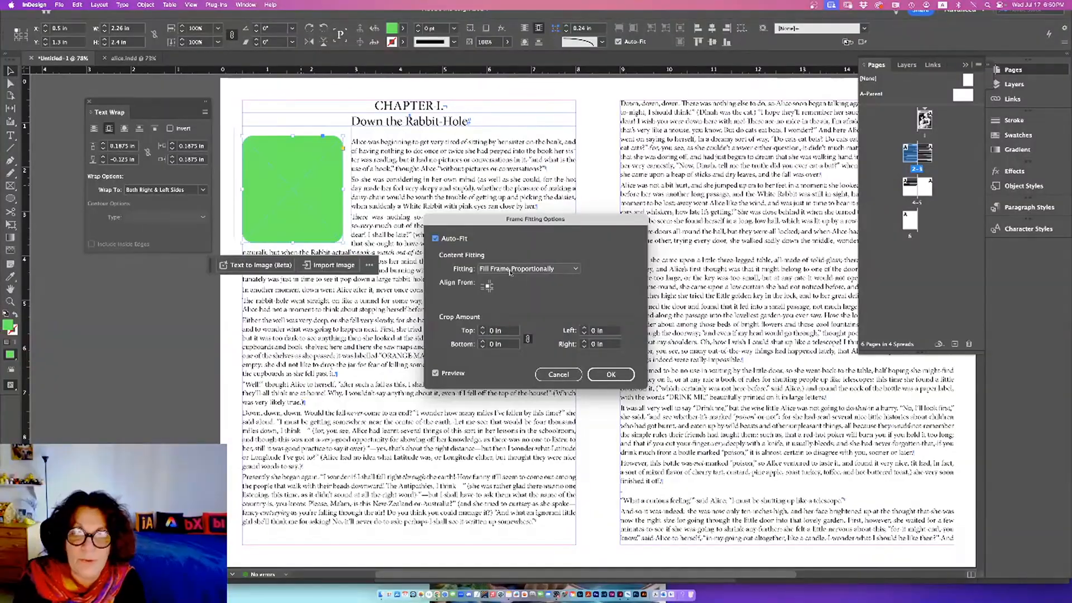
left_click(510, 270)
left_click(511, 270)
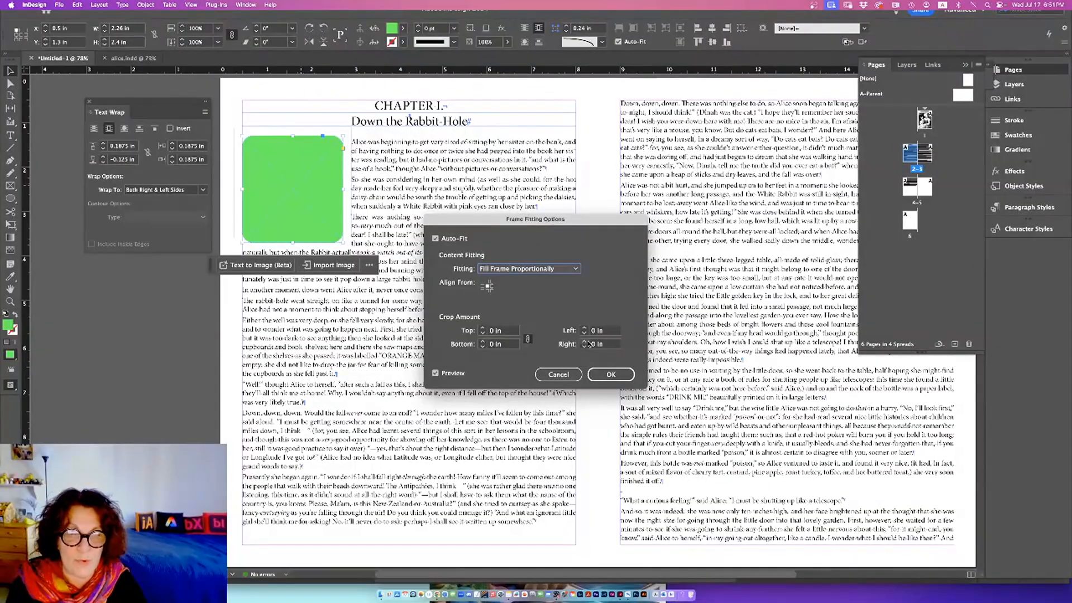
left_click(617, 378)
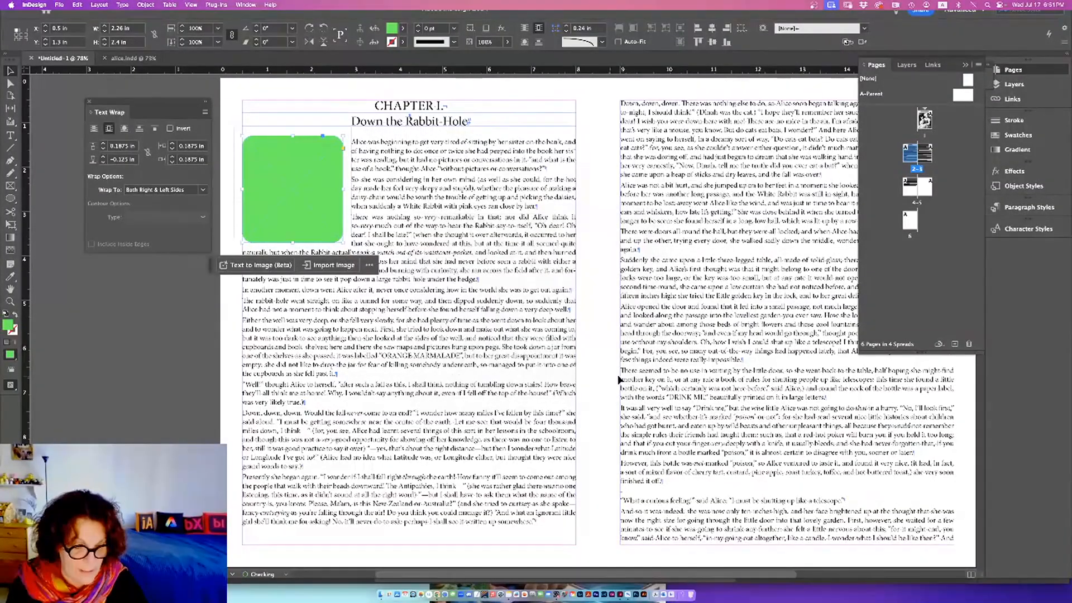
Review the general preference that makes Content-Aware Fit the default frame fitting option, and close the preferences.
key("super+k")
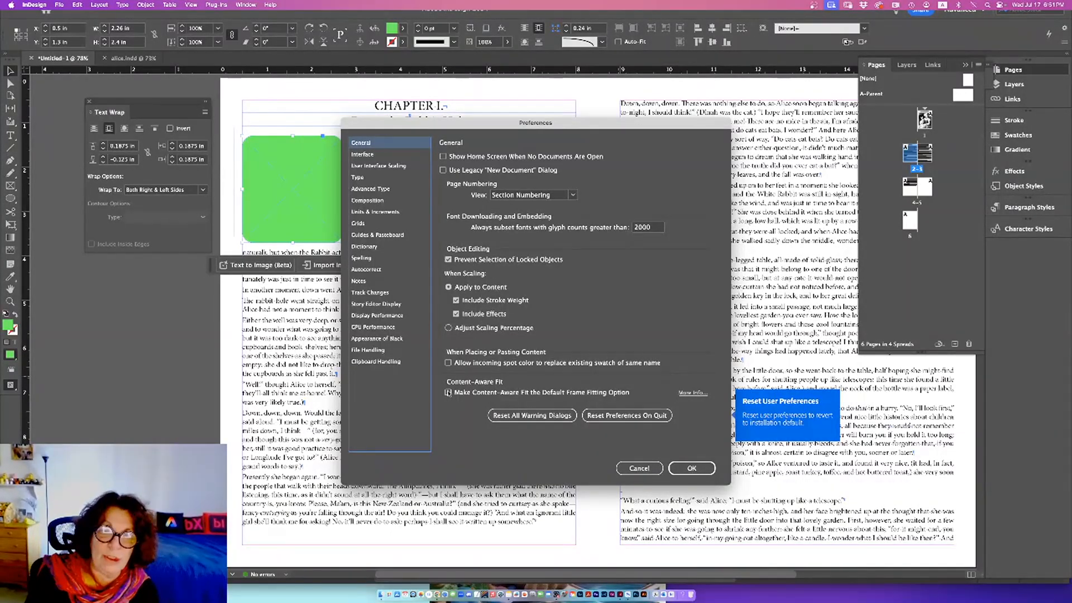
left_click(691, 469)
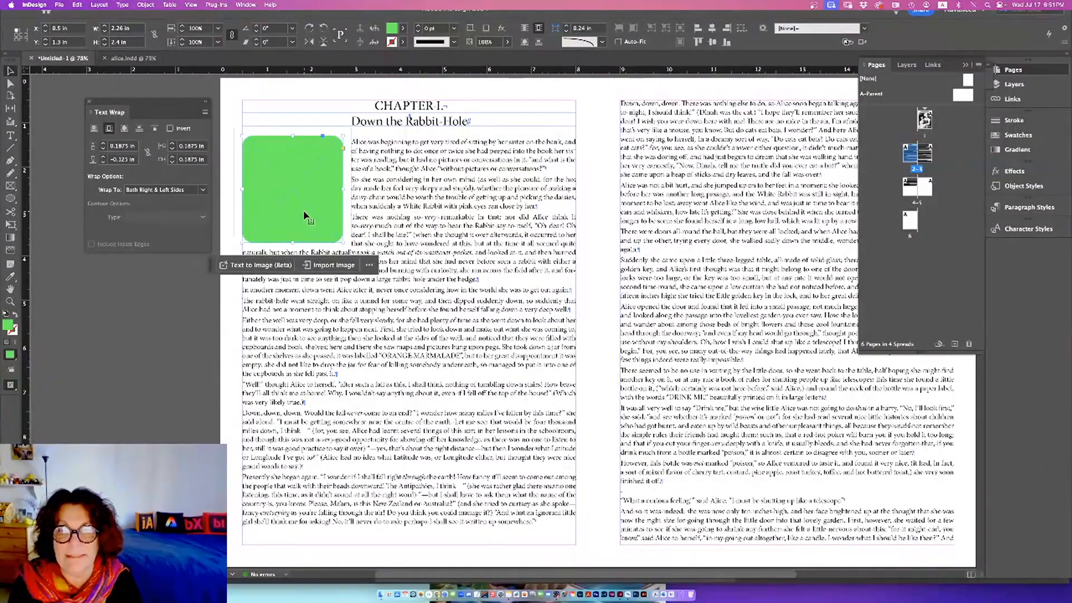
Place Rabbit.psd into the green frame, accepting its image import options.
key("super+d")
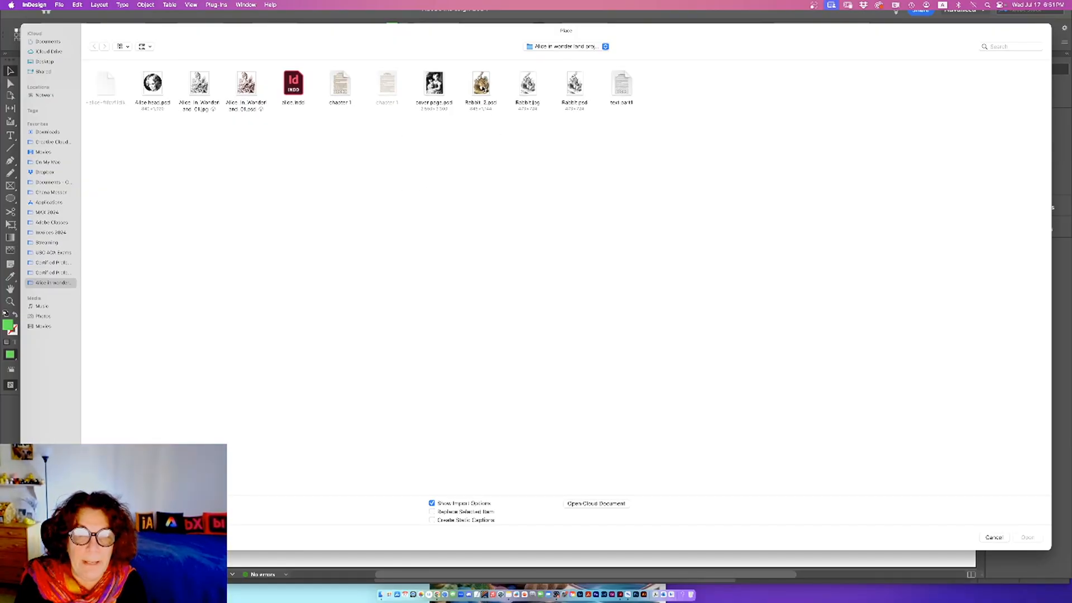
left_click(481, 87)
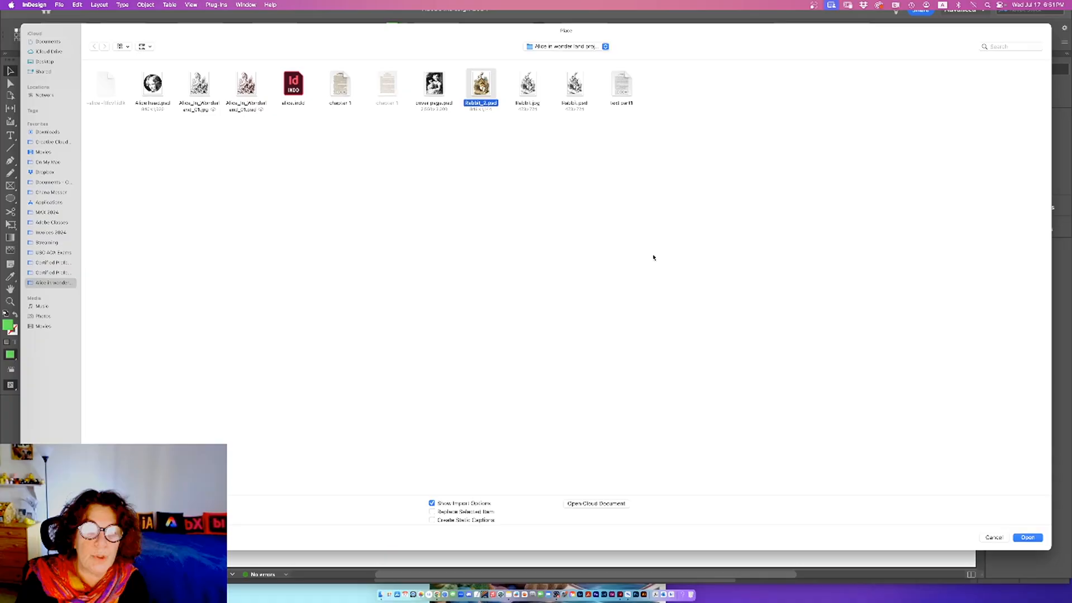
left_click(528, 88)
left_click(571, 91)
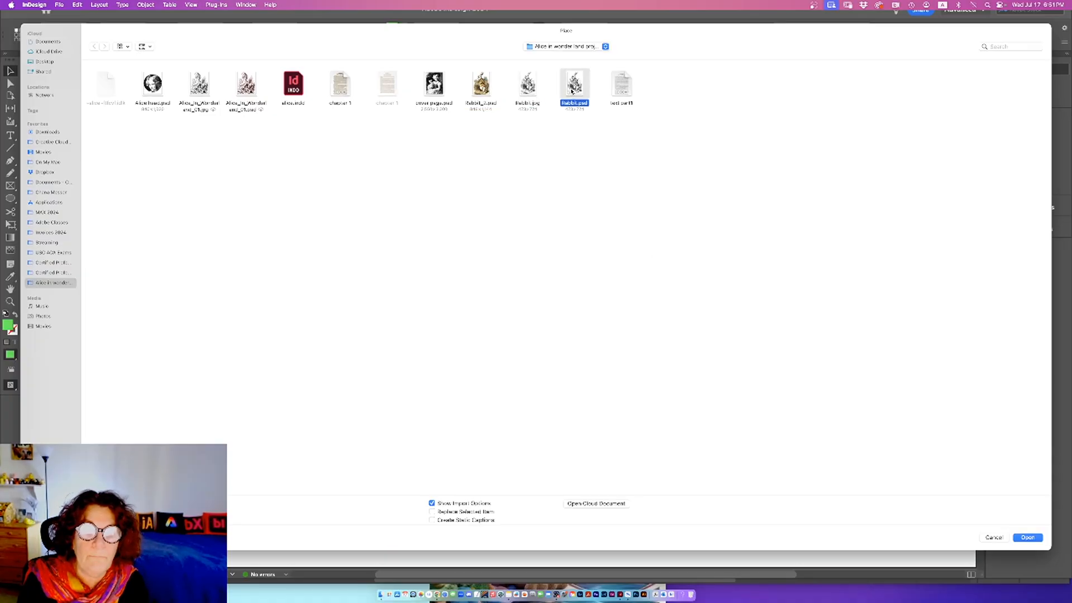
left_click(1029, 538)
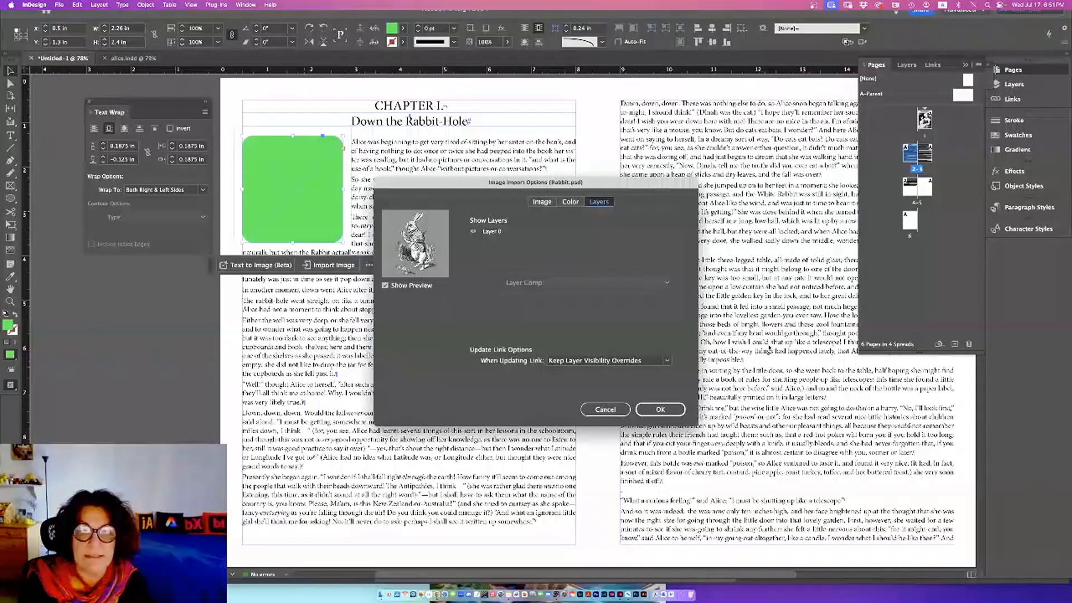
left_click(661, 410)
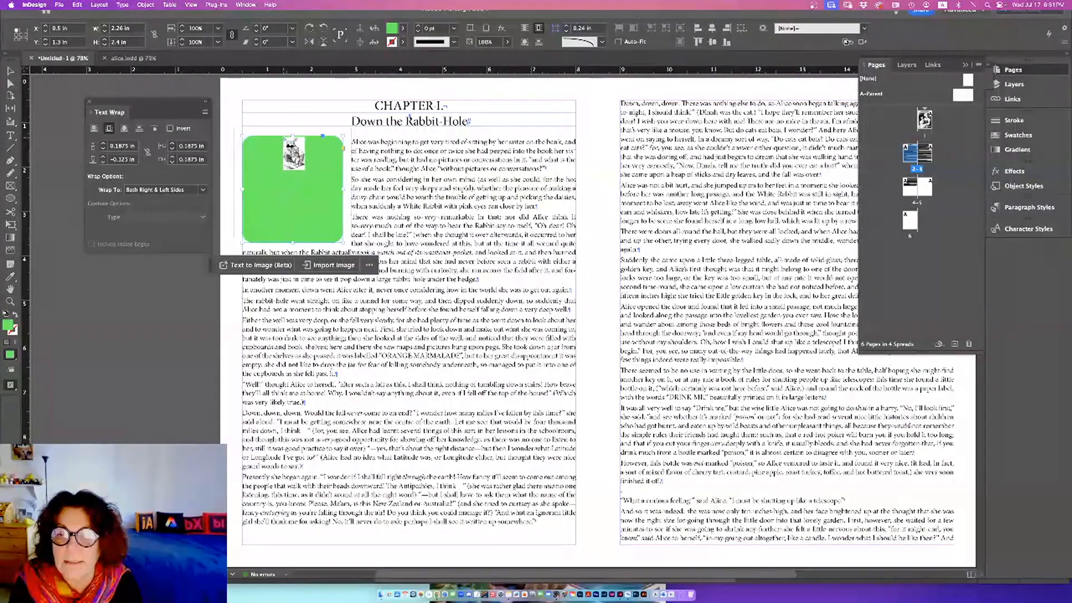
left_click(287, 144)
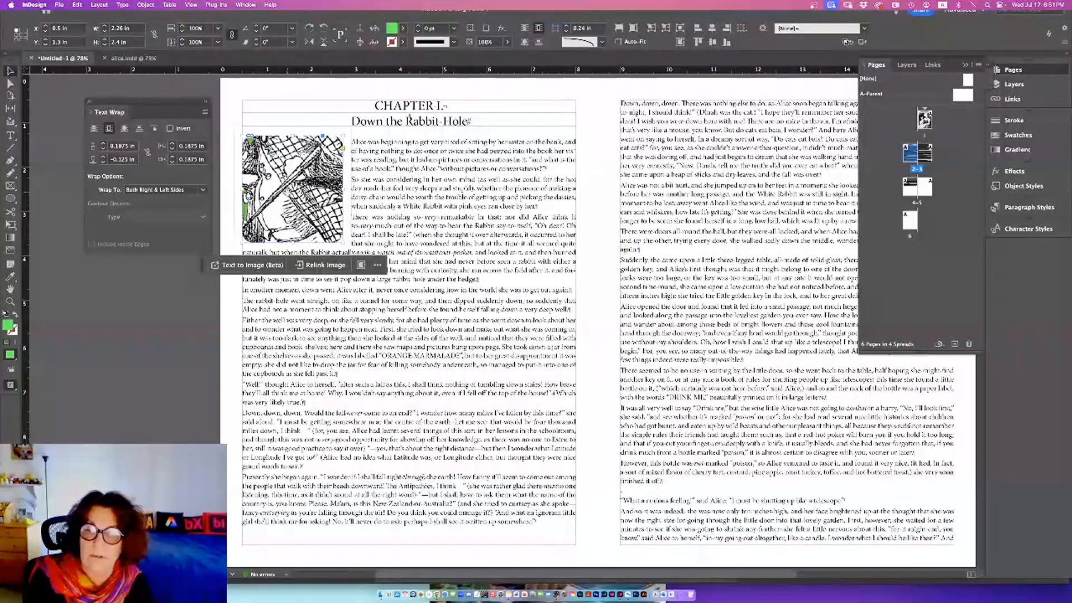
Apply Content-Aware Fit to the rabbit image inside the green frame.
left_click(146, 412)
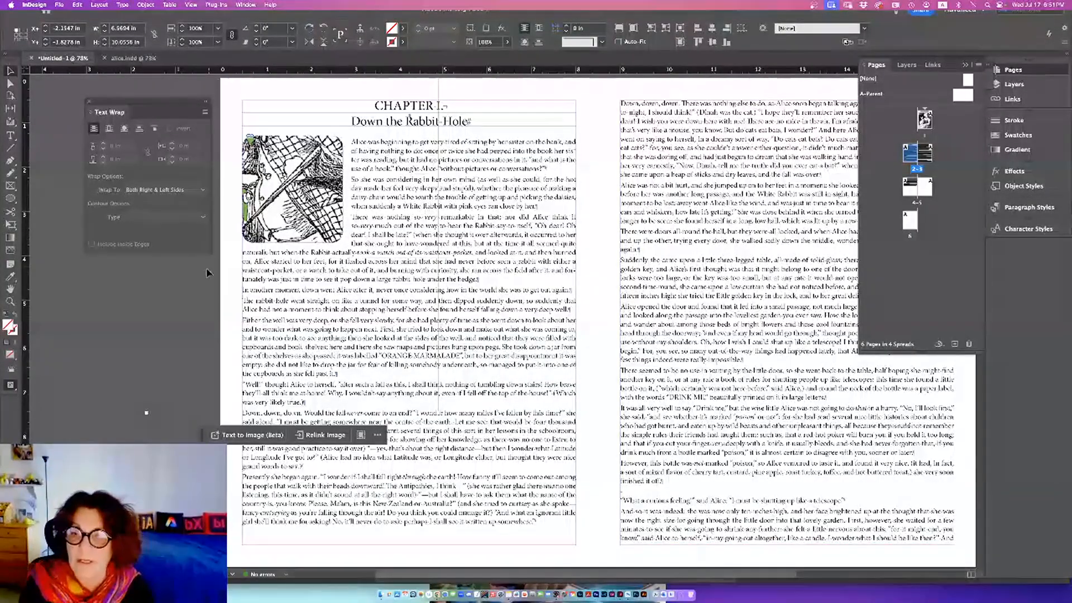
left_click(279, 235)
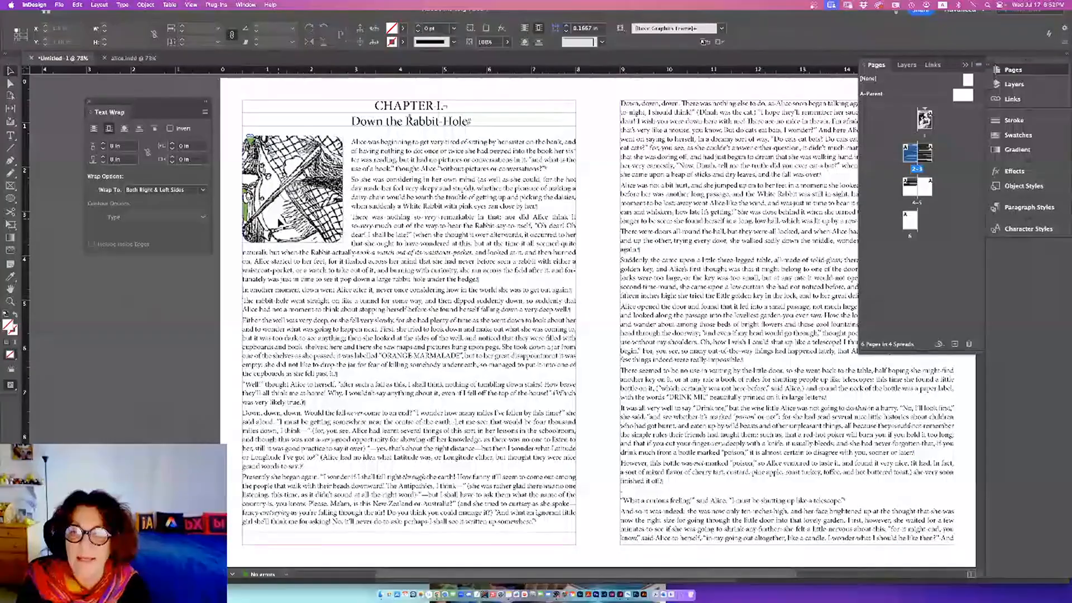
scroll(280, 224, "down", 1)
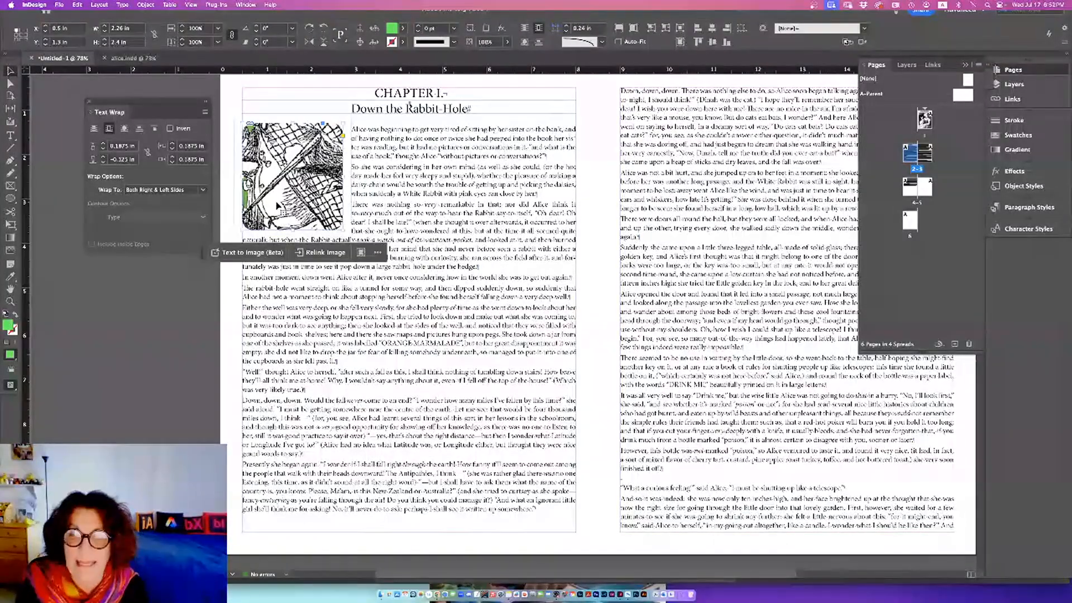
right_click(275, 205)
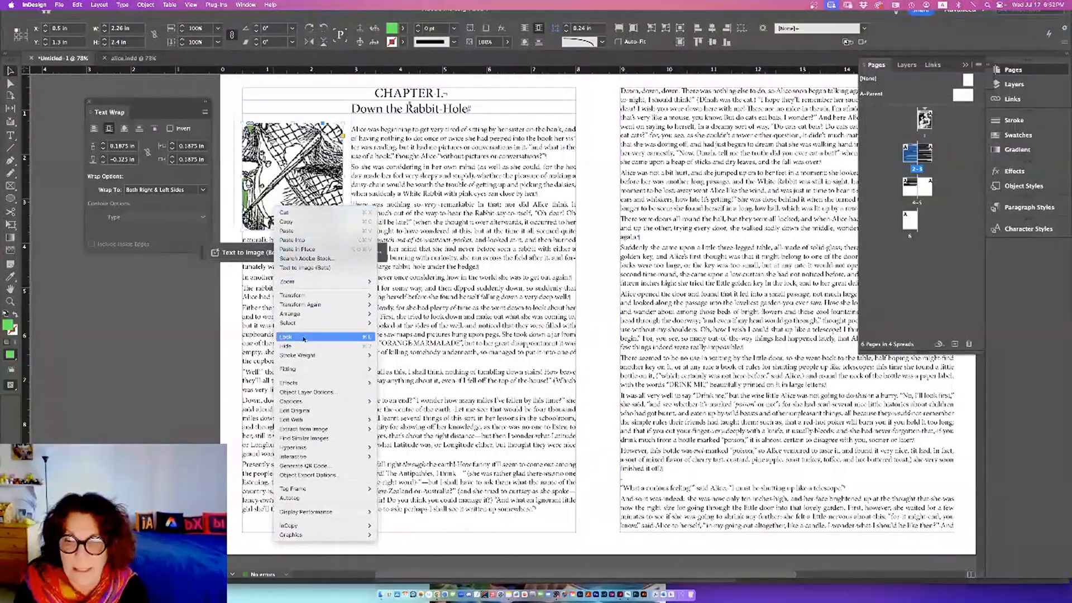
mouse_move(307, 369)
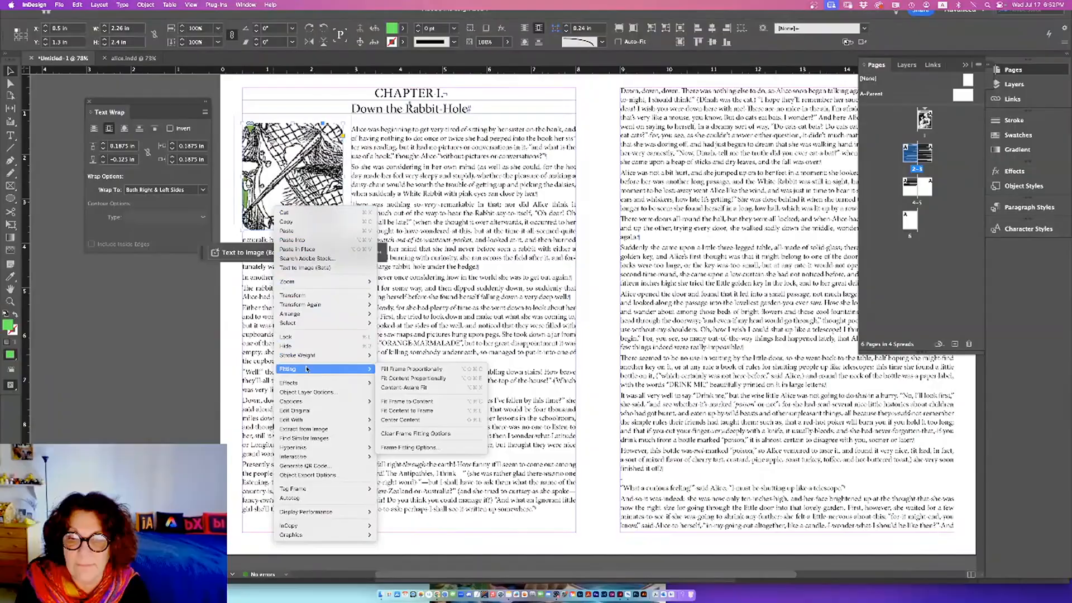
left_click(395, 391)
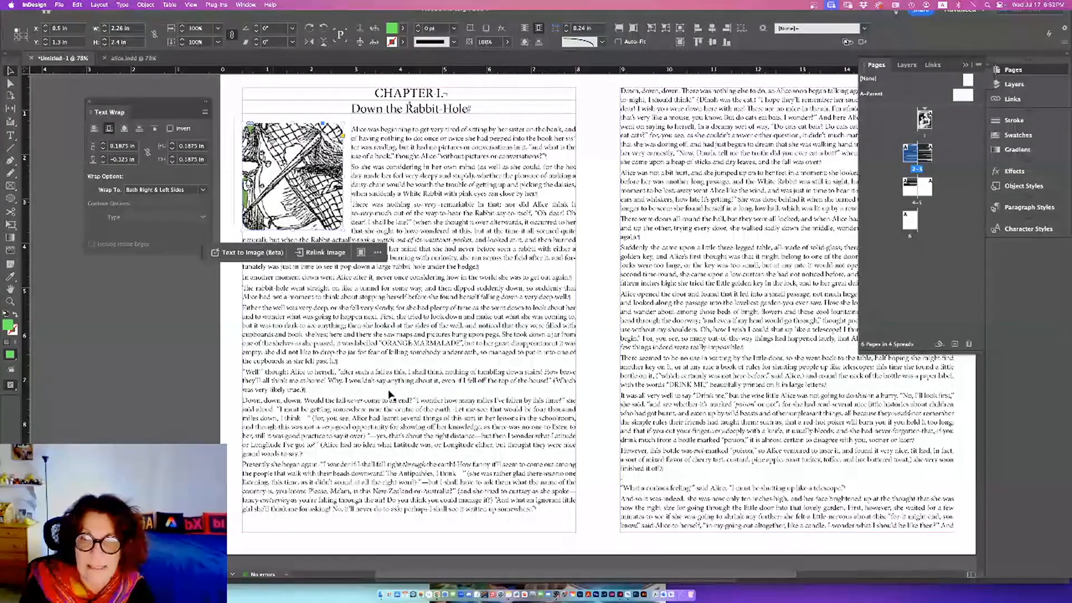
left_click(174, 290)
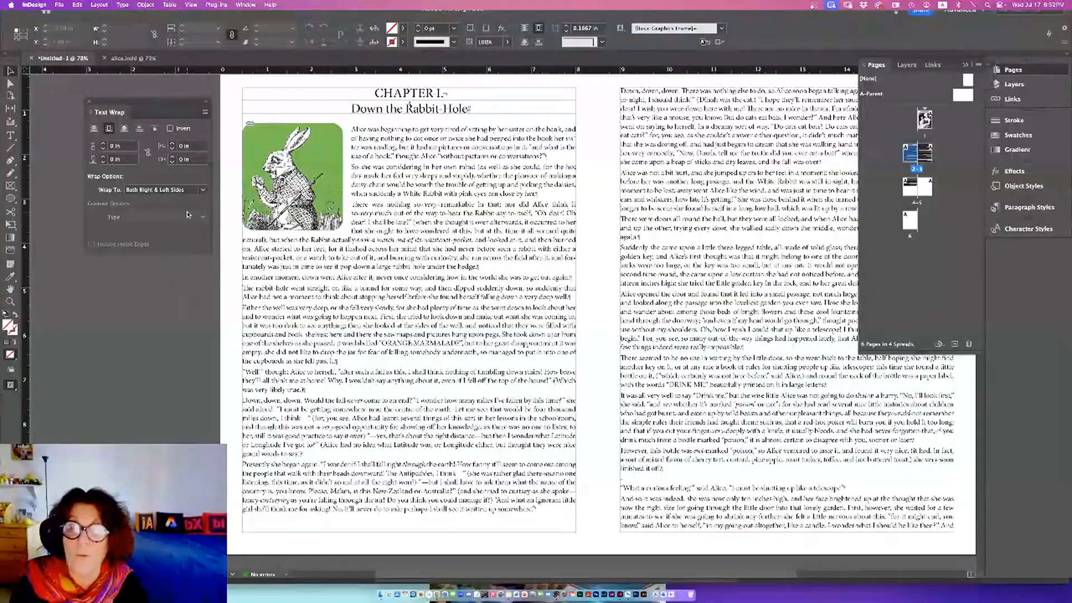
Set the rabbit frame's fill to None and preview the spread without guides or frame edges.
left_click(328, 184)
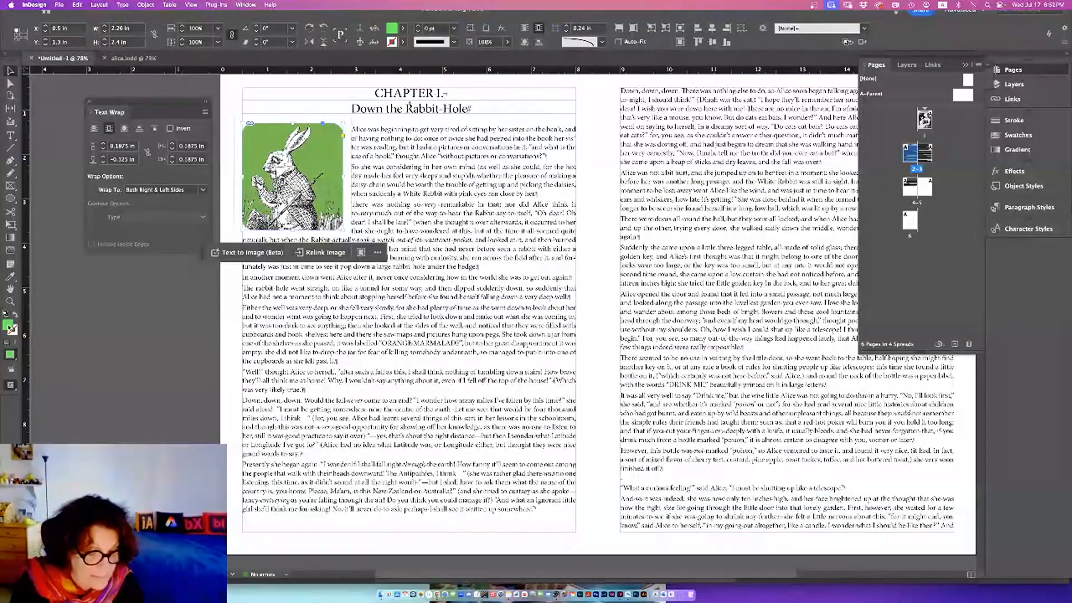
key("/")
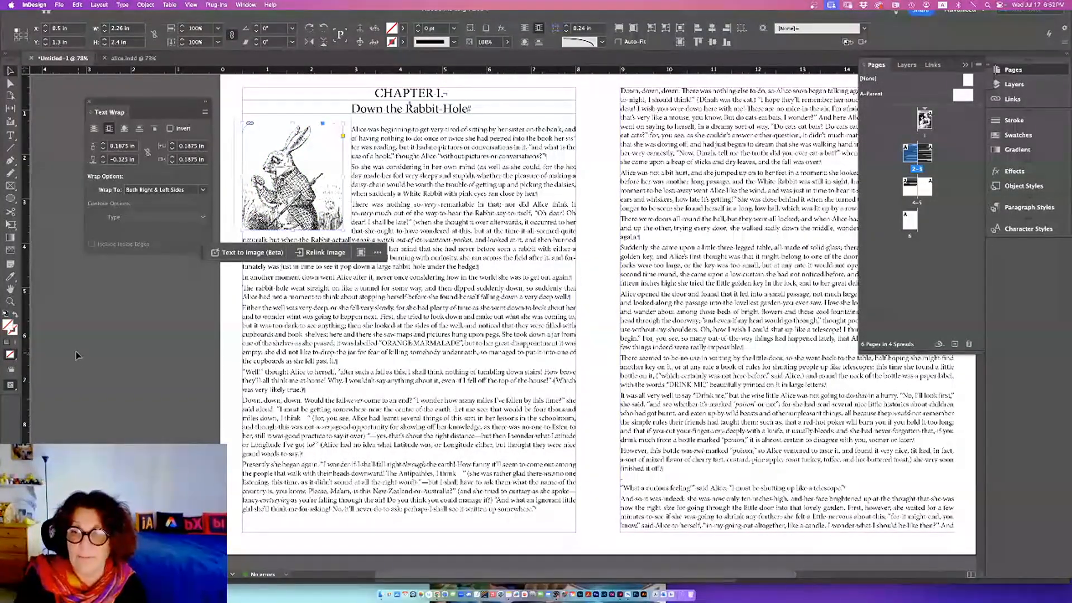
left_click(91, 353)
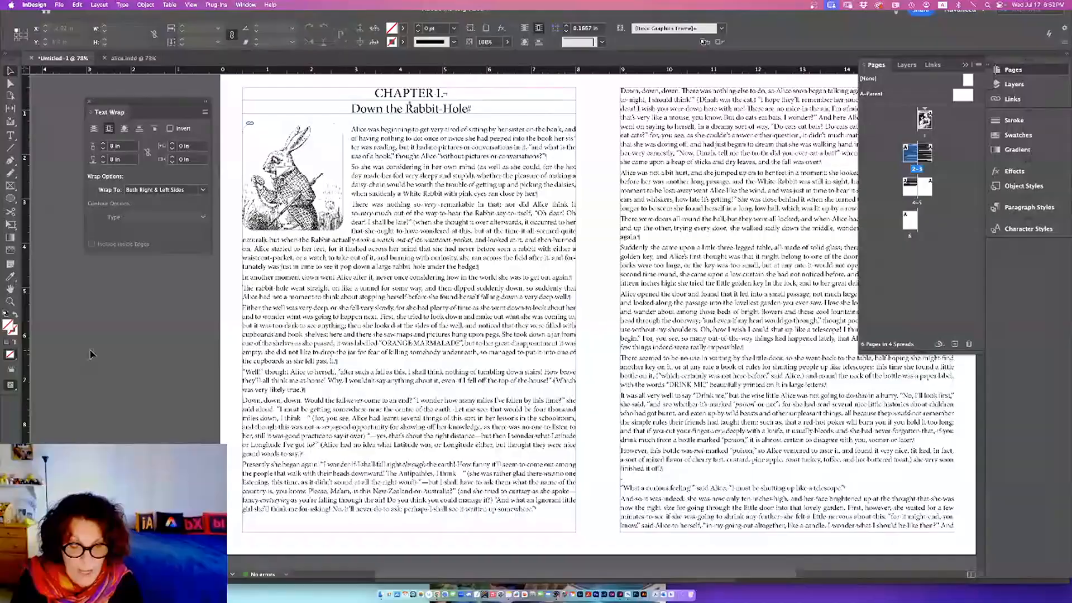
key("w")
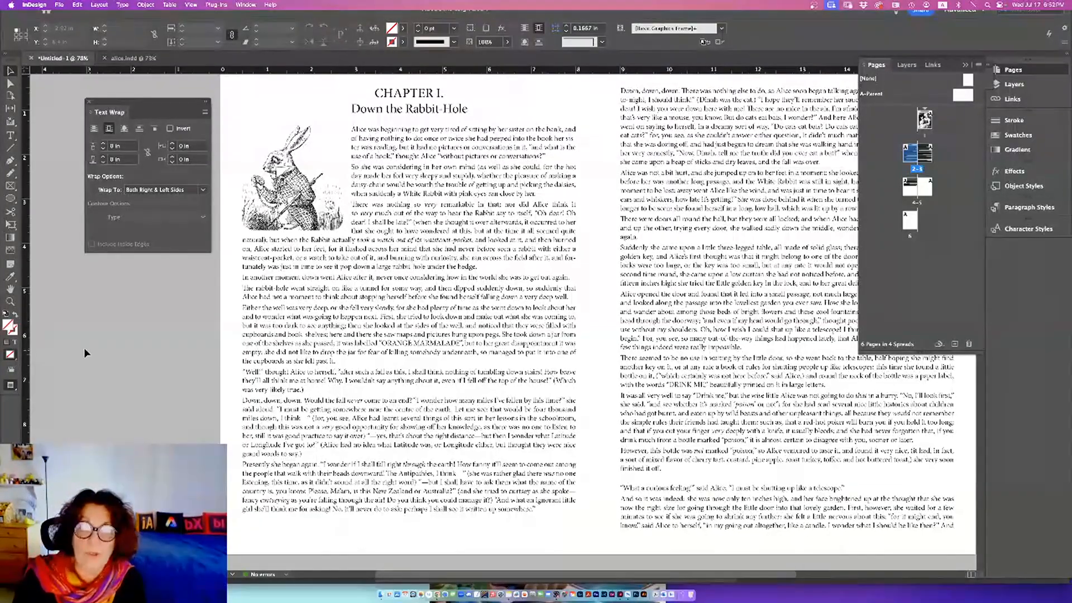
left_click(309, 200)
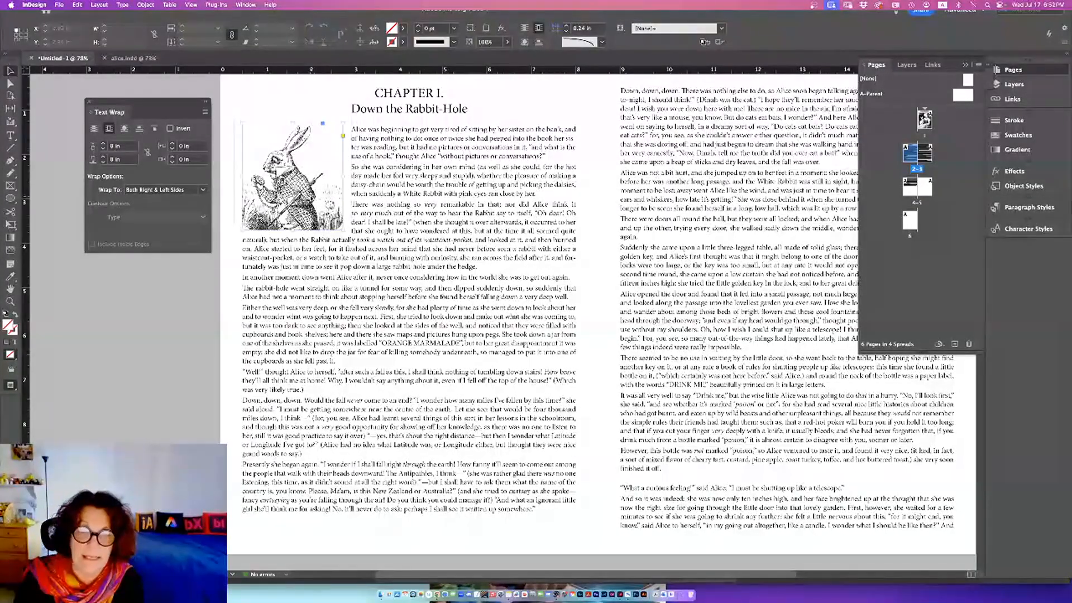
left_click(138, 318)
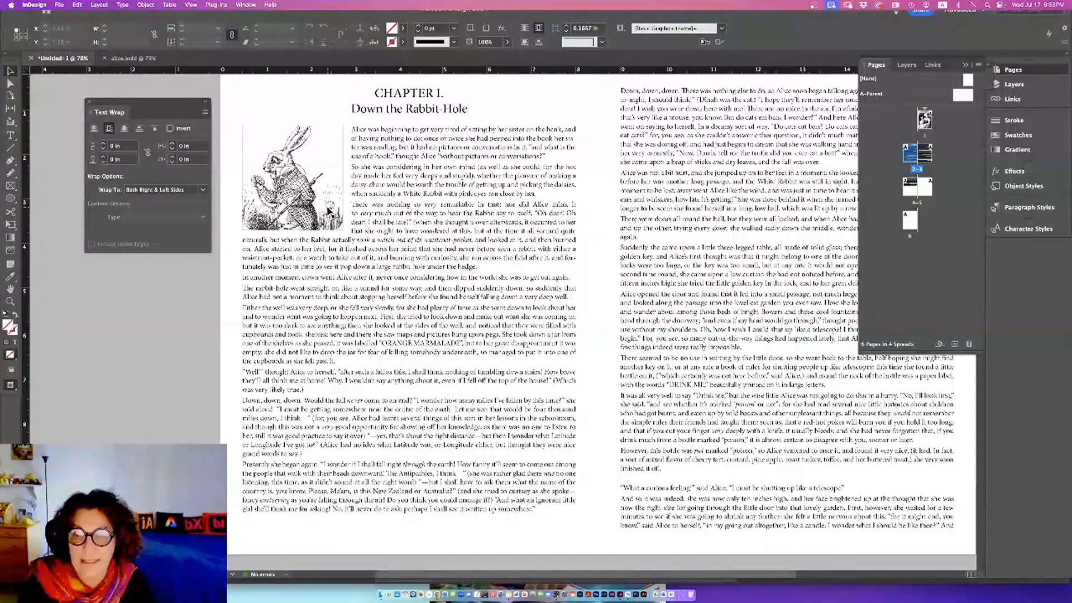
Save the document to the Desktop as Alice in InDesign 2024 format.
left_click(302, 184)
left_click(59, 5)
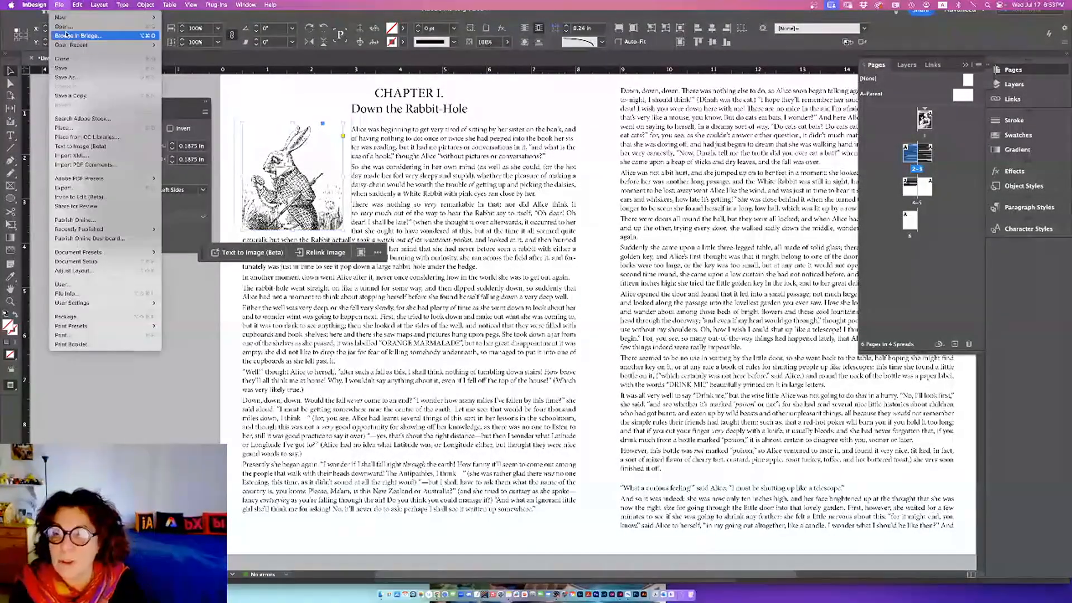
left_click(78, 79)
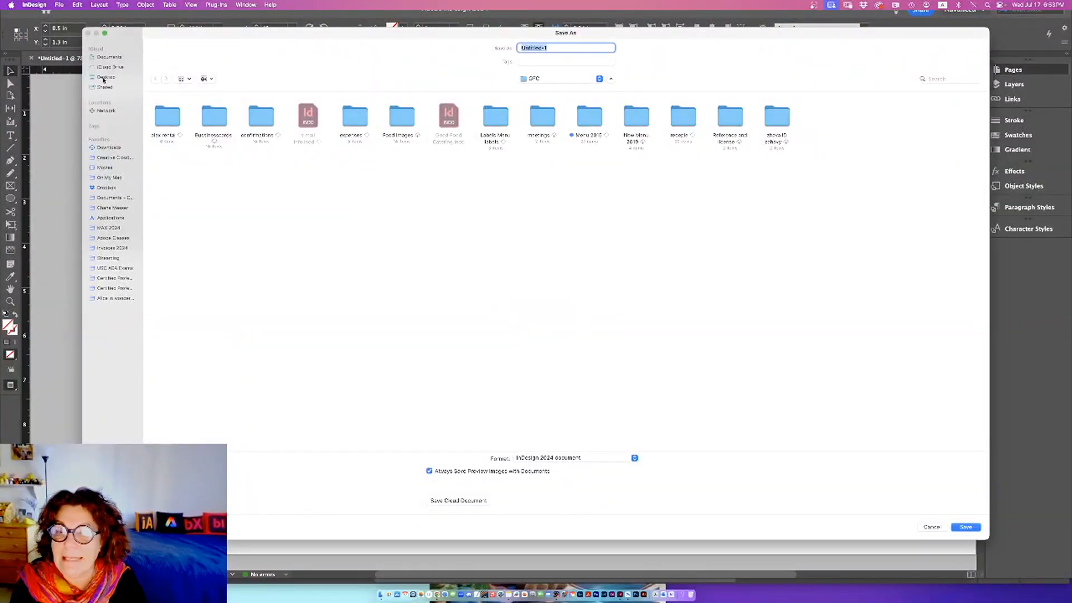
left_click(105, 78)
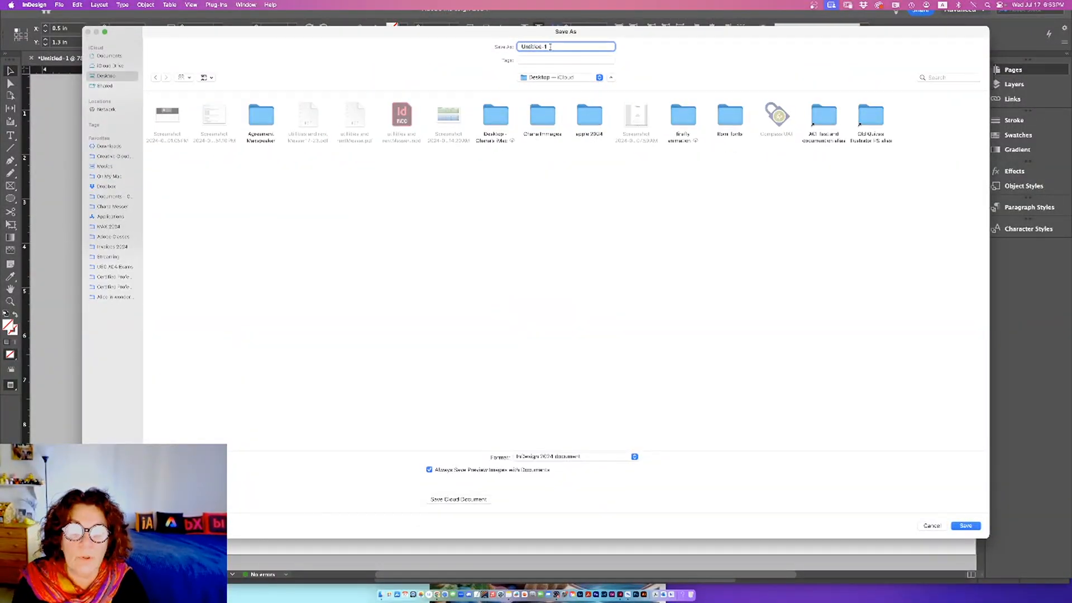
type("A")
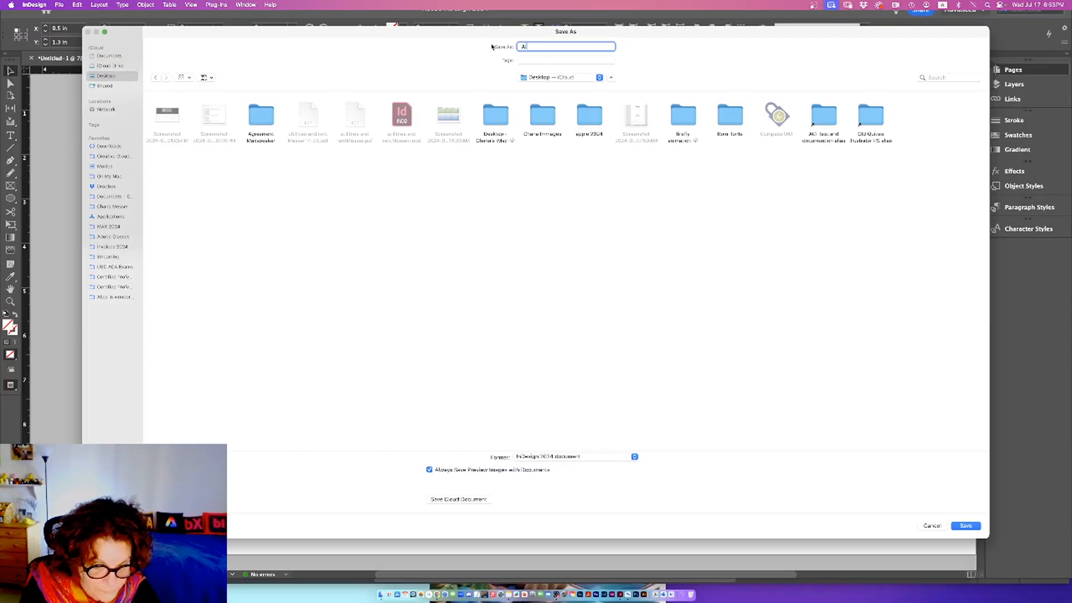
type("lice")
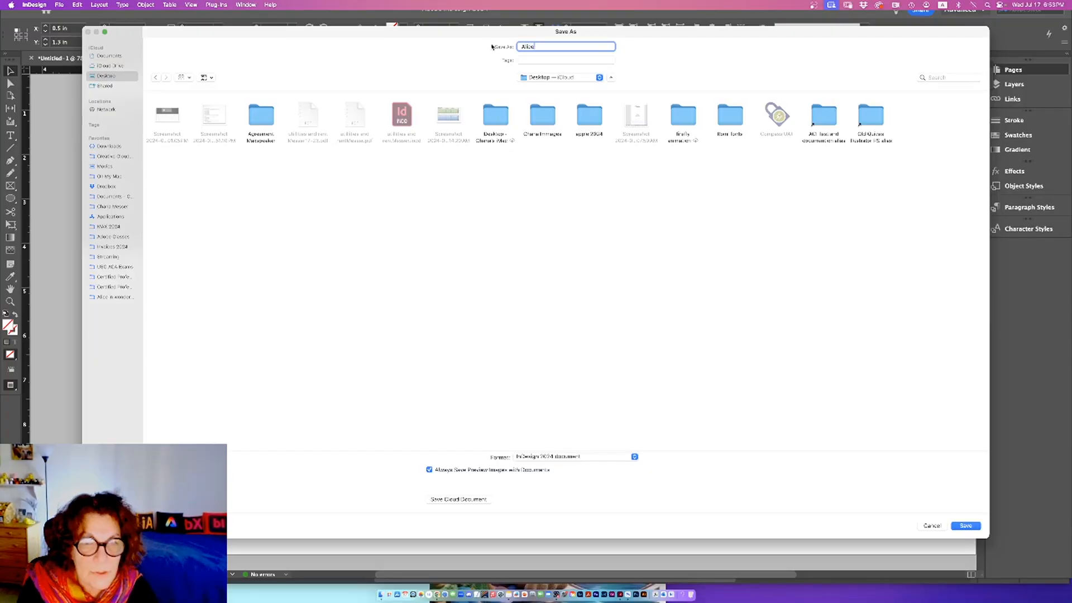
left_click(968, 528)
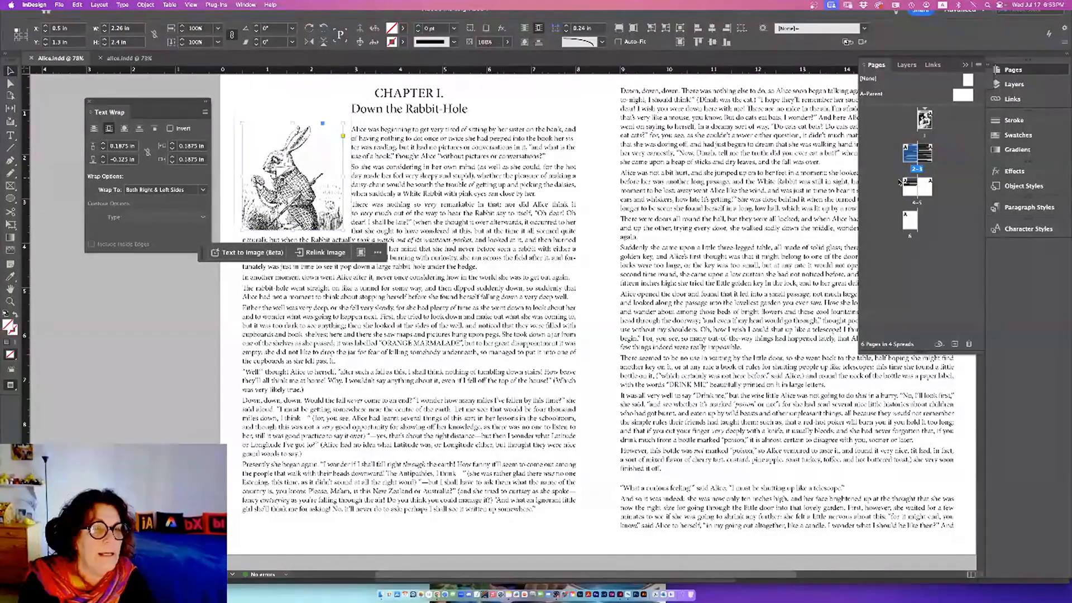
Open the linked Rabbit.psd for editing in Adobe Photoshop (Beta) 25.12.0.
left_click(995, 101)
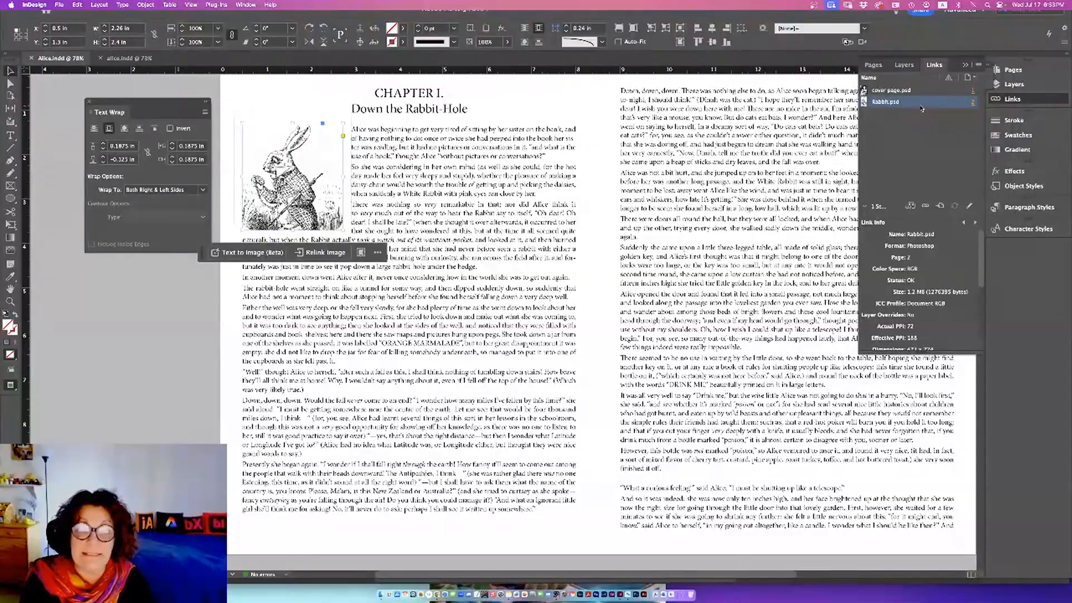
left_click(979, 64)
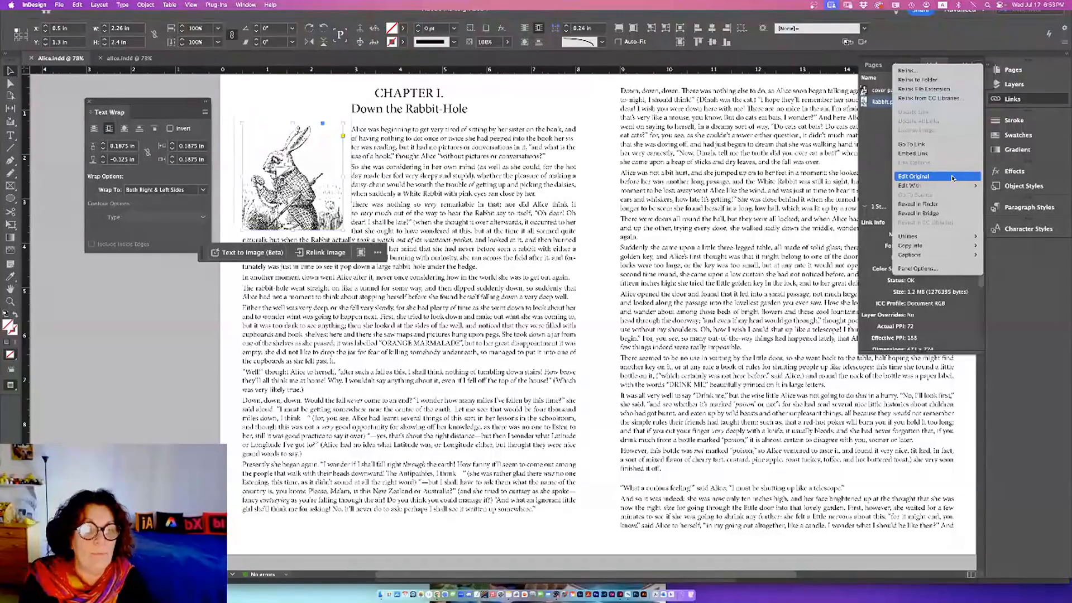
mouse_move(949, 187)
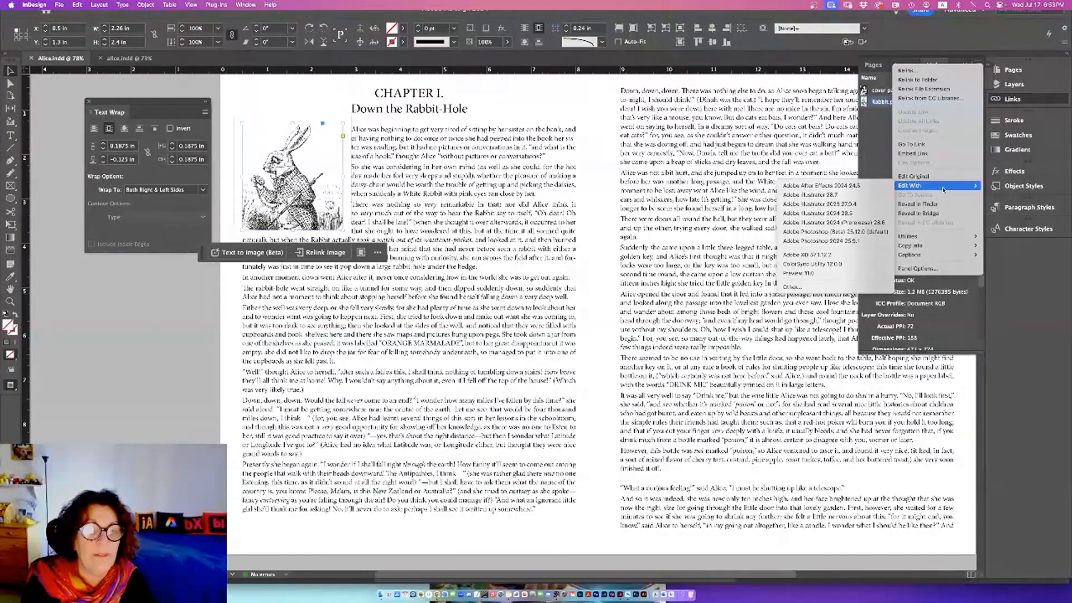
left_click(874, 231)
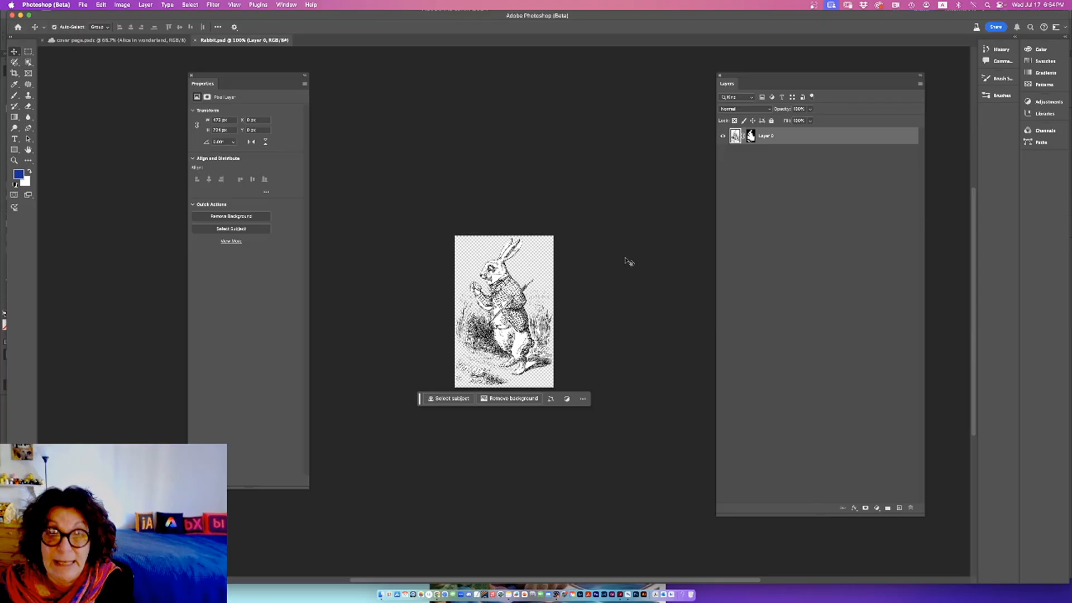
Compare the rabbit artwork with its layer mask disabled and enabled again.
key("super+equal")
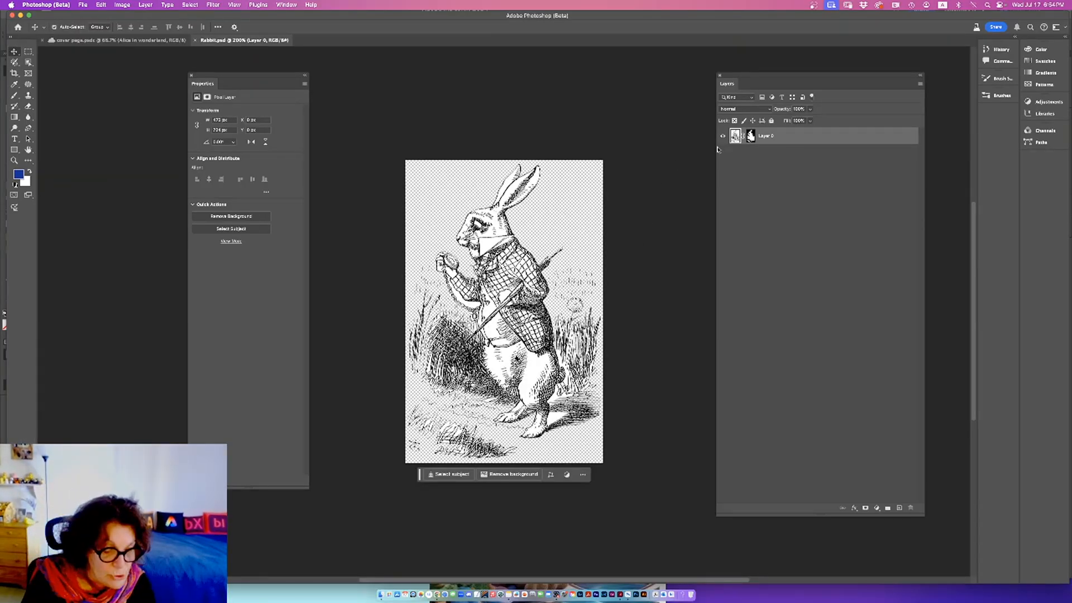
left_click(751, 137, "shift")
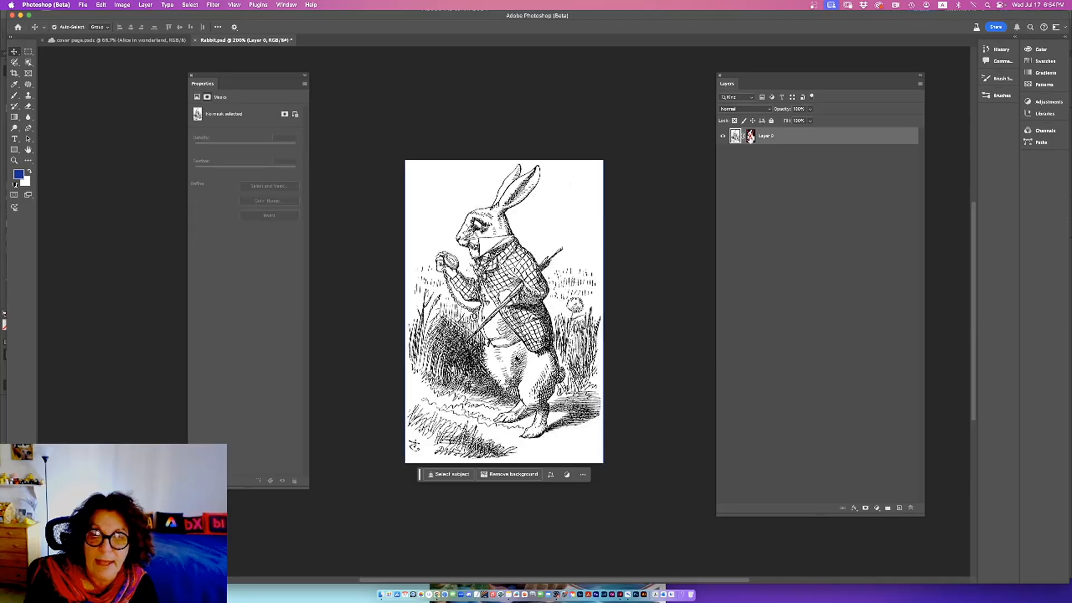
left_click(750, 136, "shift")
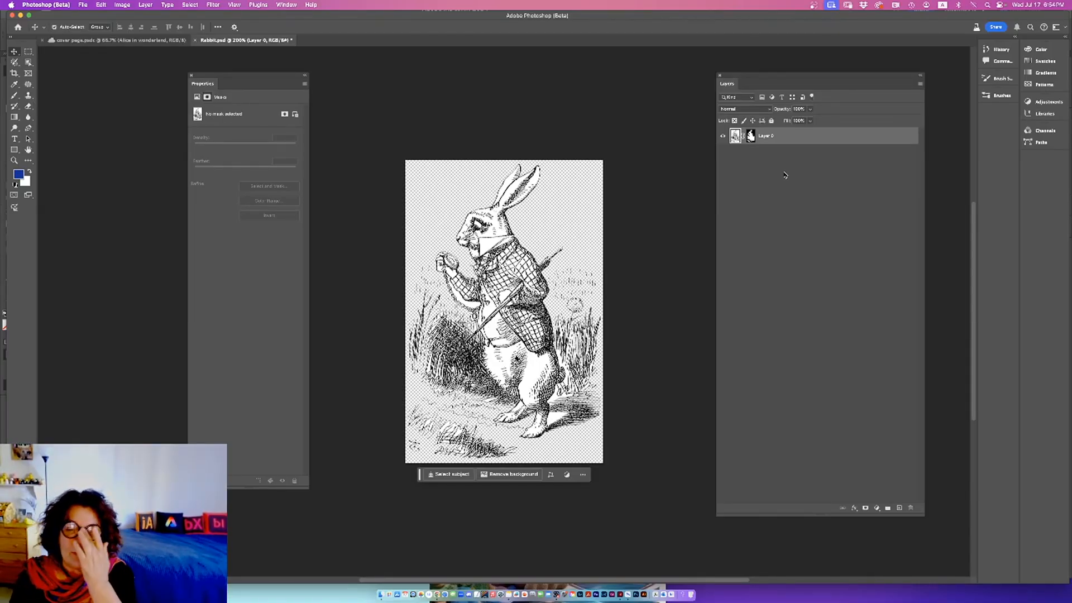
Convert the rabbit layer for smart filters.
left_click(776, 136)
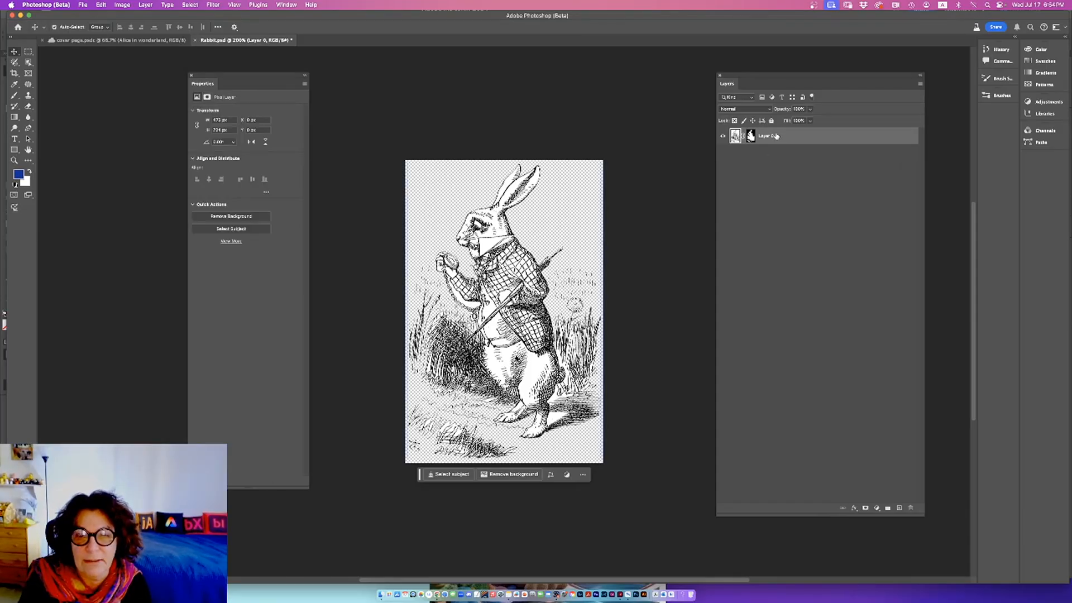
left_click(213, 5)
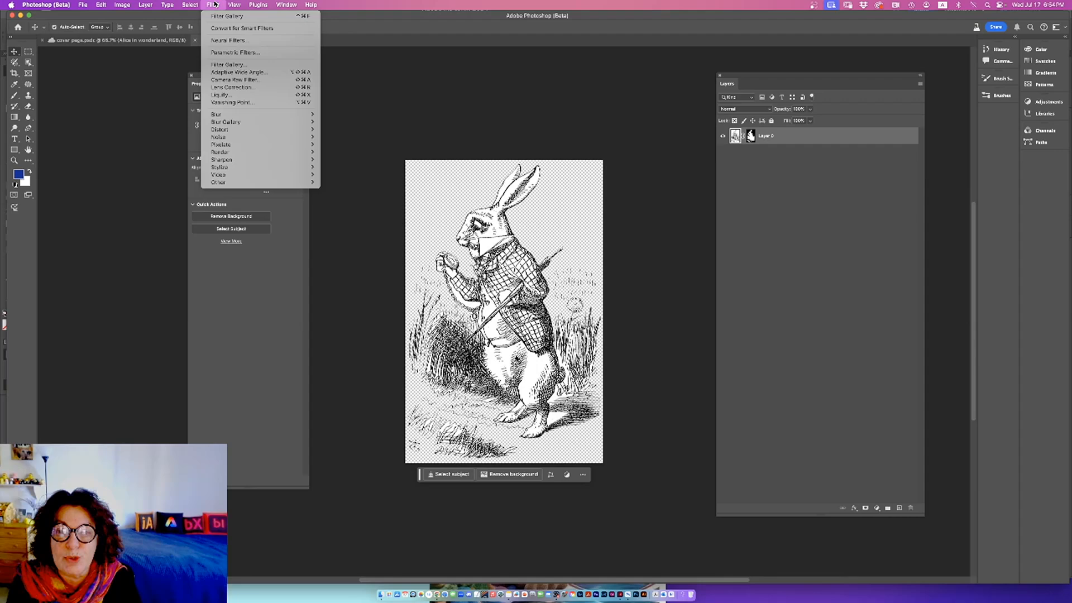
left_click(241, 28)
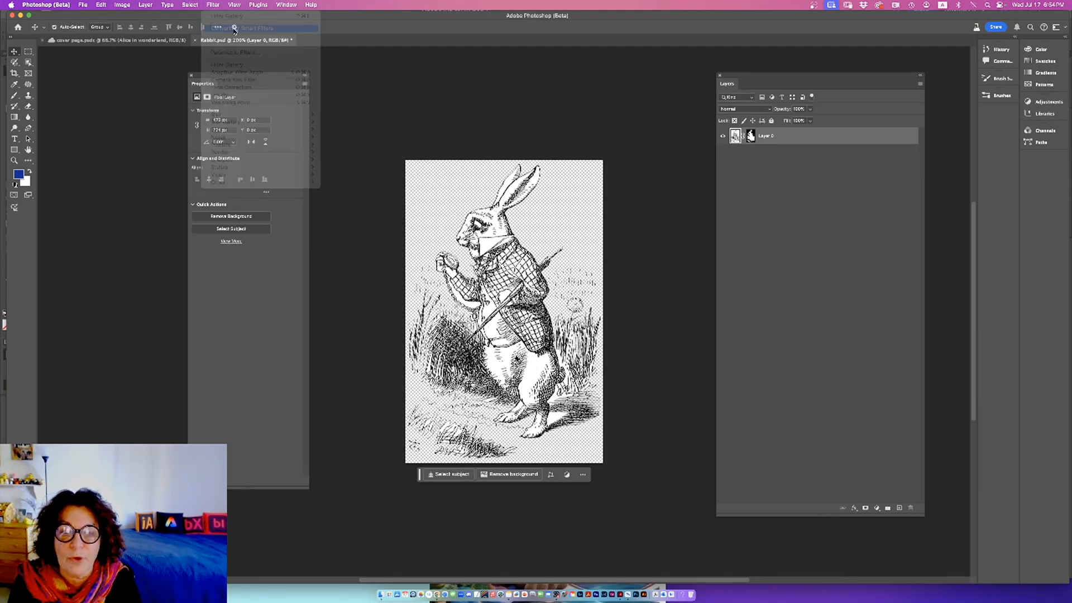
Confirm the conversion of the rabbit layer into a smart object.
left_click(519, 208)
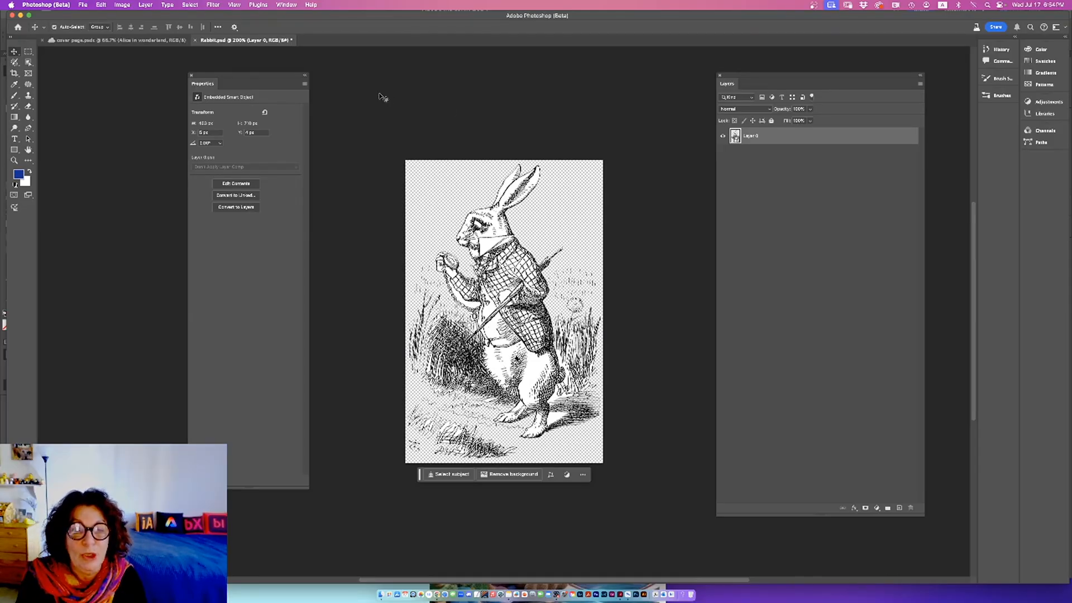
left_click(877, 509)
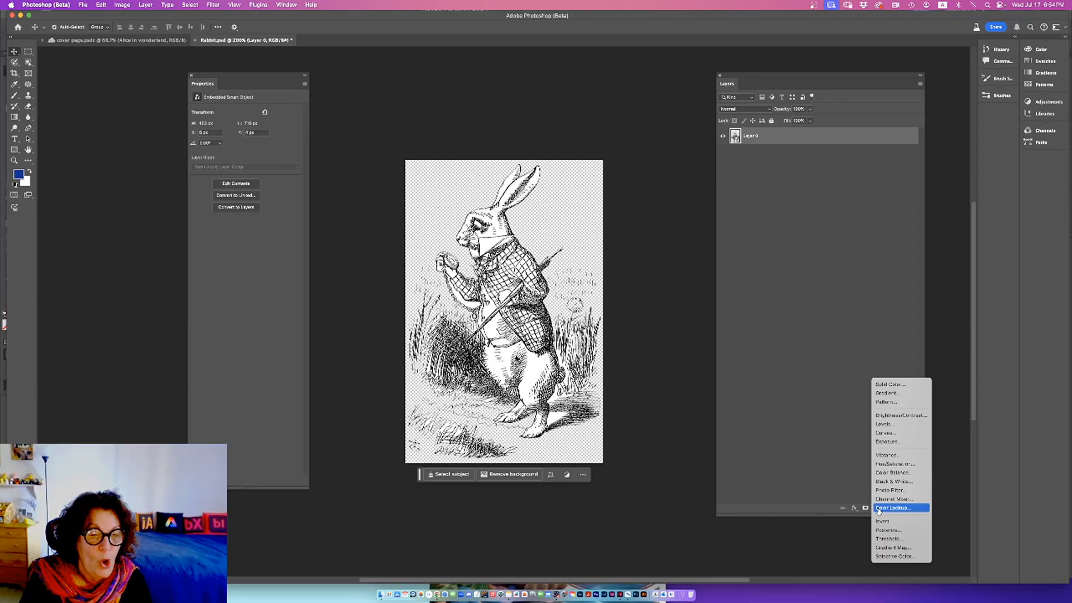
left_click(896, 464)
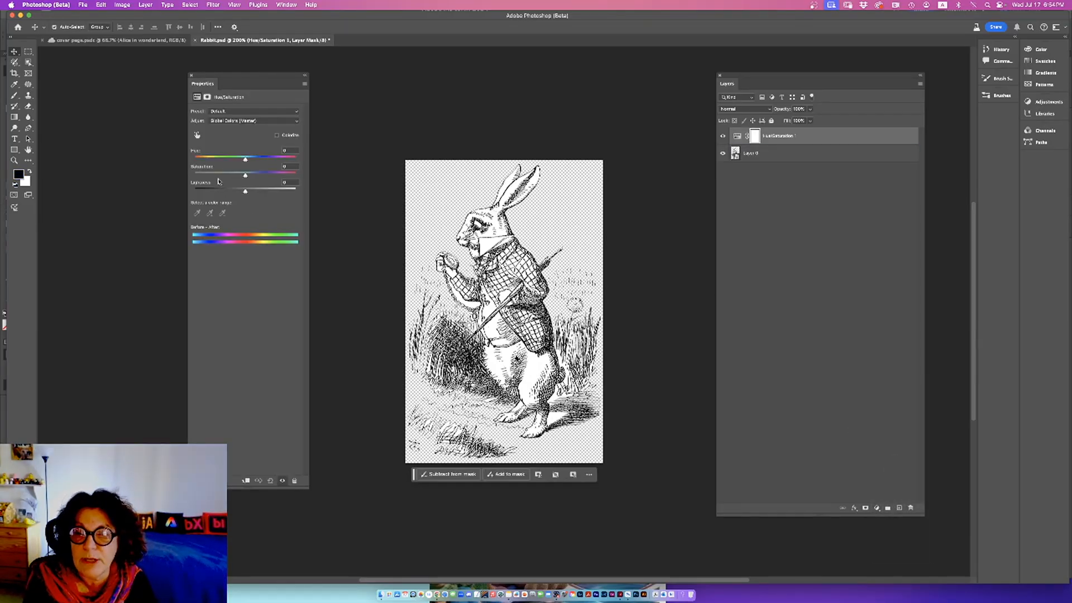
left_click_drag(245, 160, 255, 161)
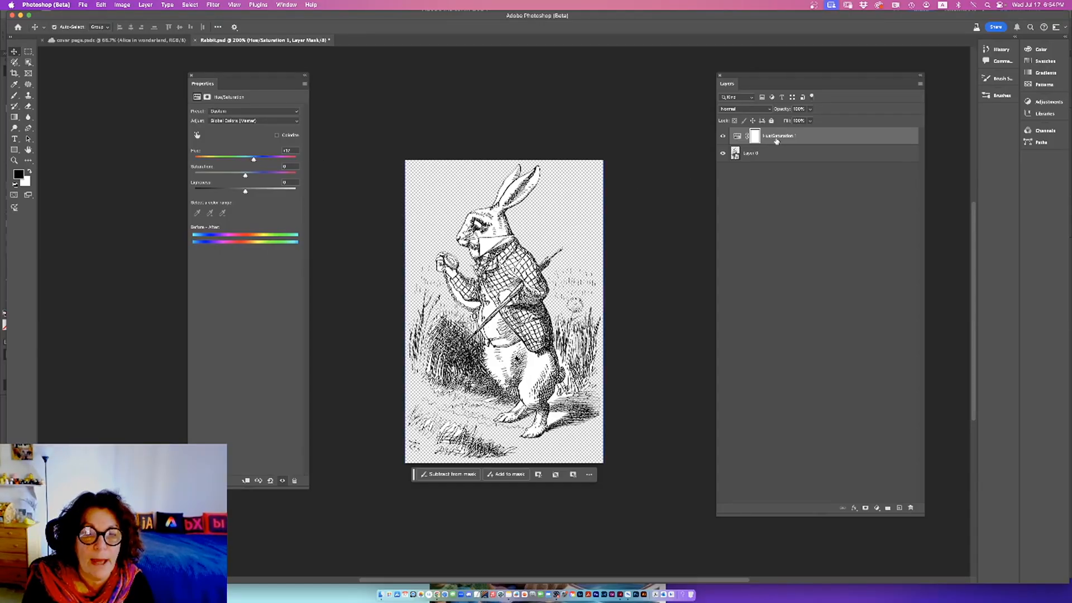
left_click_drag(772, 139, 910, 508)
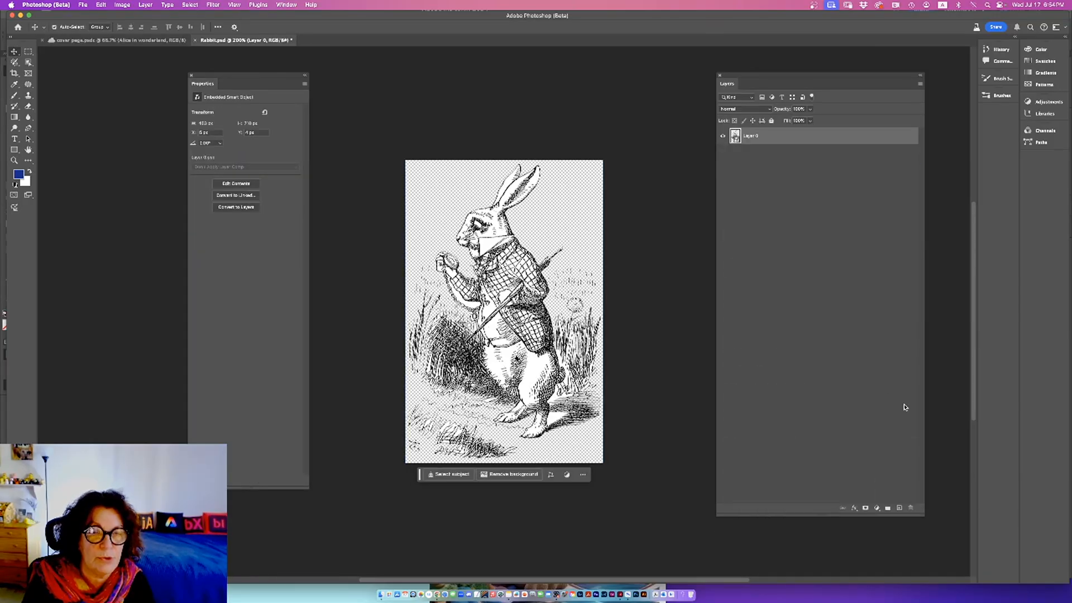
Add a linear 90° Gradient Fill layer above the rabbit, using a bright blue preset from the Blues group.
left_click(876, 508)
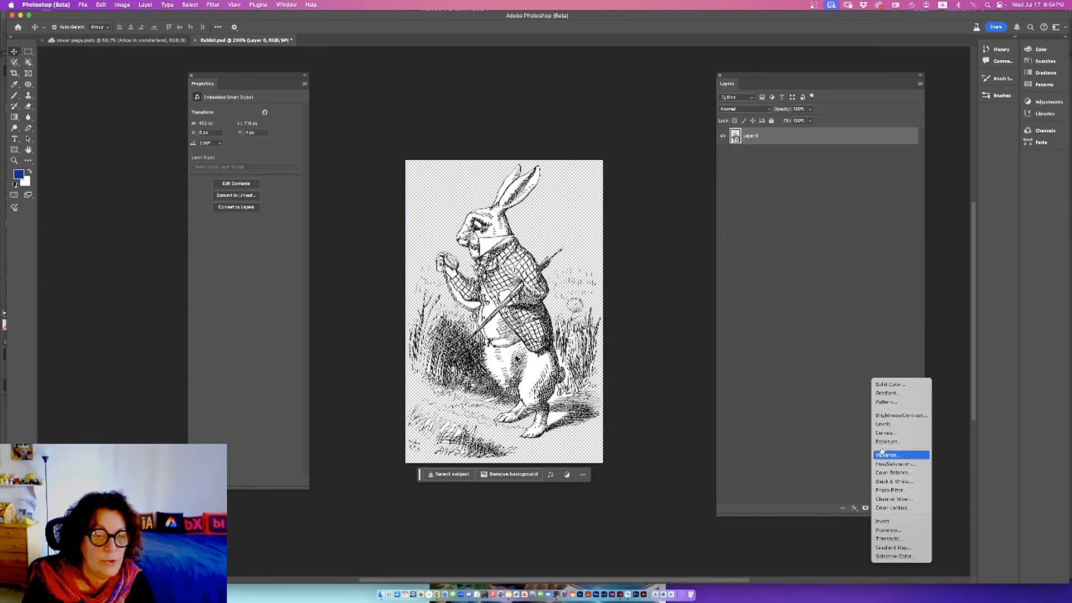
left_click(887, 394)
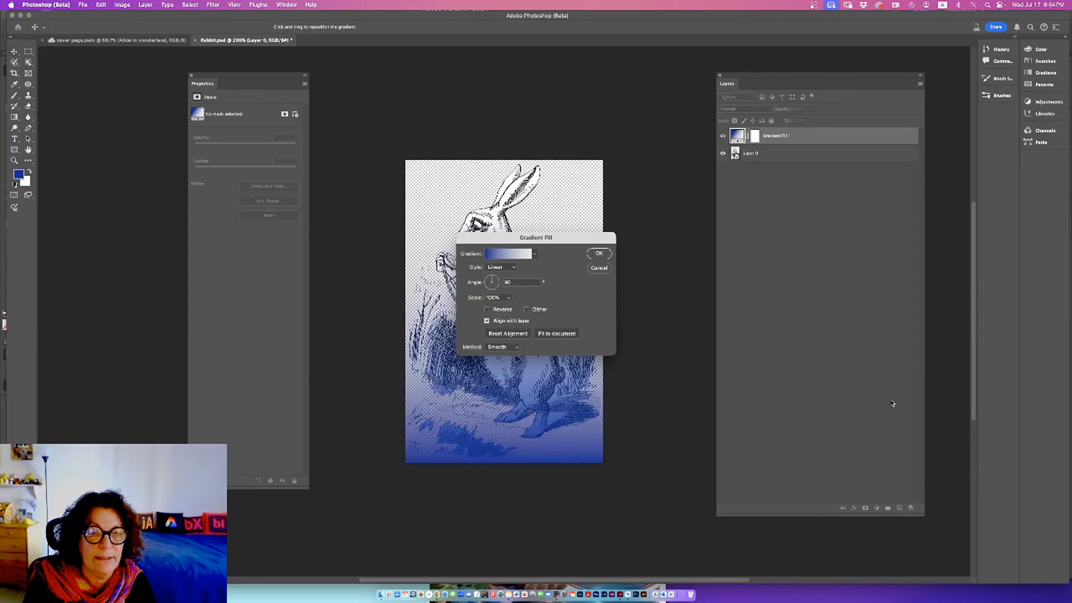
left_click(526, 254)
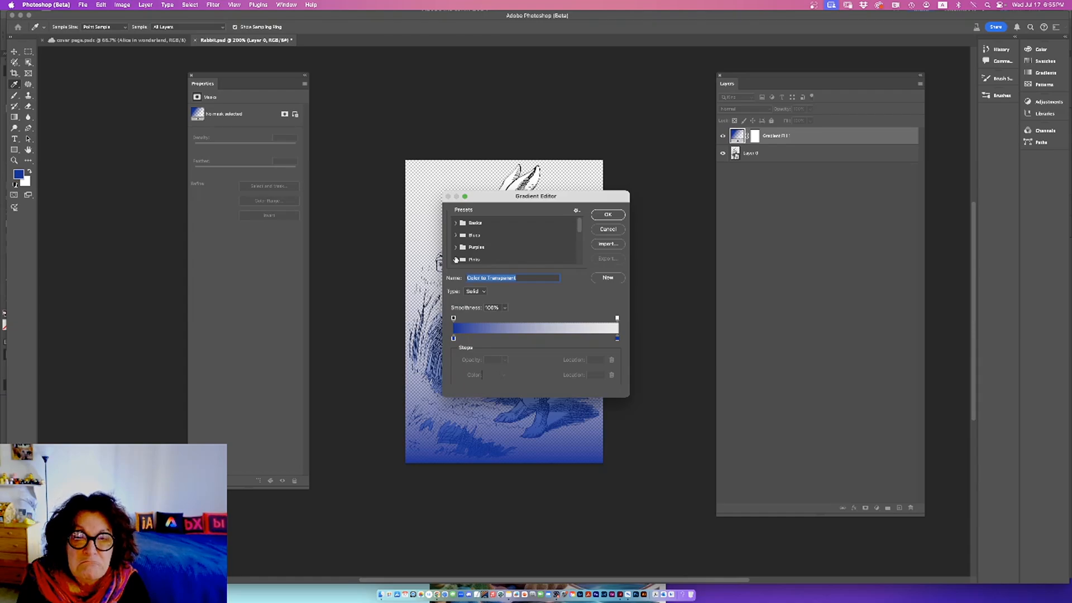
left_click(455, 236)
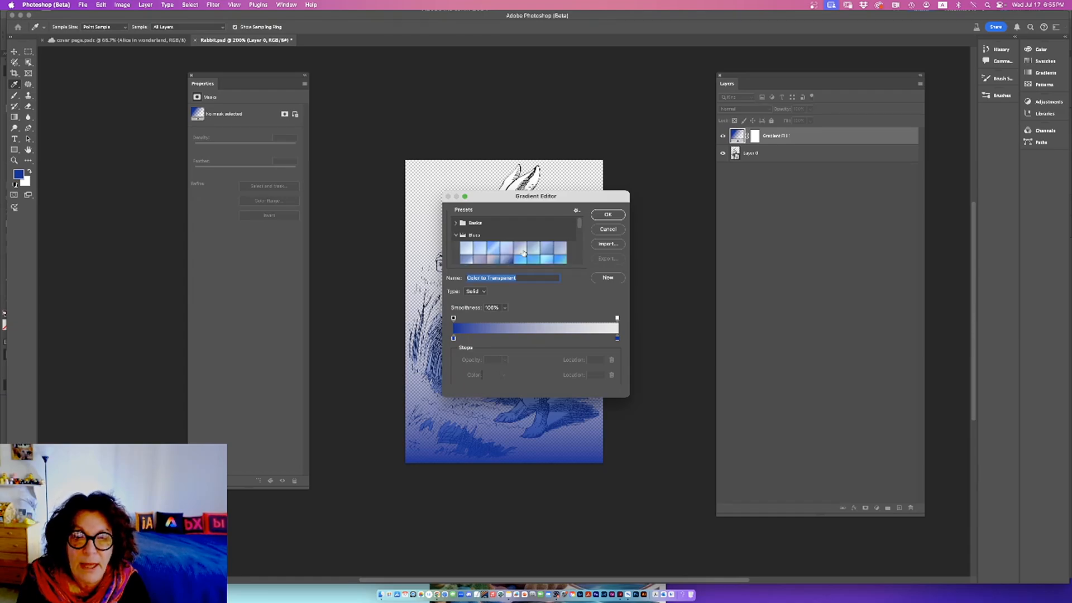
left_click(523, 259)
left_click(606, 215)
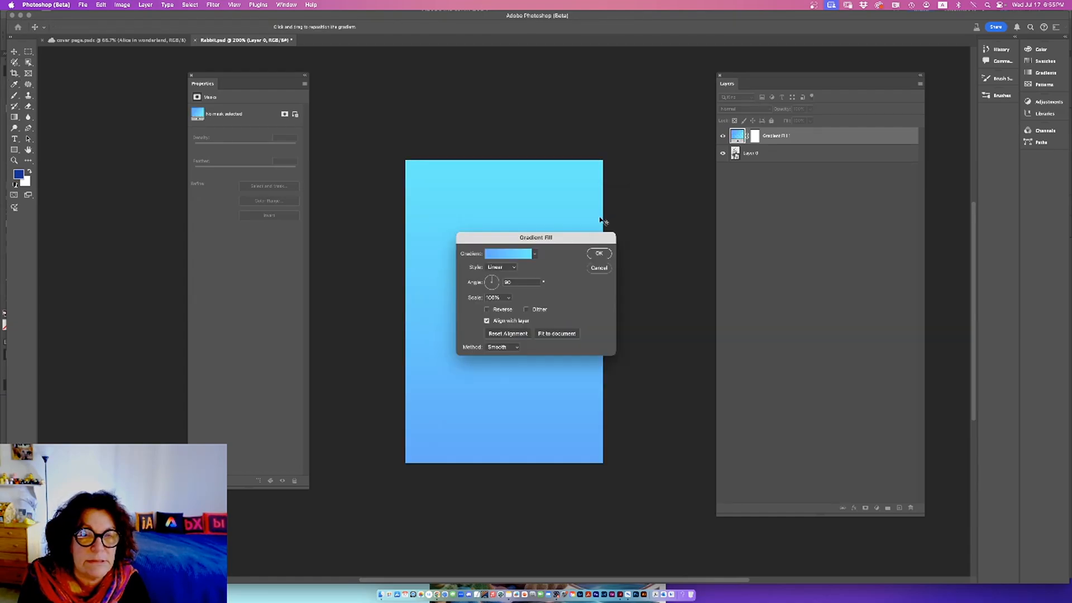
left_click(606, 254)
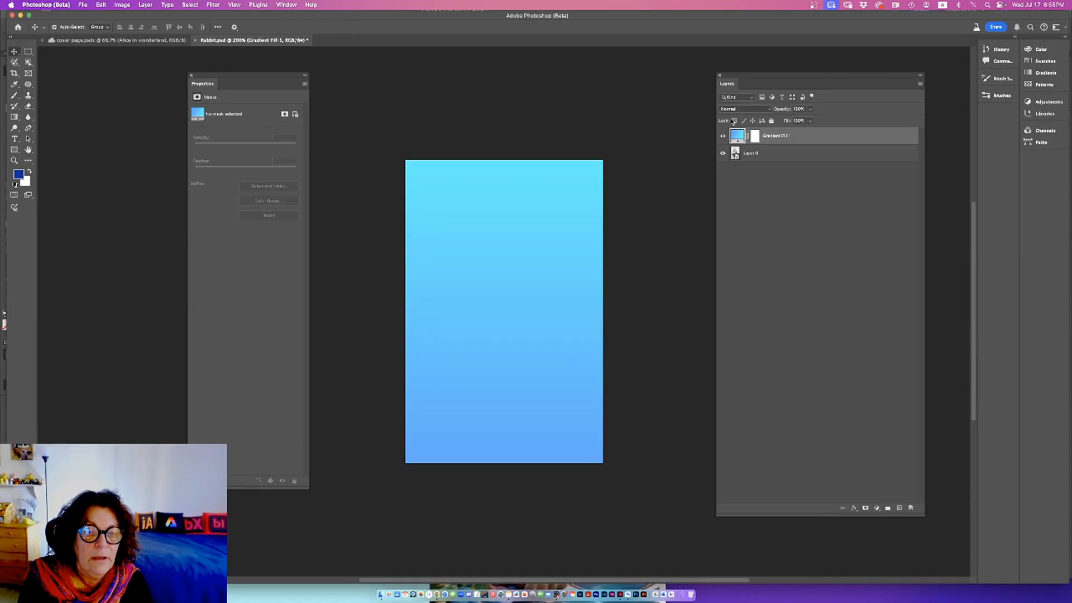
Set the gradient fill layer's blend mode to Multiply, save Rabbit.psd, and switch to InDesign to check the placed image.
left_click(737, 109)
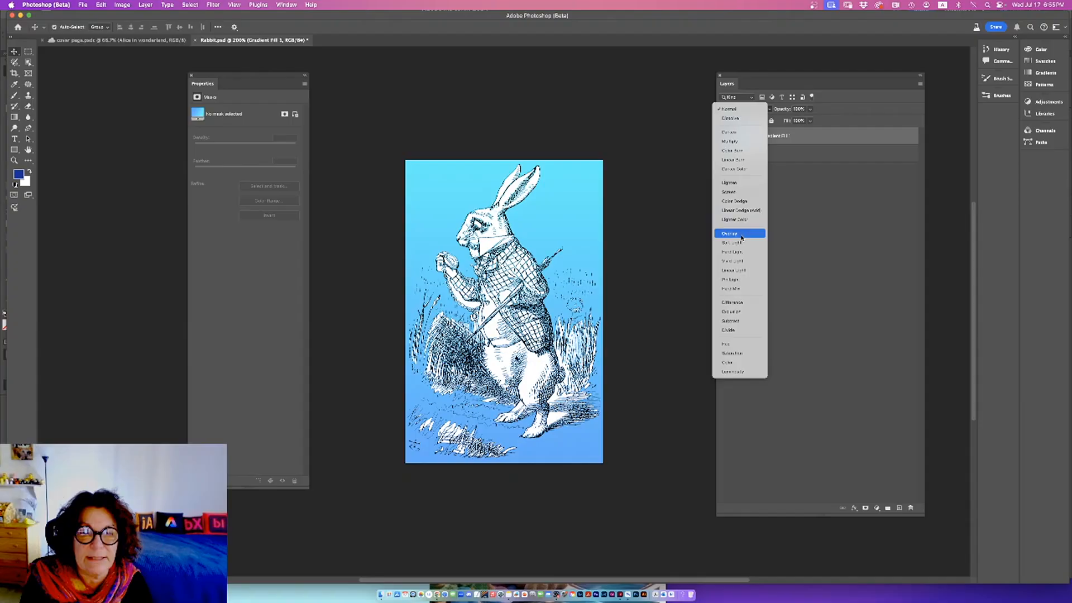
left_click(743, 143)
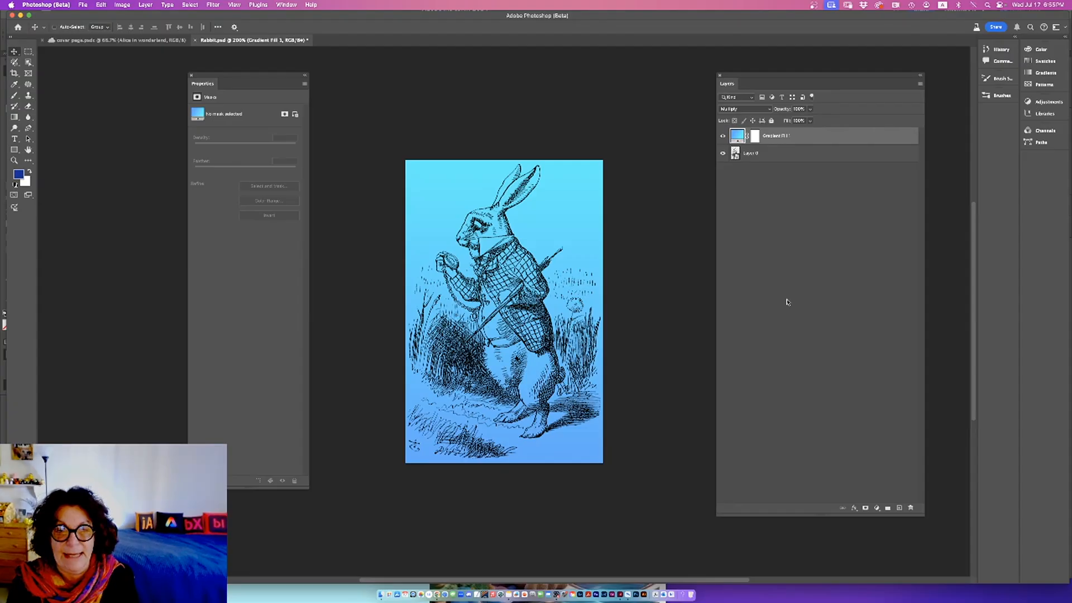
key("super+s")
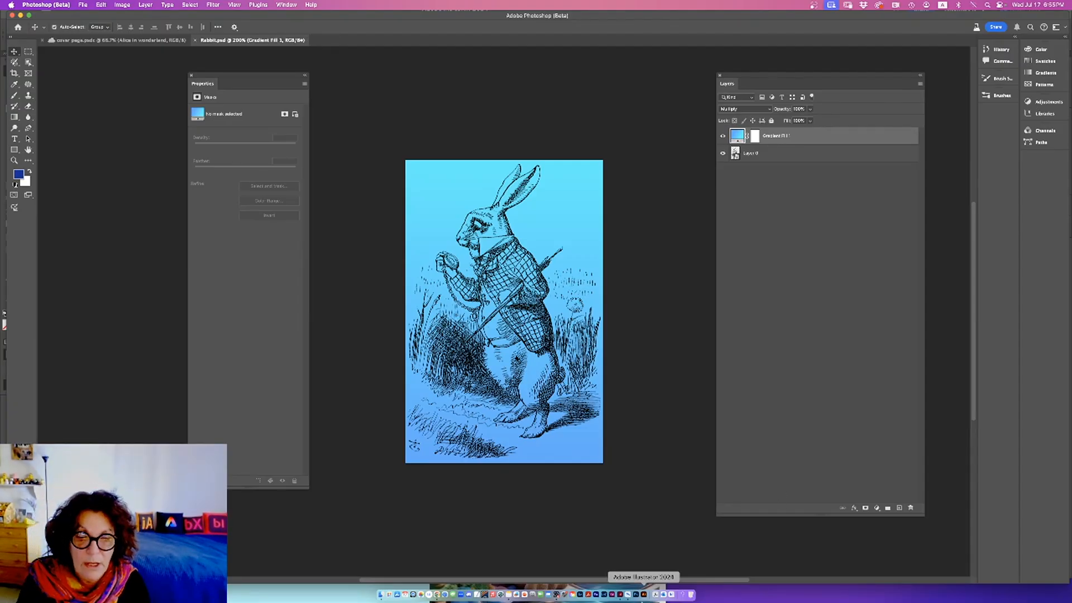
left_click(619, 595)
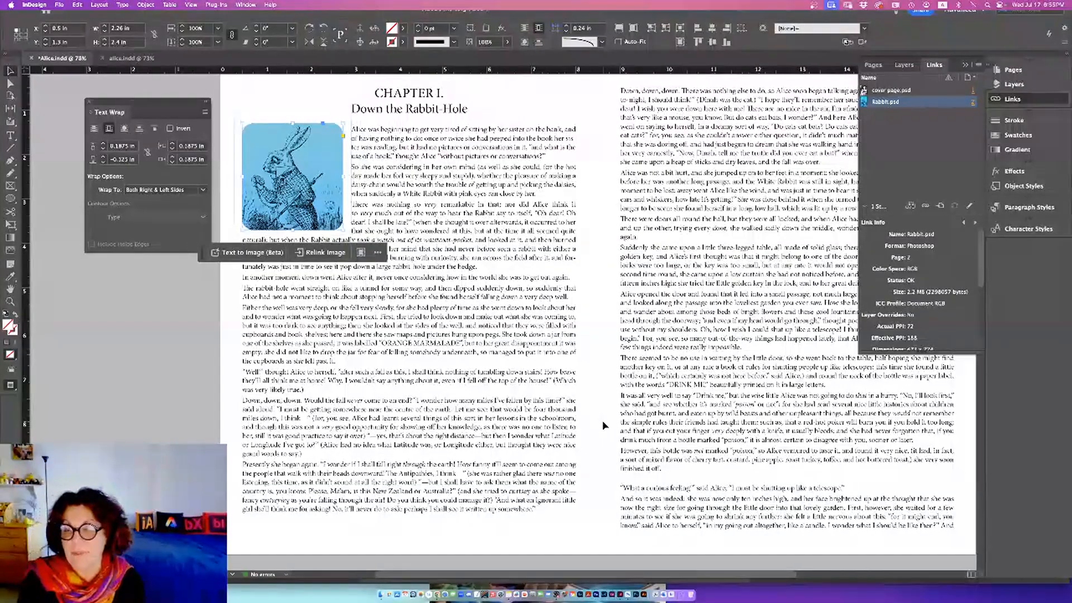
Hide the gradient fill layer of Rabbit.psd in Photoshop, and switch to InDesign to update its modified link.
left_click(629, 596)
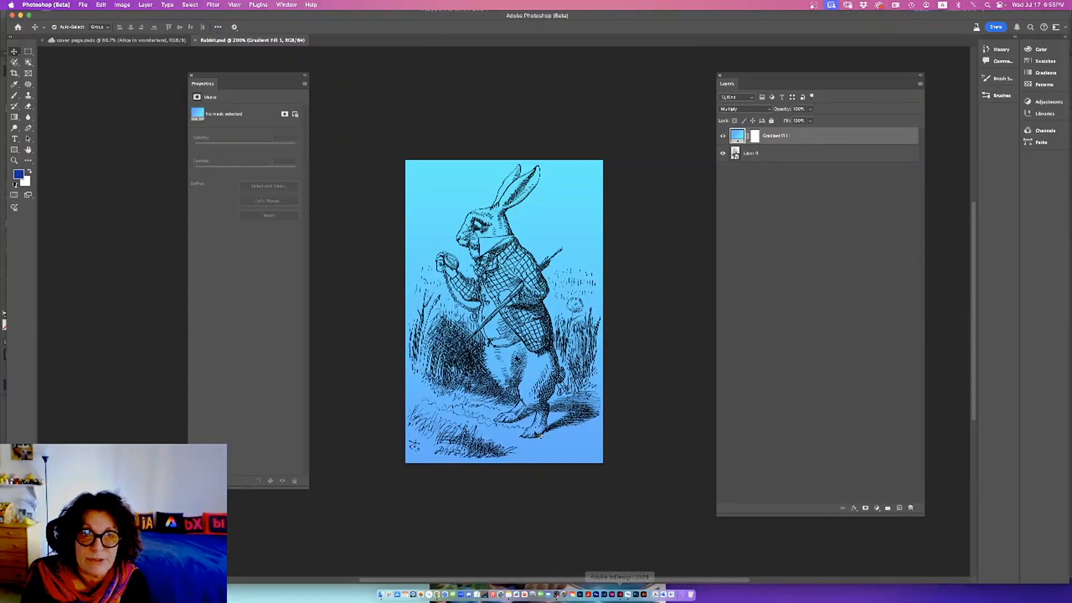
left_click(724, 136)
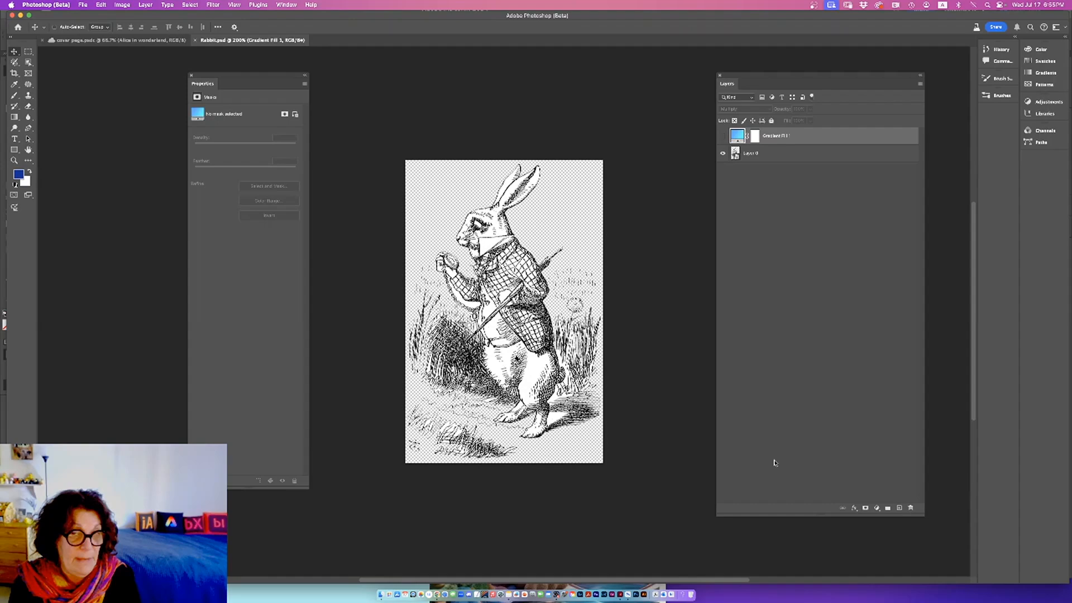
left_click(620, 596)
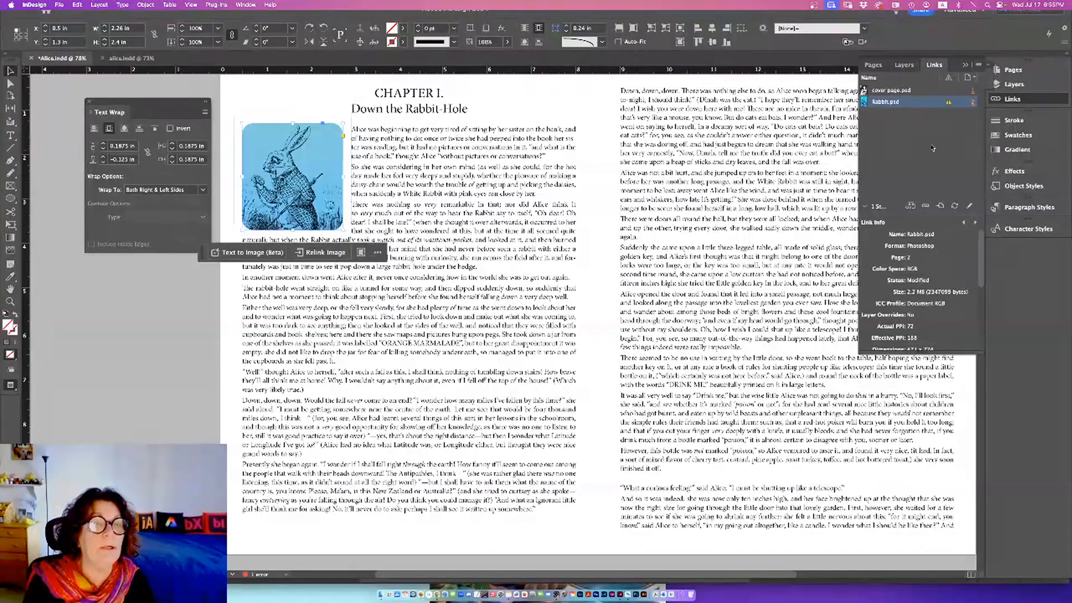
left_click(949, 102)
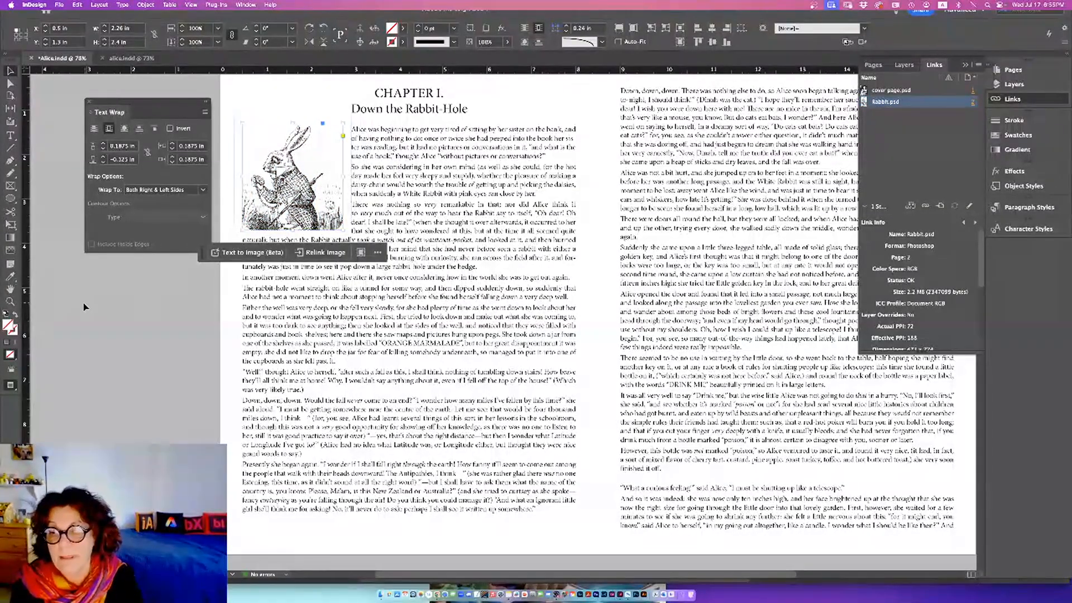
Fill the rabbit image's frame with the blue colour 004ce3.
double_click(12, 327)
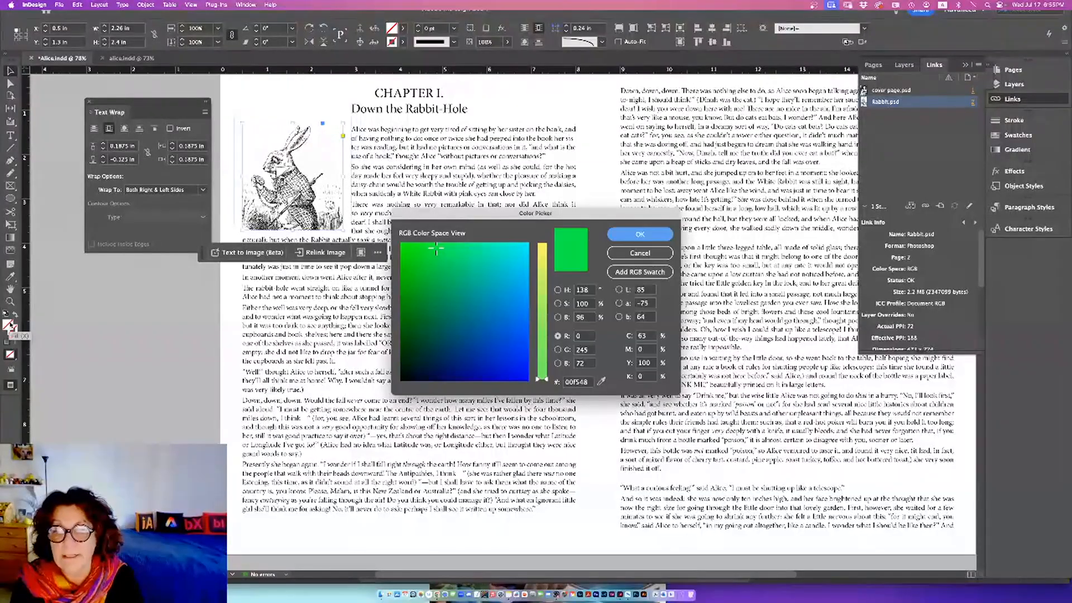
left_click(514, 339)
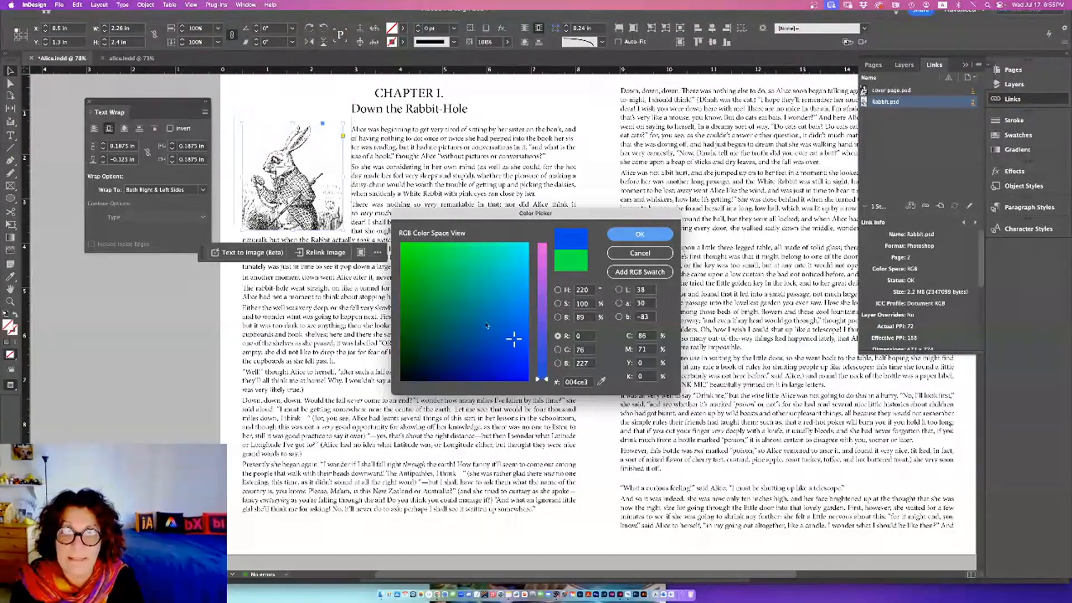
left_click(639, 234)
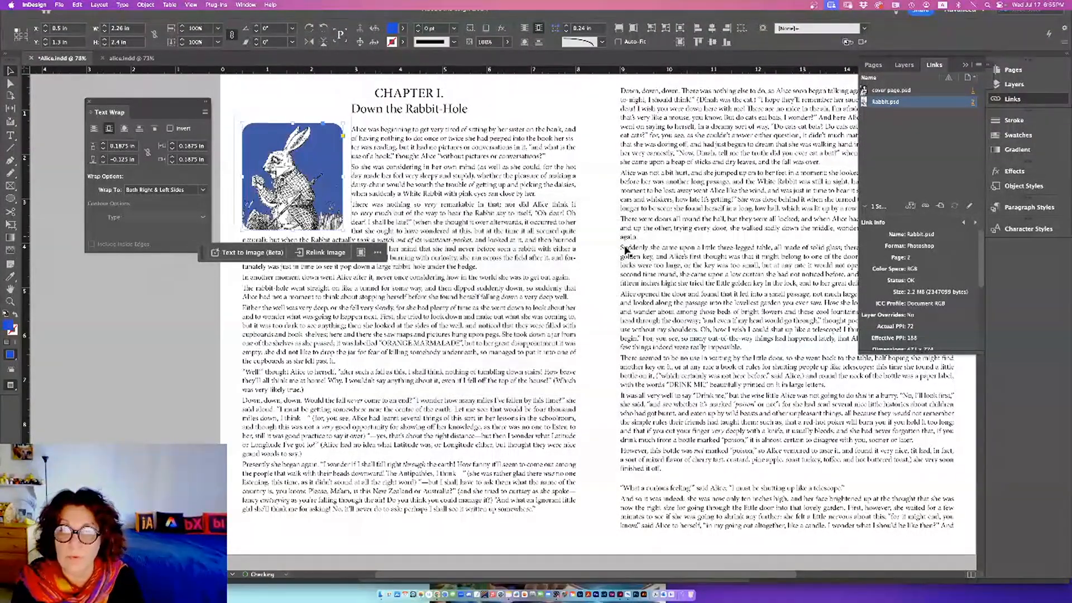
Set the rabbit graphic's transparency blending mode to Multiply in its Effects settings, with the preview turned on.
left_click(295, 180)
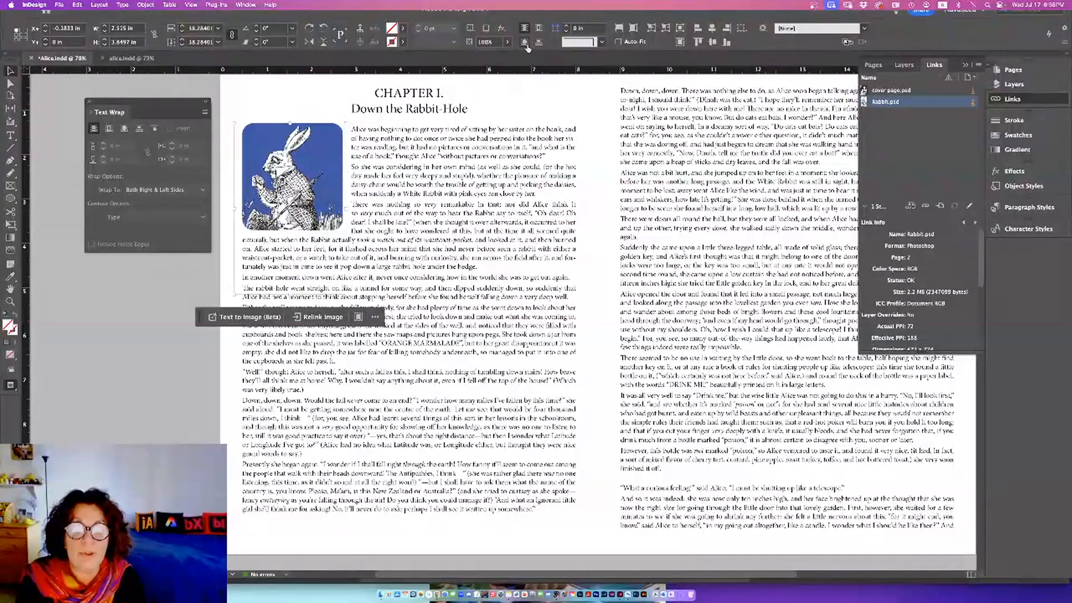
left_click(505, 31)
left_click(530, 35)
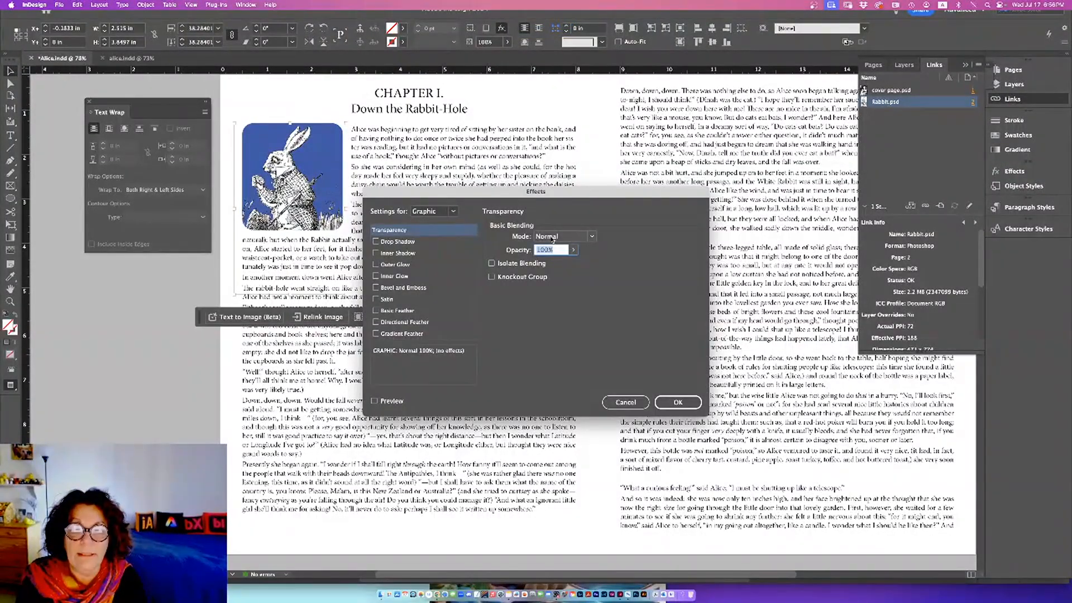
left_click(553, 237)
left_click(558, 266)
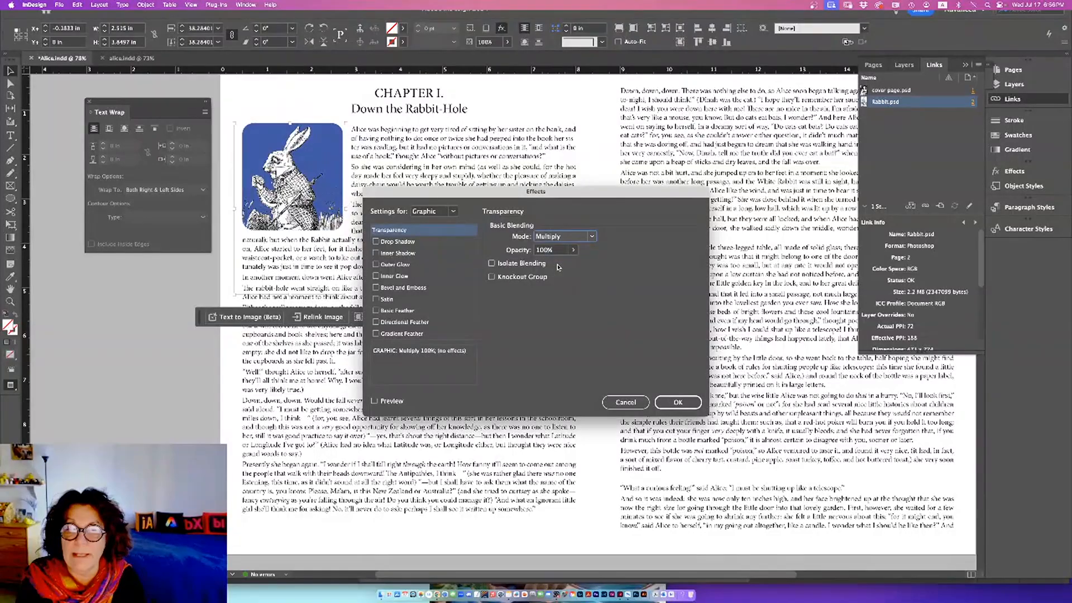
left_click(379, 401)
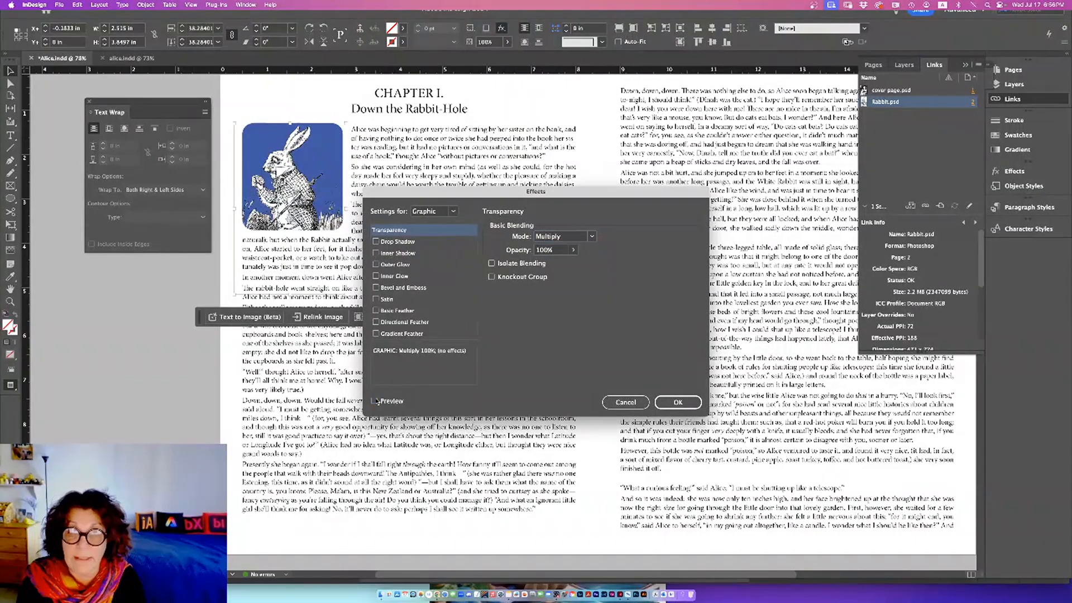
Try the Overlay blending mode on the rabbit graphic and switch it back to Multiply.
left_click(556, 238)
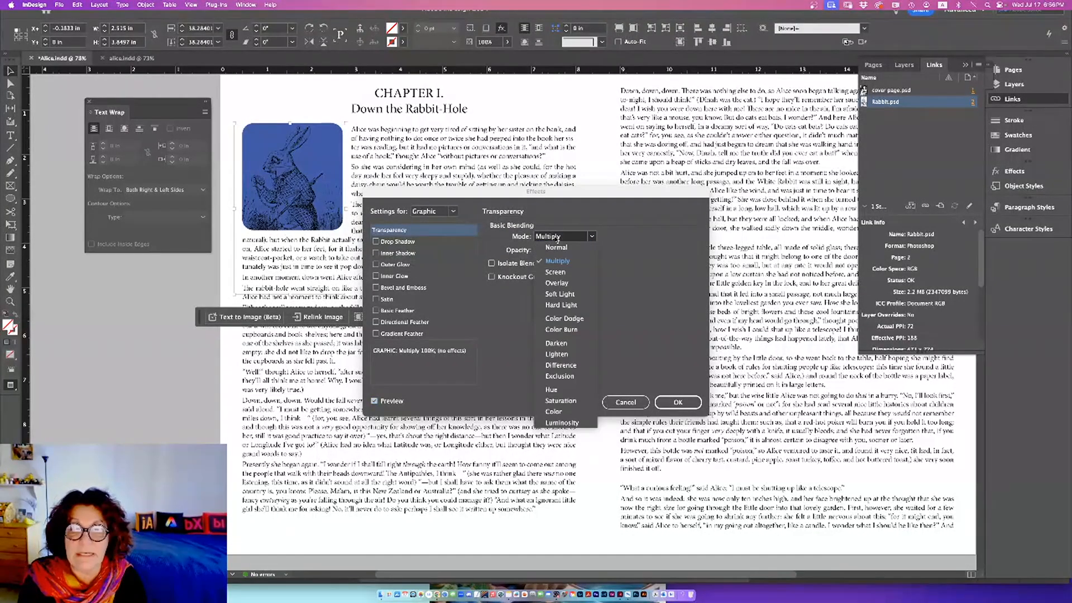
left_click(558, 283)
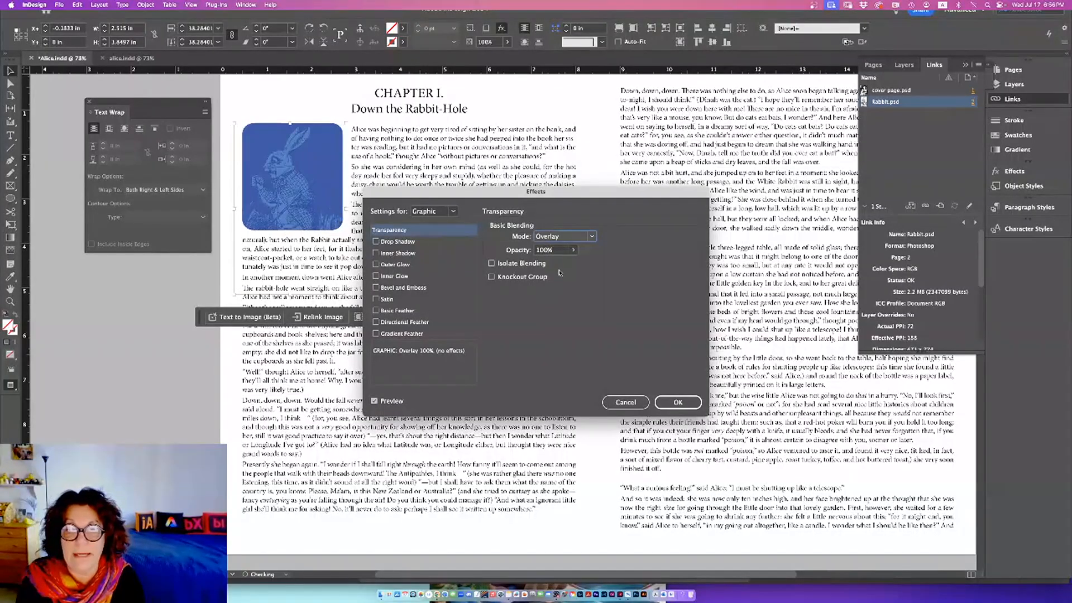
left_click(558, 237)
left_click(561, 261)
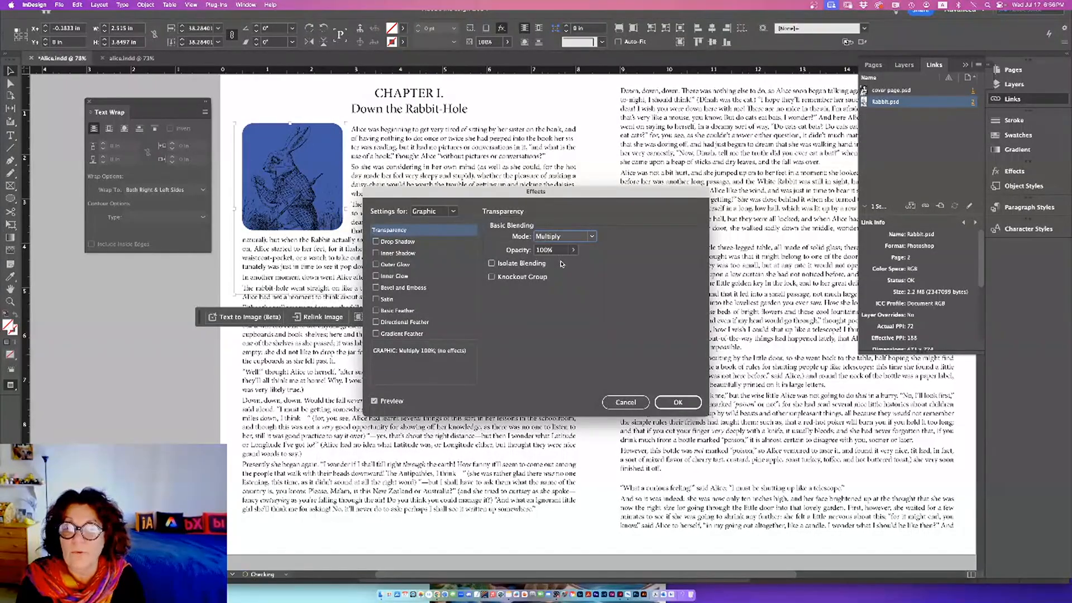
Set the rabbit graphic's blending mode to Screen and apply the effect.
left_click(567, 235)
left_click(568, 270)
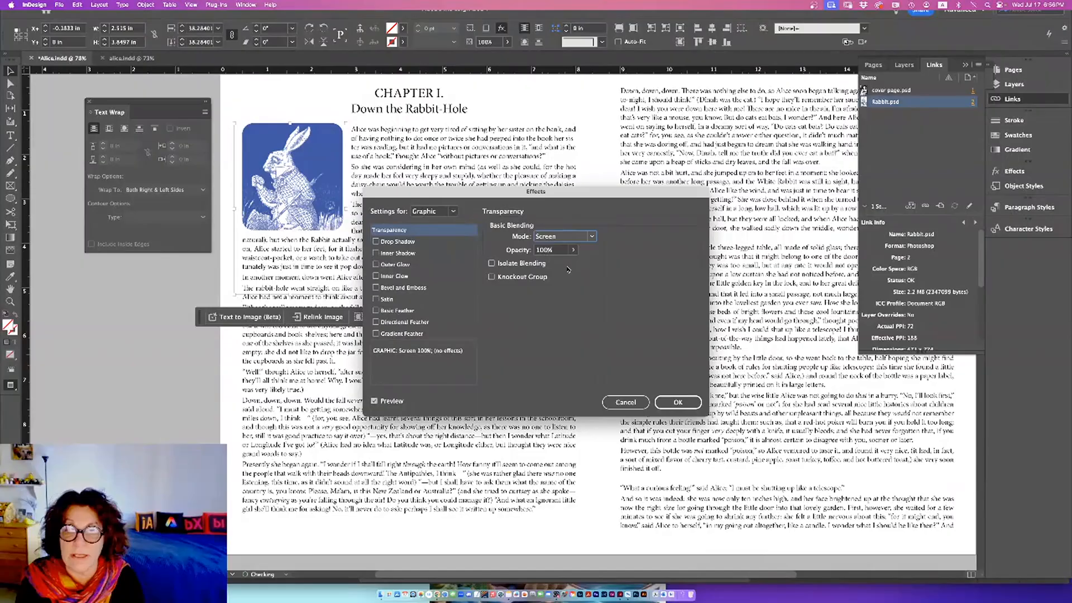
left_click(671, 402)
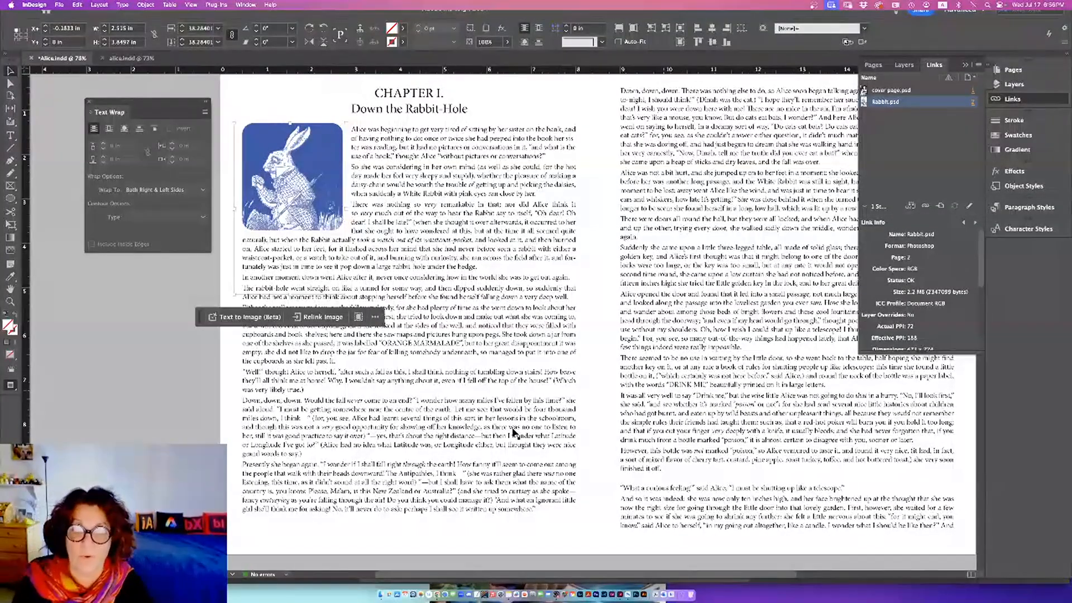
Place Rabbit.jpg with its default import options in the lower-right corner of the chapter's first page, about 2.26 by 3.46 in.
left_click(174, 408)
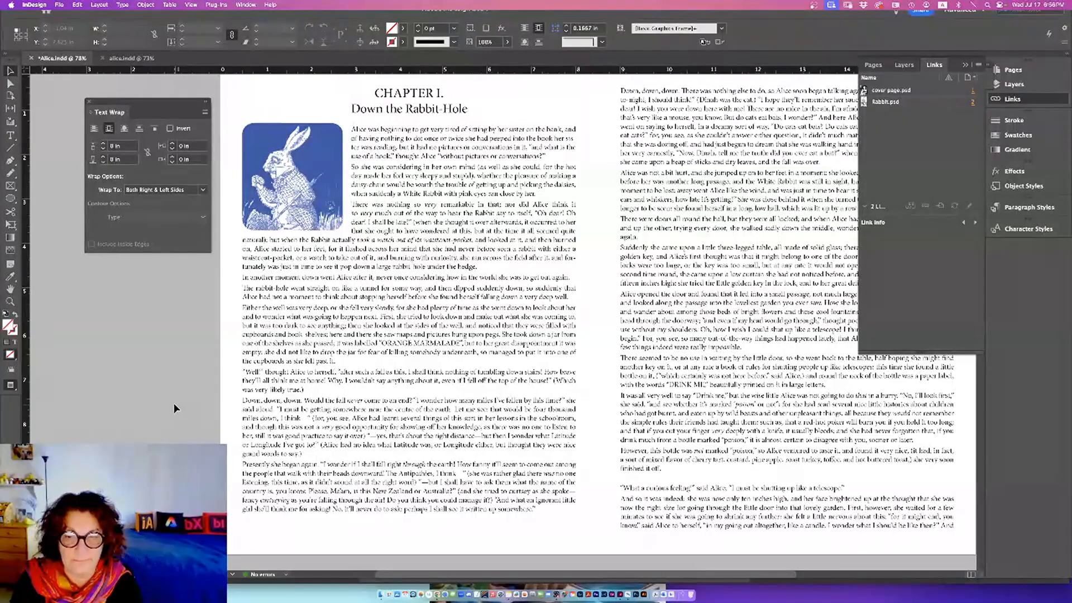
key("super+d")
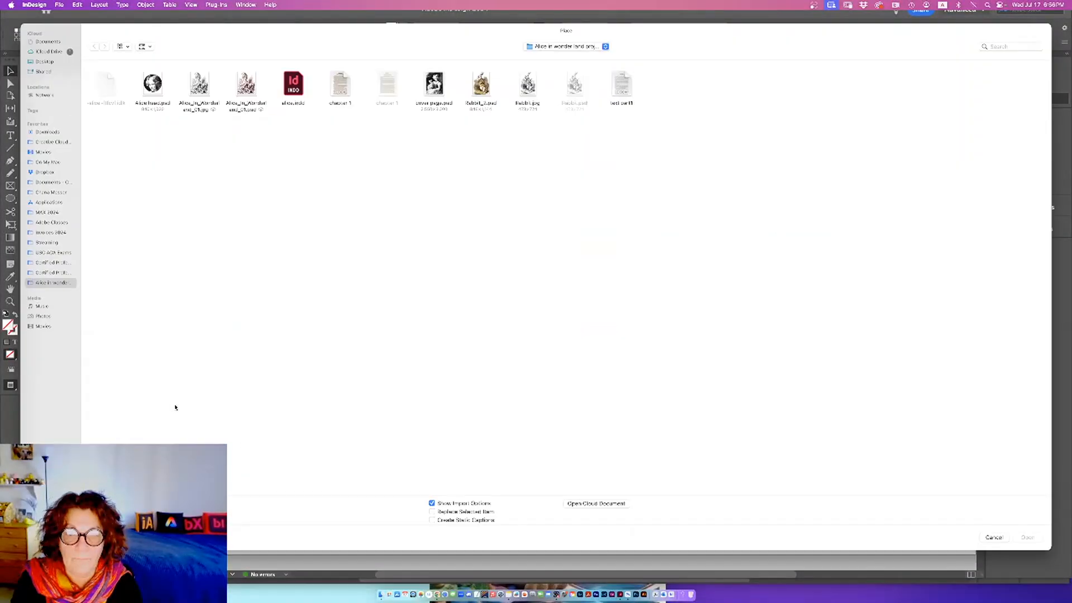
left_click(529, 91)
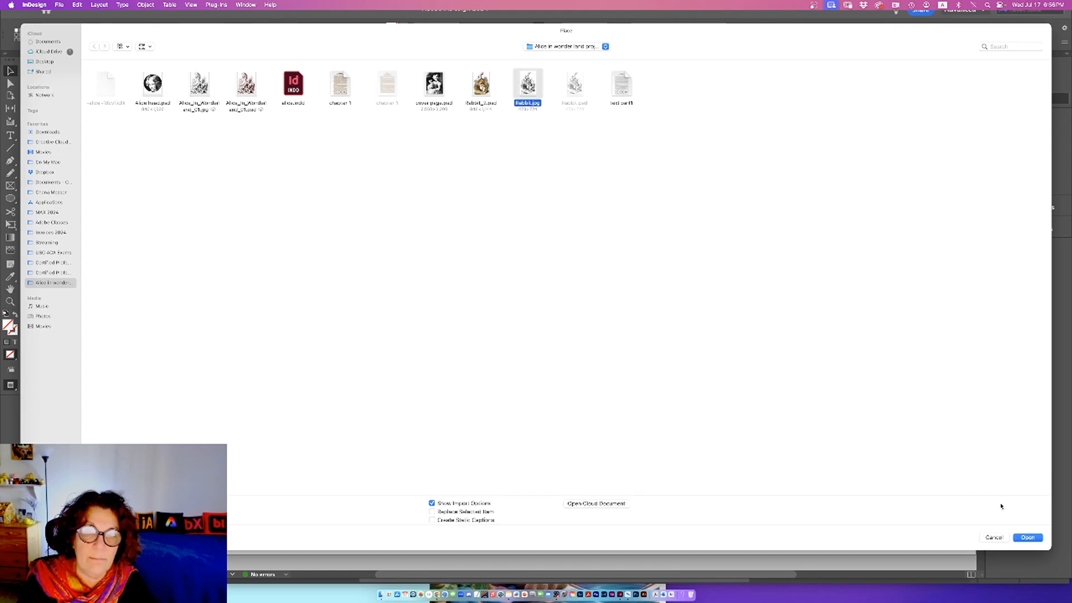
left_click(1028, 537)
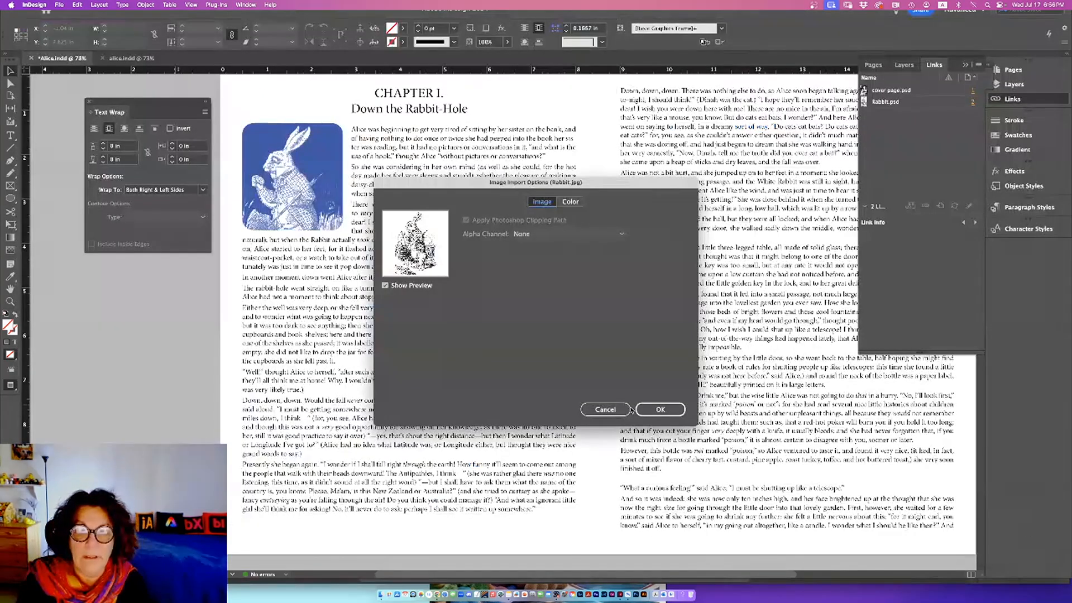
left_click(660, 410)
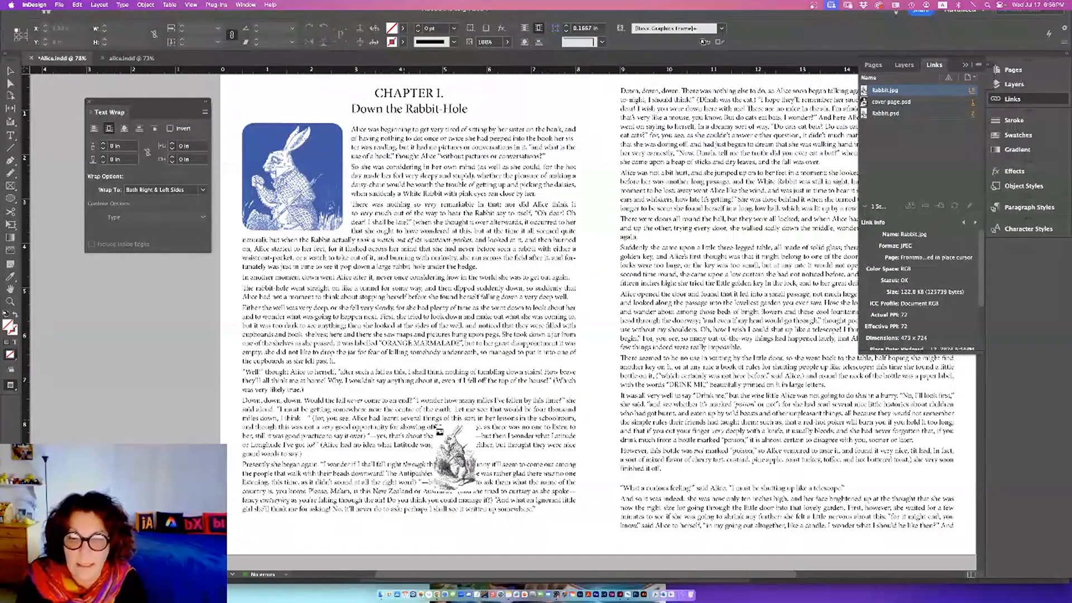
left_click_drag(460, 435, 553, 460)
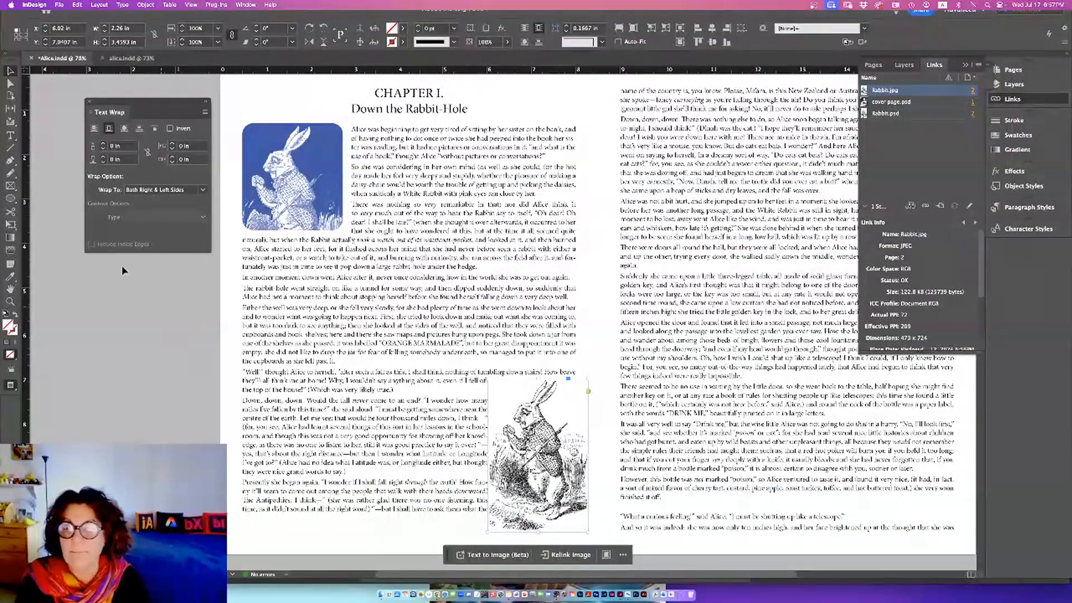
Wrap the text around the JPG rabbit's object shape on both right and left sides, with the Bounding Box contour type.
left_click(125, 130)
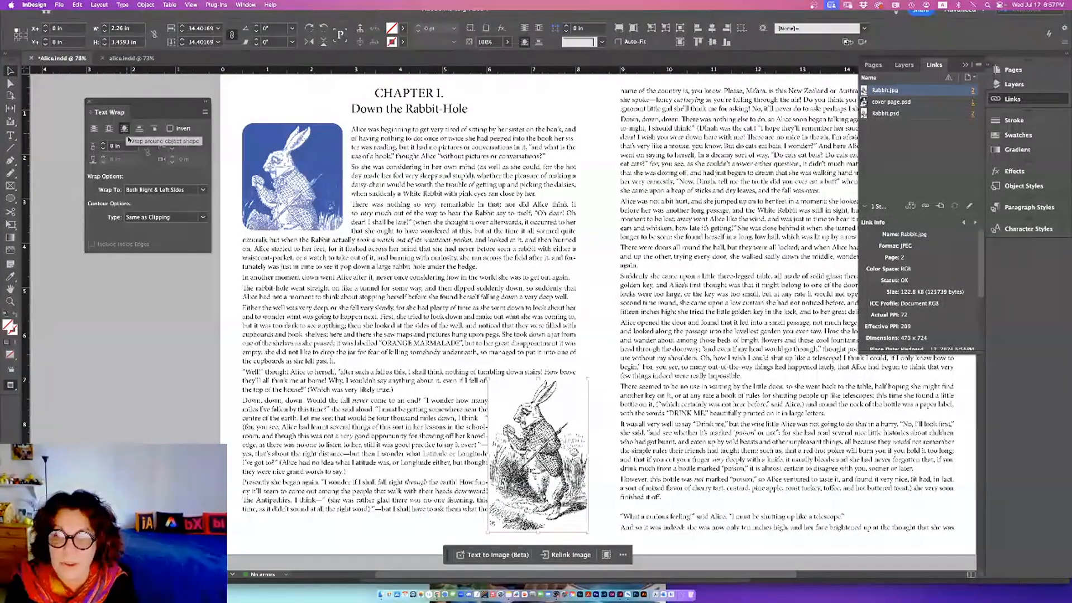
left_click(143, 192)
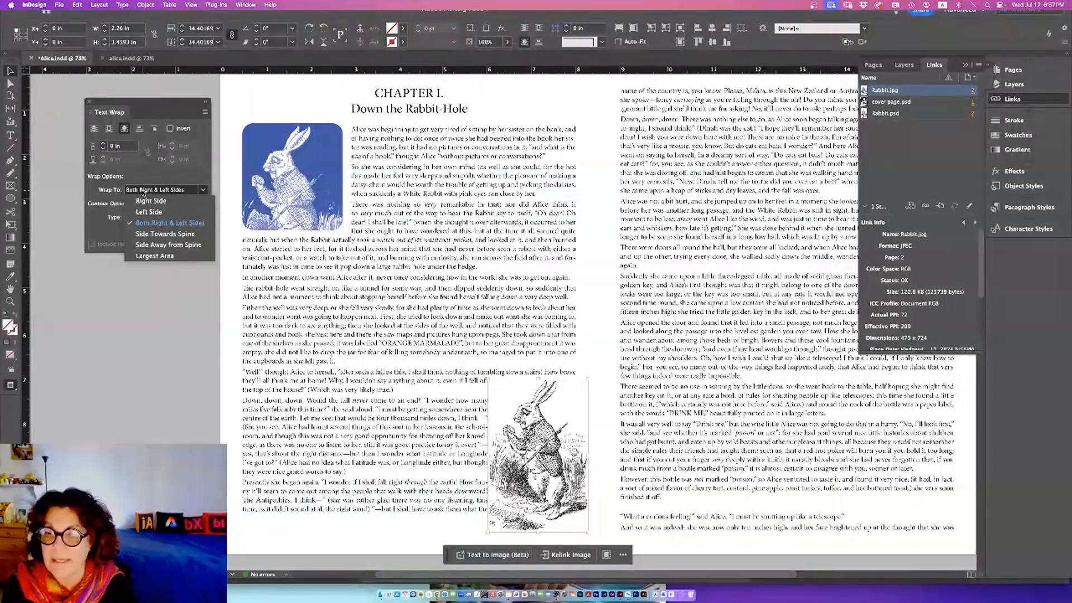
left_click(154, 223)
left_click(151, 219)
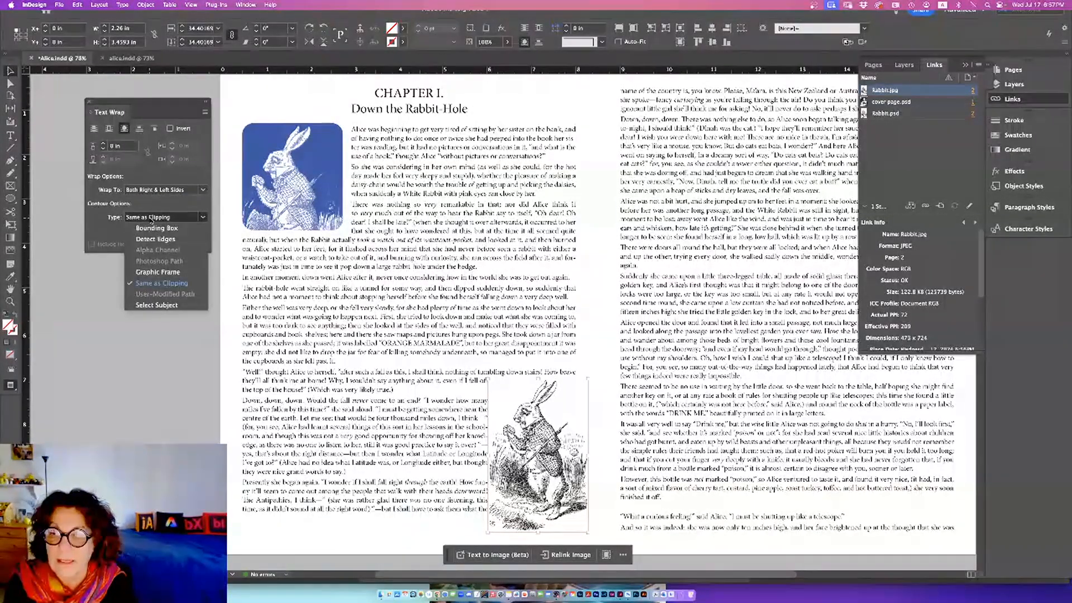
left_click(153, 229)
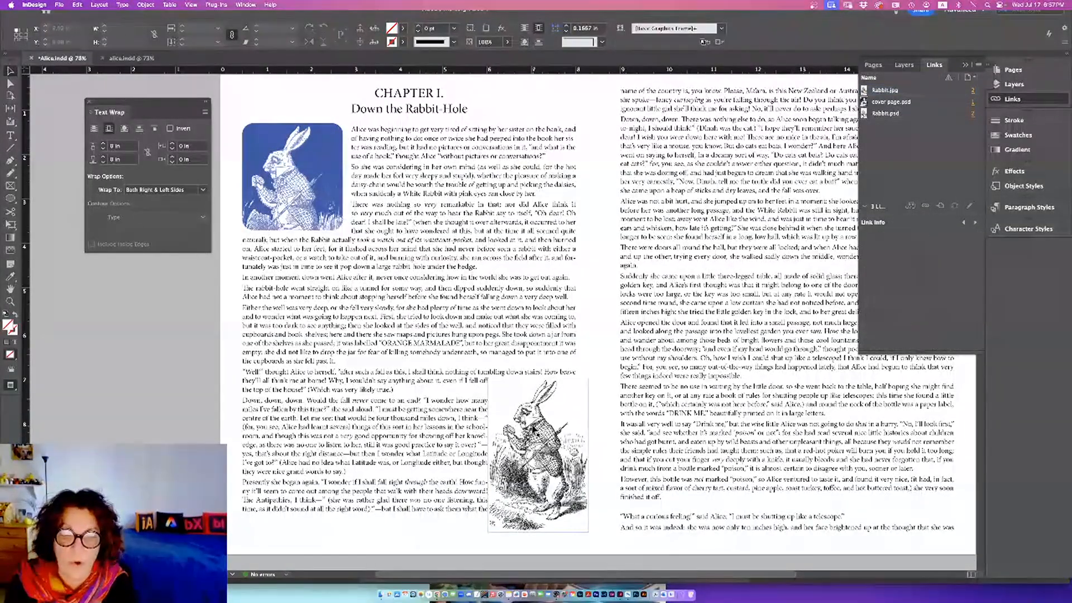
Try the Detect Edges contour type for the JPG rabbit's text wrap.
left_click(532, 450)
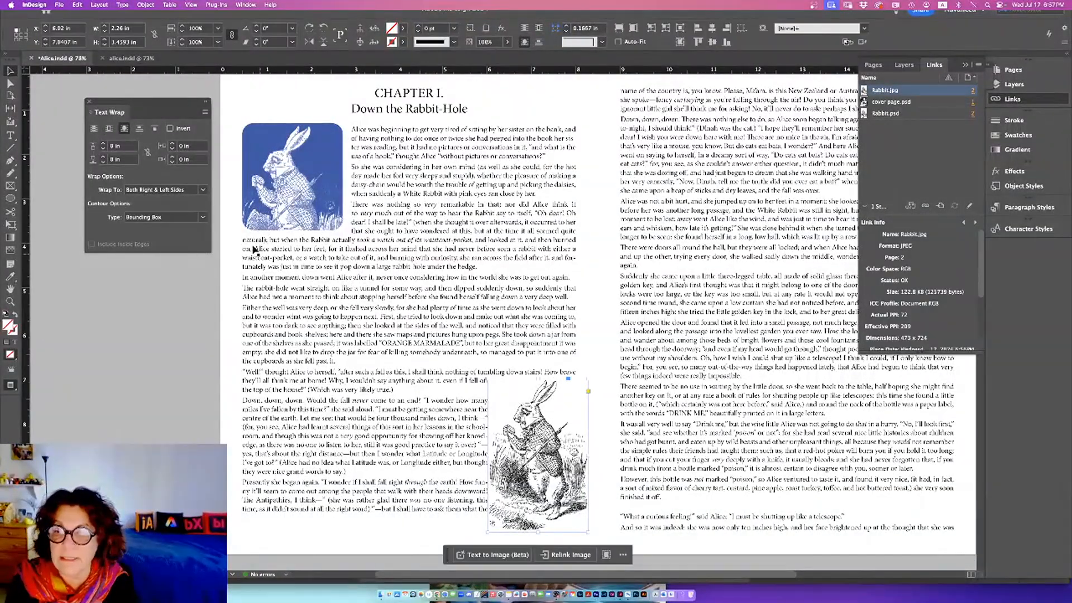
left_click(156, 218)
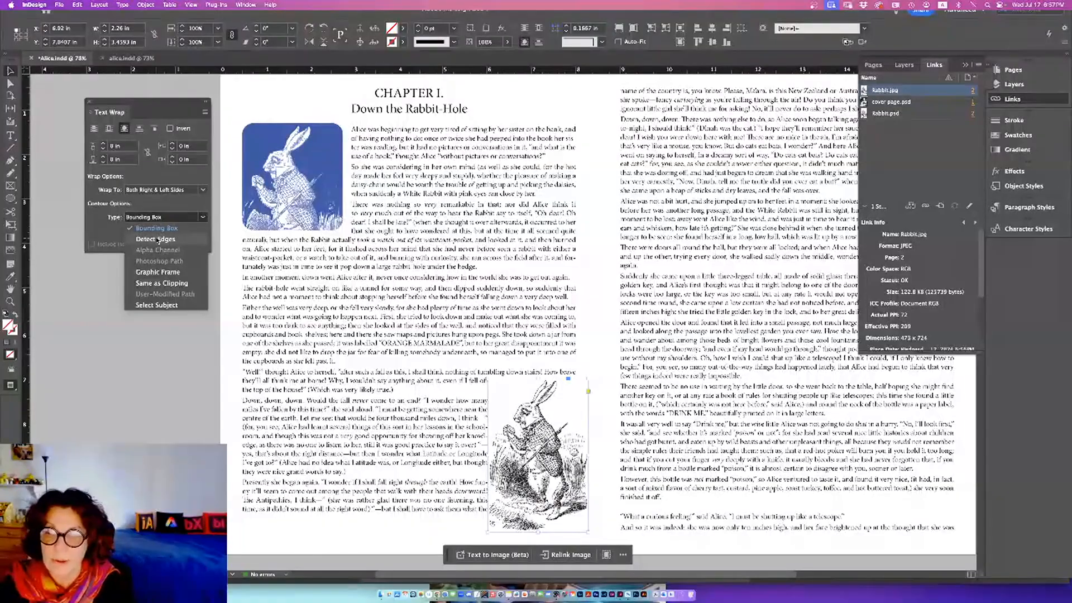
left_click(159, 240)
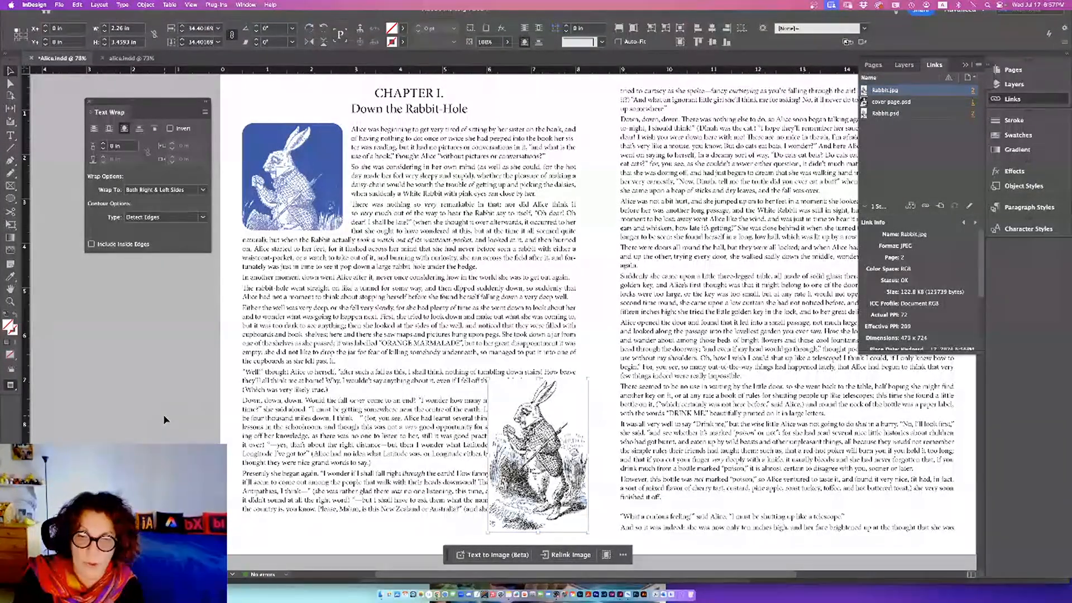
left_click(540, 430)
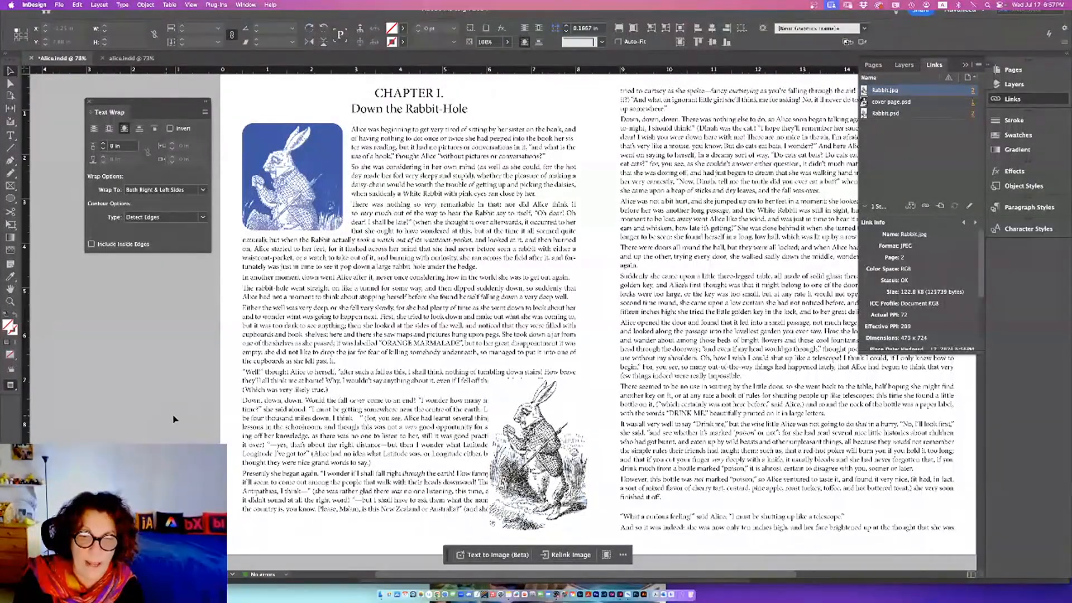
Delete the JPG rabbit and place Rabbit.psd in the same corner of the page, about 1.97 by 3 in.
left_click(539, 430)
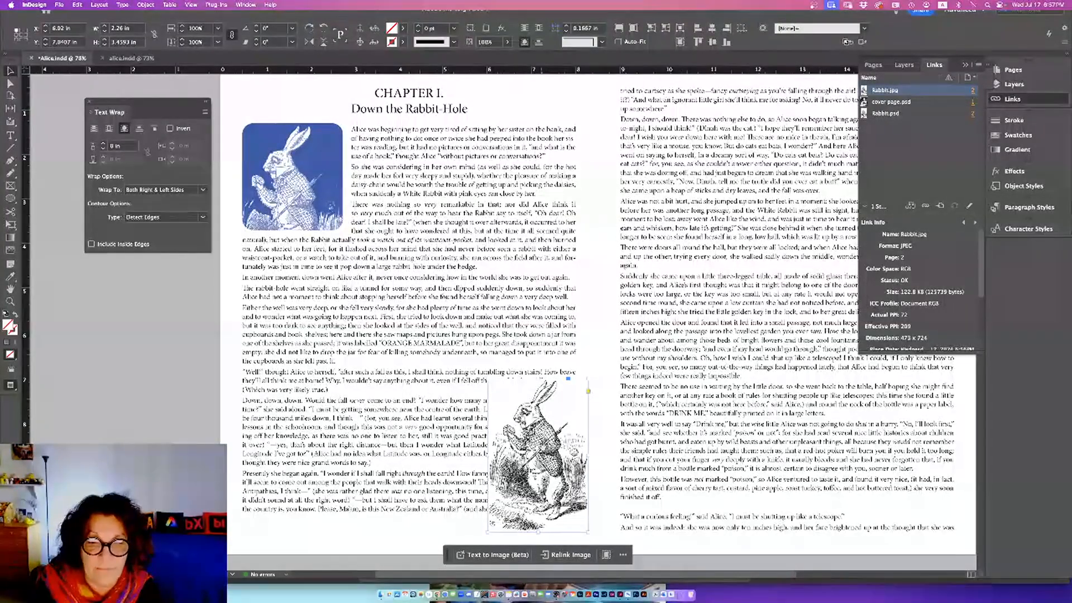
key("Delete")
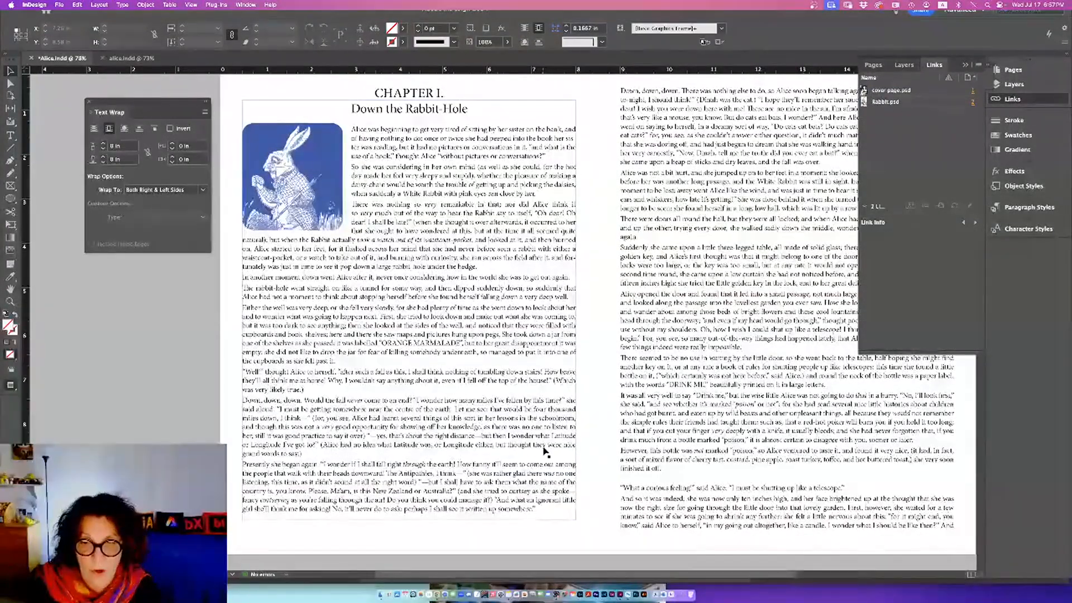
key("super+d")
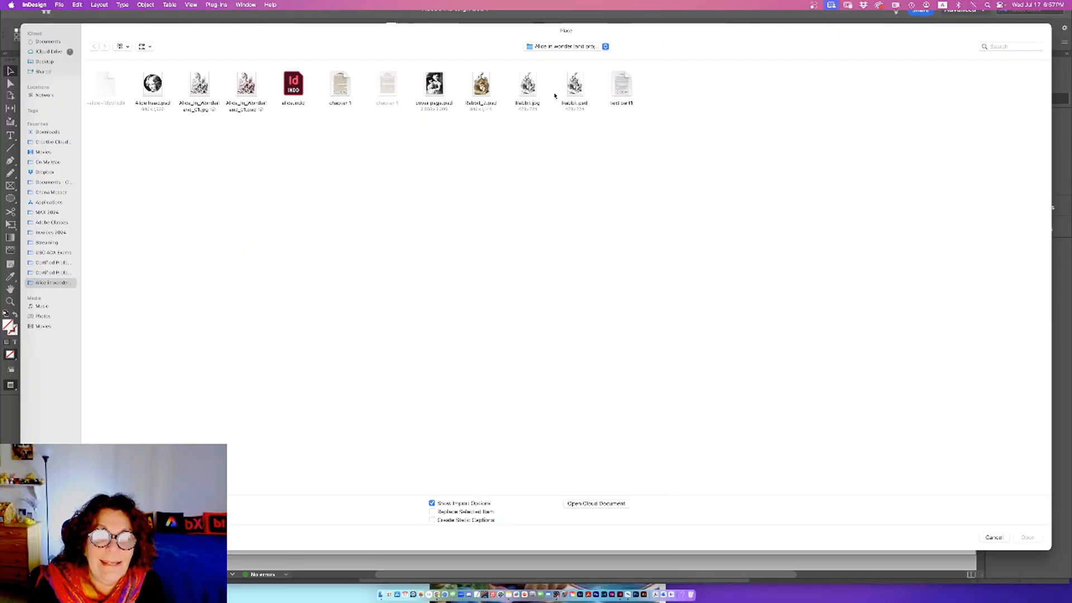
left_click(575, 85)
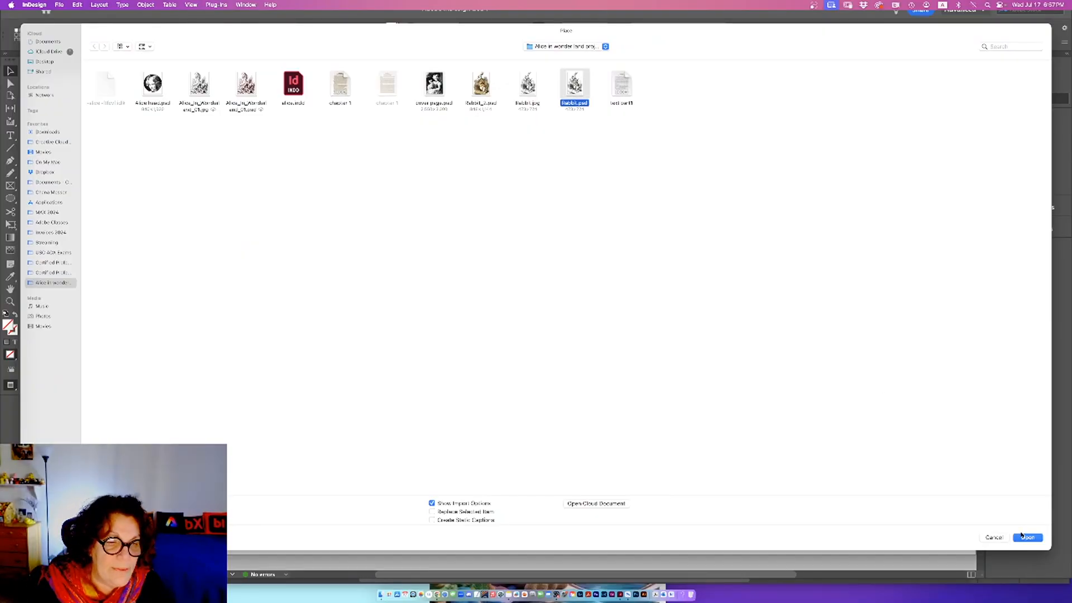
left_click(1026, 537)
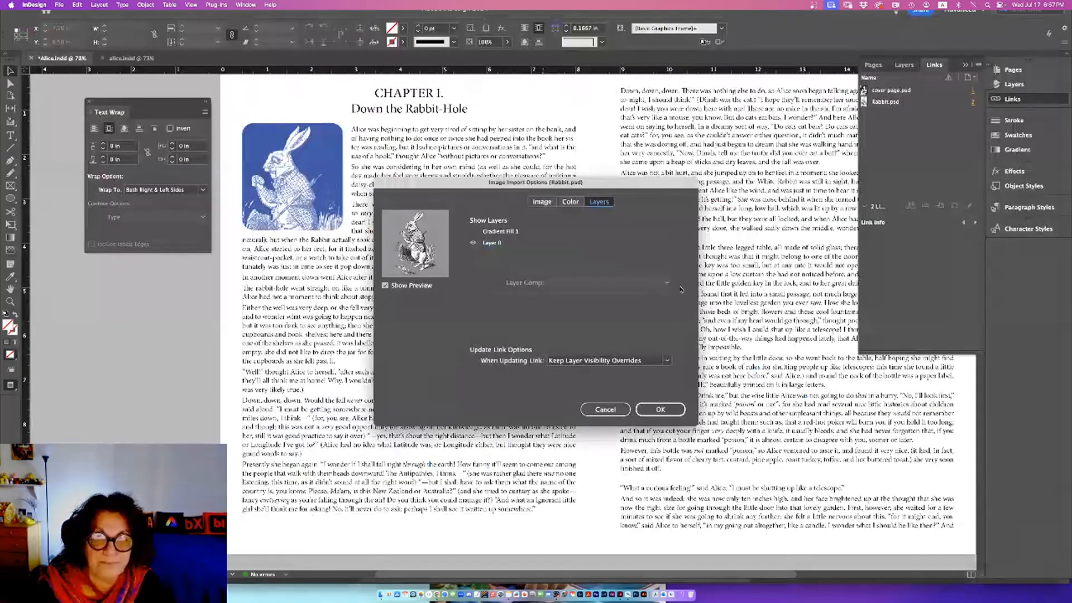
left_click(651, 409)
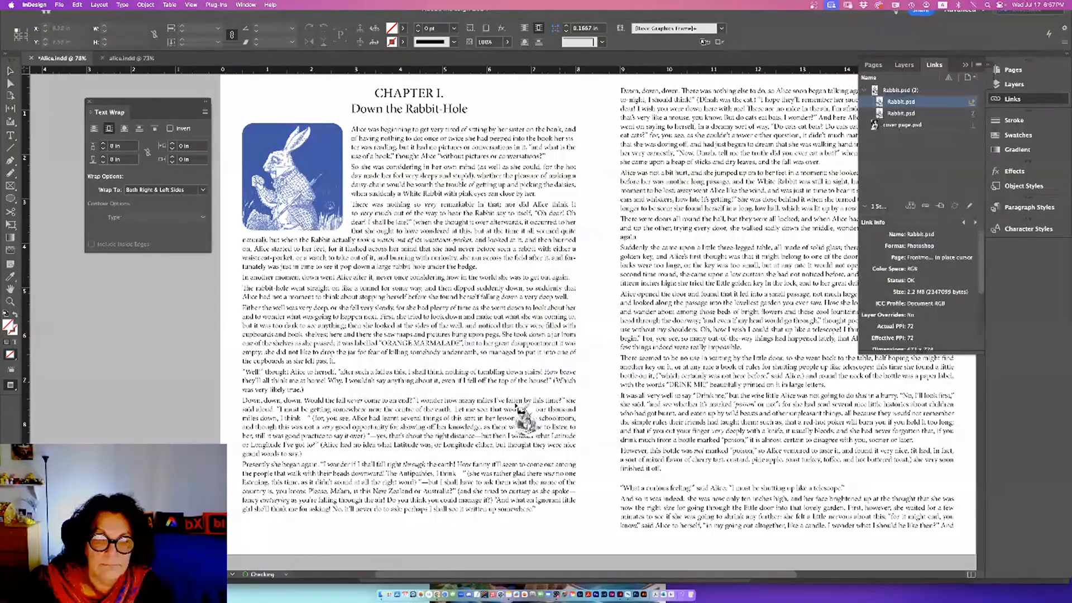
left_click_drag(490, 382, 581, 509)
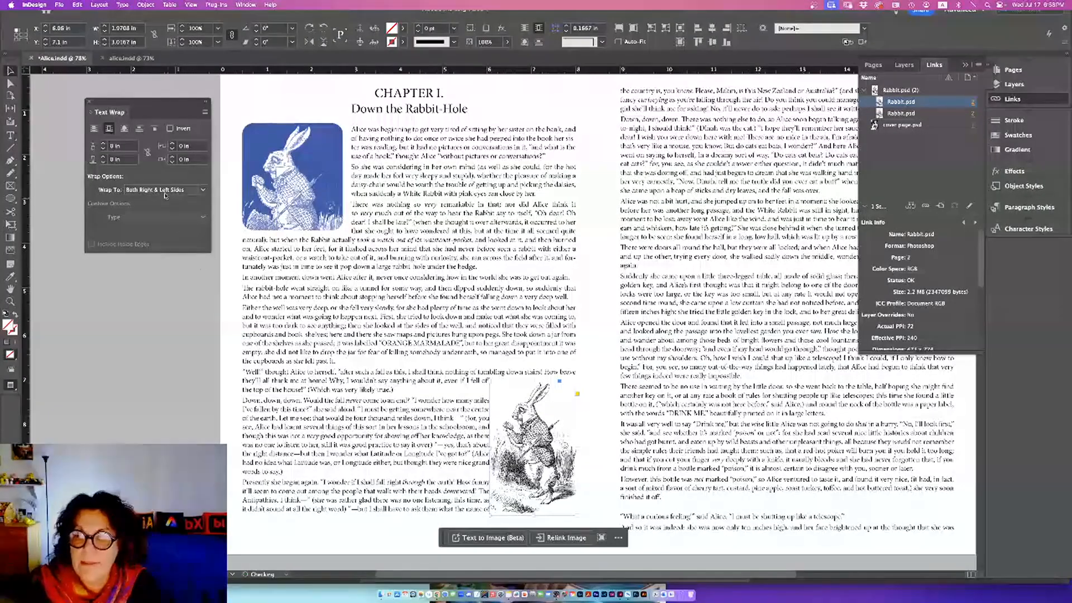
Wrap the text around the lower PSD rabbit's object shape, using the Alpha Channel contour type.
left_click(124, 129)
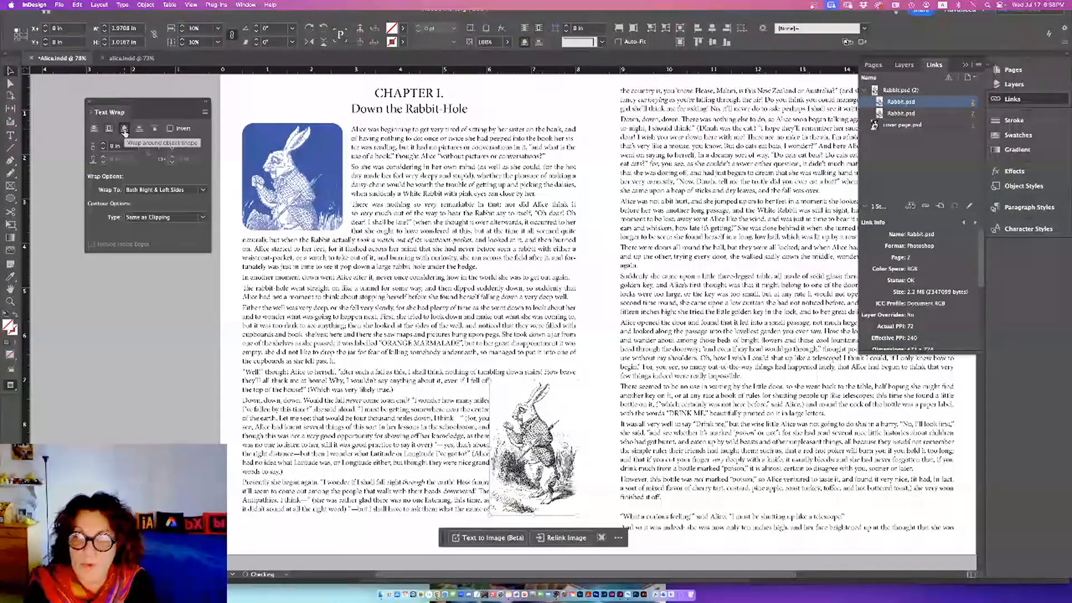
left_click(142, 219)
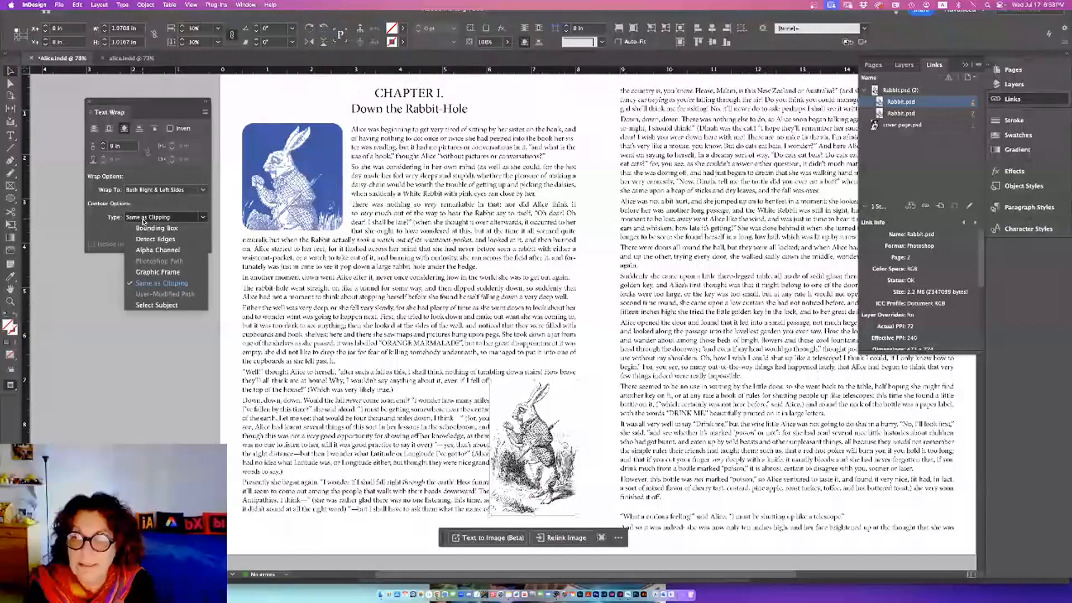
left_click(144, 251)
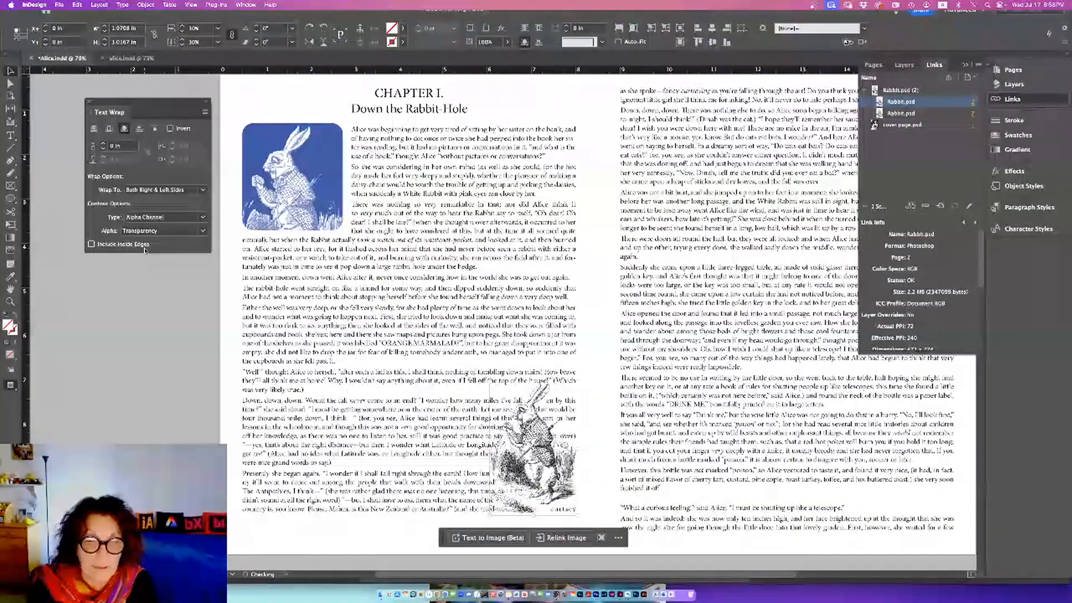
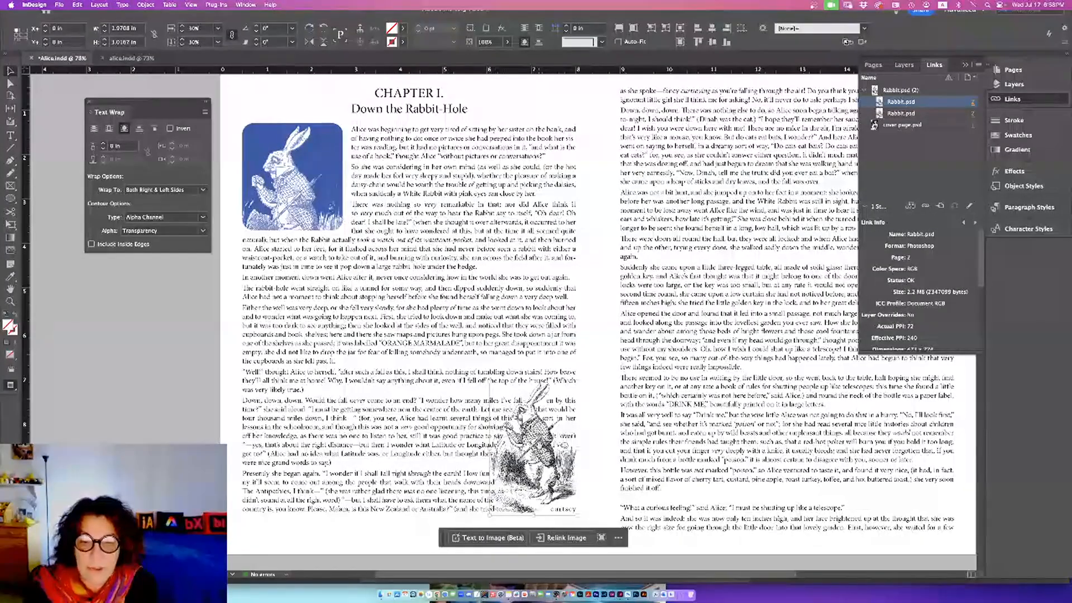
Set the text wrap contour type of the lower rabbit image to Detect Edges.
left_click(172, 217)
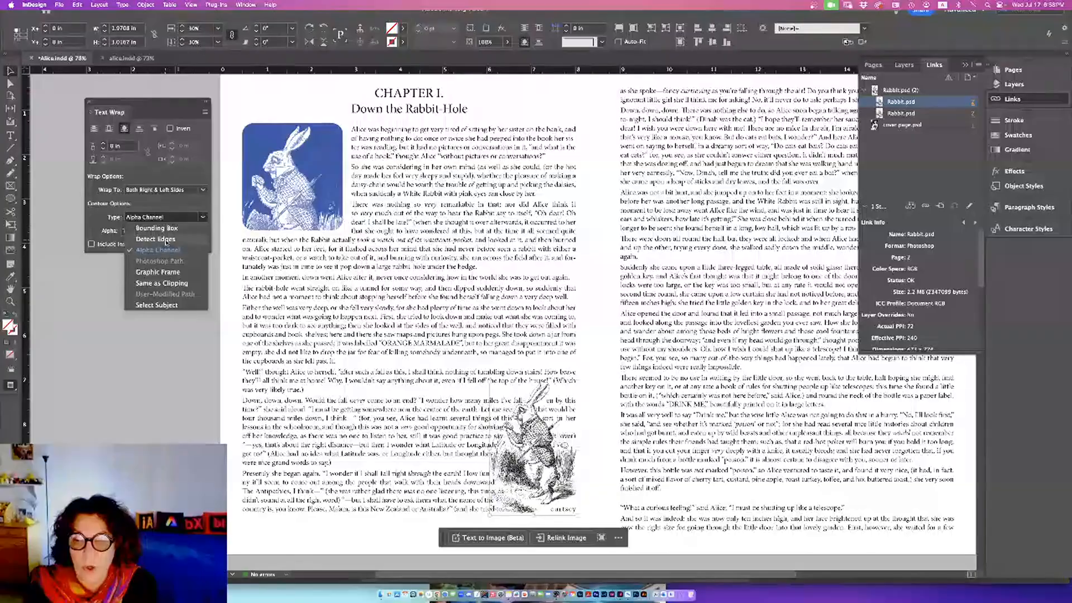
left_click(166, 241)
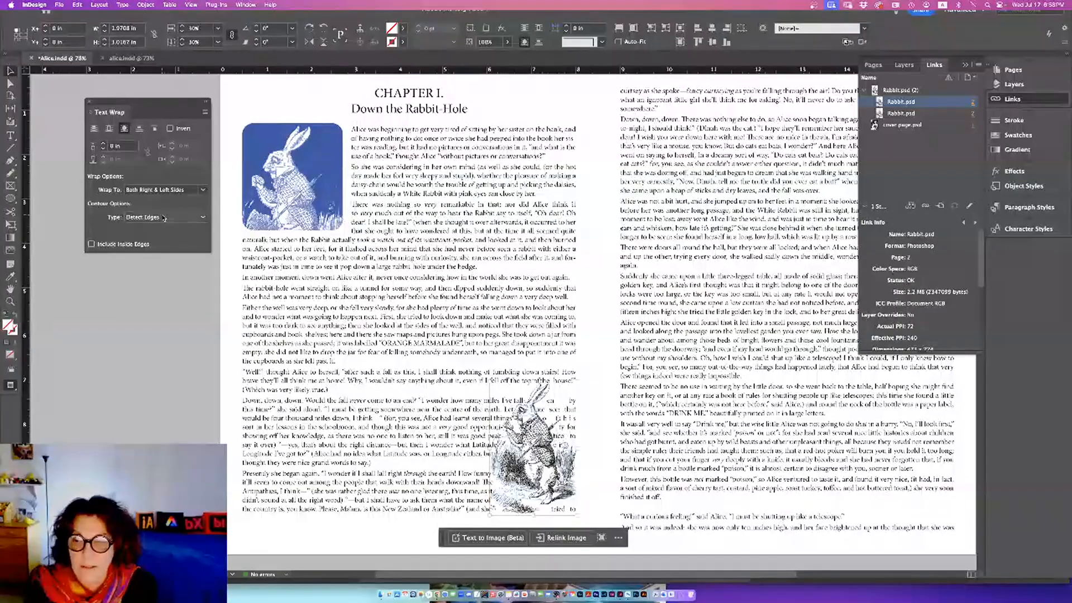
left_click(164, 218)
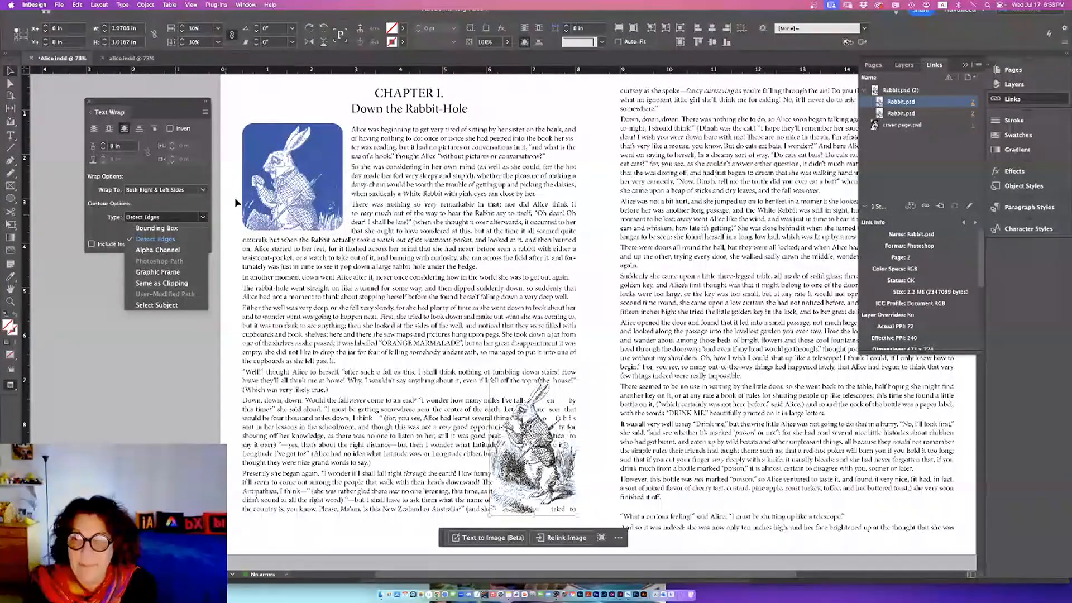
left_click(264, 104)
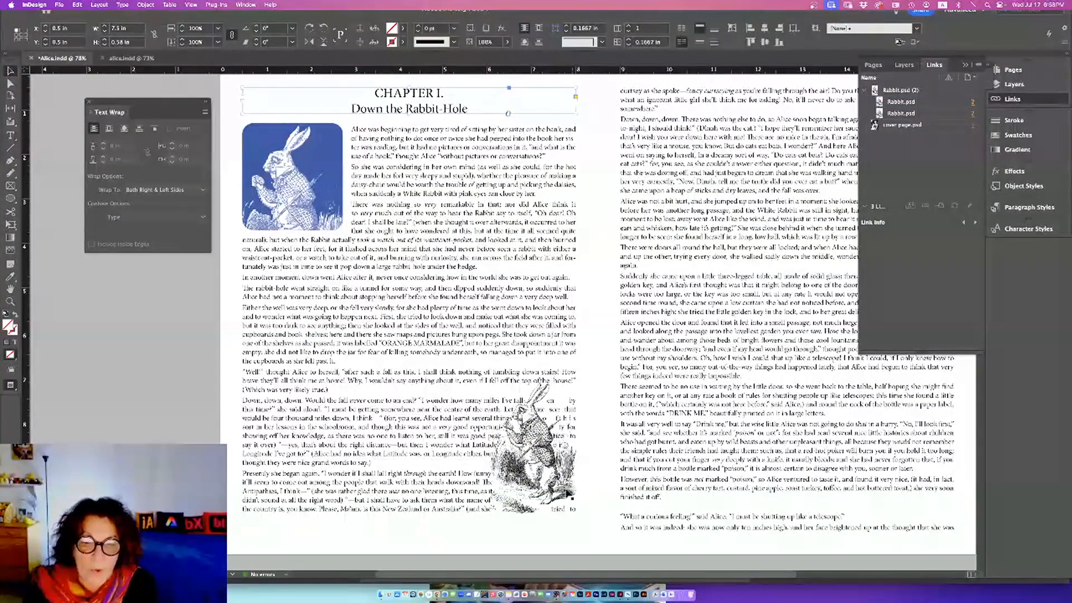
Set the lower rabbit image's clipping path type to Alpha Channel using Transparency, with preview enabled and the image unobstructed by the dialog.
left_click(561, 491)
left_click(141, 4)
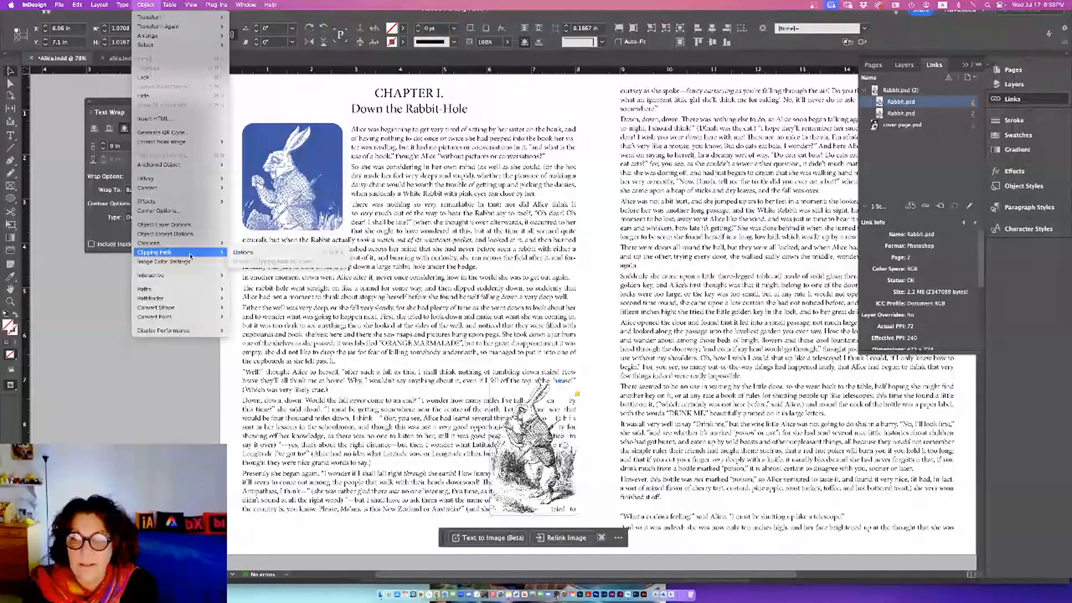
left_click(262, 253)
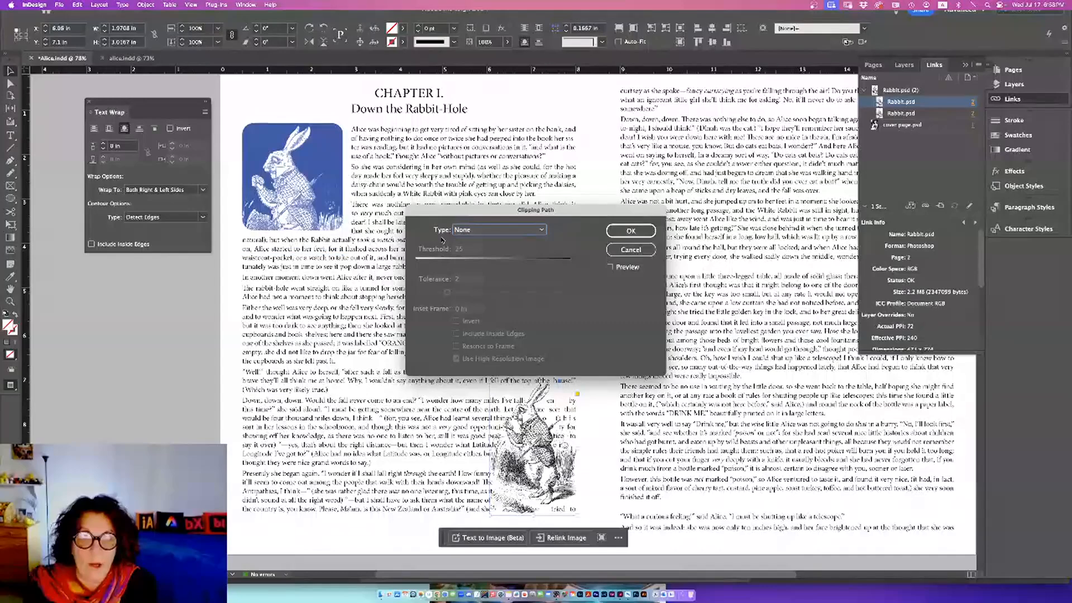
left_click(469, 230)
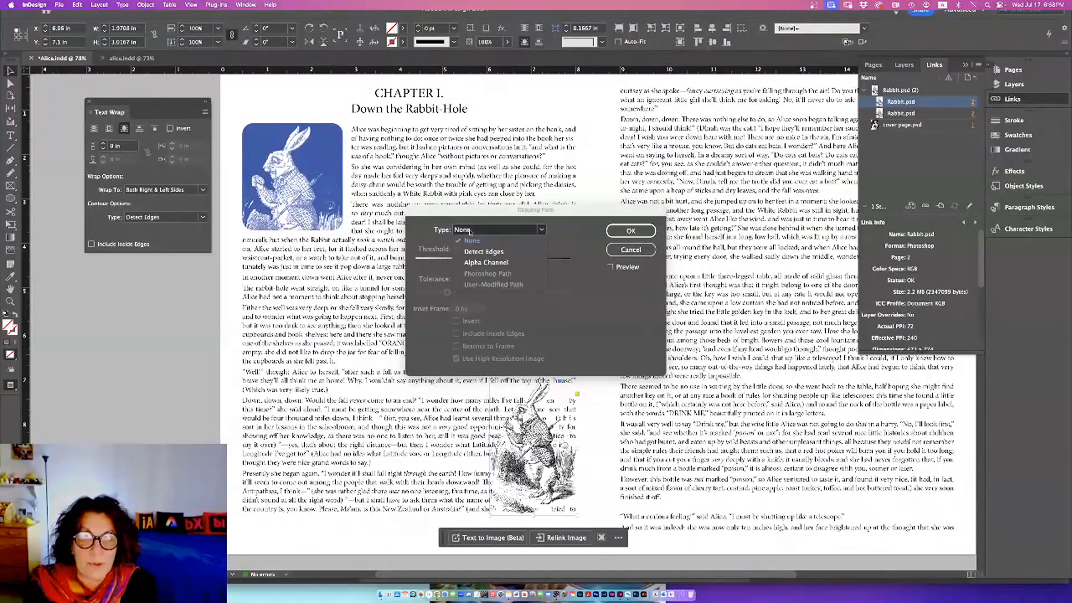
left_click(479, 262)
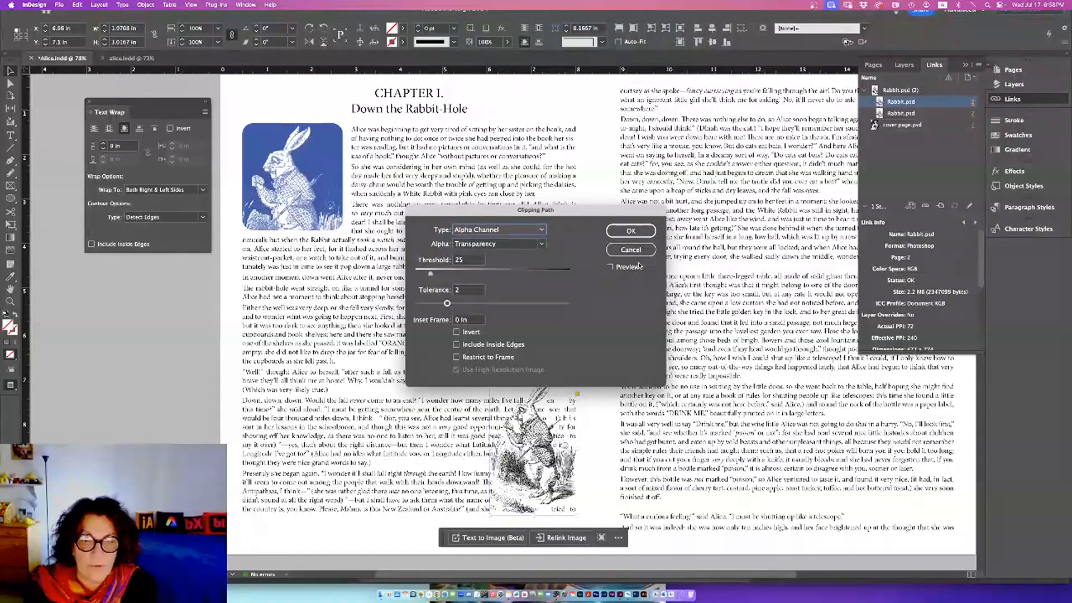
left_click(610, 268)
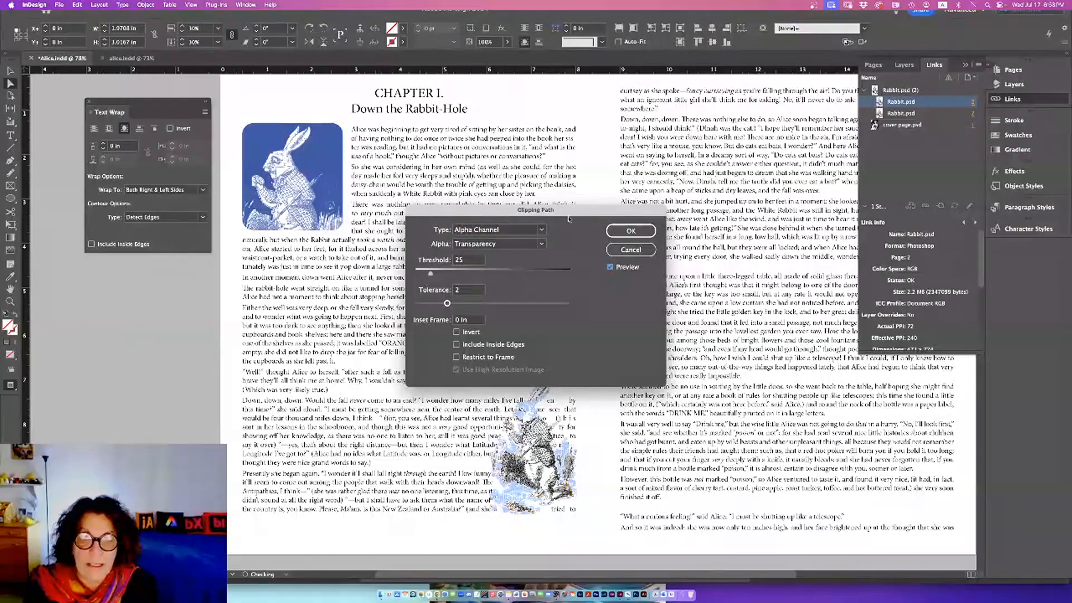
left_click_drag(565, 212, 581, 148)
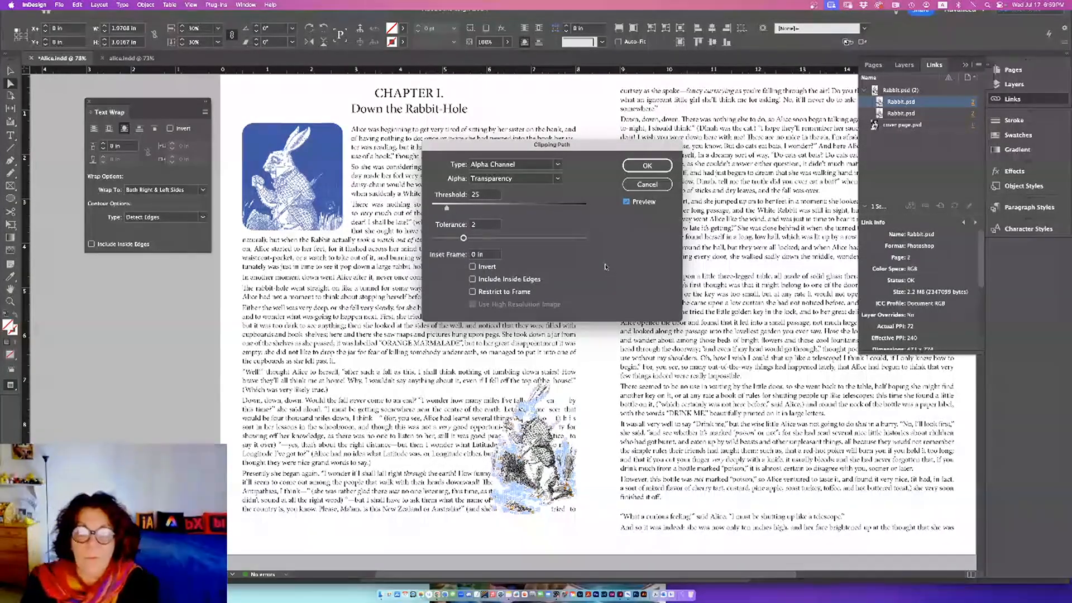
Set the clipping path threshold to 42 and tolerance to 2.434, include inside edges, restrict to frame, and apply it.
left_click_drag(447, 210, 470, 239)
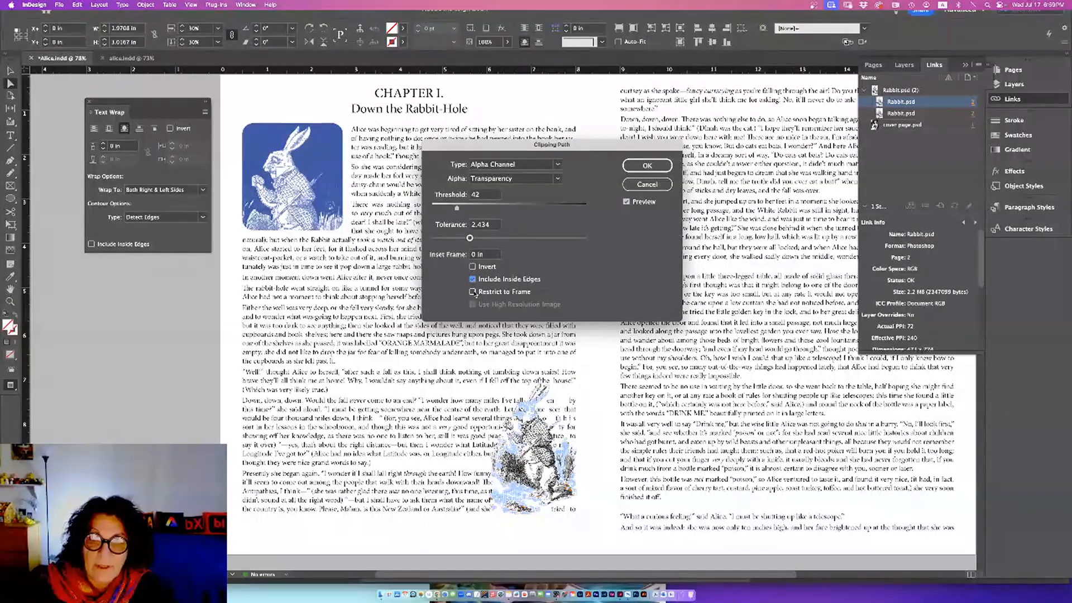
left_click(473, 292)
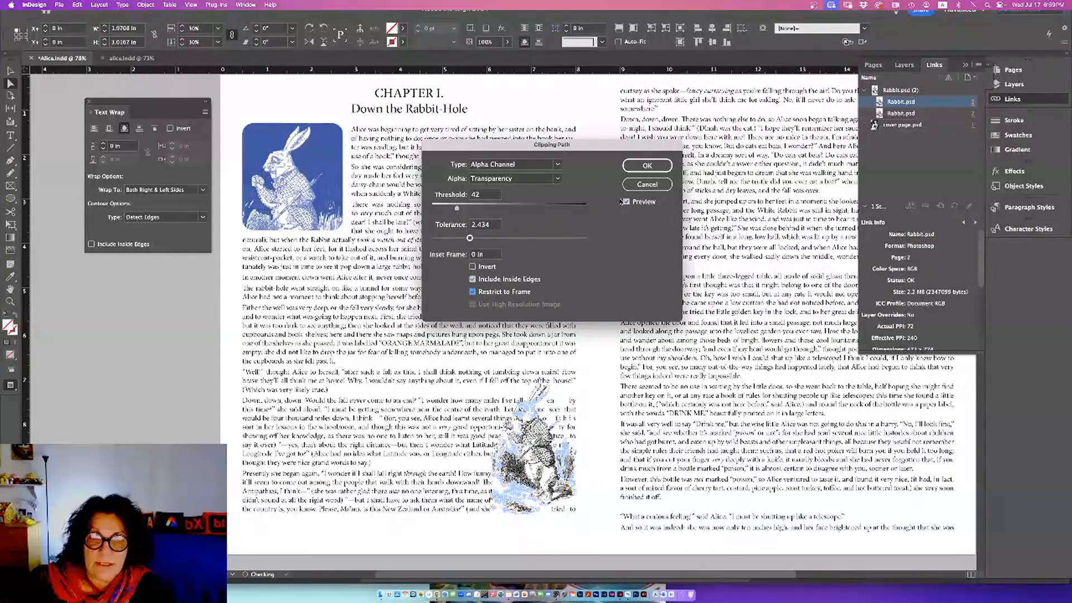
left_click(645, 167)
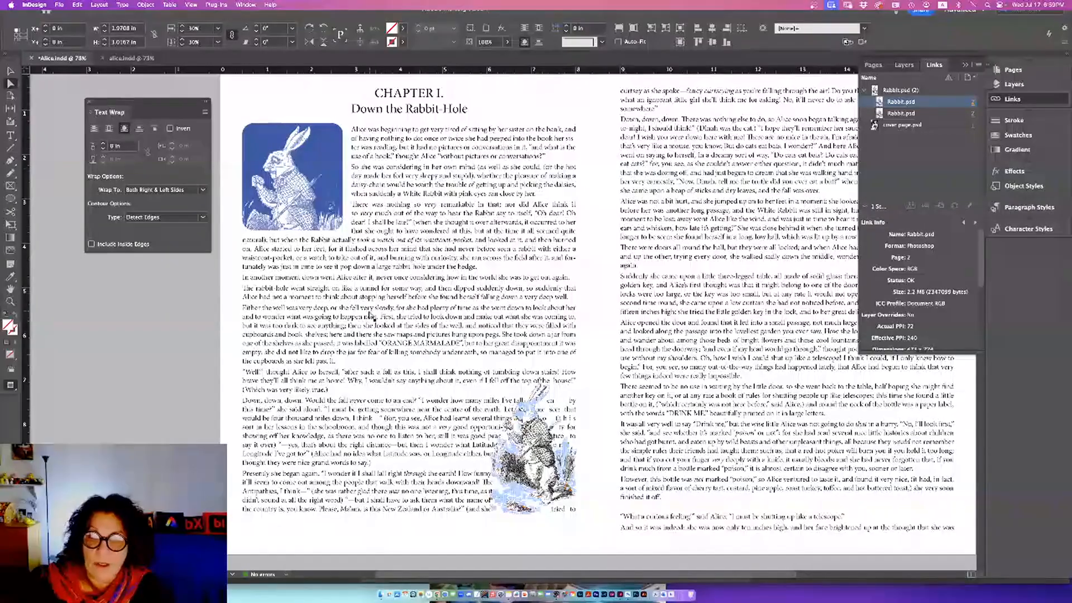
Move the lower rabbit image slightly right and down, to about X 6.46 in, Y 7.14 in.
left_click(147, 359)
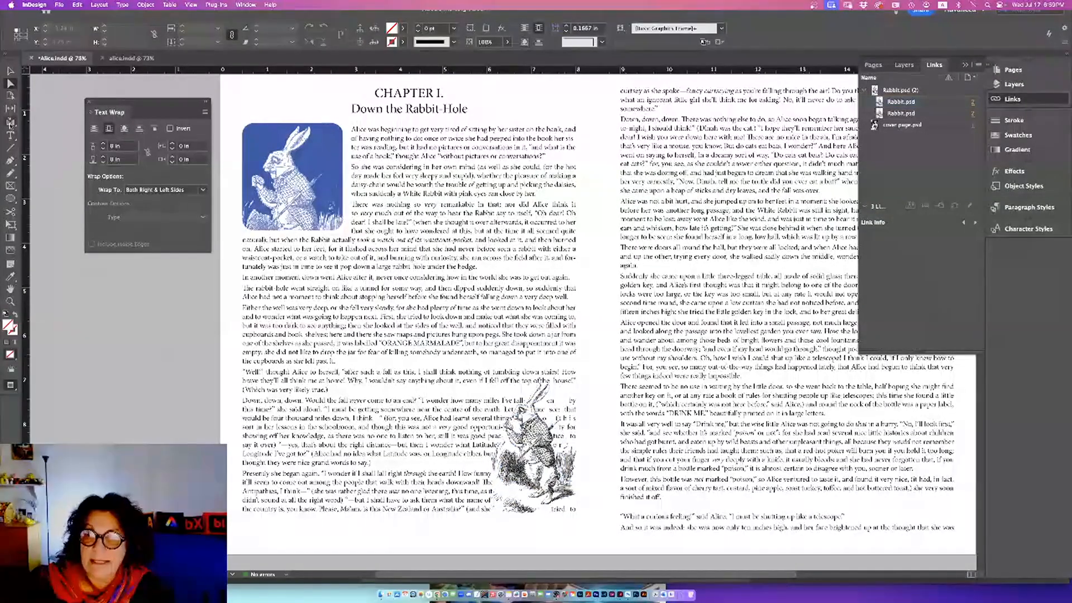
left_click(541, 476)
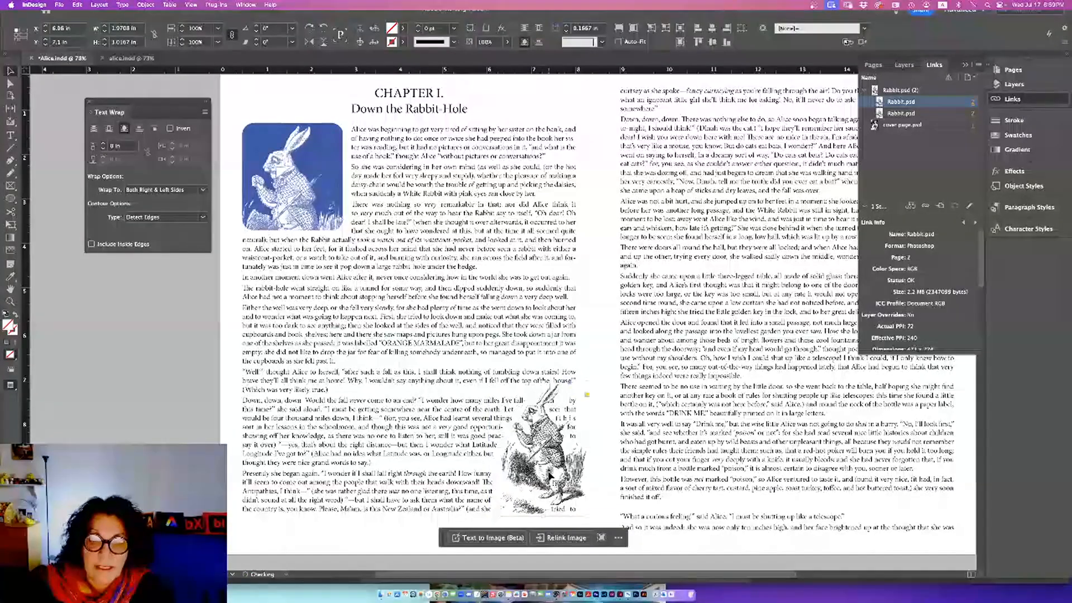
mouse_move(550, 475)
left_mouse_down()
mouse_move(550, 443)
mouse_move(564, 451)
mouse_move(559, 480)
left_mouse_up()
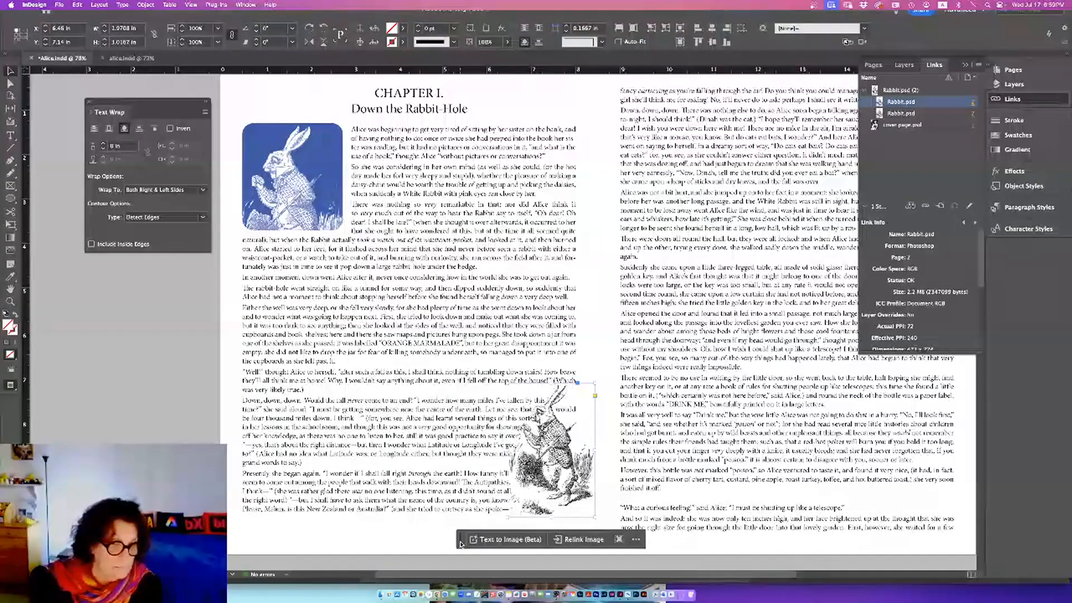
Toggle the contextual task bar's pin option and move the bar off the page onto the pasteboard.
left_click_drag(461, 545, 407, 327)
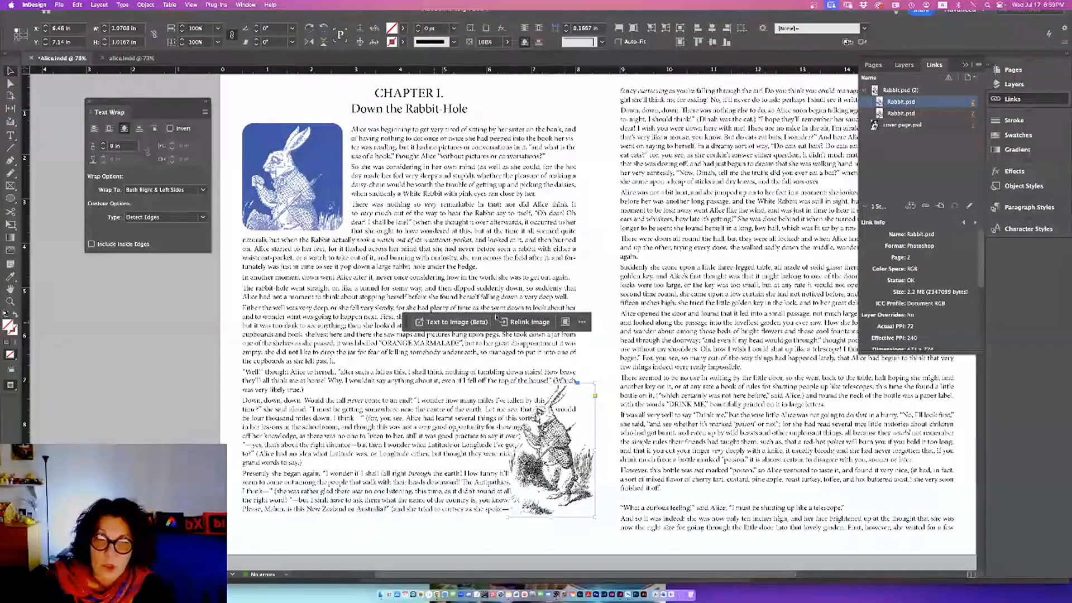
left_click(582, 324)
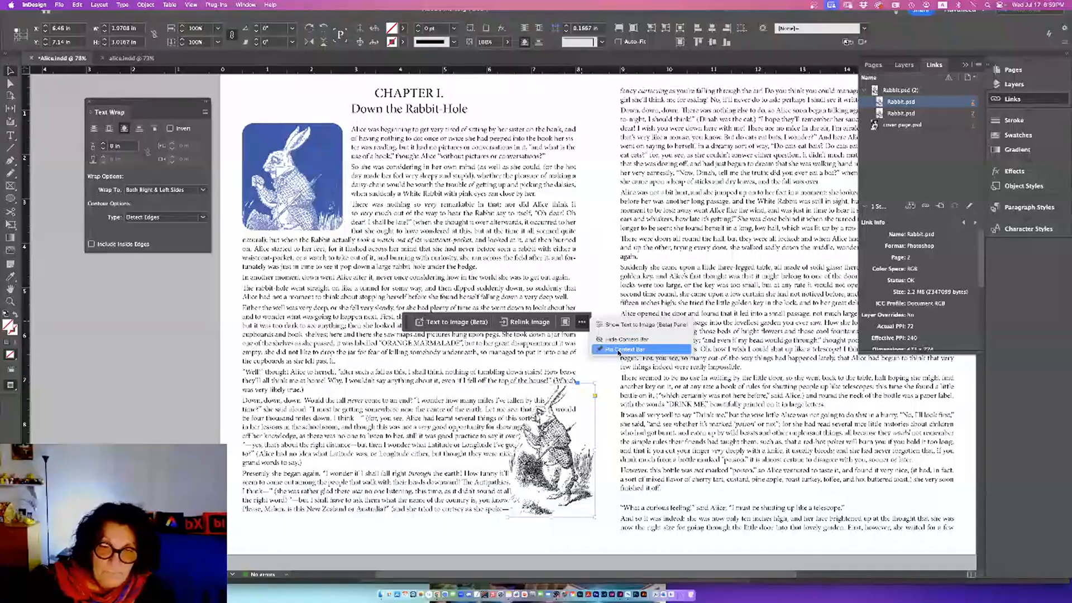
left_click(618, 350)
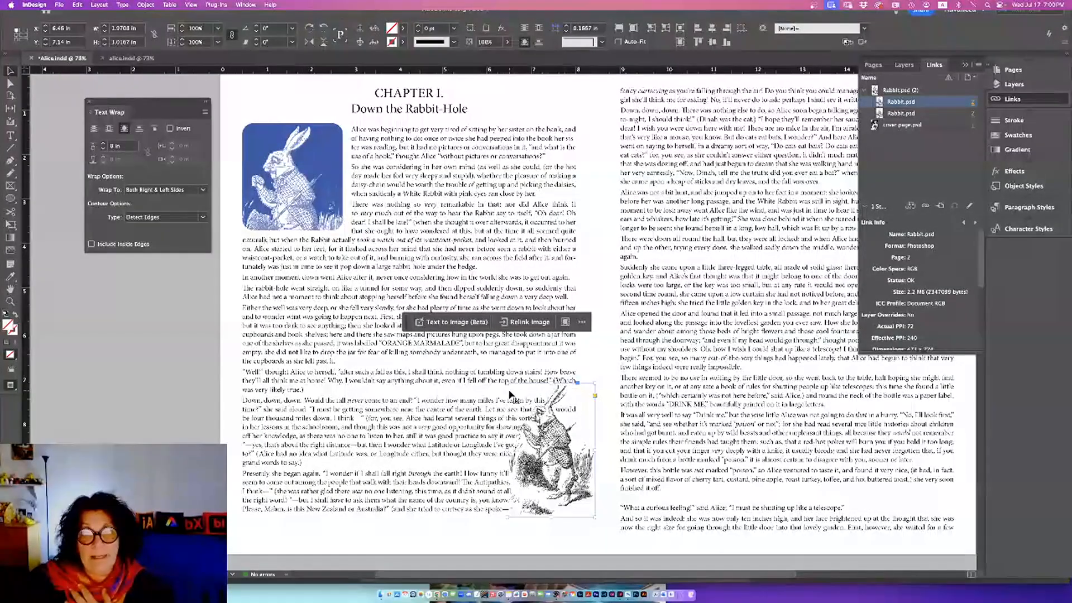
left_click_drag(404, 323, 45, 269)
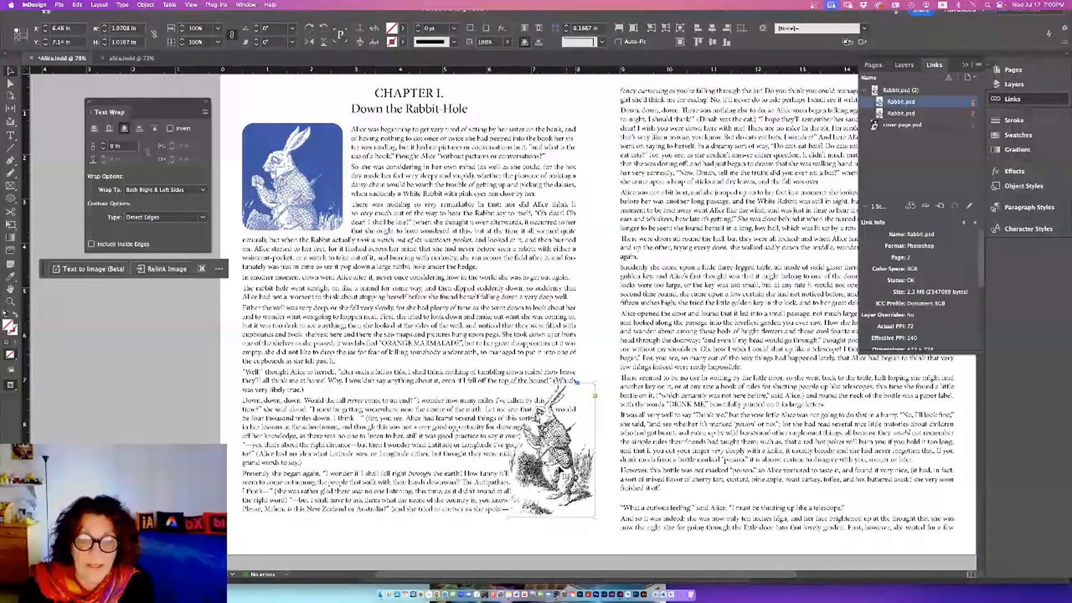
Insert forced line breaks in the "Down, down, down" paragraph beside the lower rabbit's ears.
left_click(10, 135)
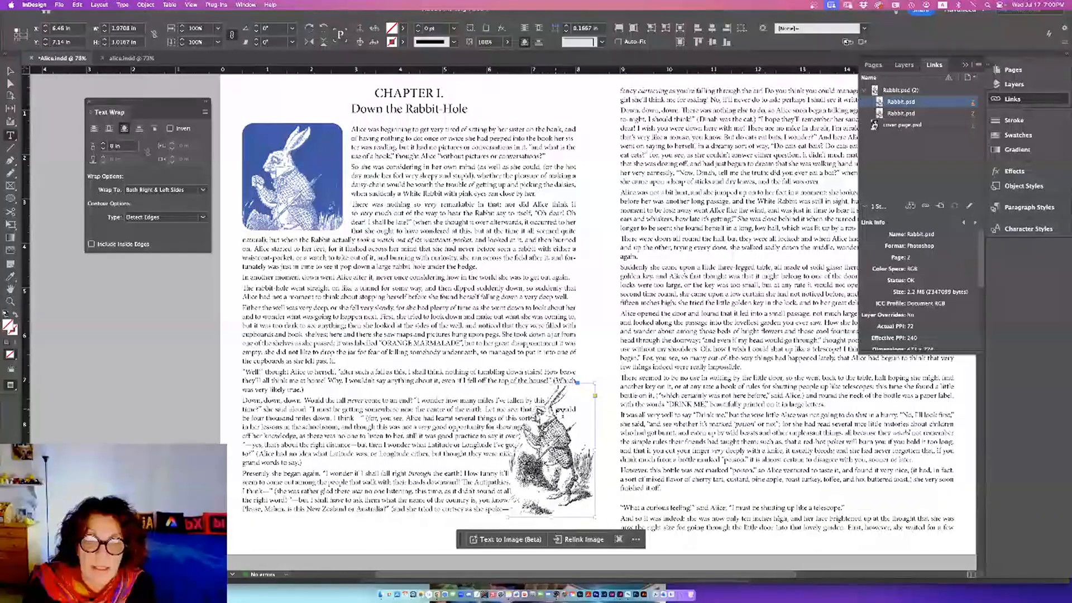
left_click(561, 409)
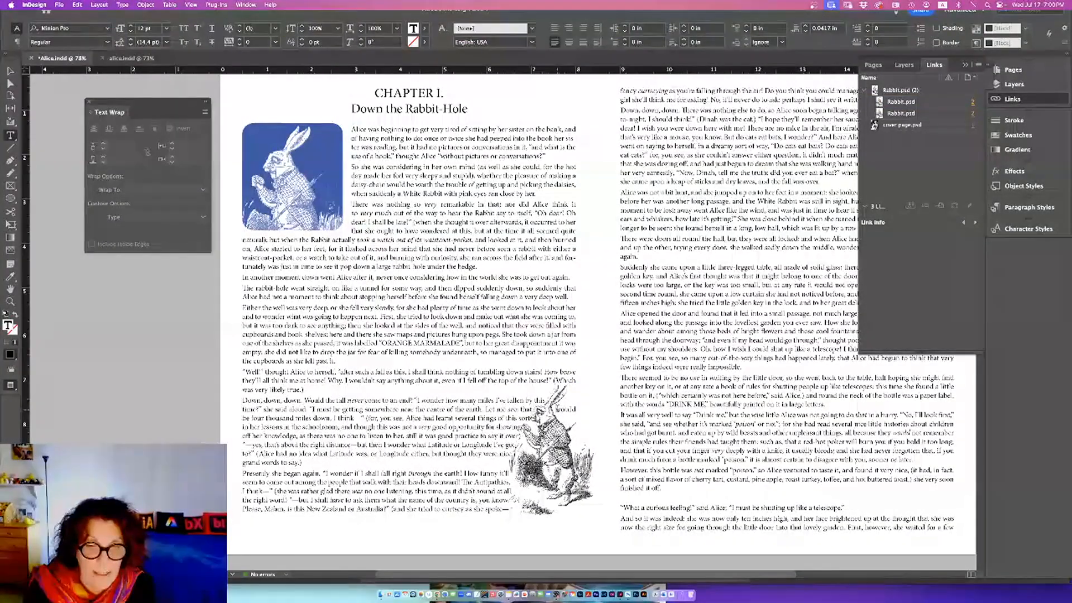
key("shift+Return")
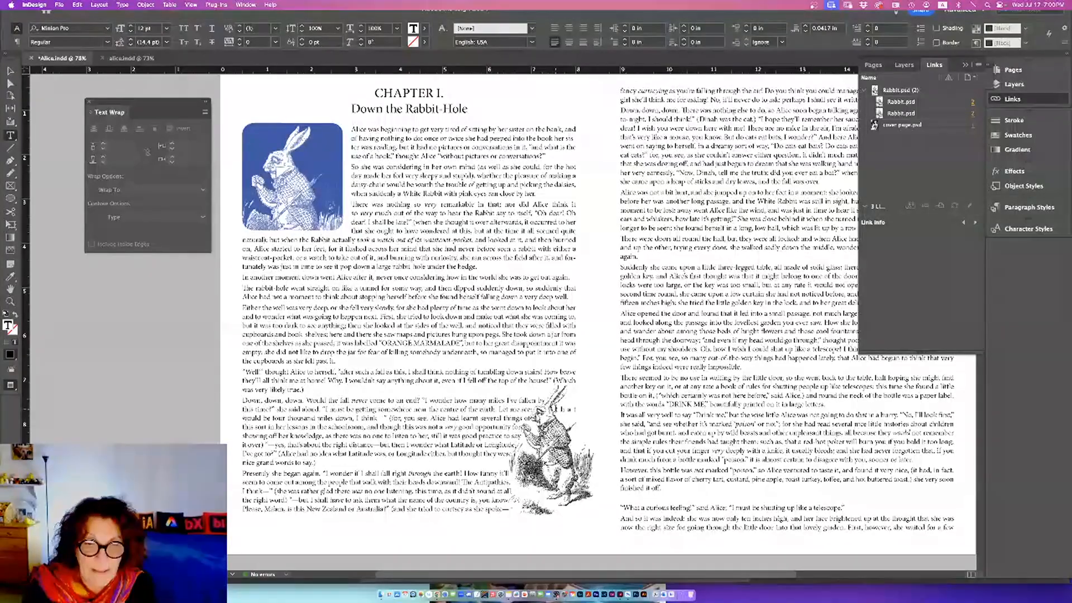
key("shift+Return")
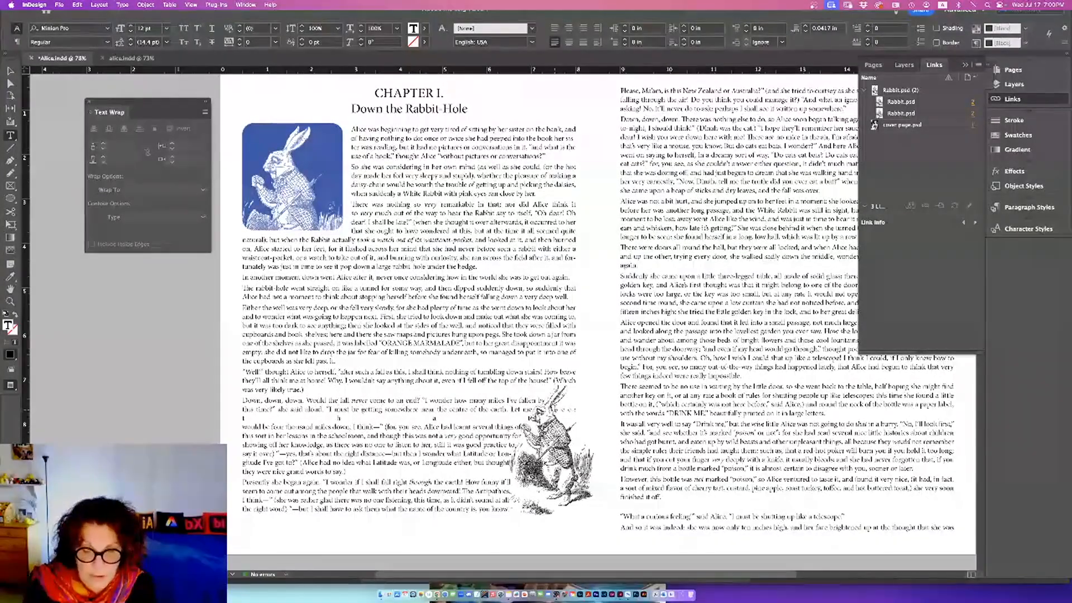
scroll(498, 312, "down", 2)
key("shift+Return")
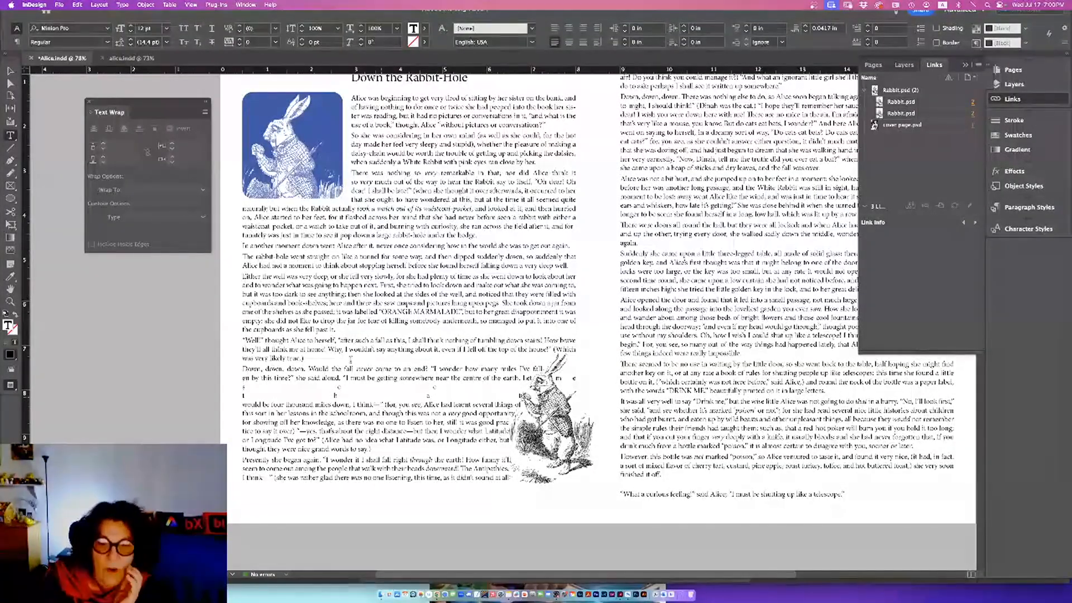
Reposition the lower rabbit image and crop its frame to about 1.71 in wide and 2.62 in high.
left_click(9, 70)
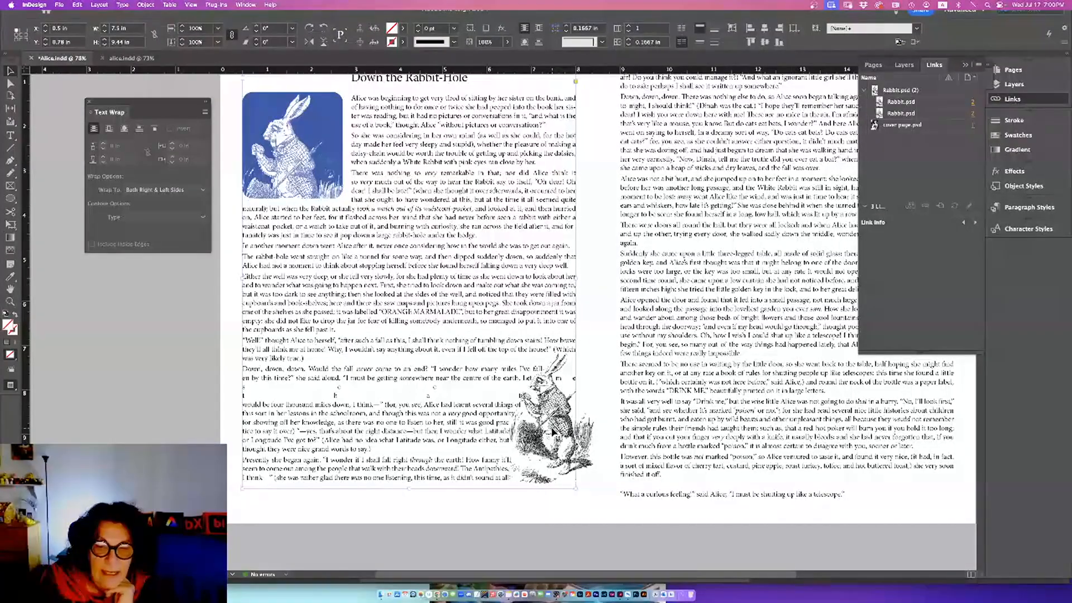
left_click(587, 452)
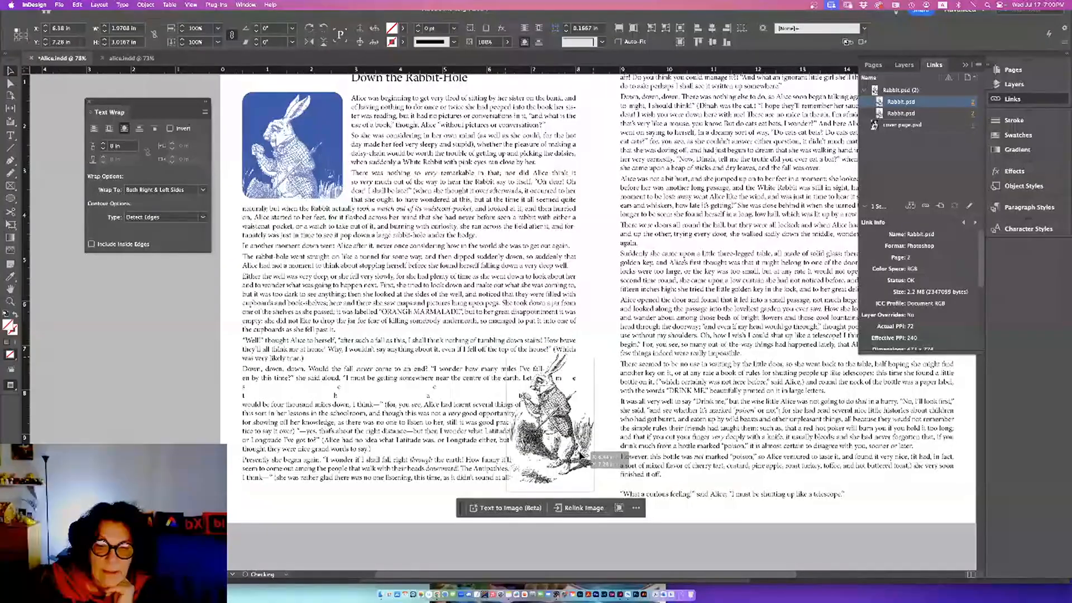
left_click_drag(595, 484, 569, 464)
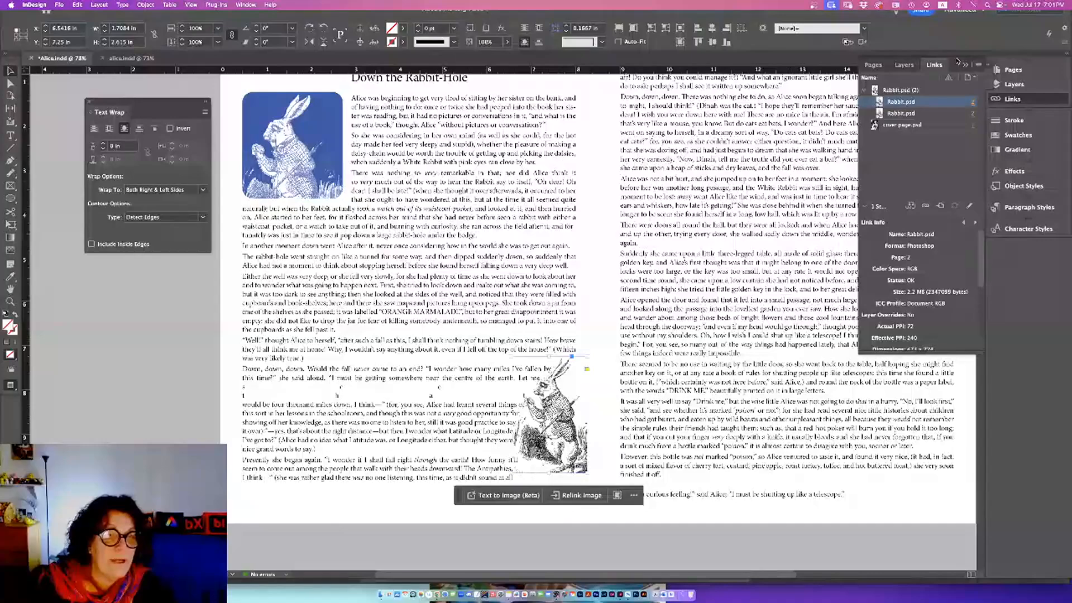
Open the linked Rabbit.psd for editing in Adobe Photoshop (Beta) 25.12.0.
left_click(978, 68)
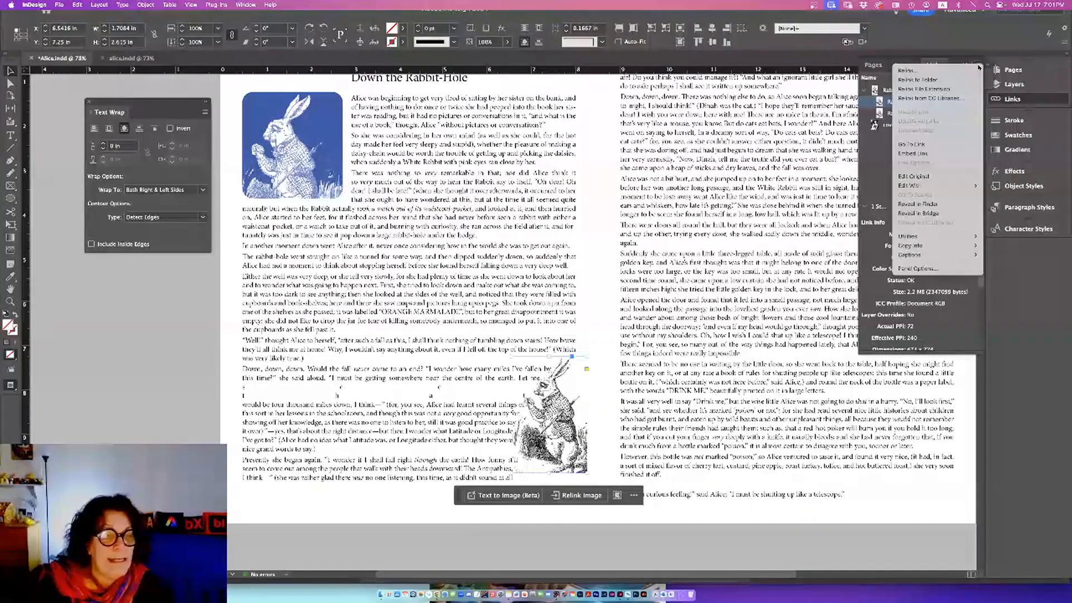
mouse_move(967, 186)
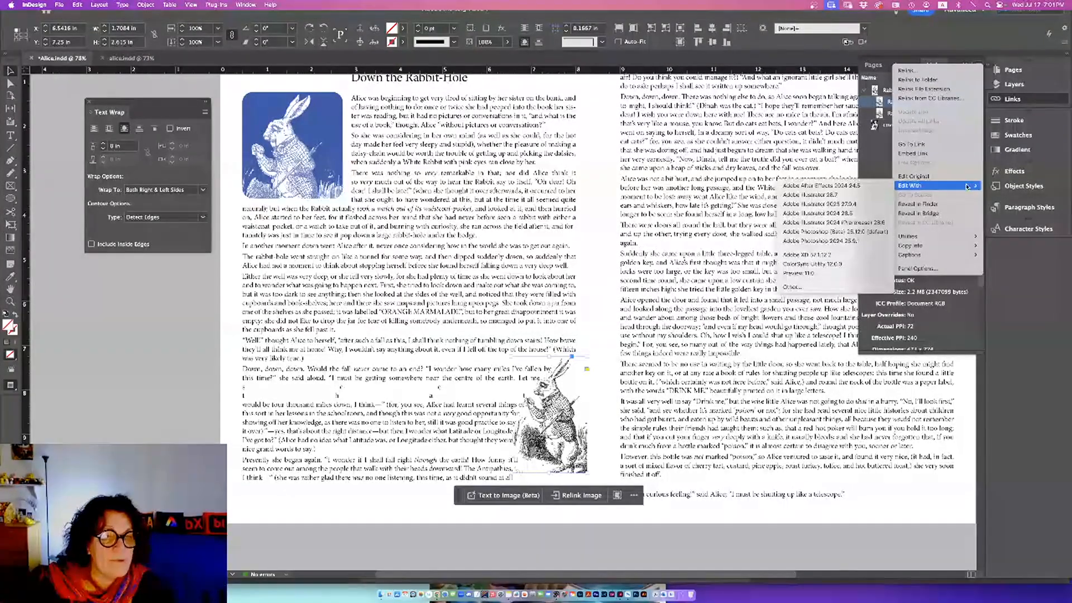
left_click(869, 232)
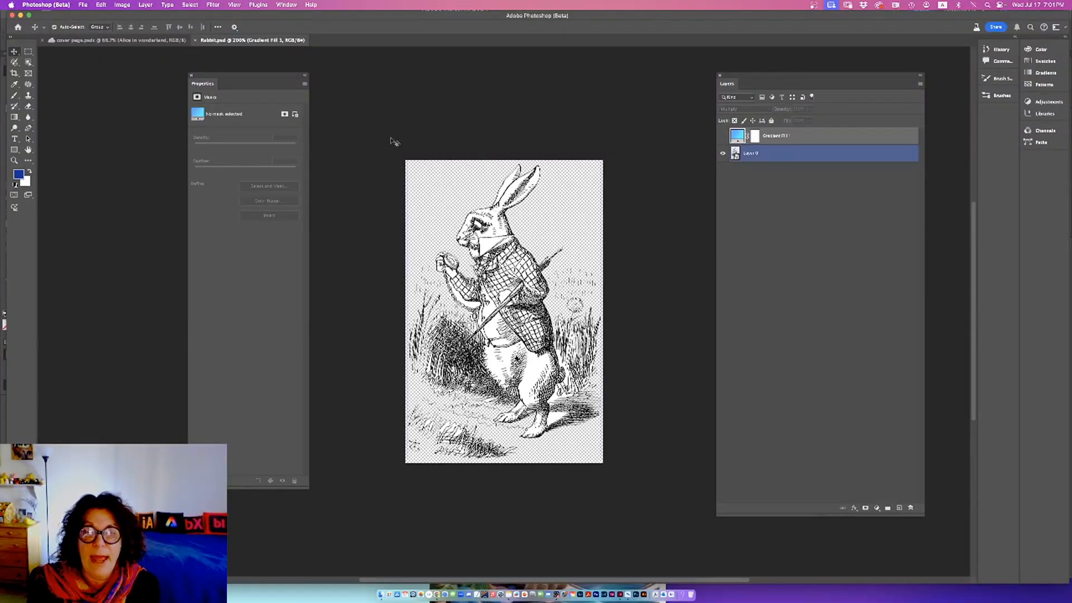
Load the Gradient Fill 1 Mask channel of Rabbit.psd as a new selection and select Layer 0.
left_click(190, 5)
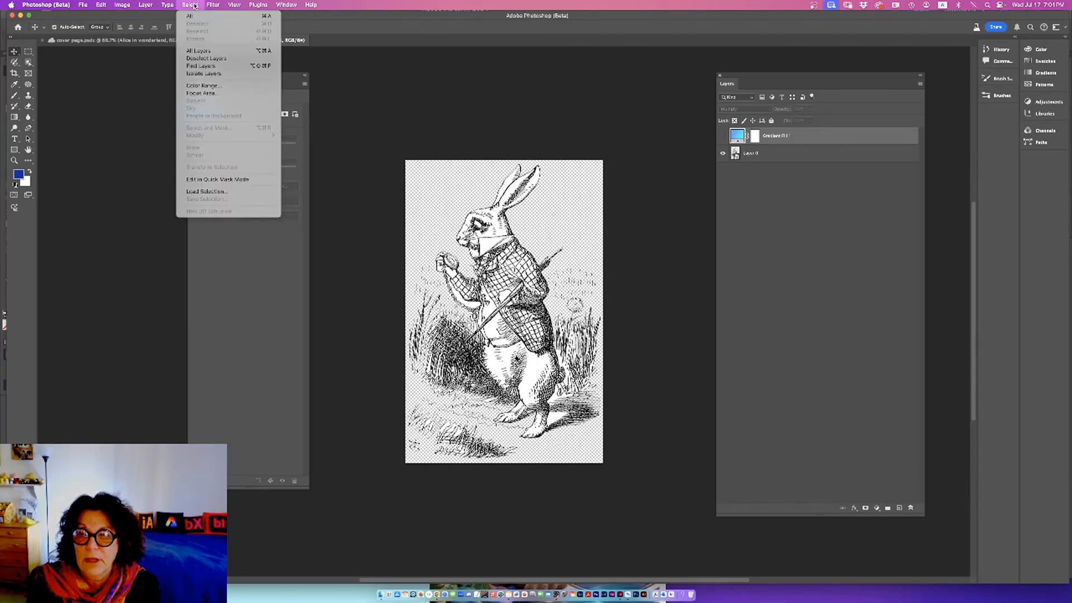
left_click(240, 192)
left_click(502, 274)
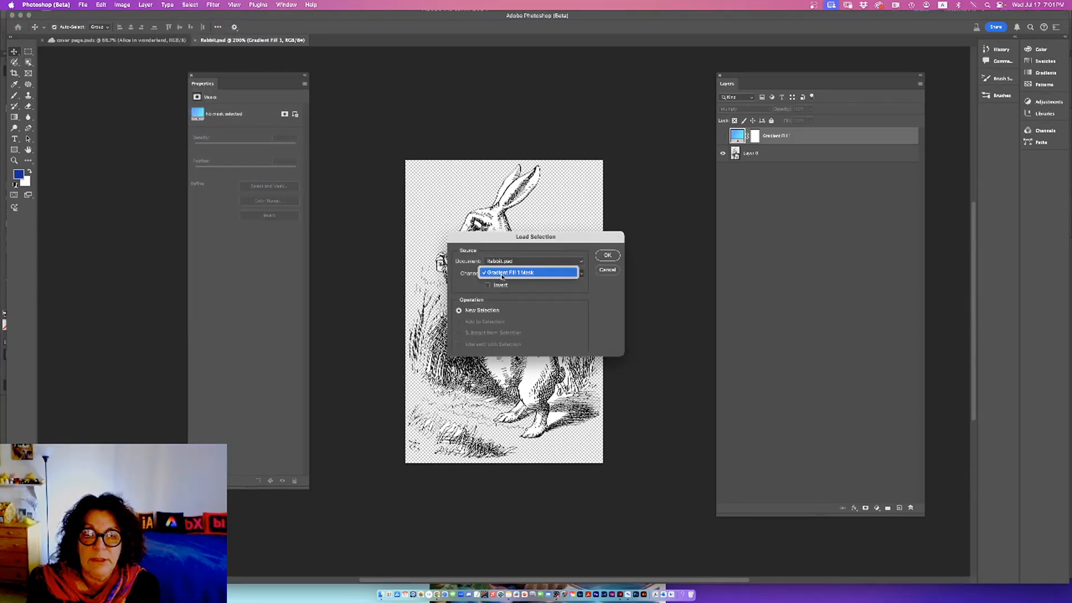
left_click(500, 274)
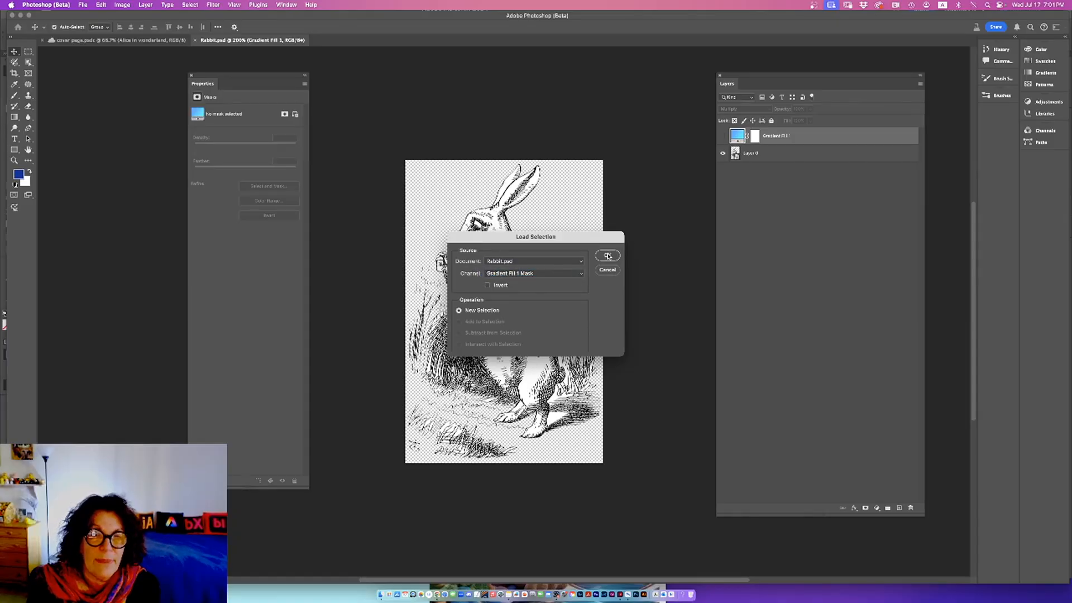
left_click(608, 256)
left_click(735, 156)
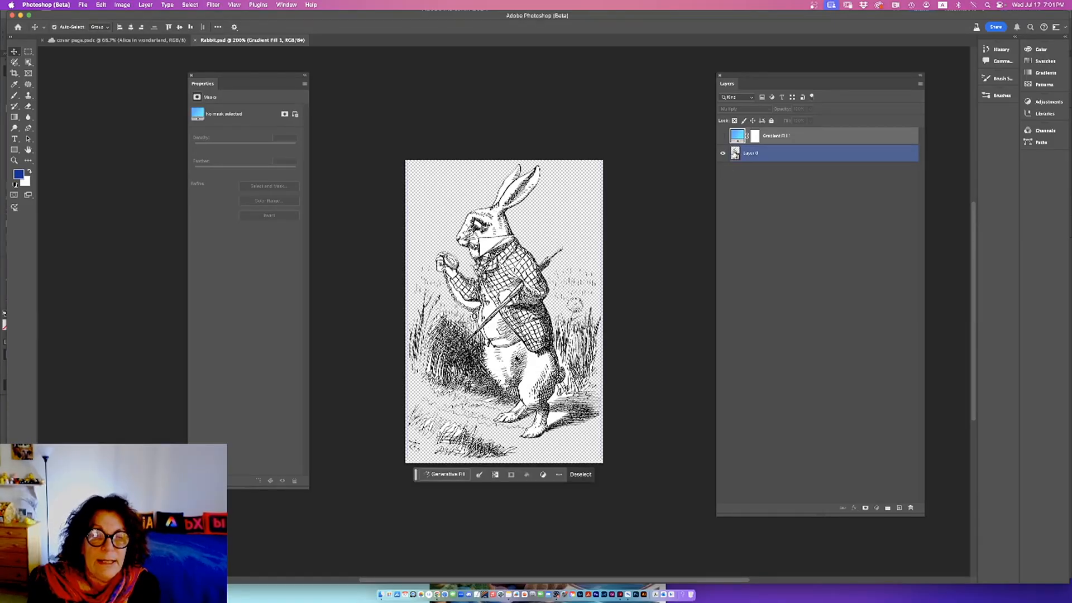
Open the contents of the Layer 0 smart object and load its Layer 0 Mask channel as a new selection.
double_click(734, 153)
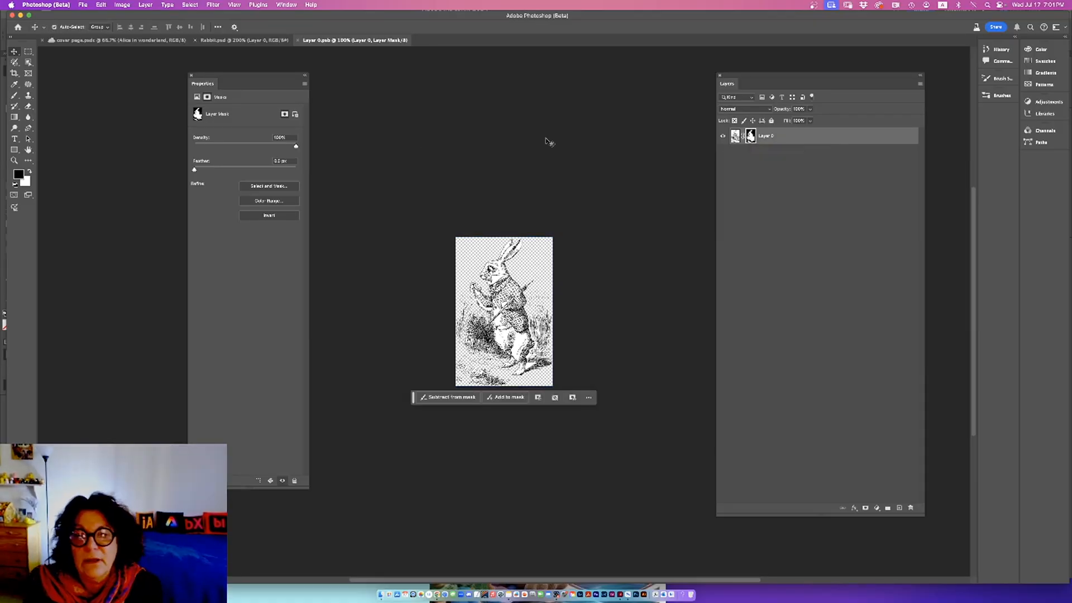
left_click(186, 5)
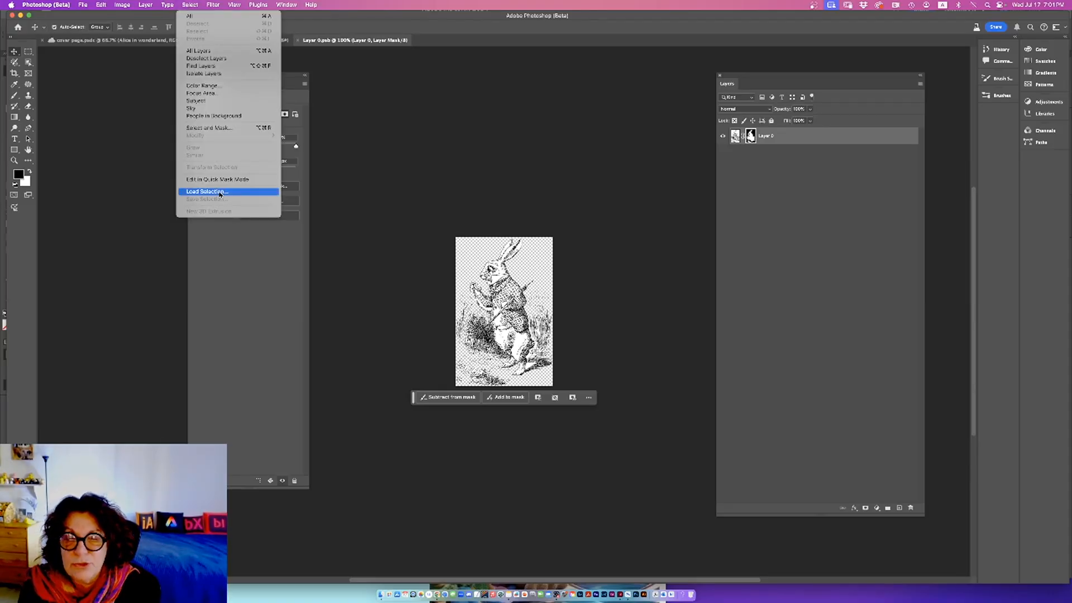
left_click(219, 193)
left_click(499, 274)
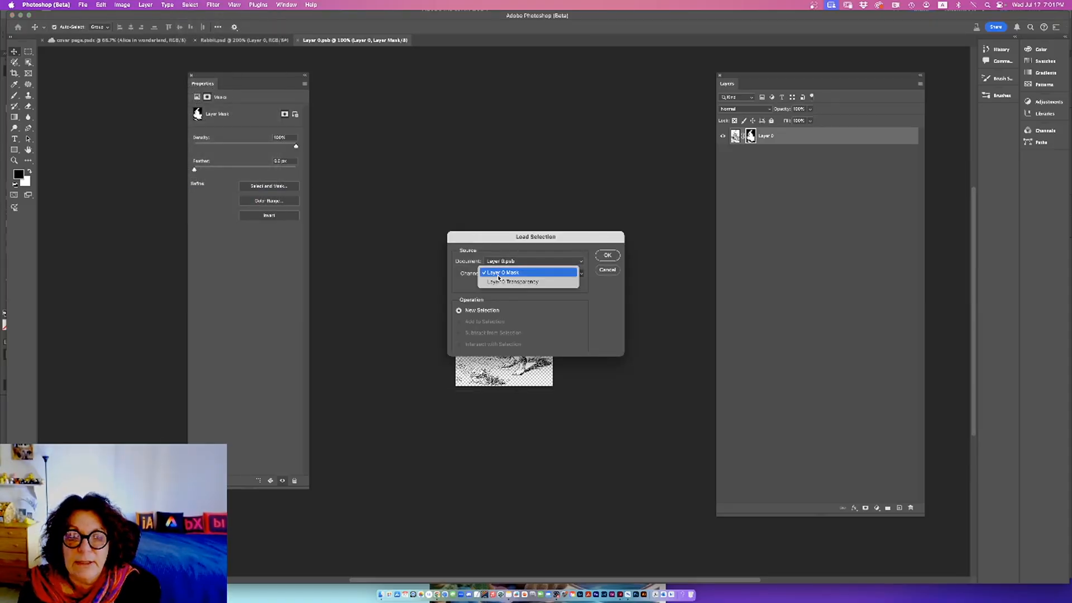
left_click(542, 272)
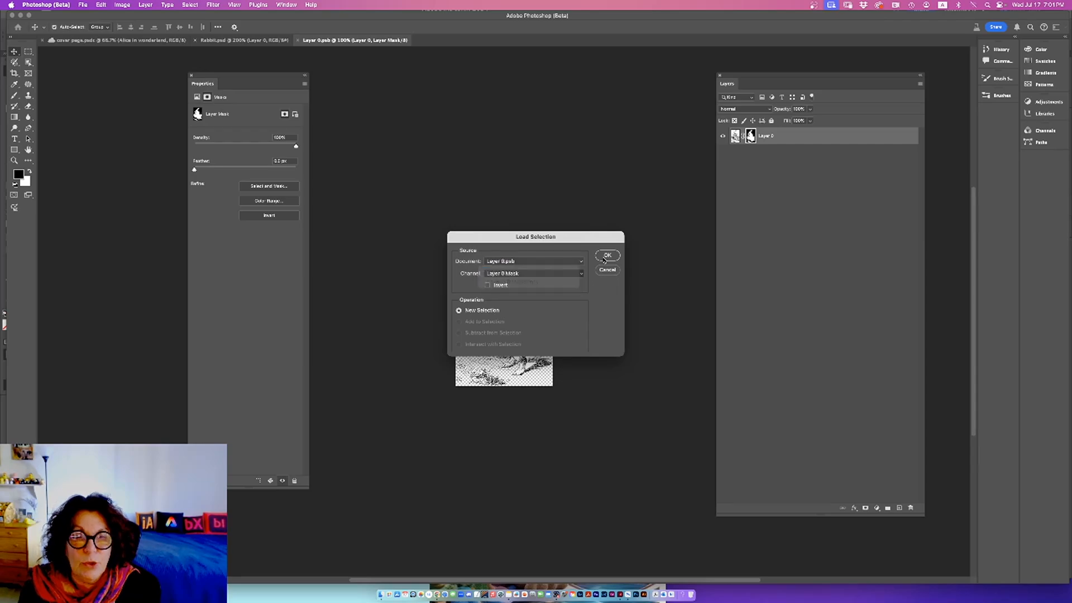
left_click(608, 256)
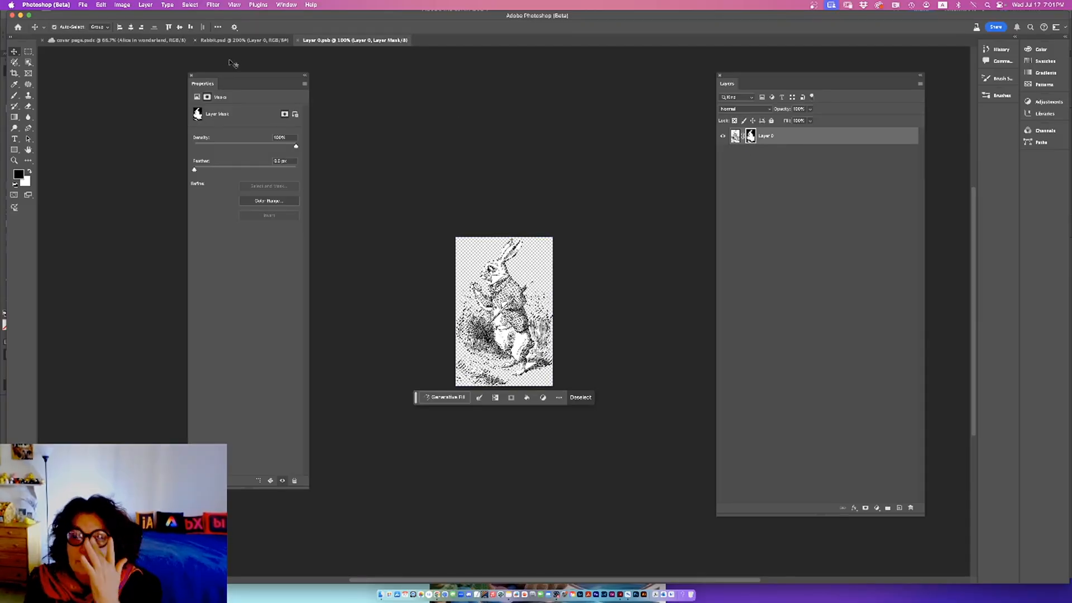
Save the selection as a new channel named rabbit and save Layer 0.psb.
left_click(183, 7)
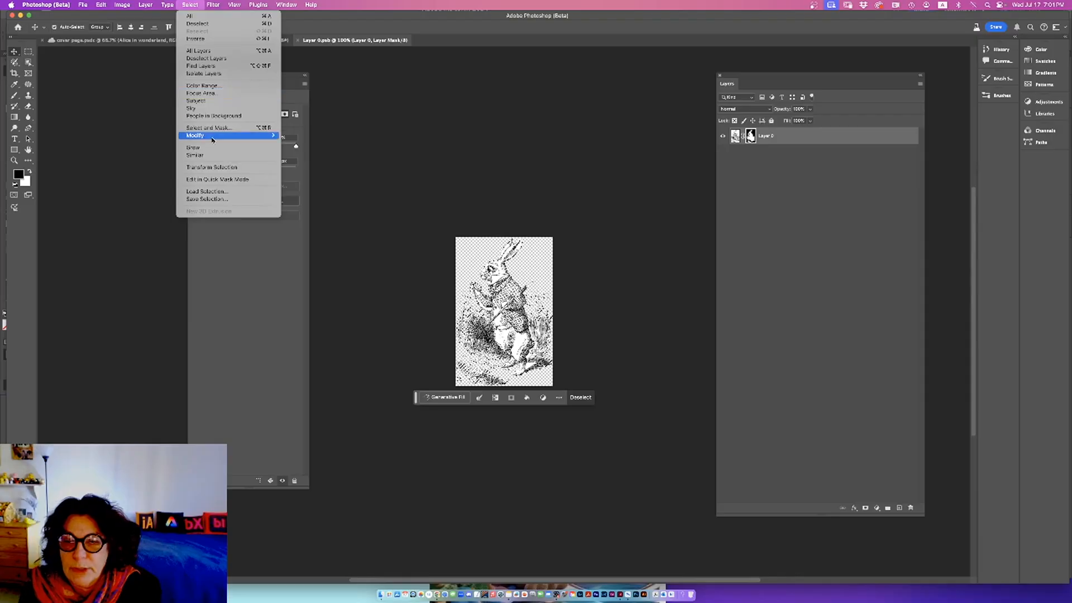
left_click(218, 200)
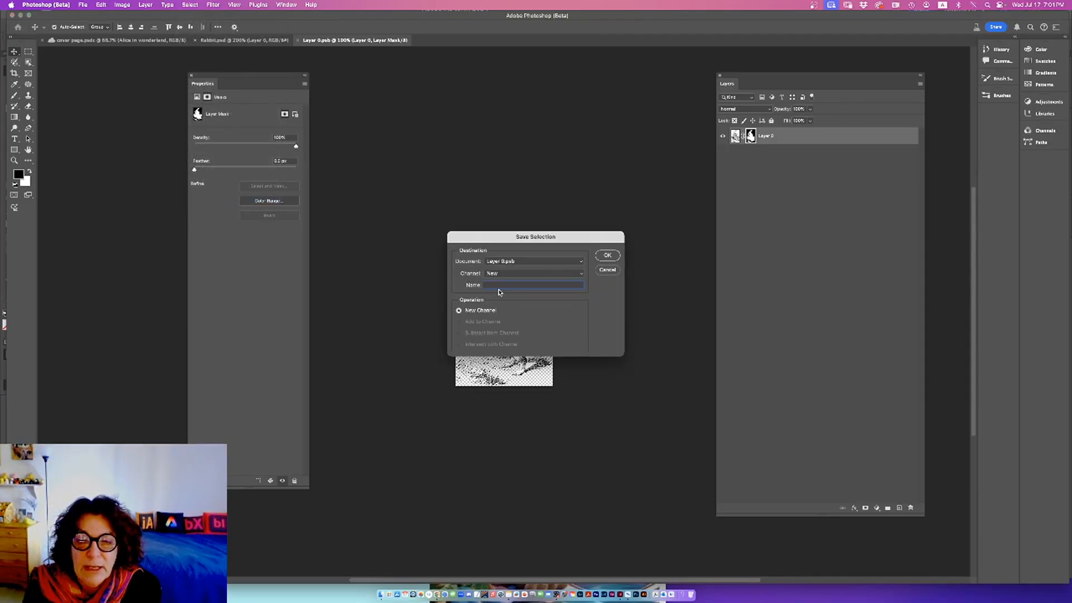
type("rab")
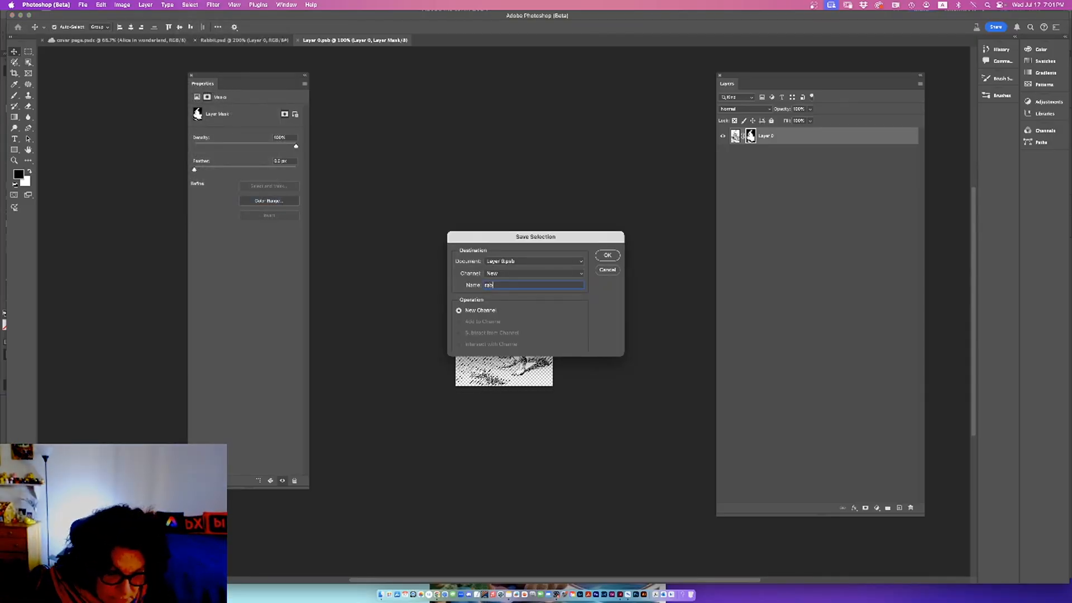
type("bit")
key("Return")
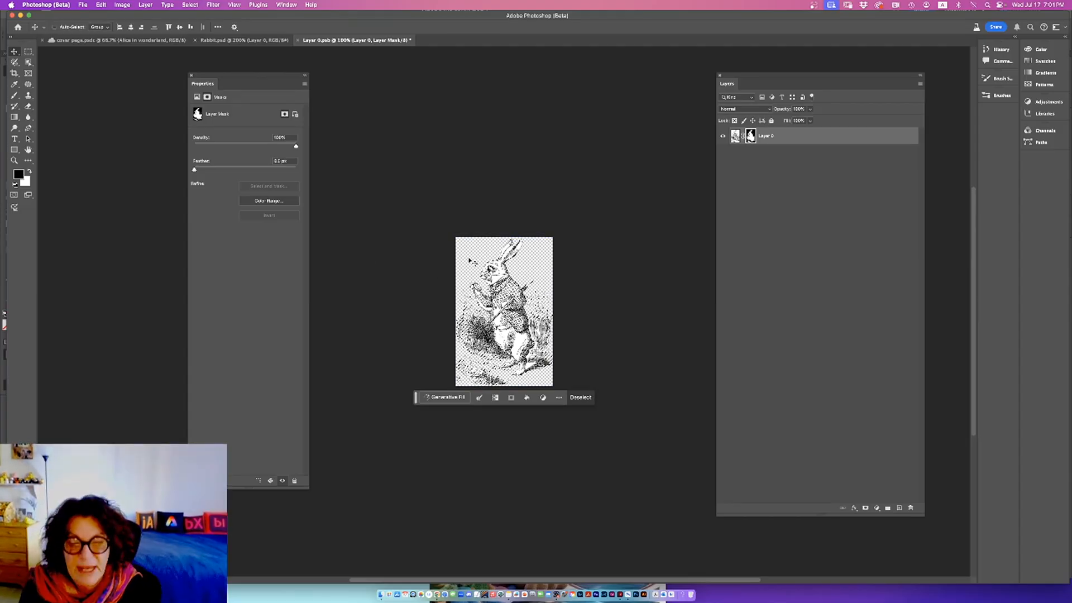
key("super+s")
Check the open Rabbit.psd and cover page documents and switch back to the Alice layout in InDesign.
left_click(228, 41)
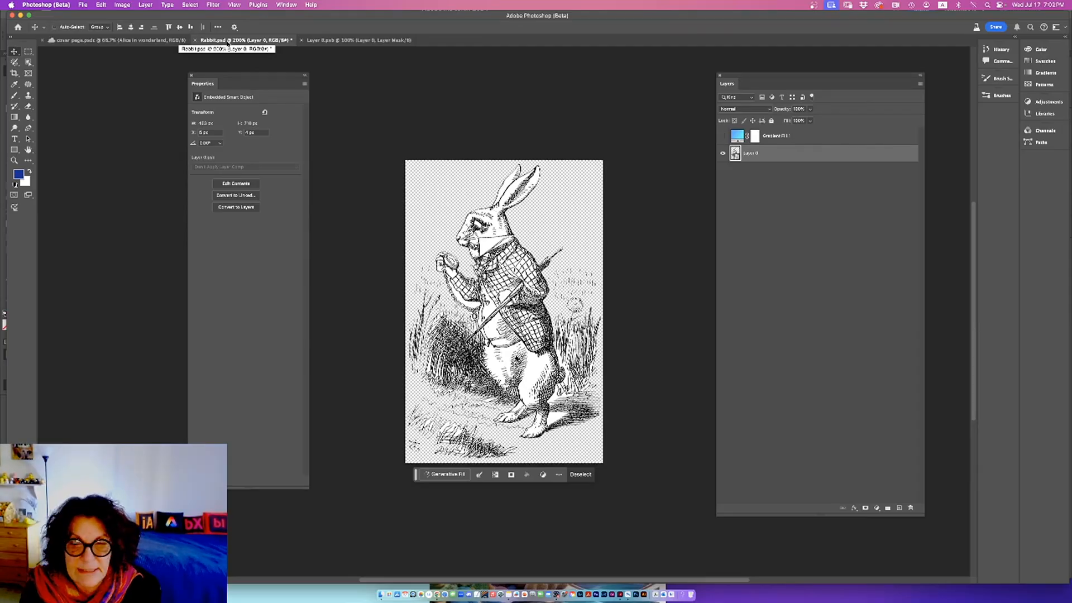
left_click(101, 41)
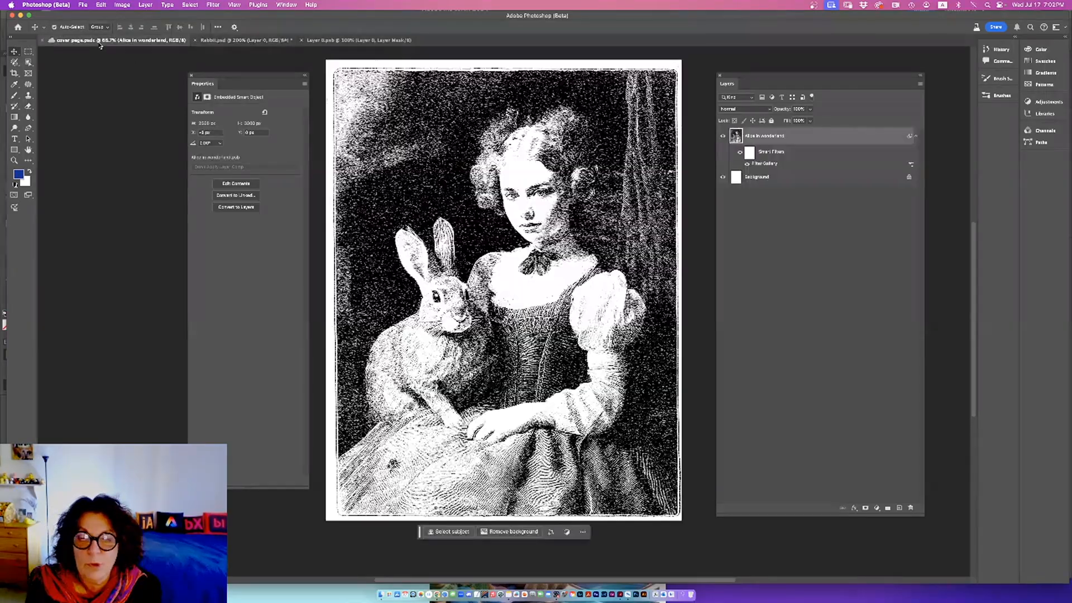
left_click(228, 41)
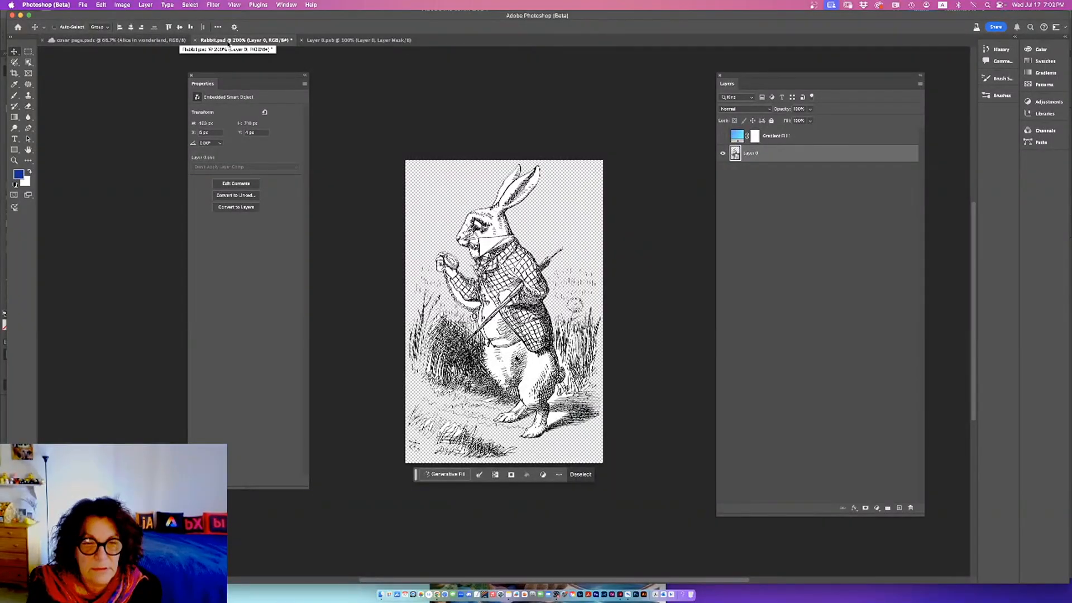
left_click(613, 595)
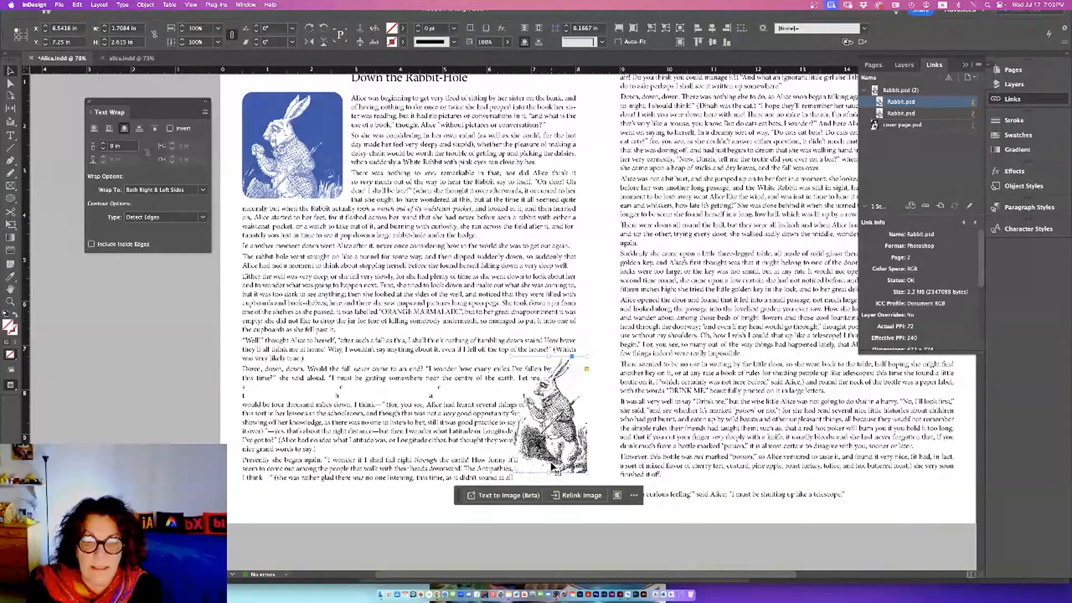
Move the lower rabbit to about X 6.58 in, Y 7.48 in and try its text wrap on Left Side, then Right Side.
left_click_drag(553, 466, 557, 472)
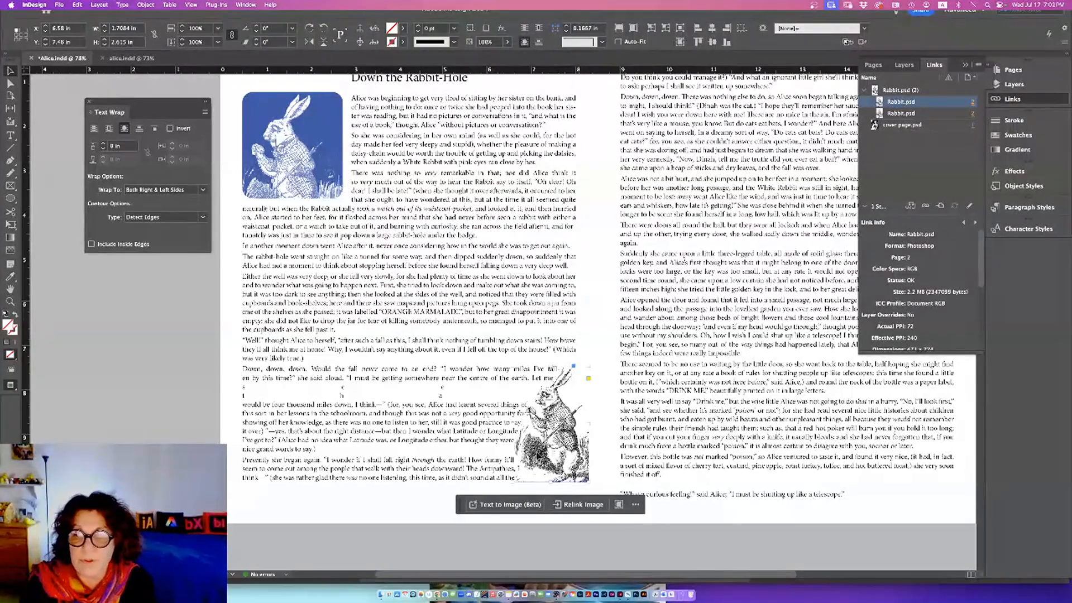
left_click(164, 190)
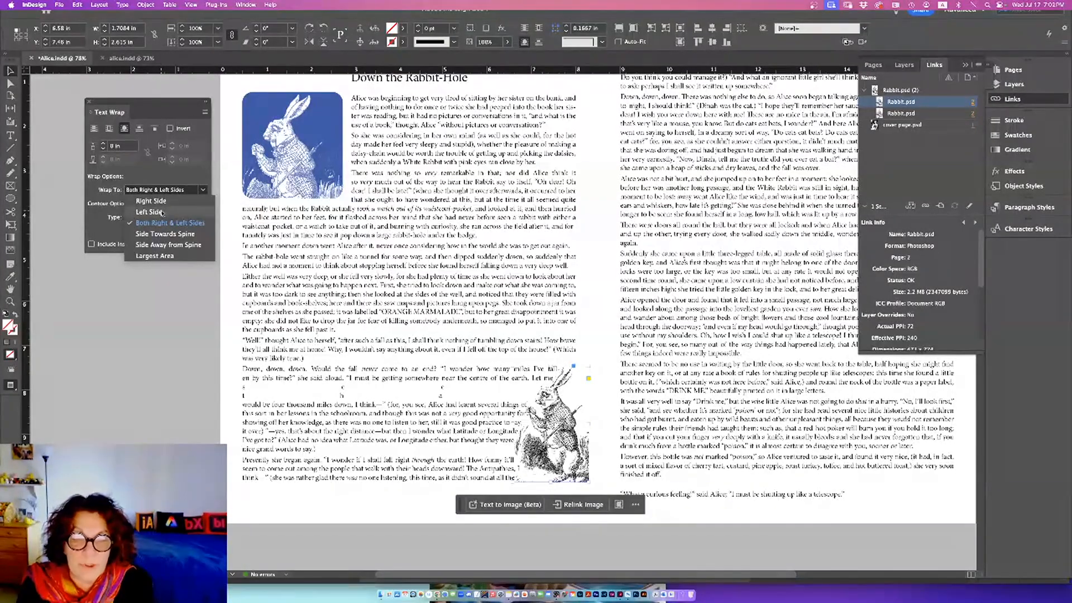
left_click(162, 212)
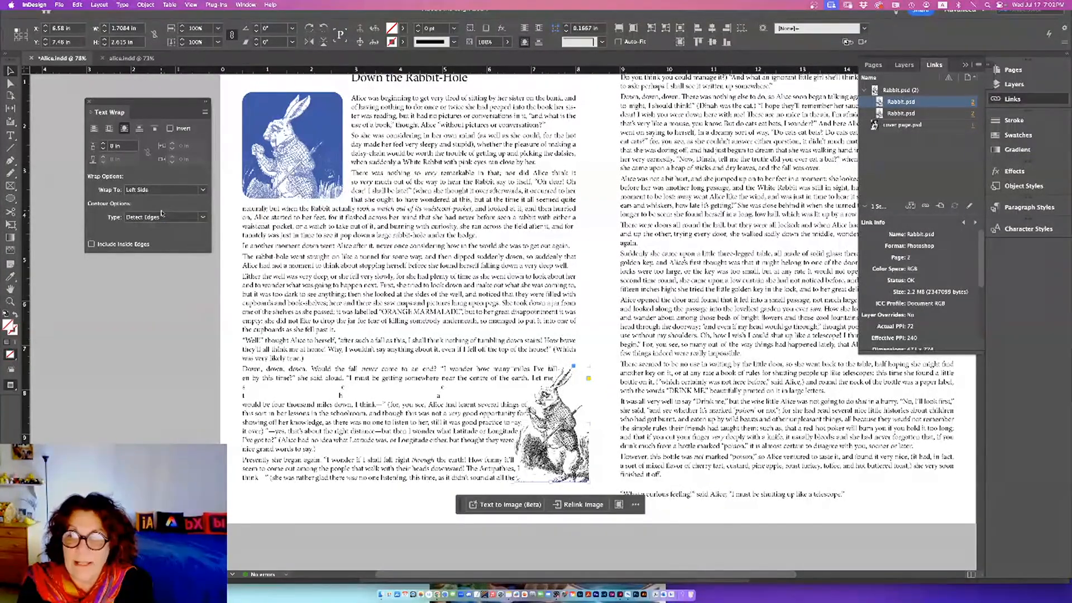
left_click(164, 190)
left_click(163, 203)
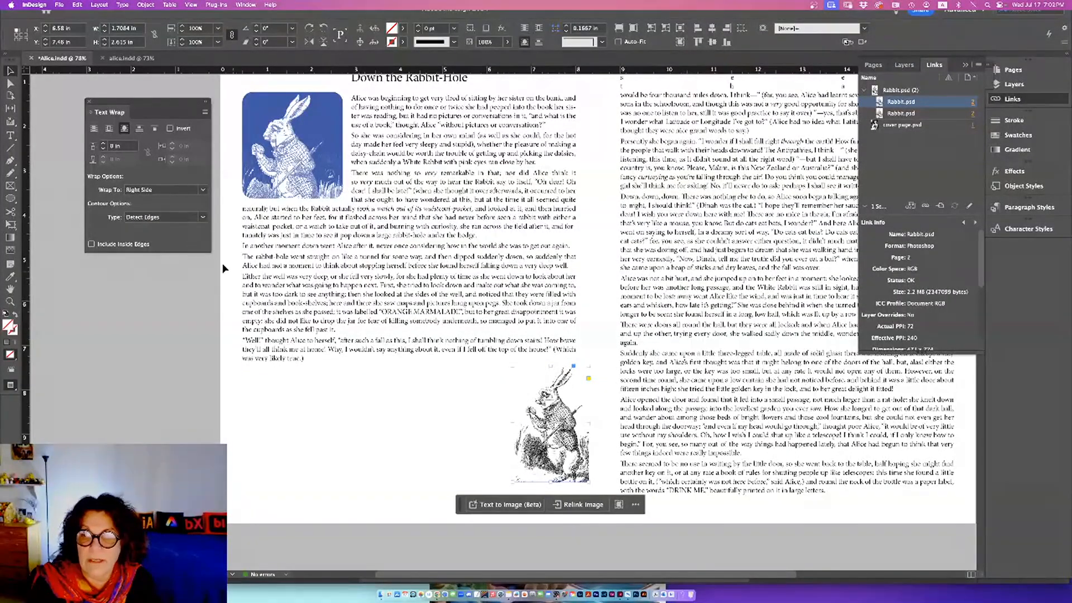
Try the Alpha Channel contour type with Transparency for the lower rabbit's text wrap.
left_click(167, 218)
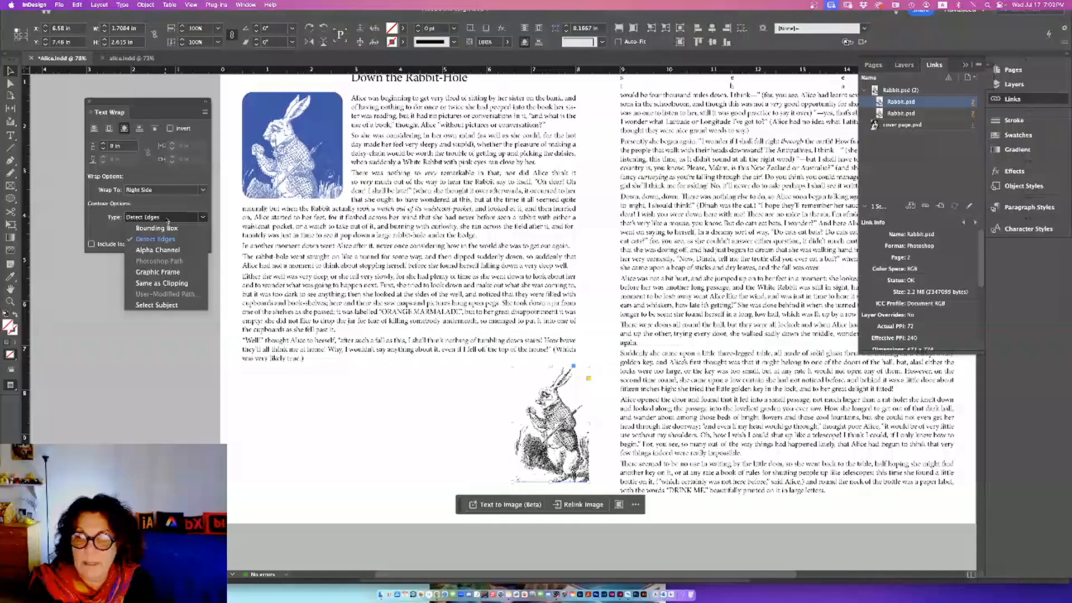
left_click(160, 250)
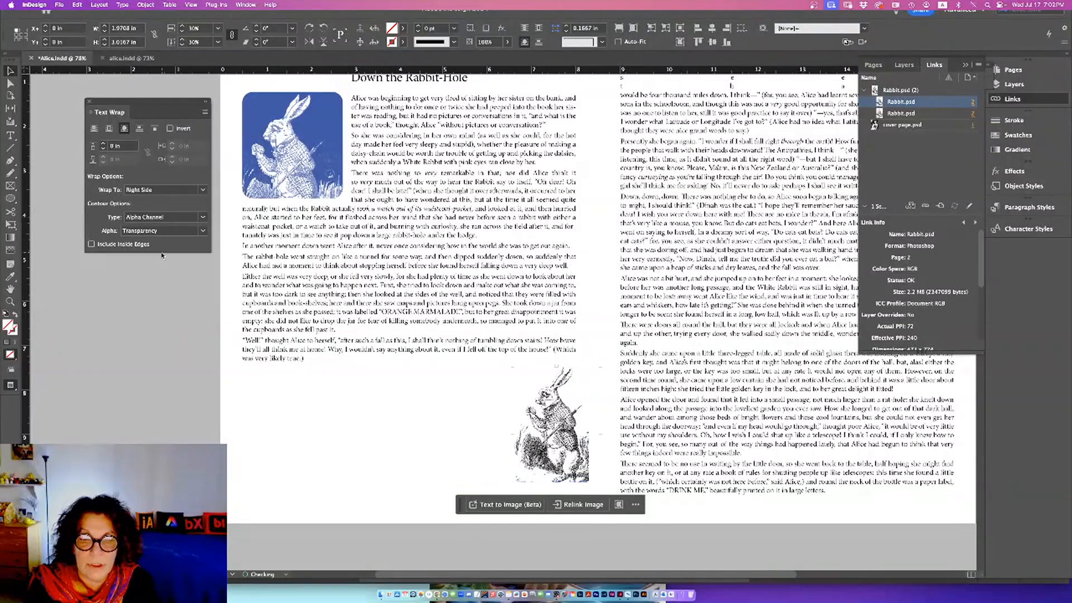
left_click(462, 416)
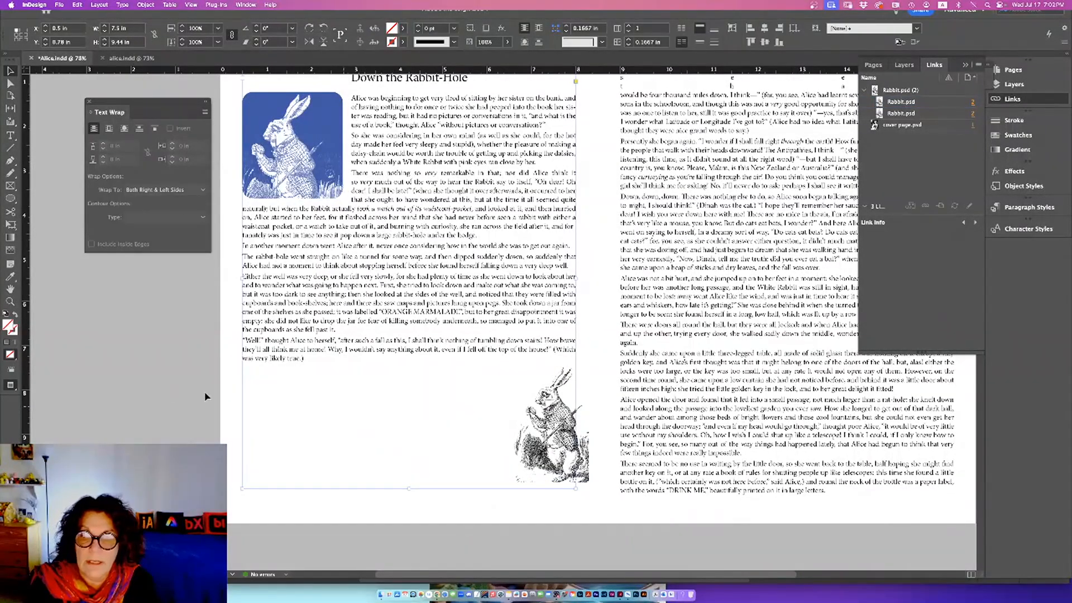
left_click(451, 358)
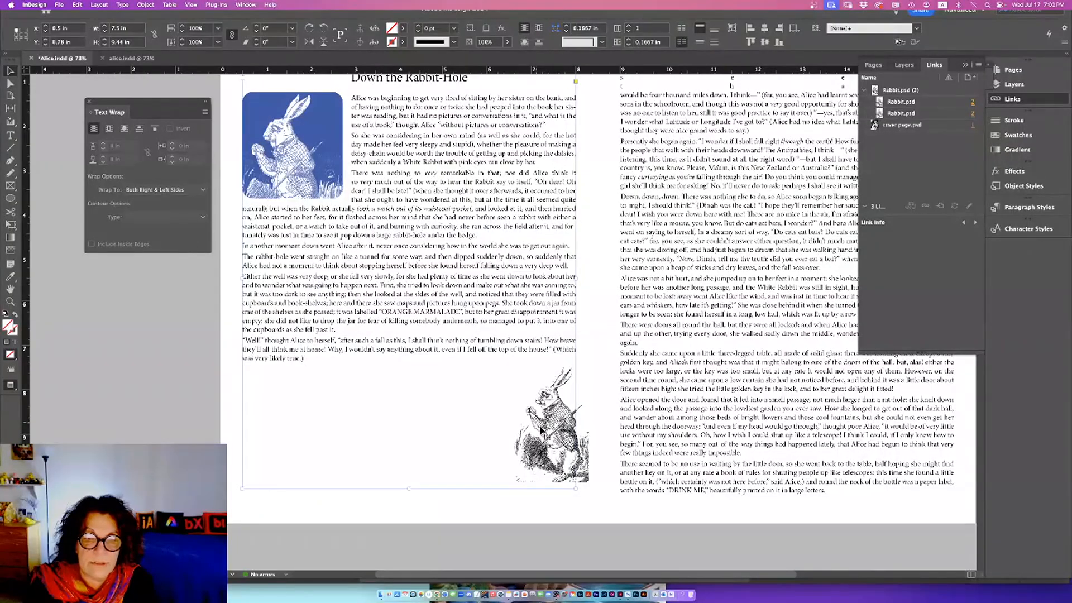
Delete the lower rabbit image from the page.
left_click(565, 452)
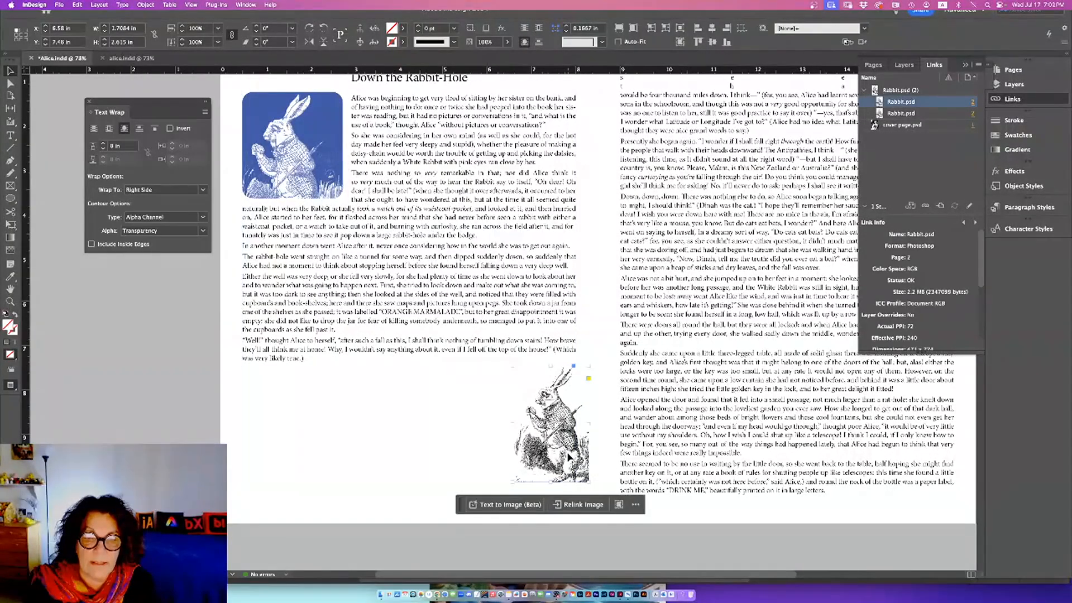
left_click_drag(569, 457, 542, 466)
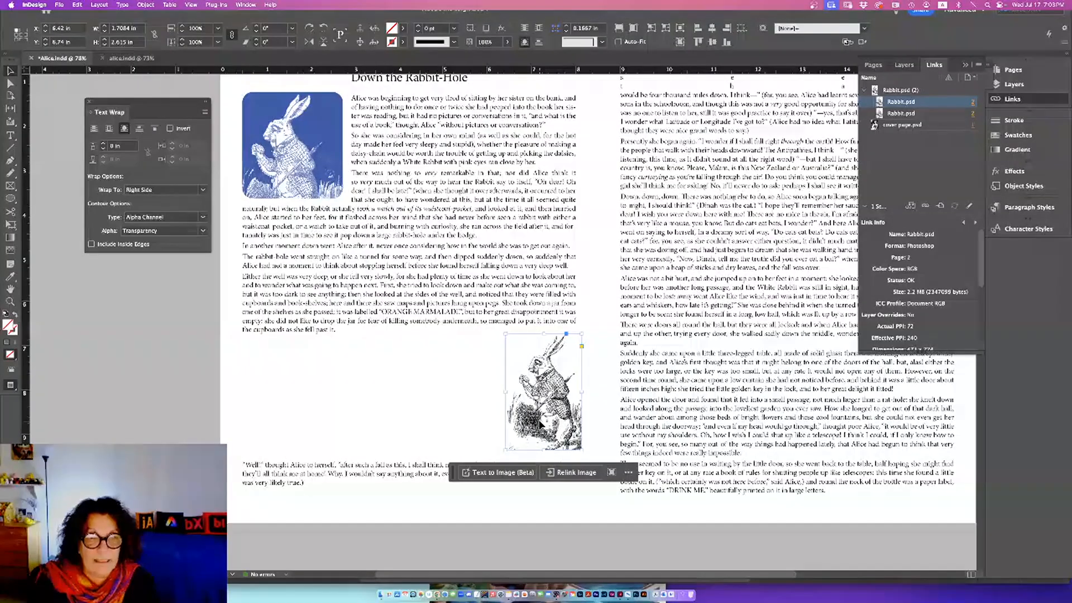
key("Delete")
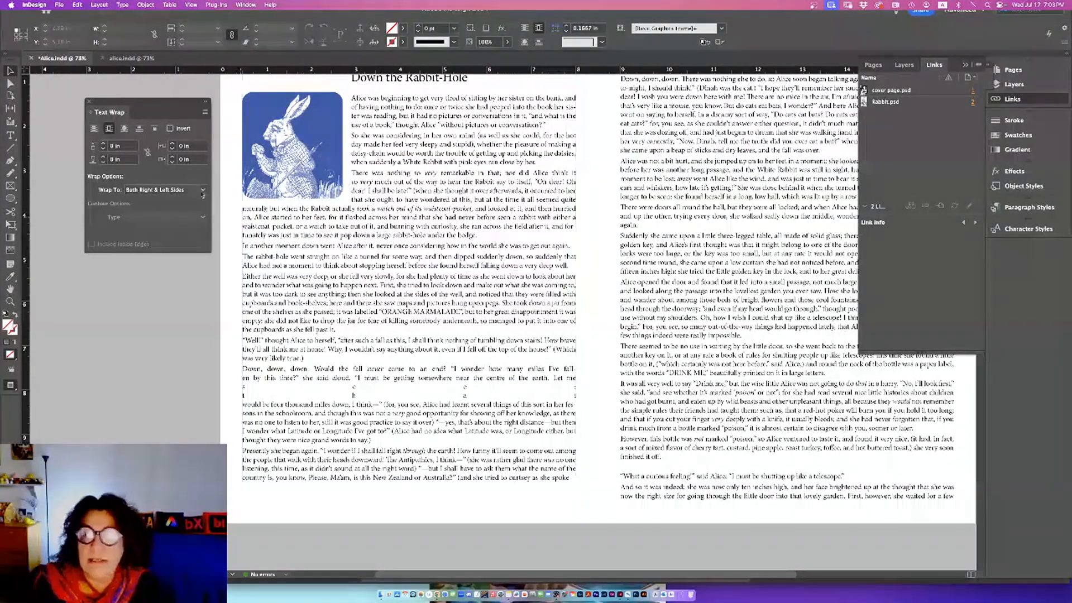
Place Alice head.psd with only Layer 2 shown beside the "Well!" paragraph, about 1.75 in wide and 2.13 in high.
left_click(59, 5)
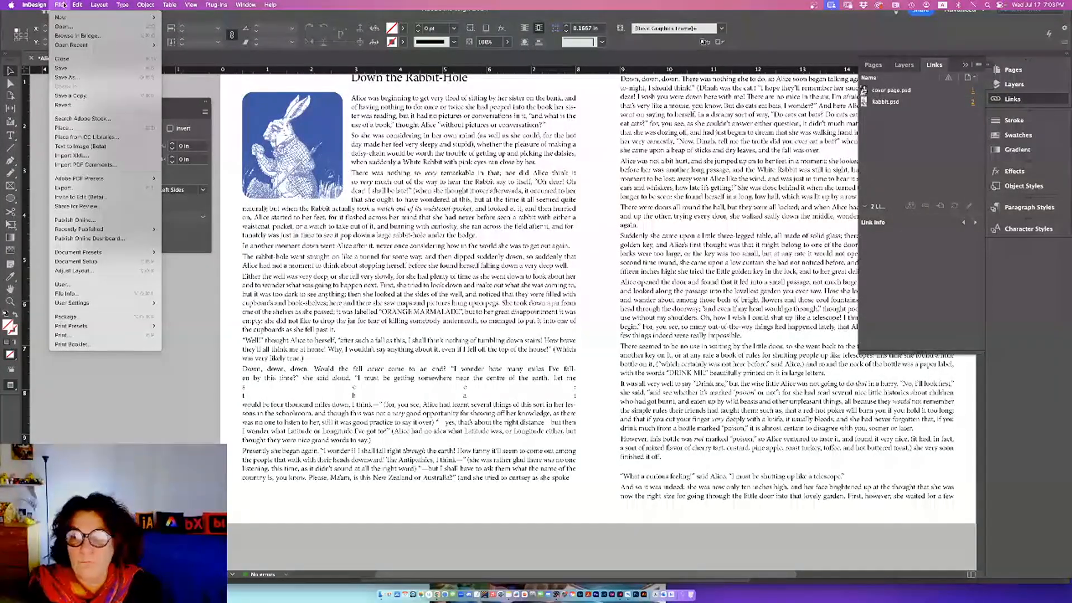
left_click(83, 68)
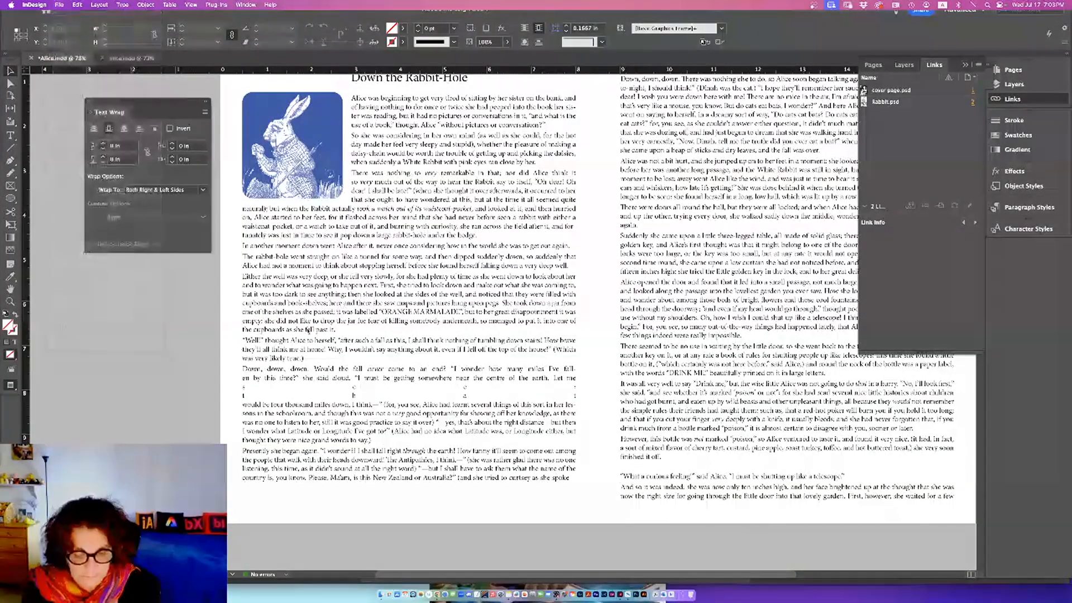
key("super+d")
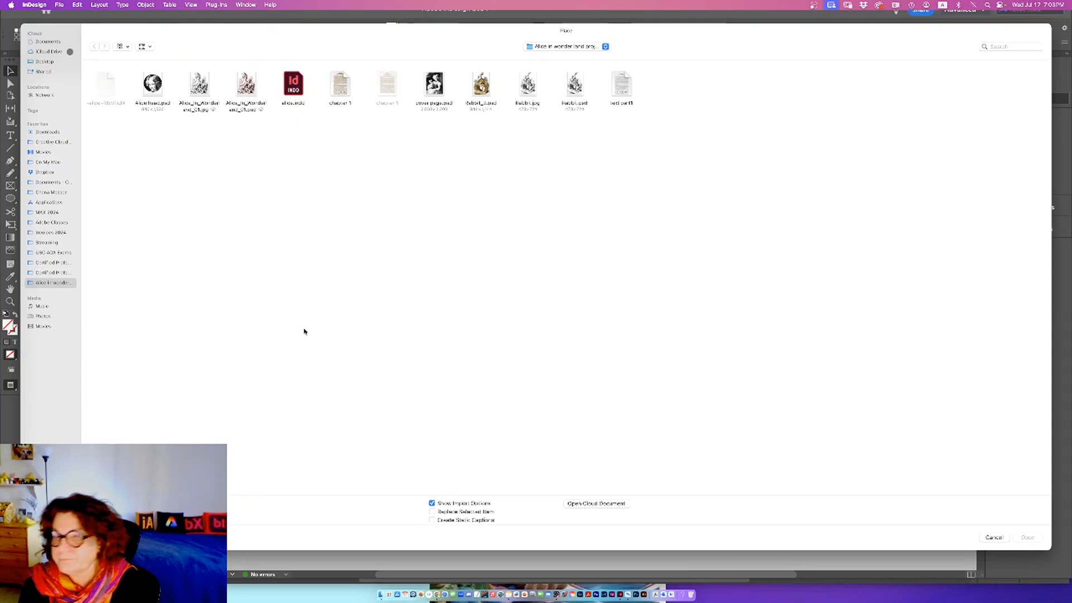
left_click(153, 85)
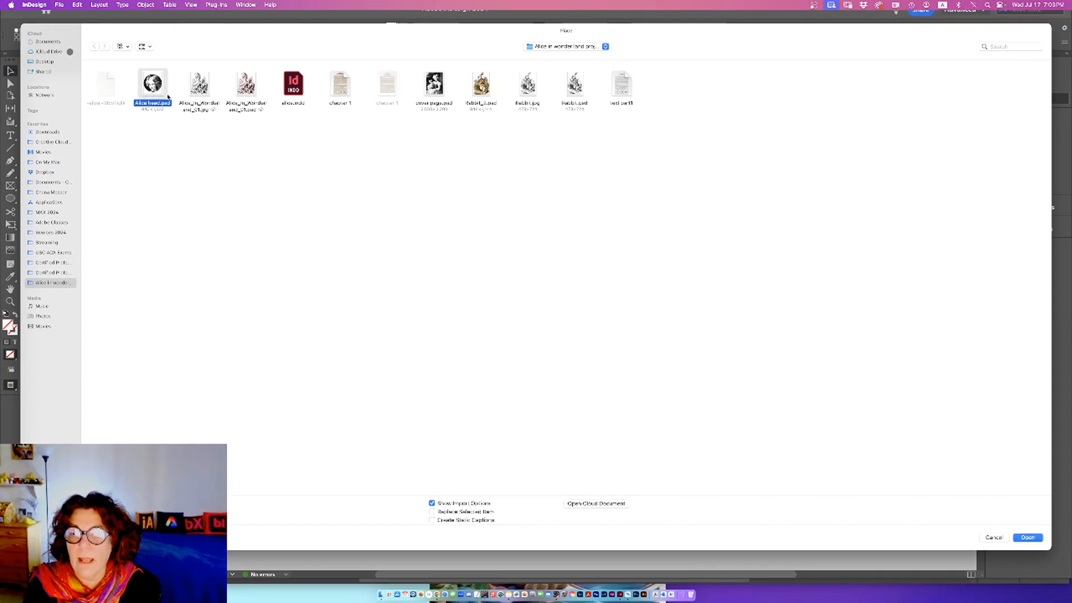
left_click(1028, 538)
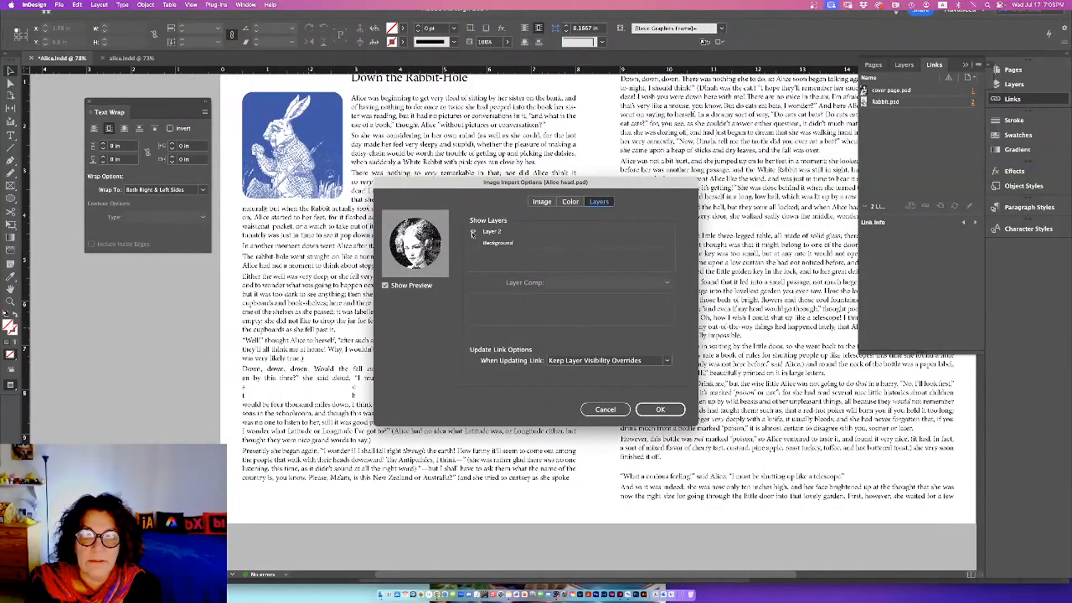
left_click(475, 243)
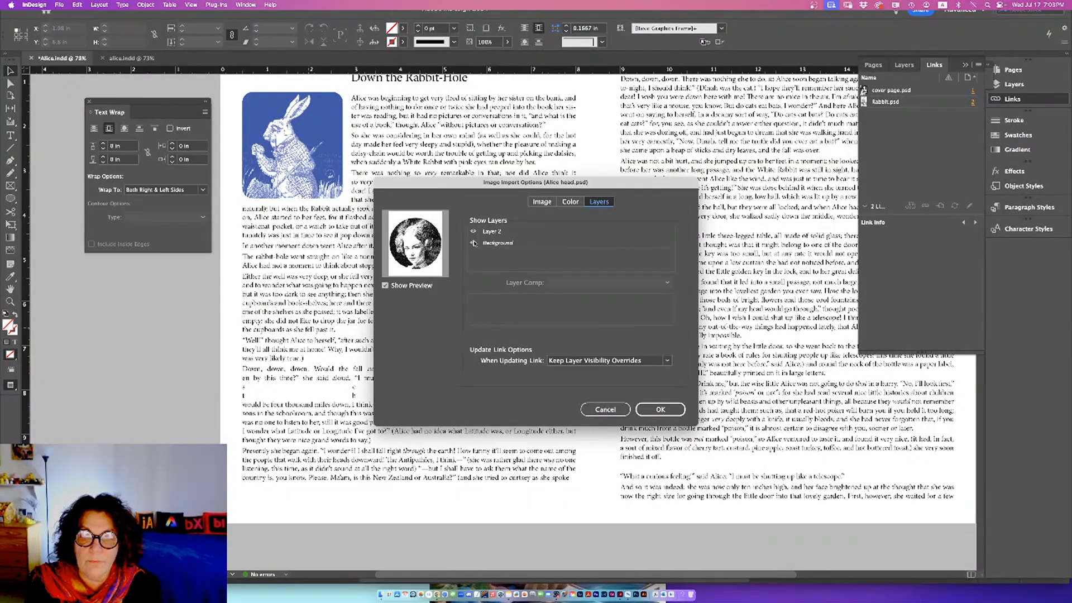
left_click(474, 243)
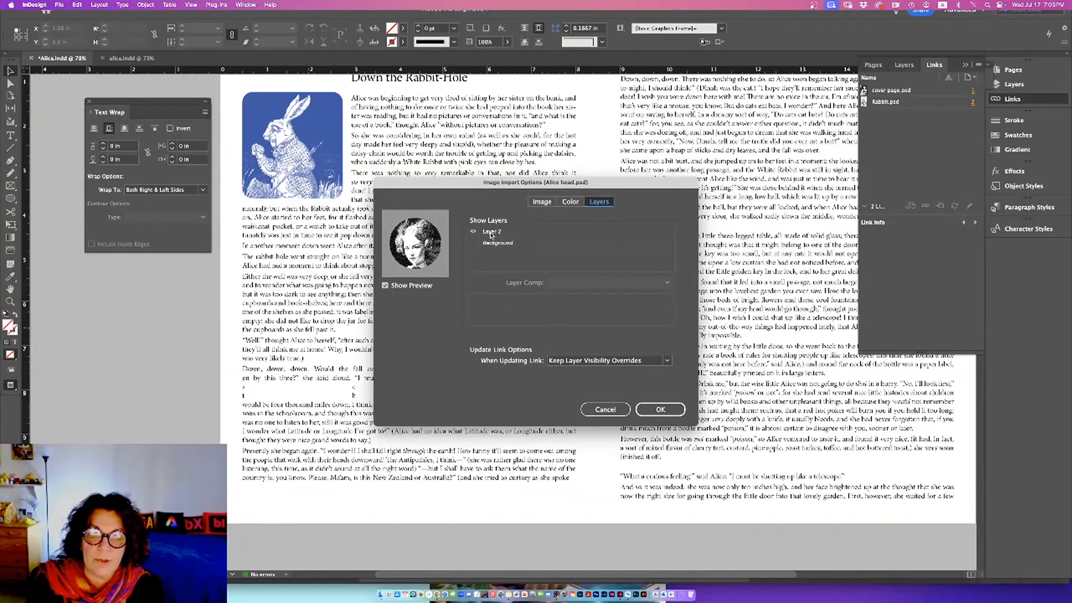
left_click(665, 414)
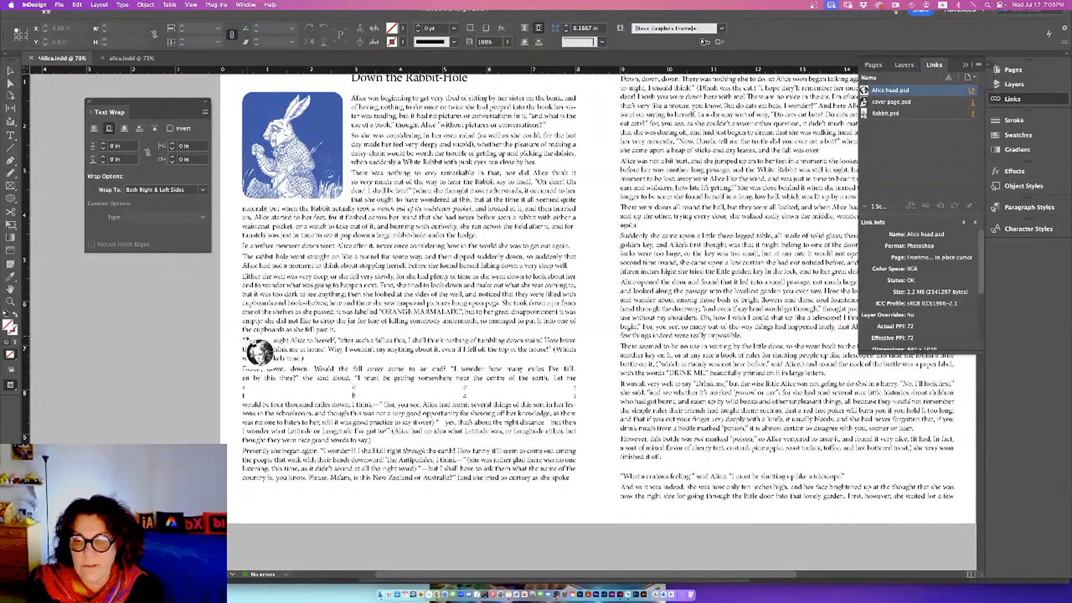
left_click_drag(243, 335, 340, 430)
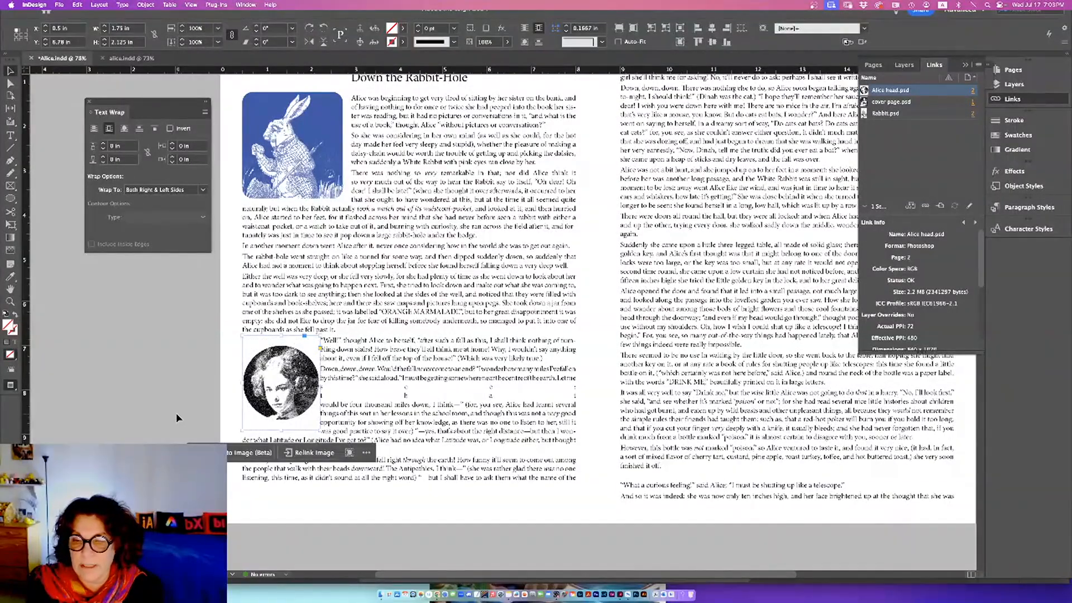
Select the Alice head image within its frame and set its text wrap to follow the bounding box.
left_click(176, 413)
left_click(282, 384)
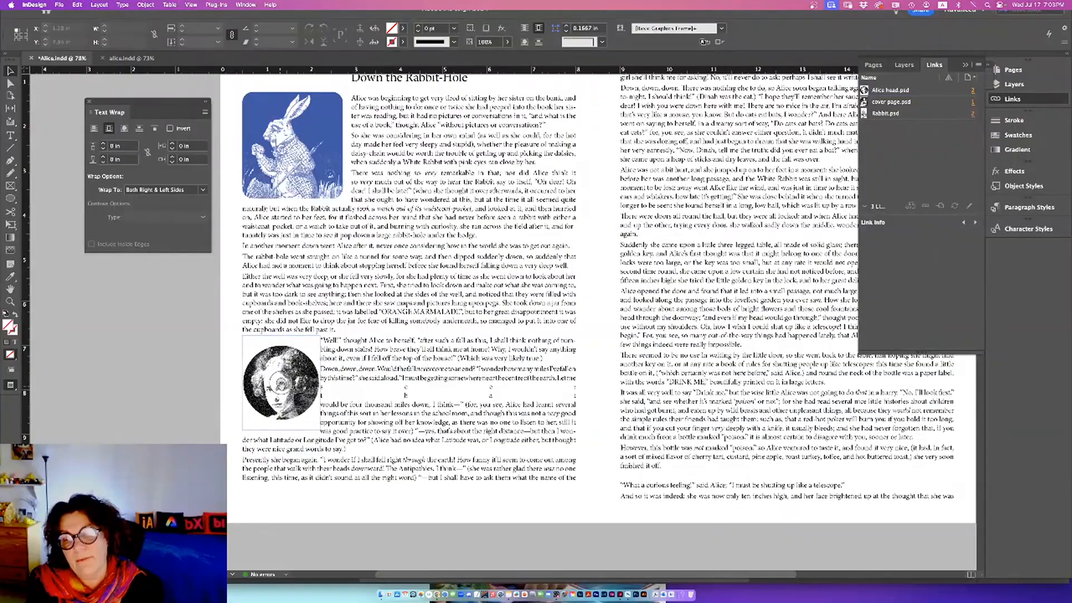
left_click(109, 130)
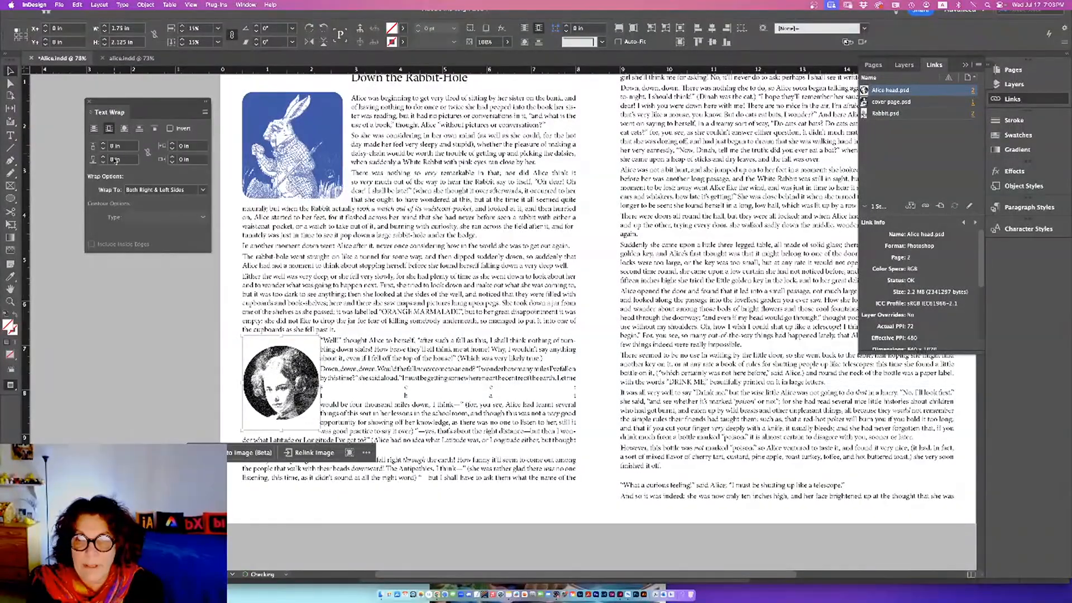
Try the Side Towards Spine, Side Away from Spine and Right Side options for the Alice head's bounding-box text wrap.
left_click(140, 190)
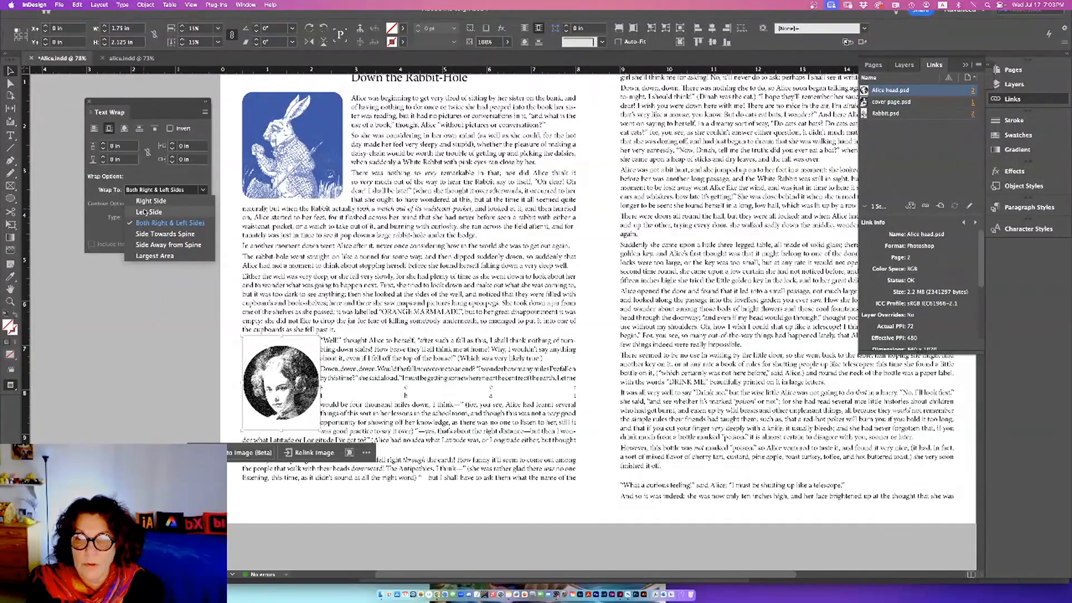
left_click(150, 234)
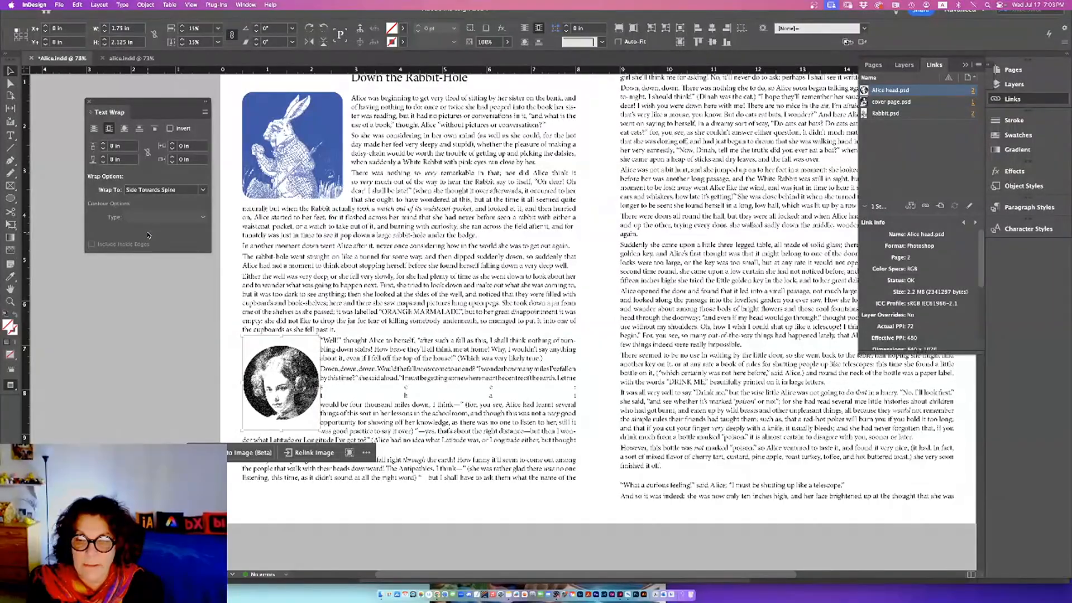
left_click(151, 190)
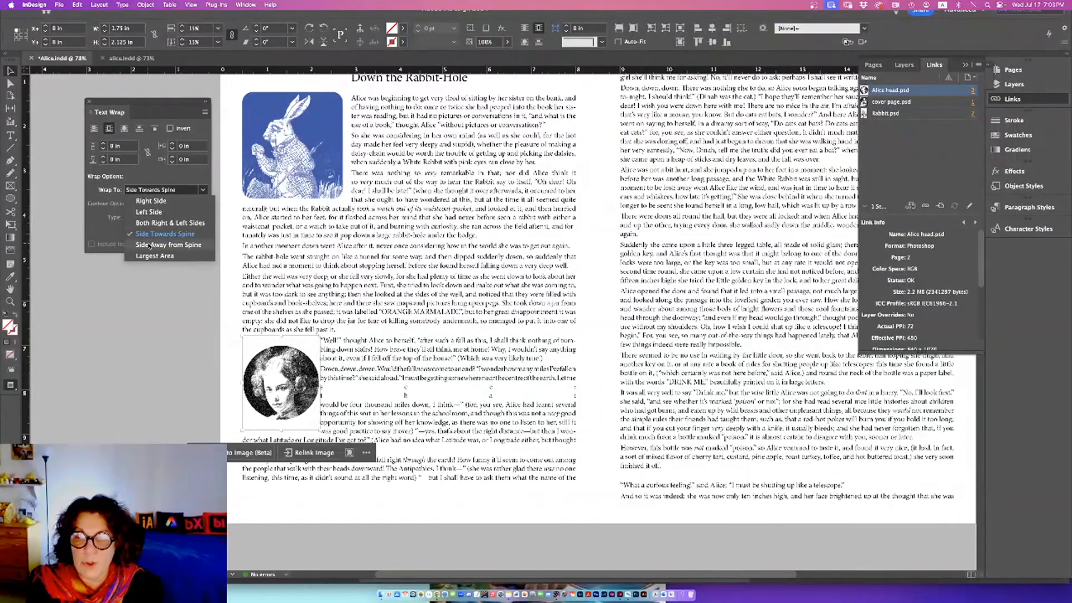
left_click(150, 245)
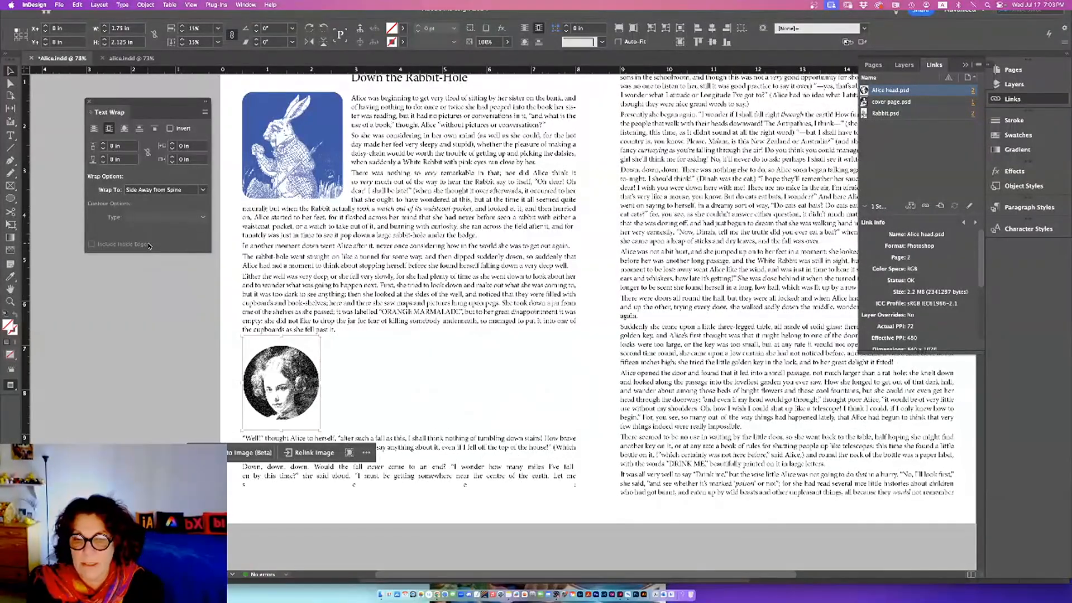
left_click(166, 190)
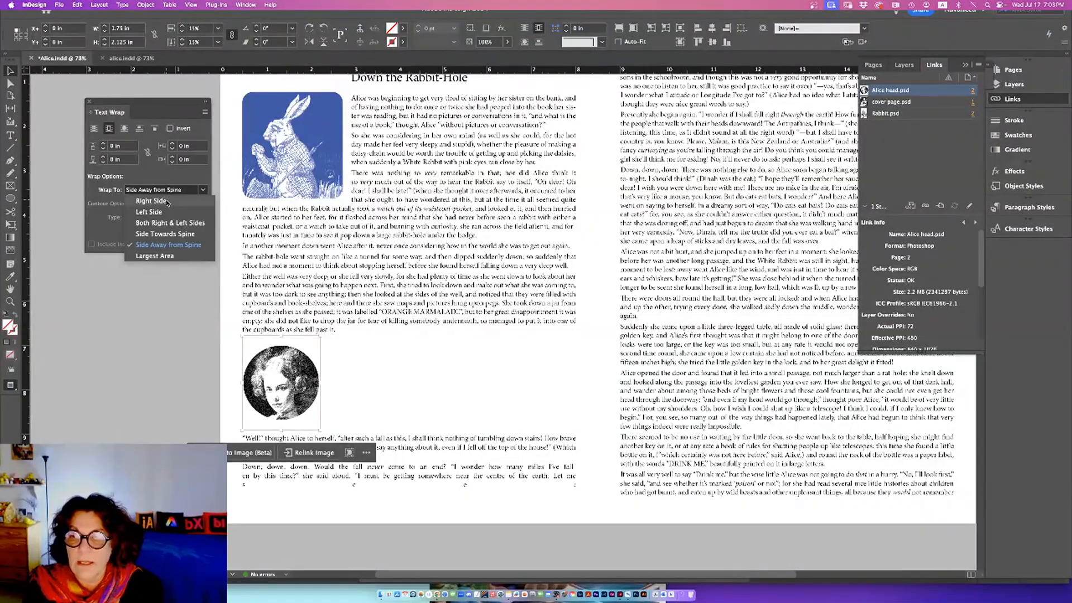
left_click(166, 201)
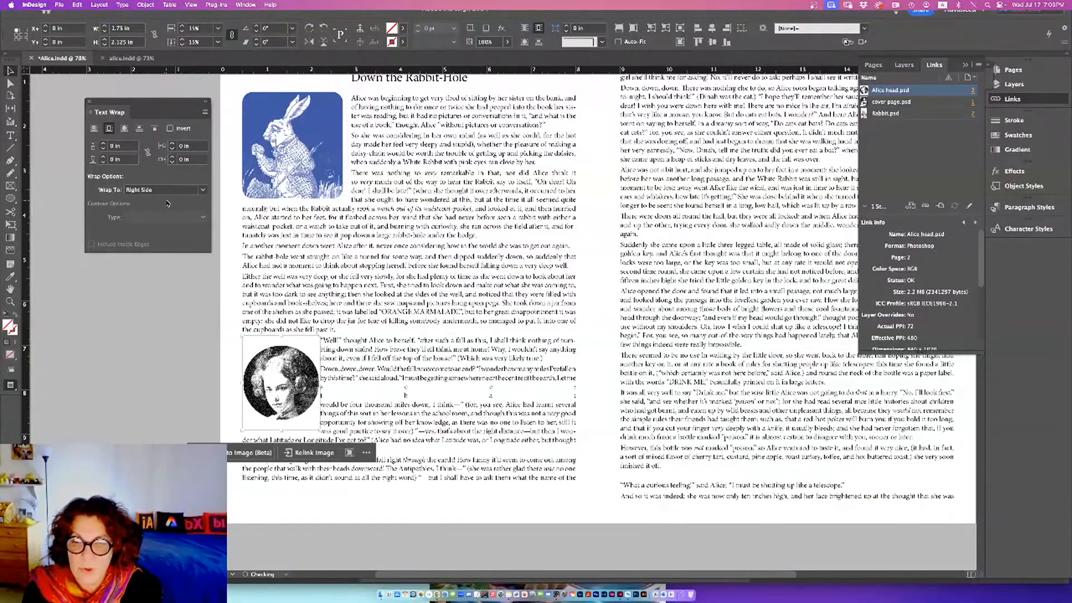
Unlink the Alice head's text wrap offsets and set only the left offset to 0.0625 in.
left_click(147, 152)
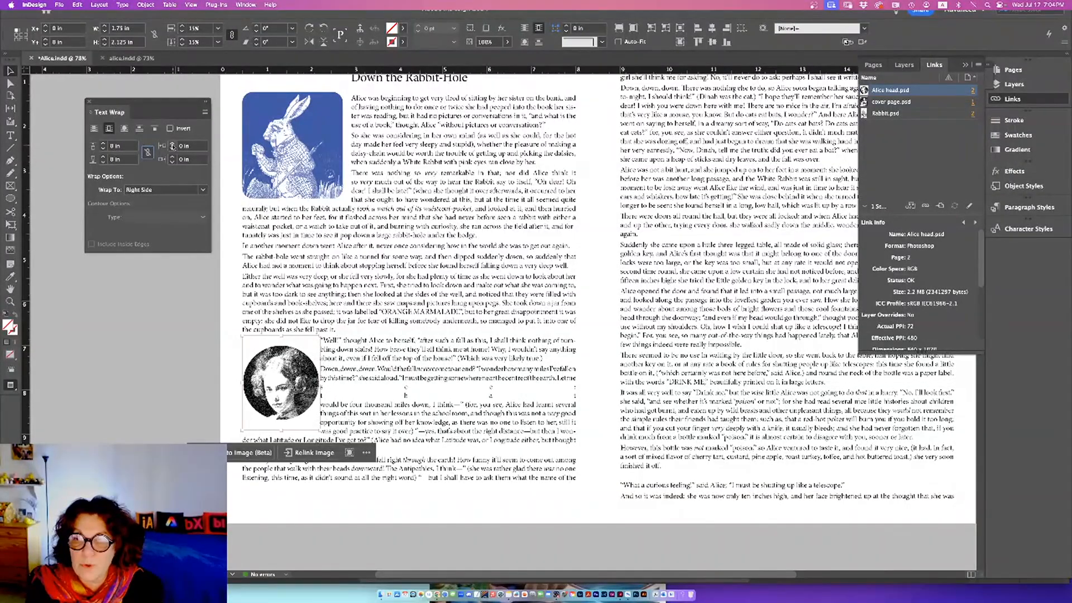
left_click(173, 145)
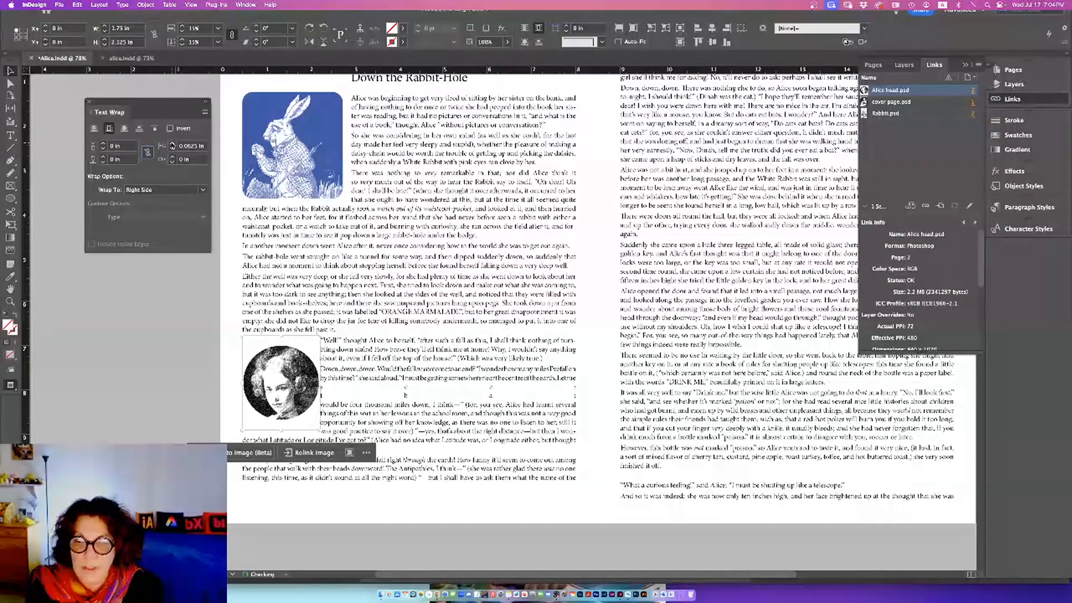
left_click(144, 286)
Wrap the text around the Alice head's object shape, using Detect Edges as the contour type.
left_click(262, 354)
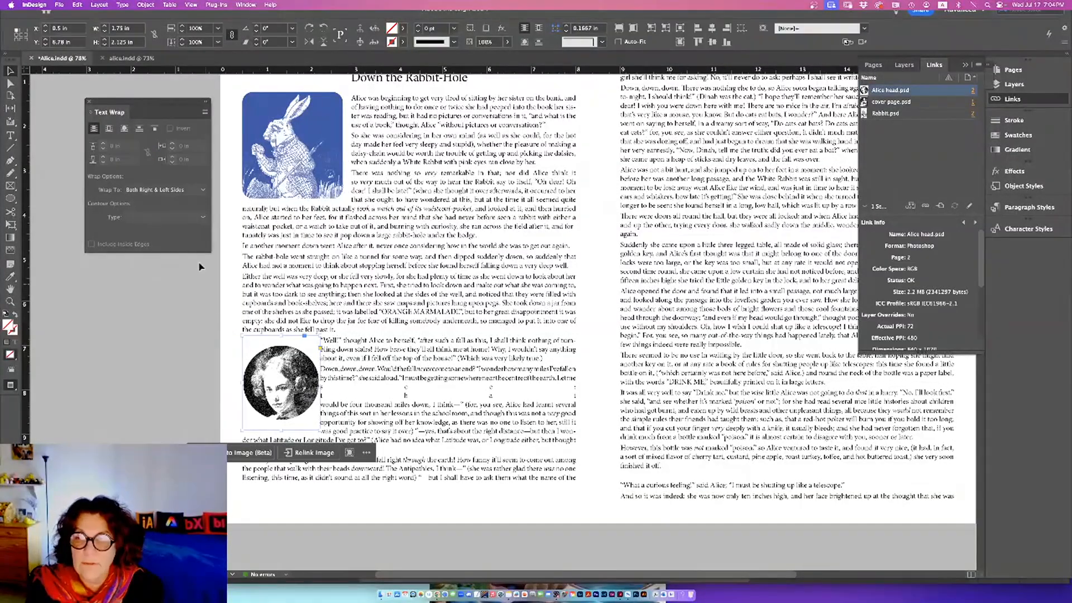
left_click(110, 129)
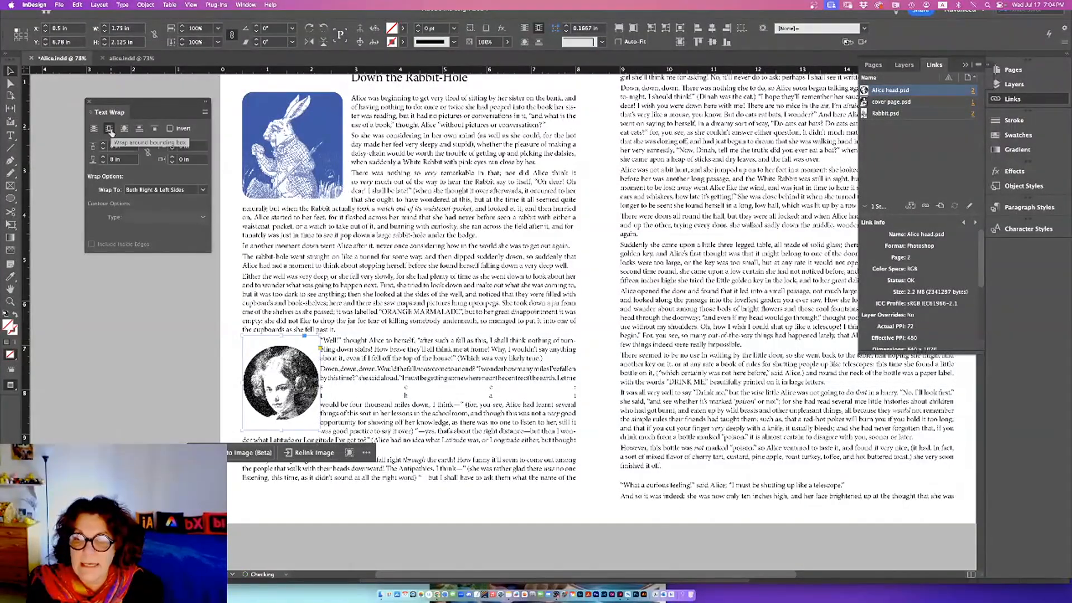
left_click(125, 129)
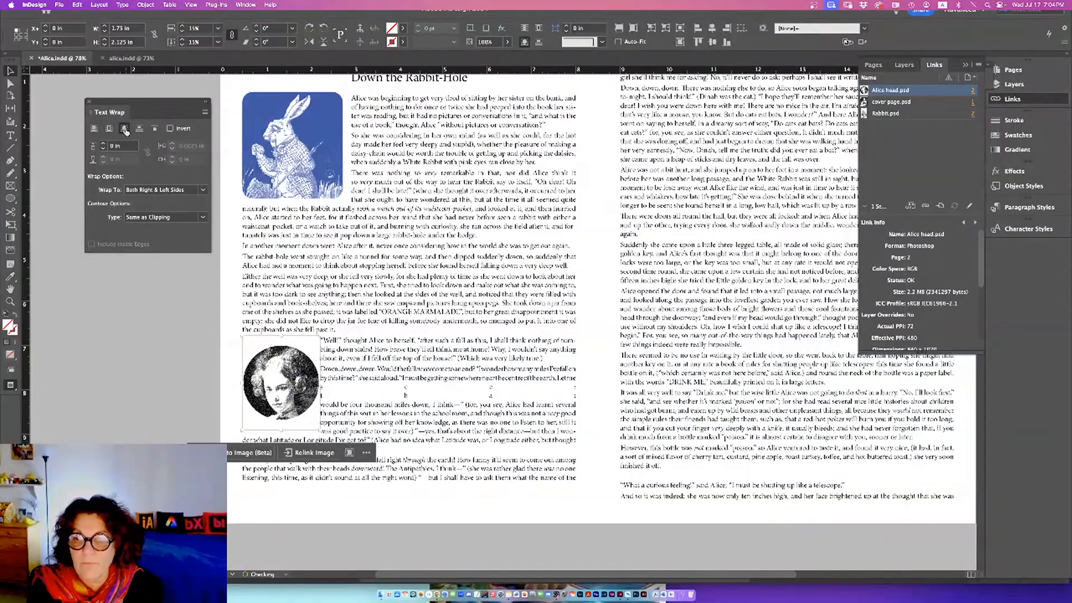
left_click(158, 218)
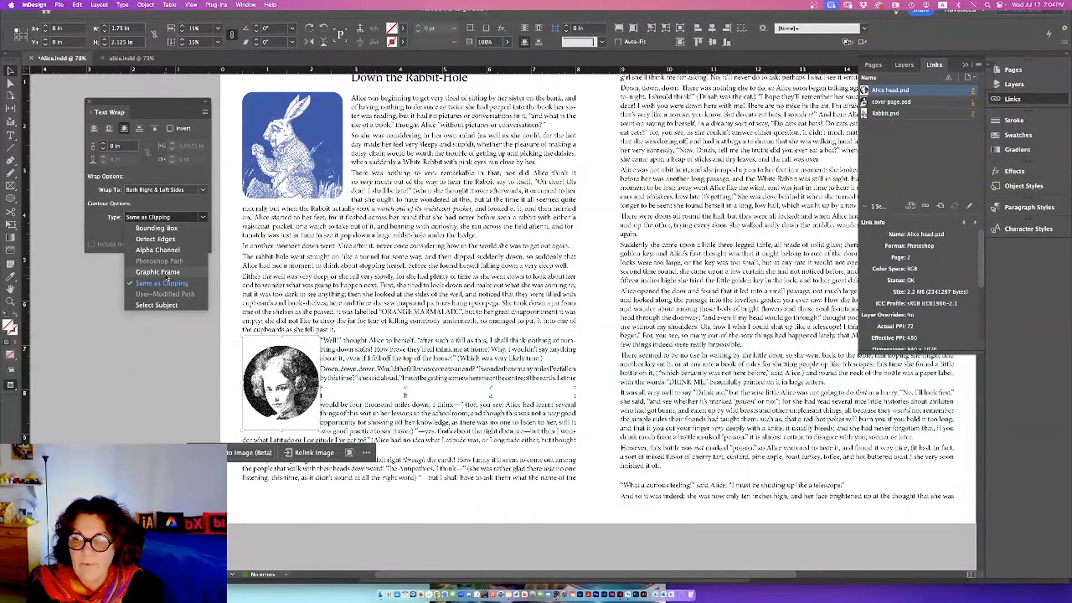
left_click(153, 239)
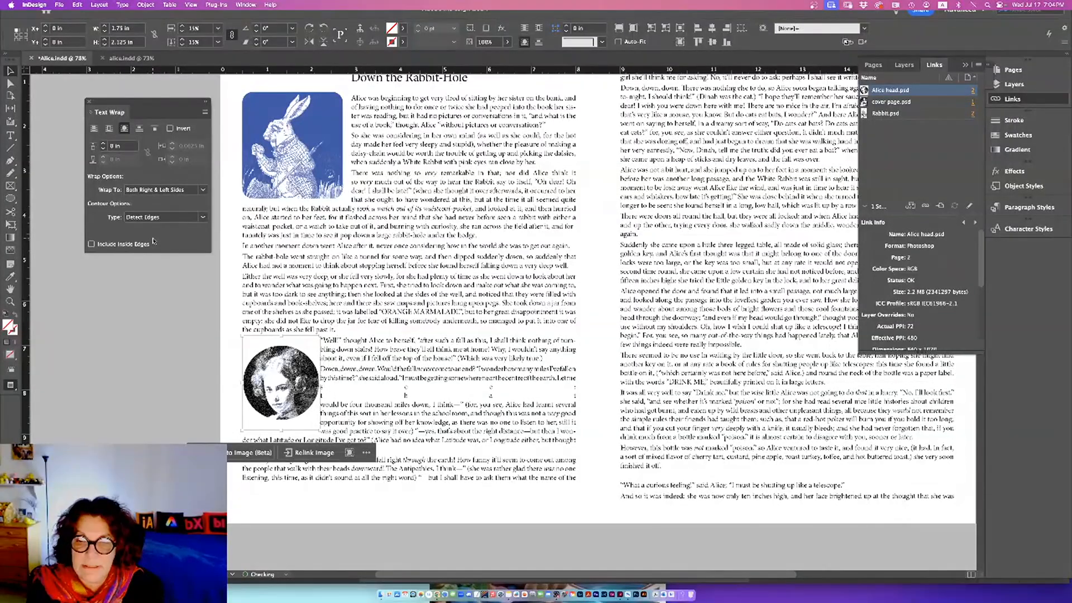
left_click(145, 296)
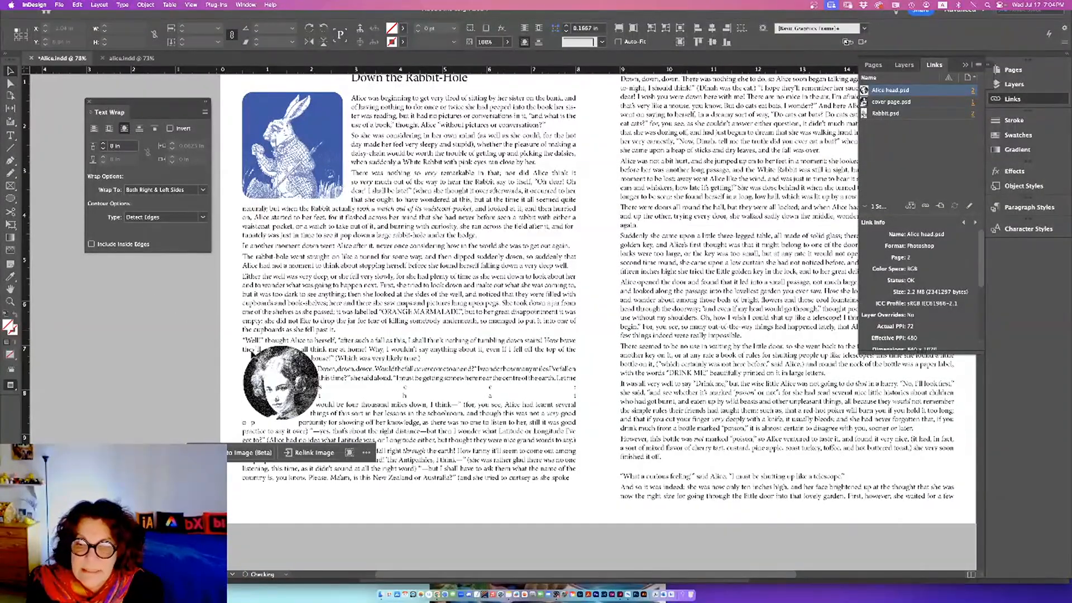
Wrap the text only on the Alice head's left side and set the wrap offset to 0.25 in.
left_click(278, 369)
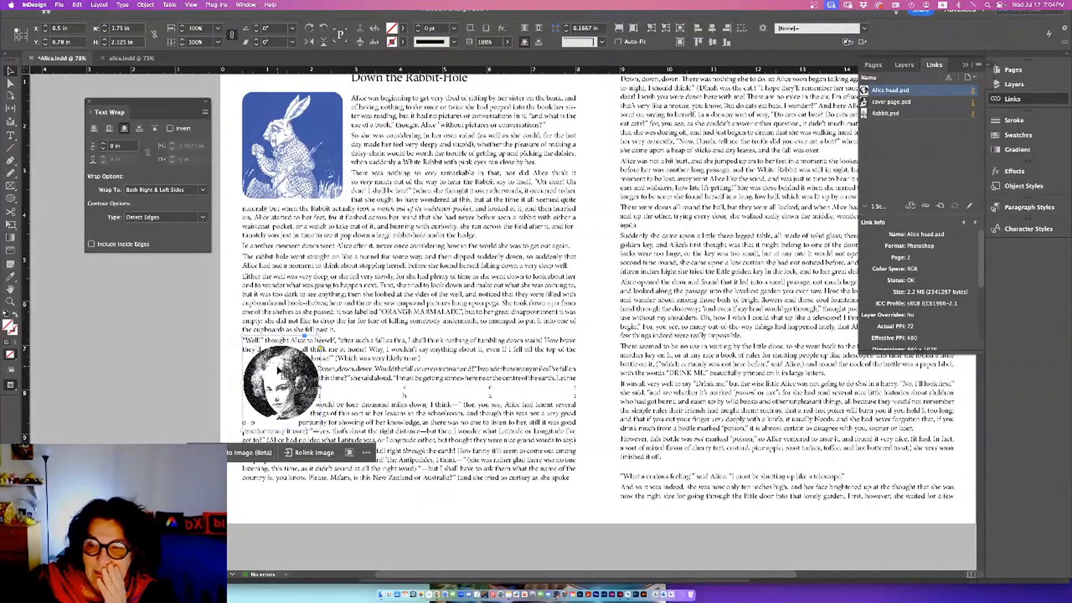
left_click(175, 191)
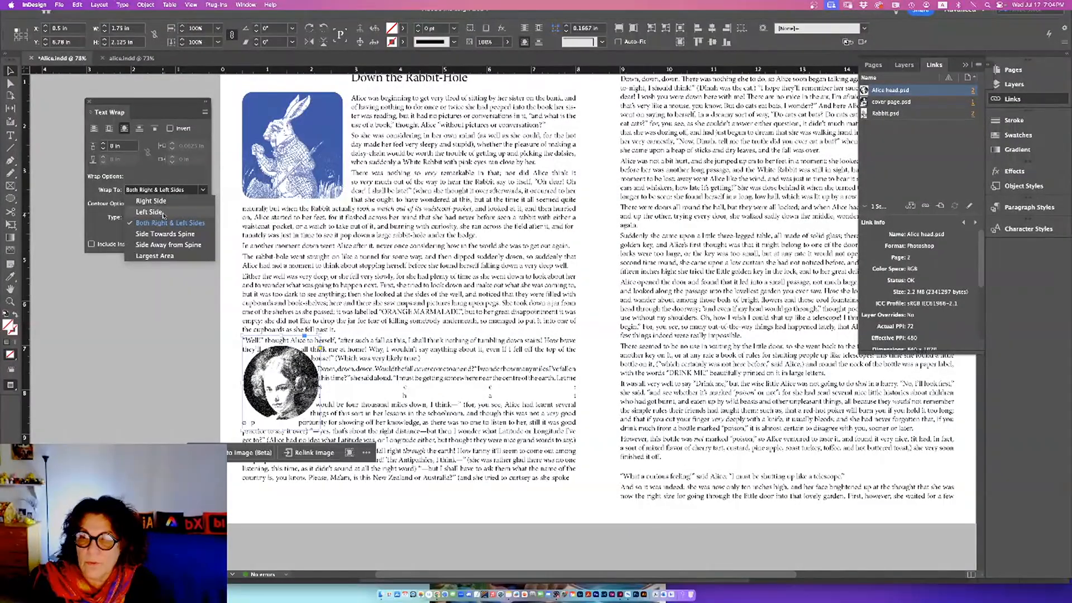
left_click(164, 213)
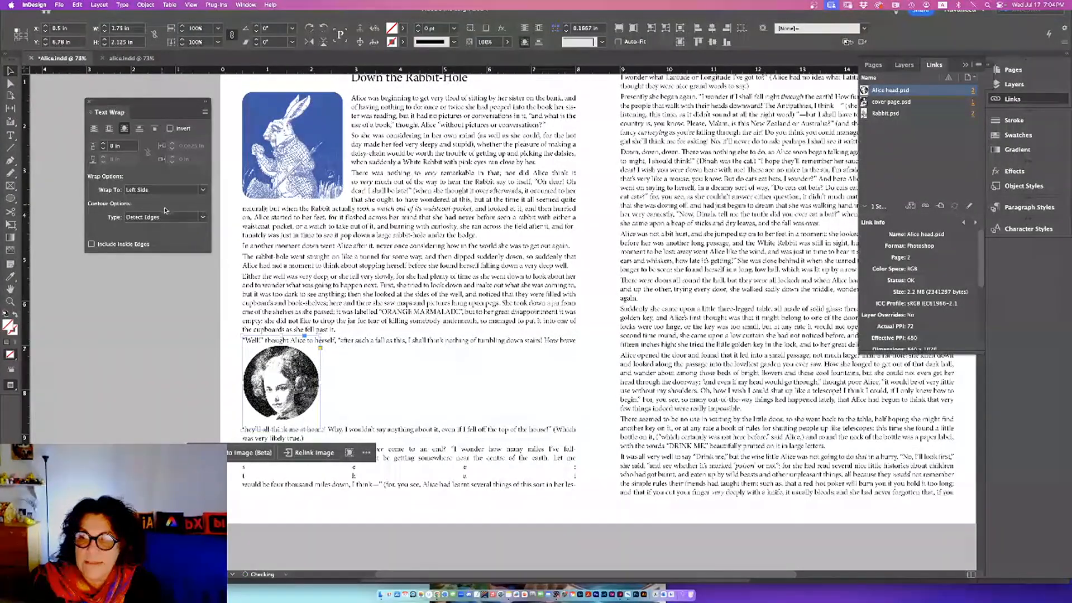
left_click(103, 144)
left_click(104, 143)
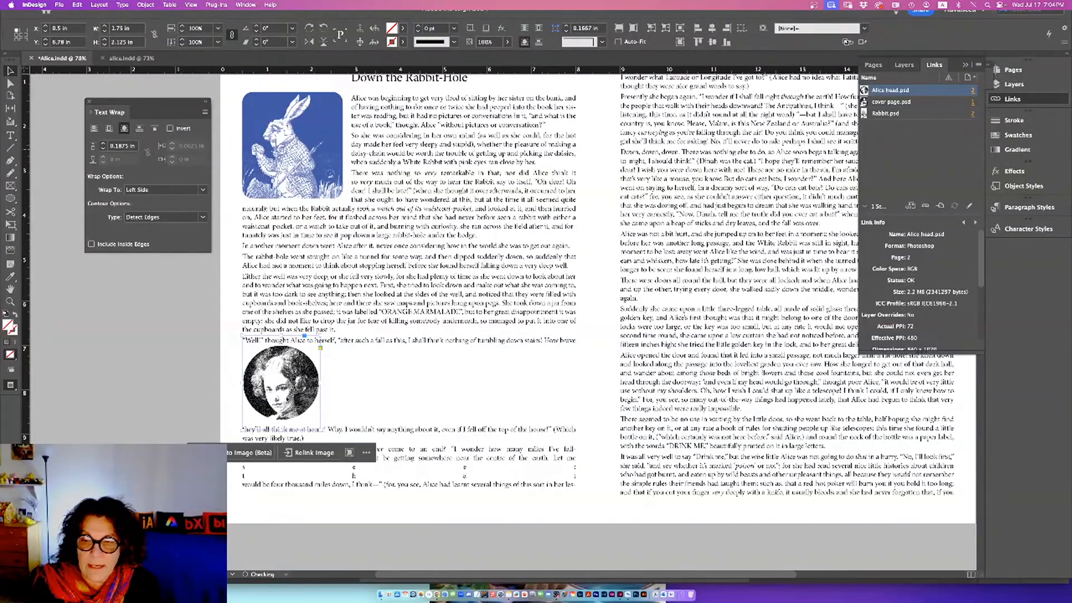
Set the Alice head's text wrap to both right and left sides and deselect the image.
left_click(144, 190)
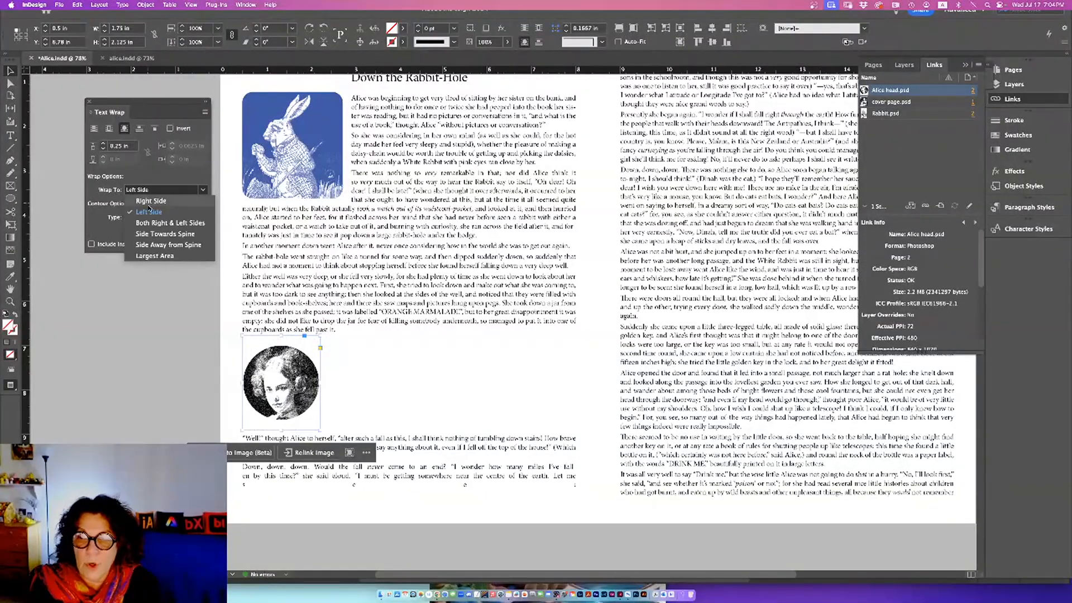
left_click(152, 223)
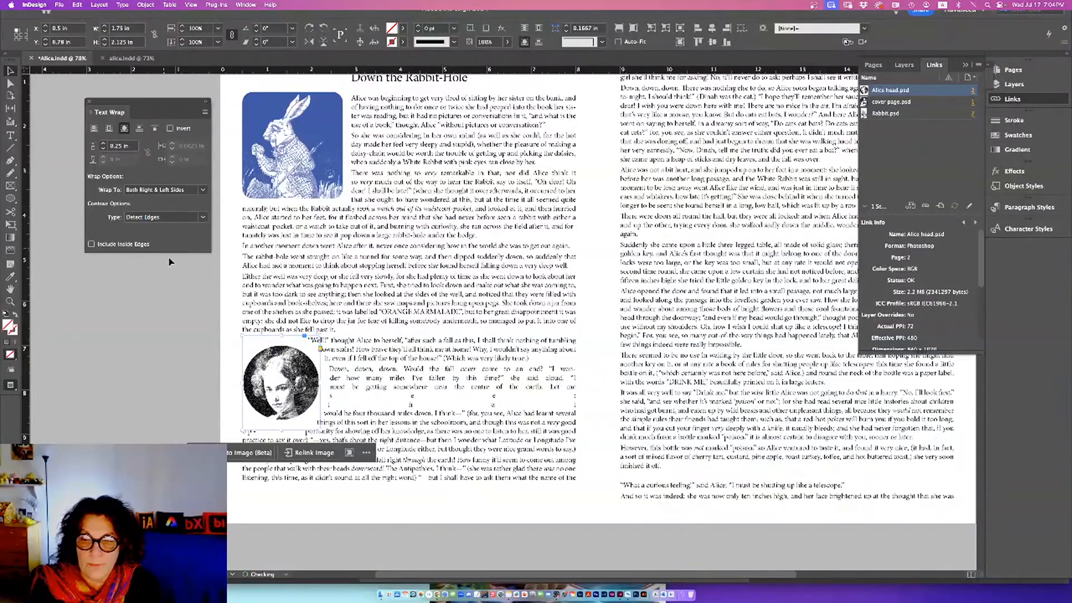
left_click(166, 400)
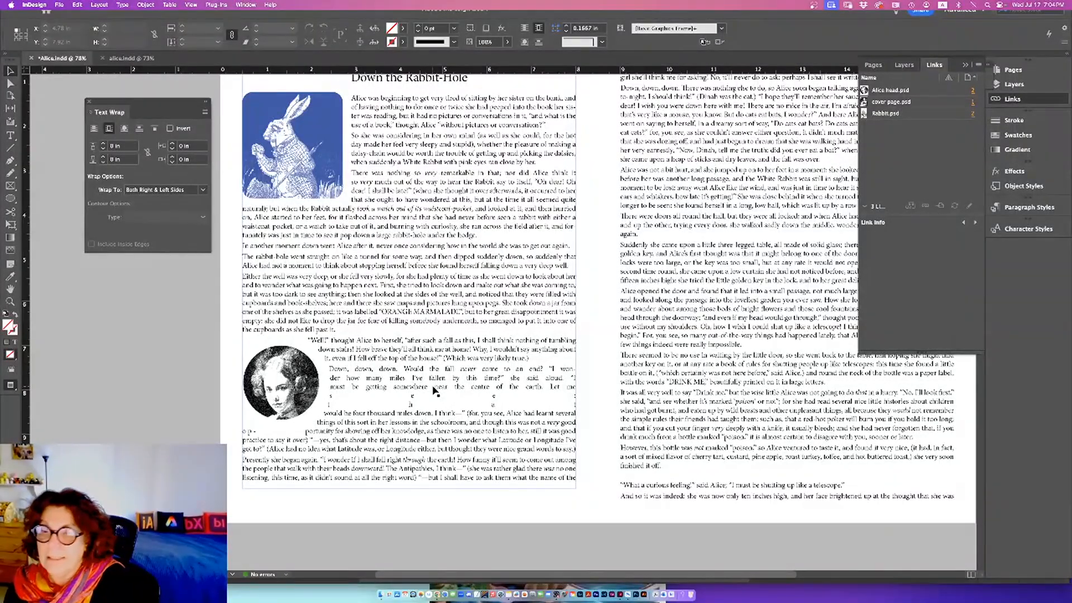
Change the Alice head's wrap contour type to Alpha Channel with Transparency as the alpha, and deselect it.
left_click(290, 382)
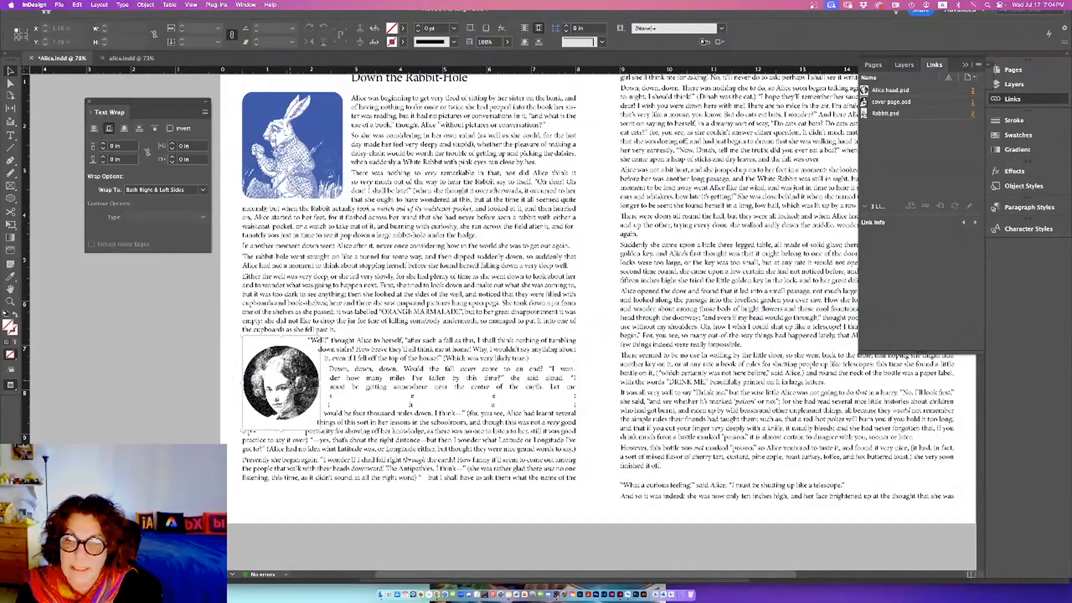
left_click(291, 385)
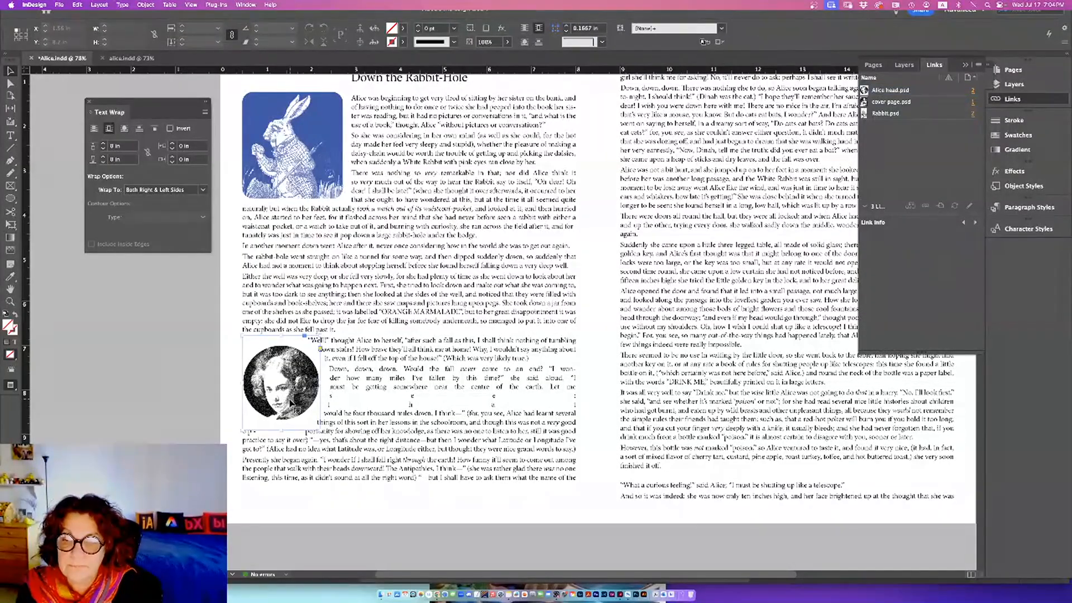
left_click(165, 218)
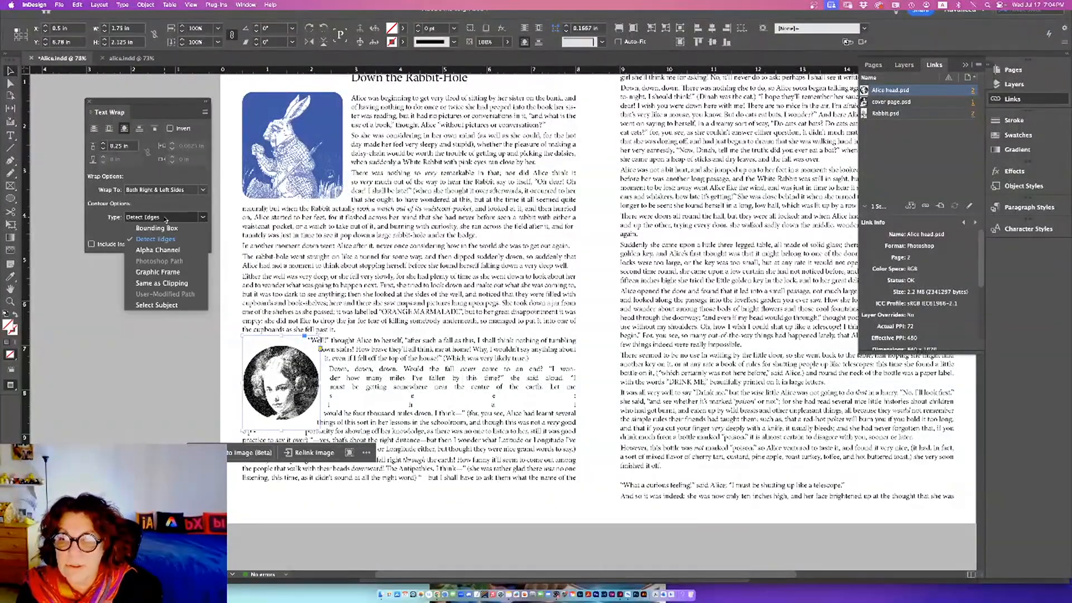
left_click(162, 249)
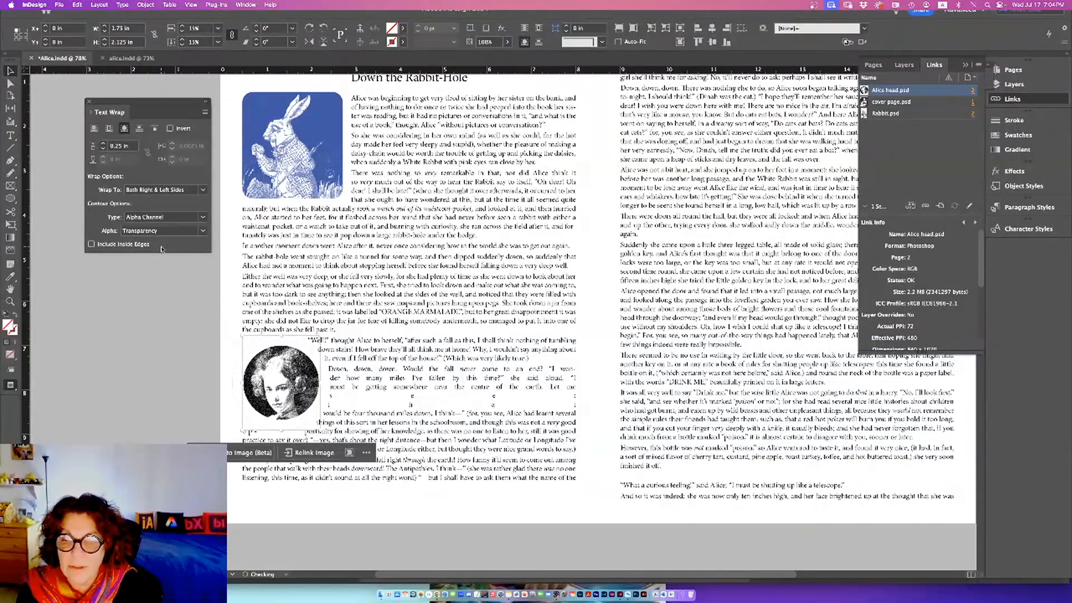
left_click(168, 284)
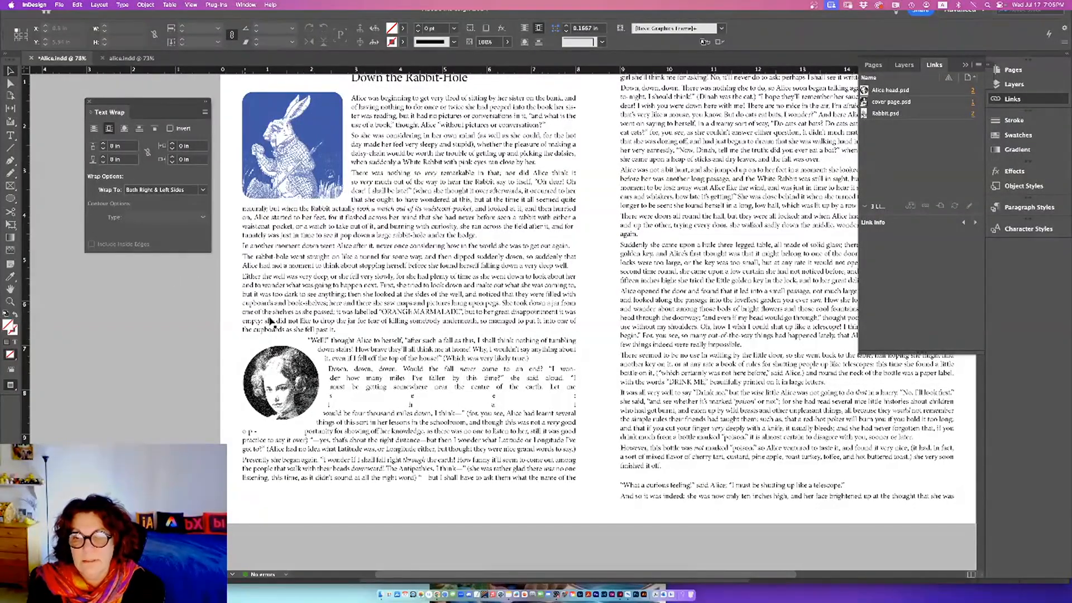
Try the Left Side wrap option for the Alice head, and settle on Right Side.
scroll(285, 374, "up", 1)
left_click(288, 373)
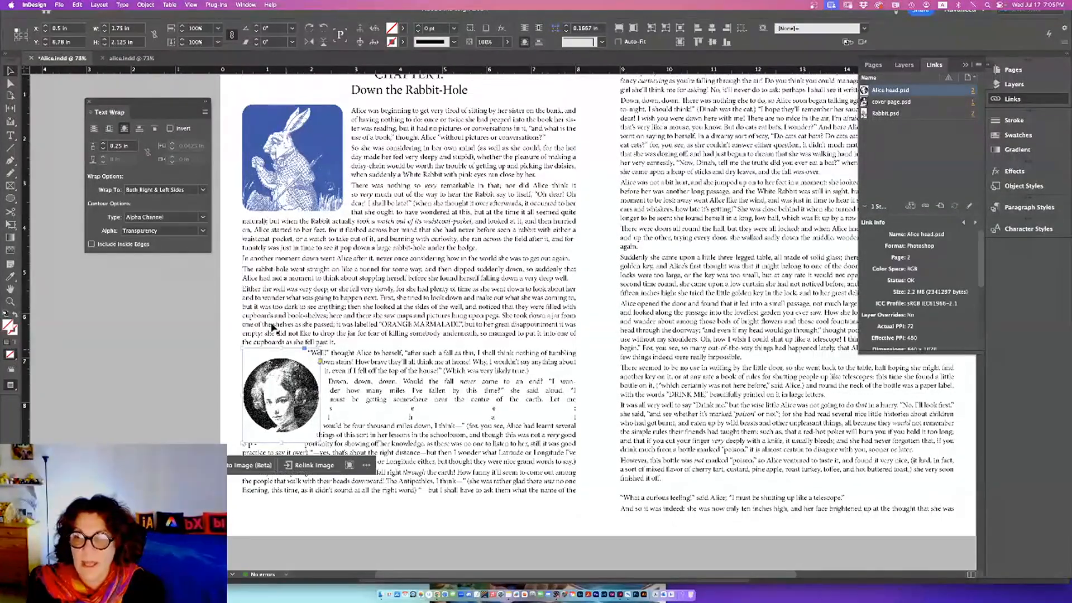
left_click(157, 191)
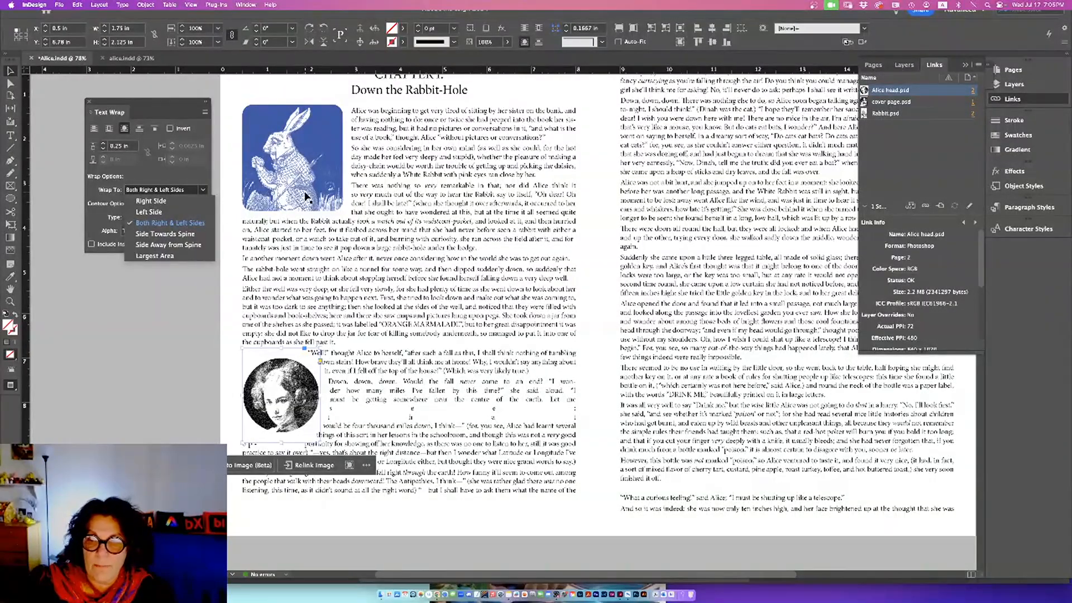
left_click(161, 212)
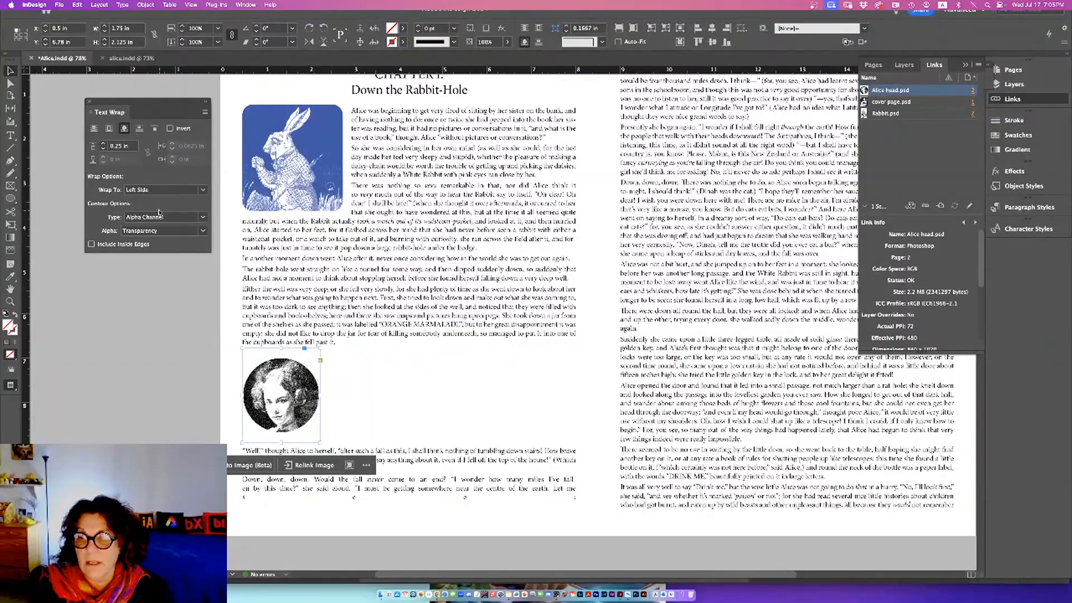
left_click(146, 191)
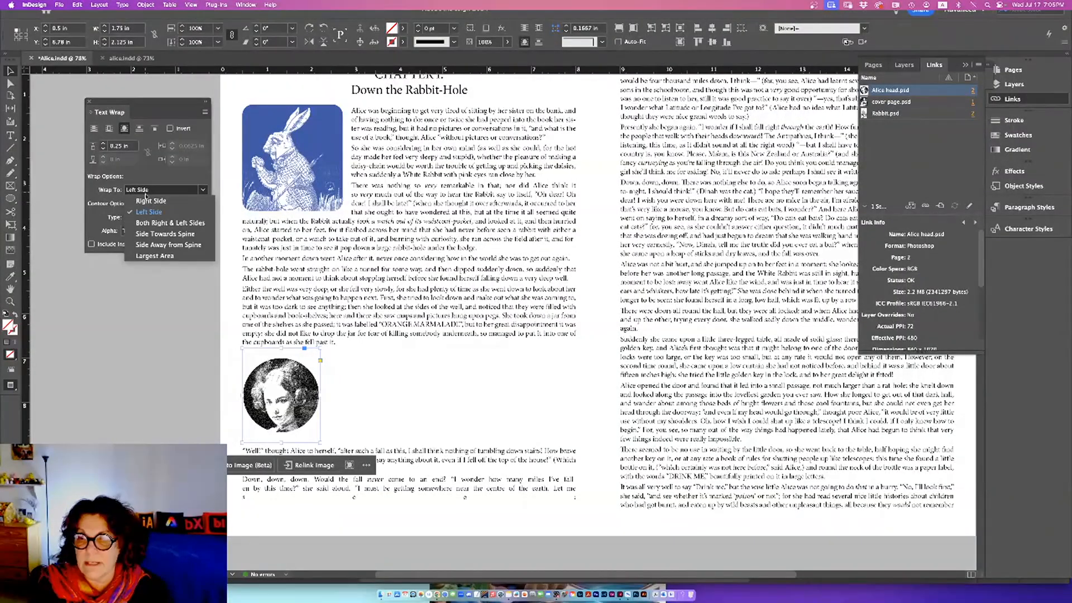
left_click(148, 200)
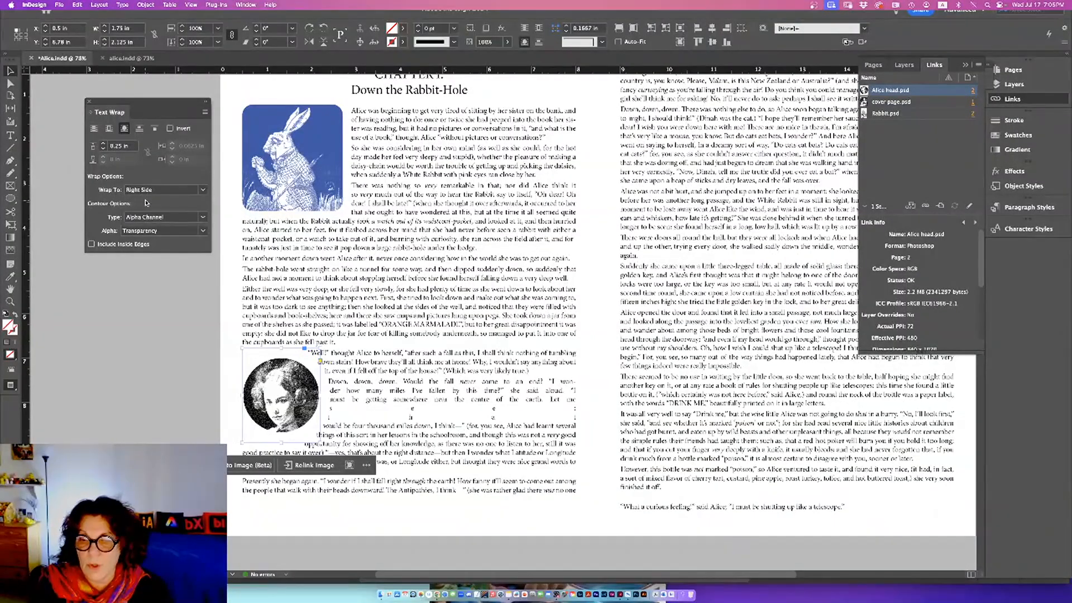
left_click(179, 367)
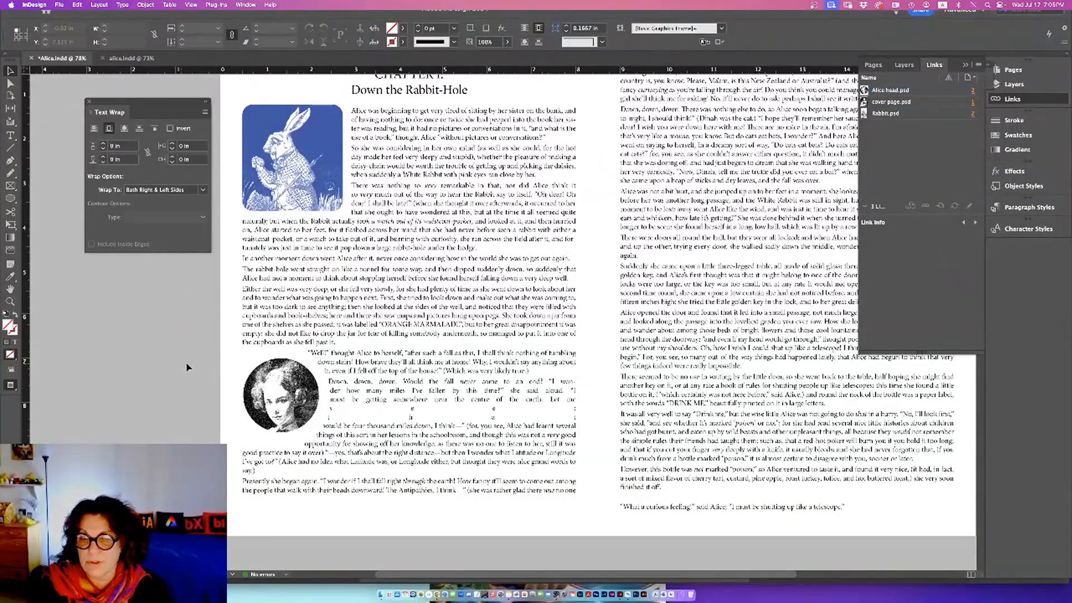
Move the Alice head image onto the facing page, beside the "DRINK ME" paragraph.
left_click(416, 399)
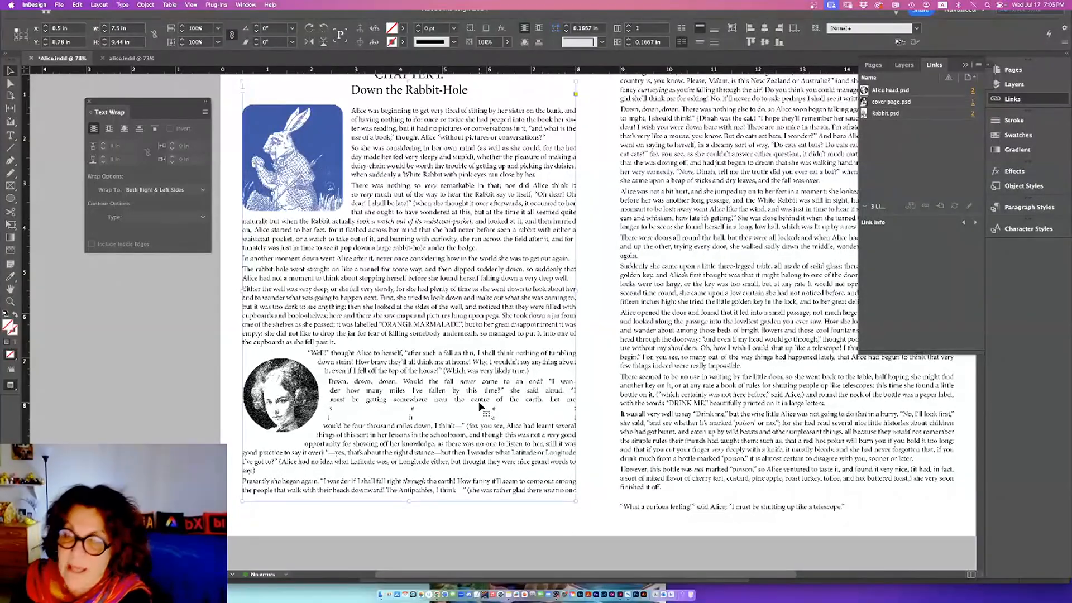
left_click(318, 405)
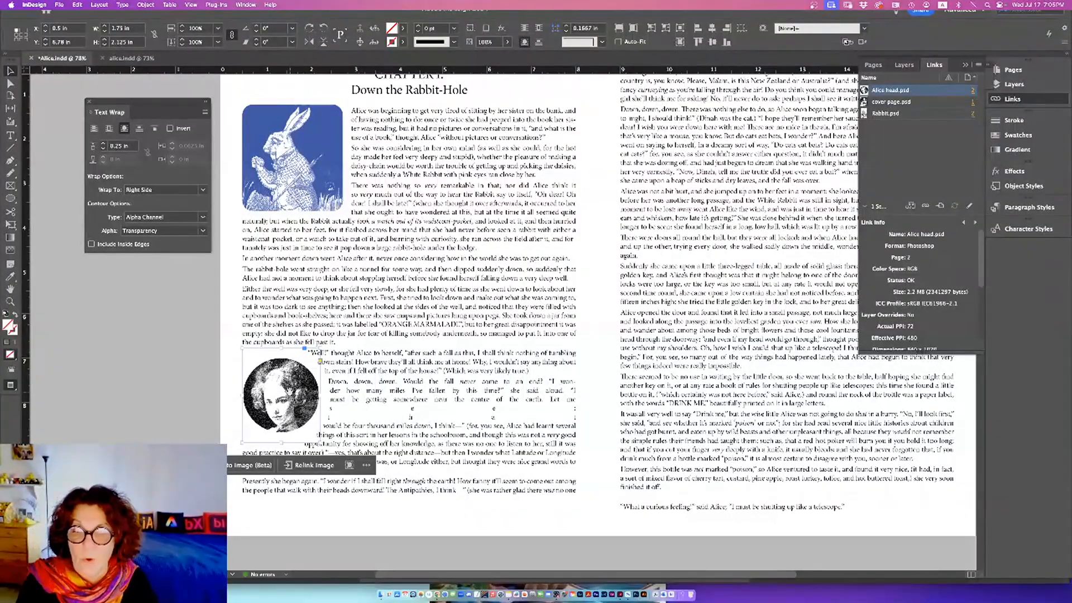
left_click_drag(290, 392, 663, 378)
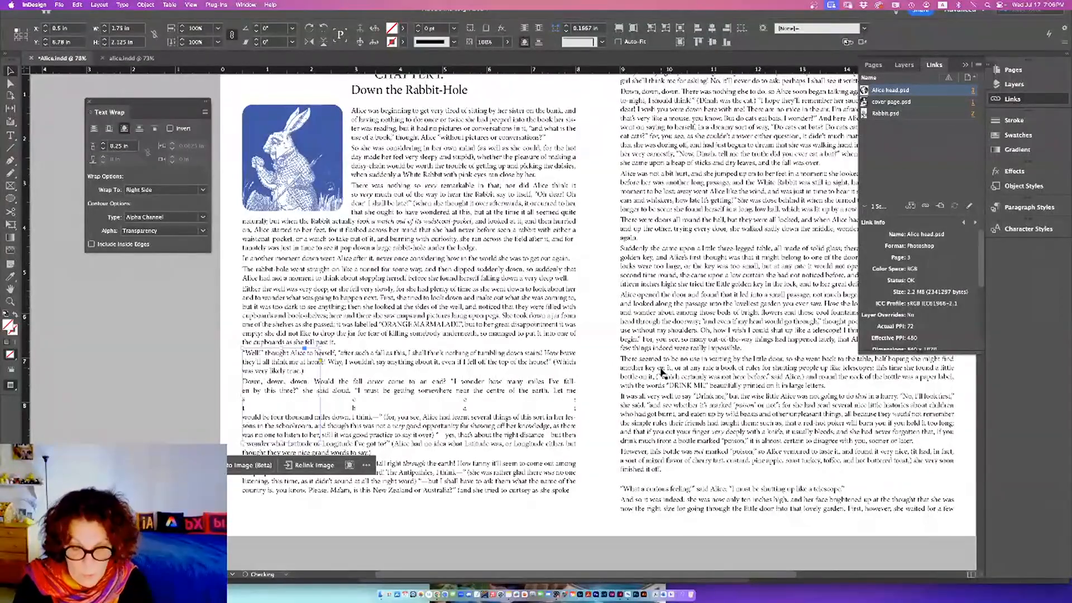
Undo the Alice head's last move and move it onto the facing page, beside the paragraph beginning "Alice opened the door".
key("super+z")
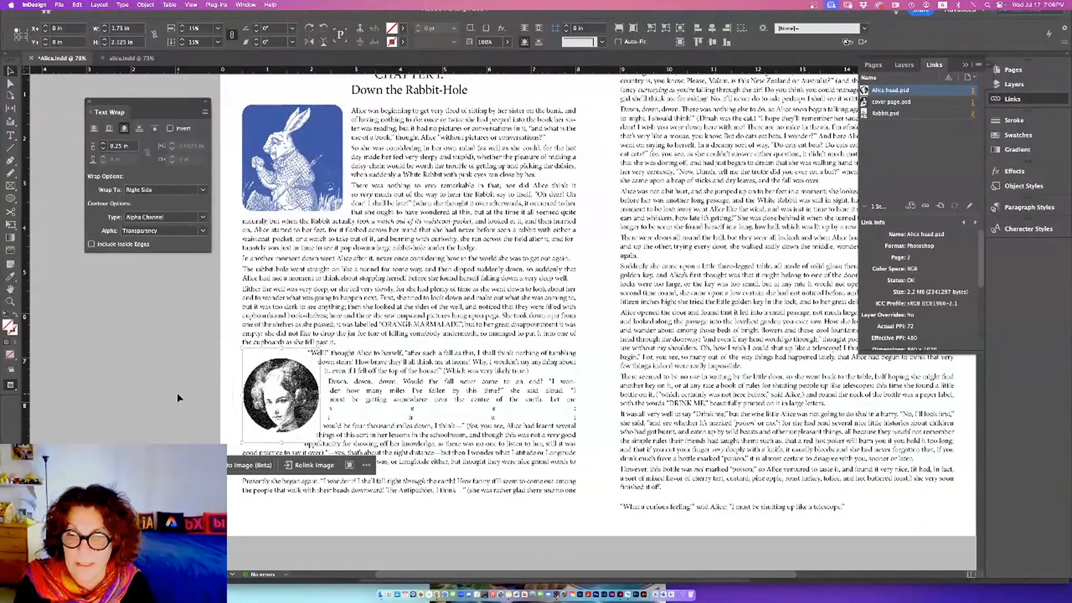
left_click(200, 415)
left_click(273, 386)
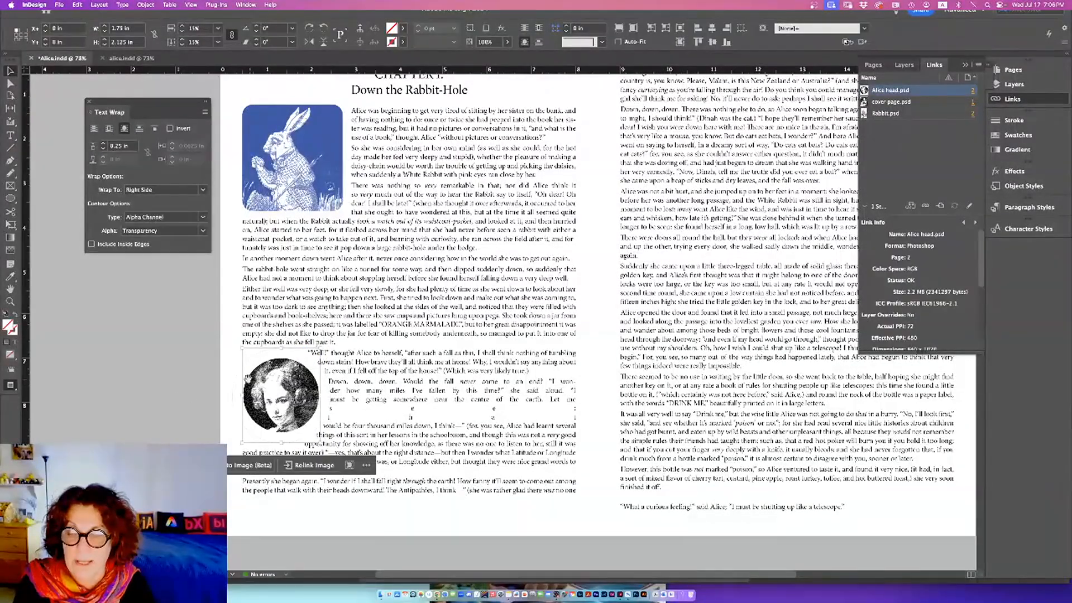
left_click_drag(290, 383, 699, 312)
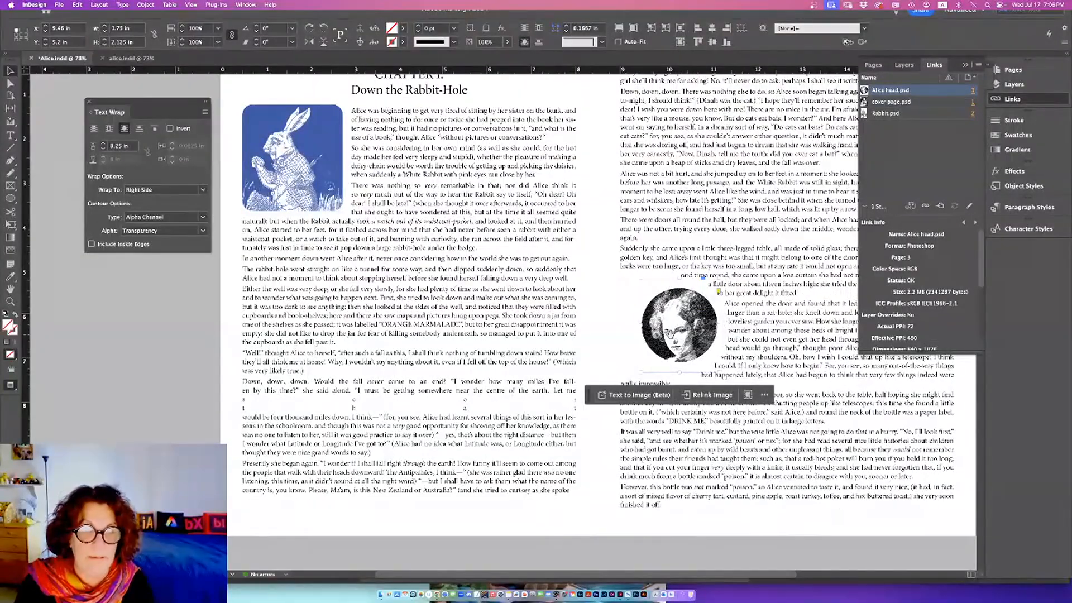
Move the Alice head further into the facing page's text column, to about X 12.64 in and Y 4.68 in.
left_click_drag(618, 358, 470, 371)
left_click_drag(576, 296, 640, 232)
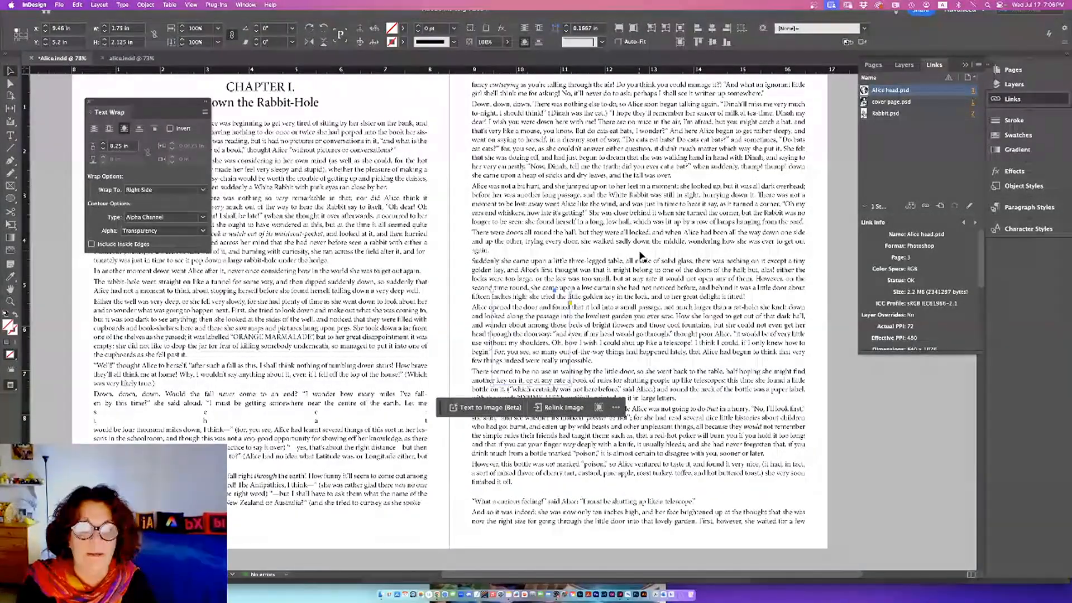
key("super+z")
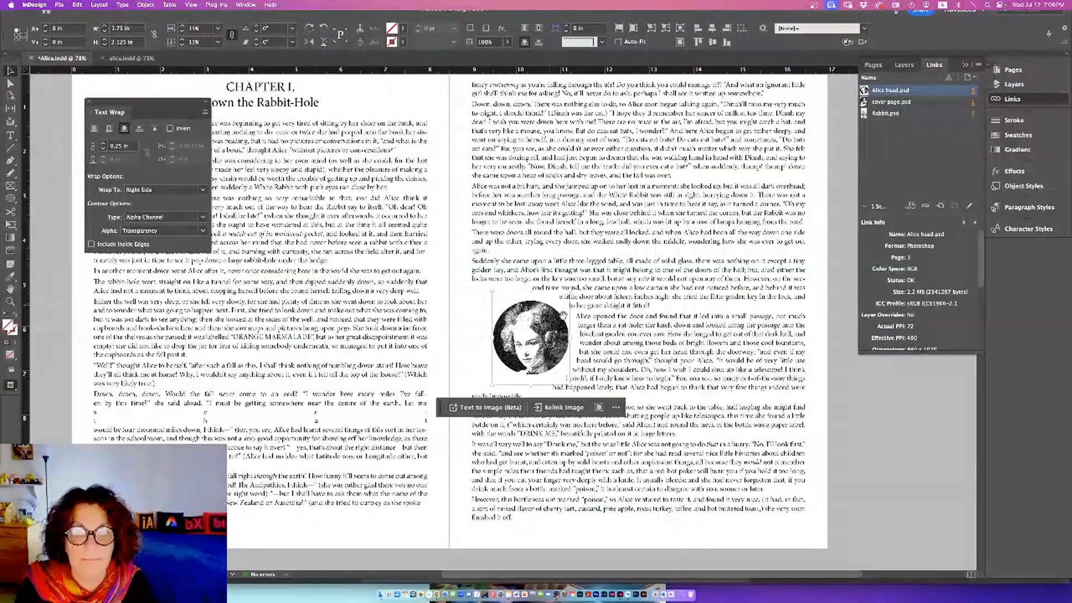
left_click(469, 309)
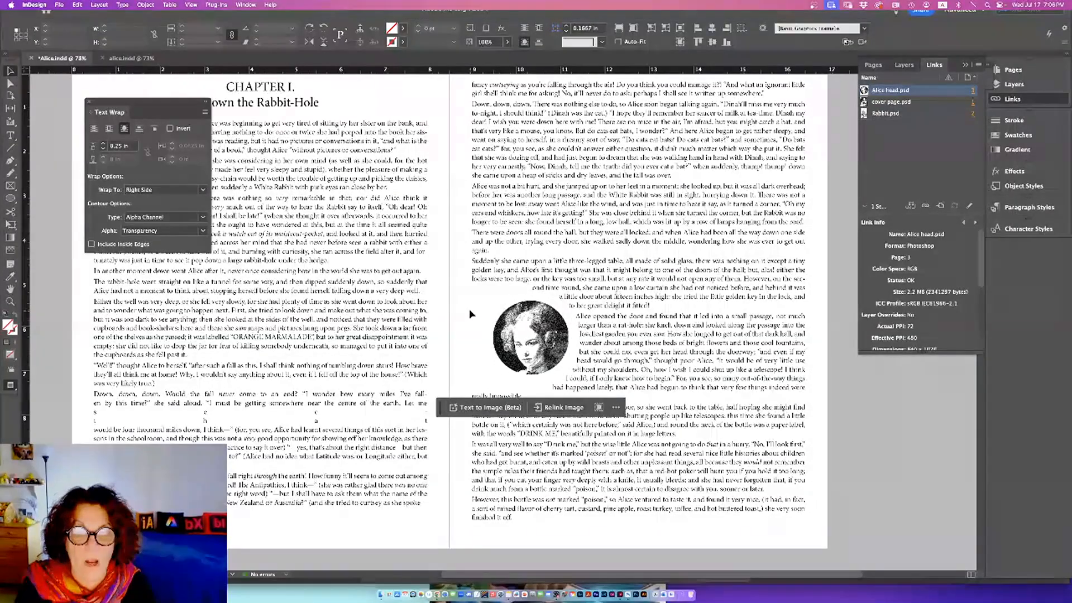
left_click(517, 324)
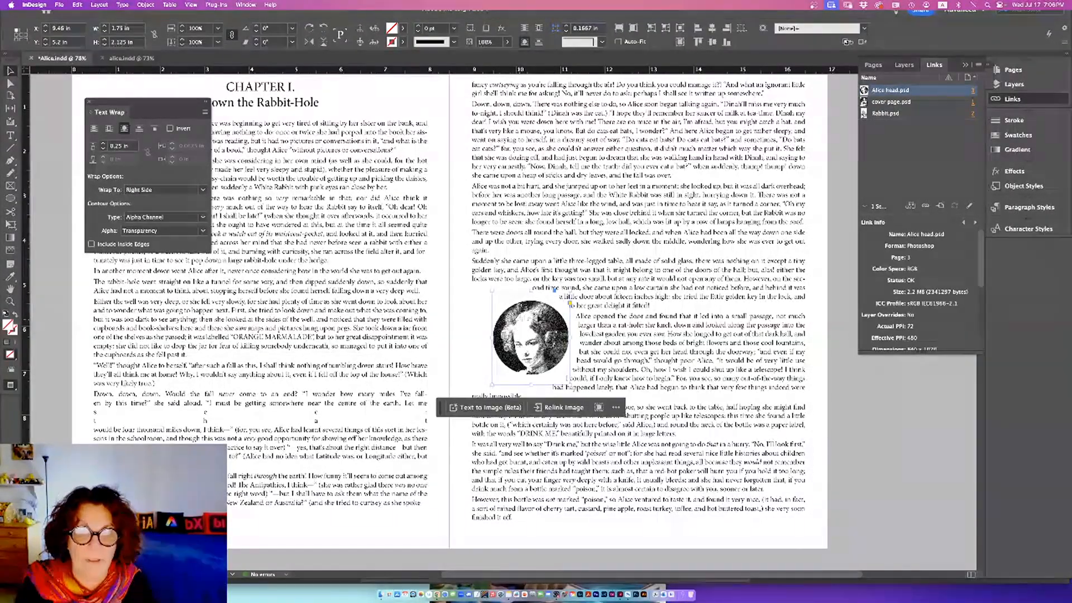
left_click_drag(518, 320, 665, 300)
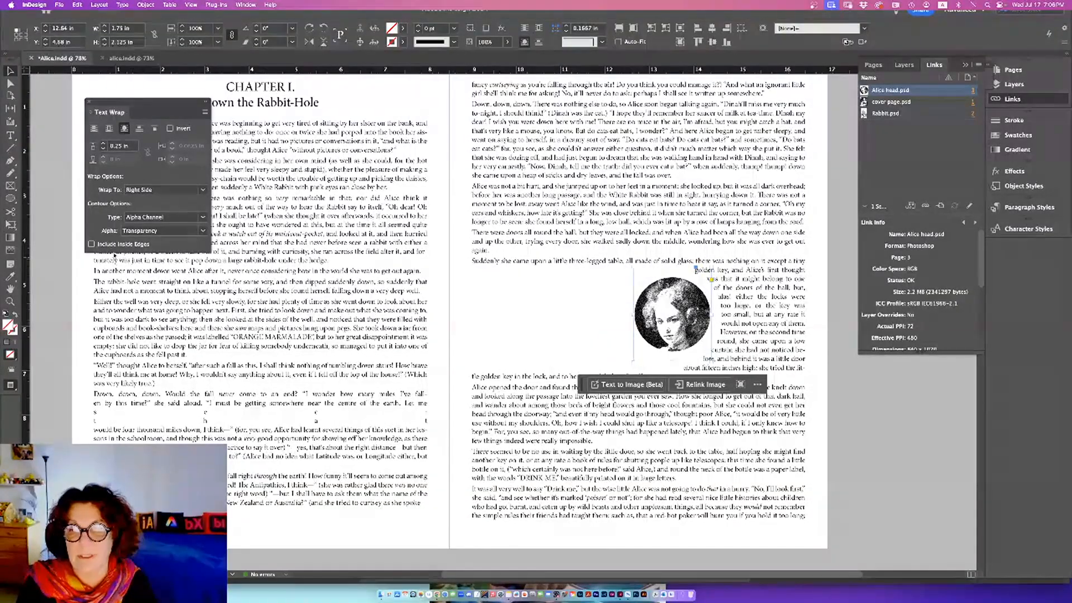
Set the Alice head's text wrap to Left Side and deselect the image.
left_click(140, 191)
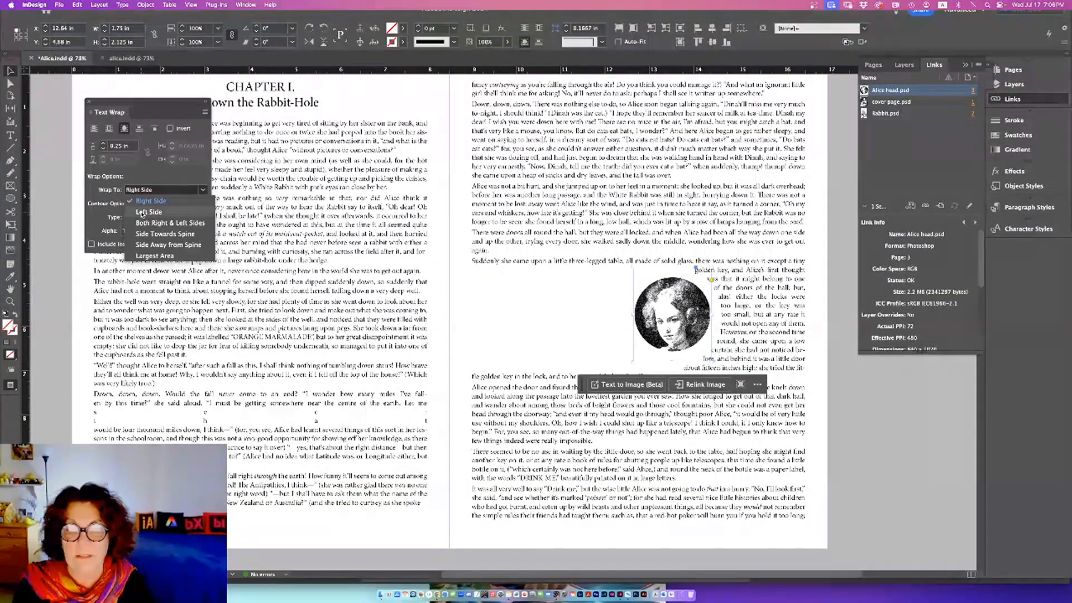
left_click(141, 213)
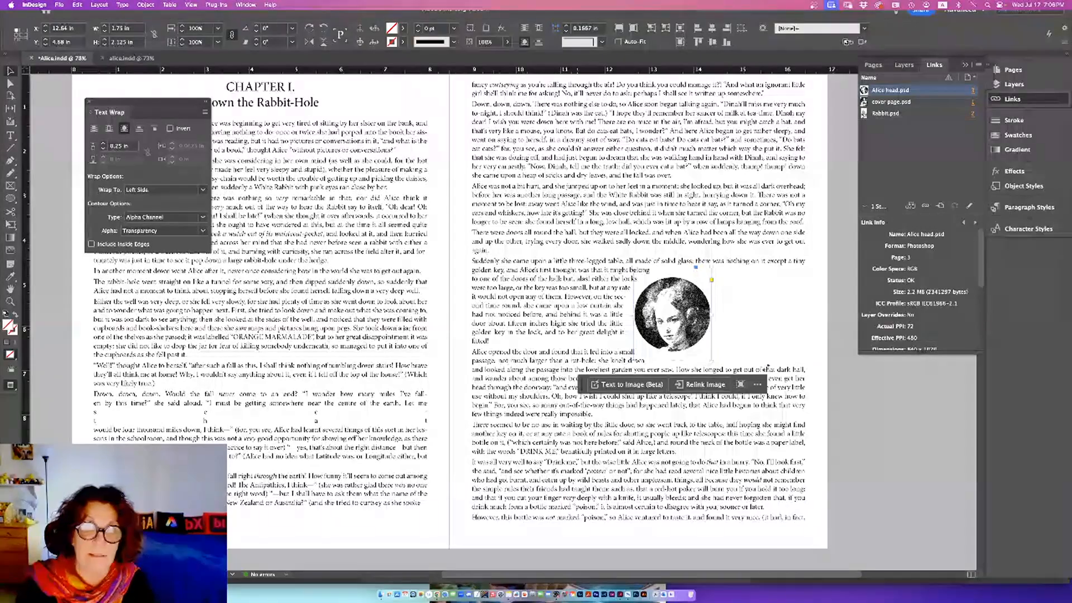
left_click(875, 405)
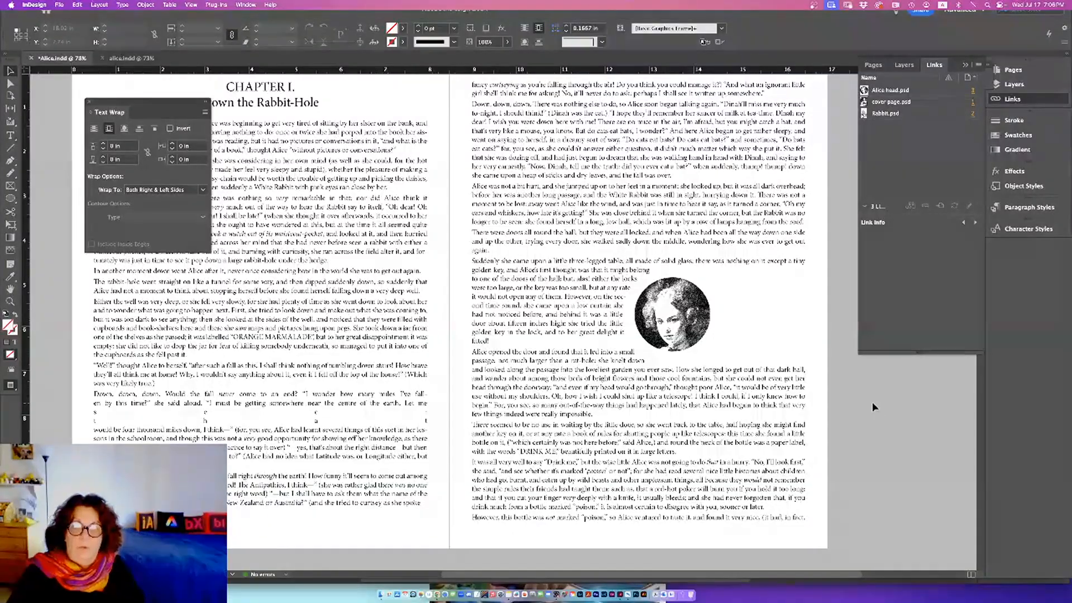
Reduce the Alice head's text wrap offset to 0.125 in and deselect the image.
left_click(713, 317)
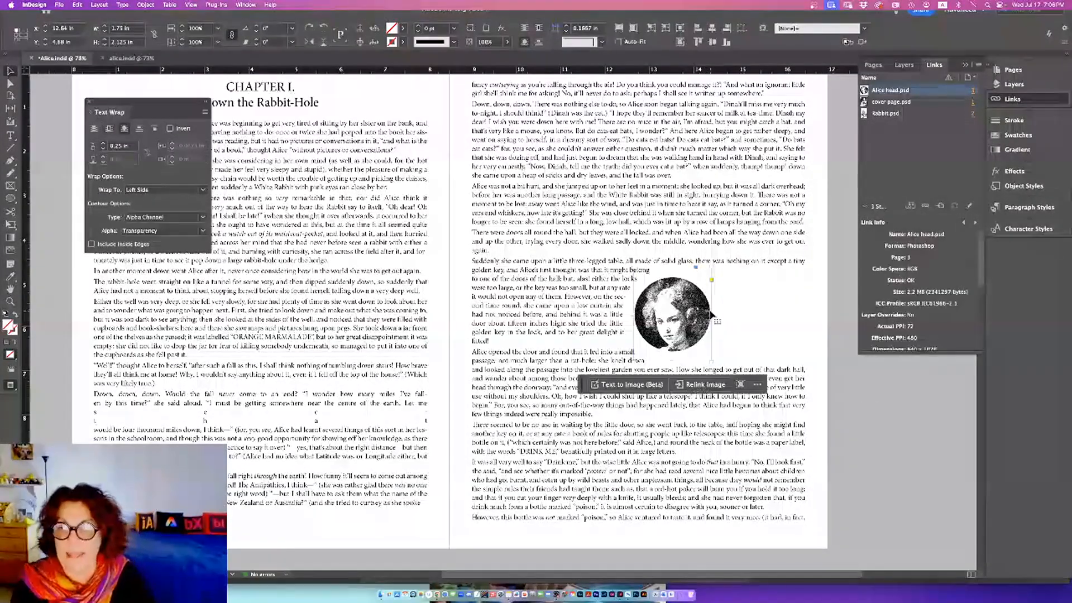
left_click(104, 149)
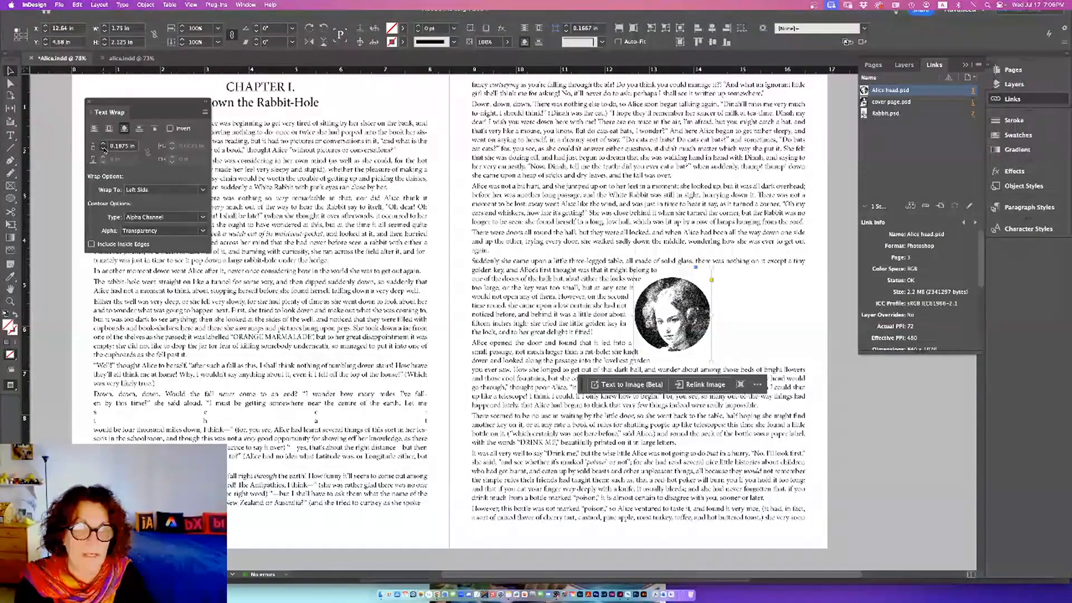
left_click(104, 149)
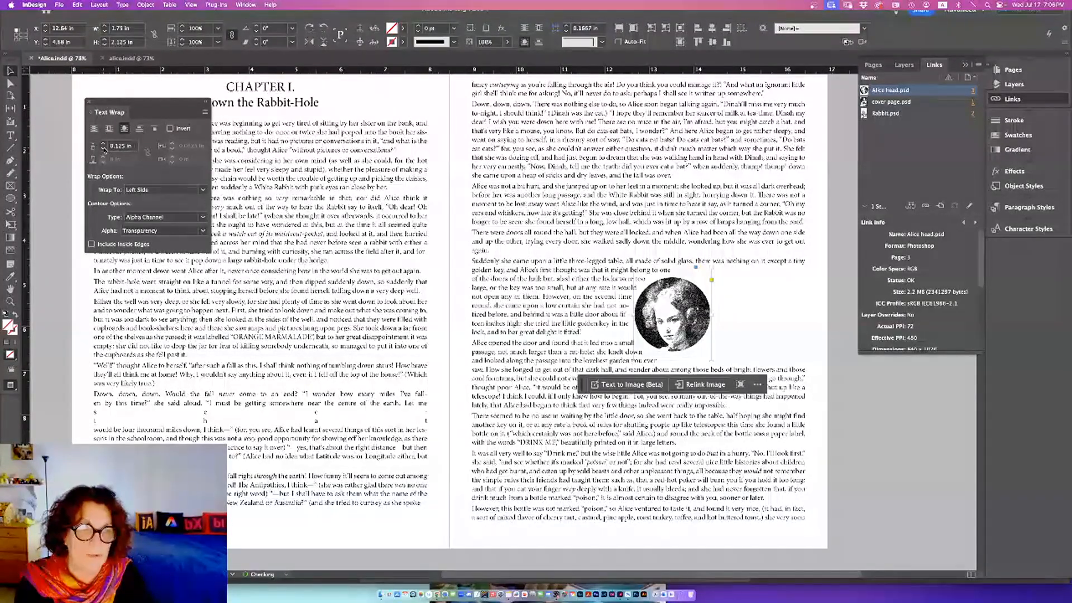
left_click(771, 329)
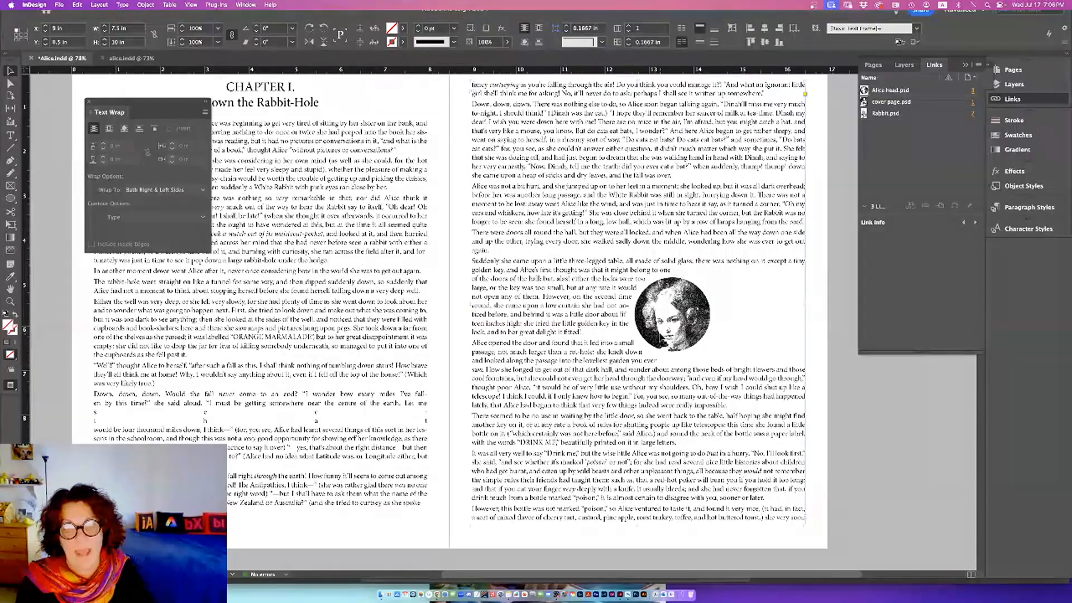
left_click(665, 324)
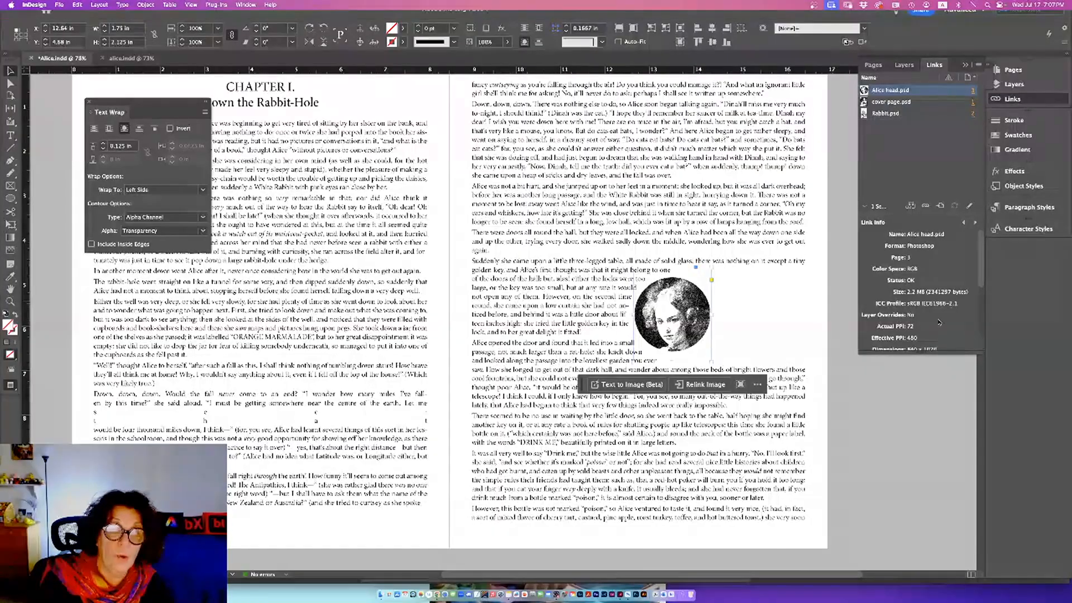
left_click(796, 324)
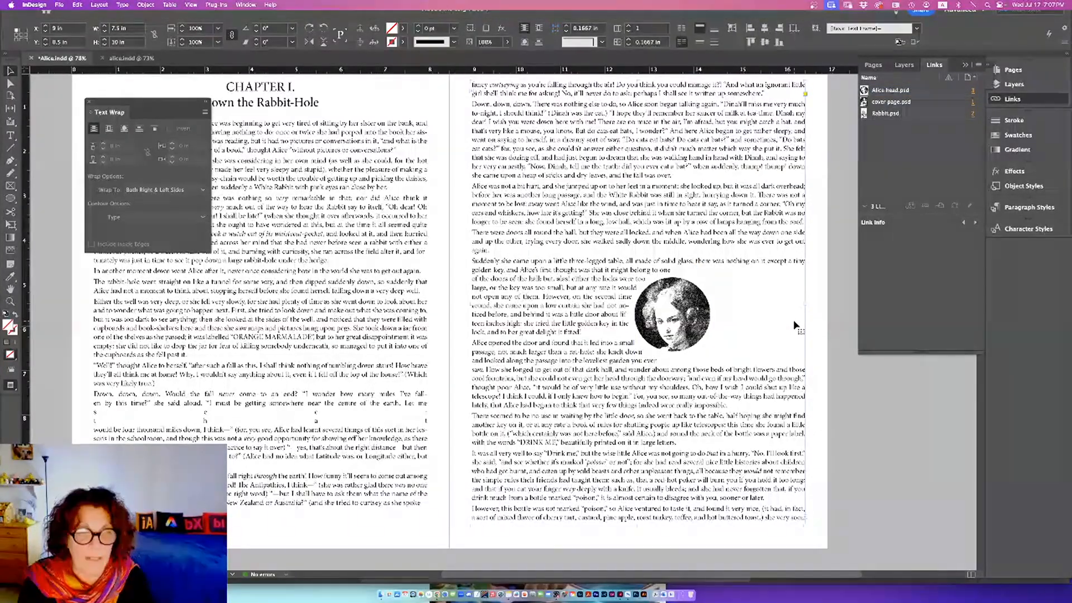
Place Rabbit_2.psd at the facing page's upper-left margin corner, about 2.71 in wide and 3.65 in high.
key("super+d")
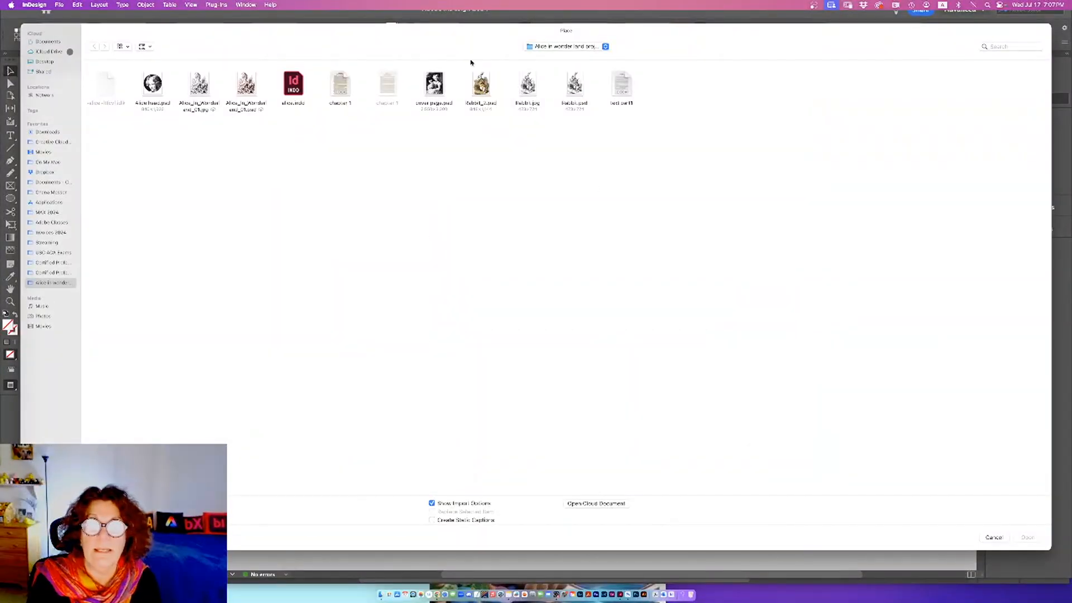
left_click(480, 85)
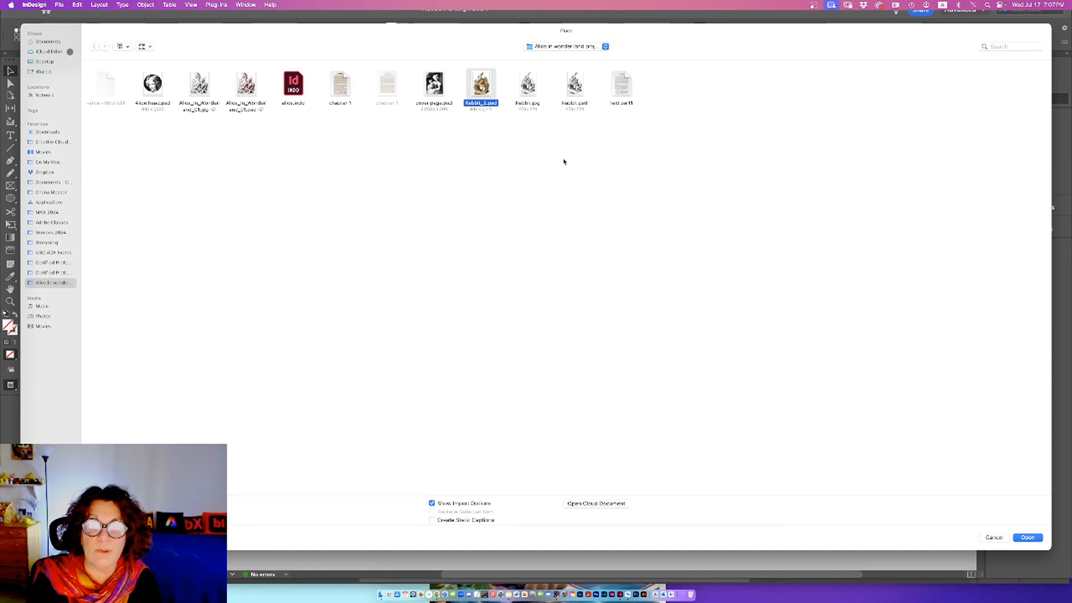
left_click(1027, 537)
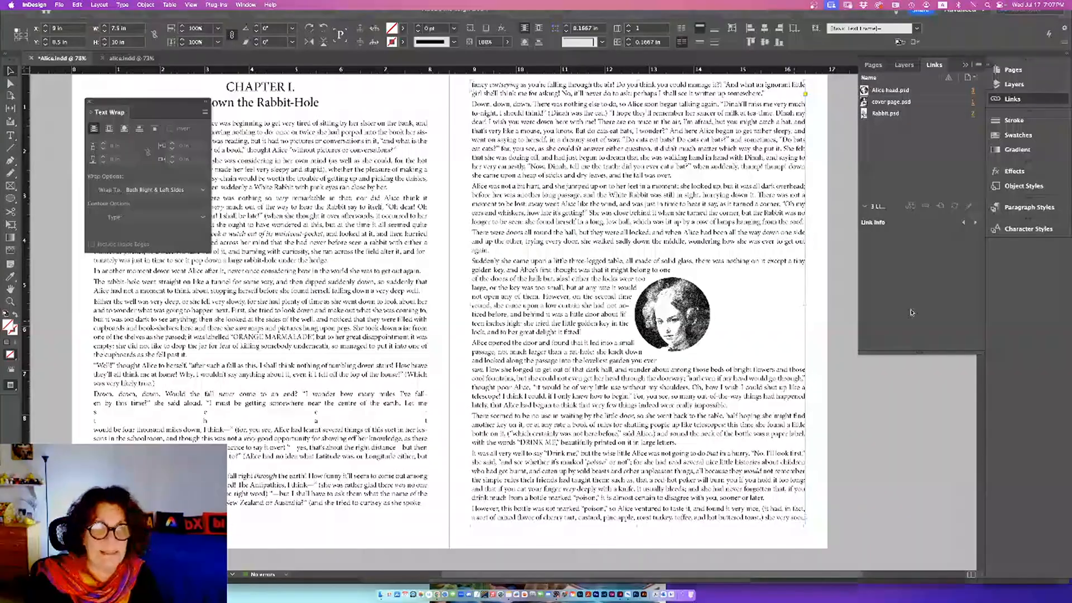
left_click(661, 410)
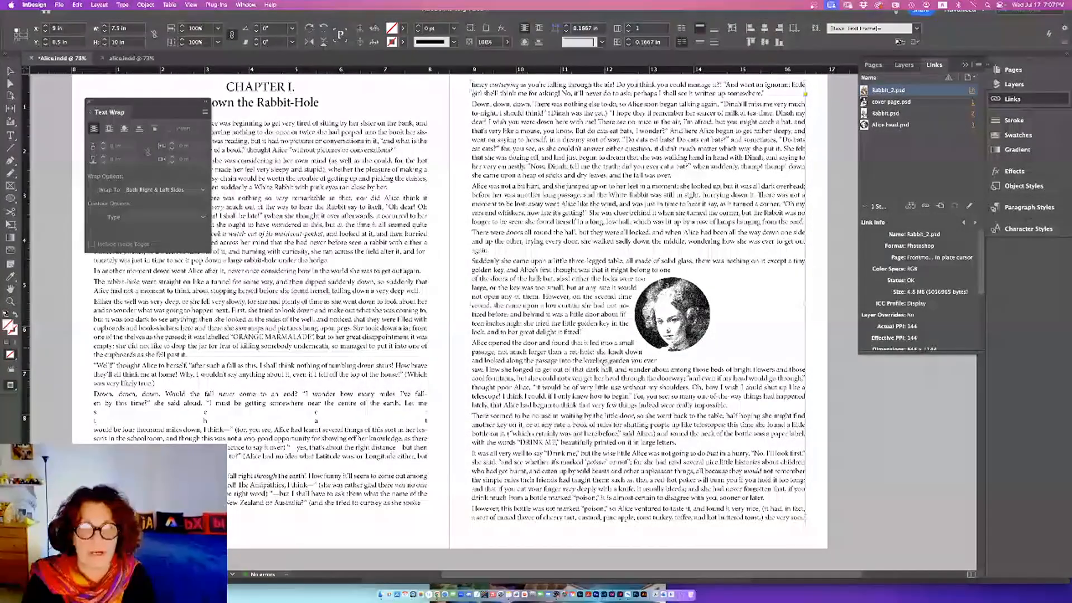
scroll(612, 354, "up", 3)
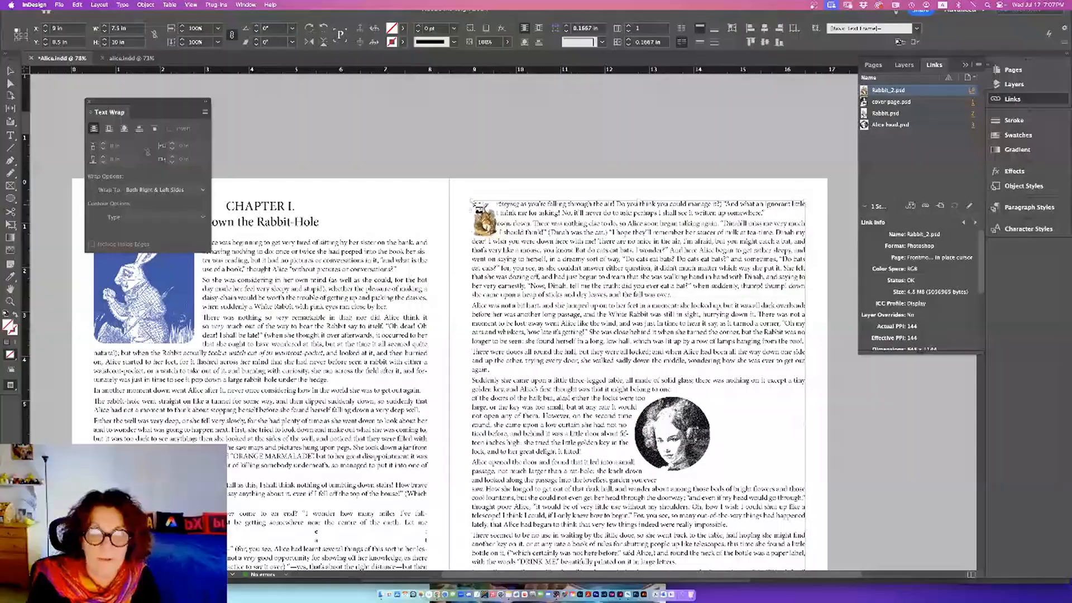
left_click(472, 202)
left_click_drag(620, 295, 611, 286)
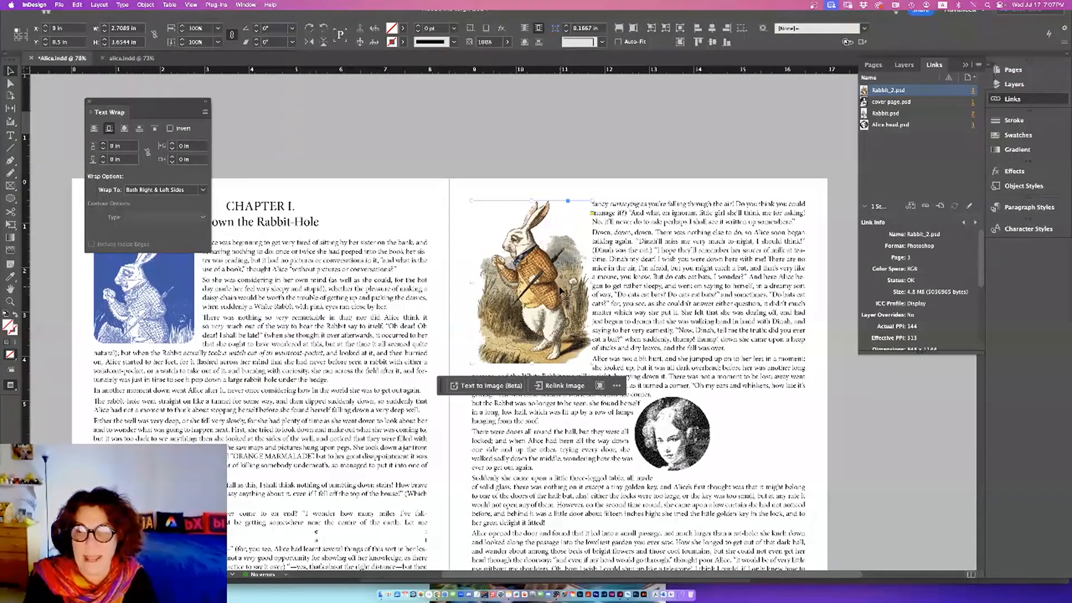
Wrap the text around the colour rabbit's object shape, using the Alpha Channel contour type with Transparency as the alpha.
left_click(124, 129)
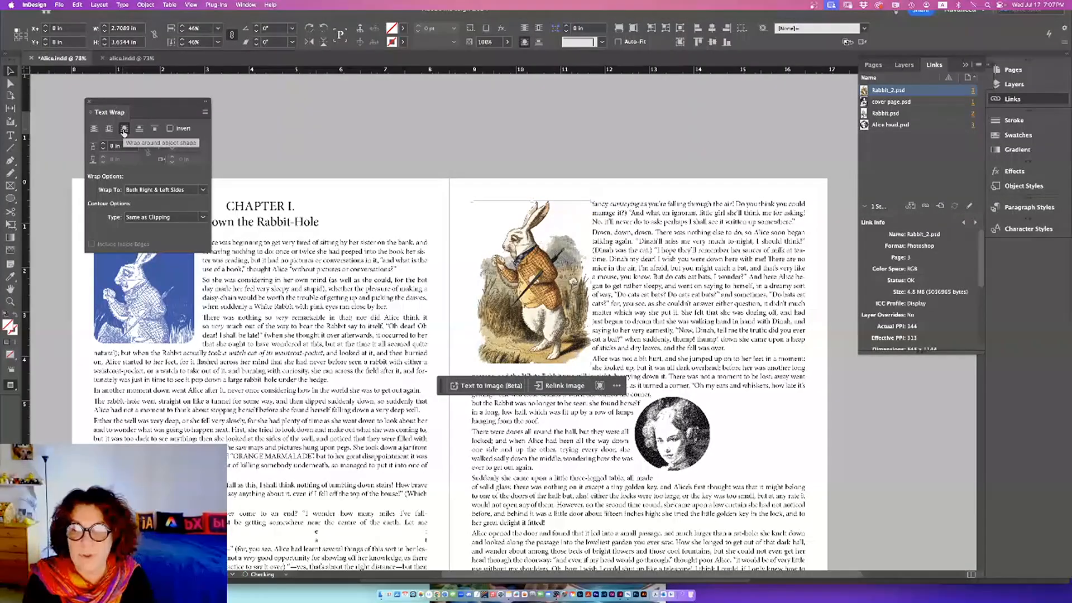
left_click(165, 218)
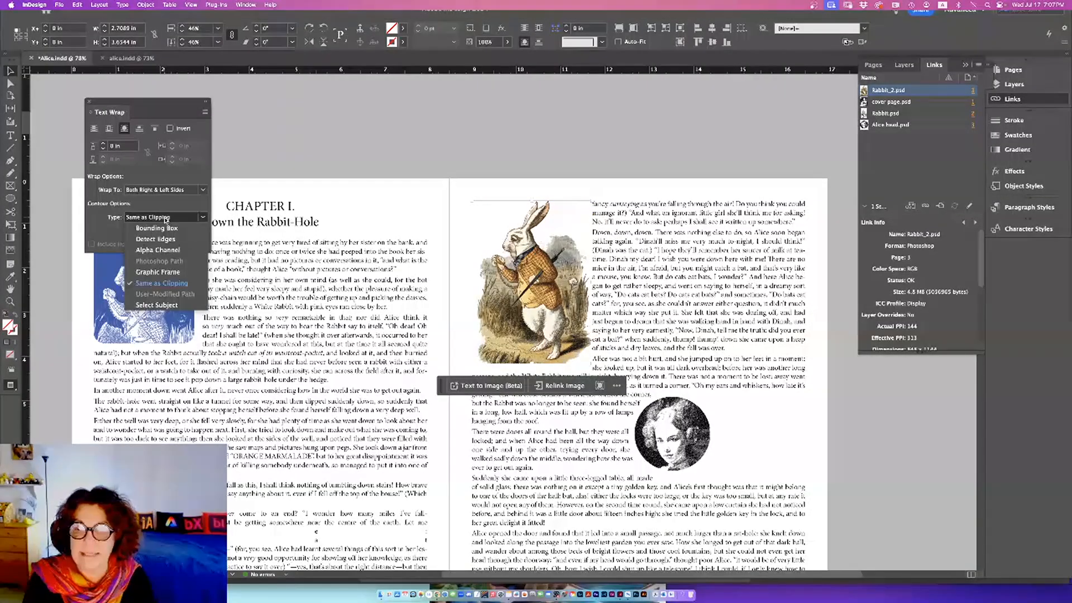
left_click(171, 250)
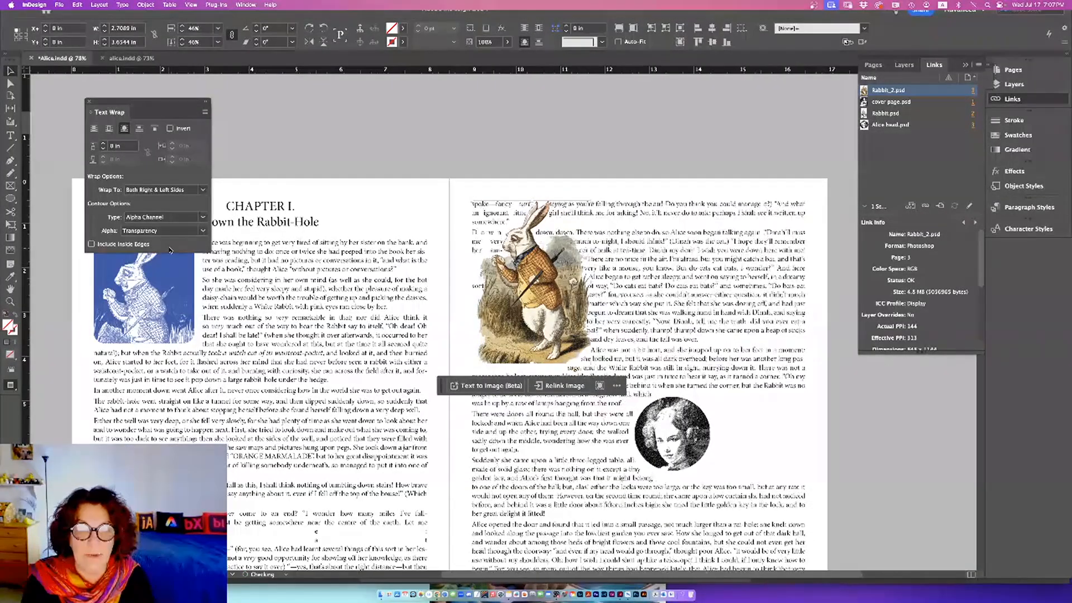
left_click(385, 150)
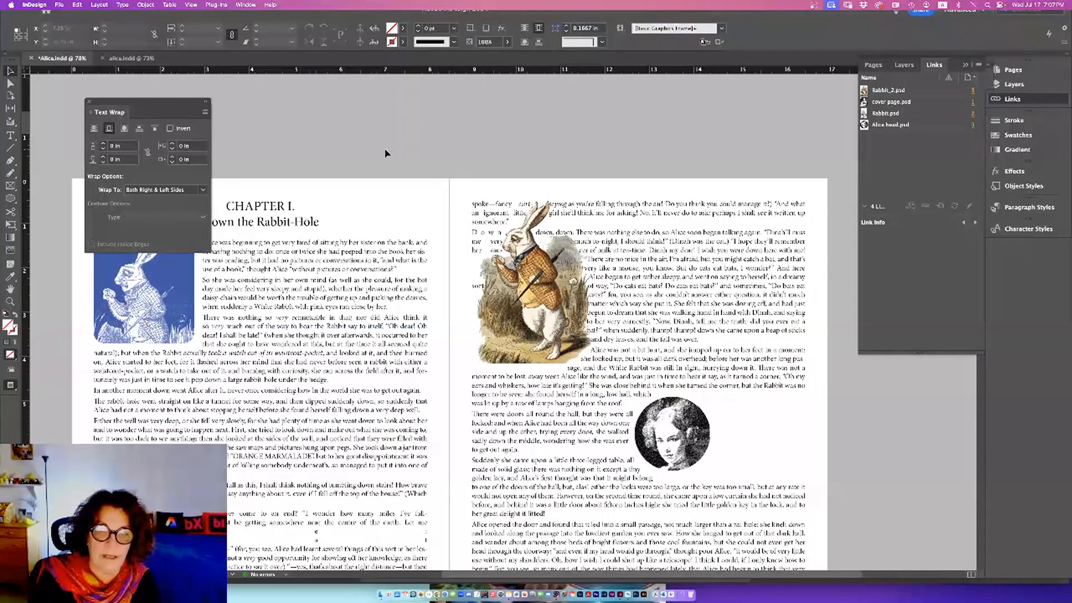
left_click(558, 318)
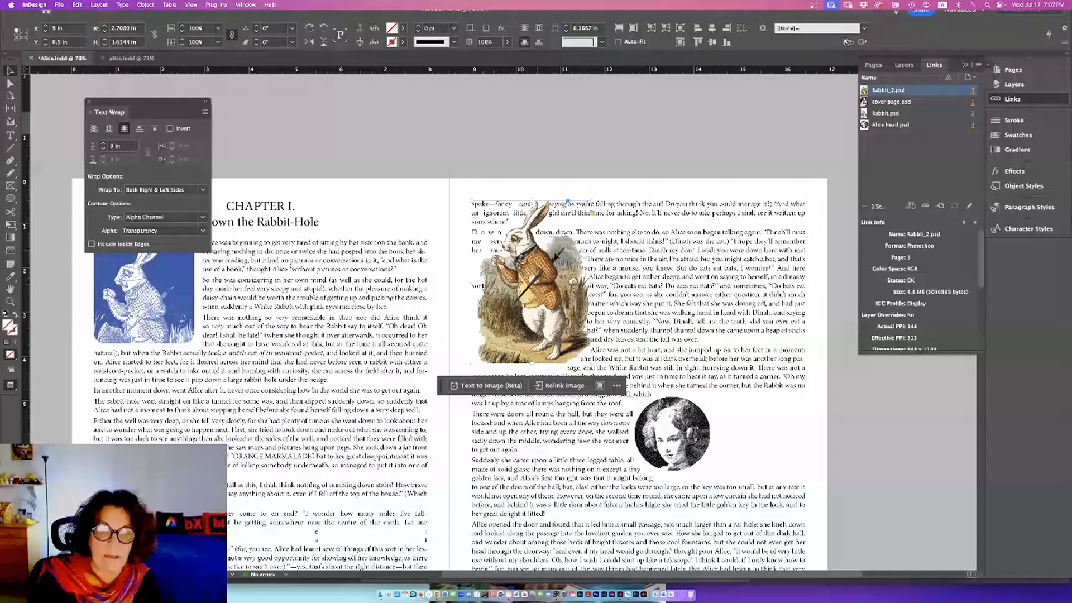
Change the colour rabbit's wrap contour type to Detect Edges, checking the wrap with the image deselected.
left_click(162, 218)
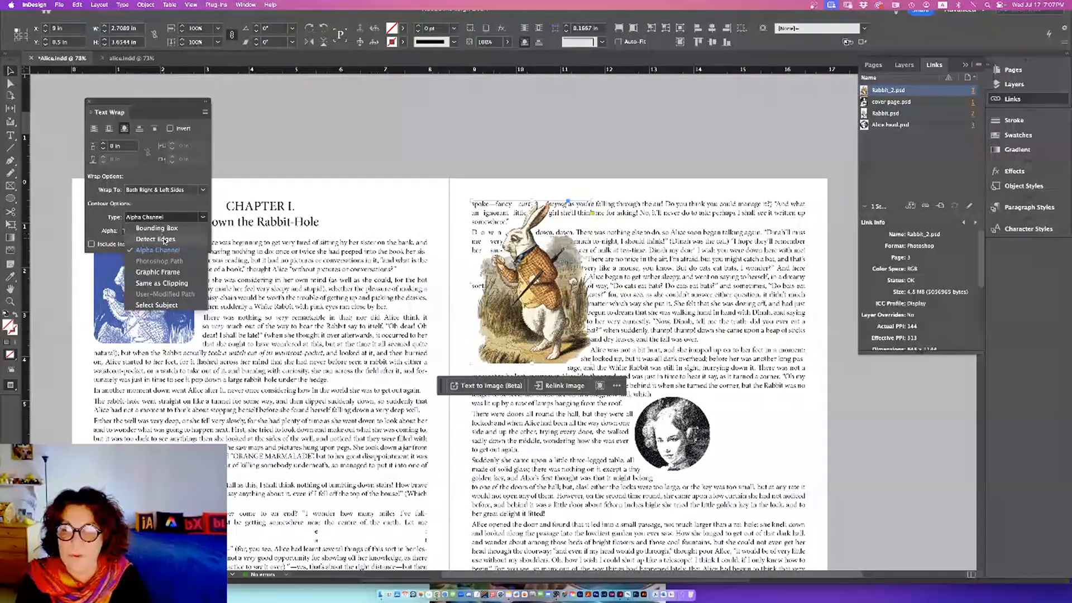
left_click(164, 241)
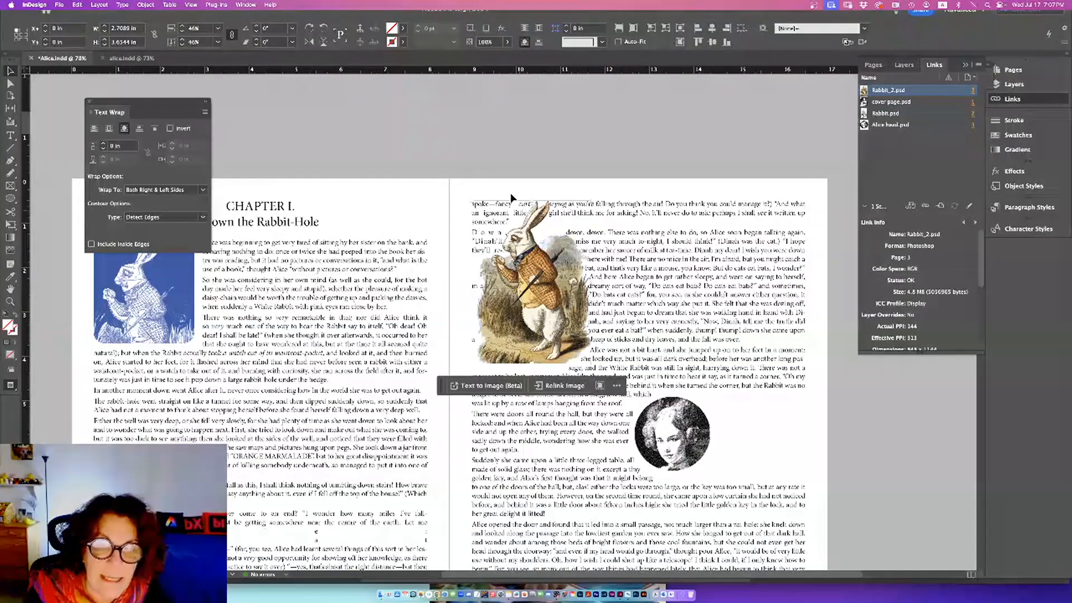
left_click(484, 158)
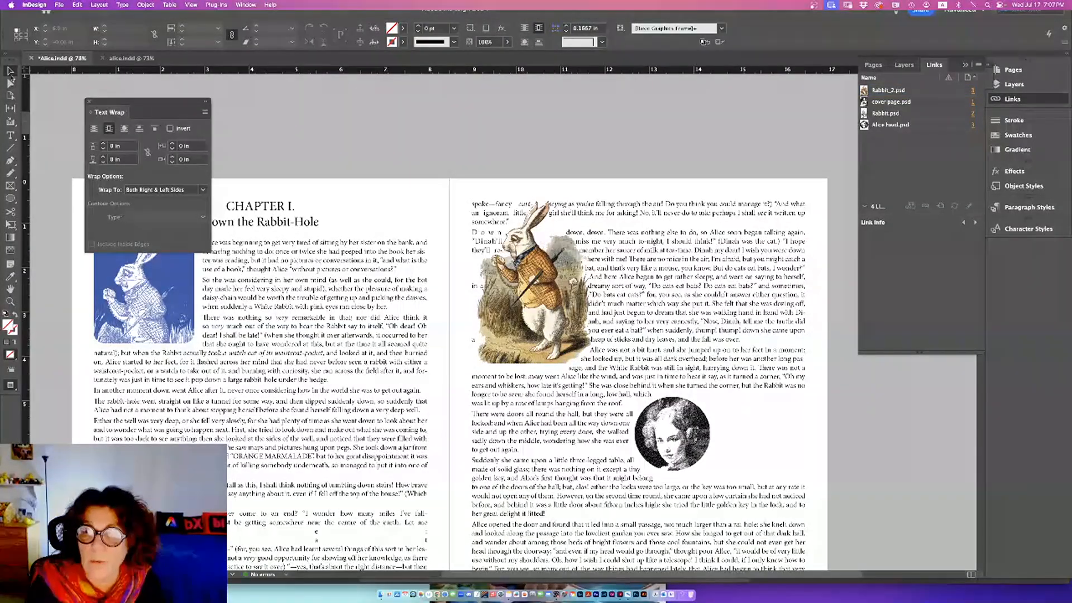
left_click(511, 323)
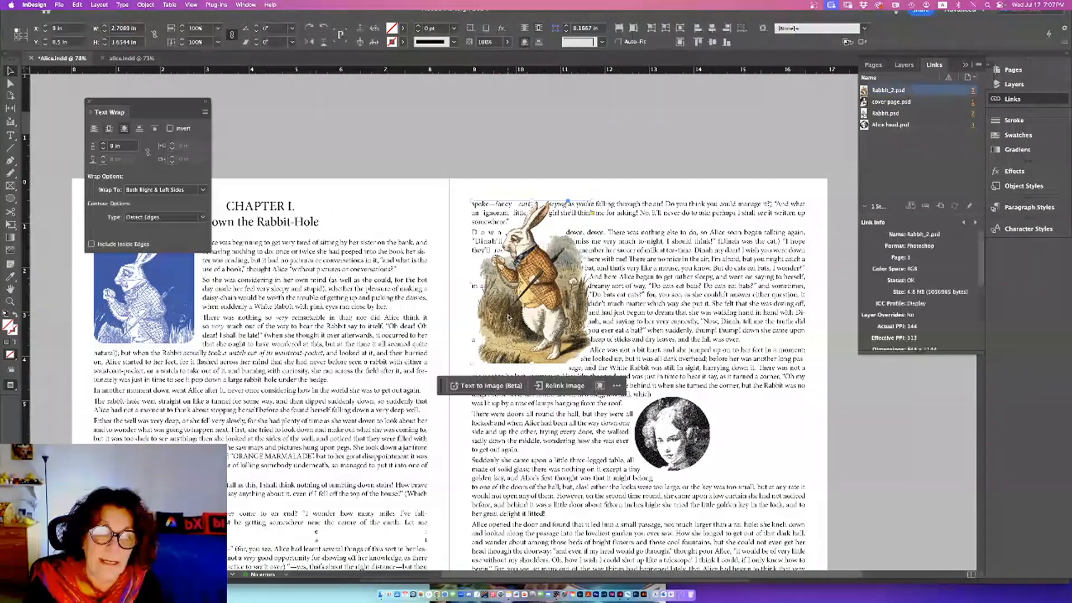
scroll(510, 320, "left", 10)
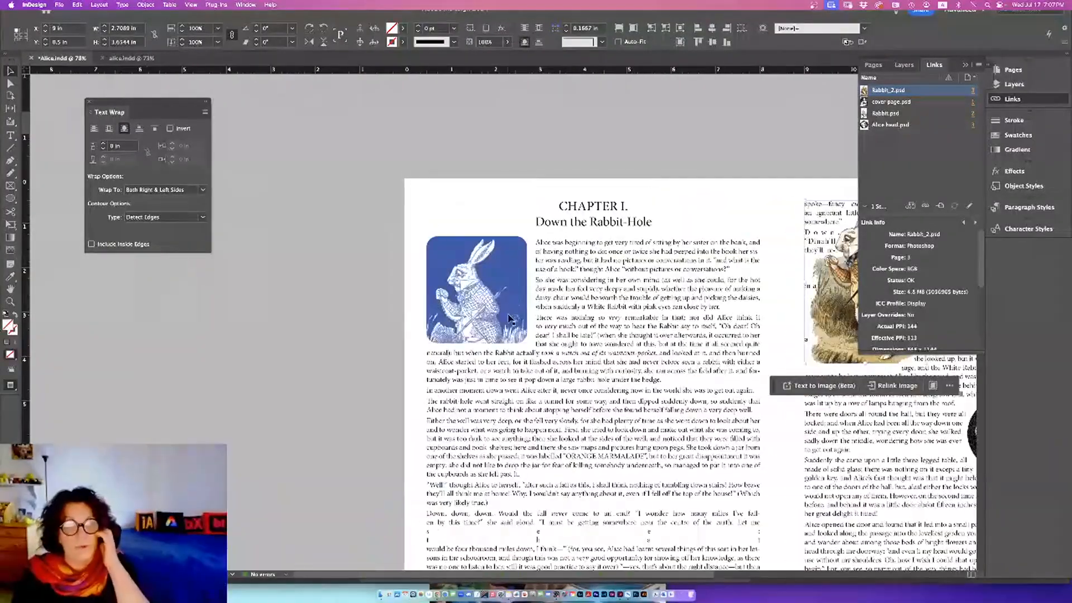
scroll(645, 362, "right", 8)
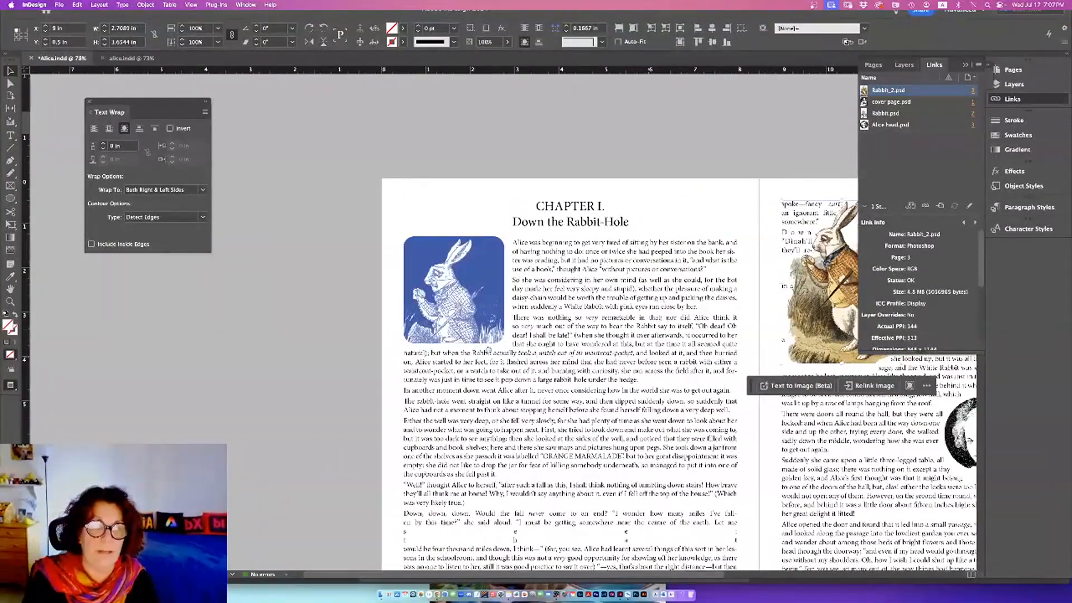
scroll(728, 339, "right", 2)
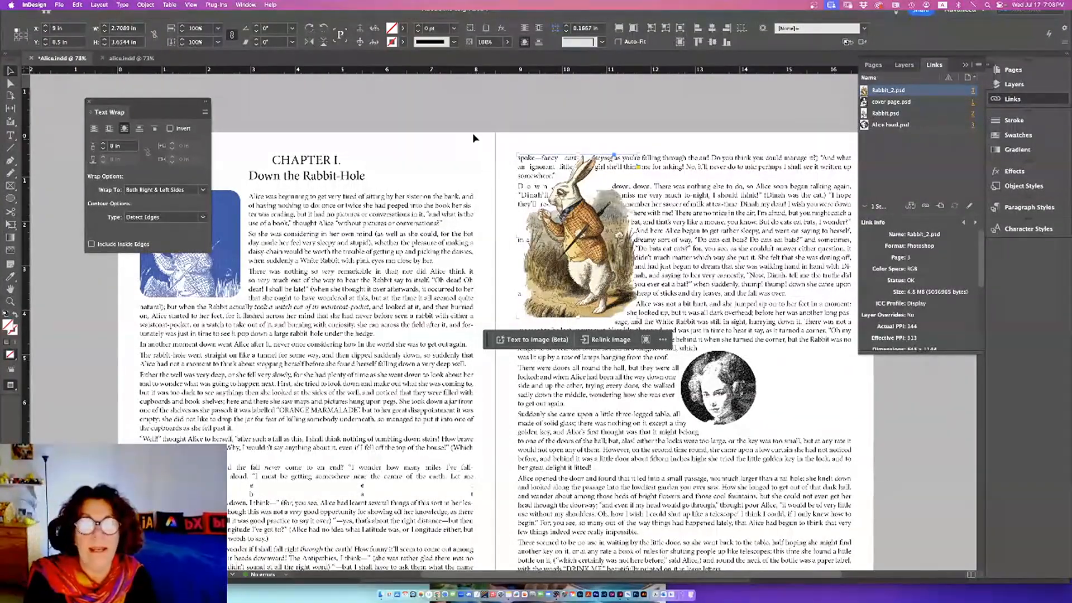
Try wrapping the story text only along the colour rabbit's left side.
left_click(515, 158)
left_click(571, 259)
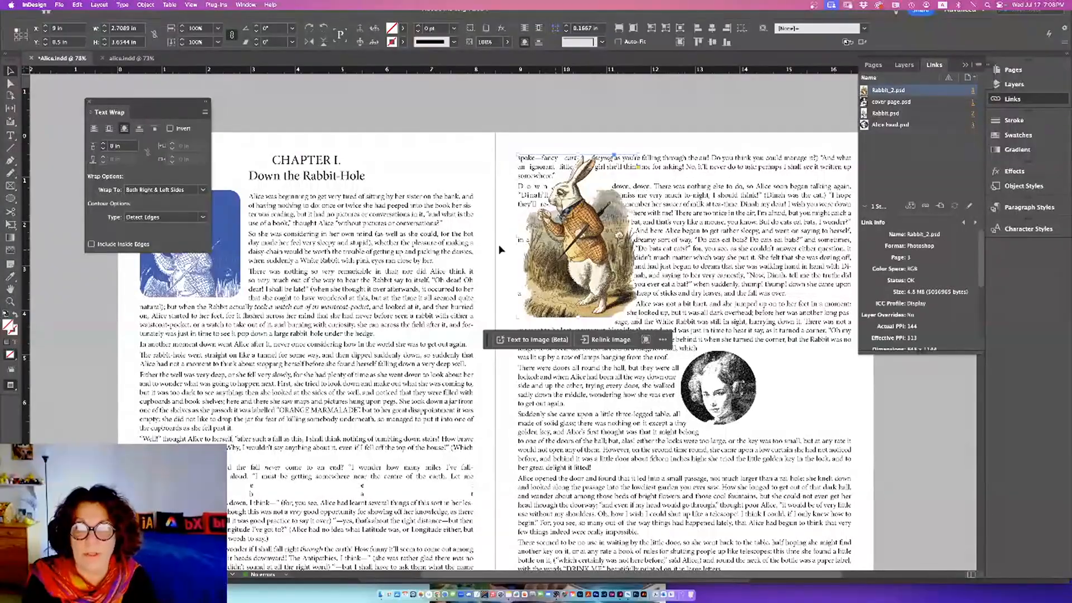
left_click(153, 190)
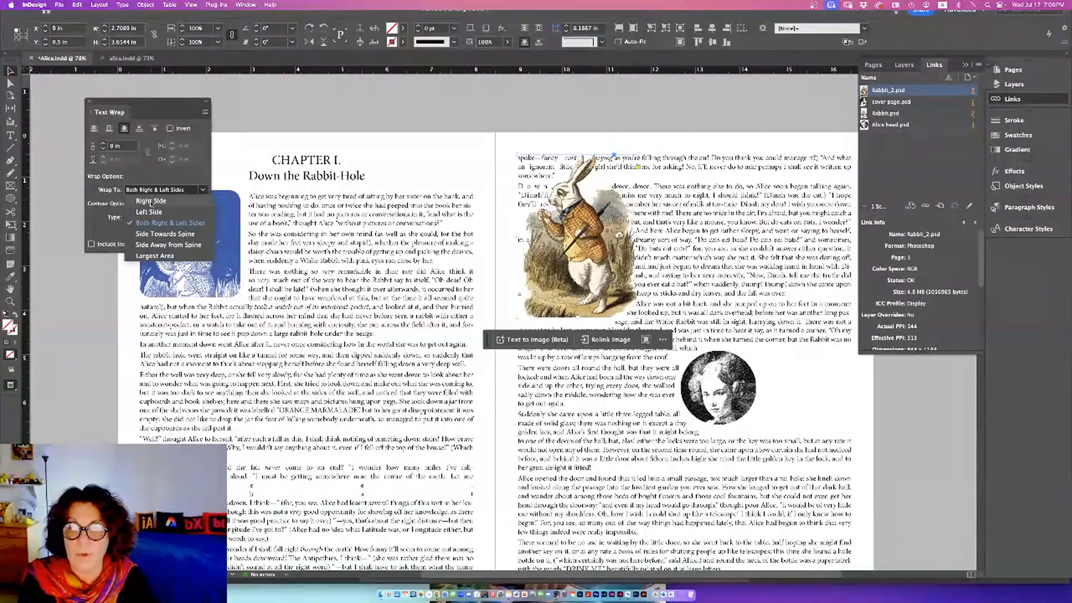
left_click(151, 212)
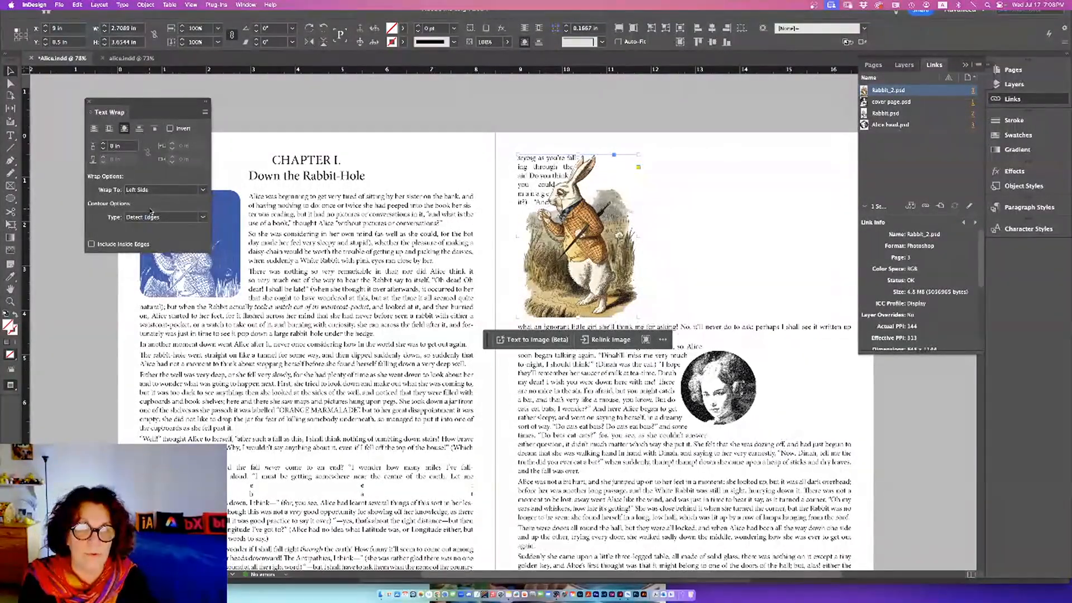
Wrap the text only along the colour rabbit's right side, widen the wrap offset a few increments and deselect the image.
left_click(148, 192)
left_click(151, 203)
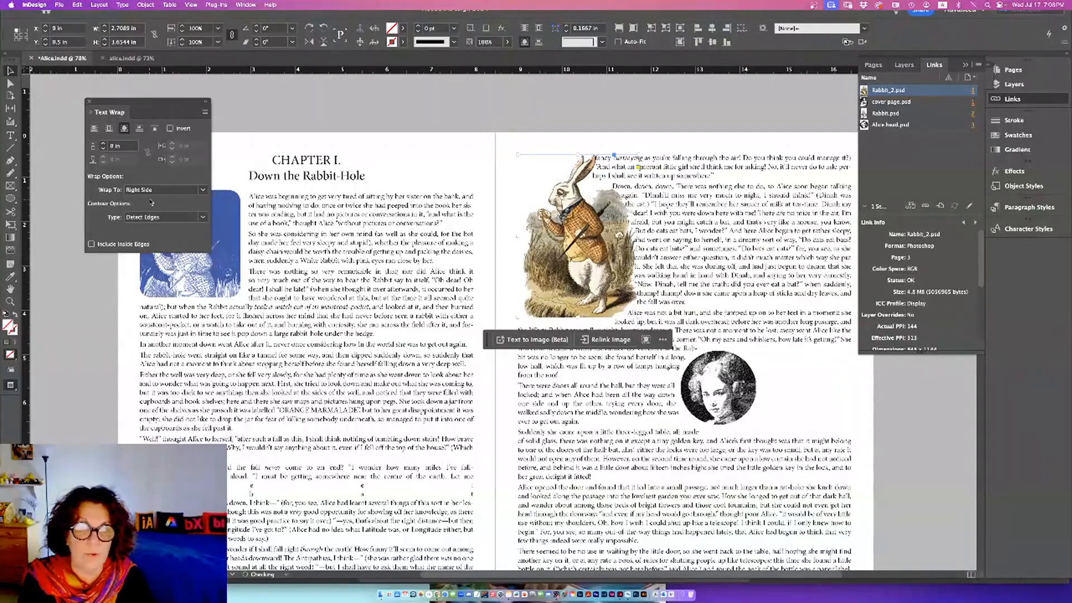
left_click(103, 143)
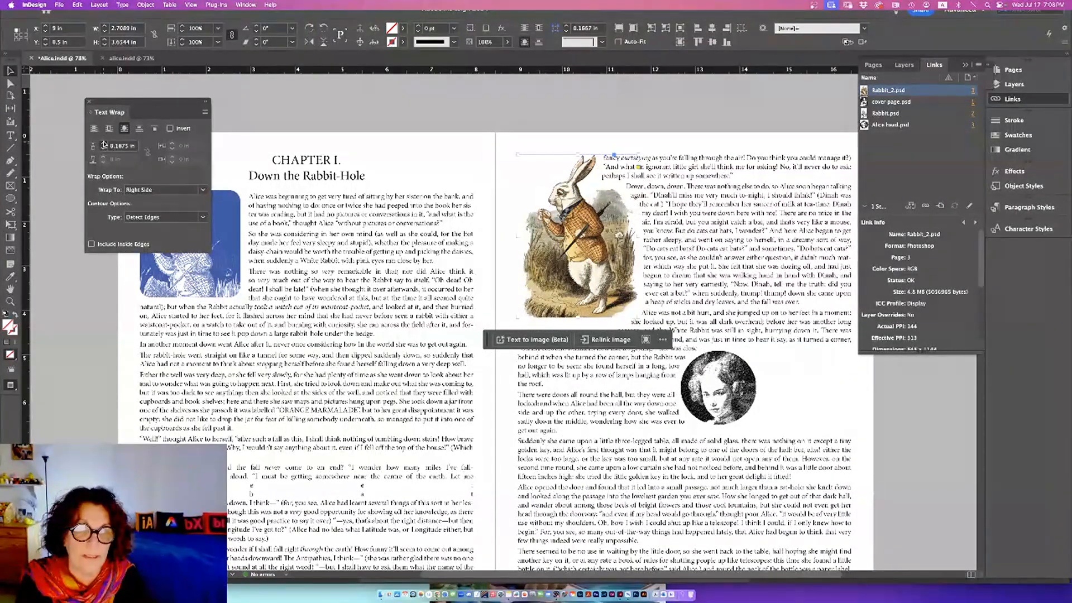
left_click(343, 115)
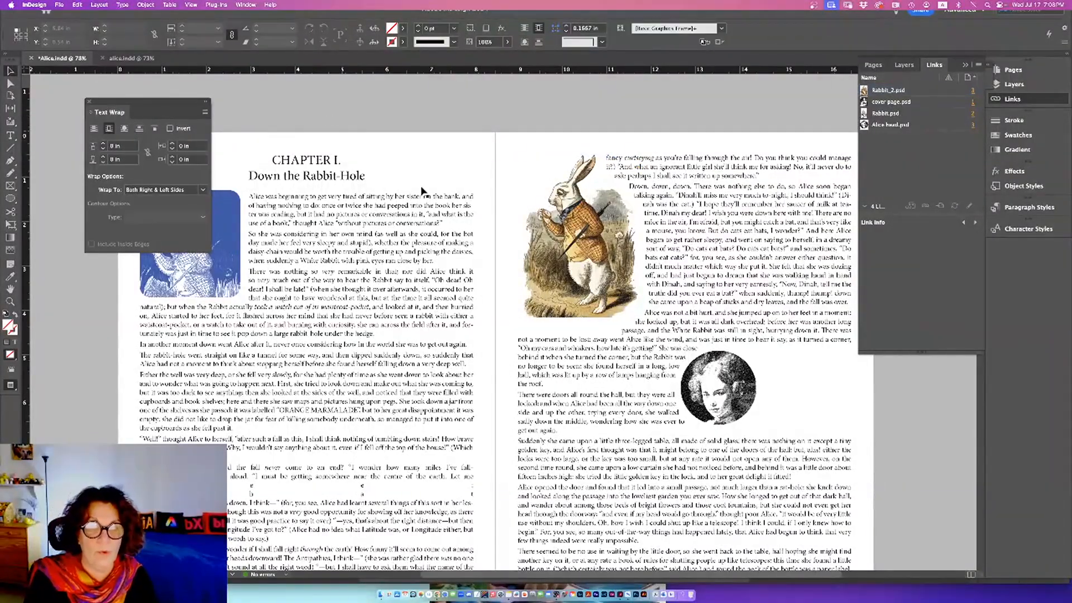
Move the Alice head image from page 3 to page 4's upper-left margin corner, at X 0.5 in and Y 0.5 in.
left_click(733, 401)
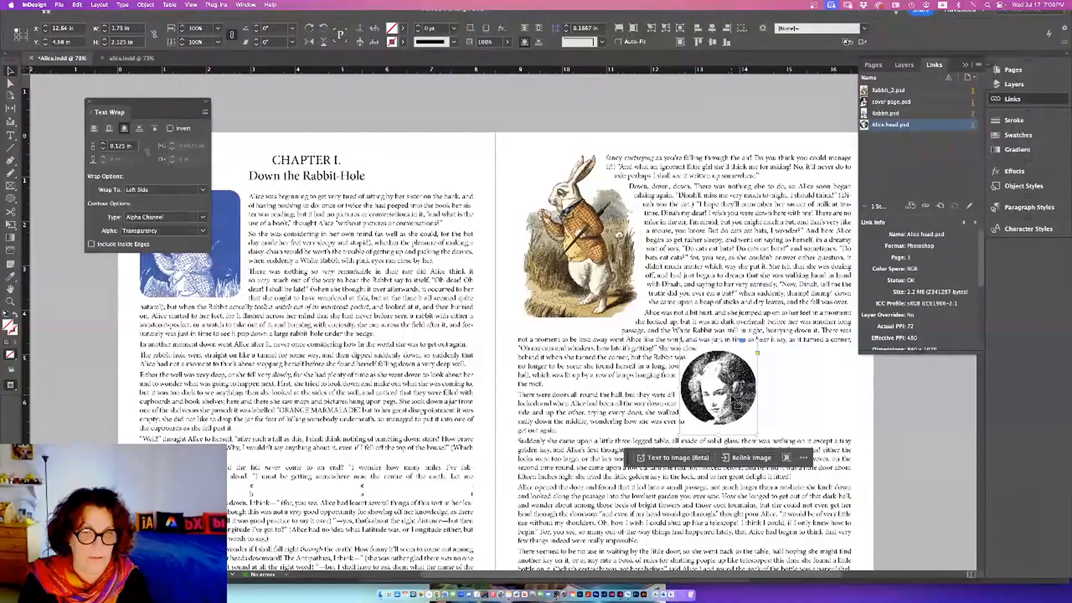
key("Delete")
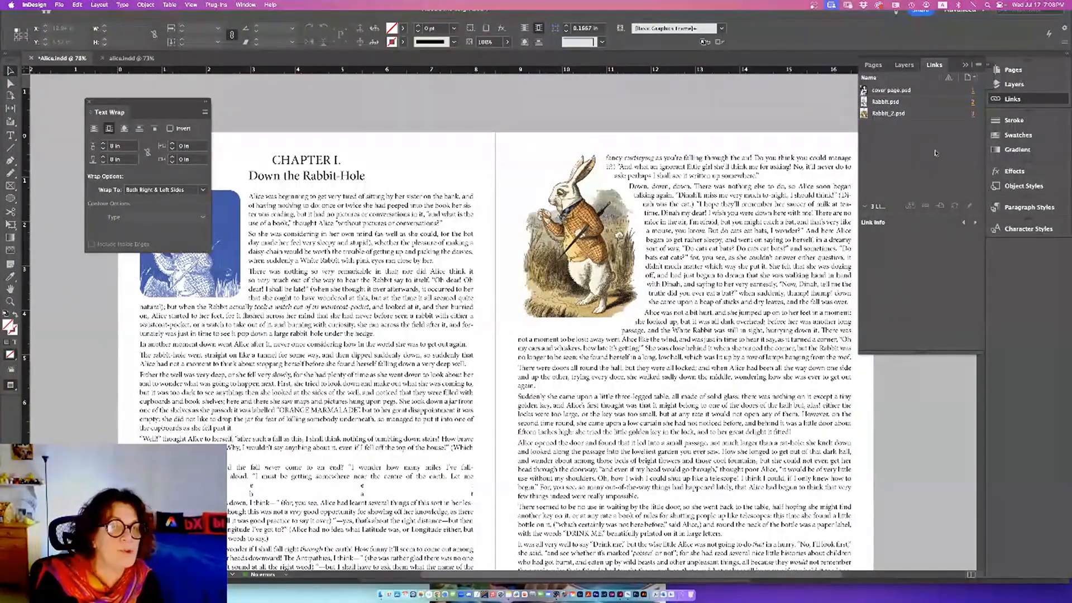
left_click(1002, 70)
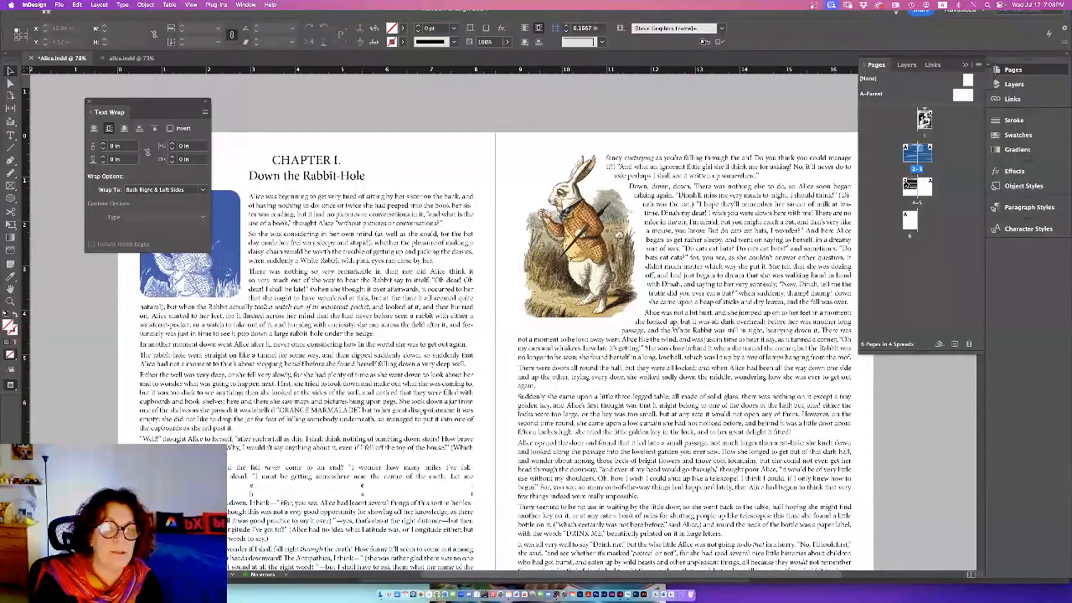
double_click(929, 187)
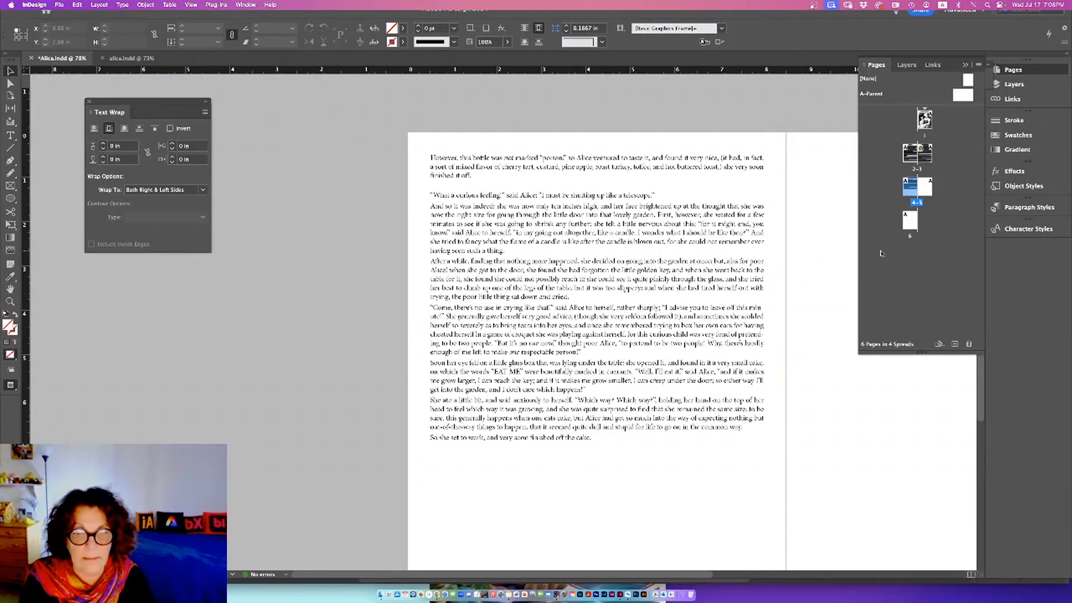
key("super+v")
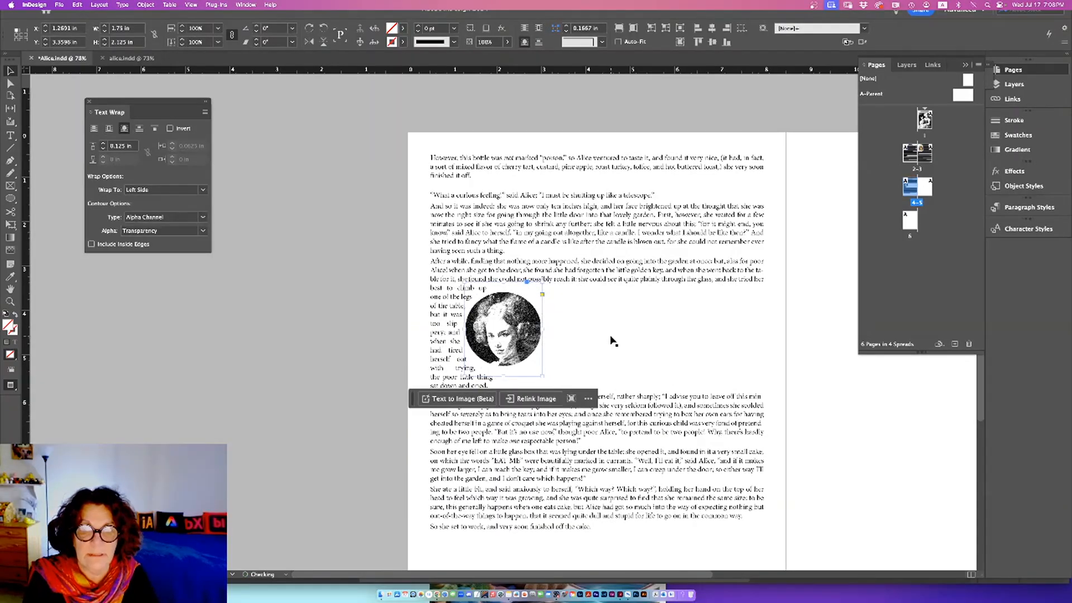
left_click_drag(520, 334, 483, 205)
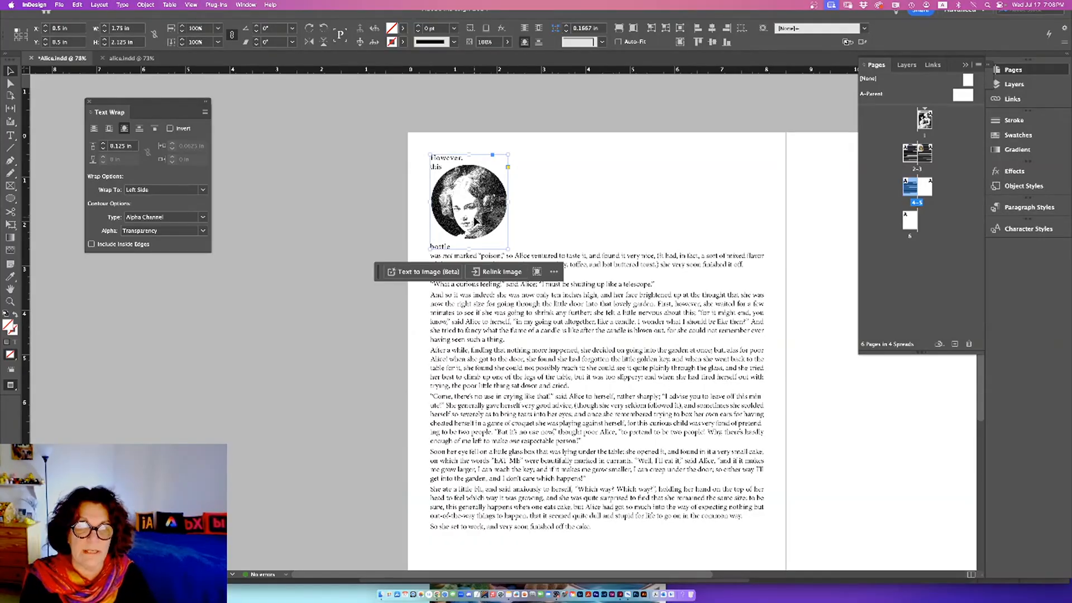
Set the Alice head's text wrap to Both Right & Left Sides, deselect it and switch the page from preview to normal view.
left_click(185, 191)
left_click(186, 224)
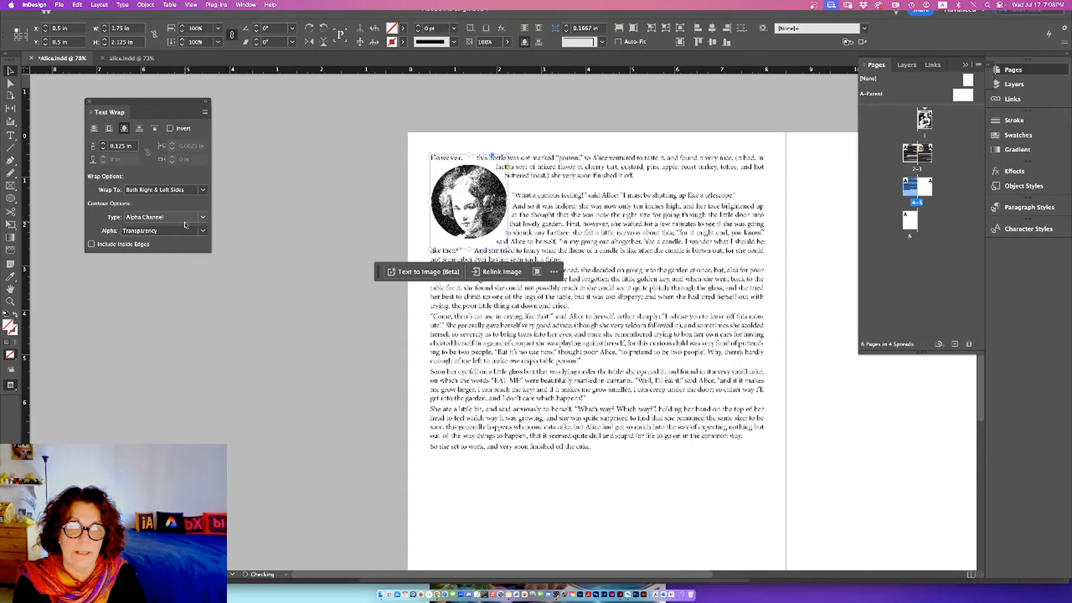
left_click(318, 214)
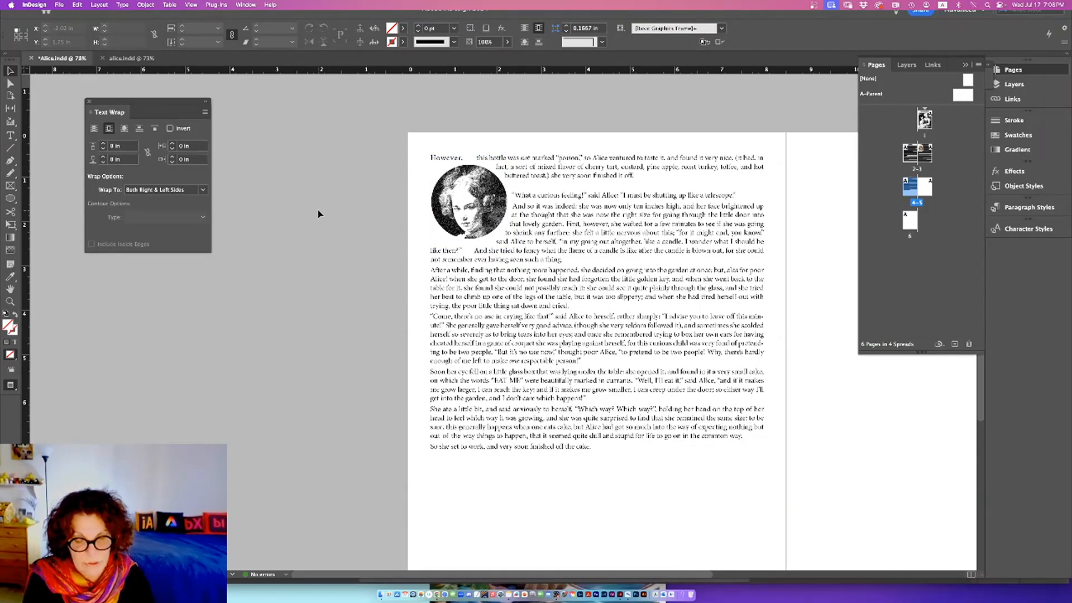
key("w")
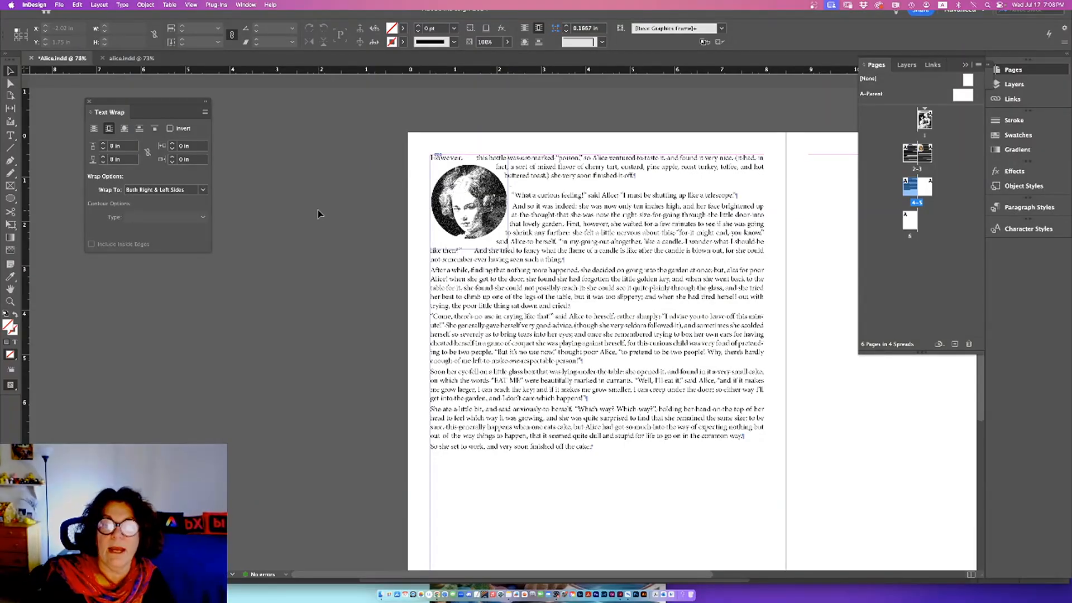
Shift the Alice head image slightly up and left past page 4's margin corner, and deselect it.
left_click(474, 204)
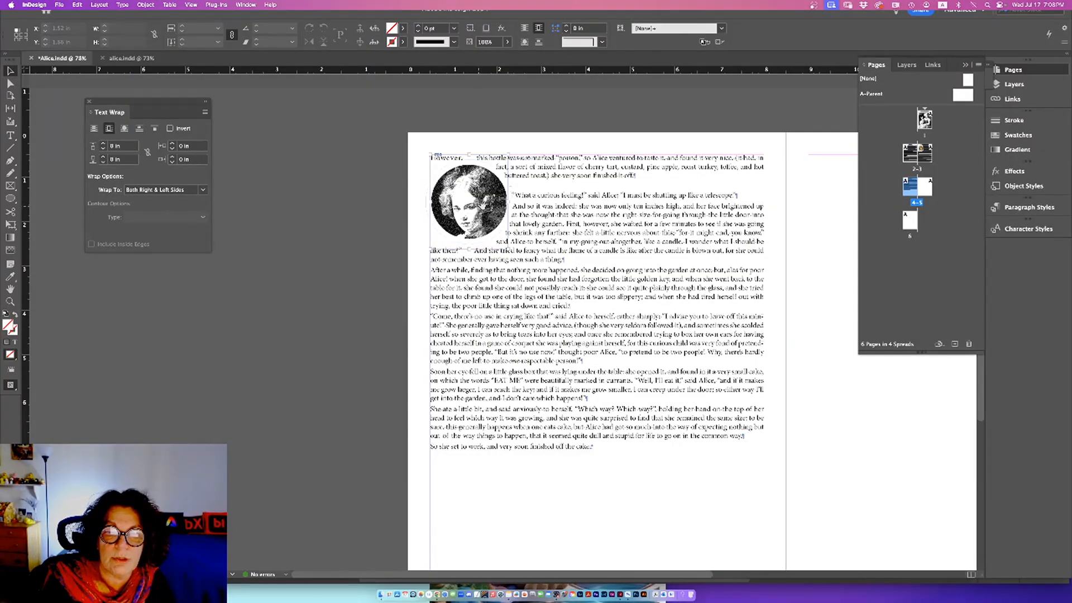
left_click(354, 199)
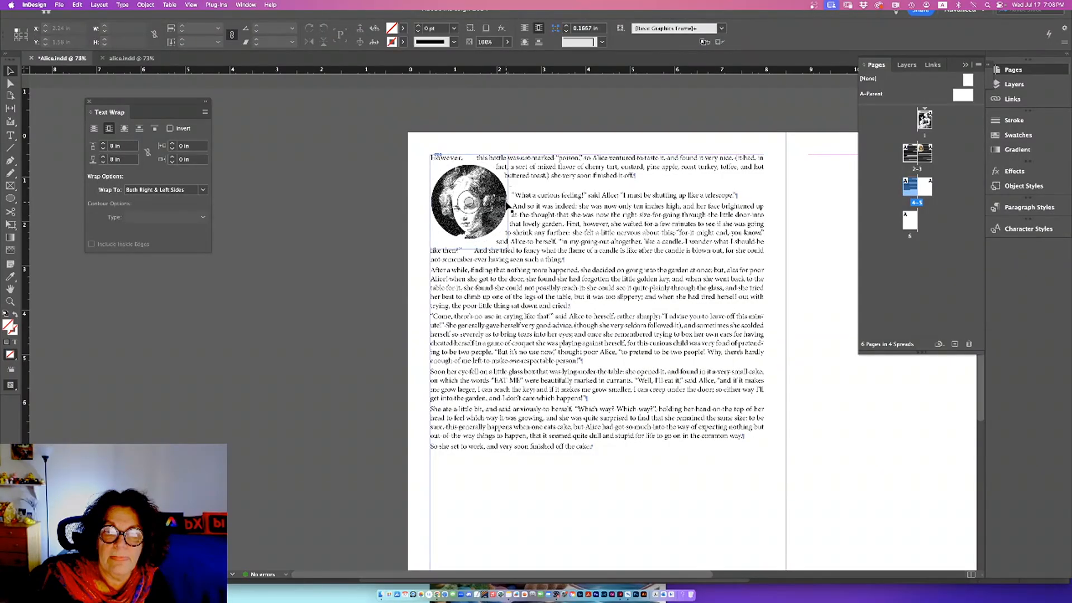
left_click(500, 200)
left_click_drag(500, 198, 498, 195)
left_click(348, 220)
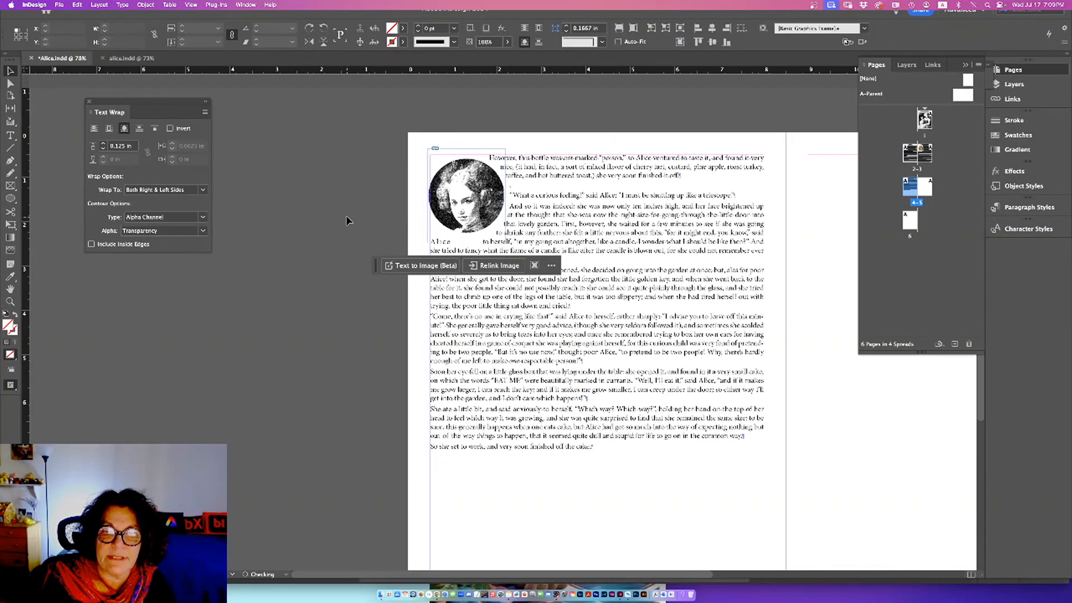
left_click(490, 214)
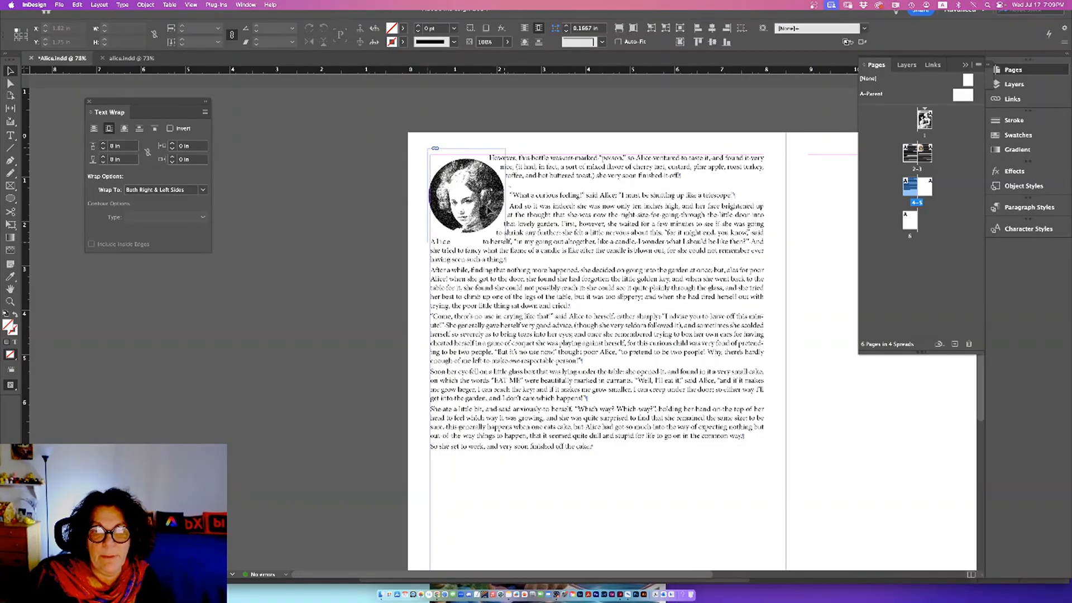
left_click(381, 230)
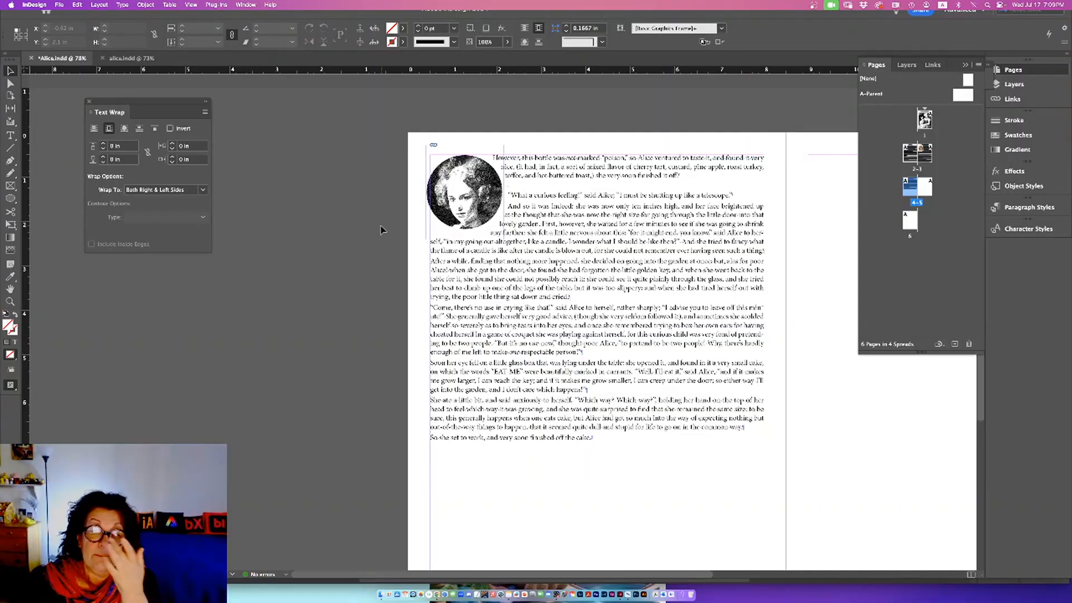
Open the page 4 story in the Story Editor and enlarge it to a full document tab.
left_click(609, 449)
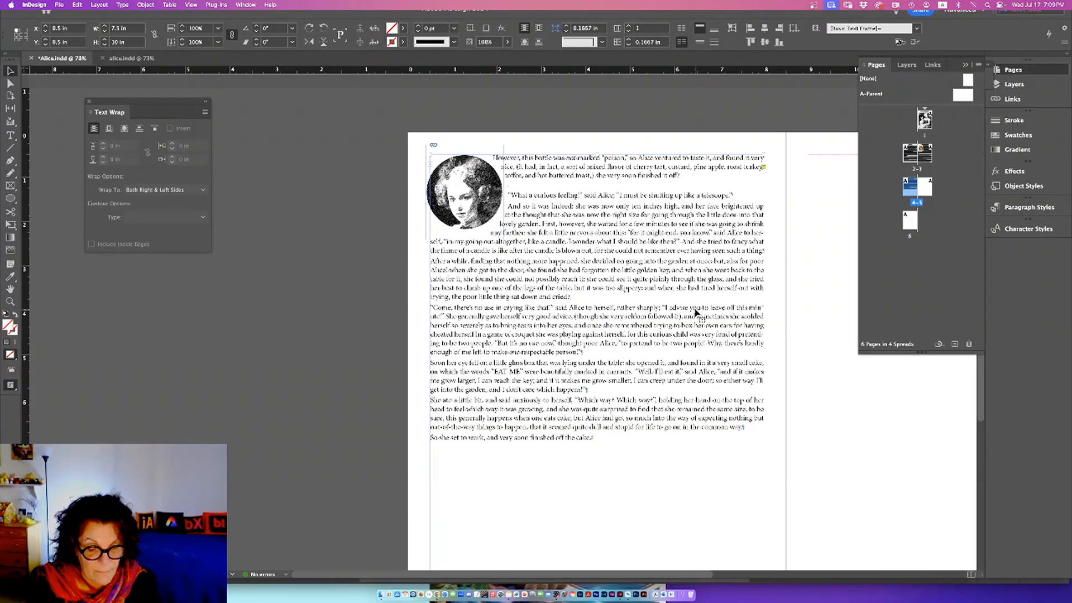
key("super+y")
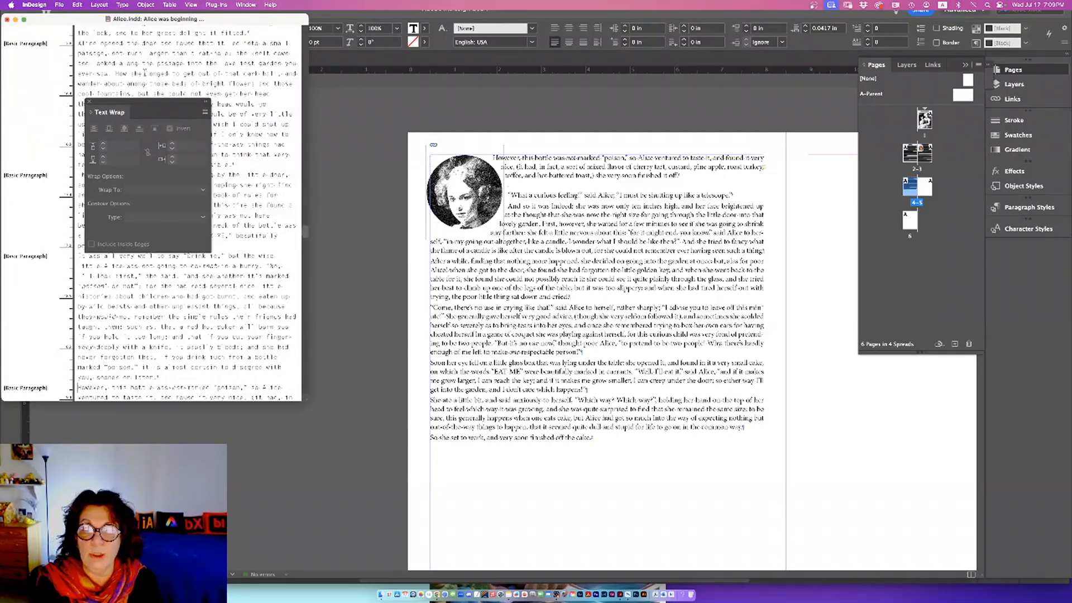
double_click(83, 25)
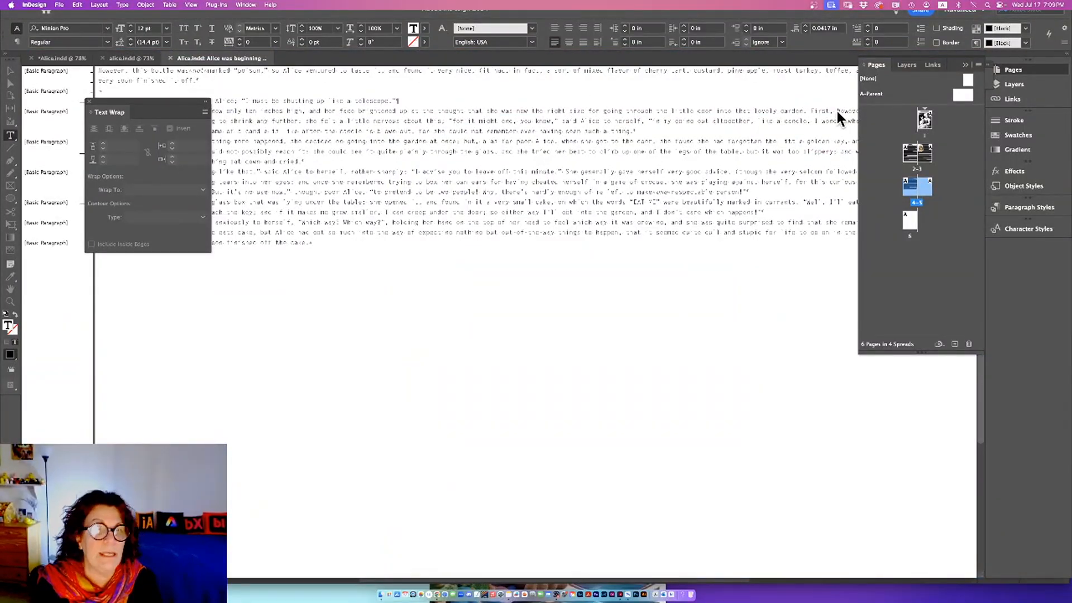
Put away the page thumbnails, dock the floating CC Libraries with the other collapsed panels and close the Story Editor.
left_click(871, 73)
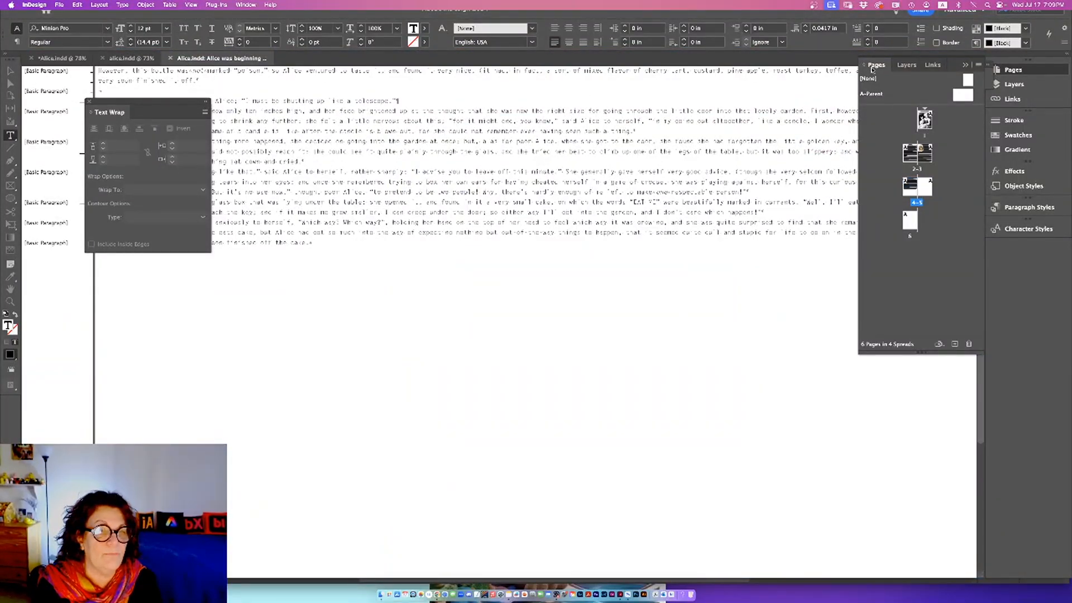
left_click(873, 64)
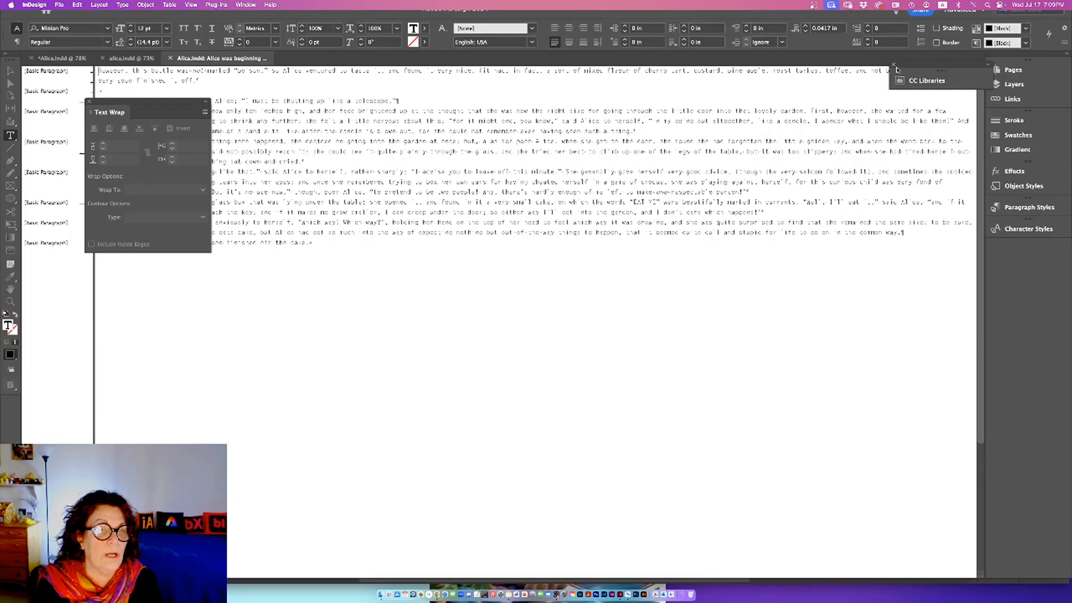
left_click_drag(893, 66, 982, 99)
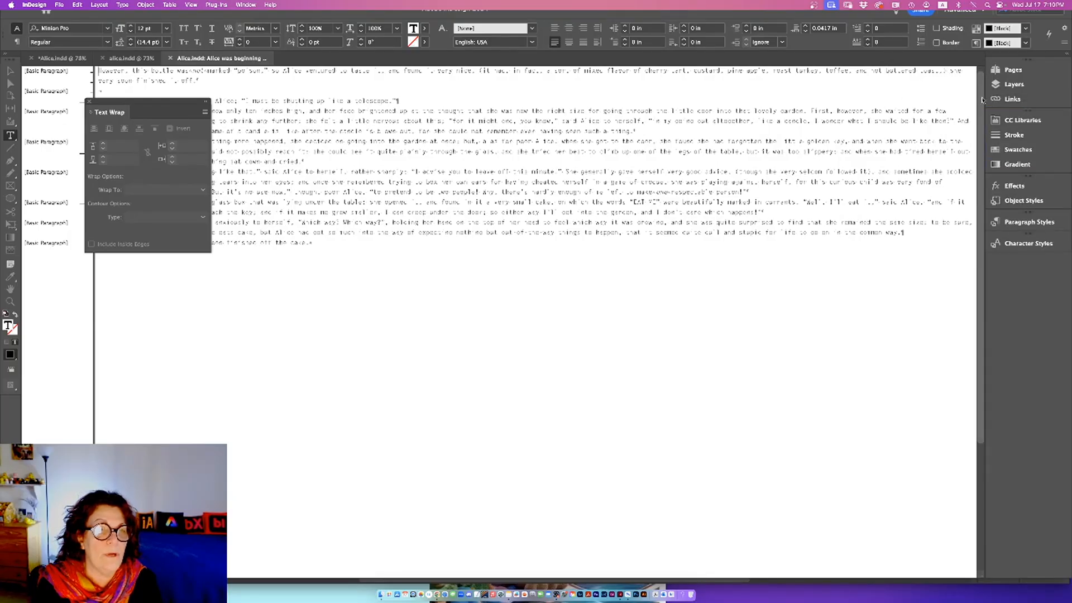
left_click(171, 58)
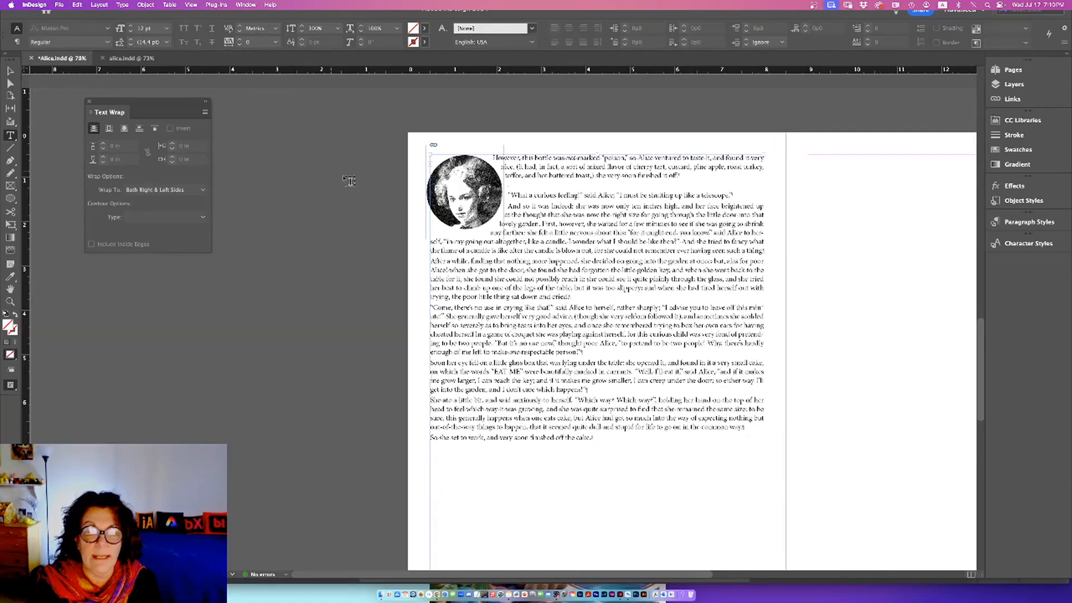
Deselect the page 4 story frame, hide the rulers and return to the Selection tool.
left_click(383, 212)
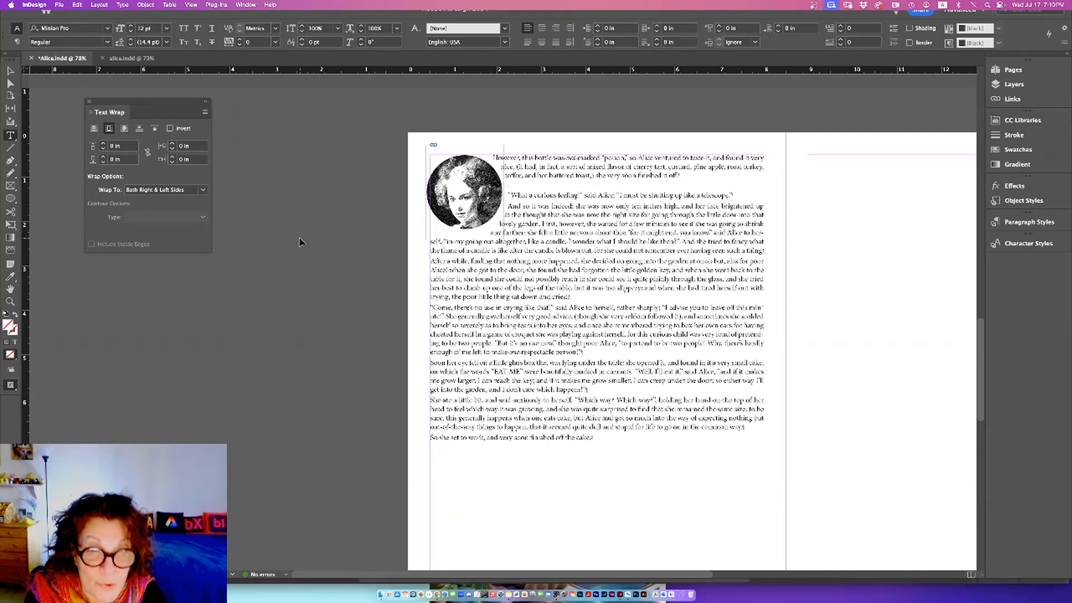
key("super+r")
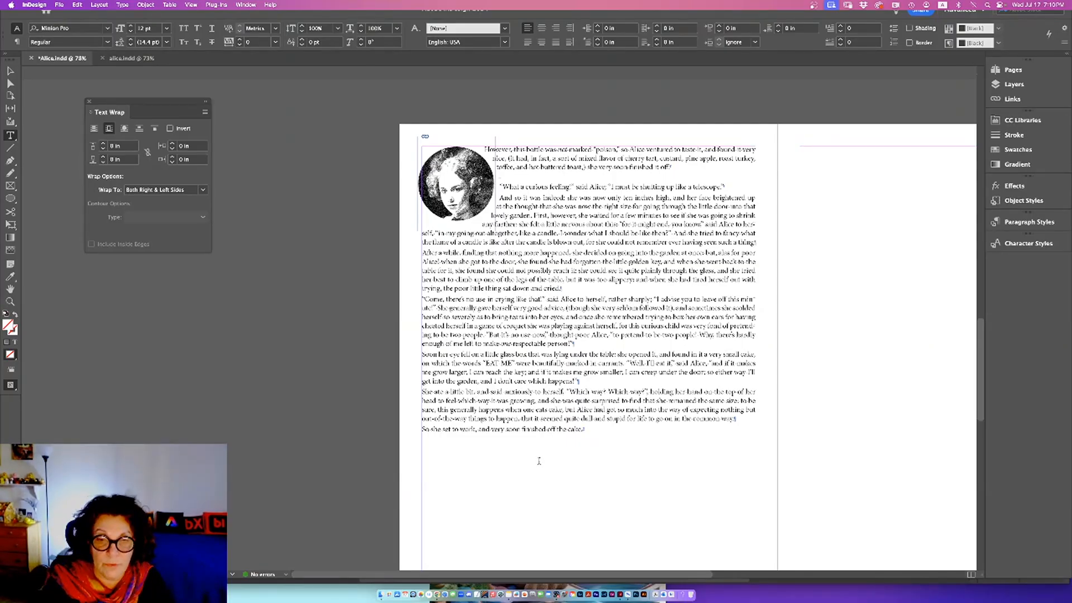
key("Escape")
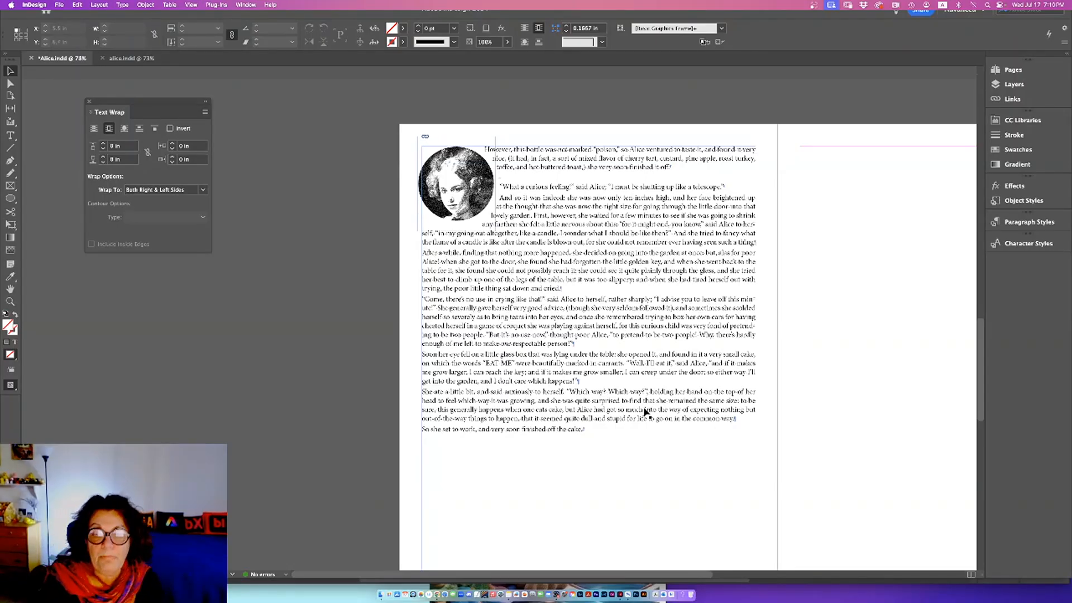
Draw a rectangular frame about 7.5 in wide and 0.74 in high below page 4's last text line, and fill it with green 00F845.
left_click(10, 136)
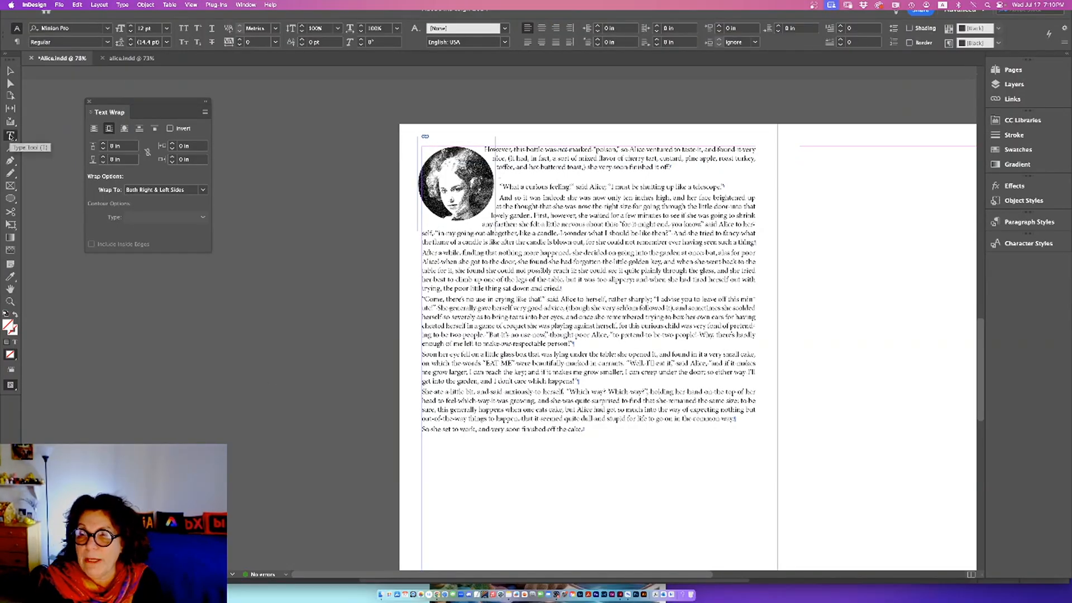
left_click(10, 186)
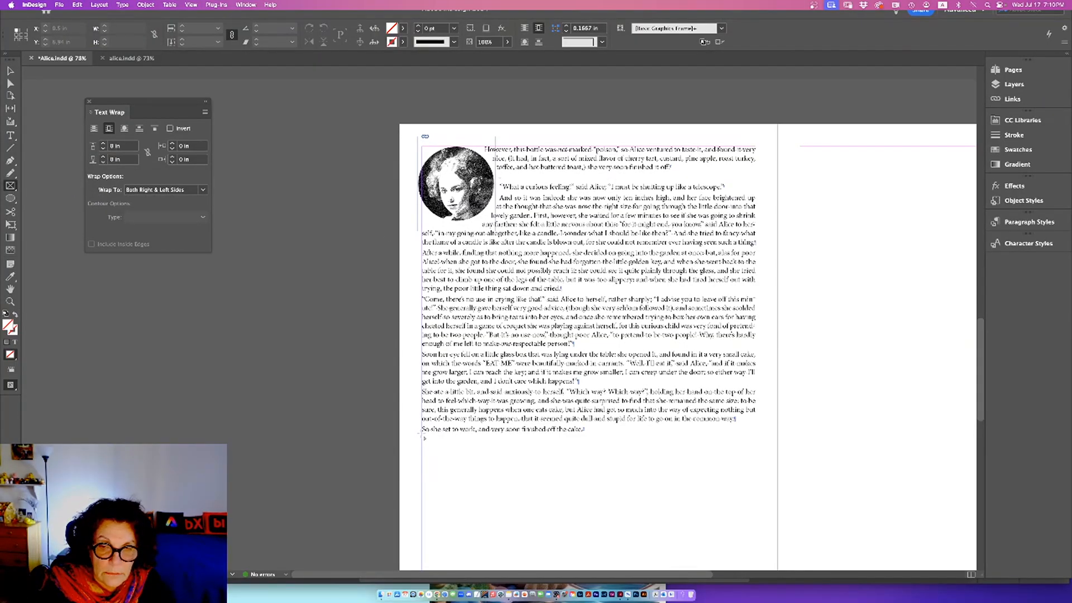
left_click_drag(423, 435, 757, 466)
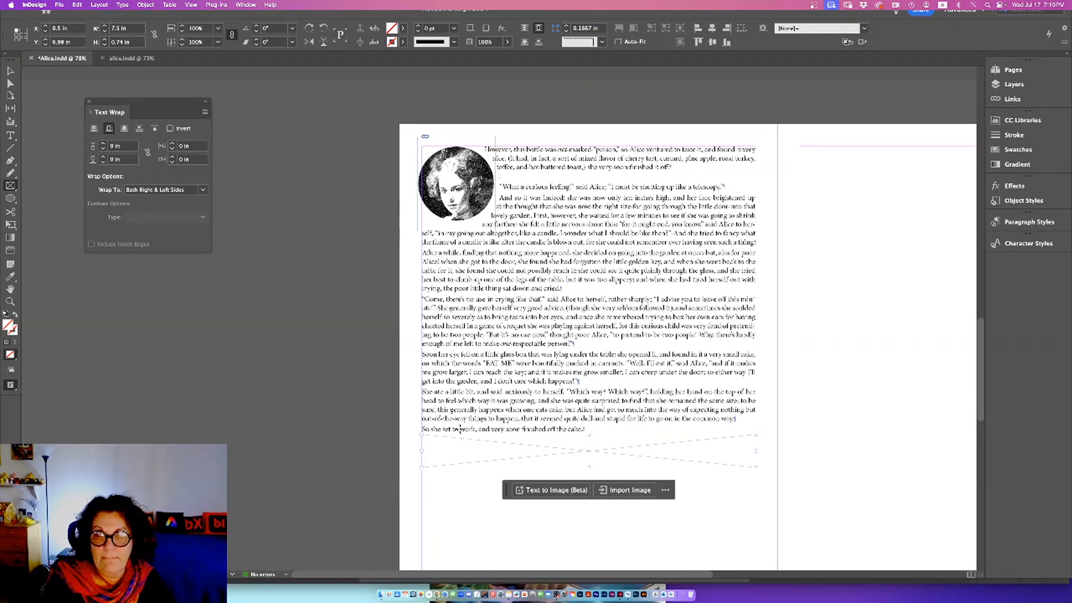
double_click(11, 327)
left_click(436, 250)
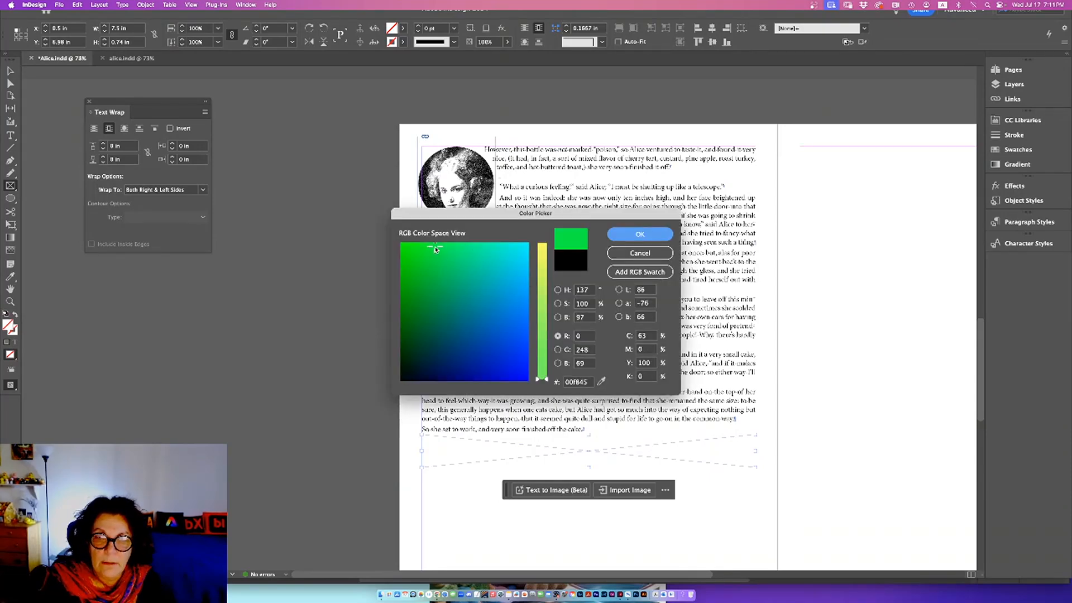
left_click(640, 235)
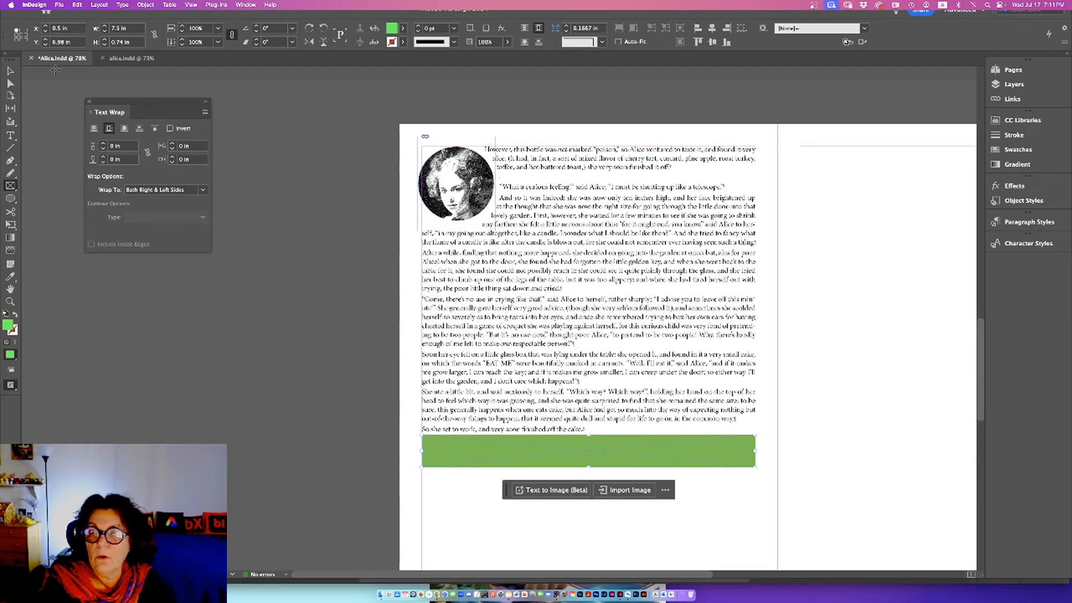
Test the green frame's text wrap over the story's last lines, and place the frame below the final line at about Y 7.24 in.
left_click(10, 71)
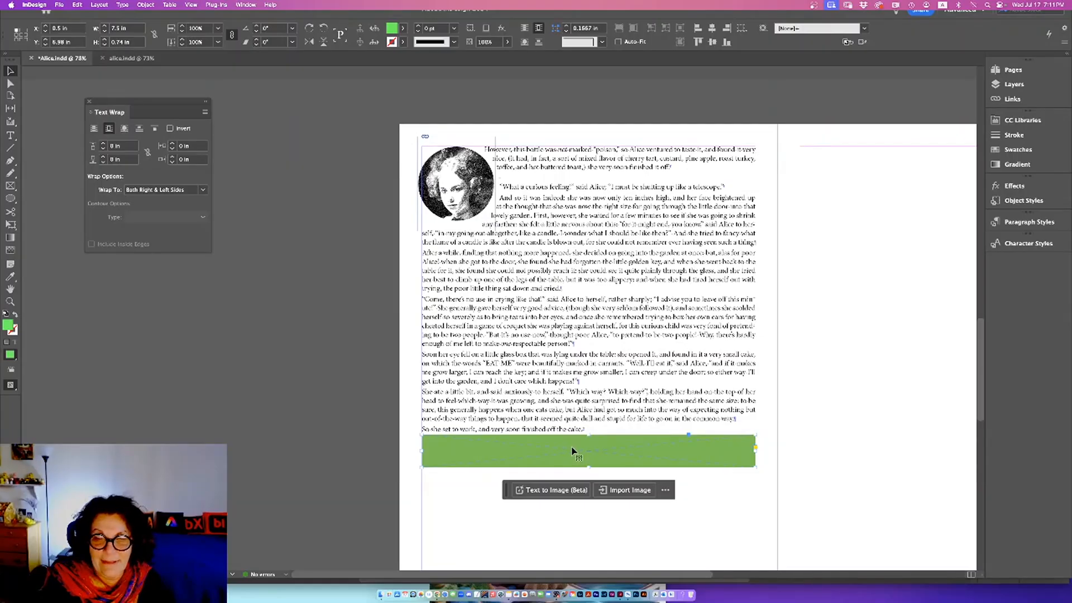
left_click_drag(572, 451, 564, 435)
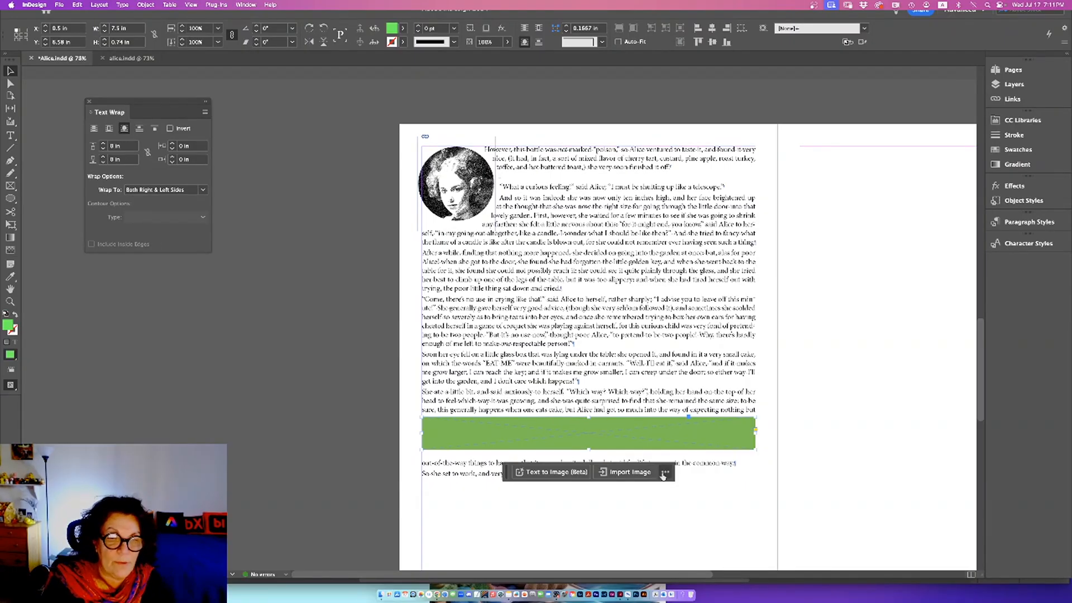
left_click(645, 443)
left_click_drag(645, 445, 645, 472)
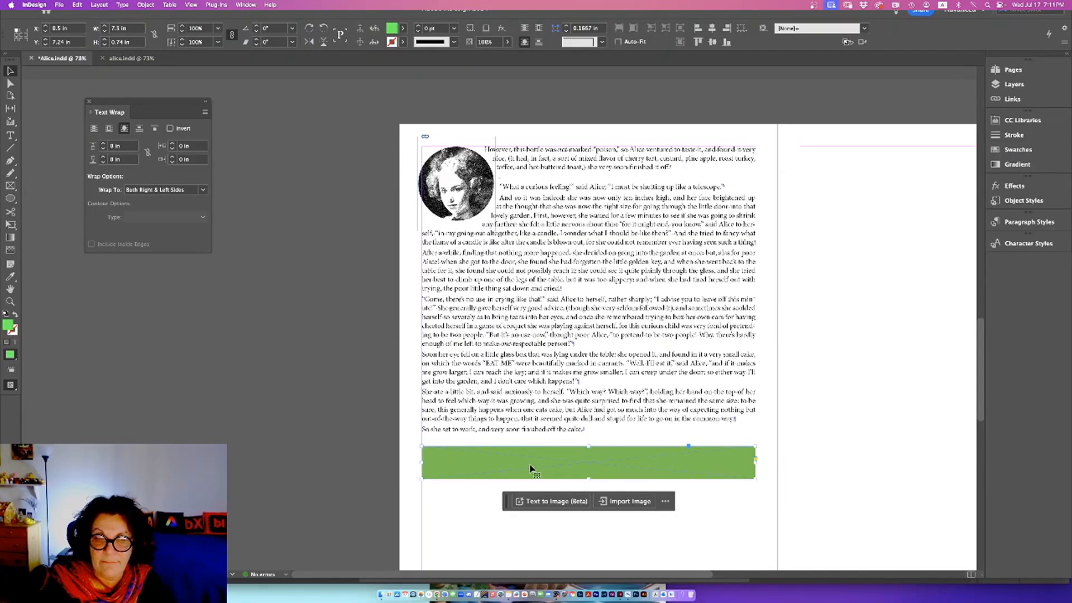
left_click(345, 475)
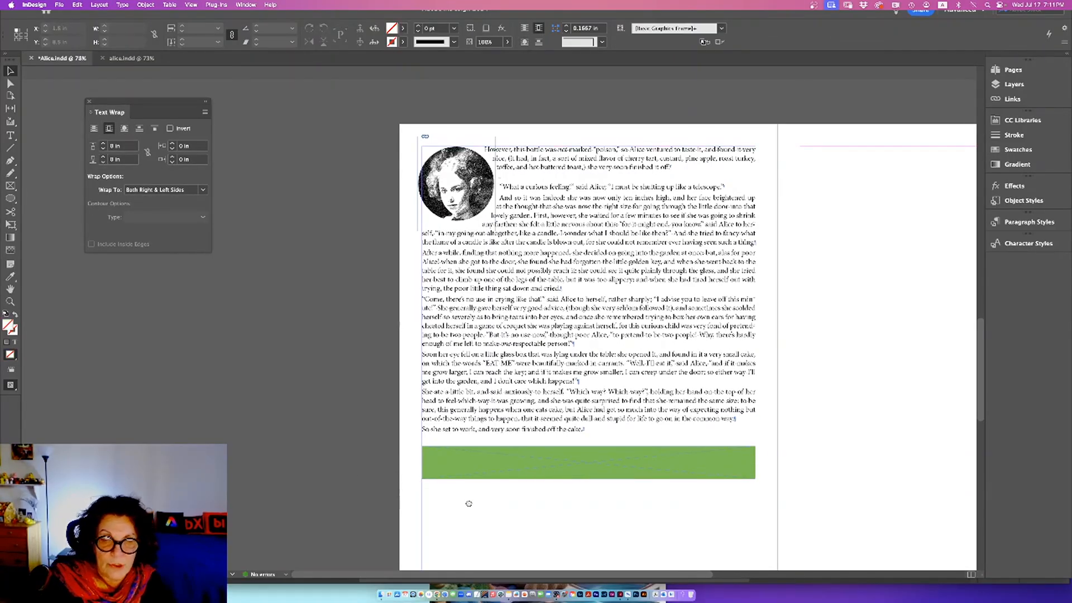
Shorten page 4's story text frame to about 7.48 in high, ending at the lower edge of the green frame.
scroll(451, 402, "down", 3)
scroll(450, 402, "down", 1)
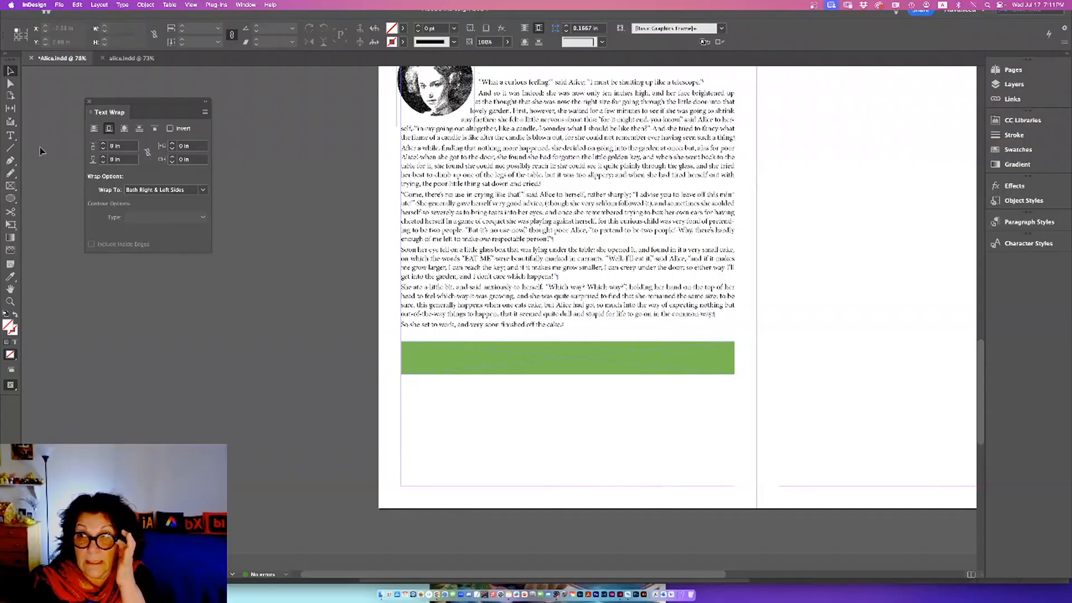
left_click(15, 138)
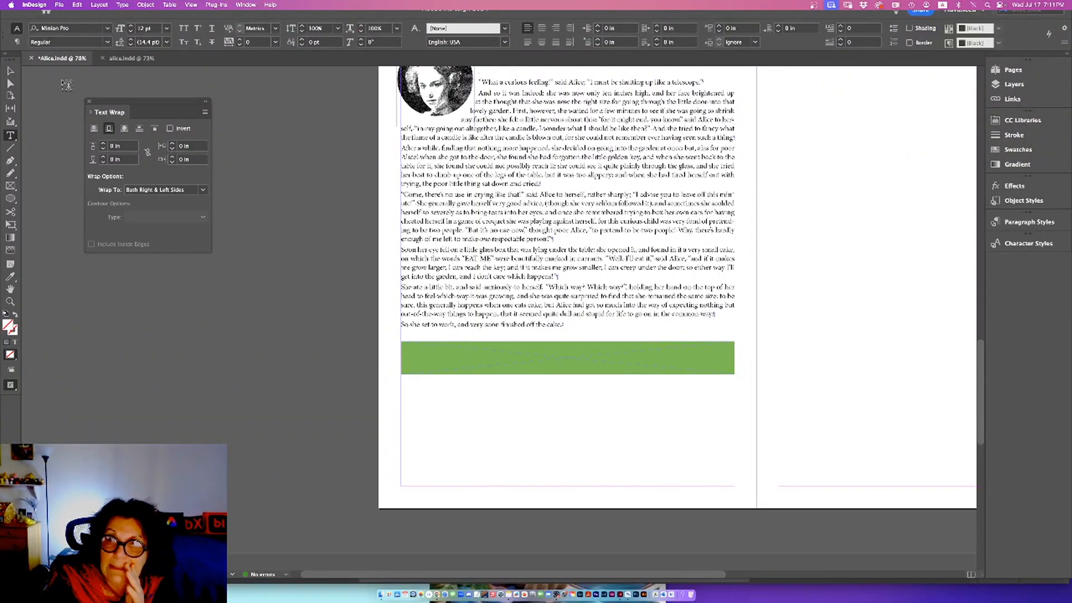
scroll(51, 71, "down", 3)
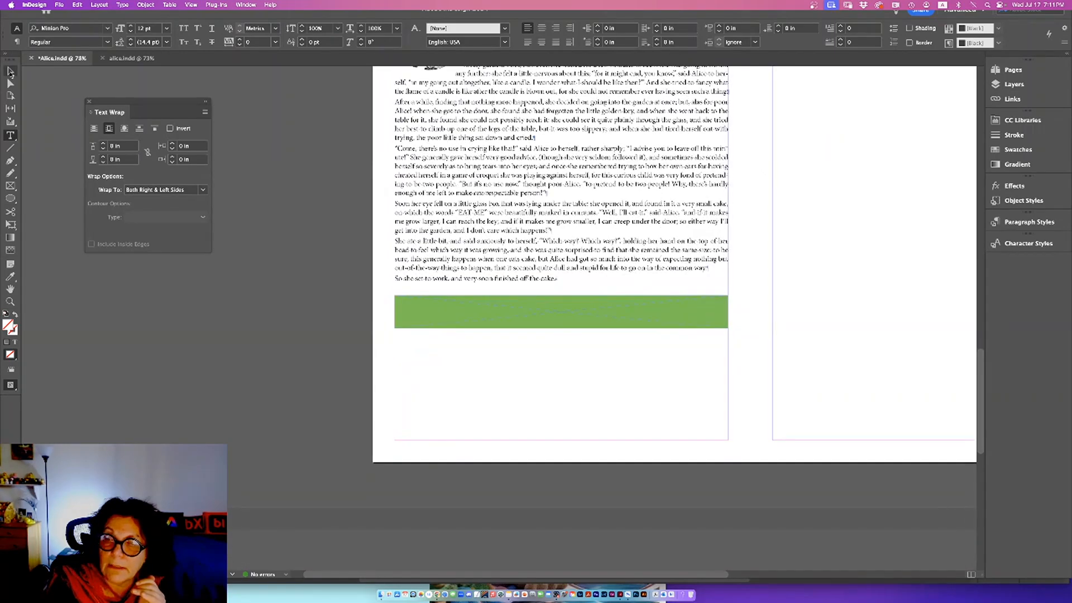
left_click(11, 72)
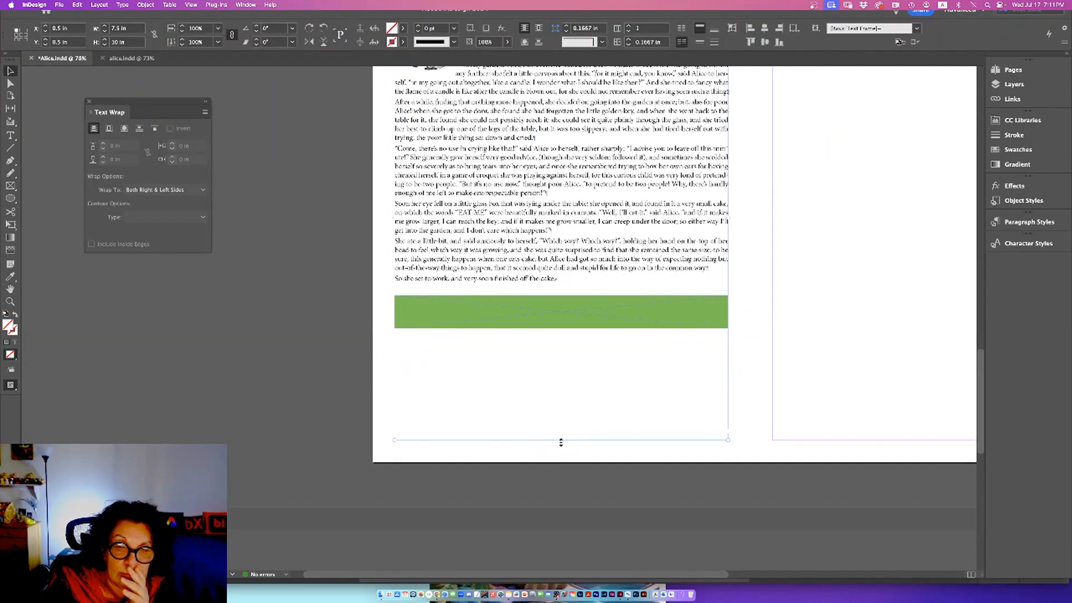
left_click_drag(561, 442, 531, 335)
left_click(292, 382)
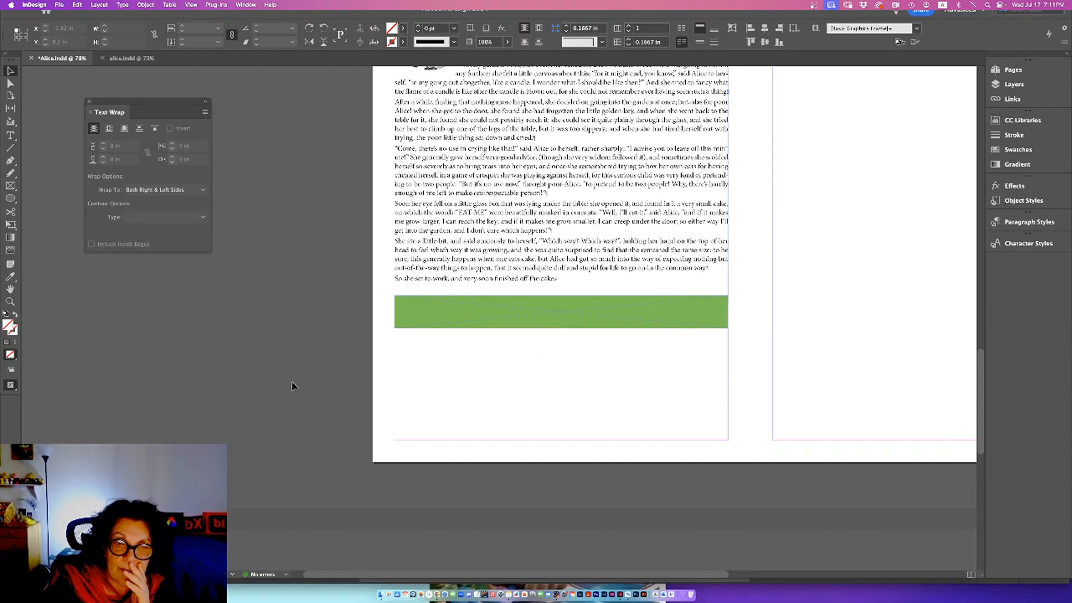
Create a text frame about 6.18 in wide and 1.485 in high below the green frame and enter Hello in it.
left_click(10, 135)
scroll(252, 251, "down", 1)
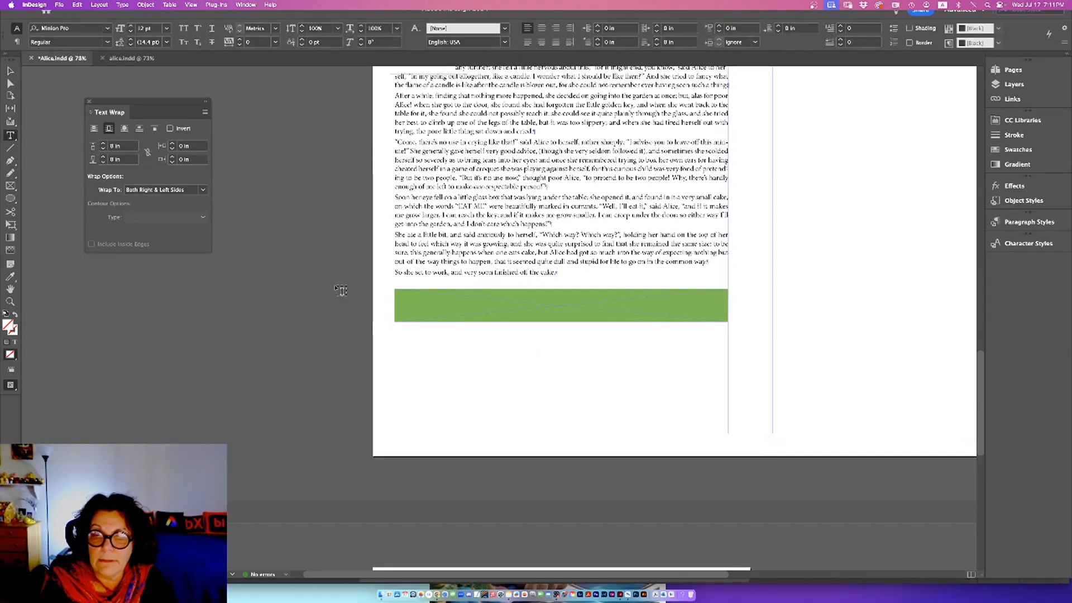
left_click_drag(394, 330, 669, 394)
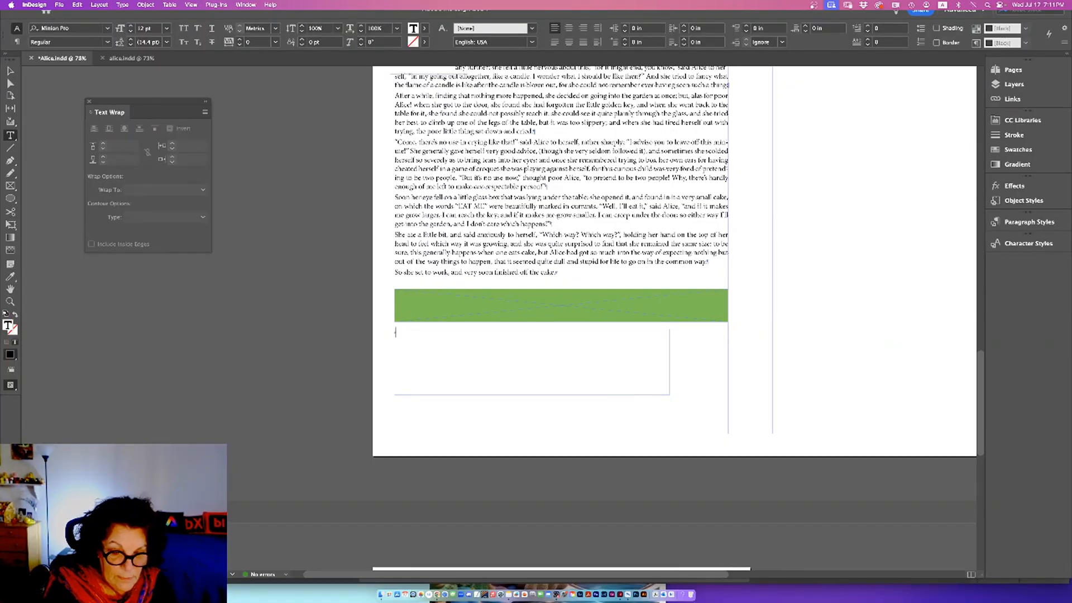
type("Hello")
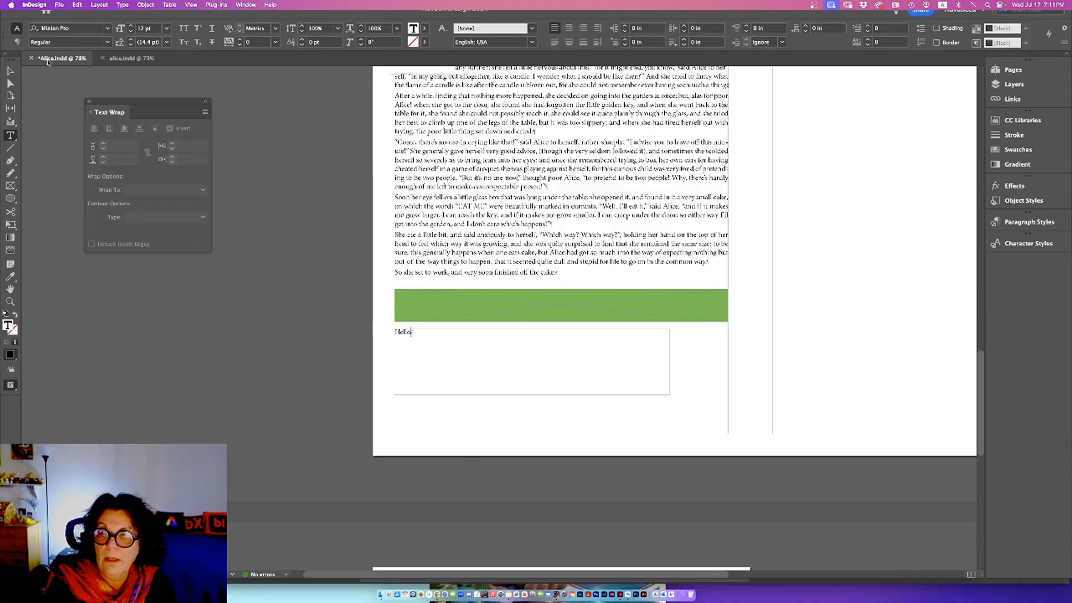
key("Escape")
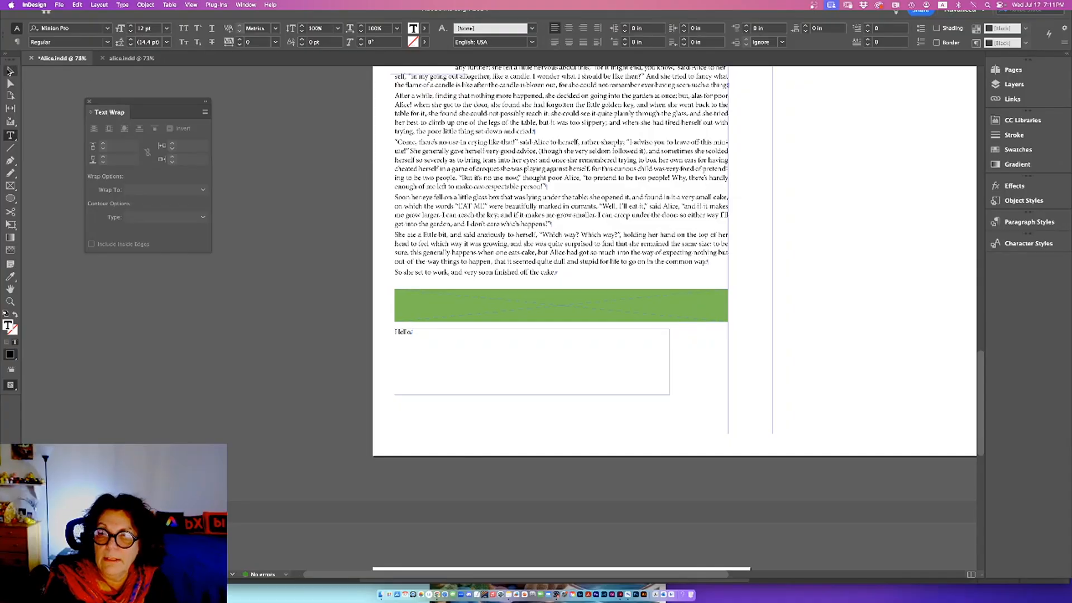
Move the Hello frame up over the green frame to about Y 7.14 in and make it ignore text wrap.
left_click_drag(440, 334, 439, 288)
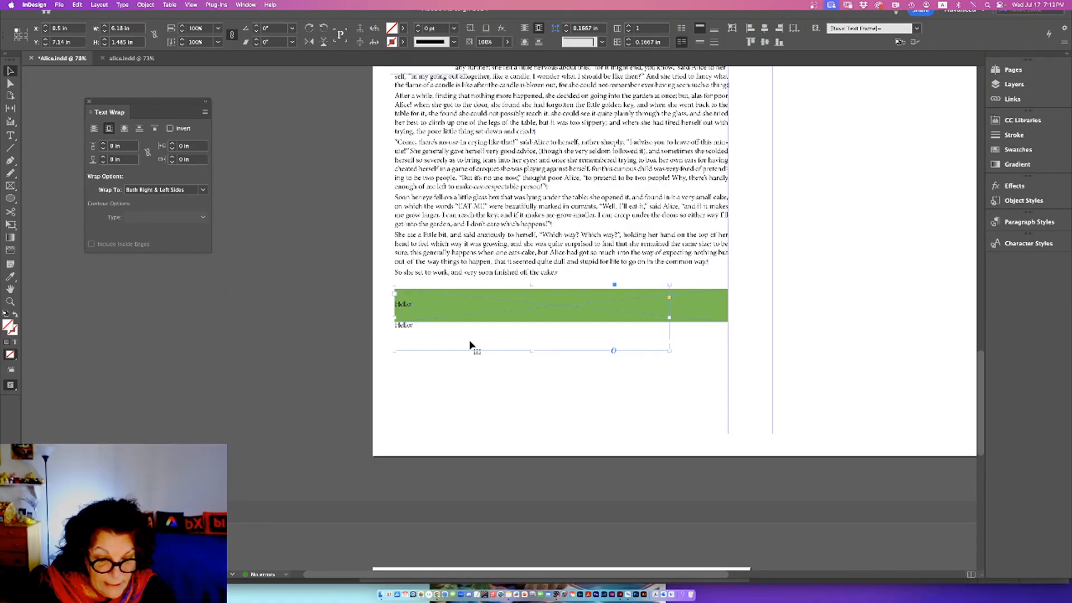
key("super+b")
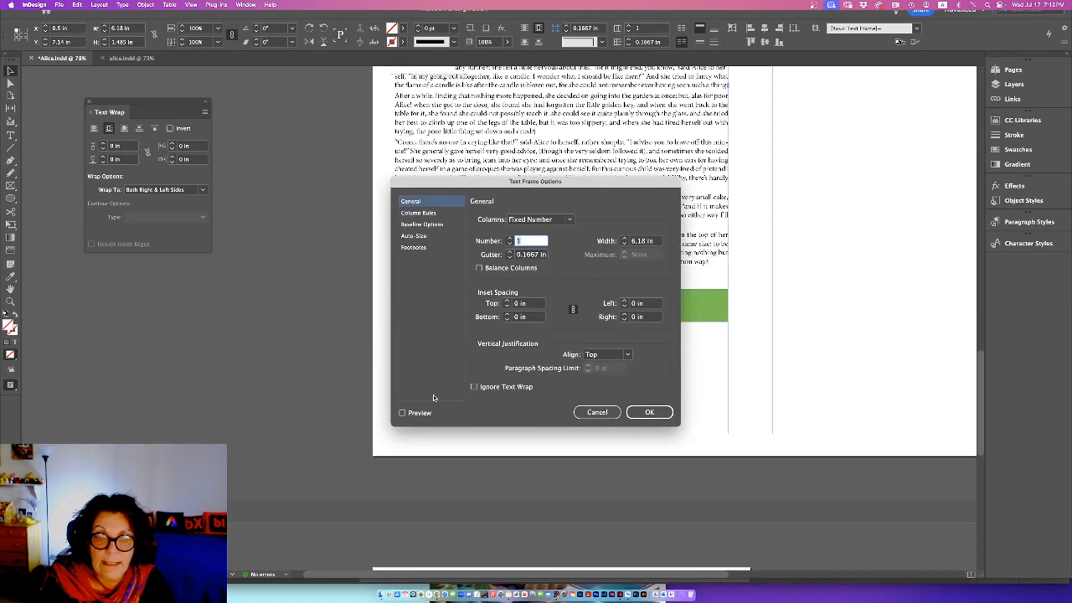
left_click(475, 387)
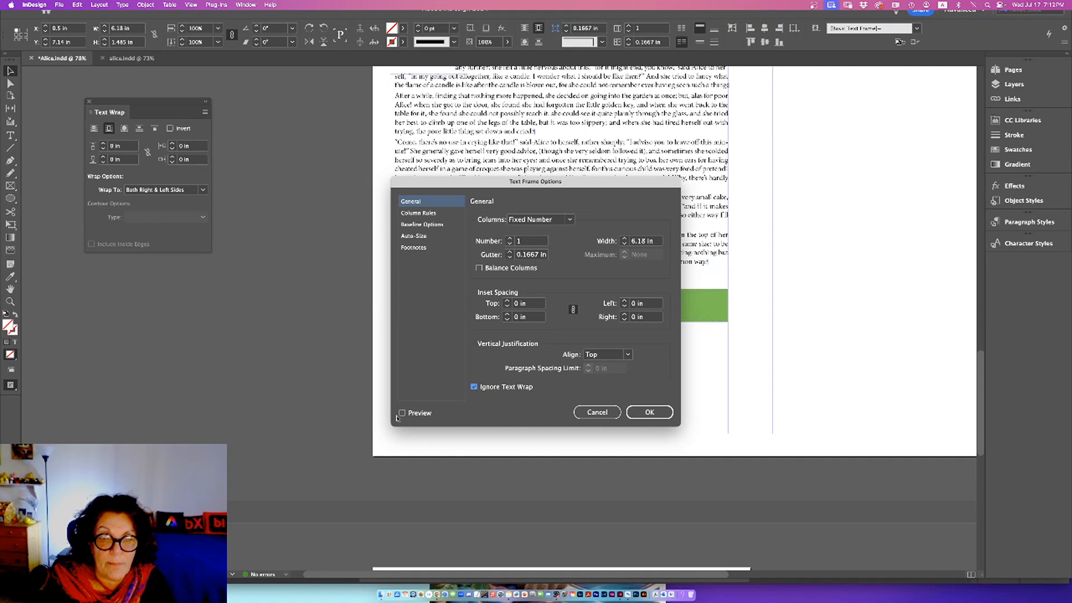
left_click(636, 416)
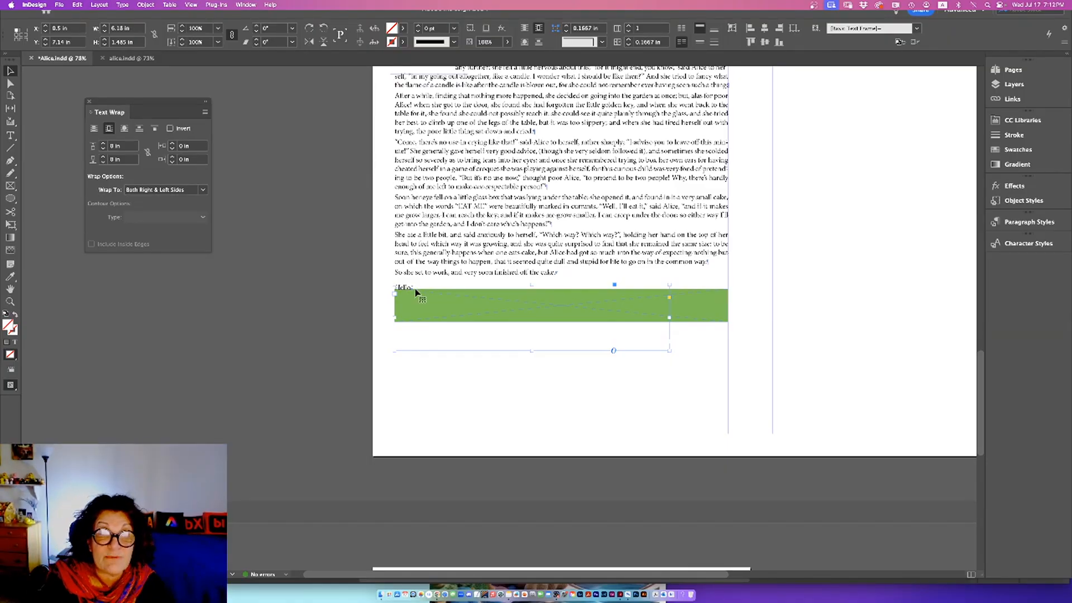
Turn on Ignore Text Wrap for the page 4 story frame.
left_click(458, 214)
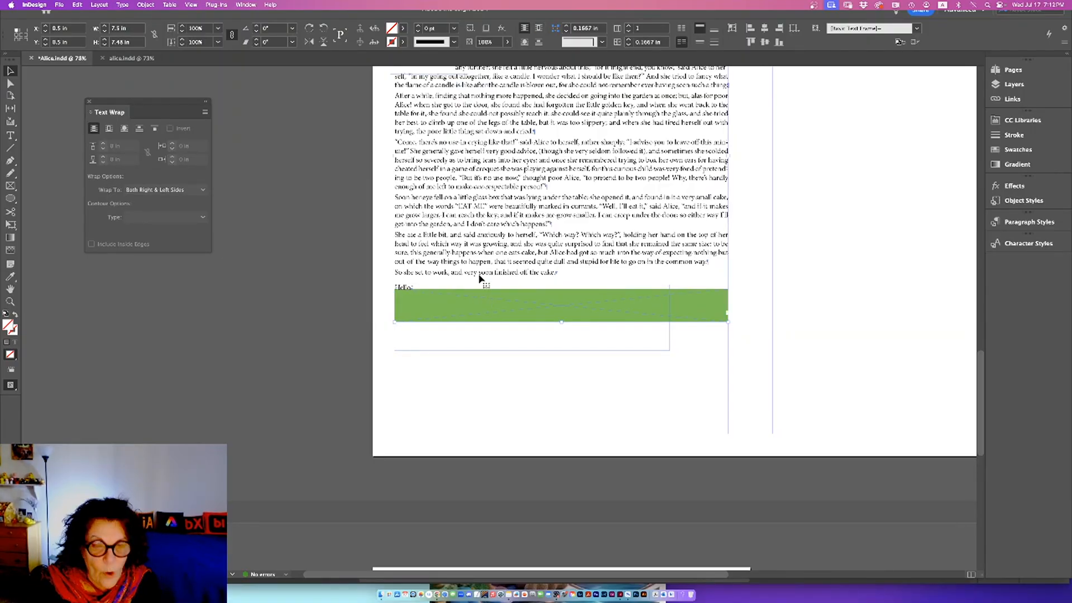
key("super+b")
left_click(474, 387)
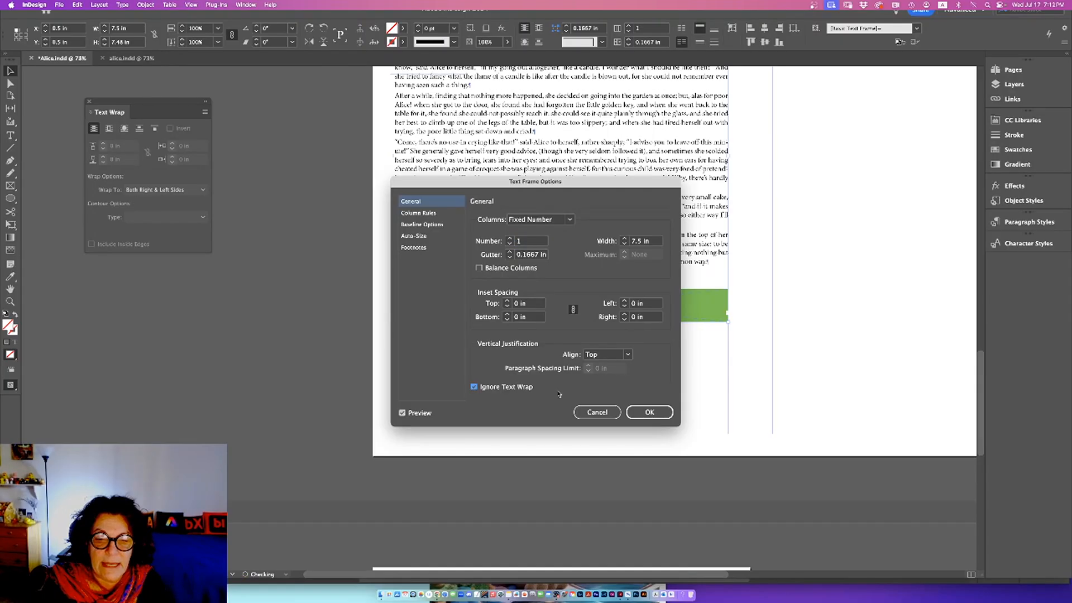
left_click(651, 413)
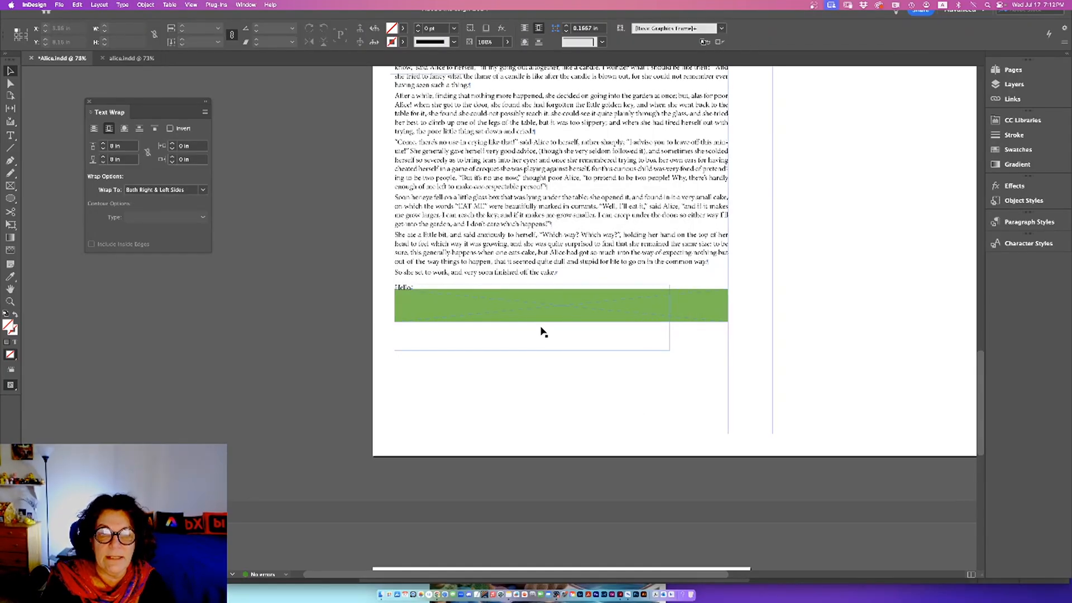
Move the Hello text frame back down to just below the green frame and deselect it.
left_click(492, 306)
left_click_drag(468, 311, 469, 334)
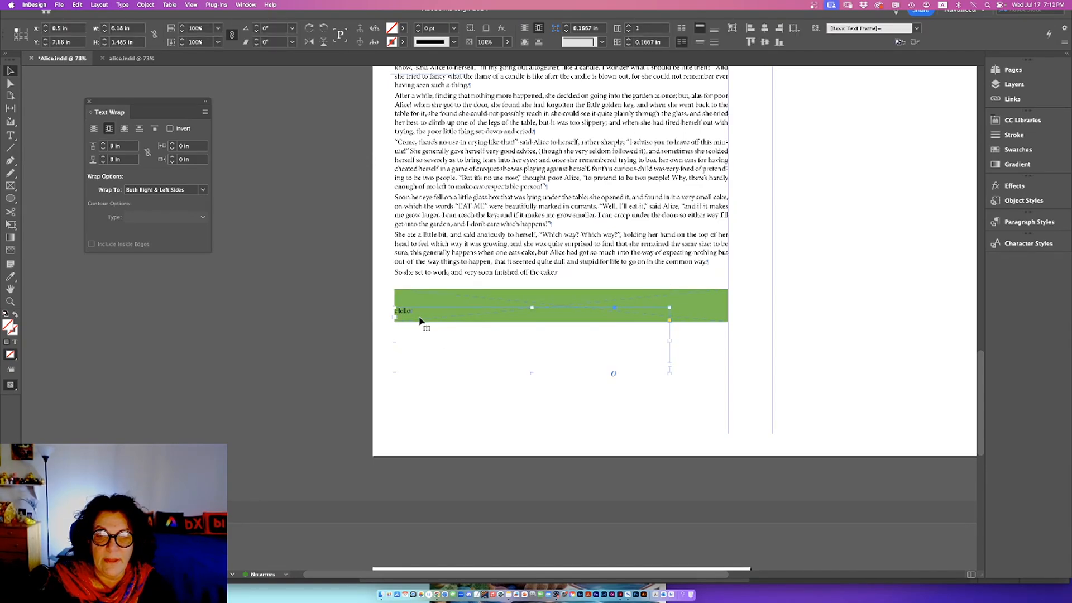
left_click_drag(407, 313, 425, 339)
left_click(530, 415)
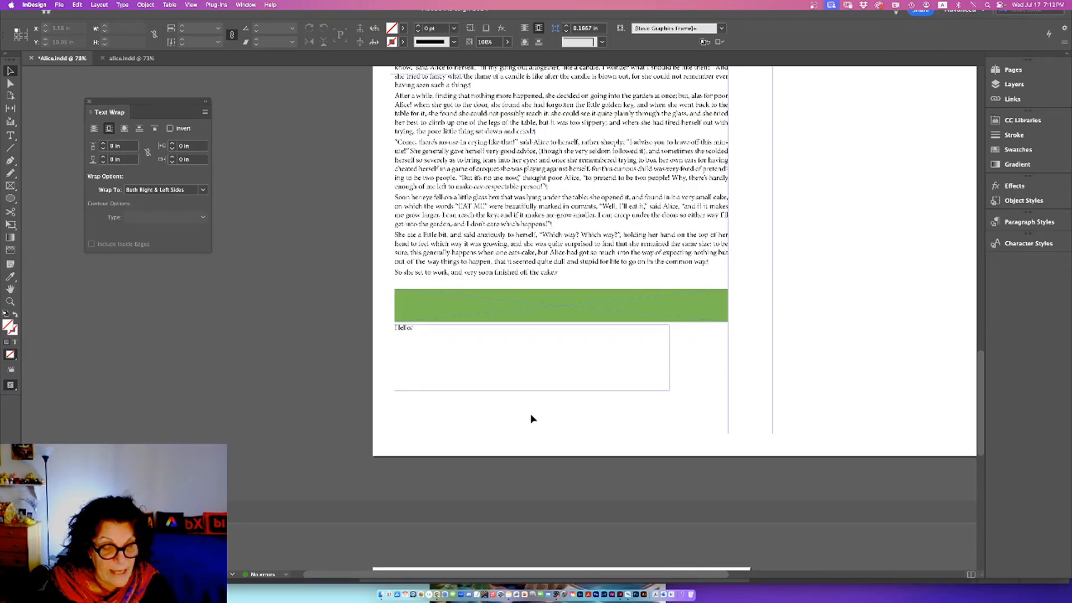
Place page 3's rabbit illustration near the page's bottom middle at about X 10.74, Y 6.75 in, with a copy at the upper inner corner.
key("super+minus")
key("super+minus")
key("super+minus")
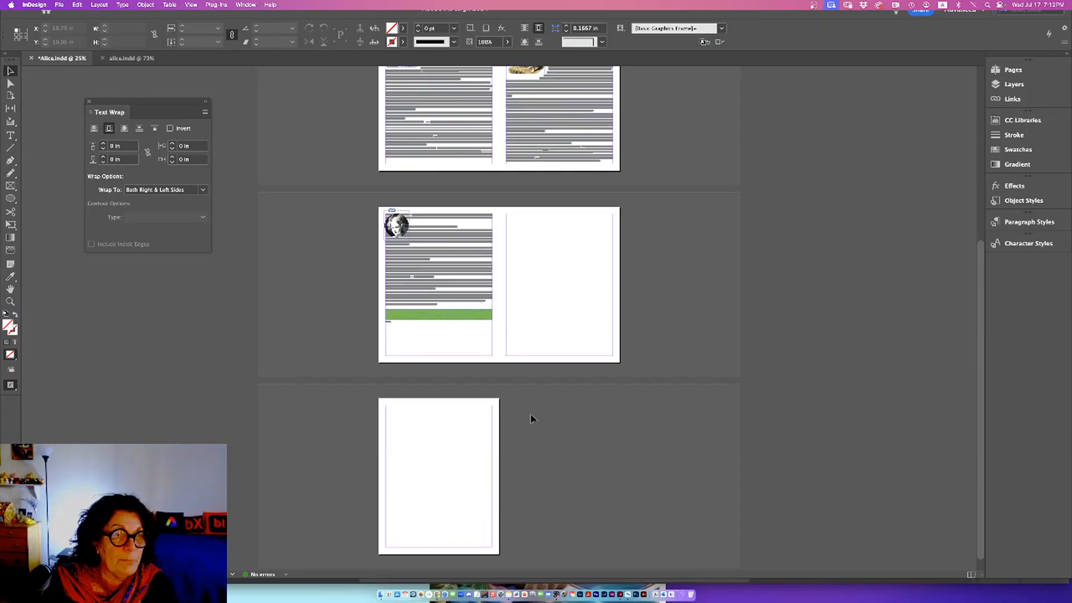
left_click(522, 137)
key("super+equal")
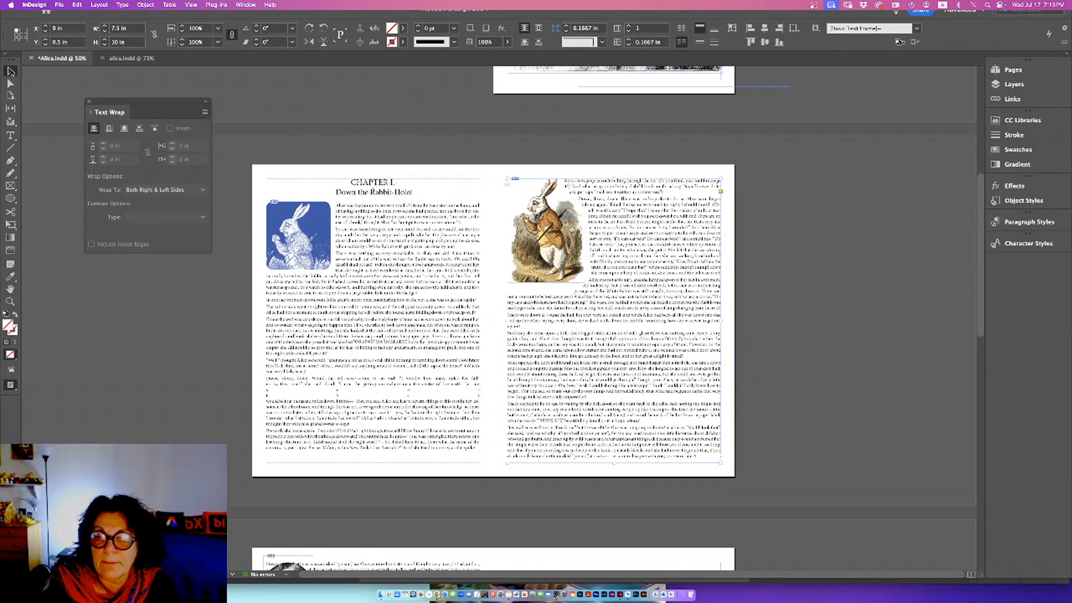
left_click(555, 258)
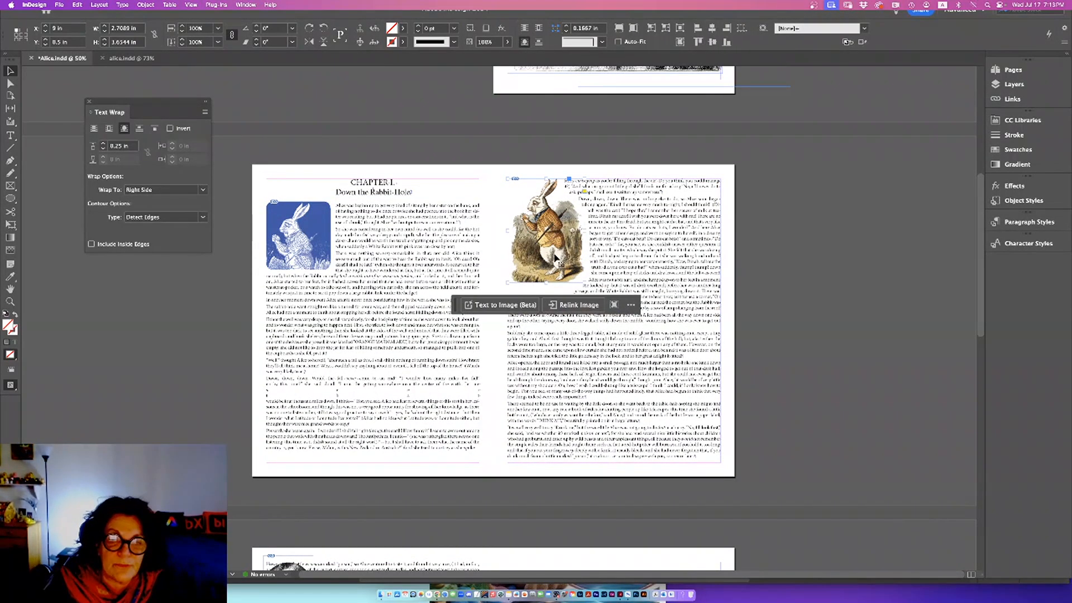
left_click_drag(555, 258, 693, 439)
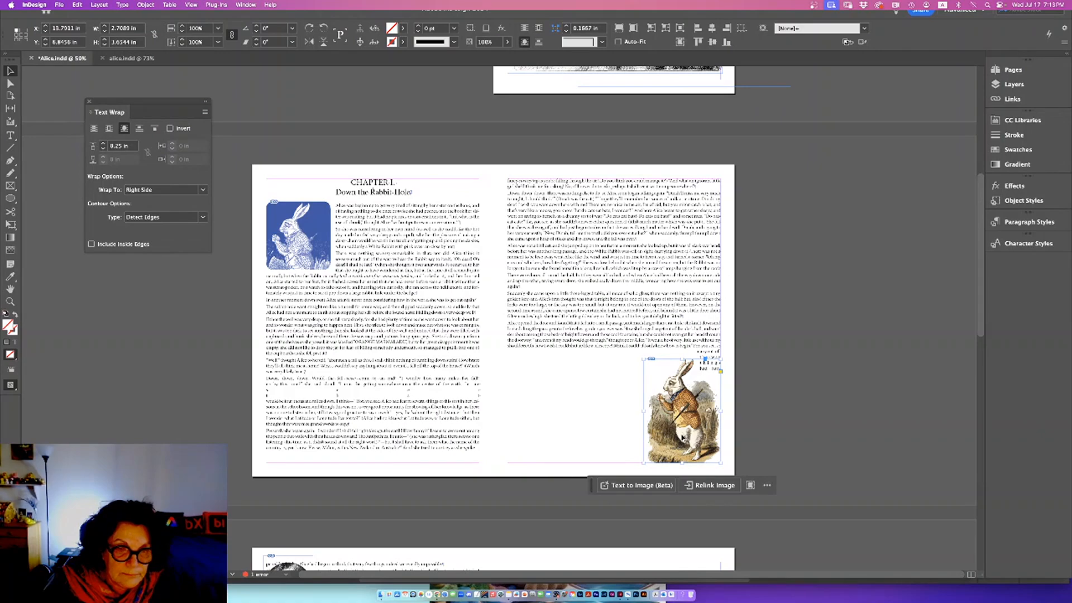
left_click_drag(681, 437, 545, 260)
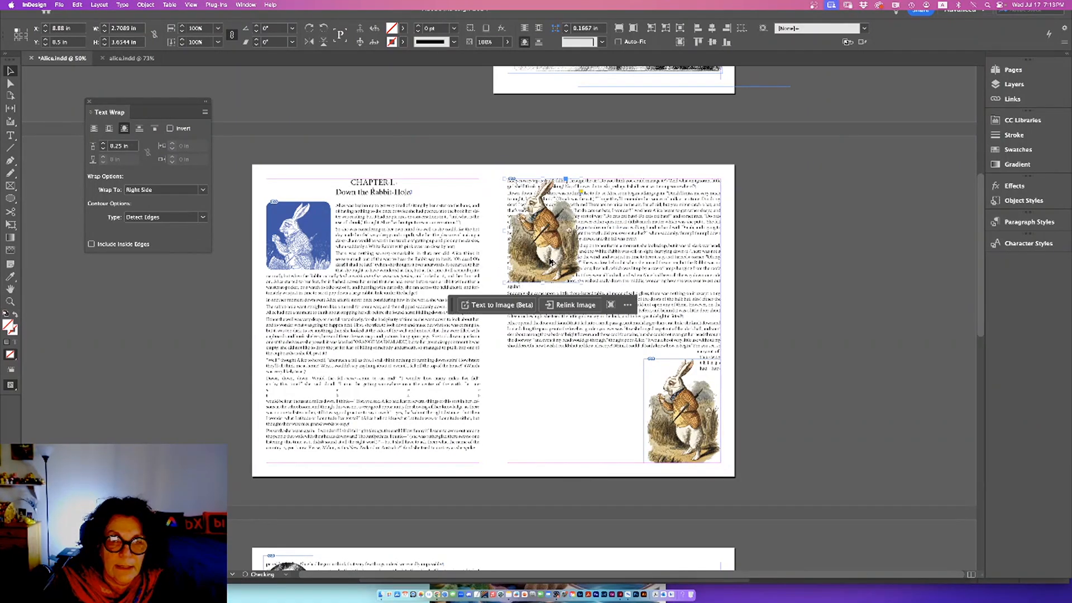
left_click_drag(684, 435, 601, 427)
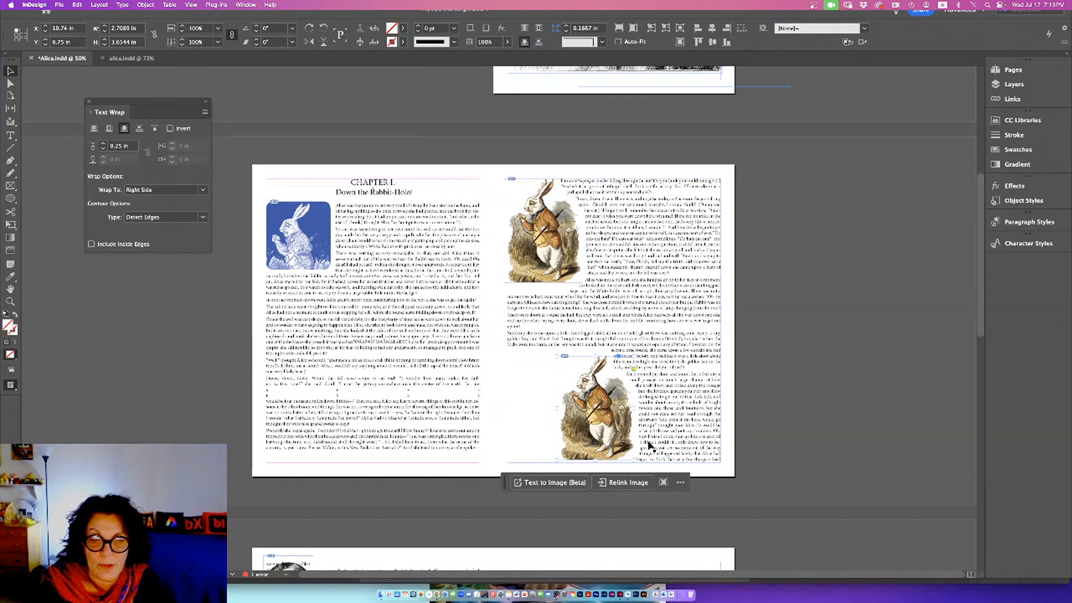
left_click_drag(506, 489, 501, 315)
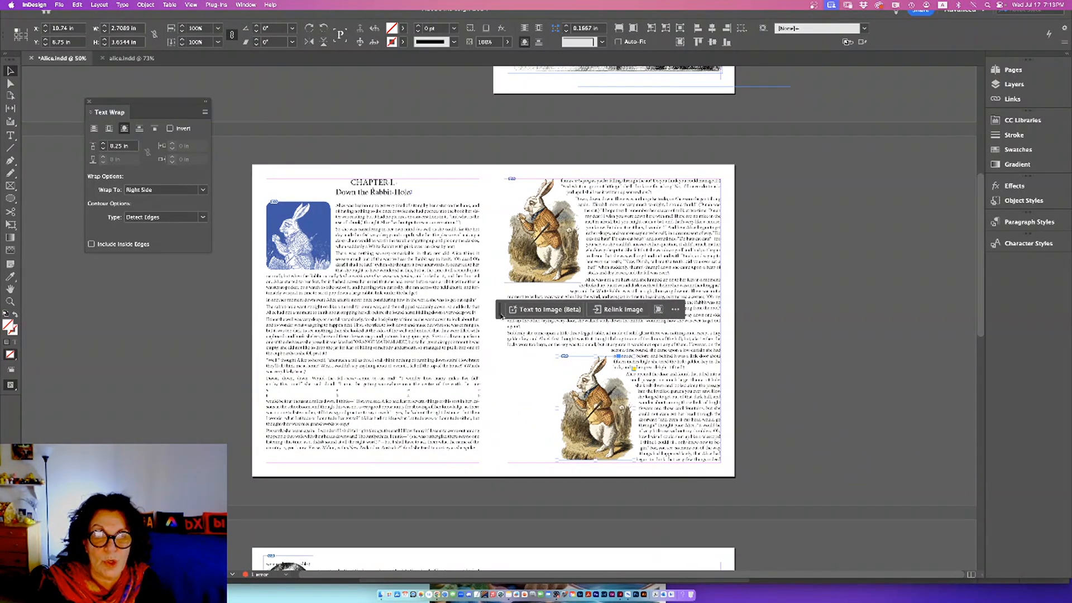
left_click(562, 313)
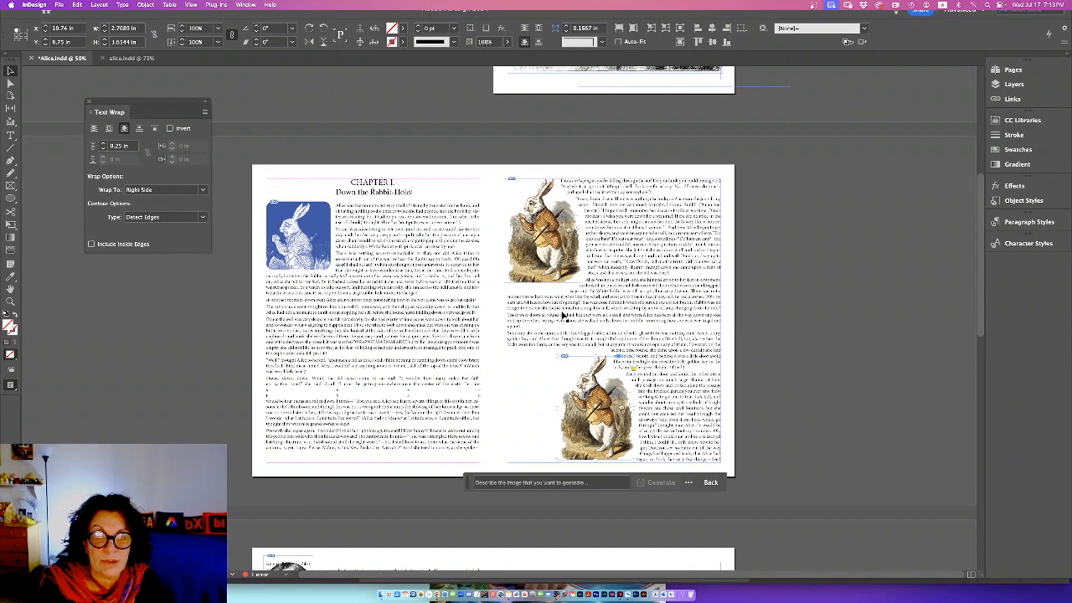
left_click(558, 483)
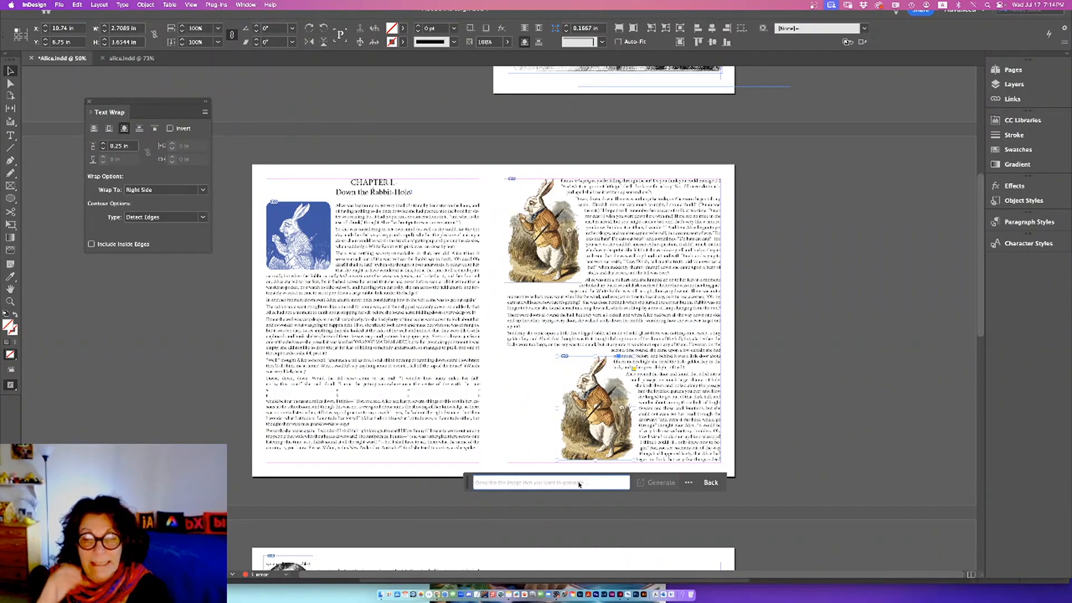
left_click(587, 444)
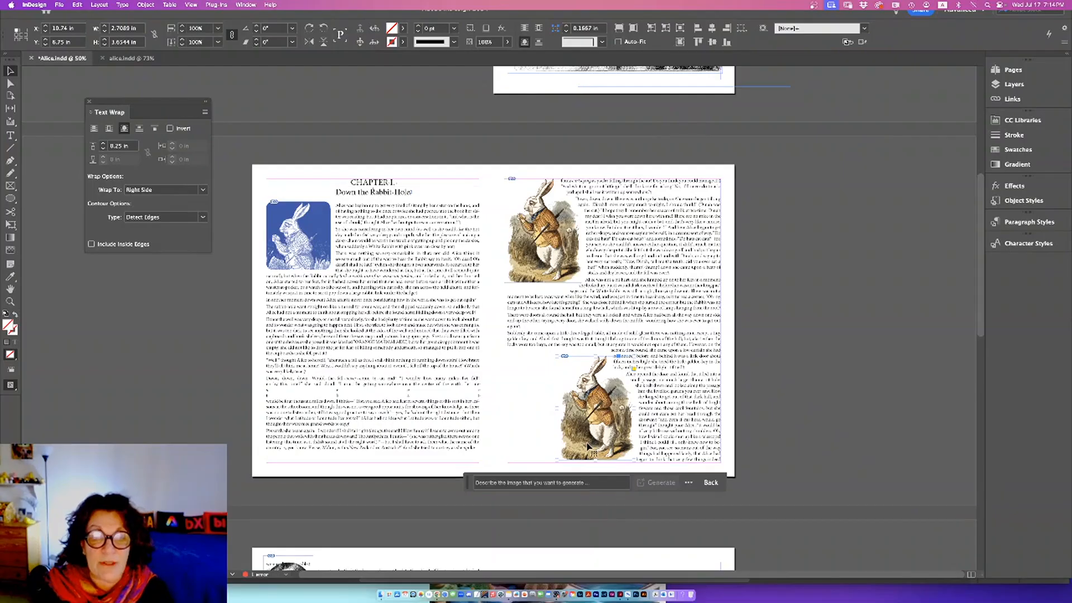
Set the lower rabbit illustration's text wrap to Both Right & Left Sides.
left_click(152, 190)
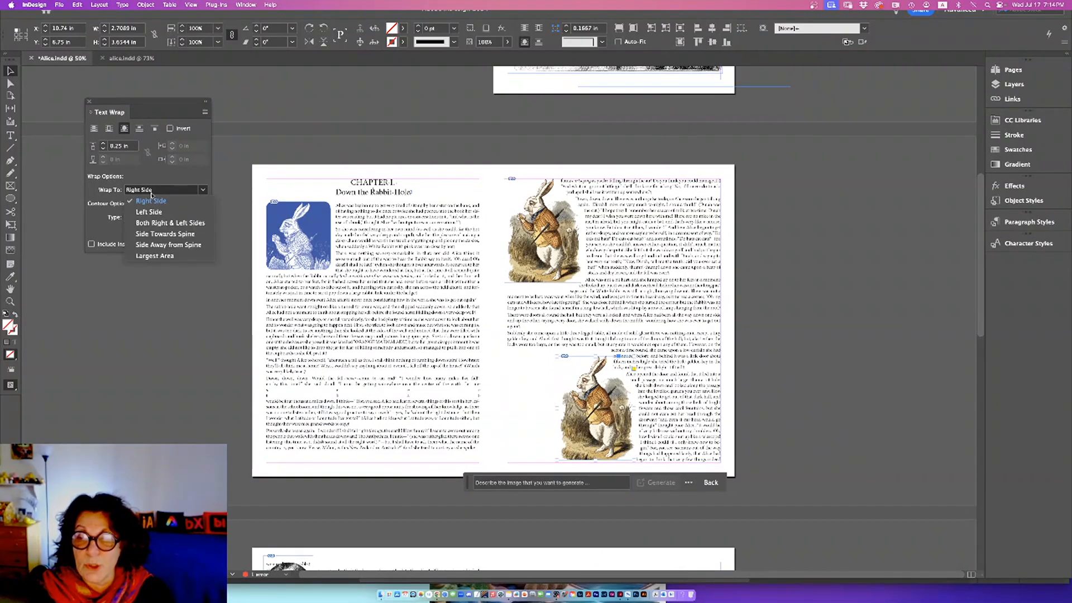
left_click(161, 224)
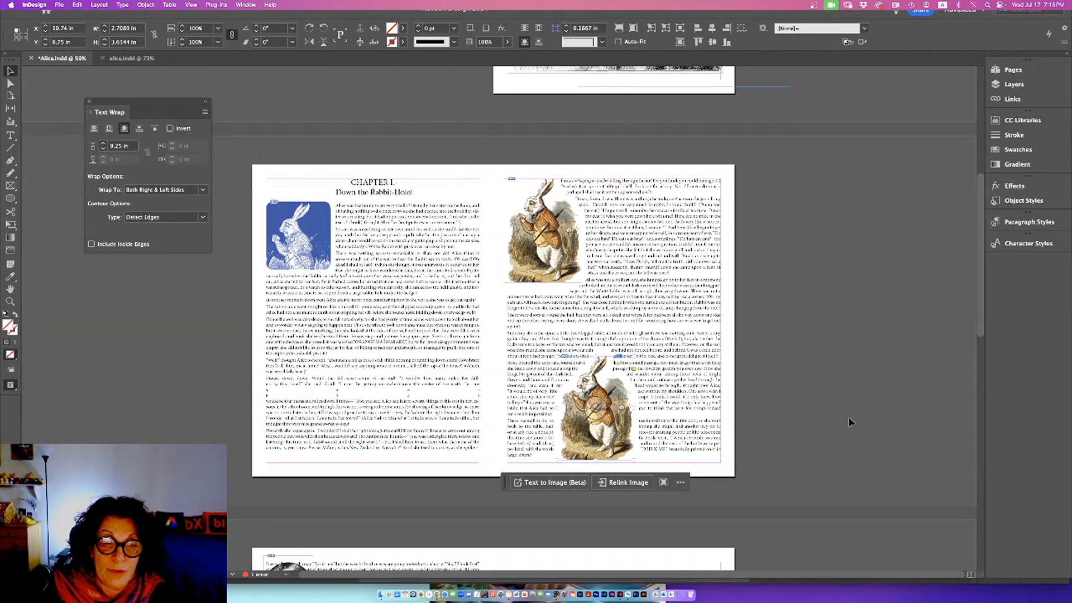
Start a Text to Image prompt for page 3's lower rabbit illustration.
left_click(549, 483)
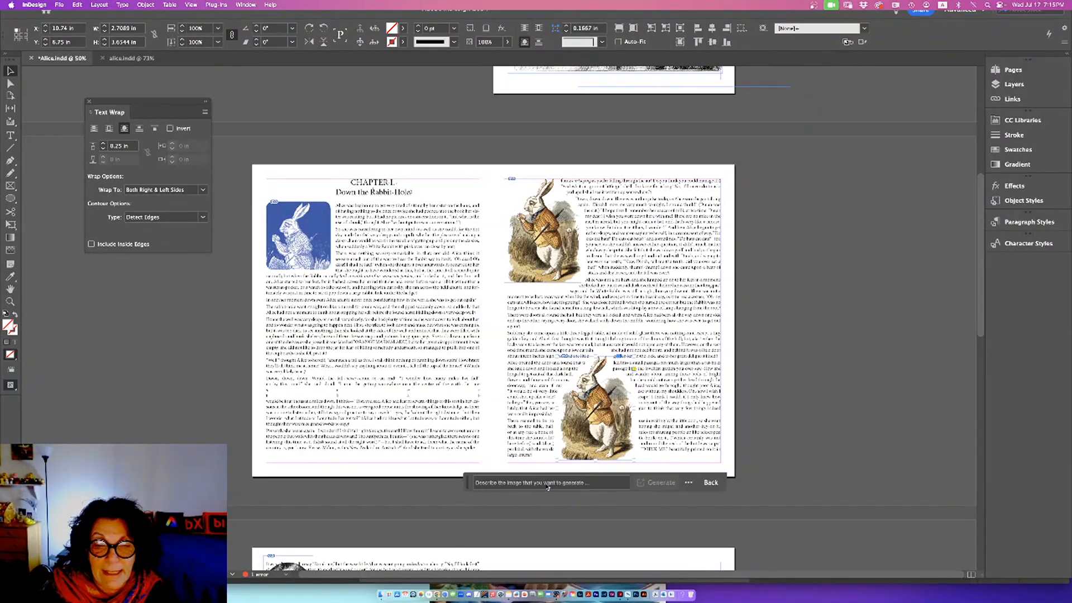
left_click(504, 486)
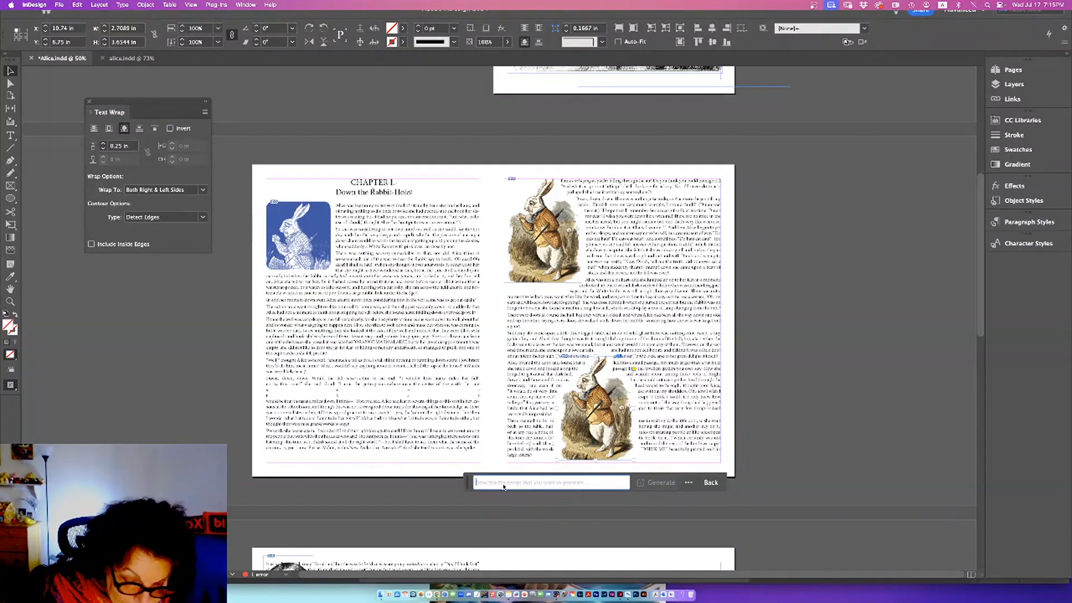
type("the white r")
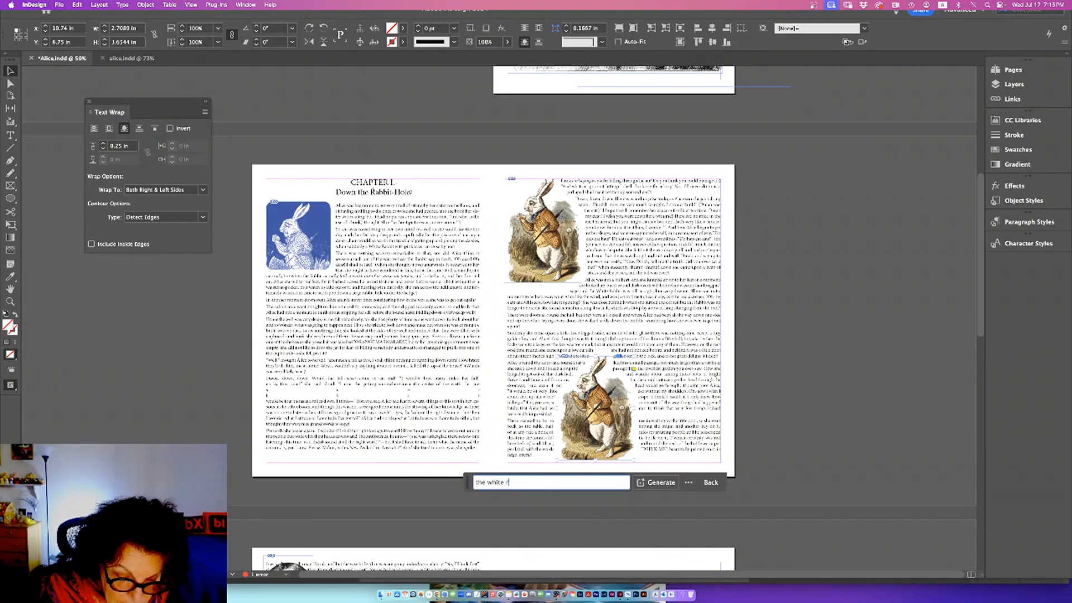
key("BackSpace")
key("BackSpace")
key("BackSpace")
key("BackSpace")
key("BackSpace")
key("BackSpace")
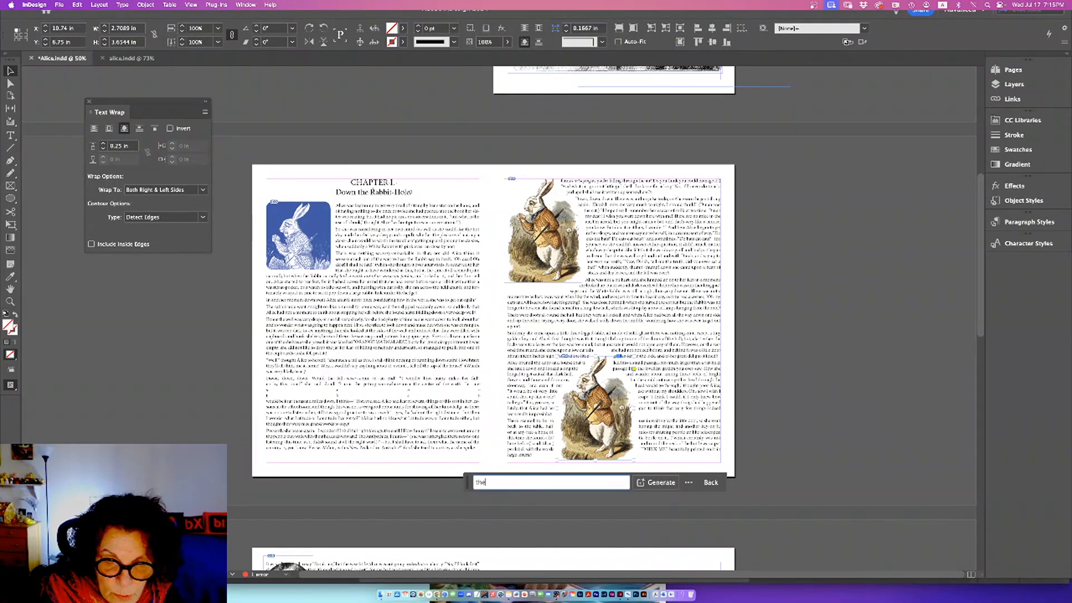
key("BackSpace")
key("BackSpace")
key("BackSpace")
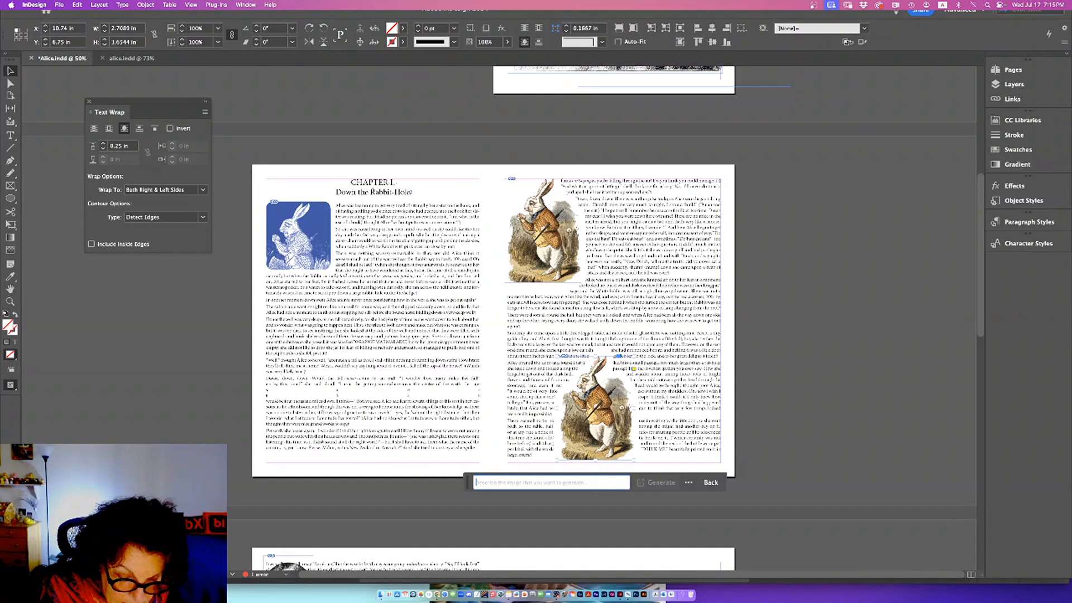
Generate an image in the lower rabbit frame from the prompt "Alice in wonderland holding the rabbit and the cards", and uncover the page.
type("Alice")
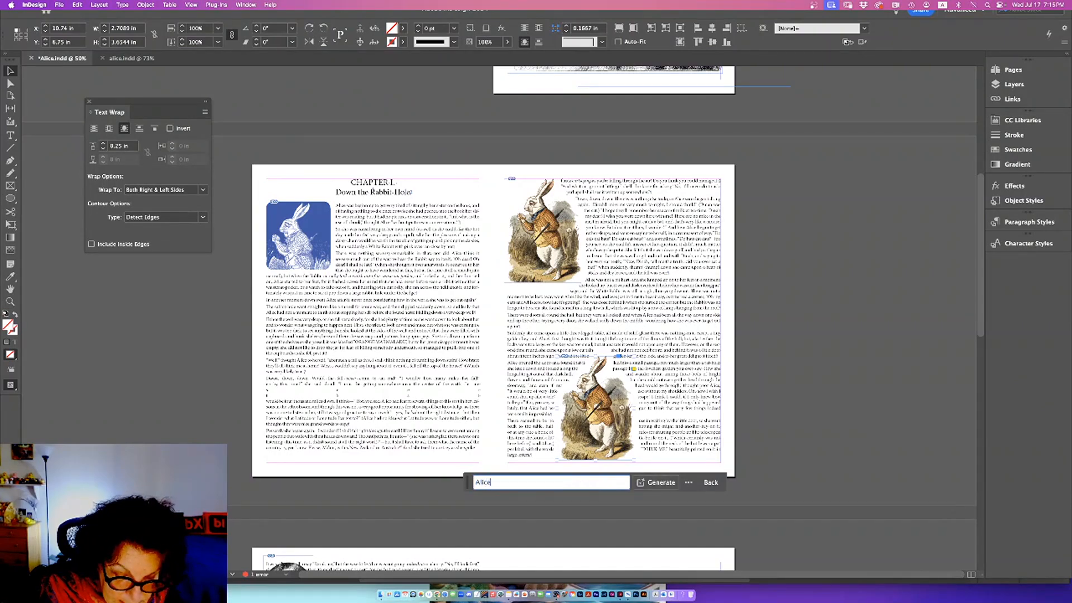
type(" in wonde")
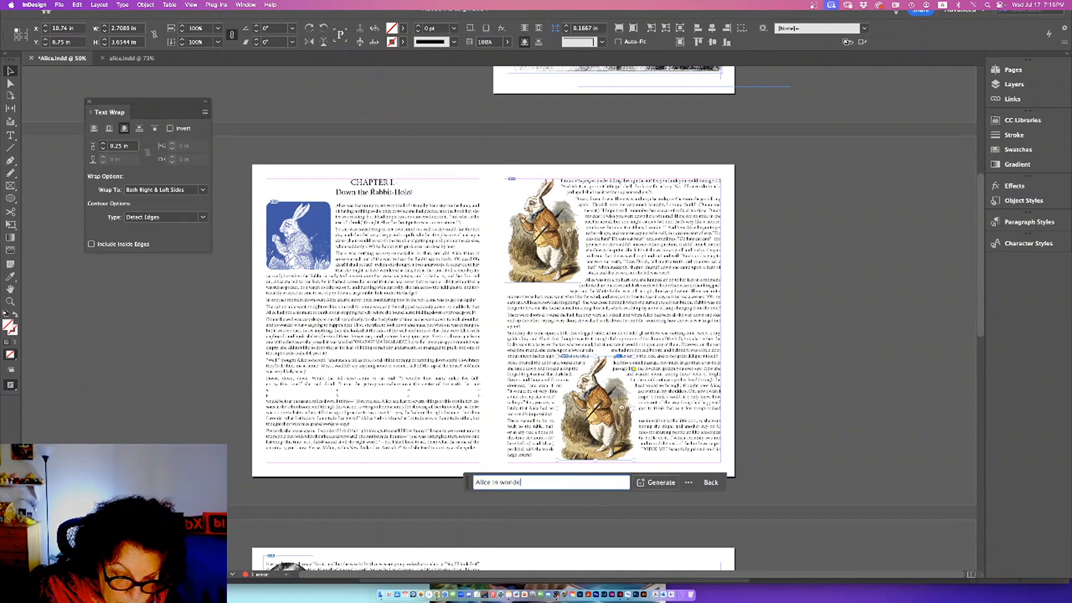
type("rland ho")
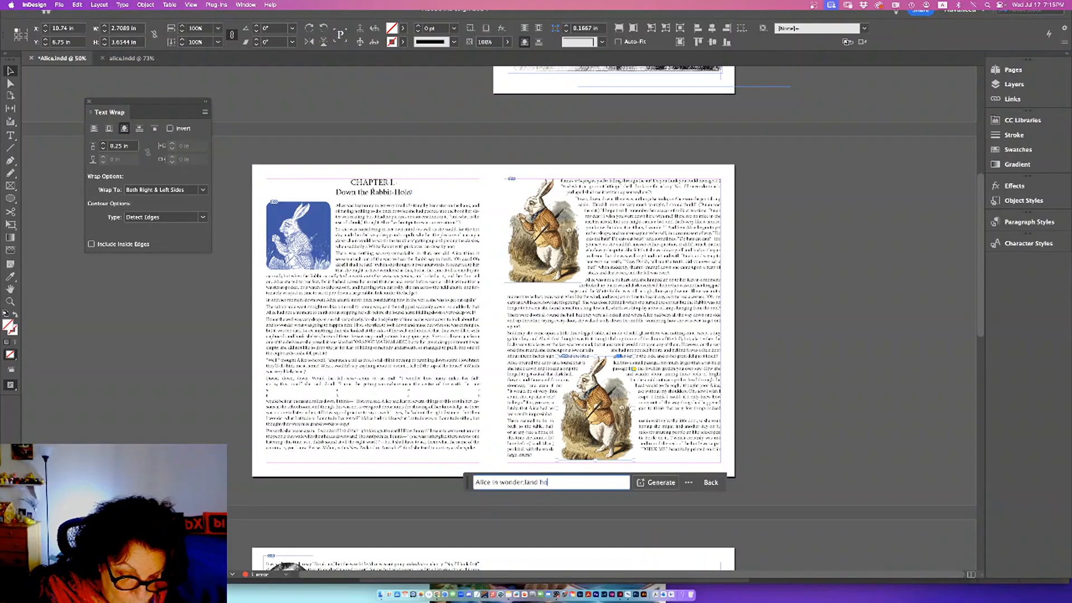
type("lding t")
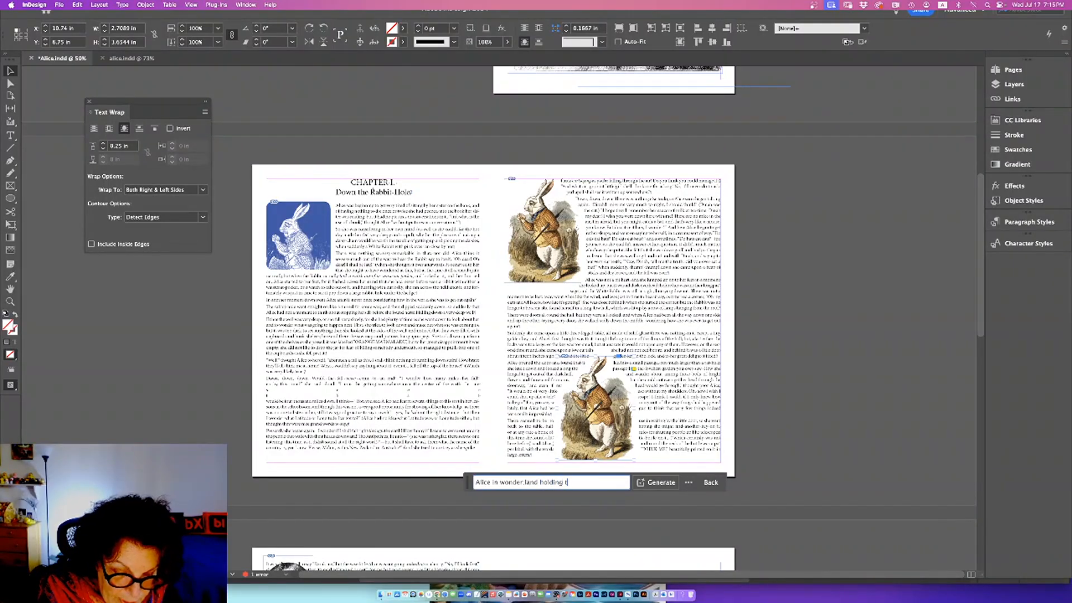
type("he rabbit")
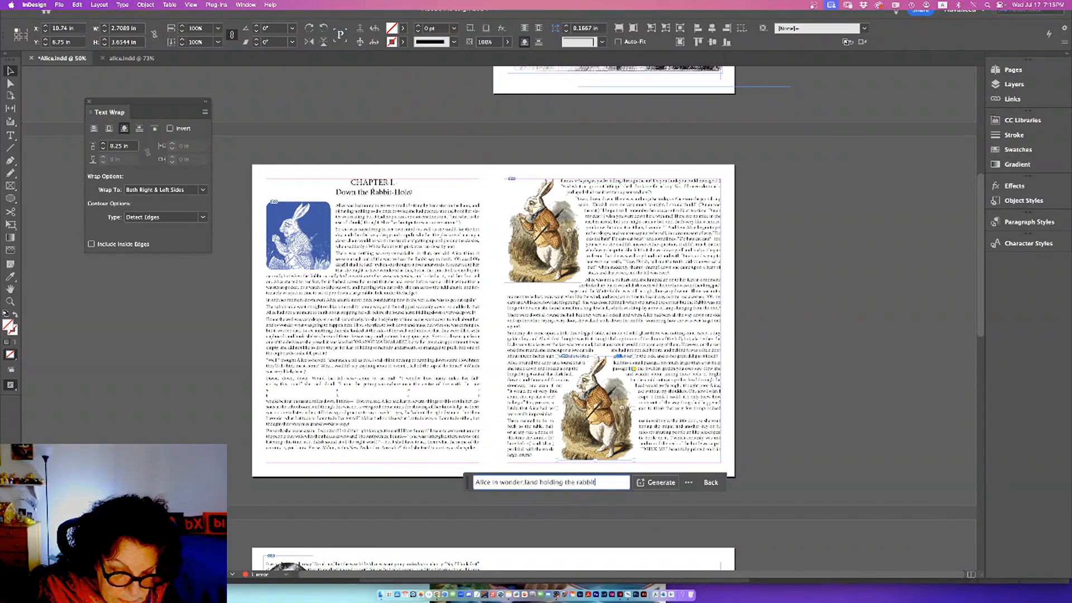
type(" and ")
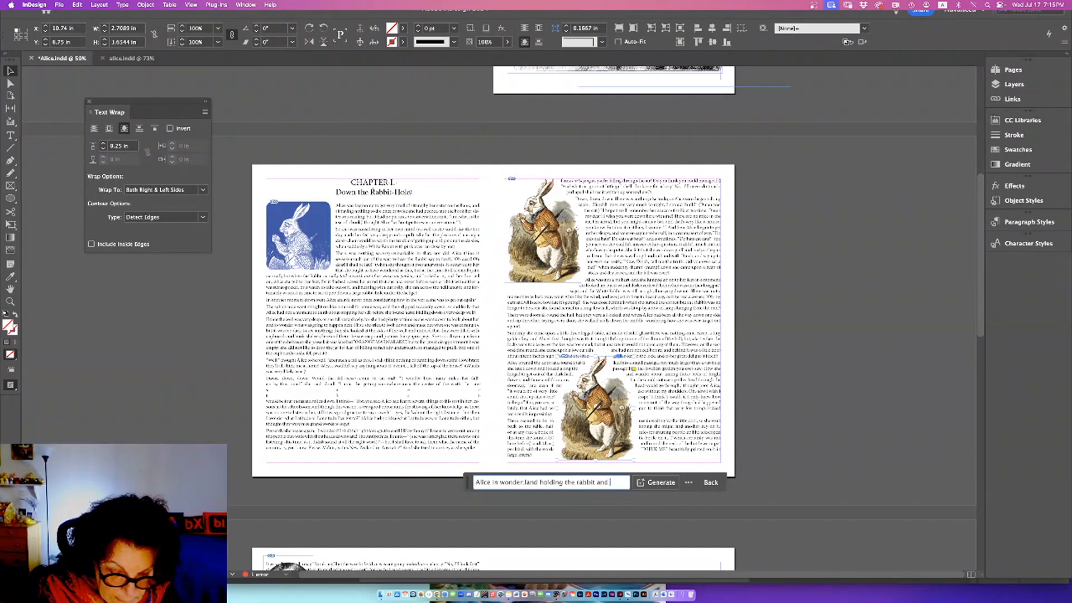
type("the")
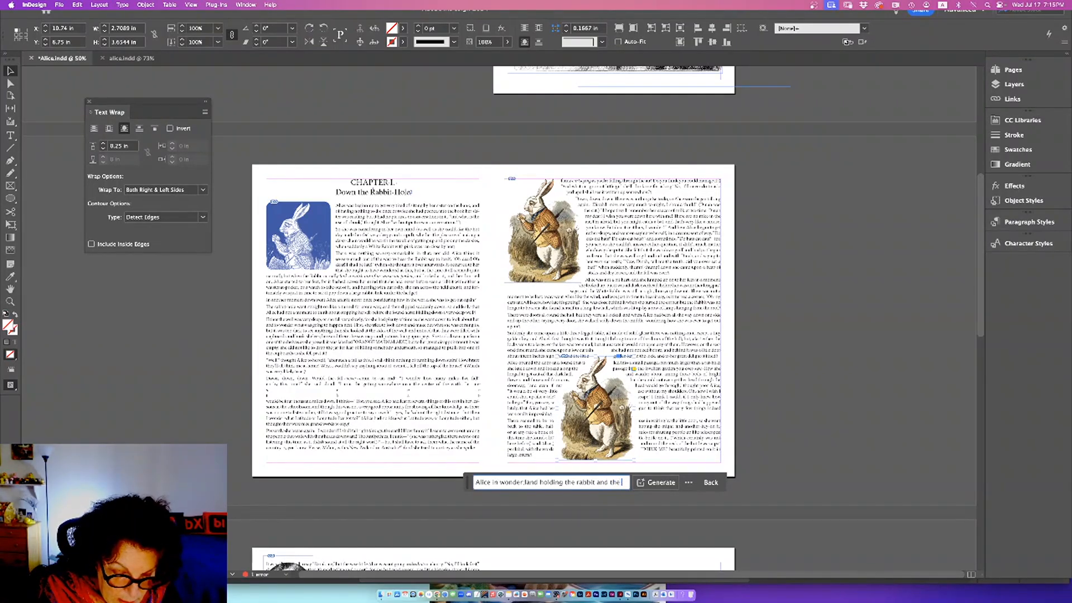
type(" cards")
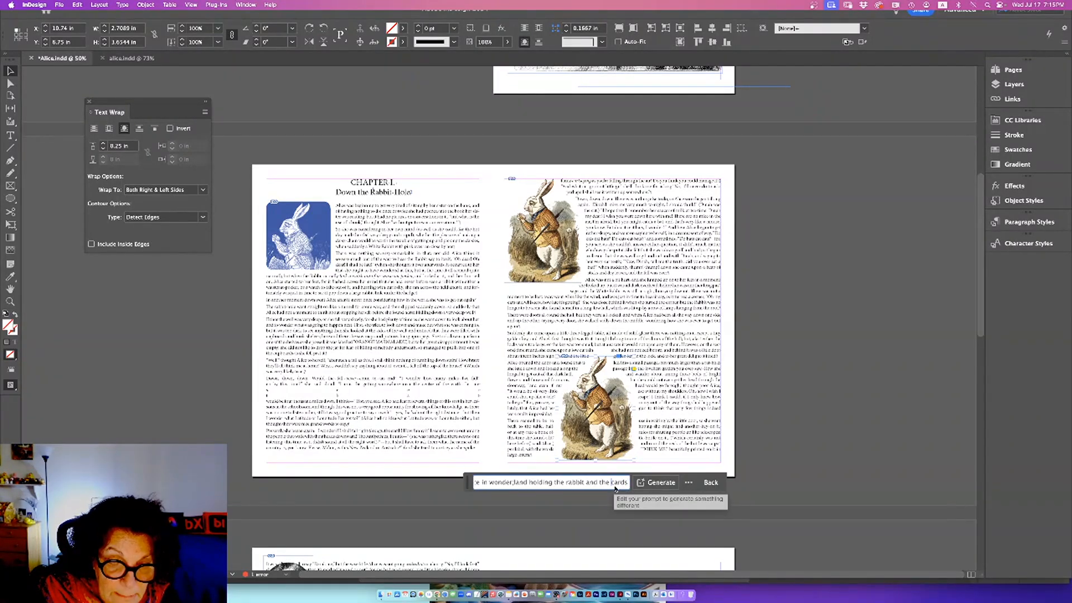
left_click(644, 483)
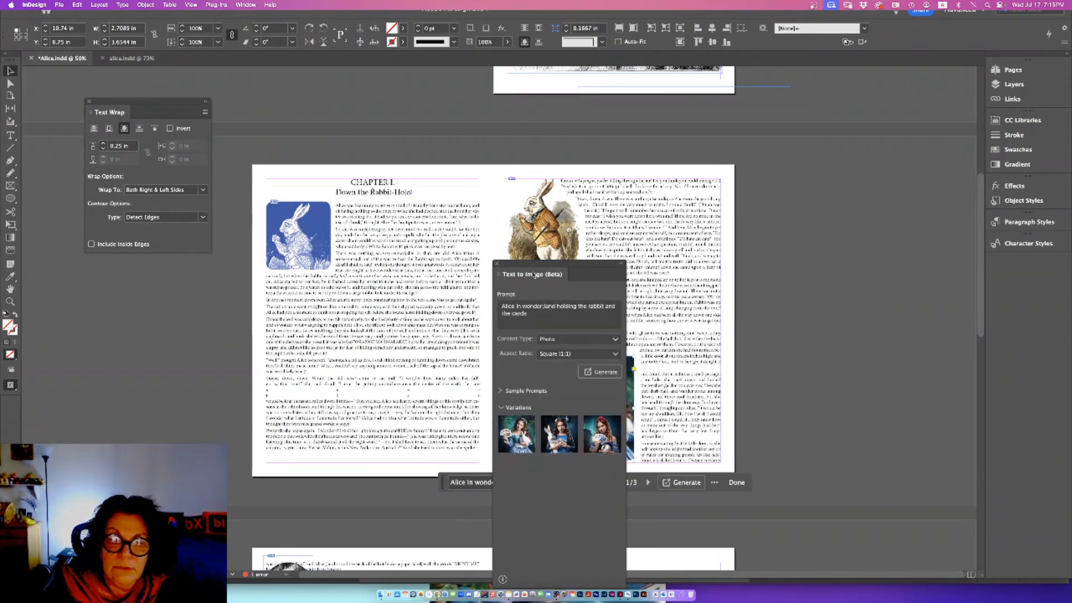
left_click_drag(519, 272, 782, 251)
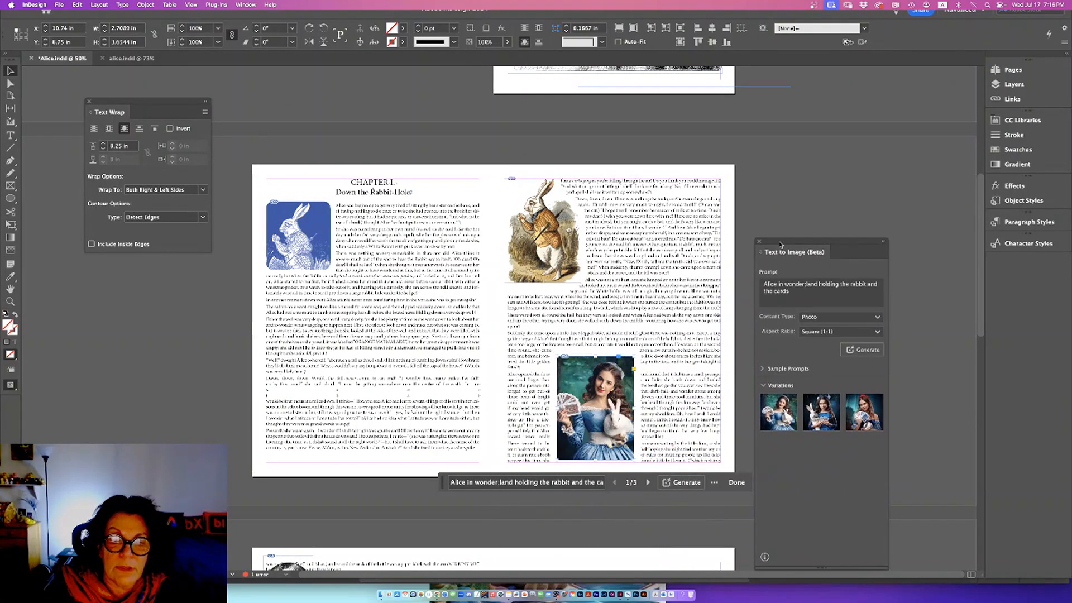
left_click(779, 425)
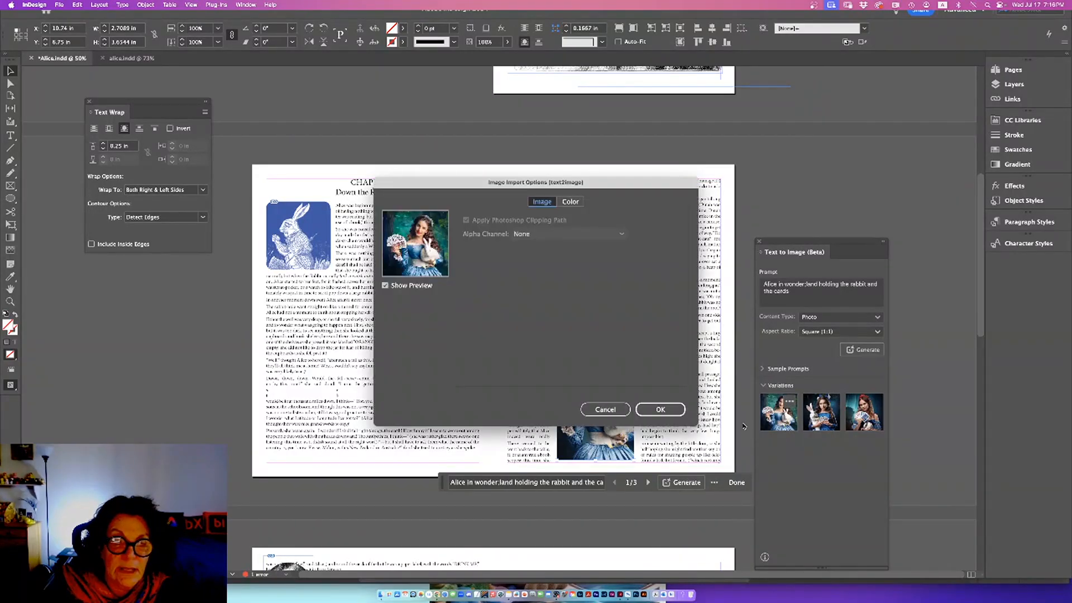
left_click(617, 410)
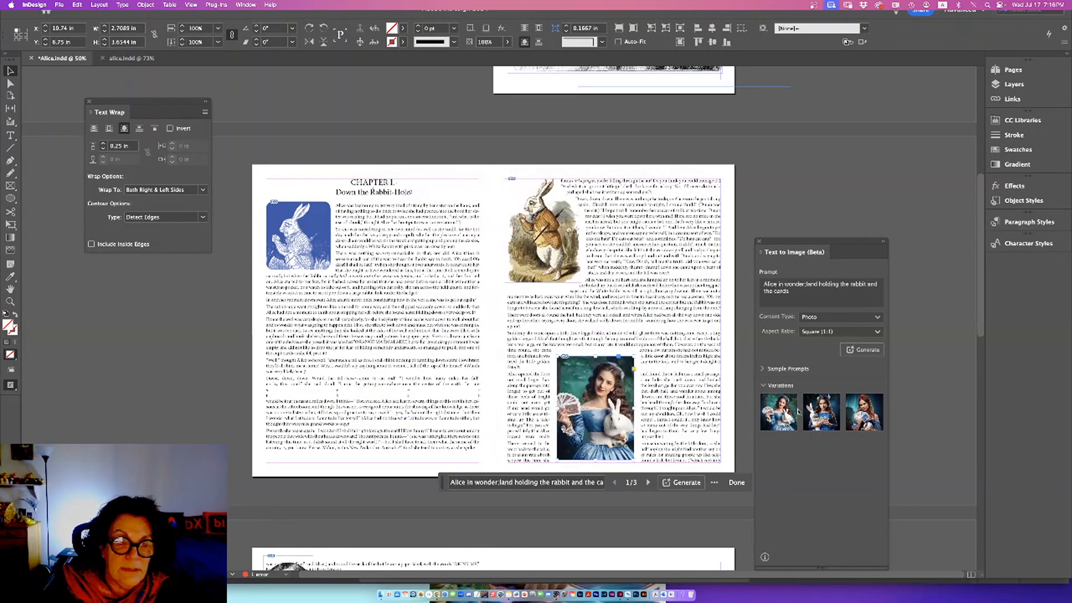
left_click(821, 413)
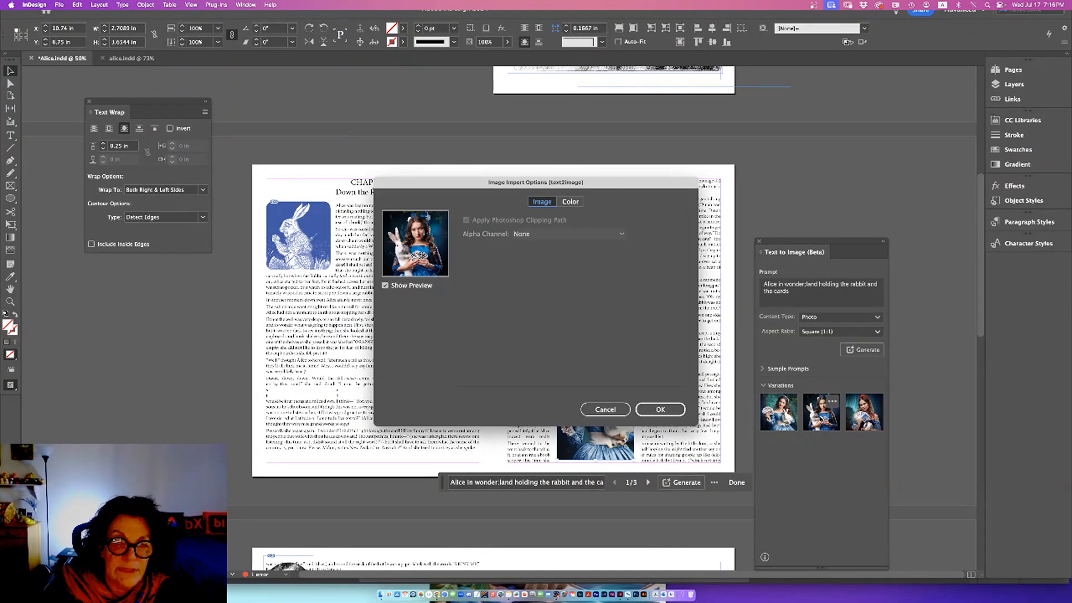
left_click(606, 410)
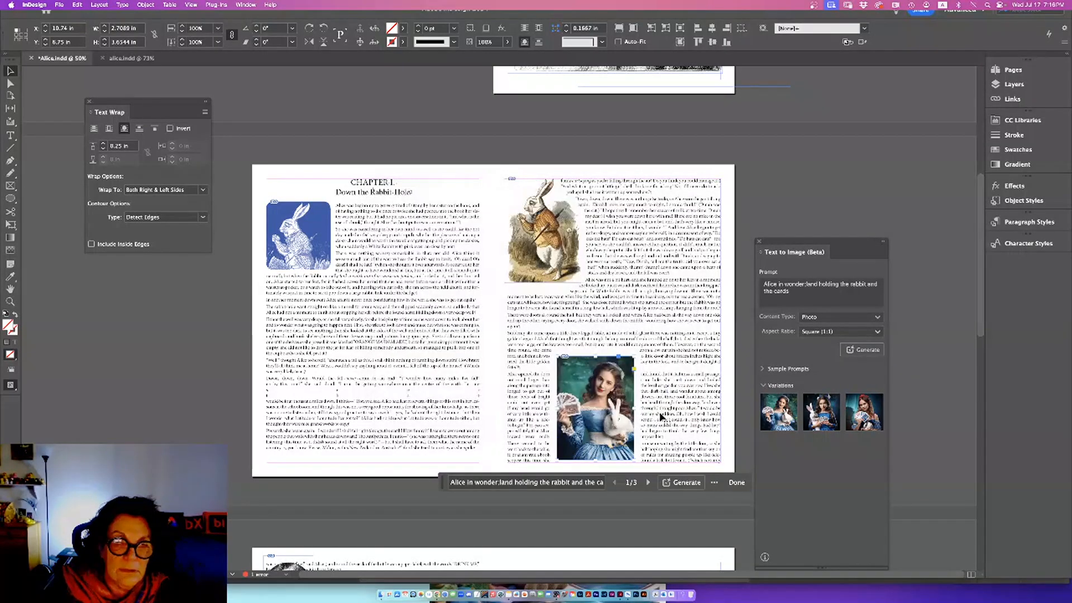
Swap the generated Alice image for the third variation, then switch the frame to the second variation.
left_click(597, 407)
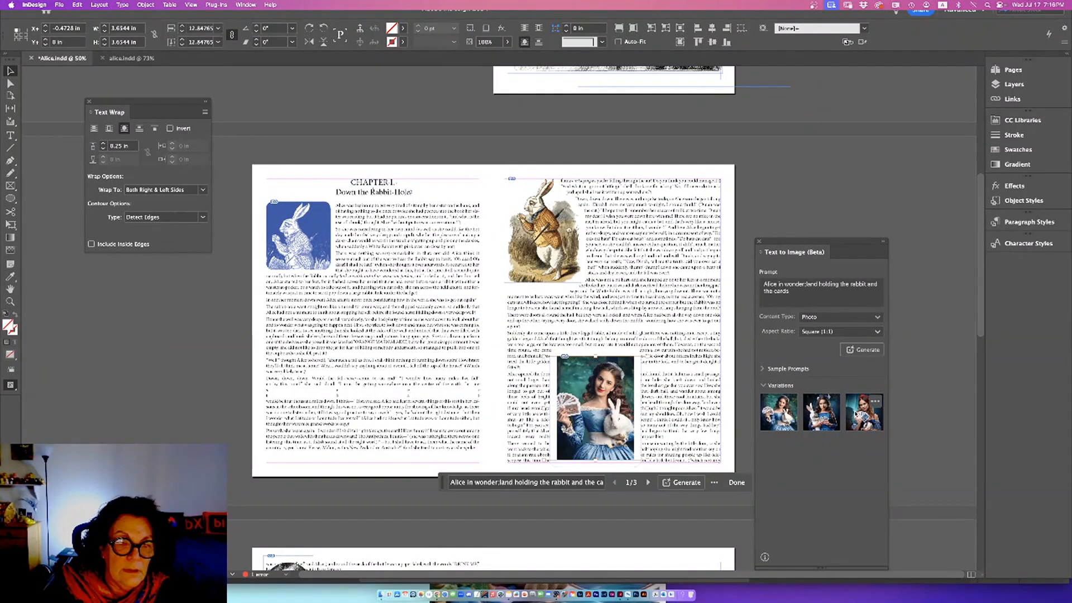
left_click(864, 412)
left_click(821, 413)
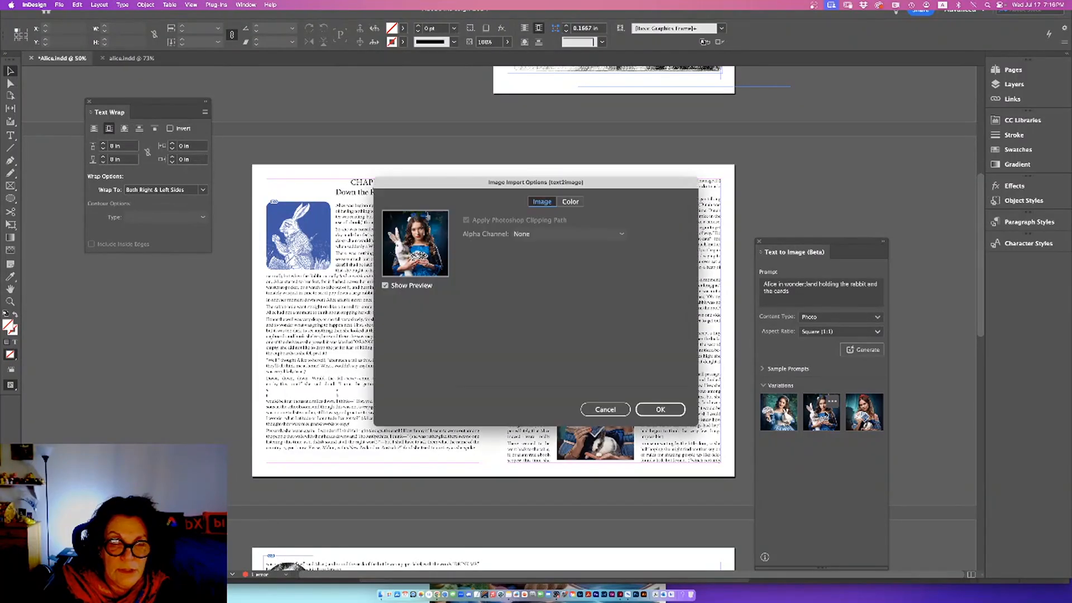
left_click(605, 410)
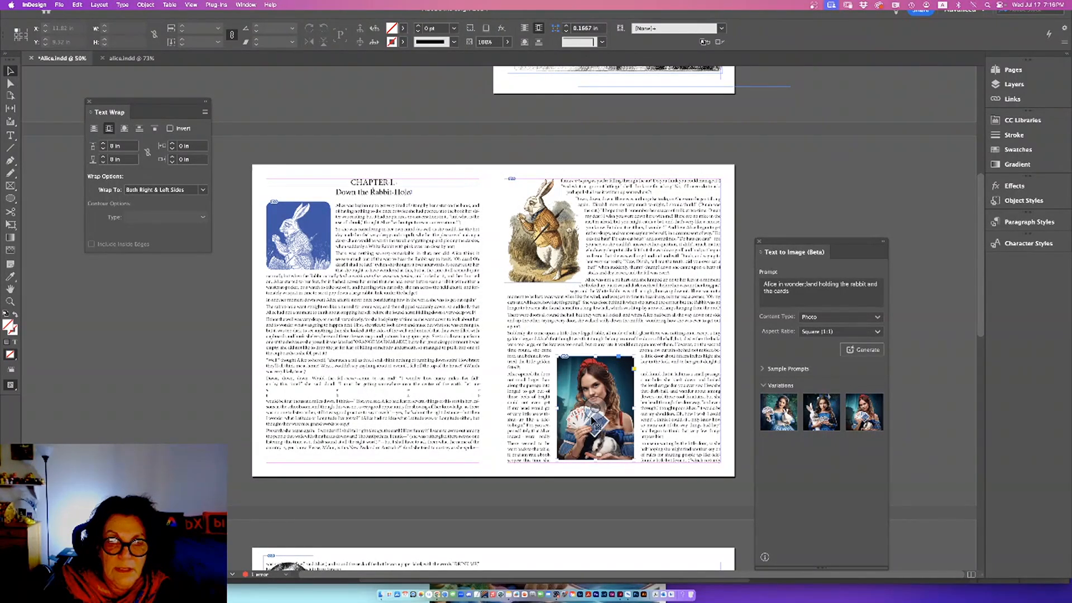
left_click(595, 409)
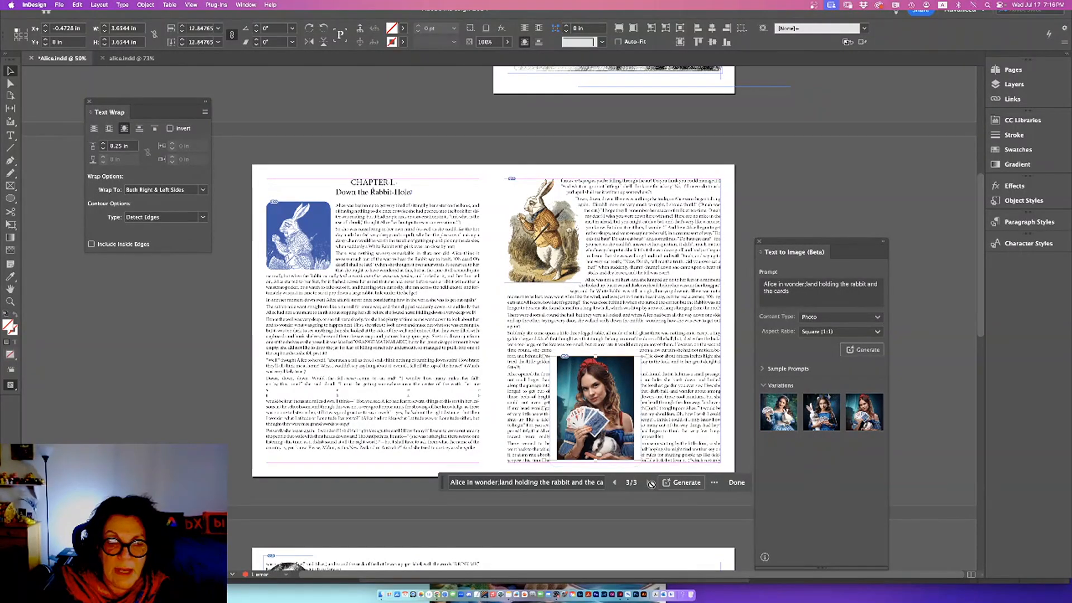
left_click(615, 482)
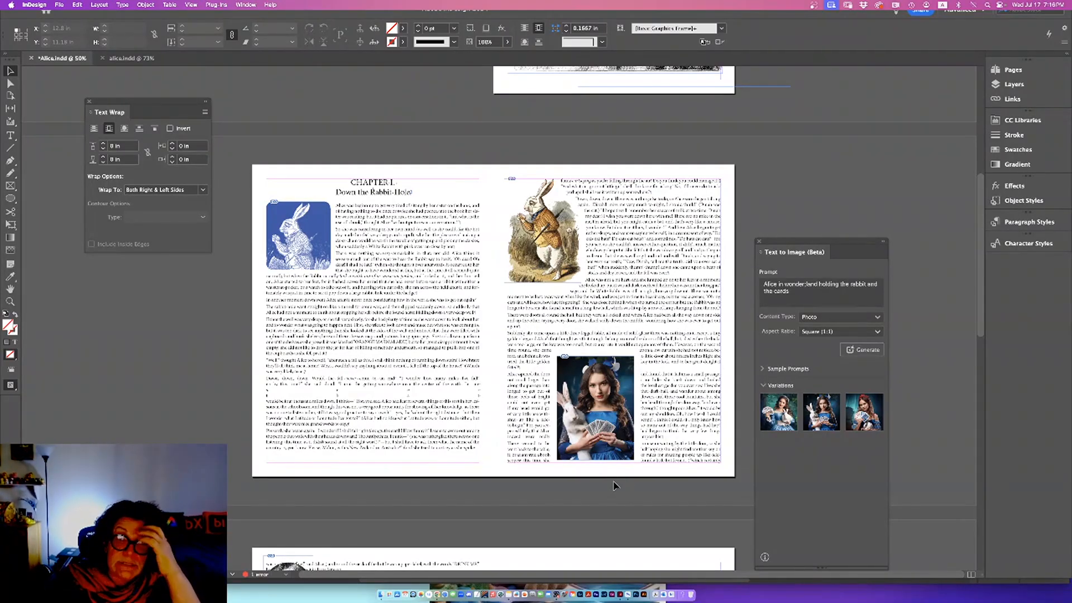
Replace the Alice image using the sample prompt for a portrait of a cute grey kitten wearing a chunky bright sweater.
left_click(621, 416)
left_click(762, 370)
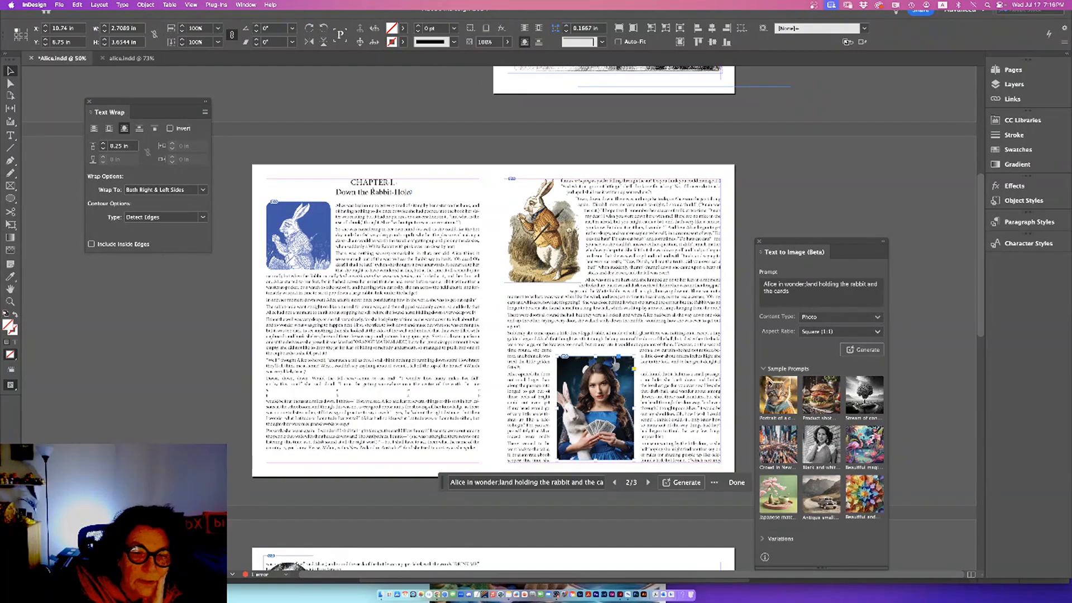
left_click(779, 396)
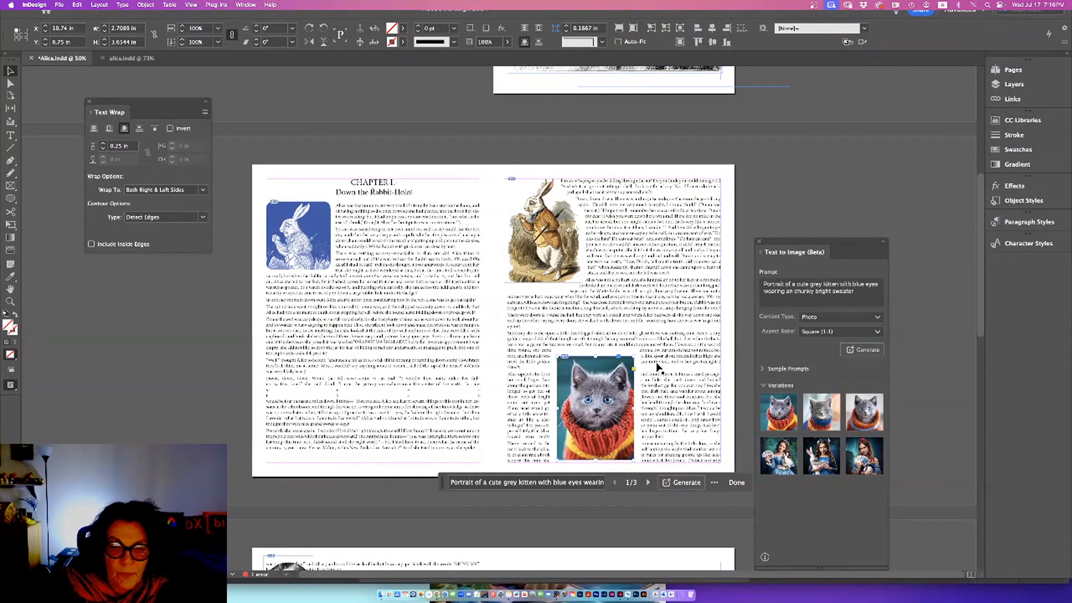
Load the second and third kitten variations, and place the second as a separate image beside page 3's upper rabbit.
left_click(825, 416)
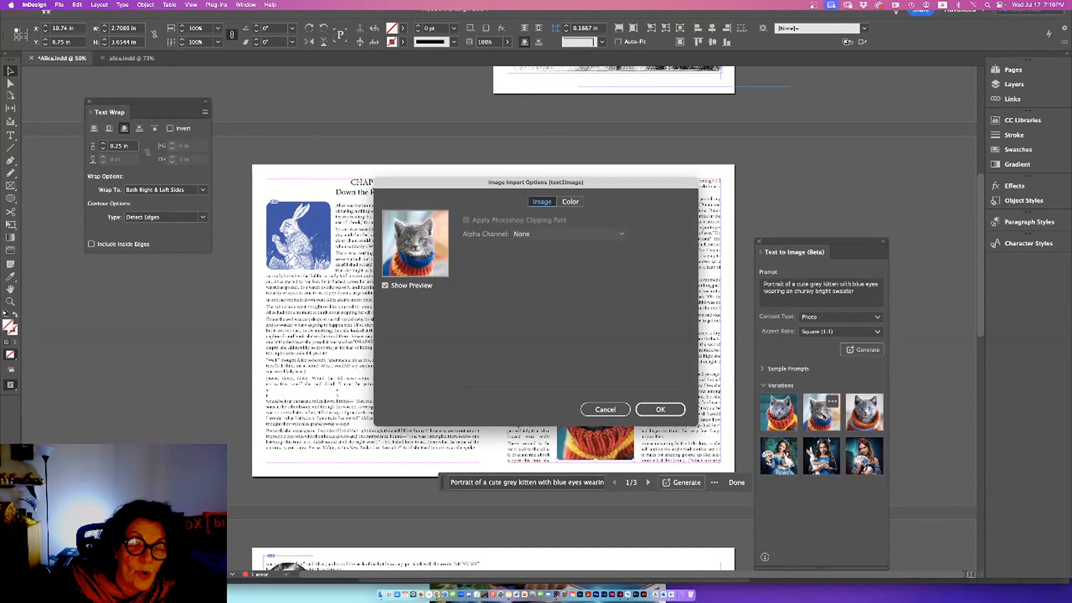
left_click(659, 410)
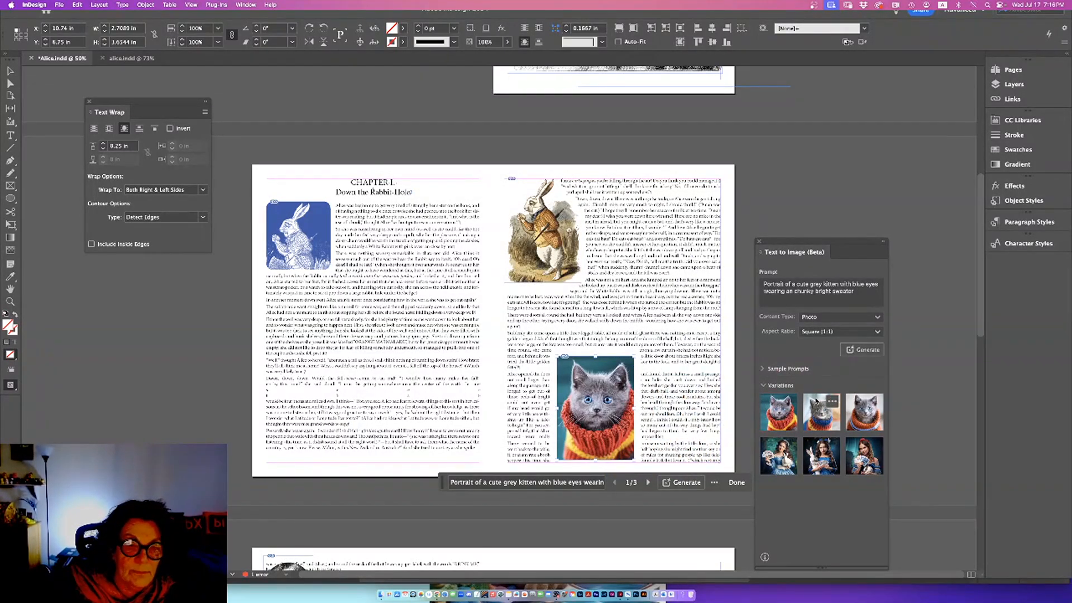
left_click(863, 413)
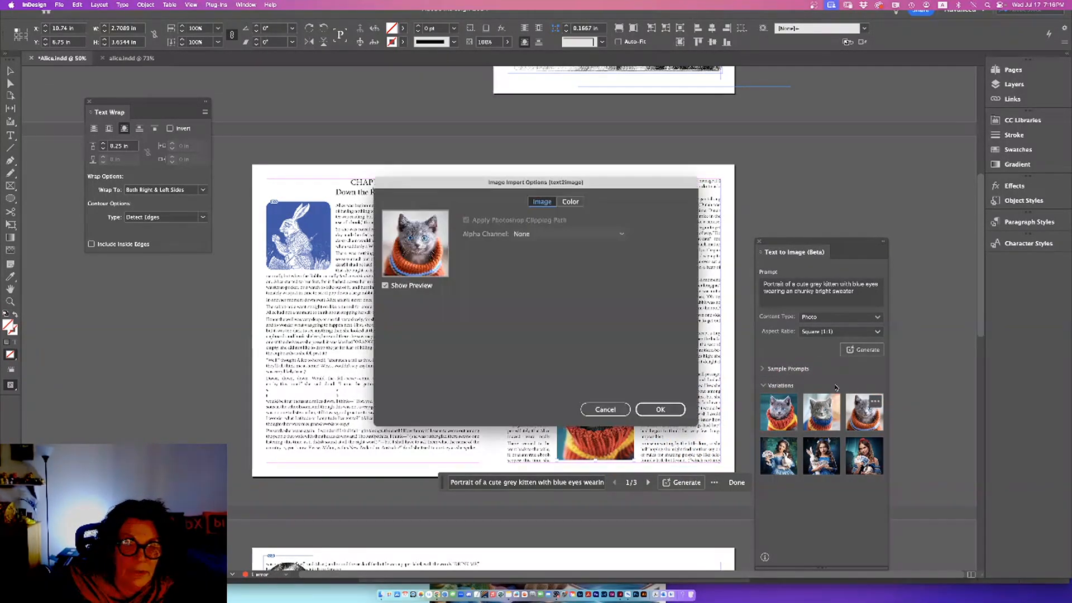
left_click(661, 410)
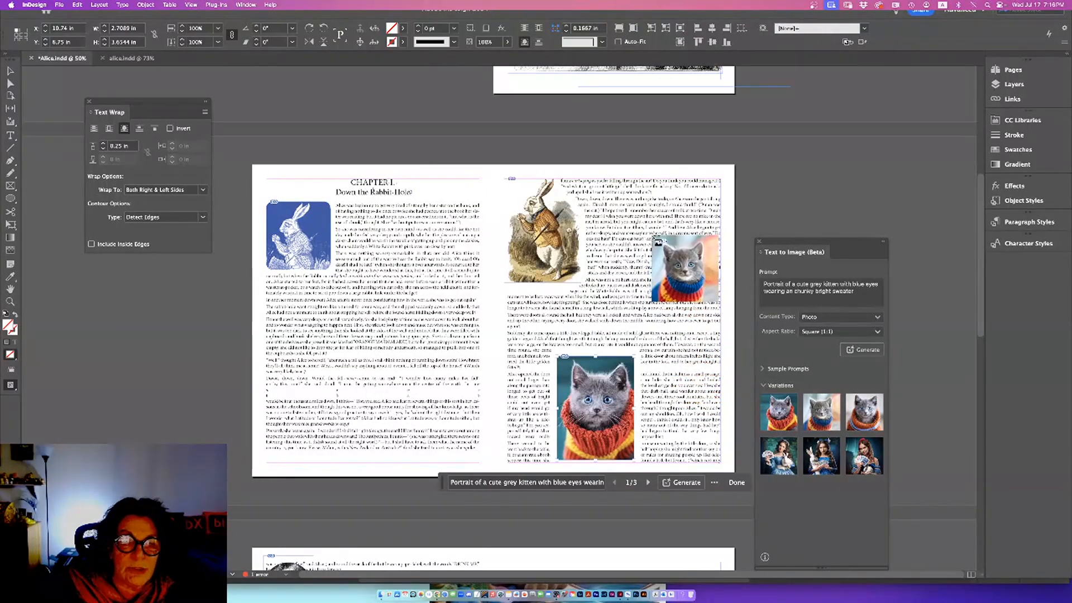
left_click(659, 242)
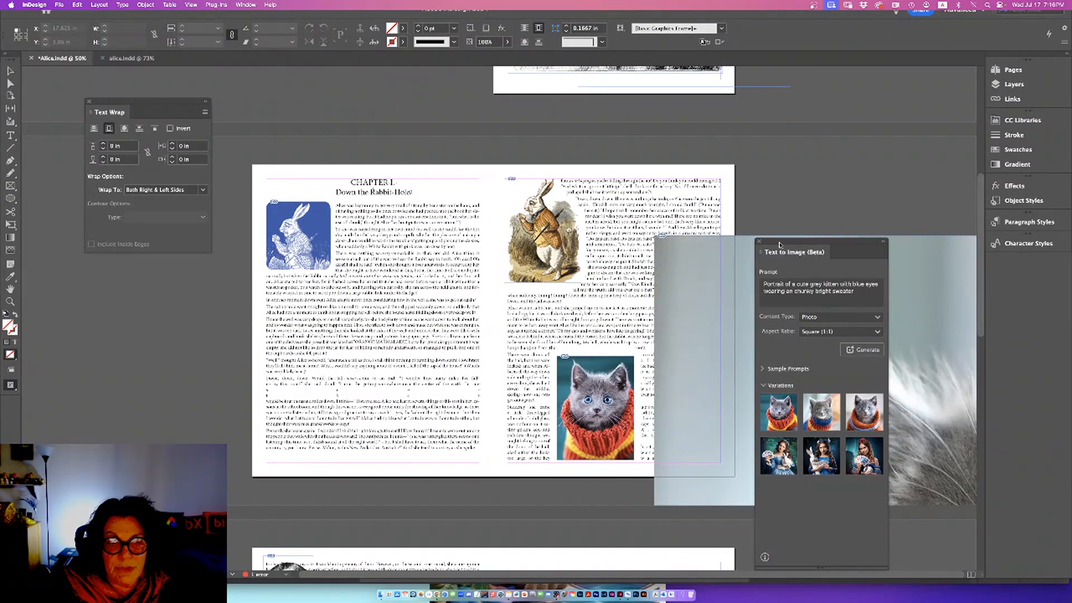
Discard the loaded third kitten variation, delete the oversized kitten image, and select the kitten in the lower frame.
left_click_drag(780, 244, 908, 338)
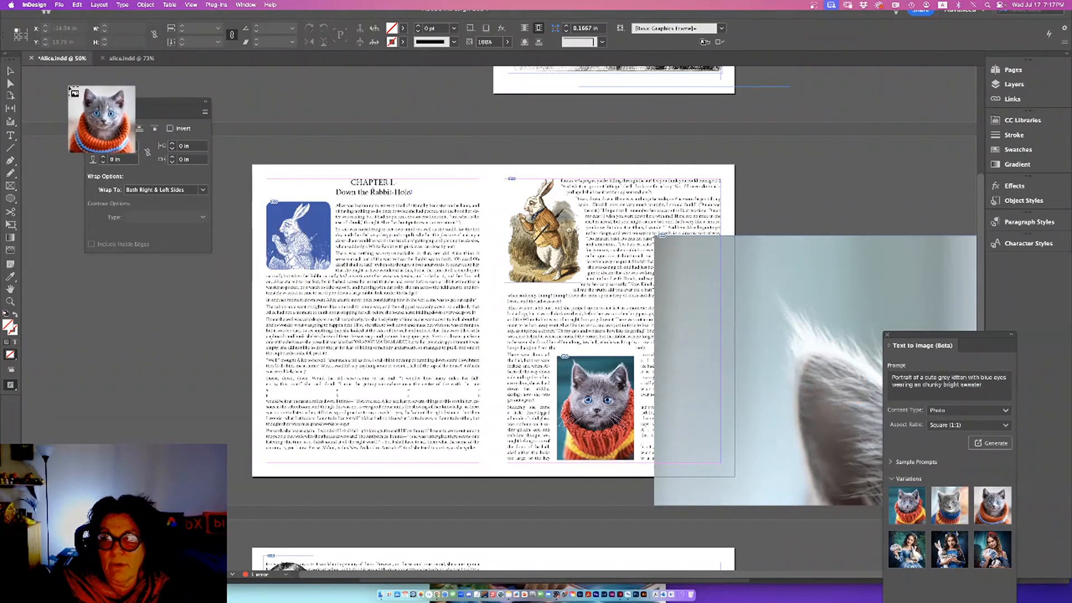
key("Escape")
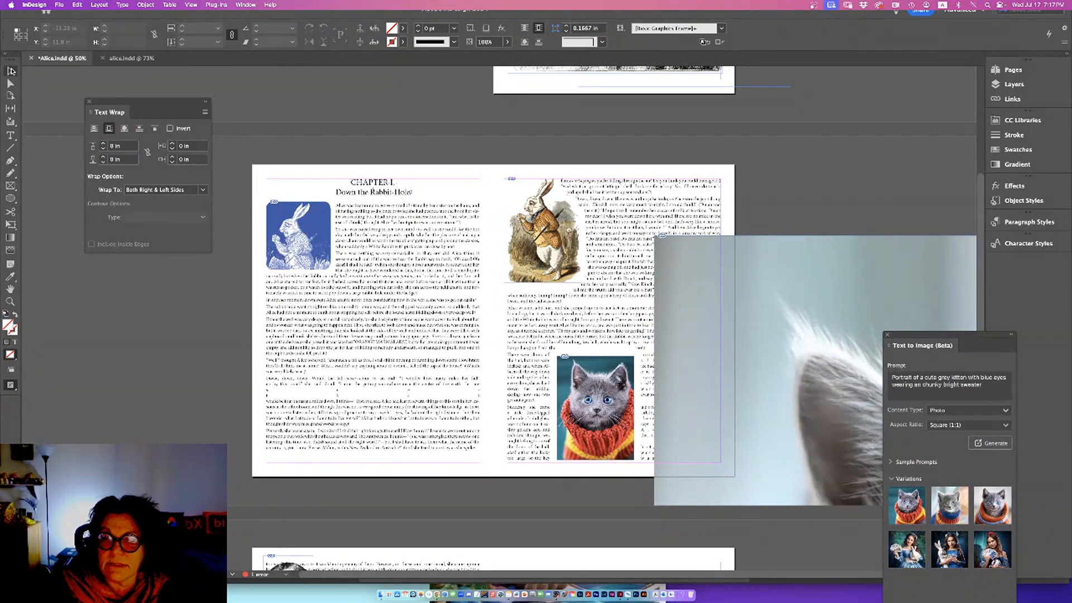
left_click(860, 313)
key("Delete")
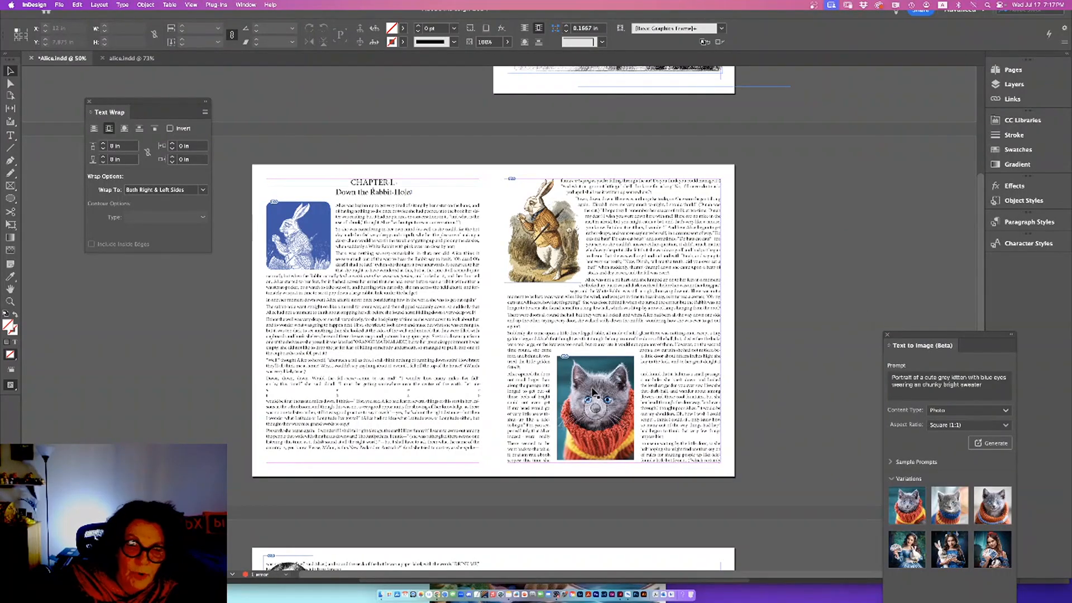
left_click(595, 394)
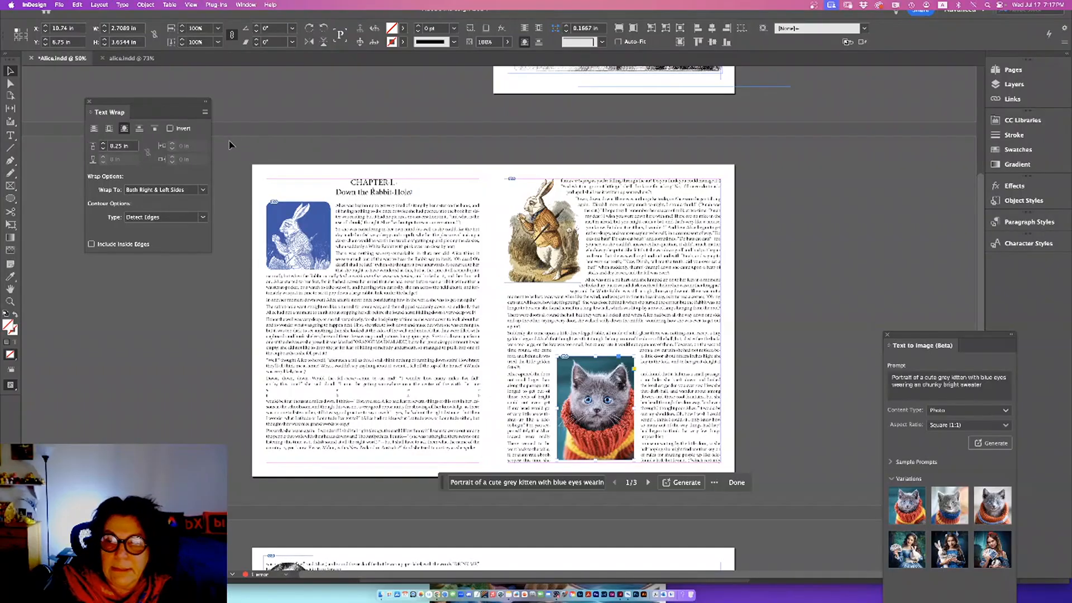
Try the Graphic Frame and Same as Clipping contour types on the lower kitten's text wrap, and deselect the image.
left_click(205, 115)
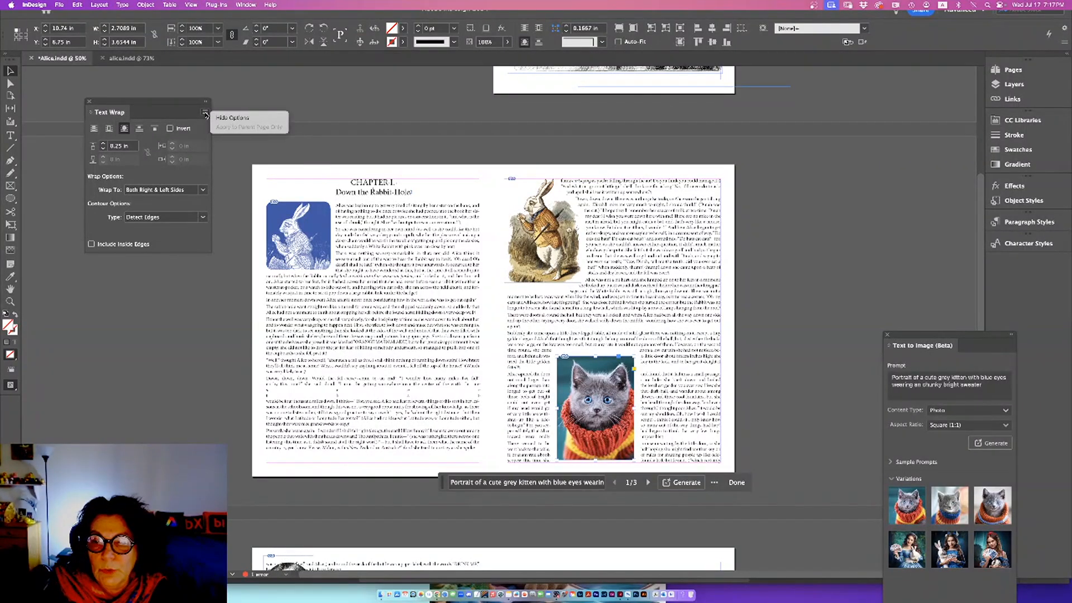
left_click(125, 129)
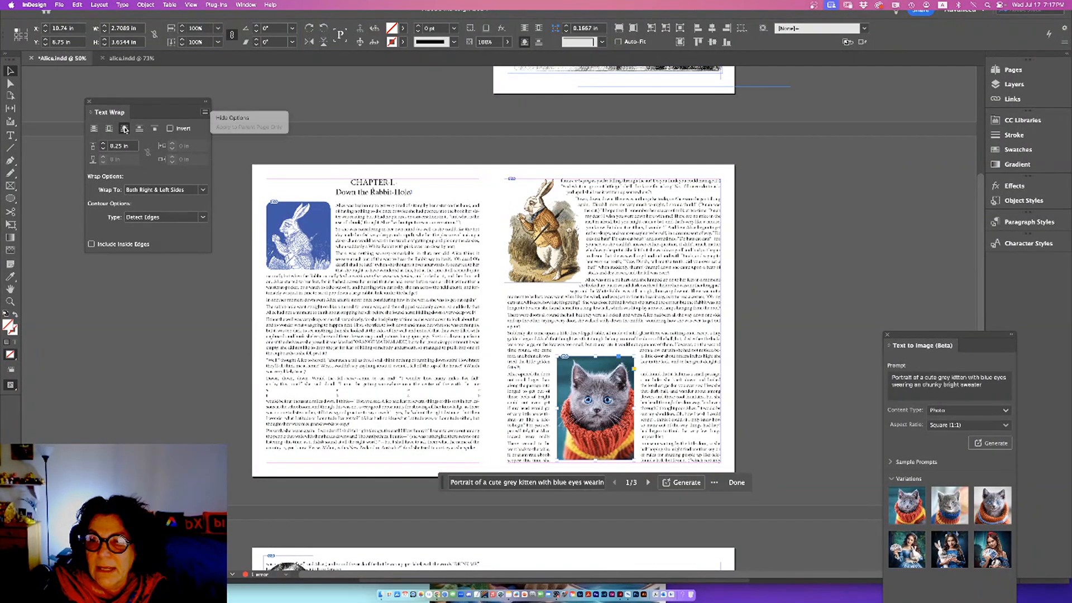
left_click(143, 218)
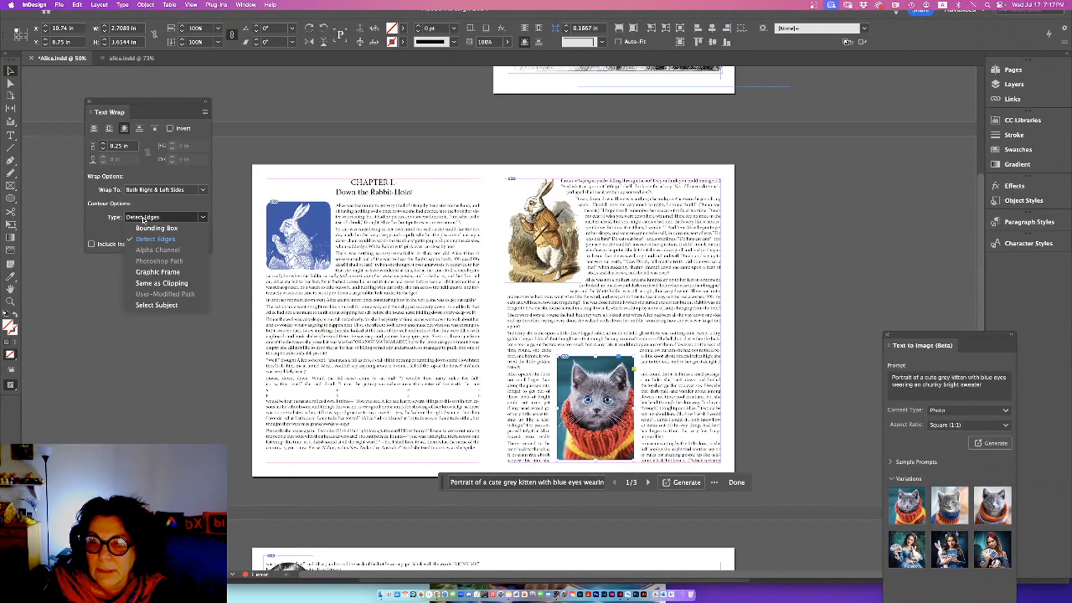
left_click(152, 273)
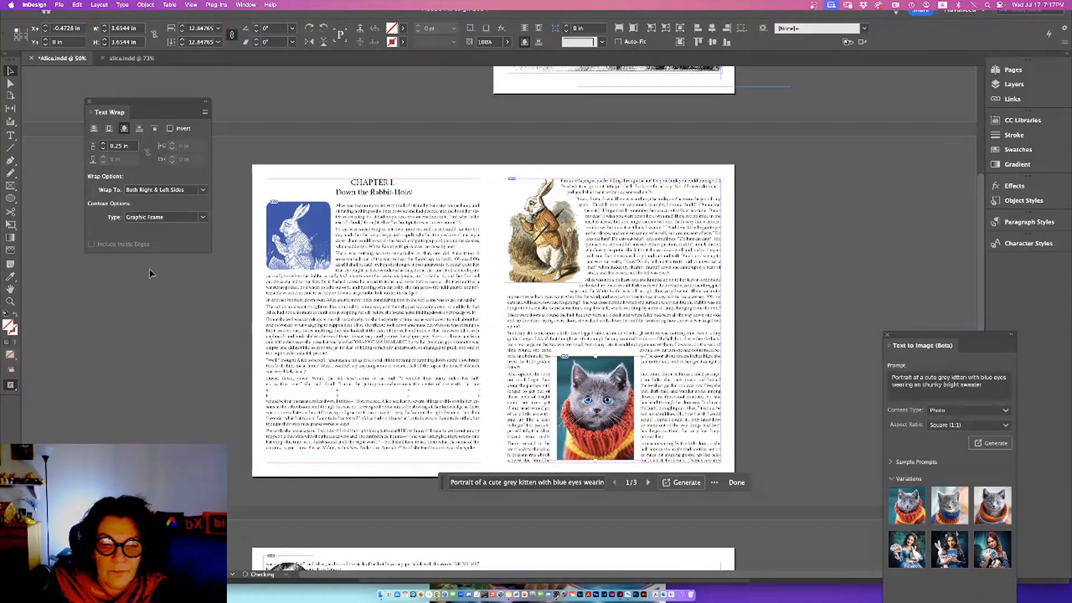
left_click(159, 217)
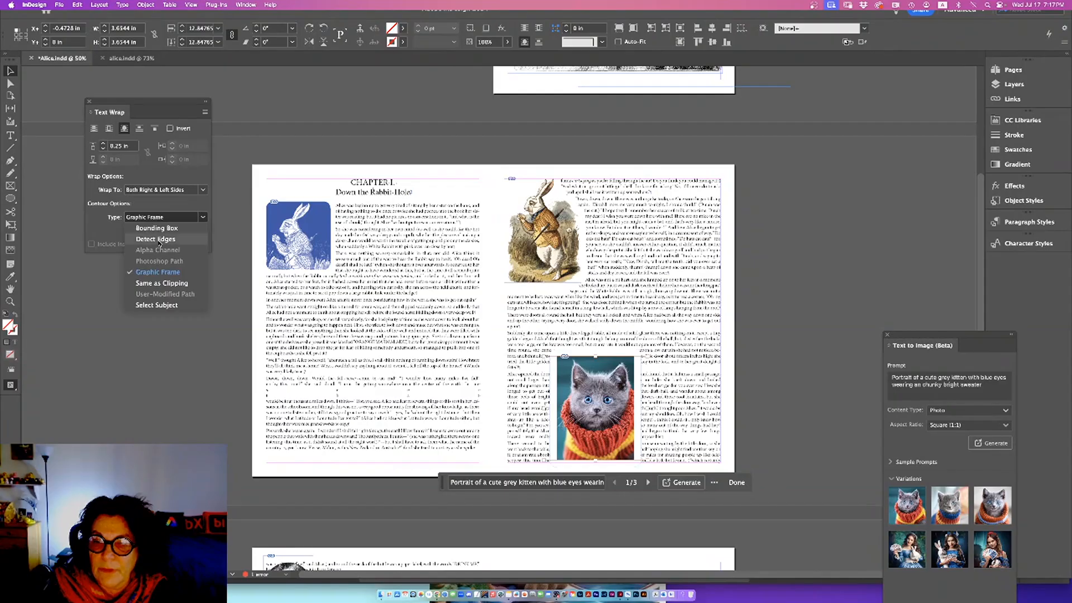
left_click(155, 284)
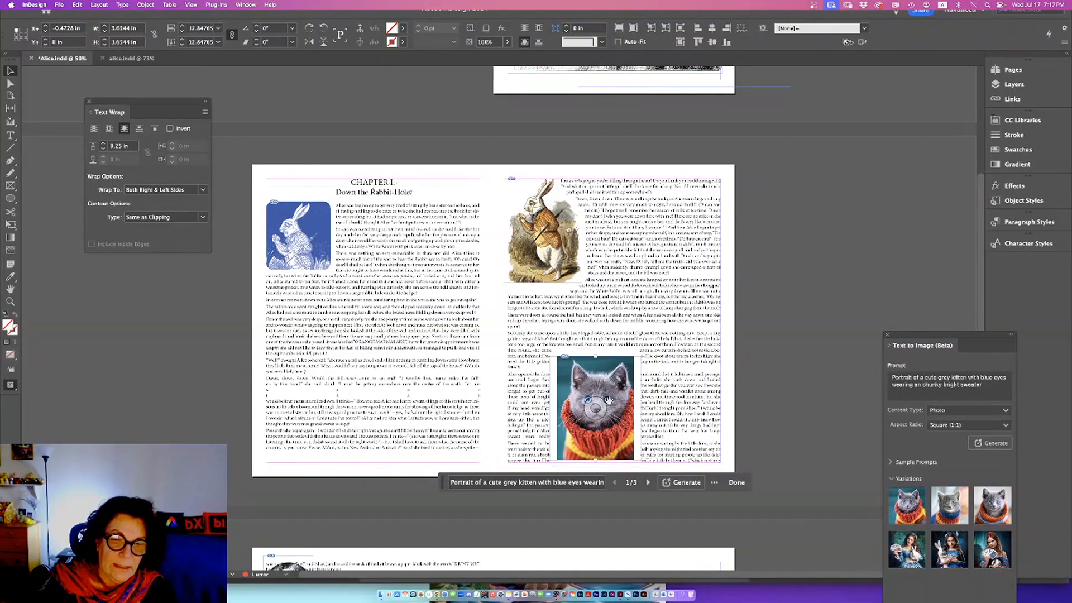
left_click(147, 385)
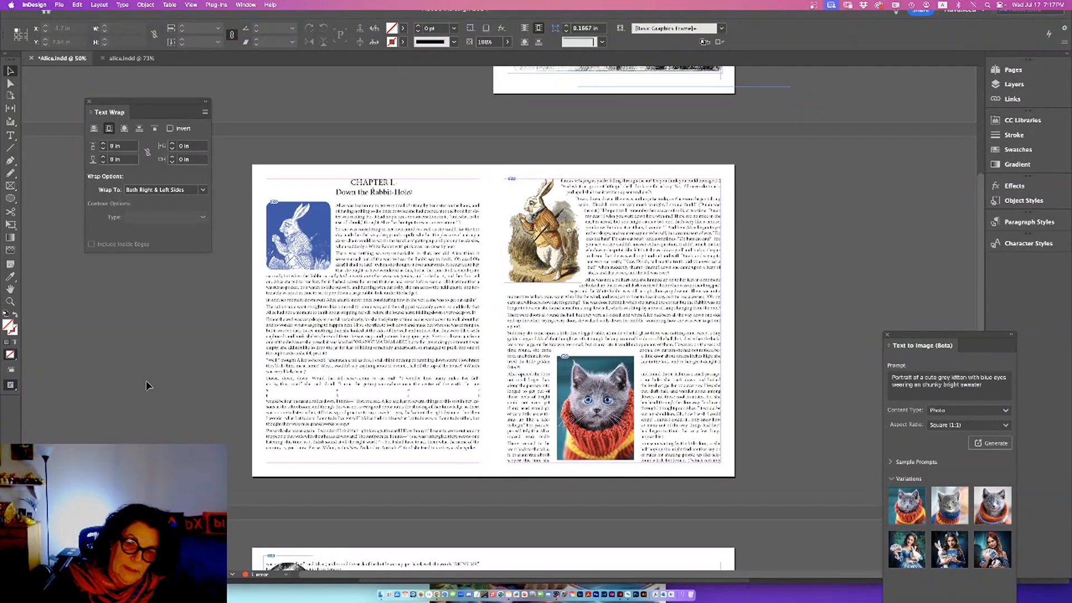
Select the lower kitten and examine its link information and the available link commands.
left_click(613, 413)
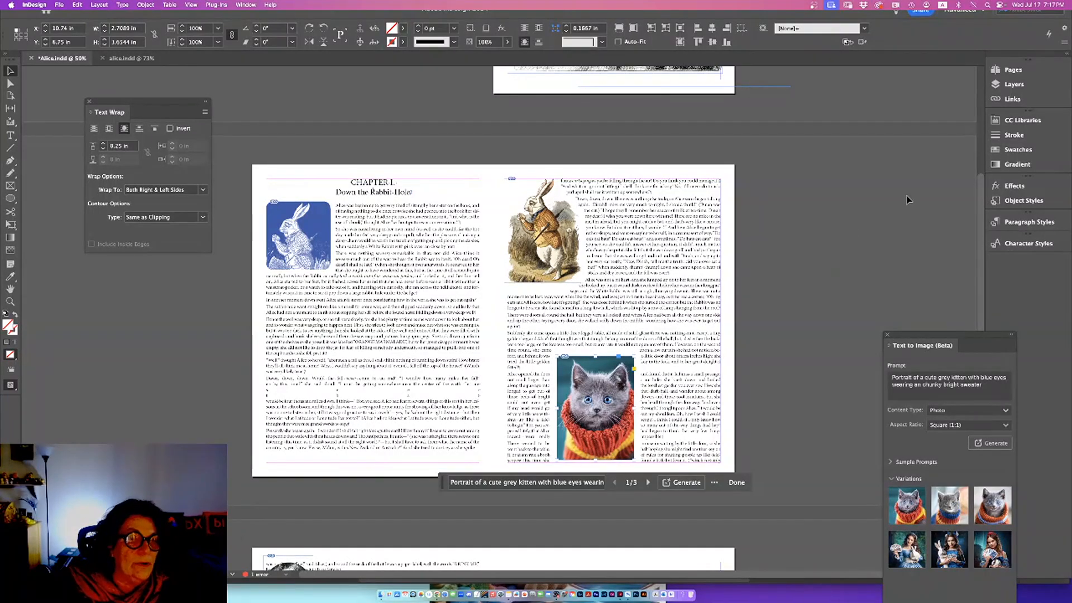
left_click(995, 104)
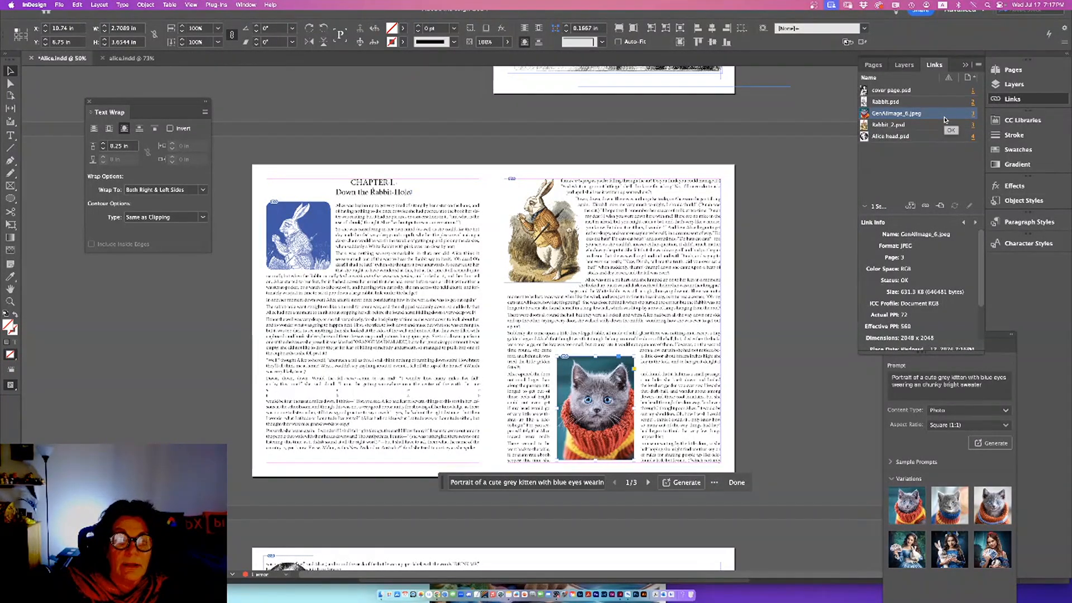
left_click(975, 64)
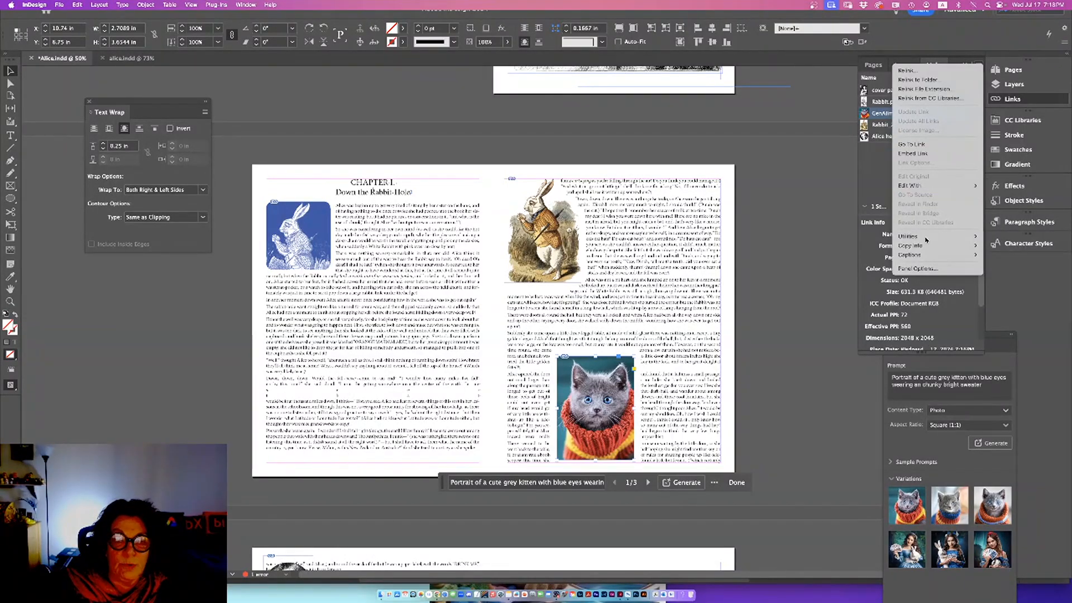
key("Escape")
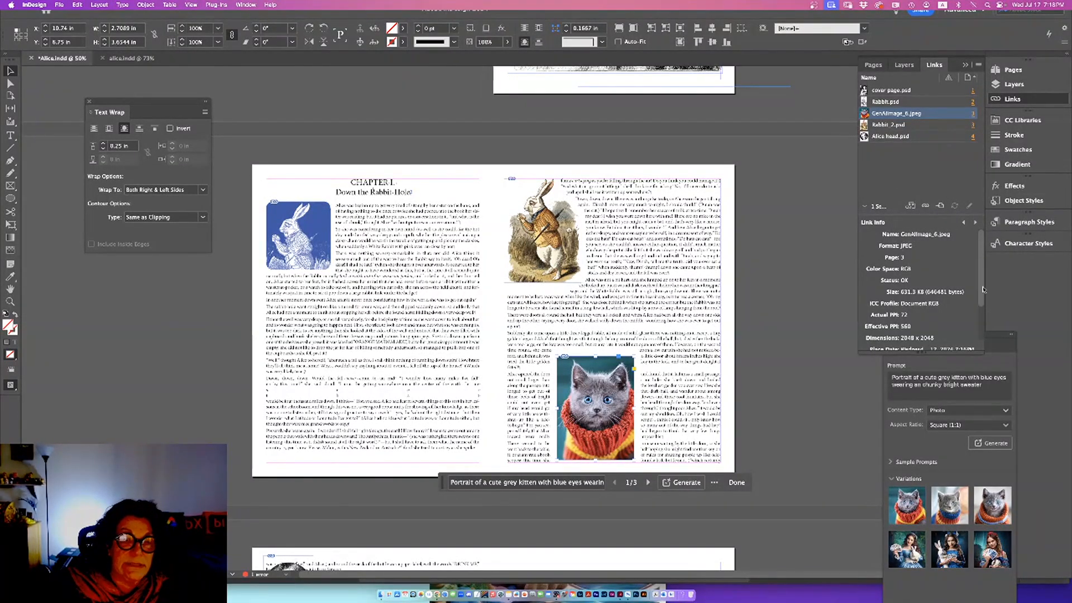
Import the second kitten variation as a separate image about 2.8 in square below and beside page 3's upper rabbit.
left_click(949, 513)
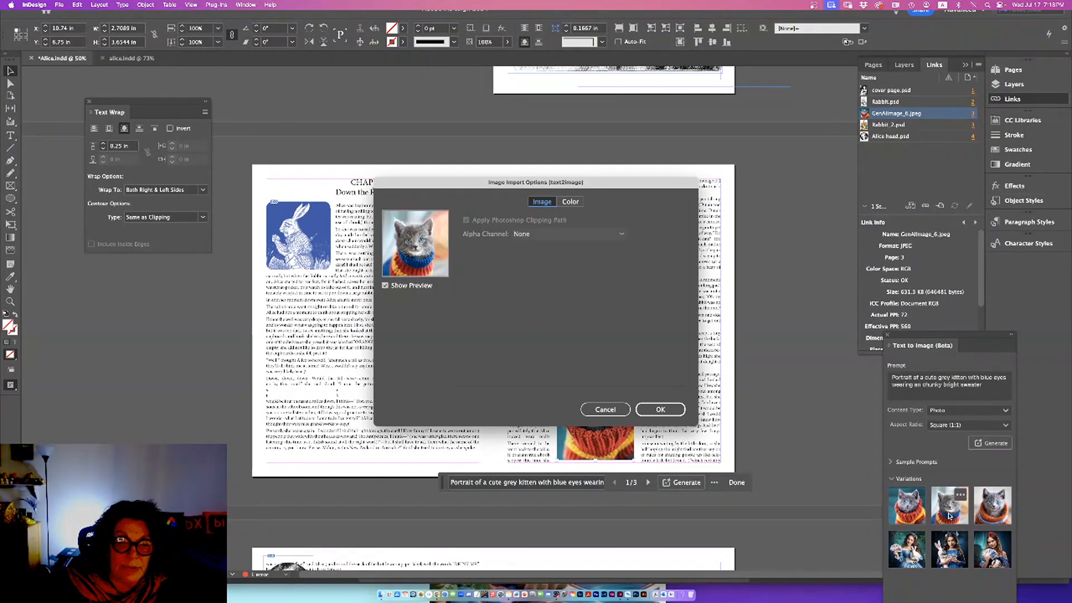
left_click(660, 409)
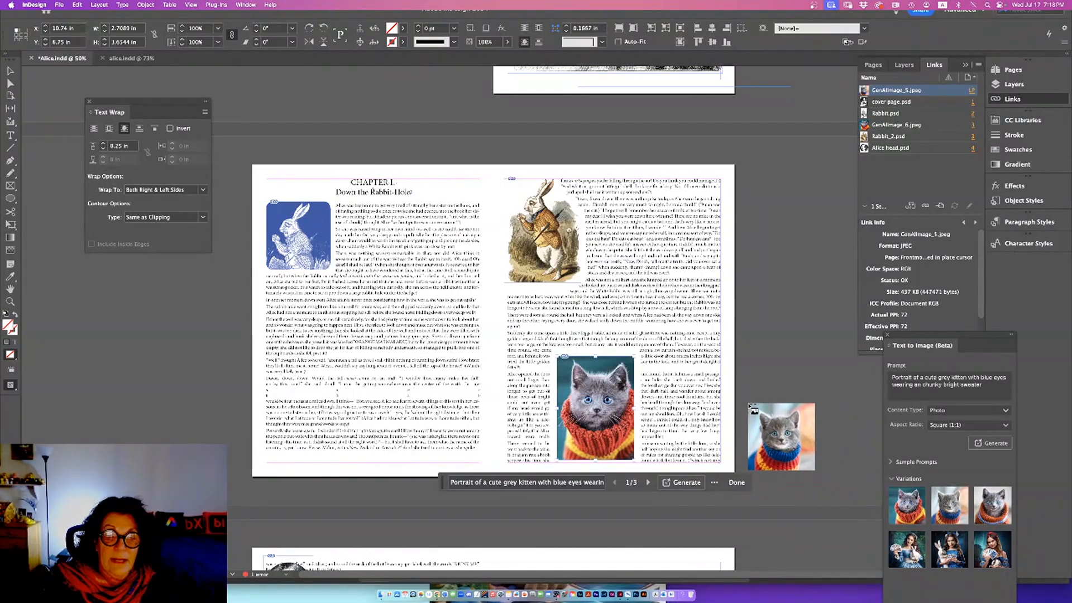
left_click_drag(650, 240, 721, 308)
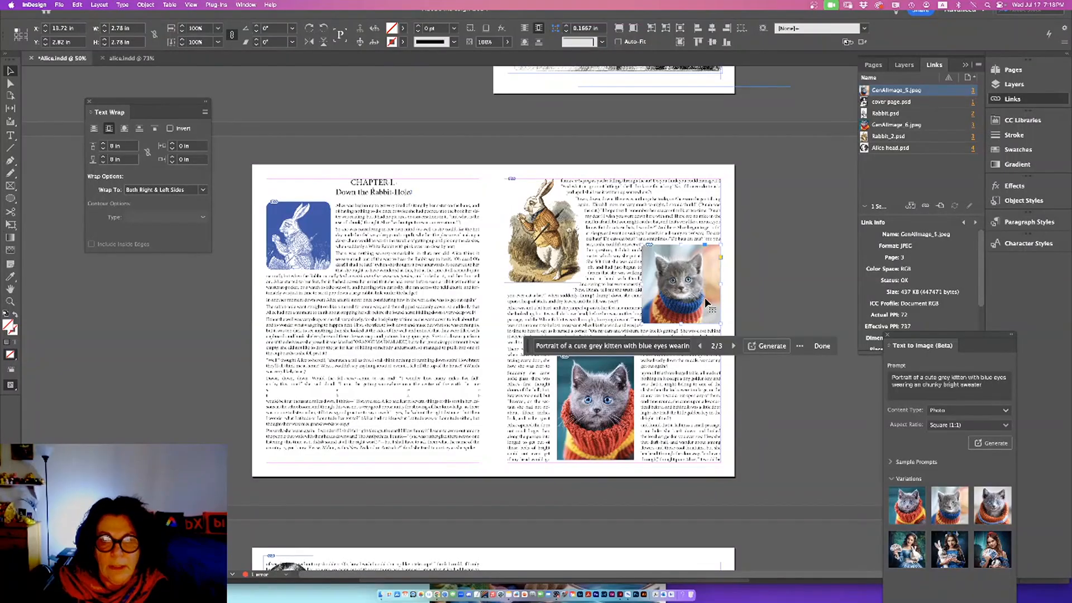
Turn on Auto-Fit for the newly placed kitten frame and apply Content-Aware Fit to its image.
left_click(686, 283)
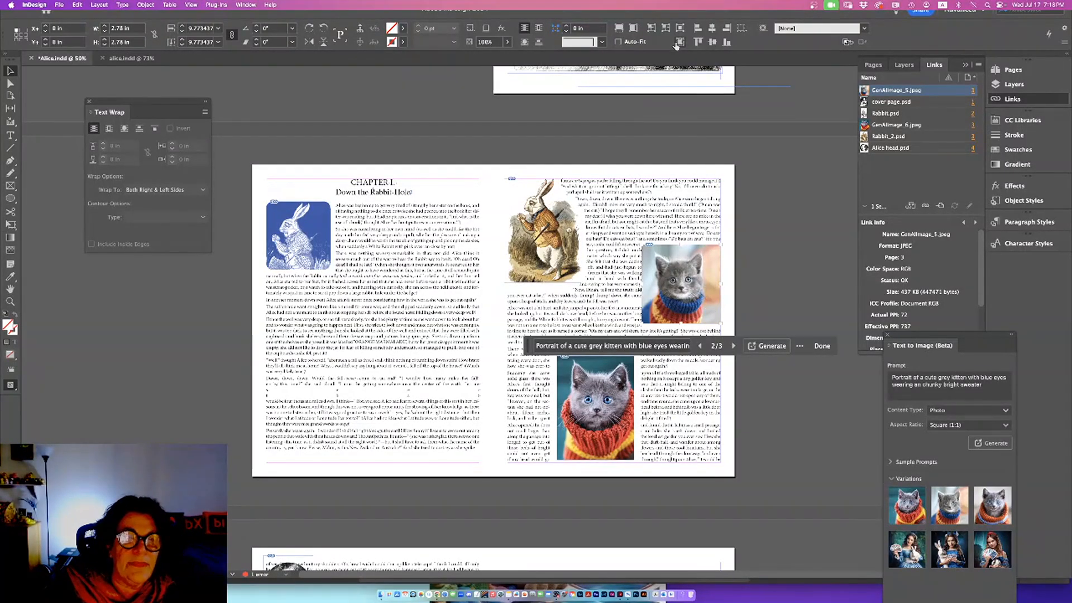
left_click(761, 195)
left_click(713, 255)
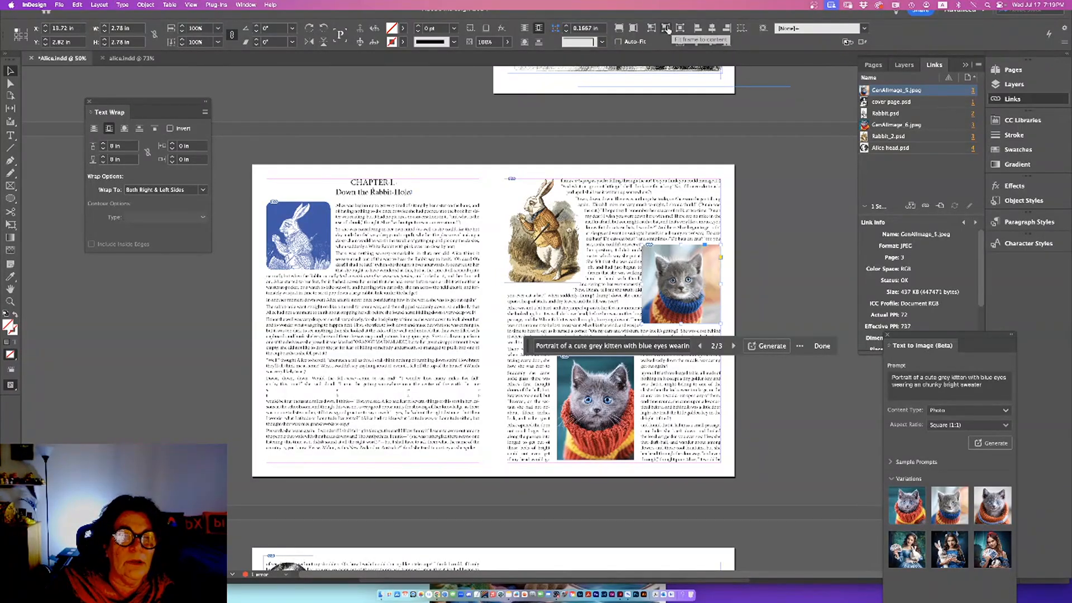
left_click(618, 42)
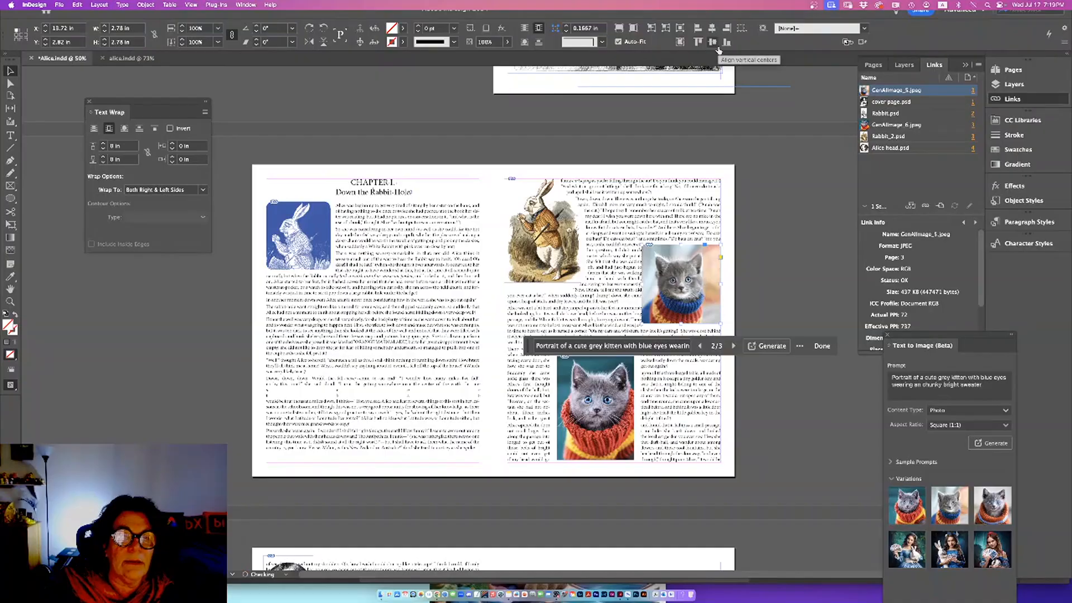
left_click(681, 42)
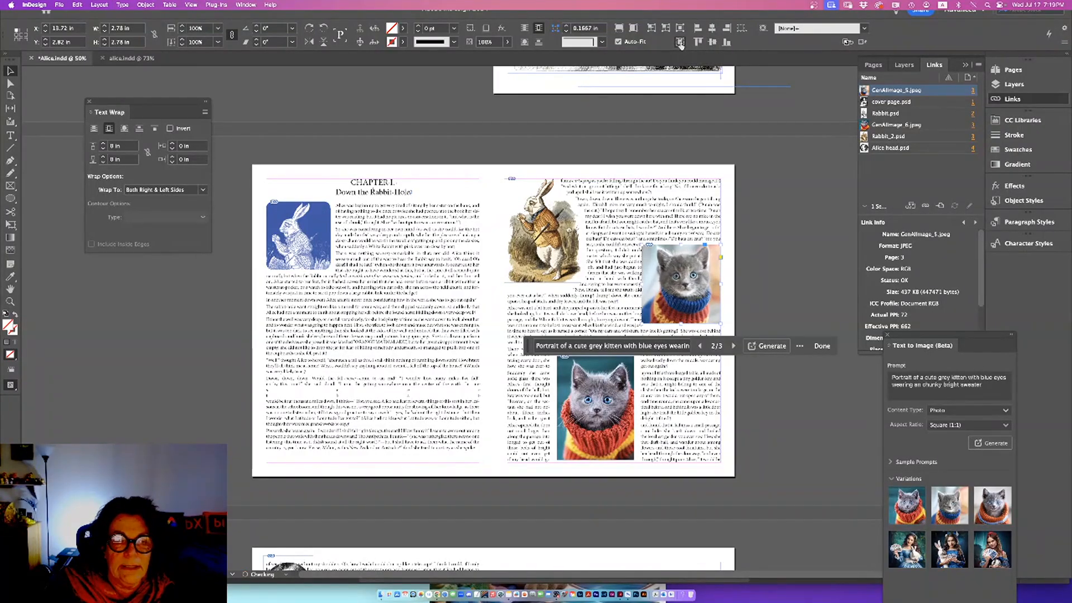
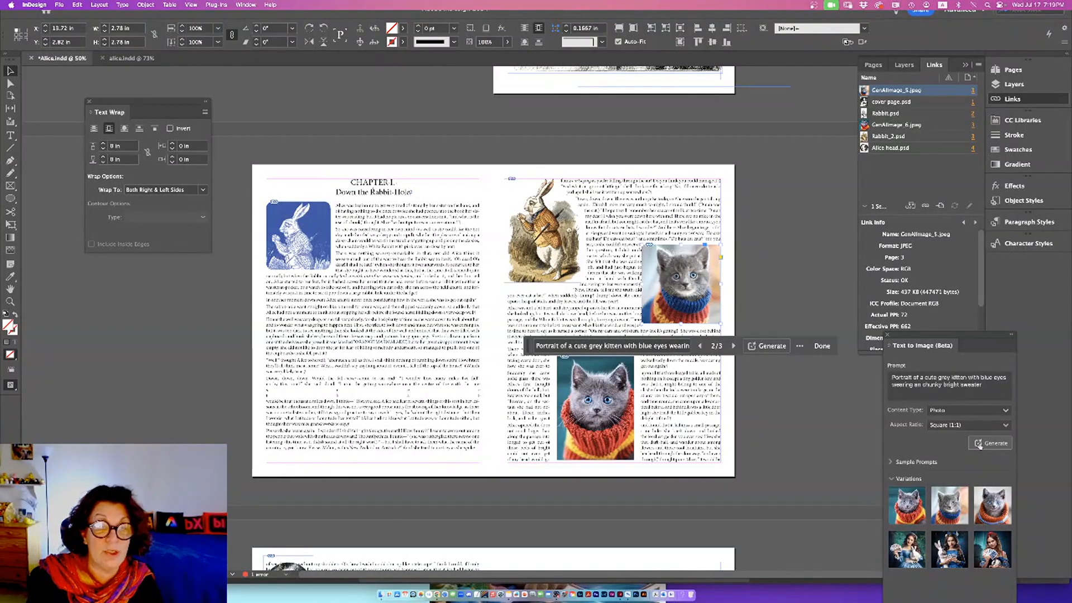
left_click(819, 346)
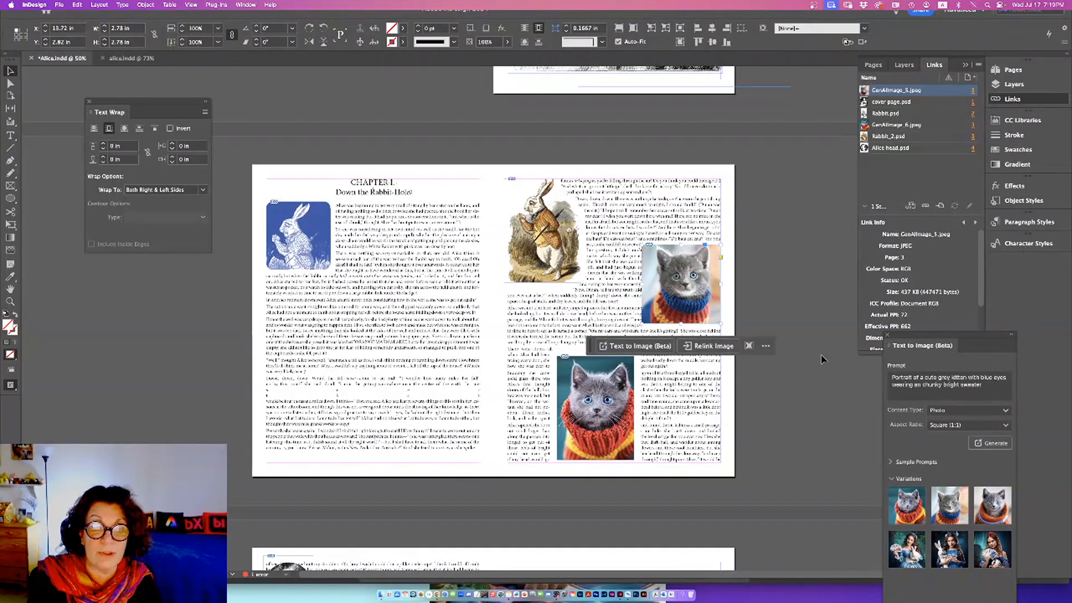
left_click(748, 347)
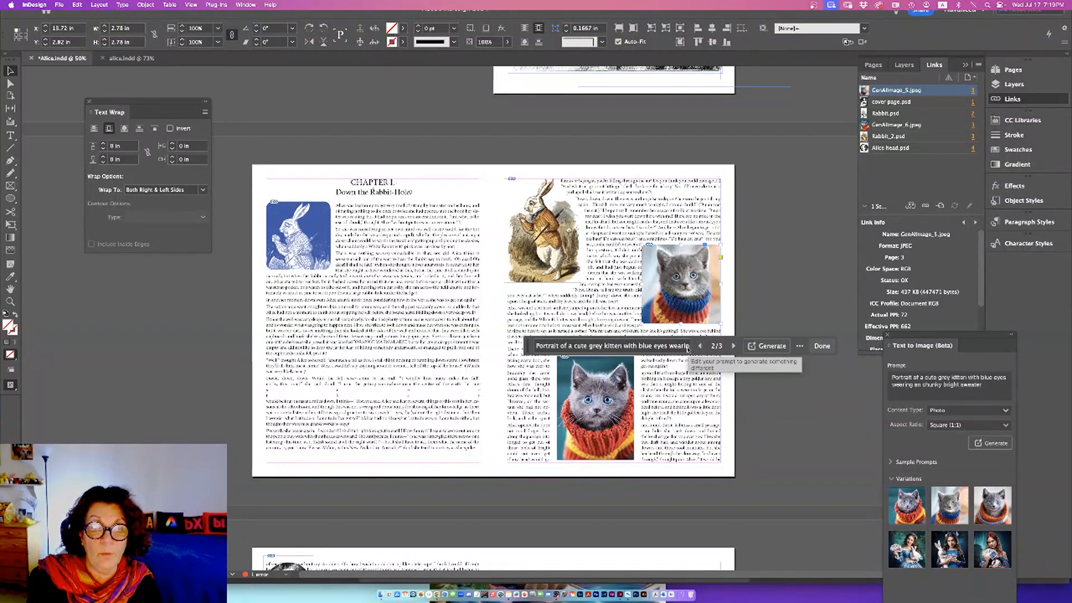
key("super+a")
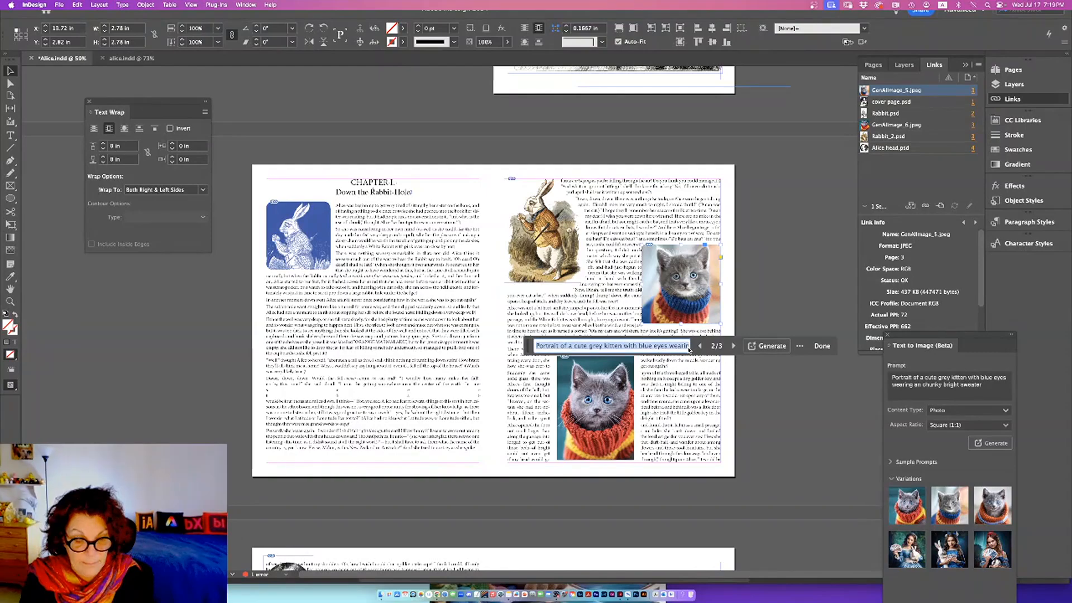
key("BackSpace")
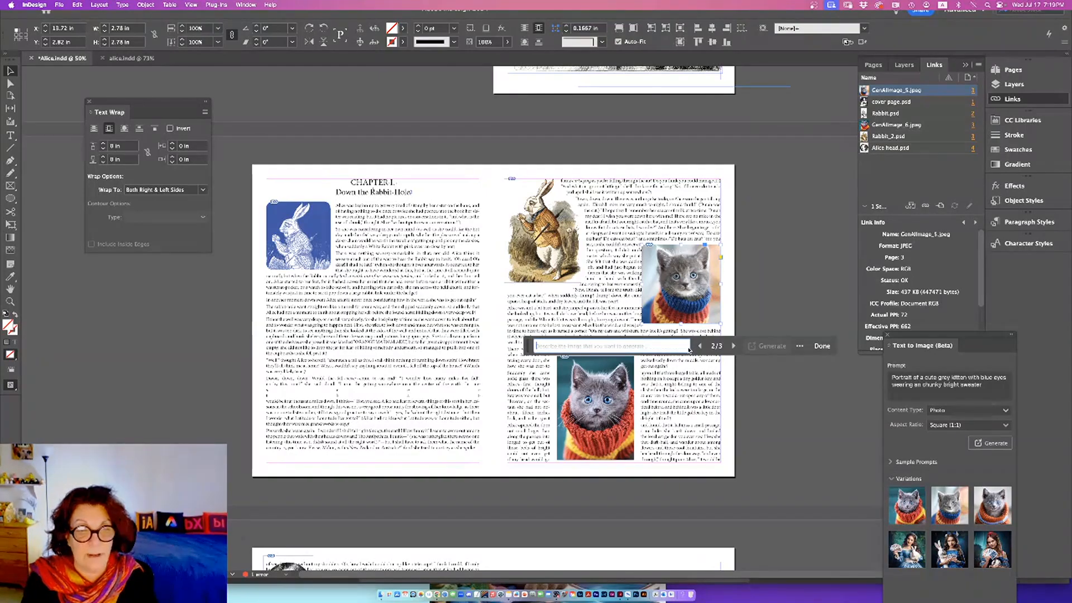
left_click(822, 346)
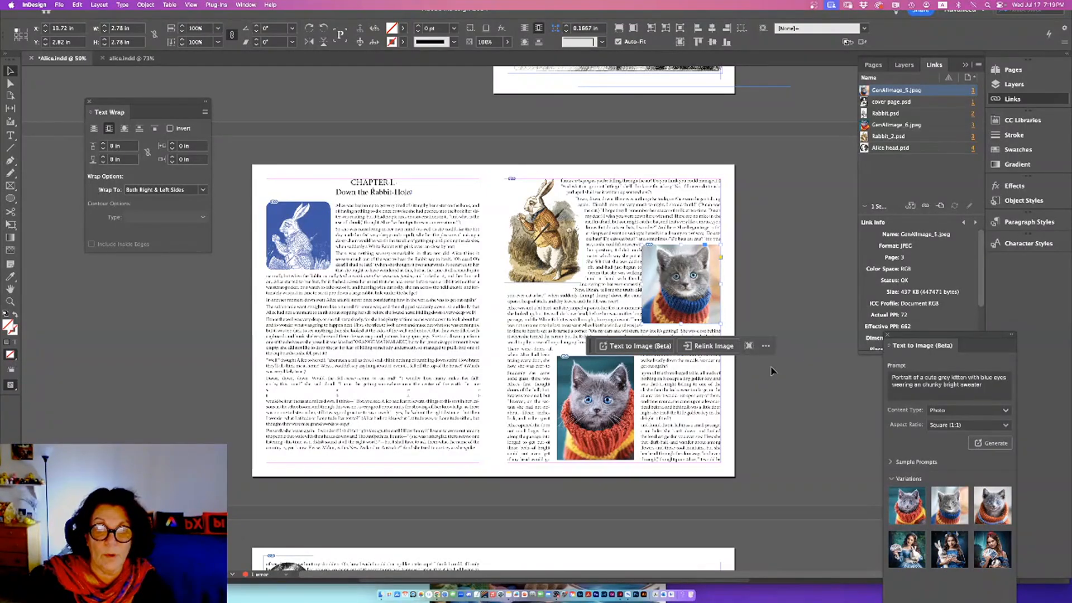
Place Alice_In_Wonderland_01.psd with its default import options in page 2's lower-left corner, about 3.0 in wide by 3.7 in high.
left_click(711, 346)
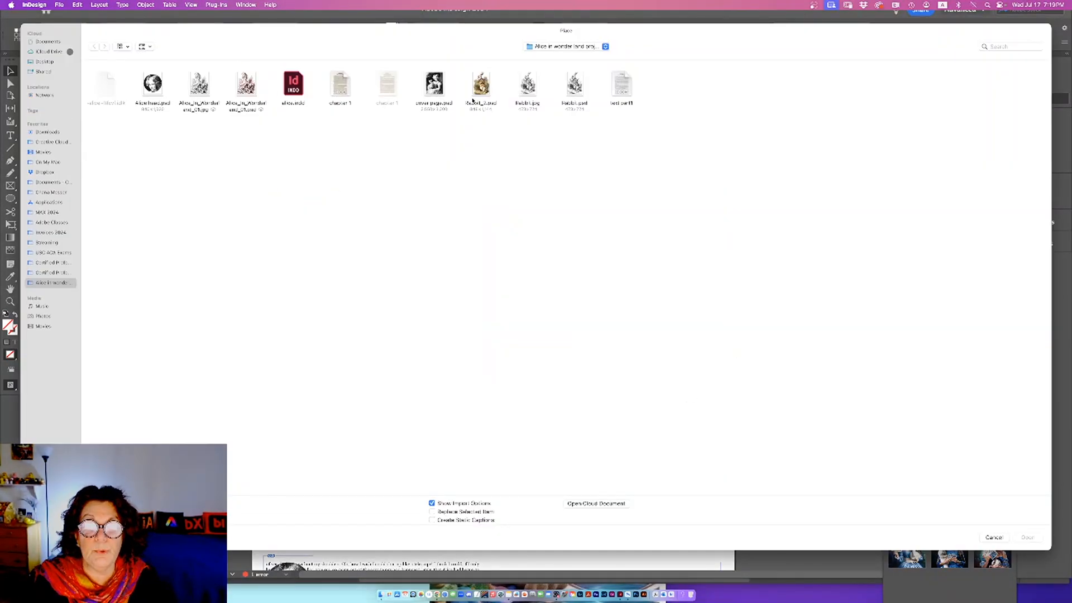
left_click(245, 90)
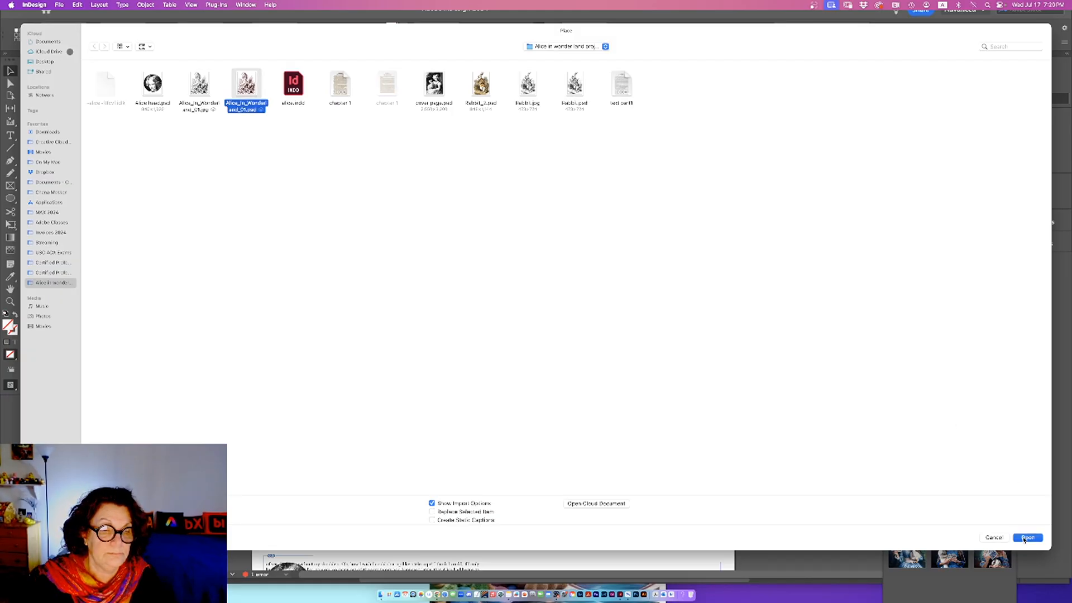
left_click(1027, 537)
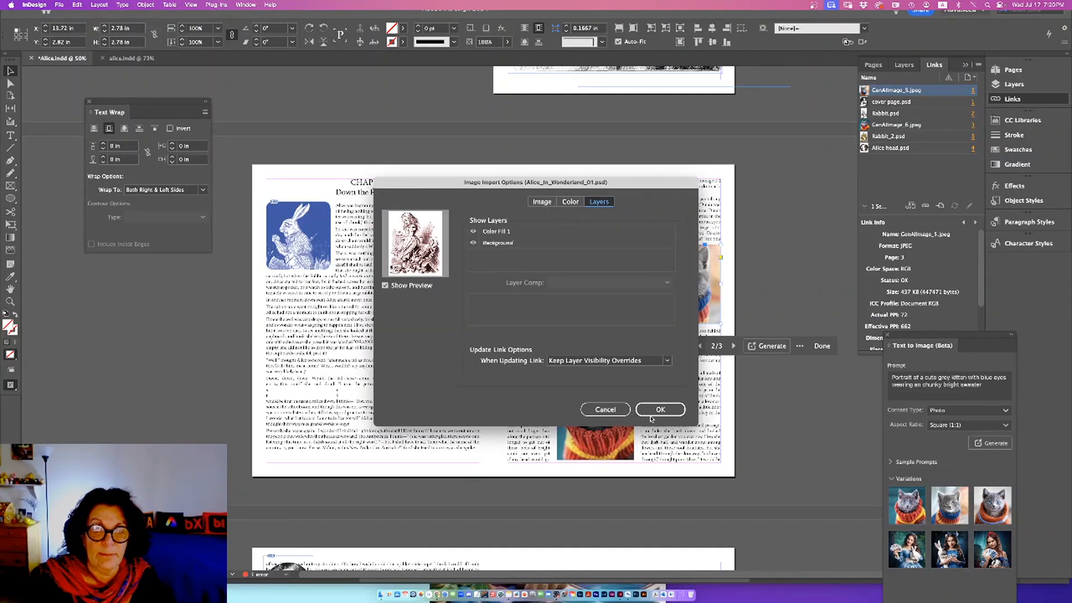
left_click(651, 418)
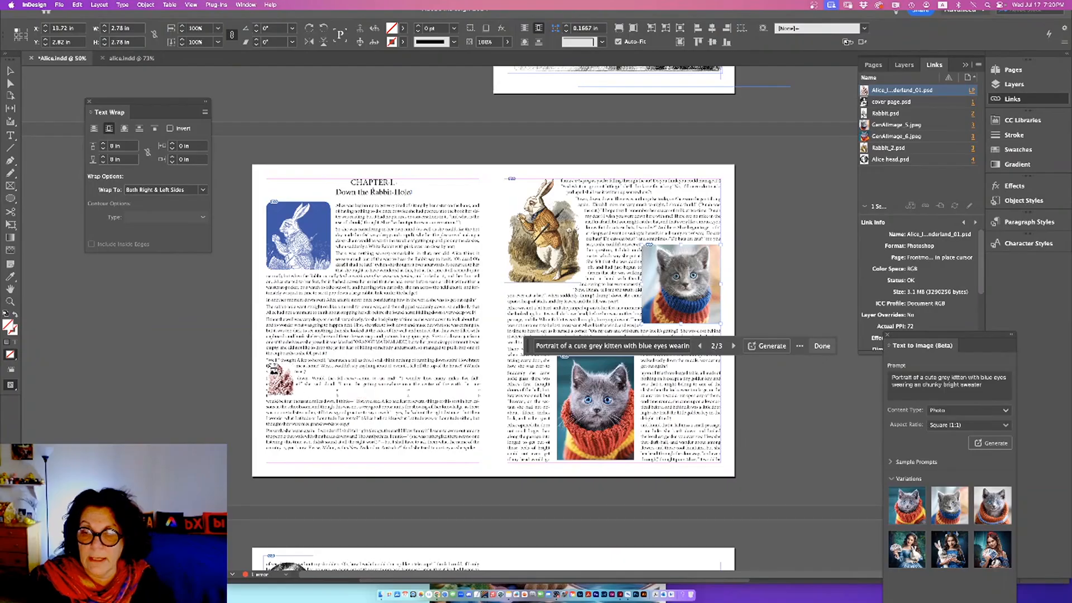
left_click_drag(266, 353, 354, 409)
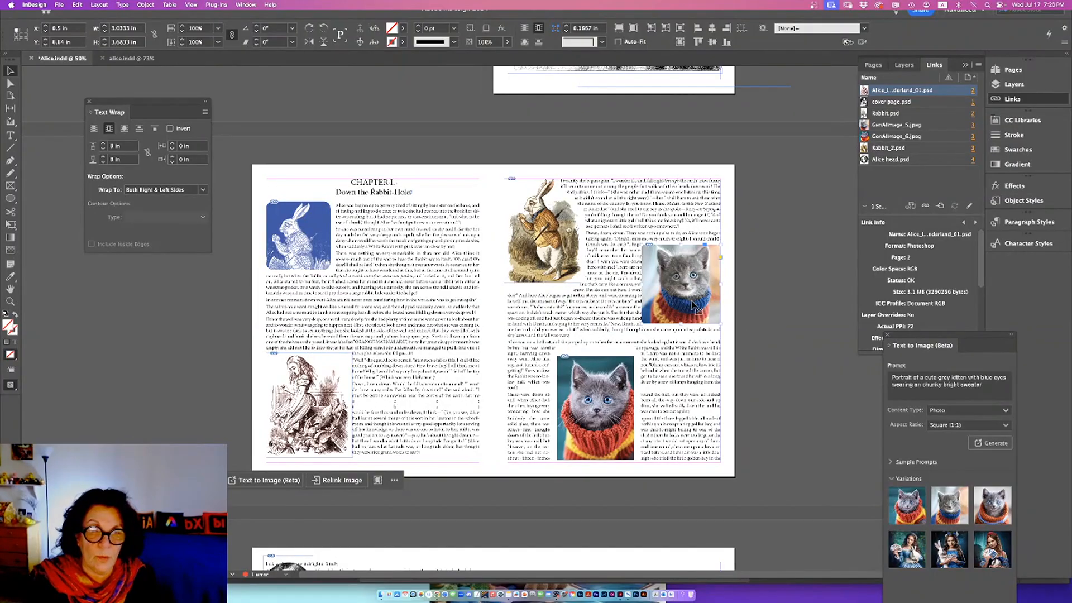
Delete both kitten images from page 3.
left_click(689, 296)
key("Delete")
left_click(626, 427)
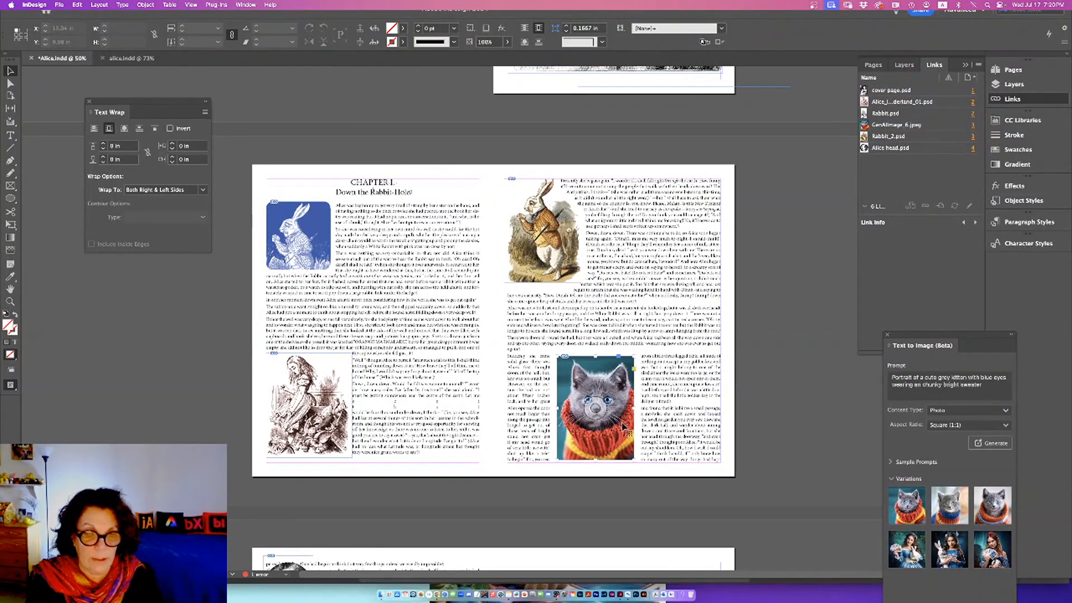
key("Delete")
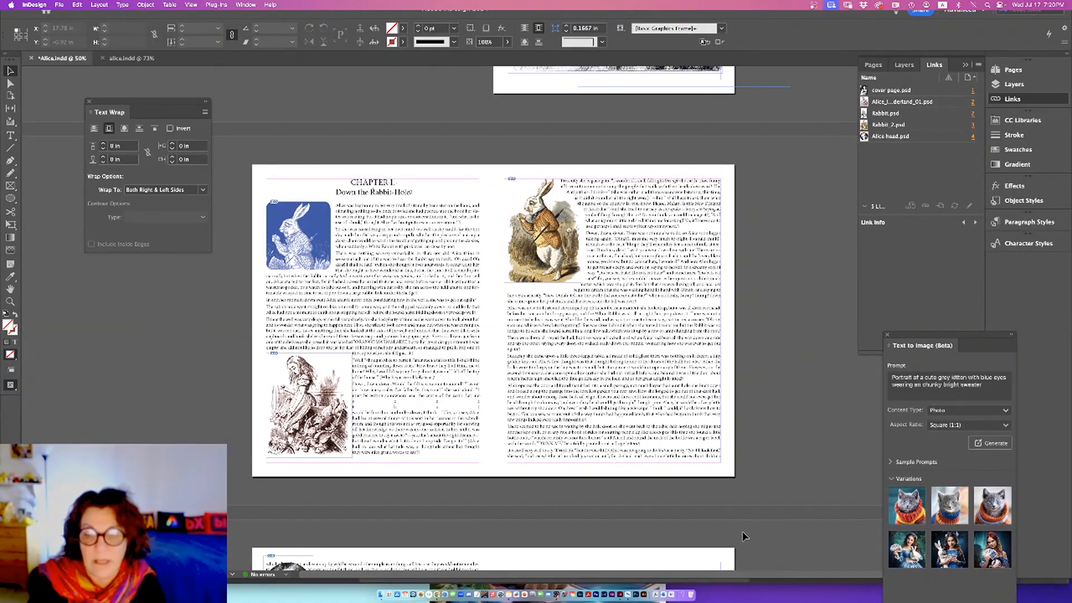
Wrap the text around the object shape of page 2's lower Alice illustration, using Detect Edges as the contour type.
left_click(323, 381)
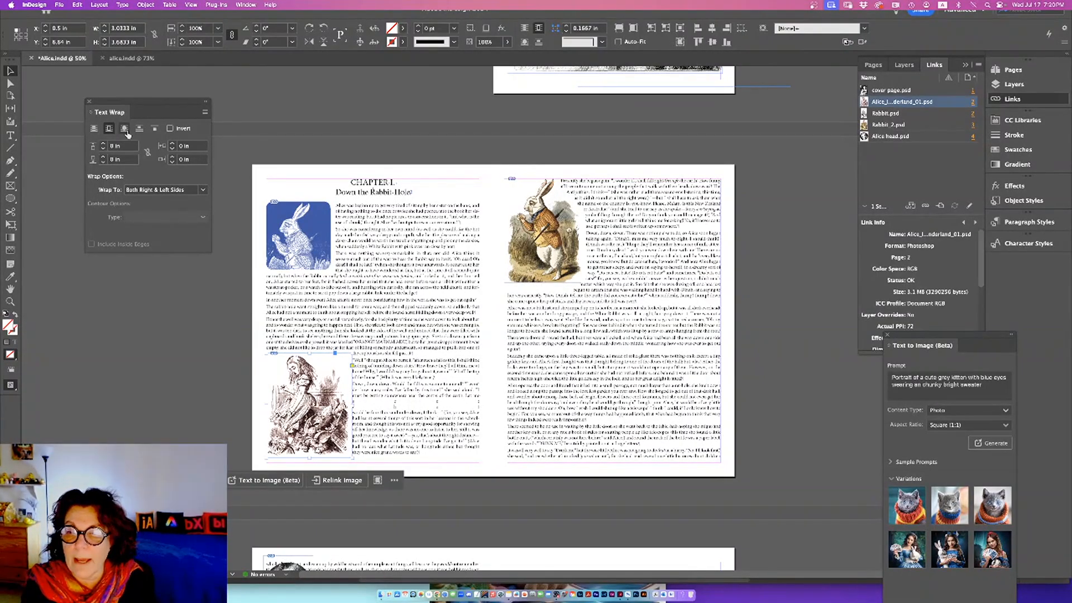
left_click(125, 130)
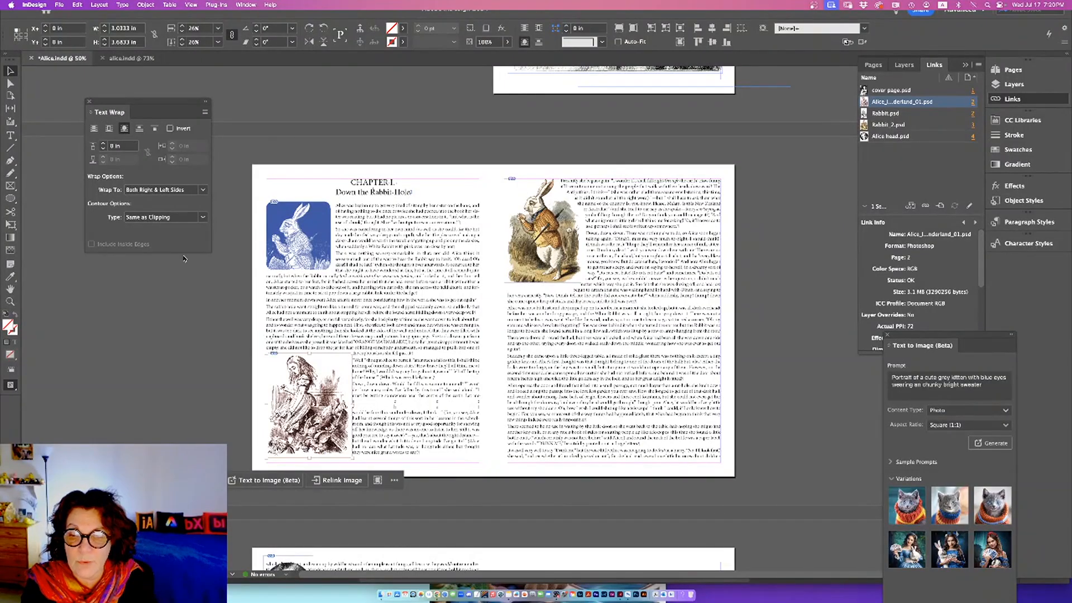
left_click(140, 217)
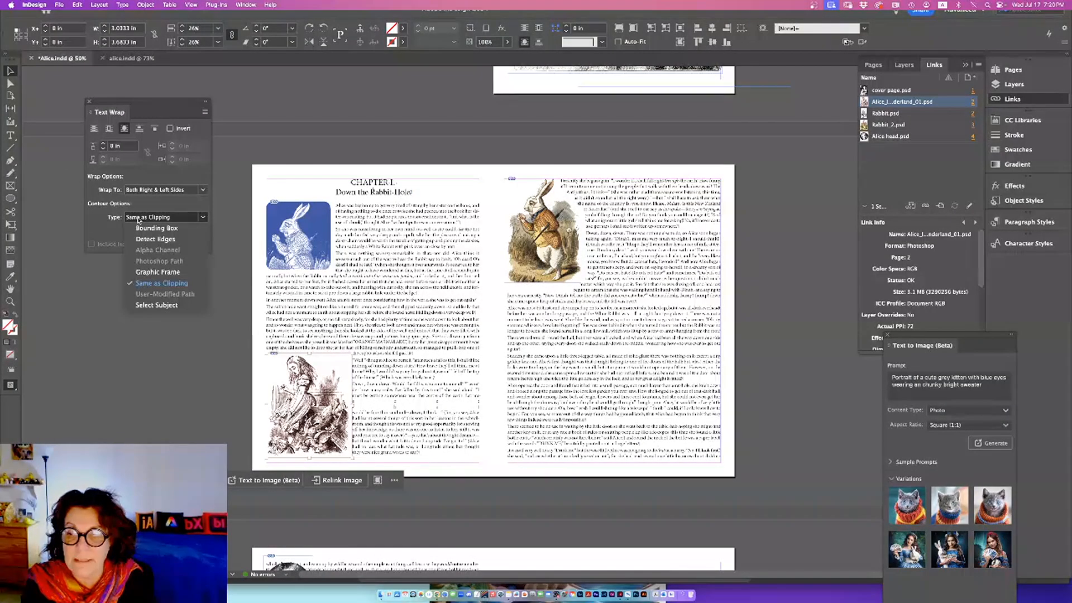
left_click(152, 240)
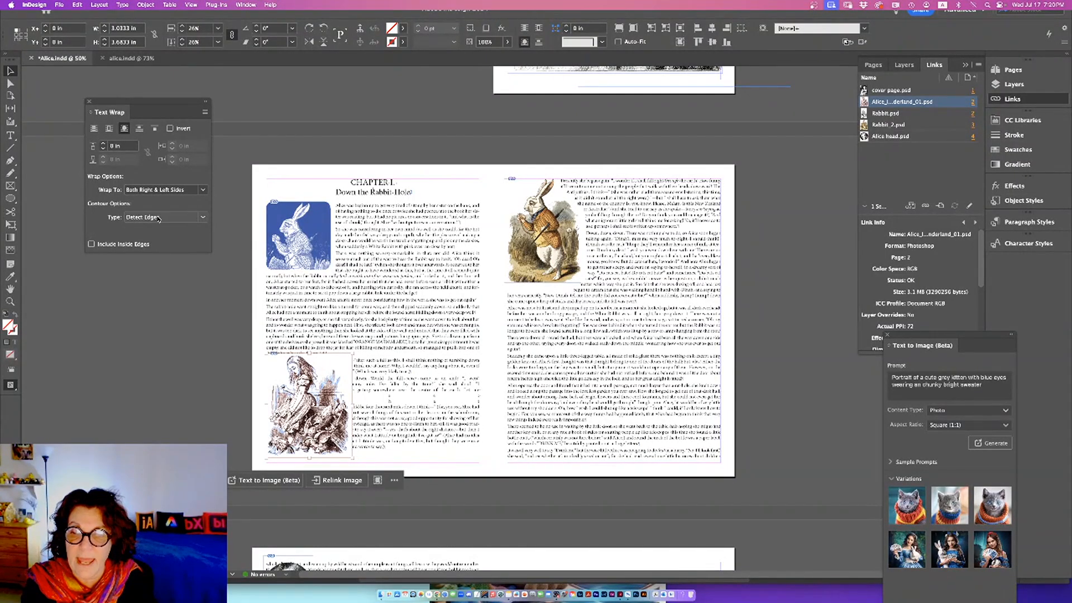
Deselect the lower Alice illustration and preview the spread without guides and frame edges.
left_click(159, 218)
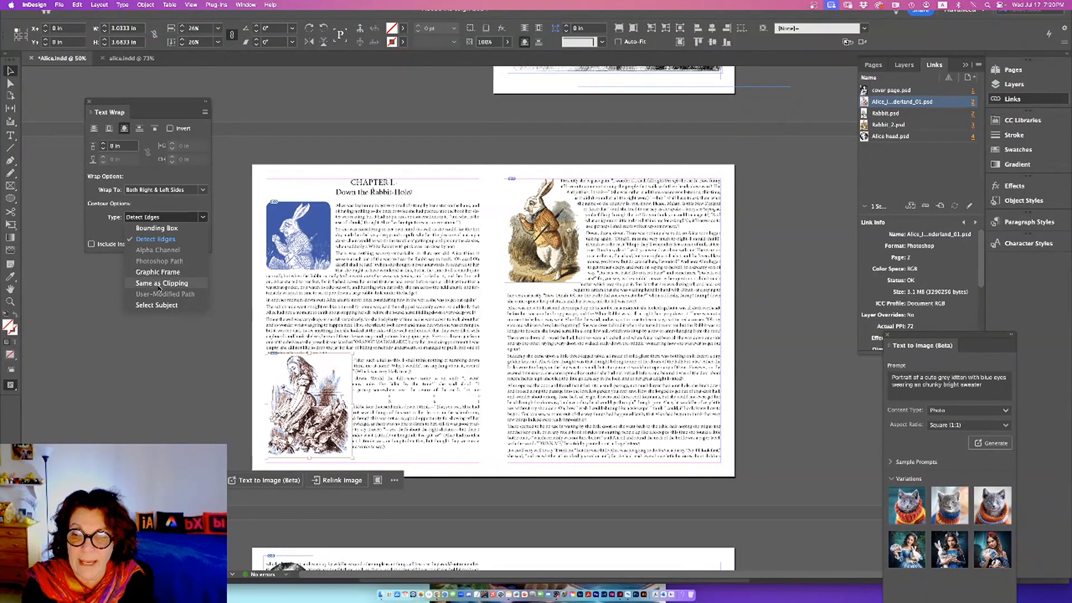
left_click(162, 362)
left_click(162, 360)
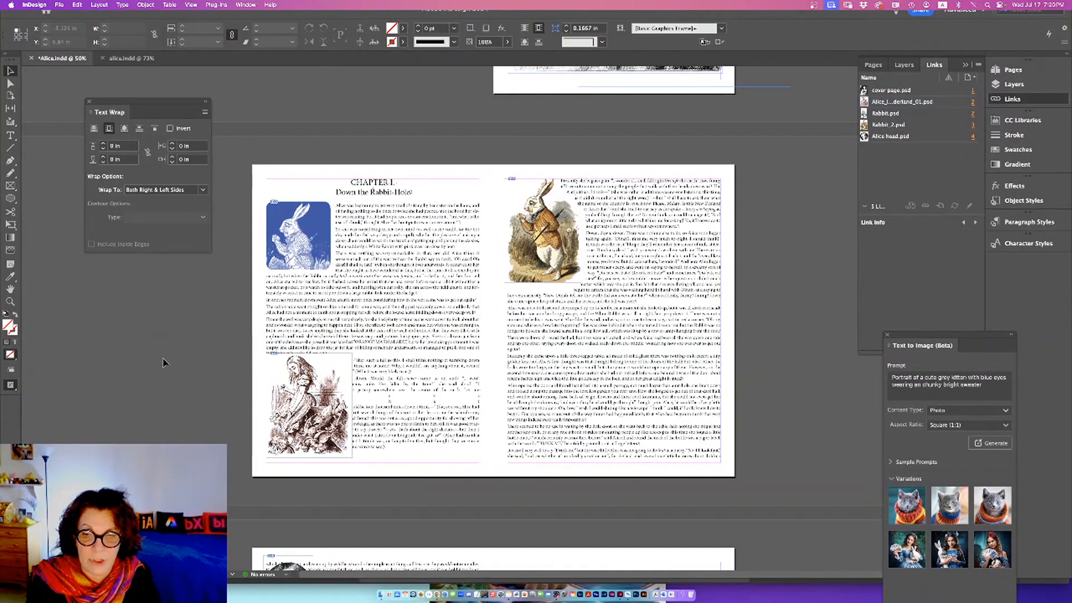
key("w")
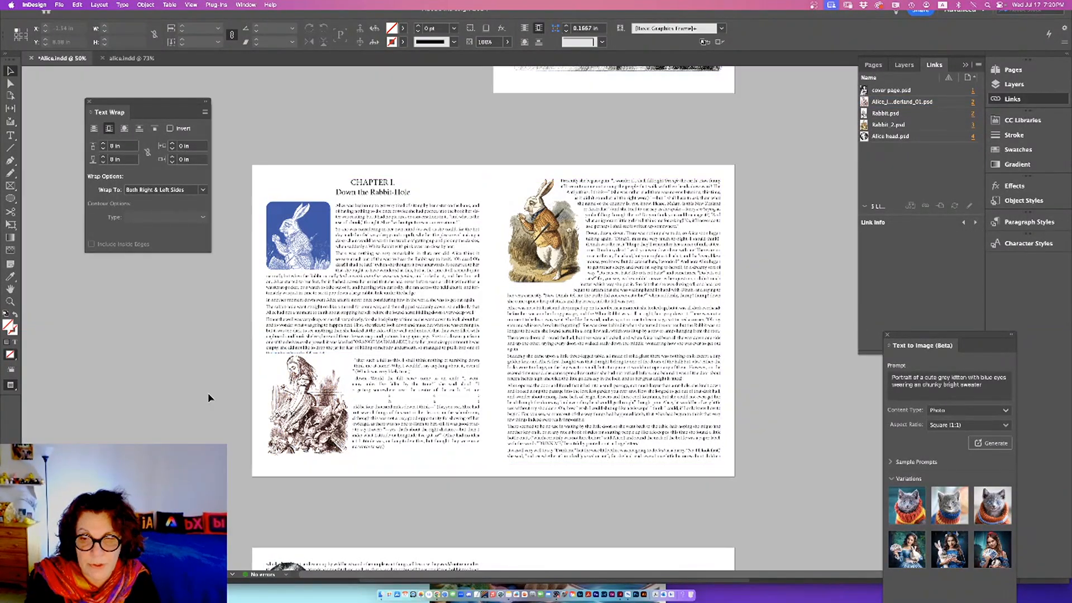
Include the inside edges in the text wrap contour of page 2's lower Alice illustration.
left_click(316, 397)
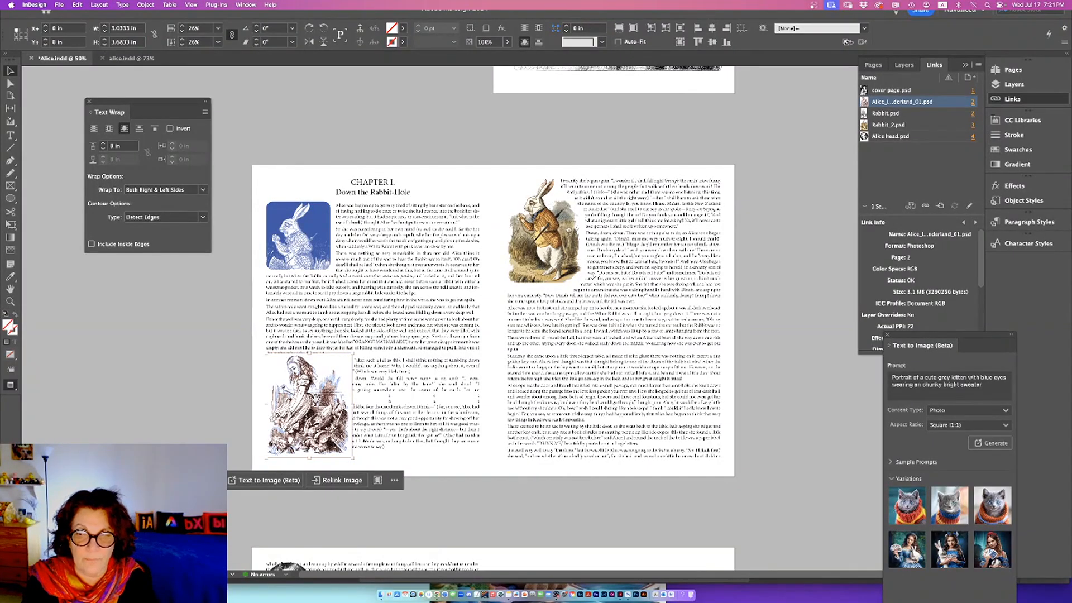
left_click(91, 244)
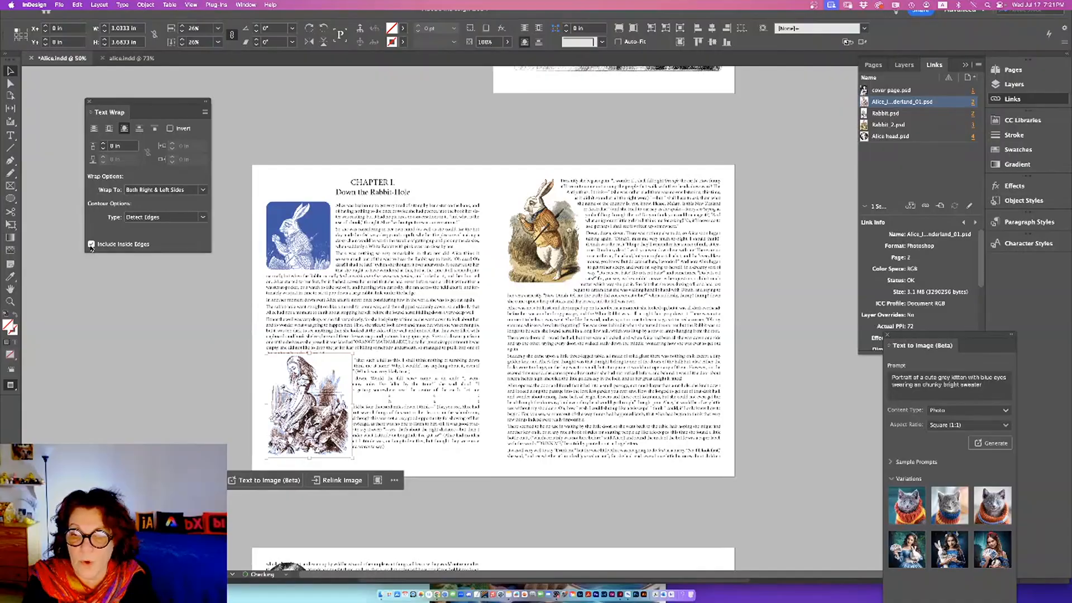
left_click(157, 304)
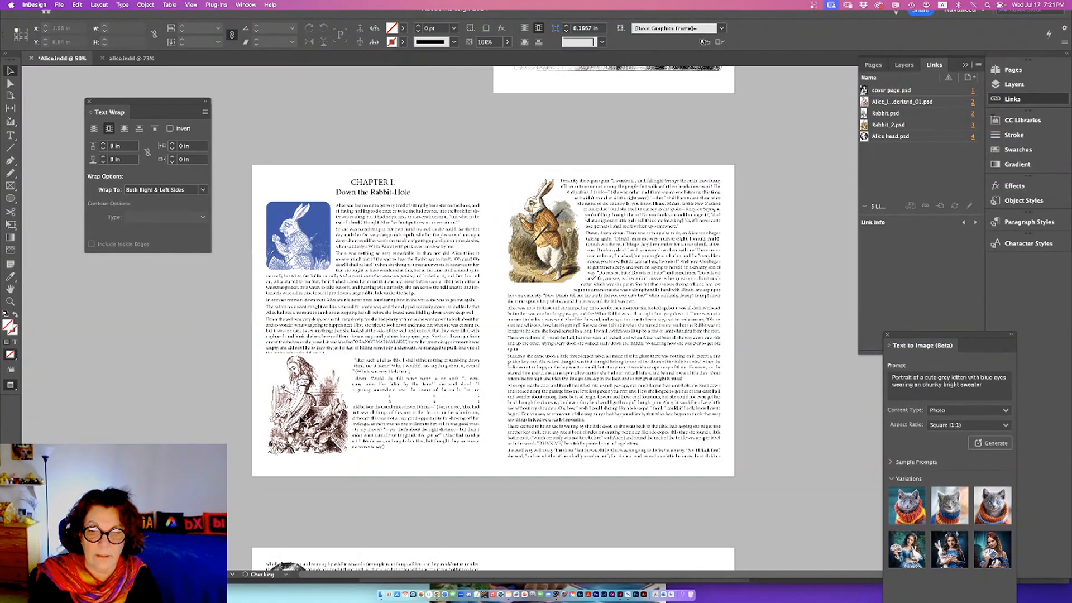
left_click(304, 413)
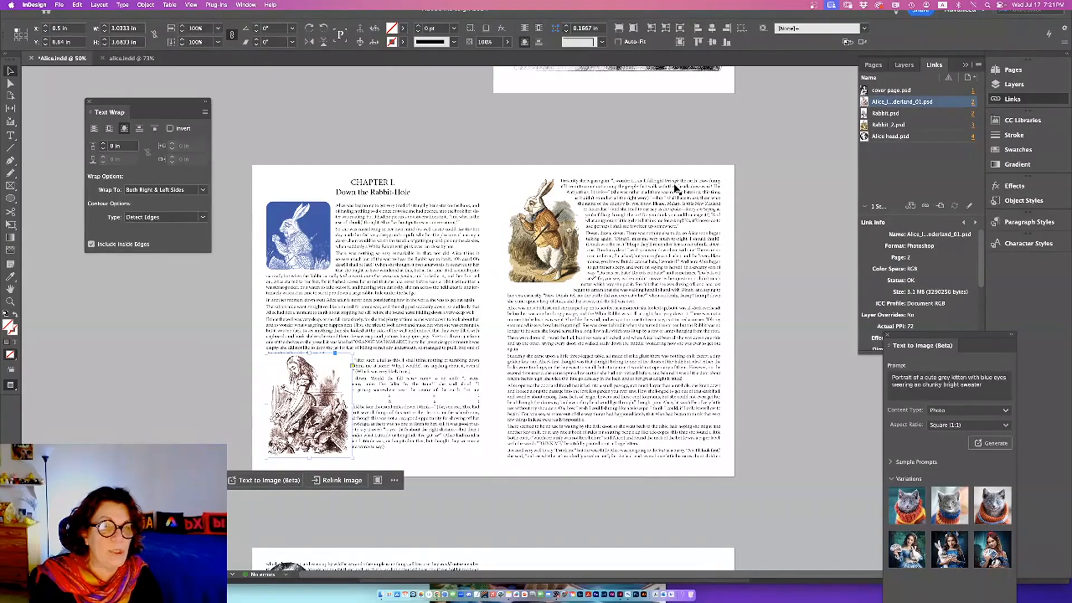
Open the linked Alice_in_Wonderland_01.psd for editing in Adobe Photoshop (Beta) 25.12.0.
left_click(978, 65)
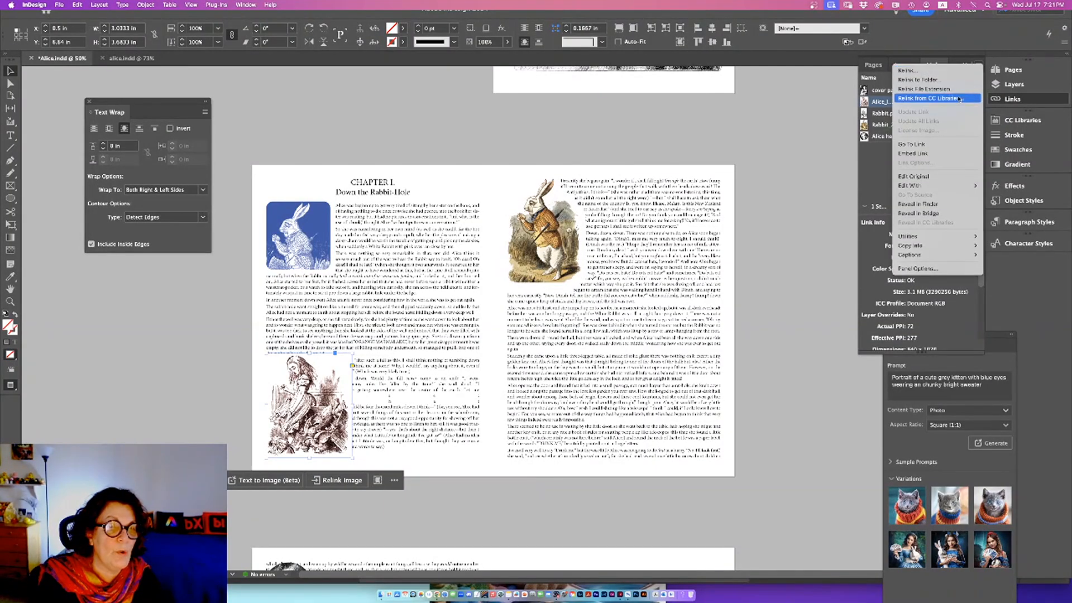
mouse_move(931, 189)
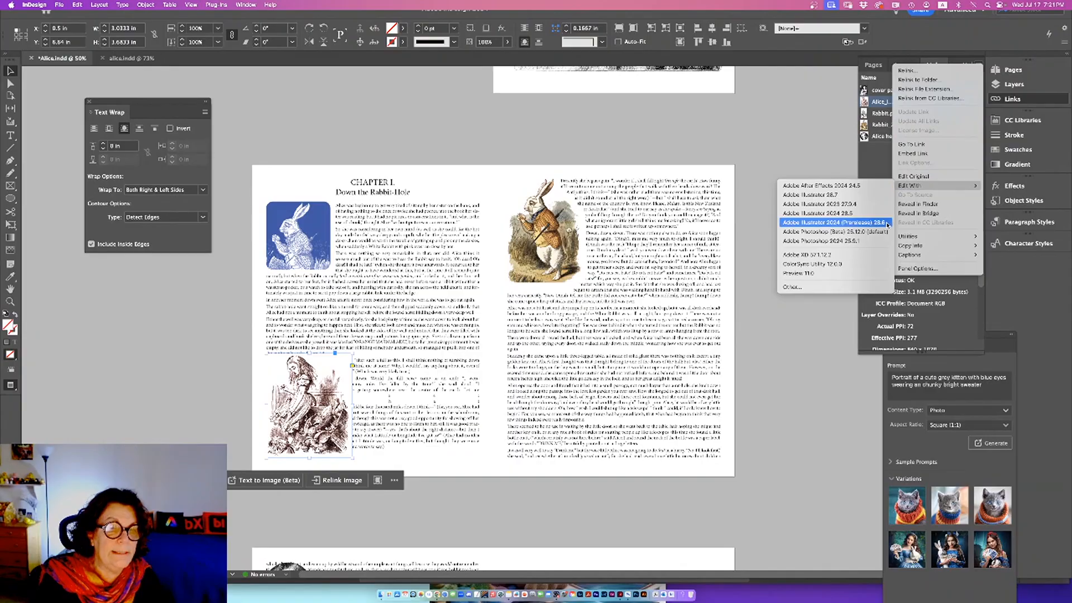
left_click(860, 231)
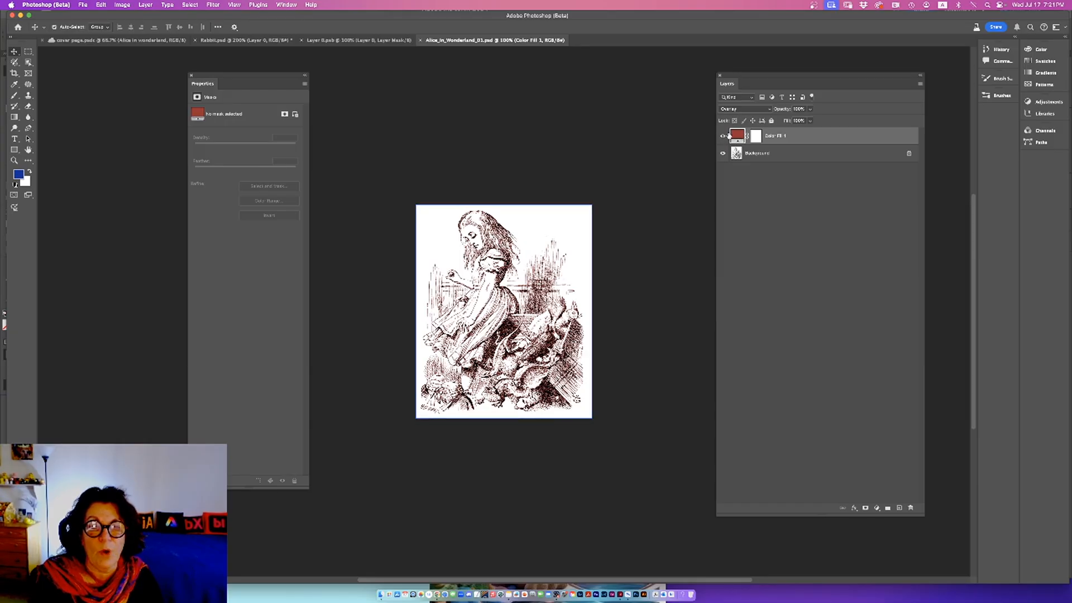
Set the Color Fill 1 layer's blend mode to Linear Burn and save the file.
left_click(743, 109)
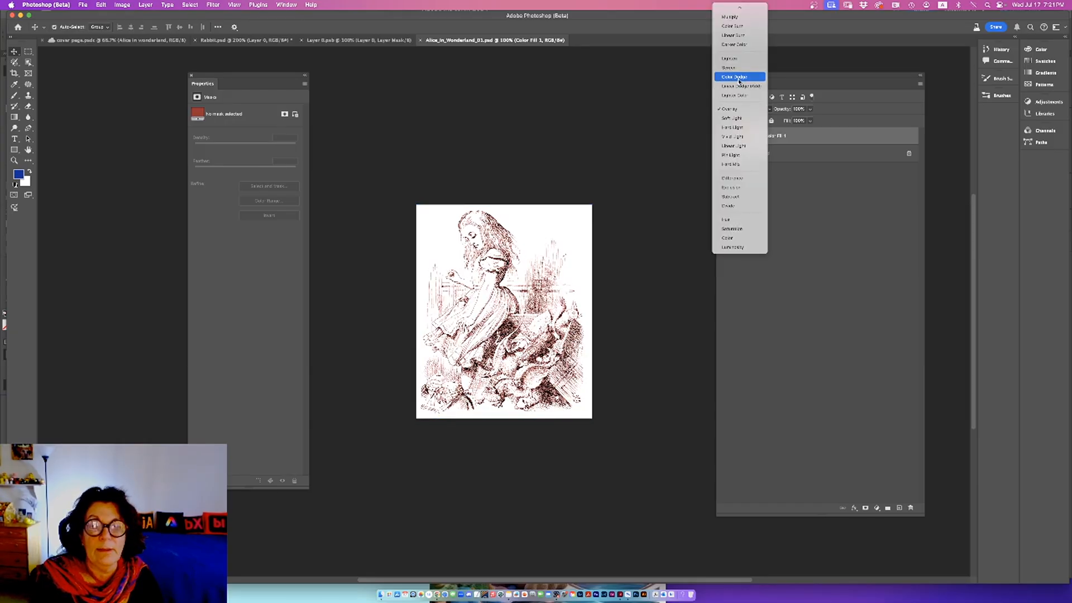
left_click(732, 36)
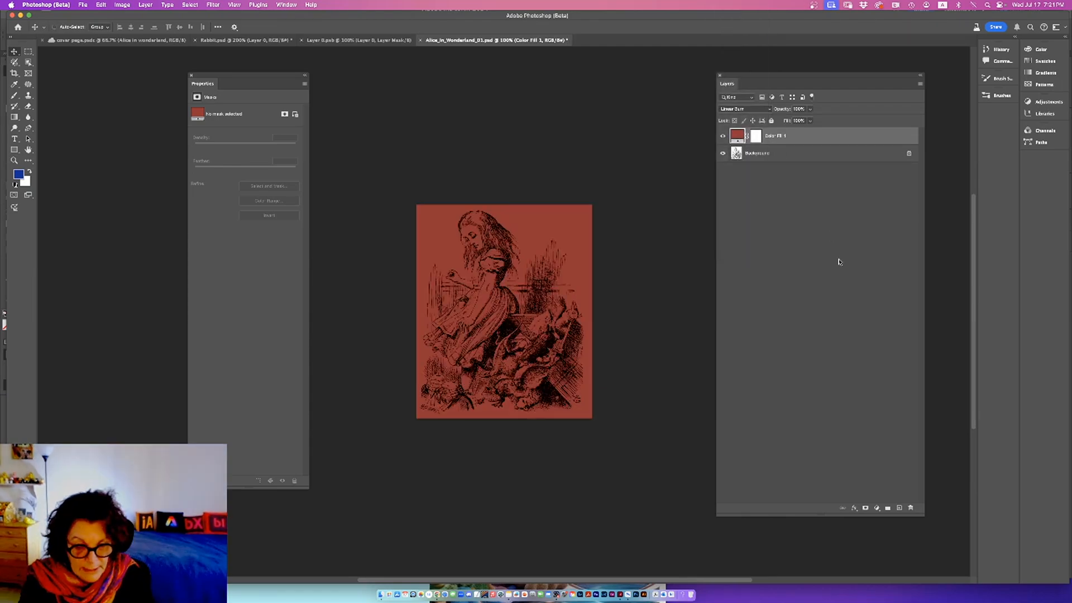
key("super+s")
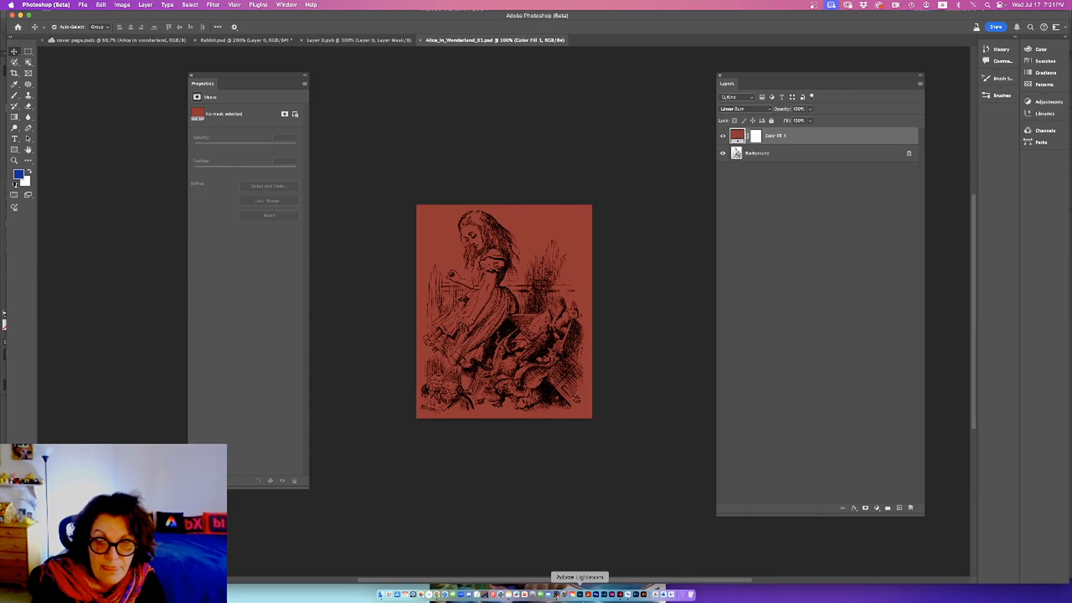
Switch back to InDesign and update the modified Alice_in_Wonderland_01.psd link on page 2.
left_click(605, 594)
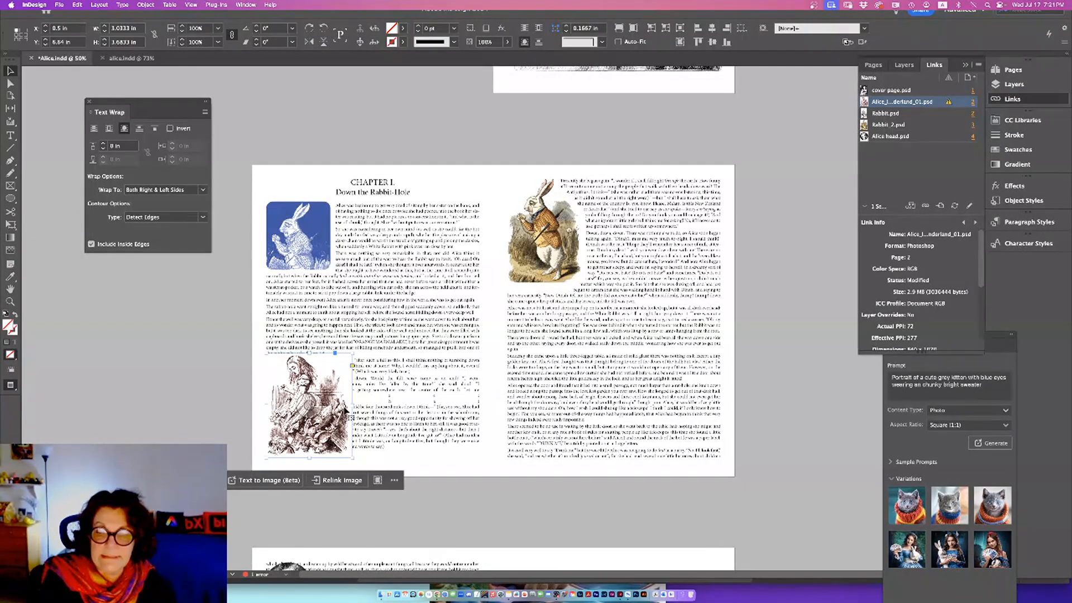
left_click(948, 102)
left_click(842, 374)
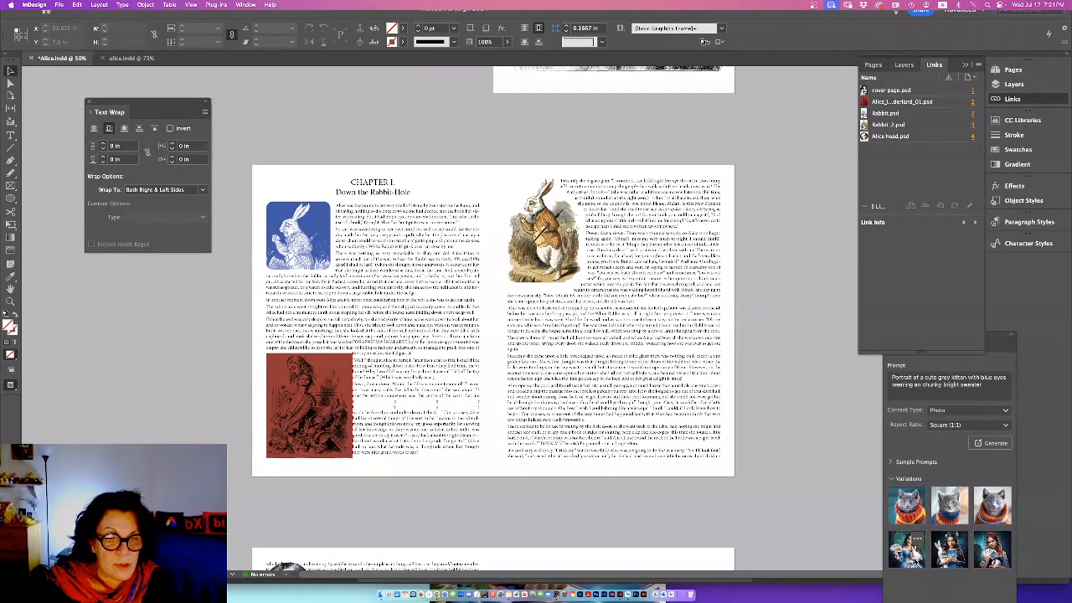
Place the generated image of Alice holding the rabbit and cards over page 3's lower text, about 3.69 in square.
left_click(906, 549)
left_click(661, 412)
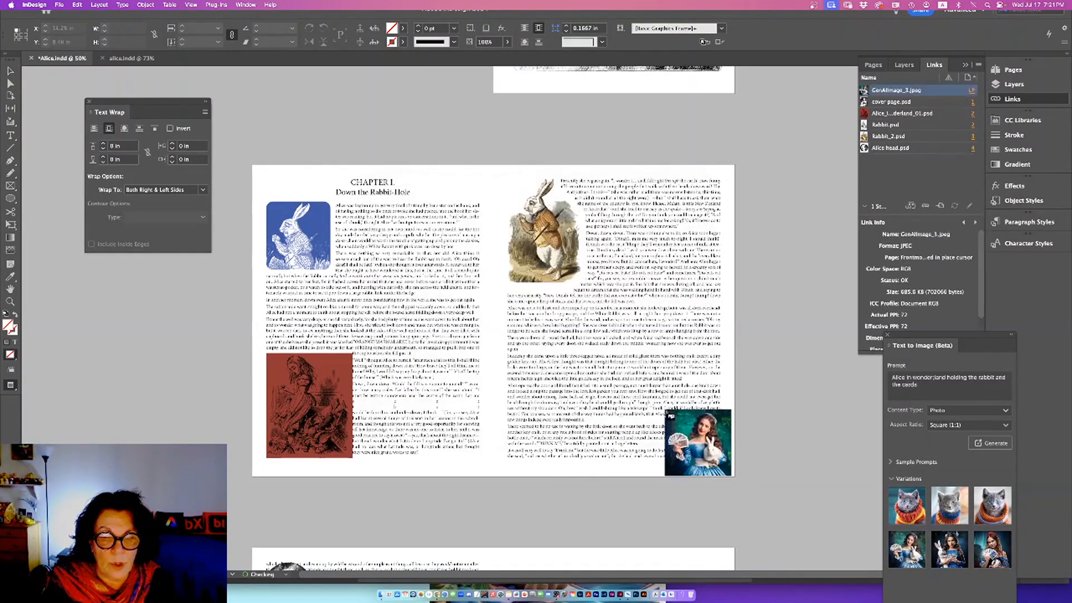
left_click_drag(557, 343, 663, 447)
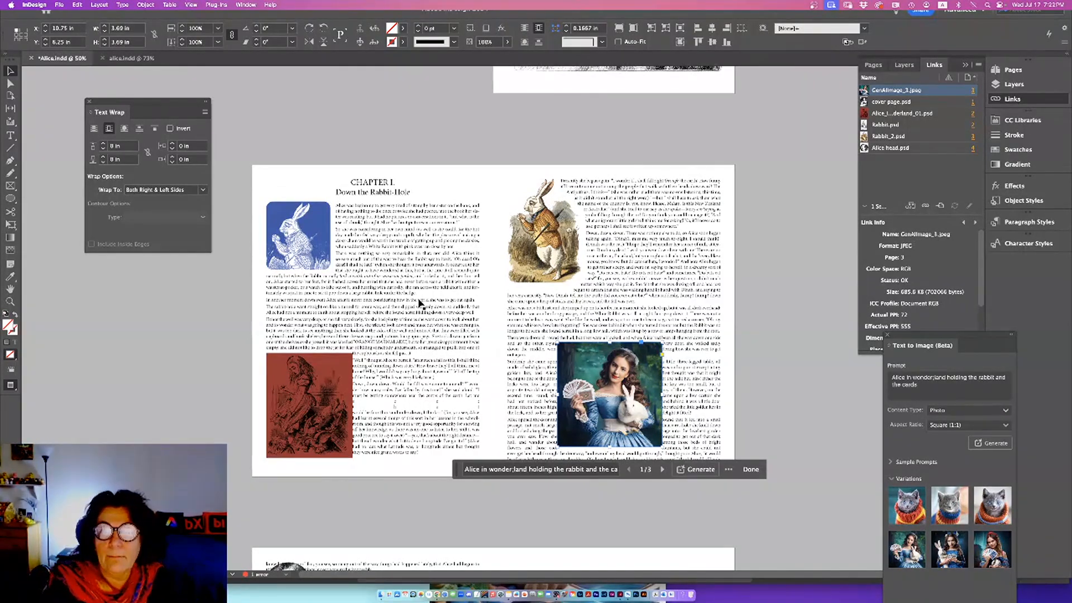
Show the Object Styles and move the generated Alice image to about X 9.875 in, Y 6.1 in.
left_click(245, 5)
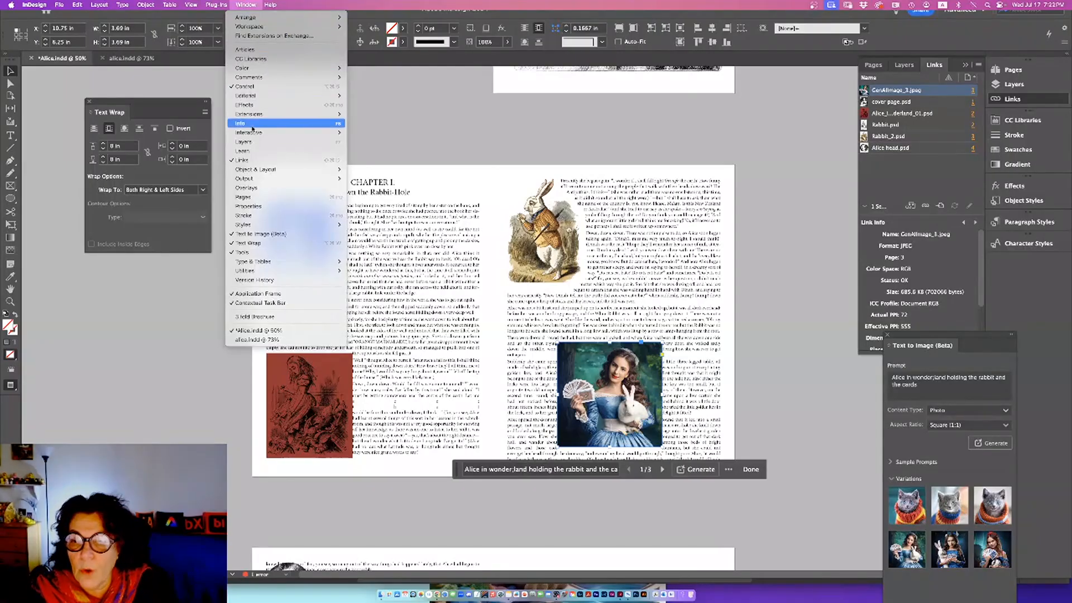
mouse_move(259, 228)
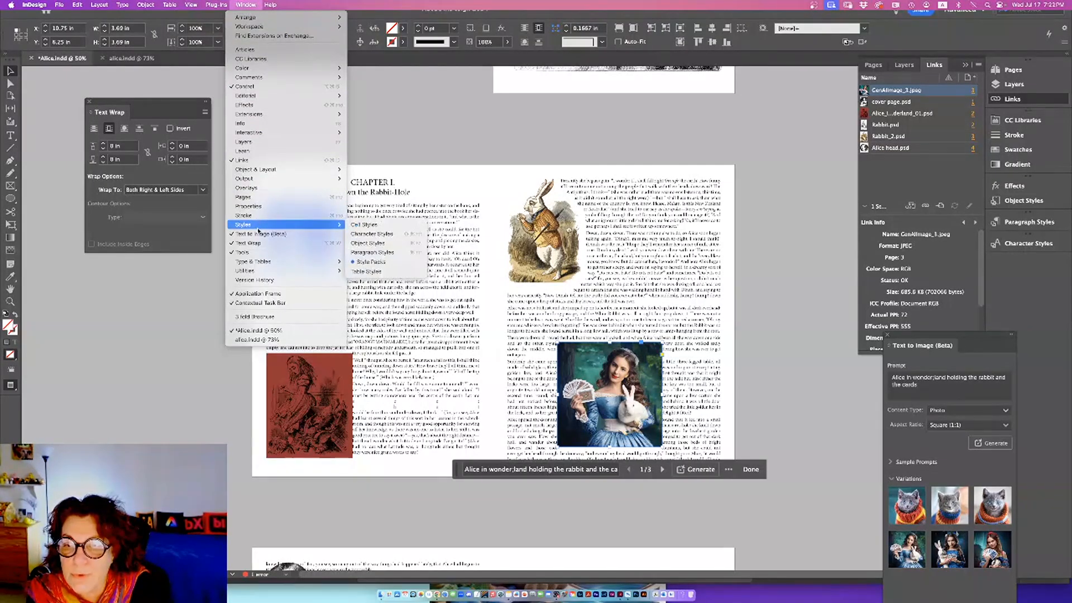
left_click(367, 244)
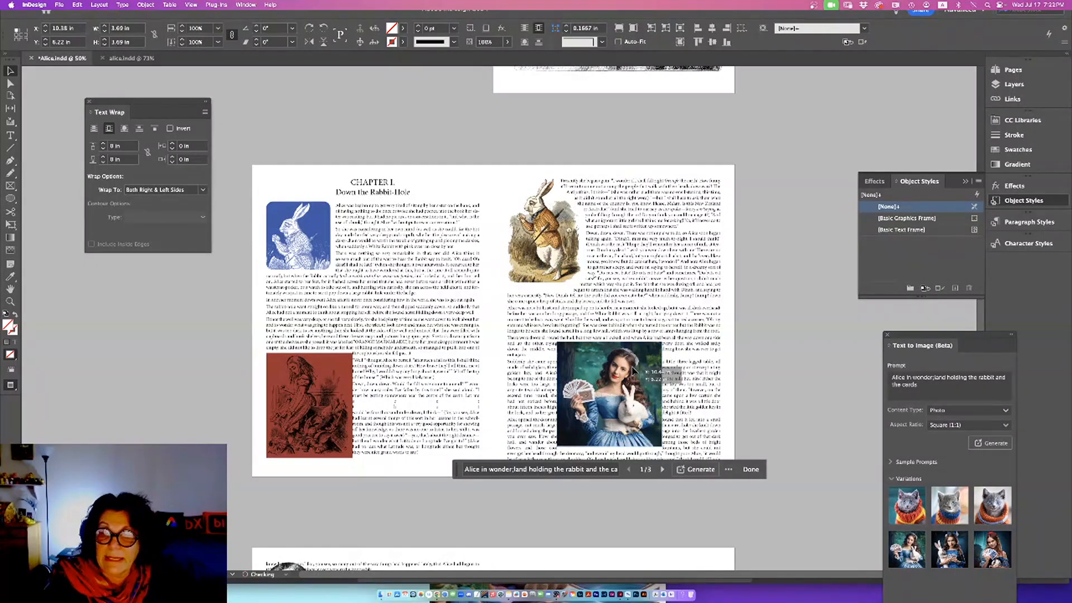
left_click_drag(641, 371, 619, 367)
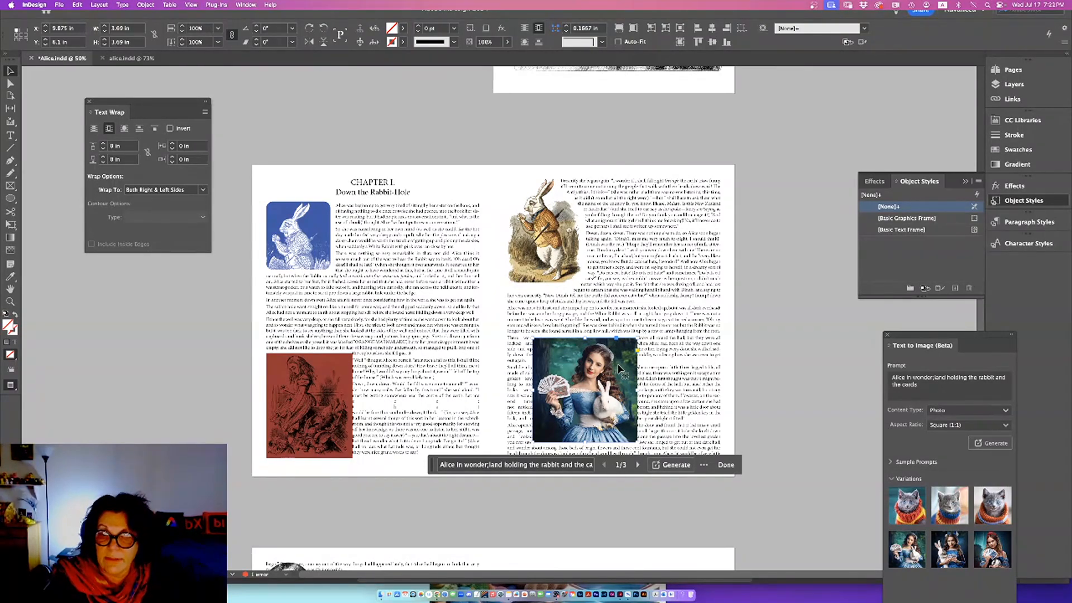
Try the Jump Object and Jump to Next Column text wraps on the generated Alice image, and restore wrapping around its bounding box.
left_click(139, 129)
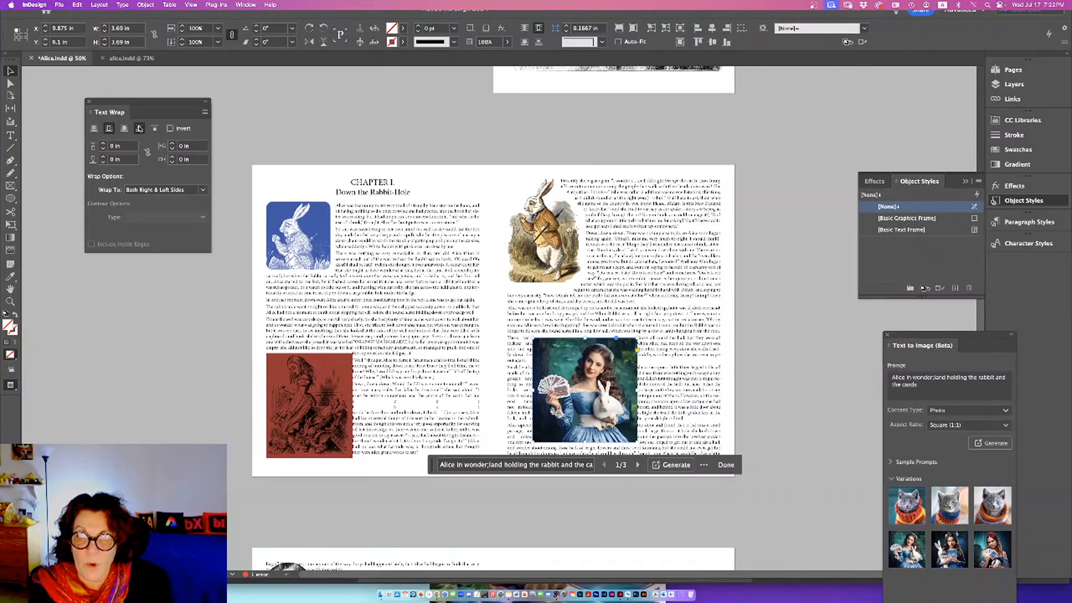
left_click(139, 129)
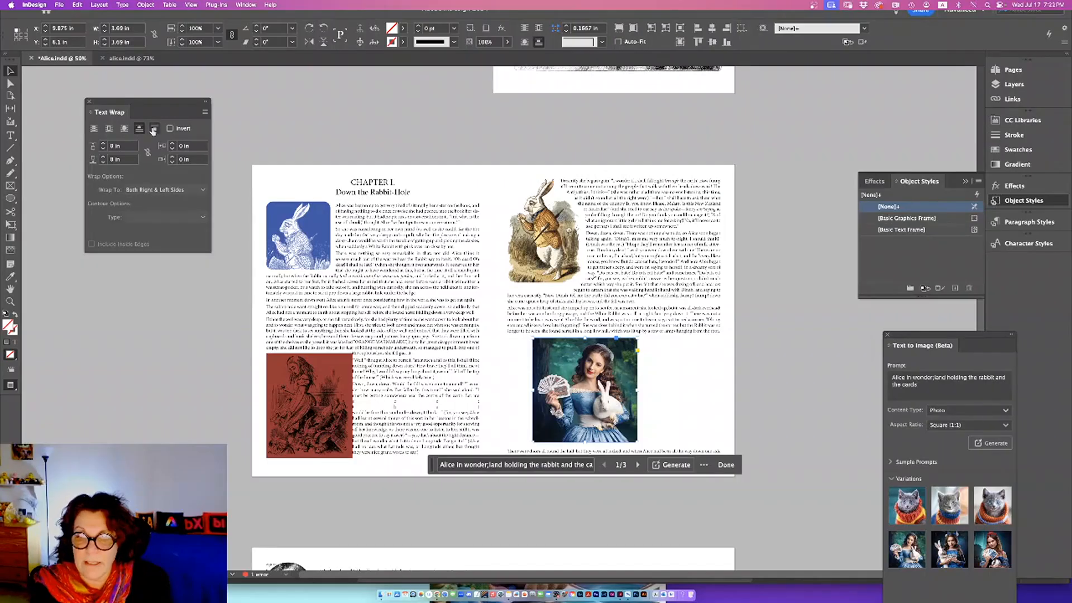
left_click(153, 129)
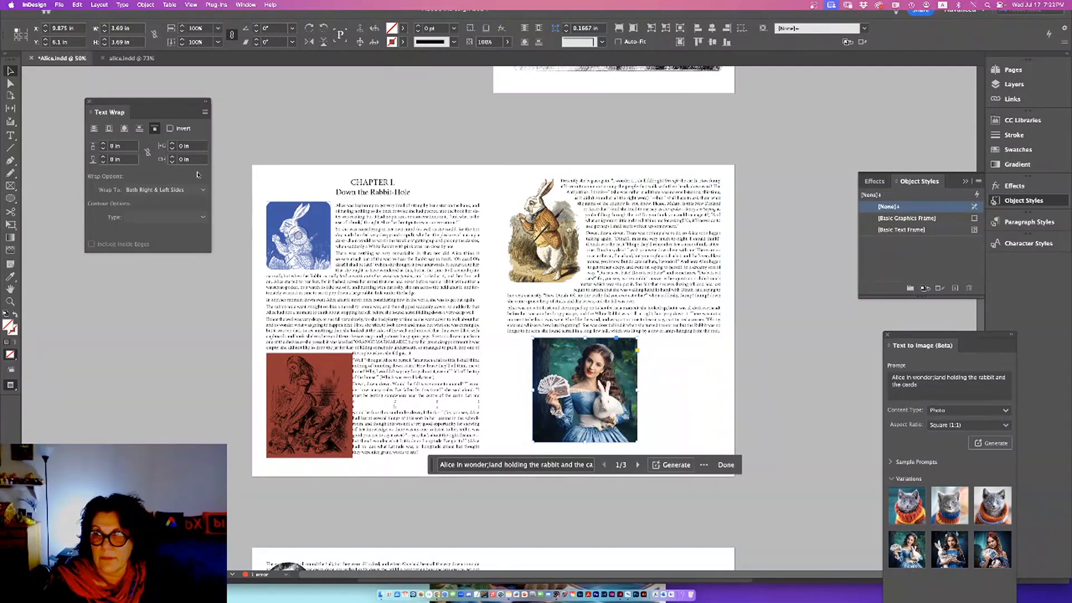
left_click(109, 128)
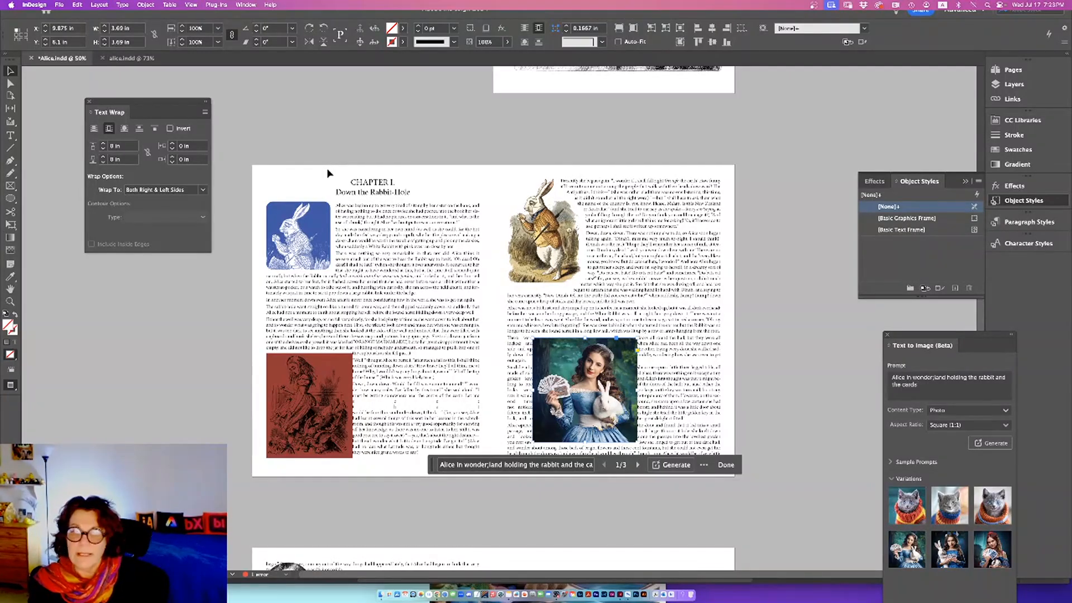
Try moving the Chapter I body text frame down independently of its two images, and undo the moves.
left_click(370, 261)
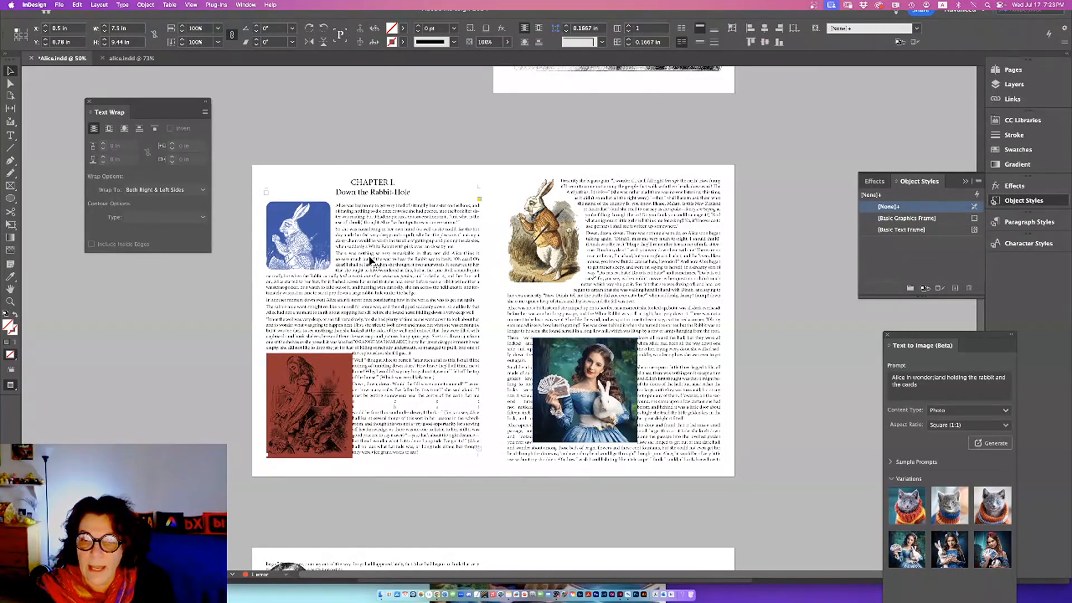
left_click_drag(370, 261, 387, 313)
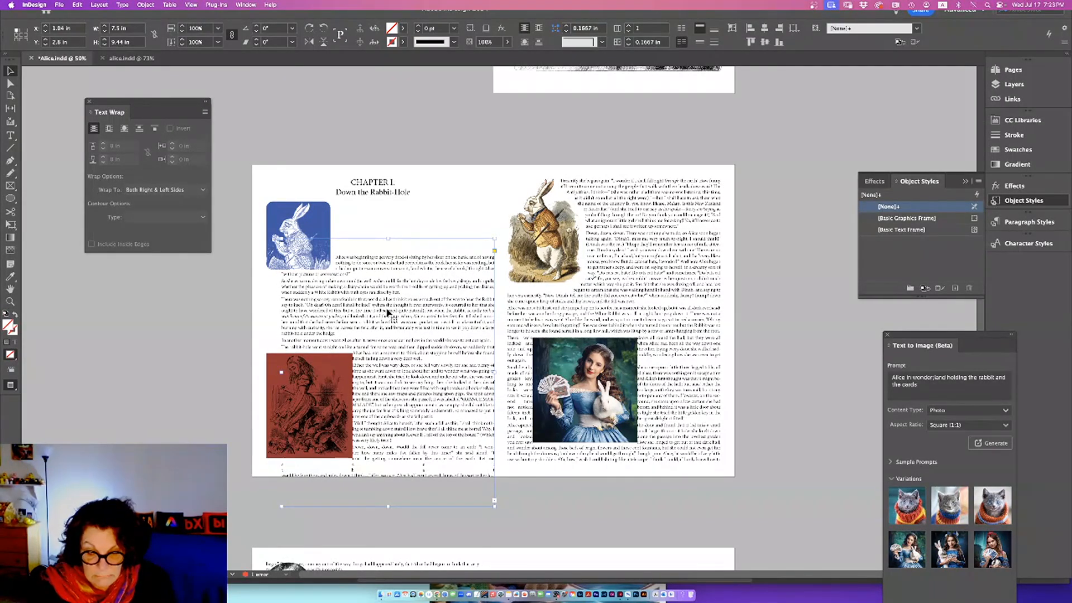
key("super+z")
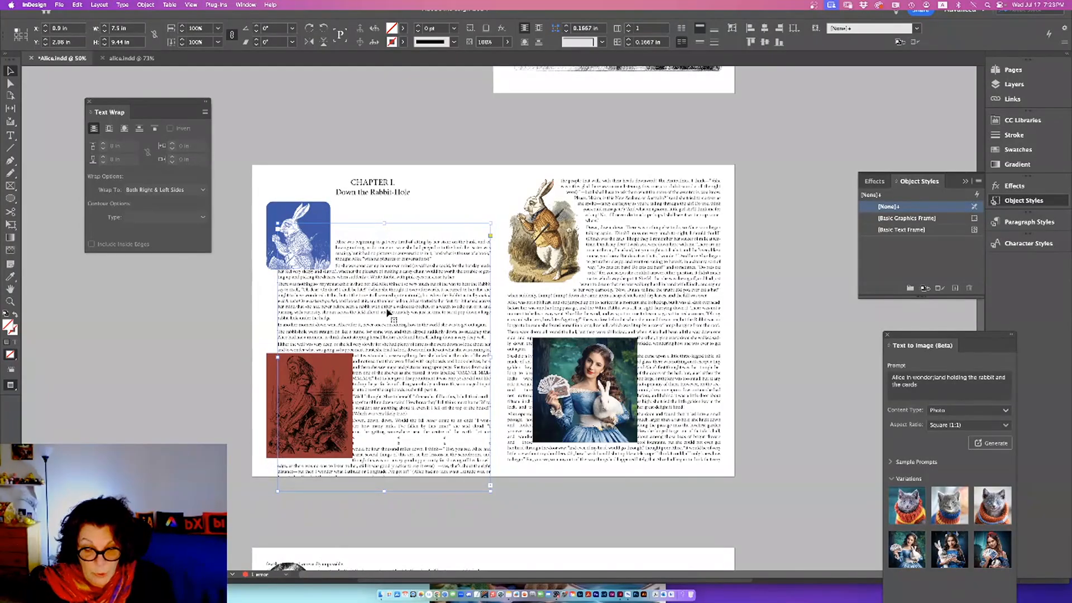
key("super+z")
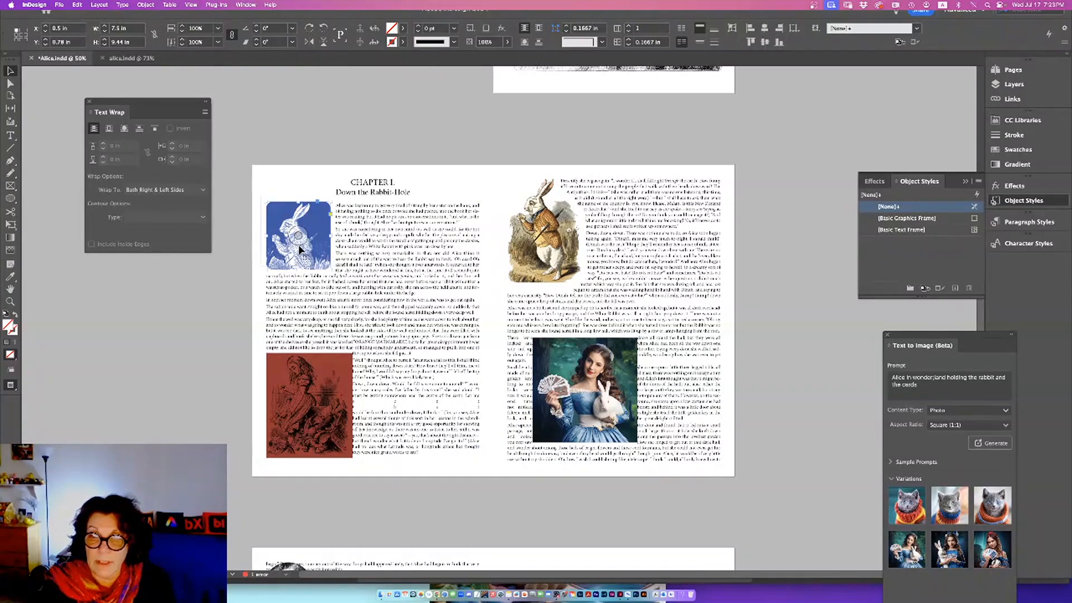
left_click(299, 247)
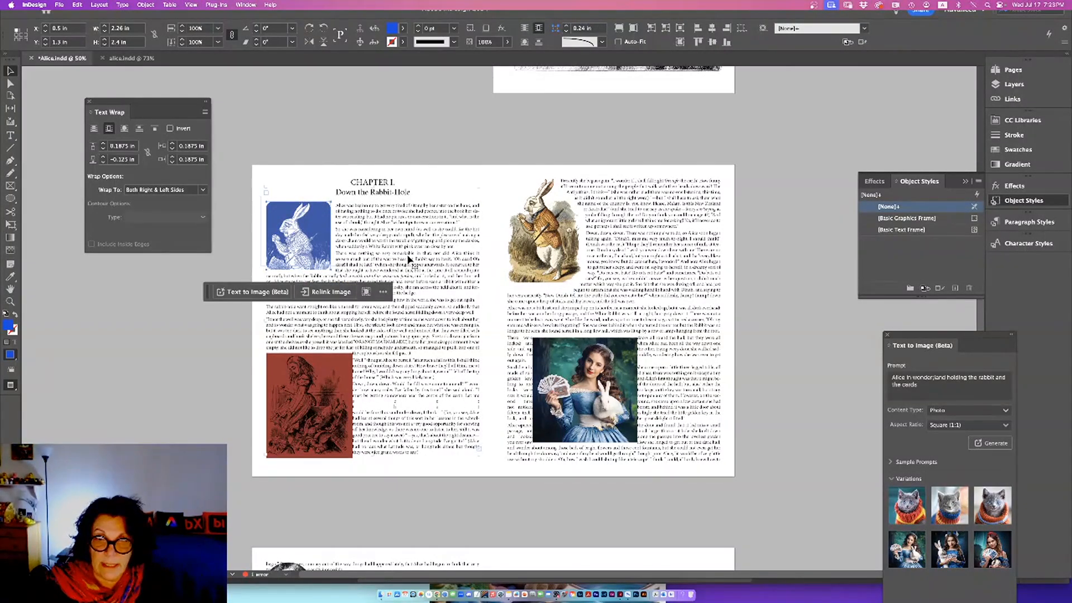
left_click(409, 258)
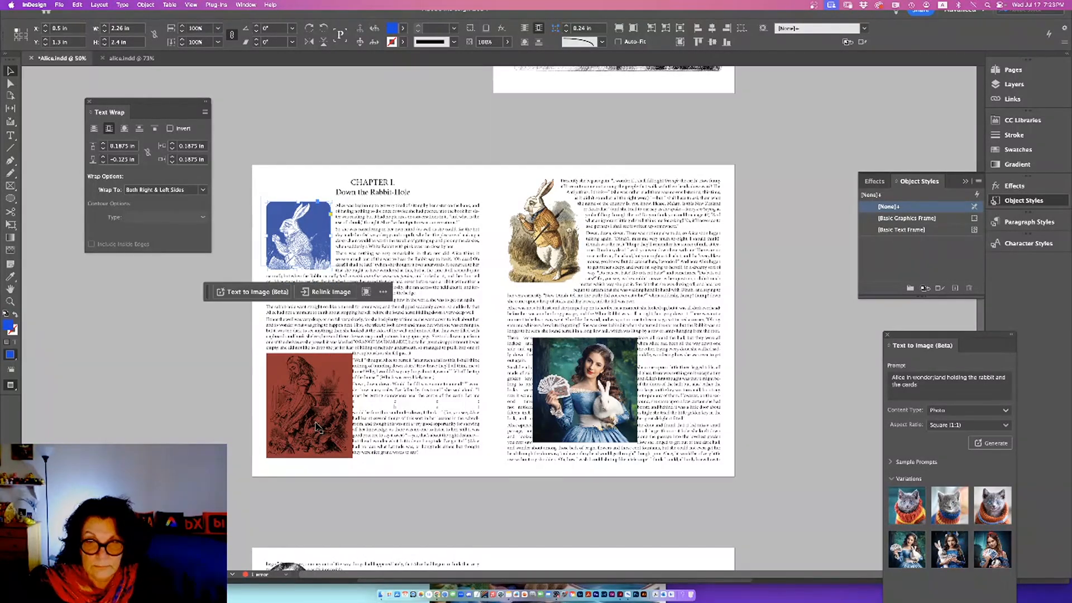
left_click(407, 411)
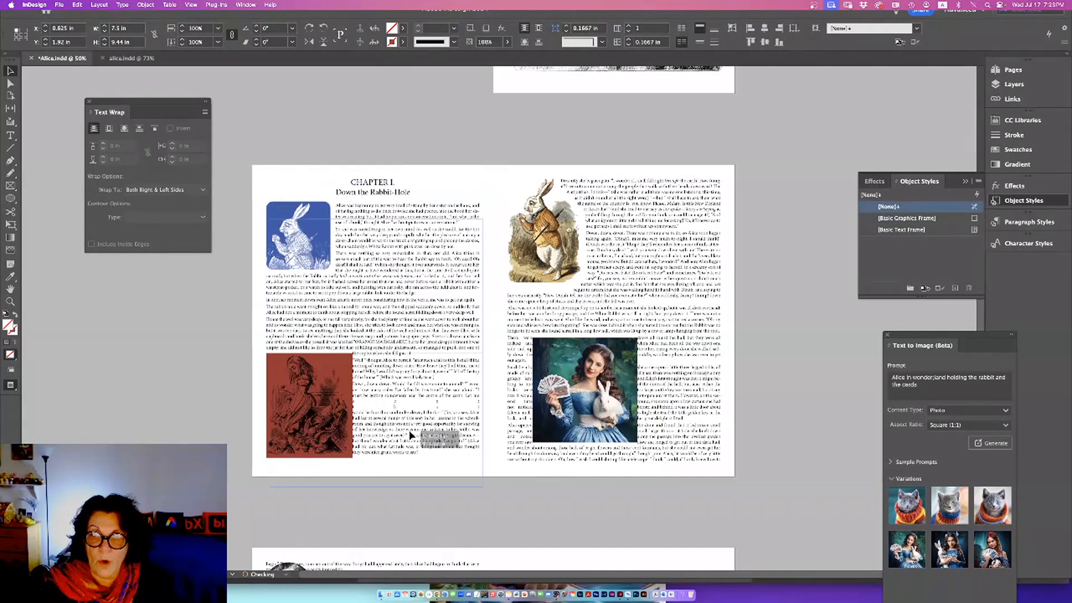
left_click_drag(409, 430, 410, 450)
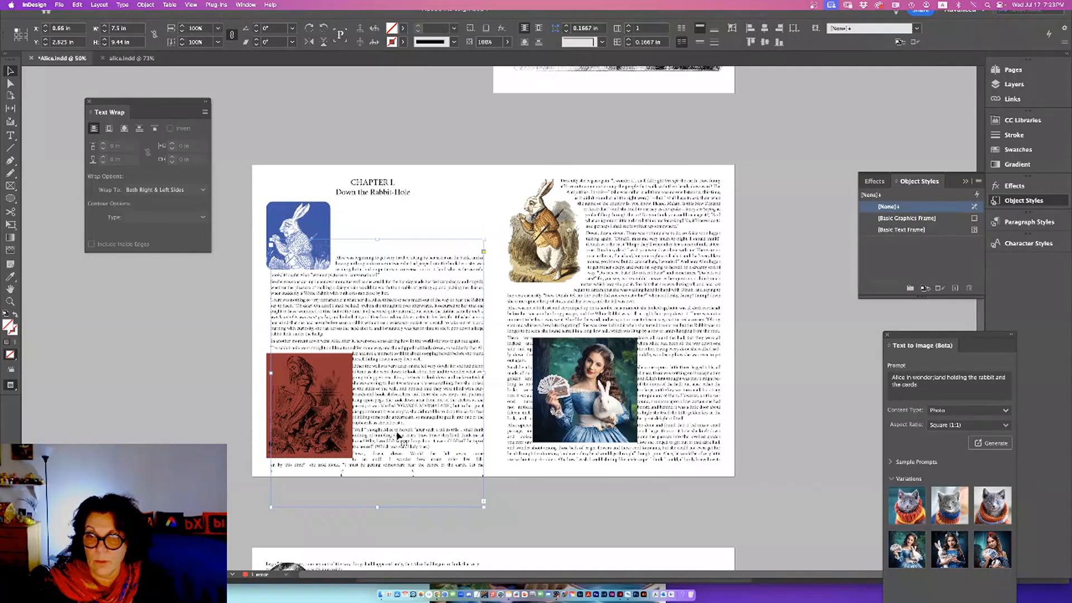
key("super+z")
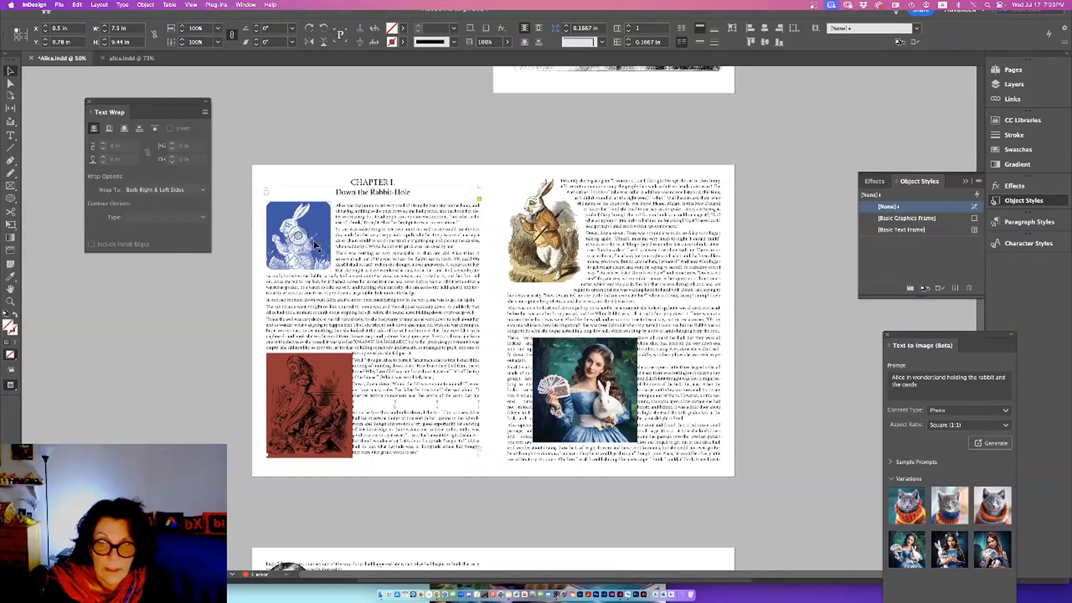
Group the Chapter I body text frame with the blue rabbit and red Alice images.
left_click(314, 246, "shift")
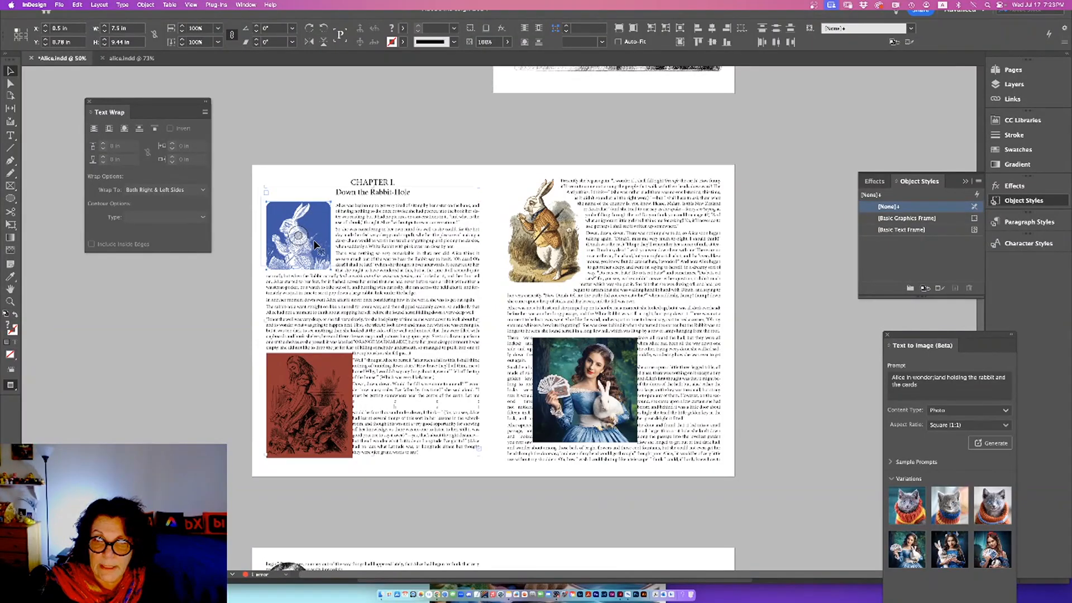
left_click(333, 369, "shift")
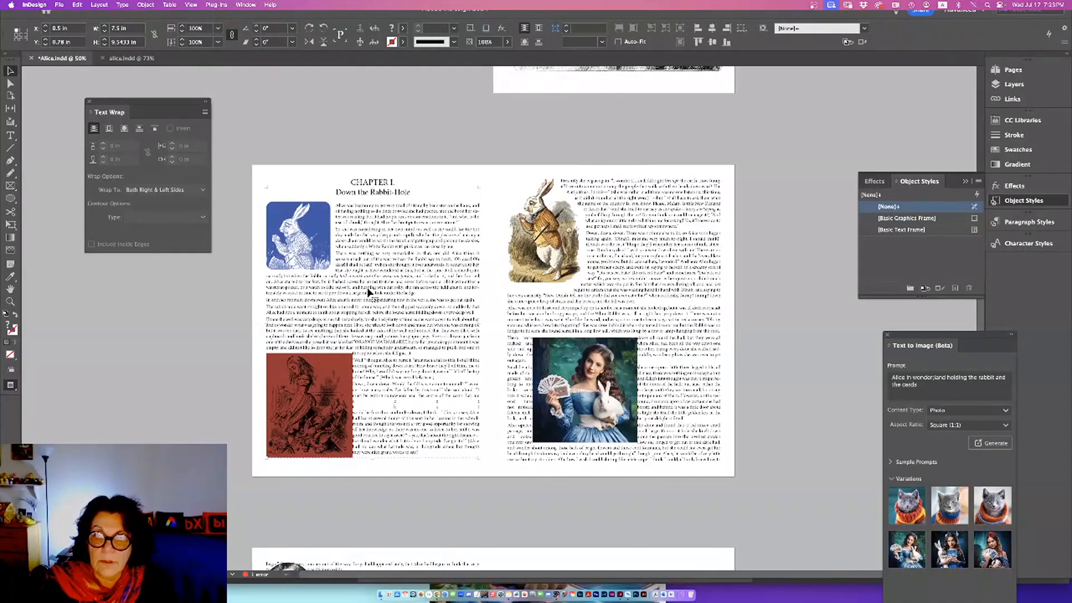
key("super+g")
Try moving the grouped text and images down the Chapter I page, and undo the move.
left_click_drag(371, 299, 377, 337)
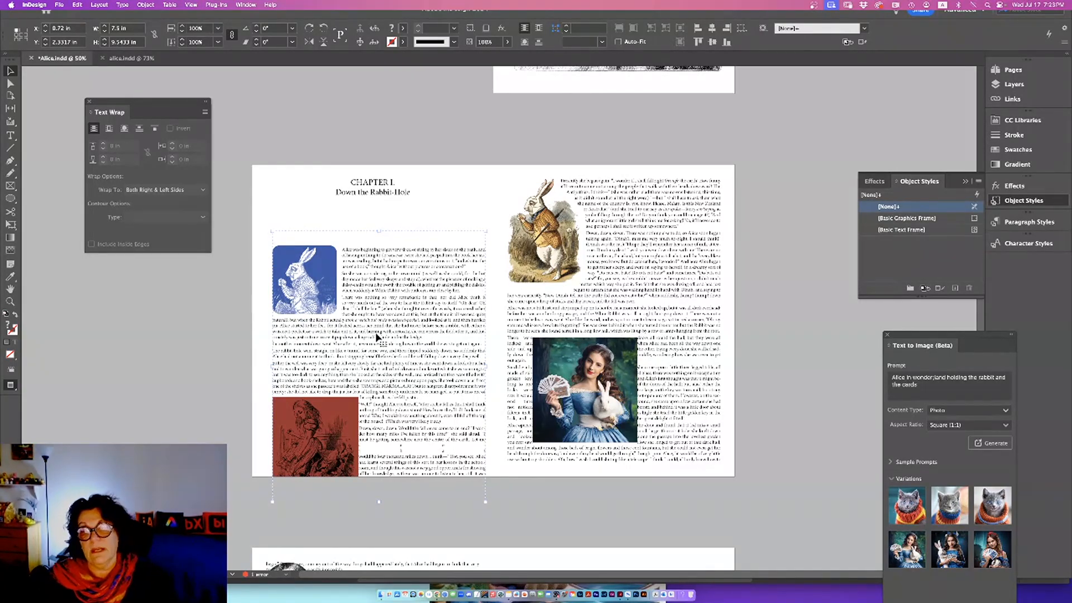
key("super+z")
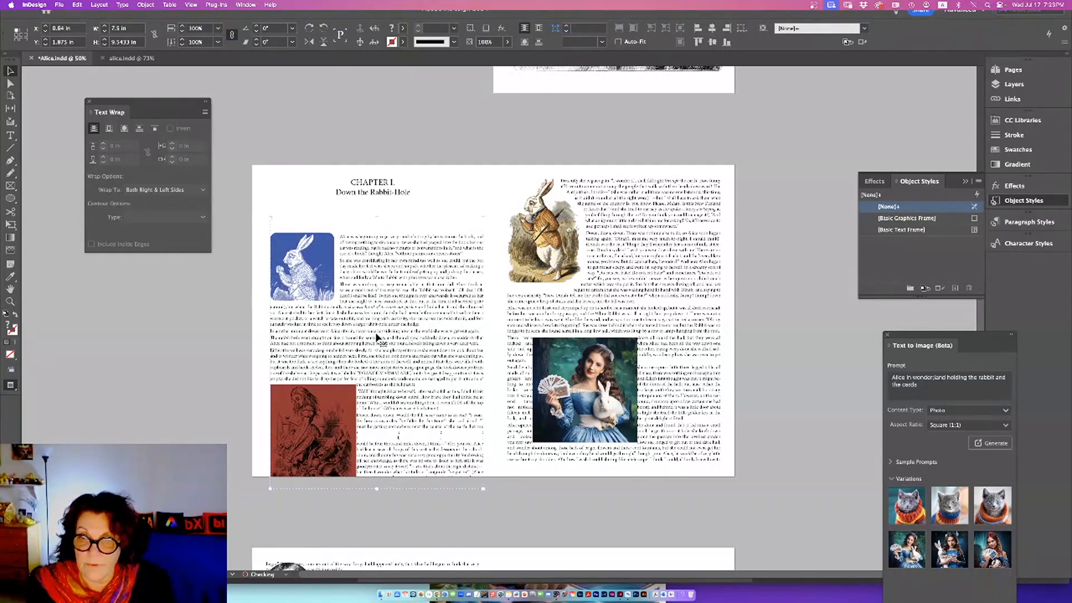
key("super+z")
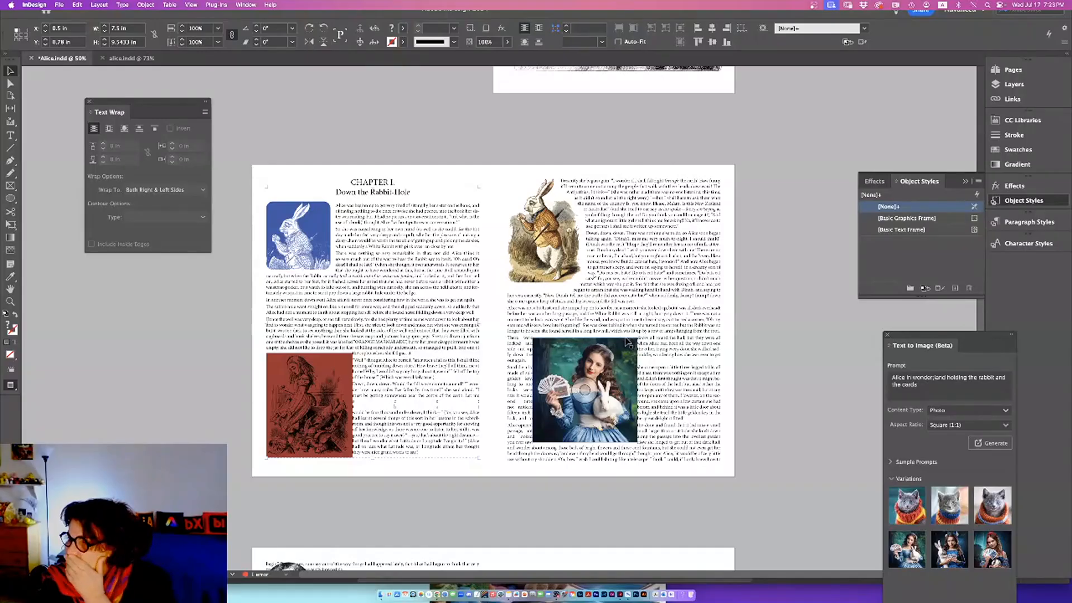
Select the generated Alice image and undock Object Styles so it floats above the Chapter I spread.
left_click(609, 364)
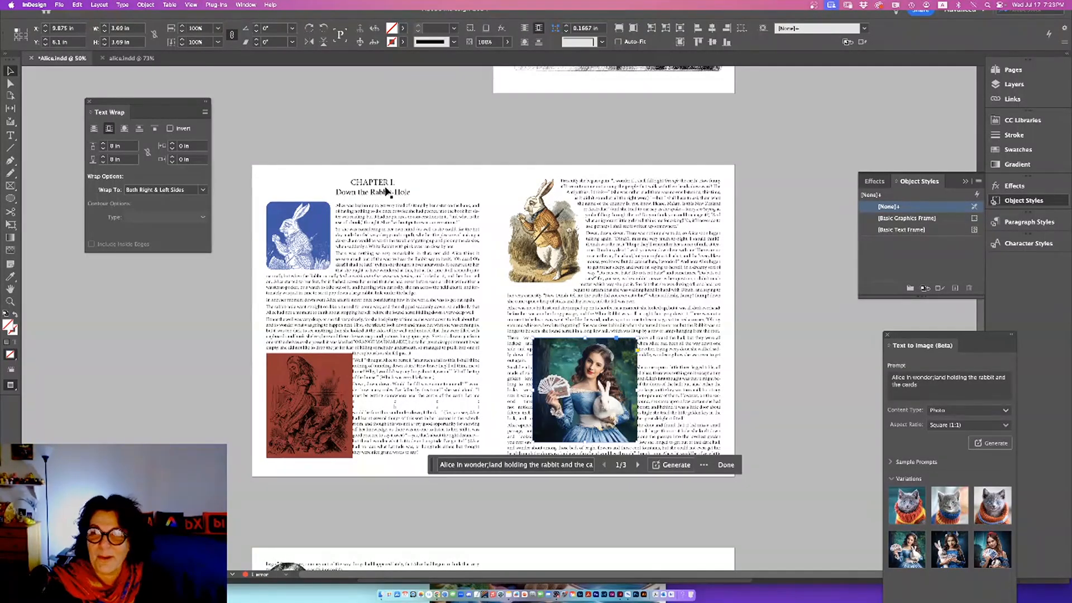
left_click(244, 5)
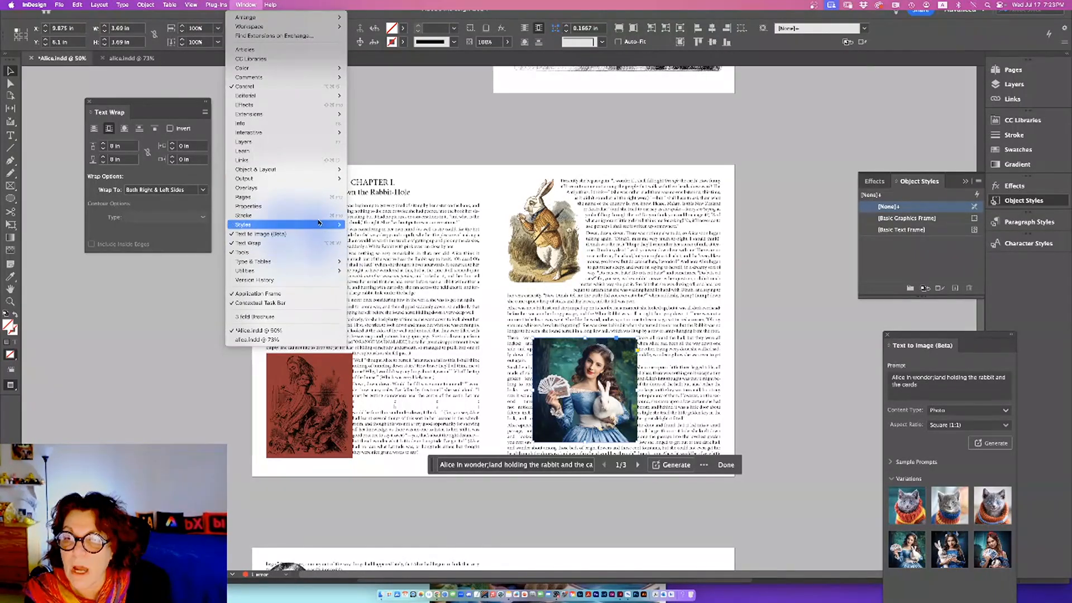
mouse_move(320, 226)
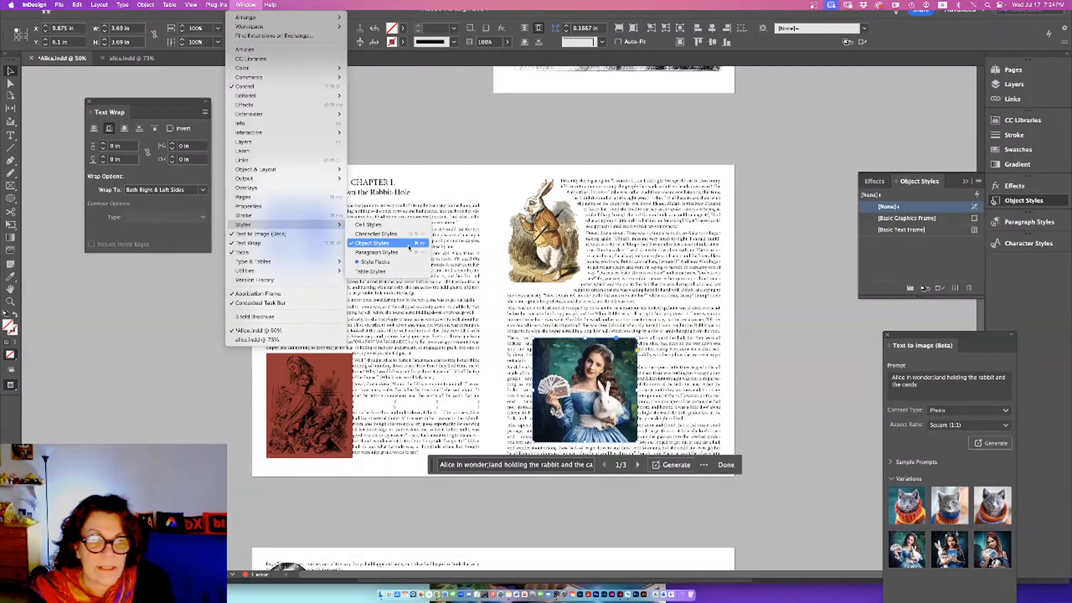
left_click_drag(910, 182, 650, 114)
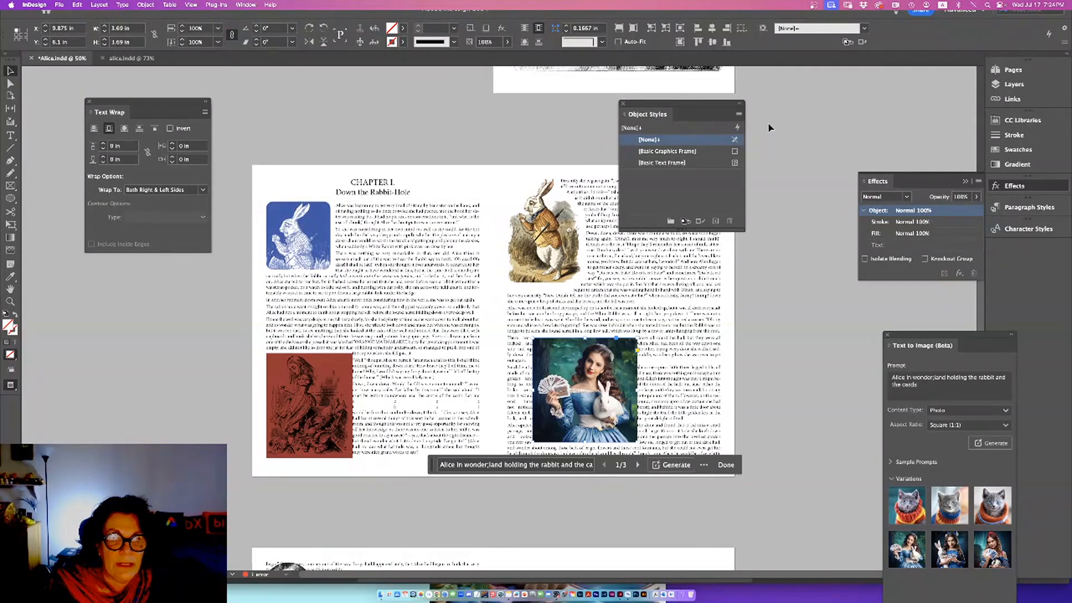
Start a new object style based on the selected Alice image, with Preview turned on.
left_click(739, 114)
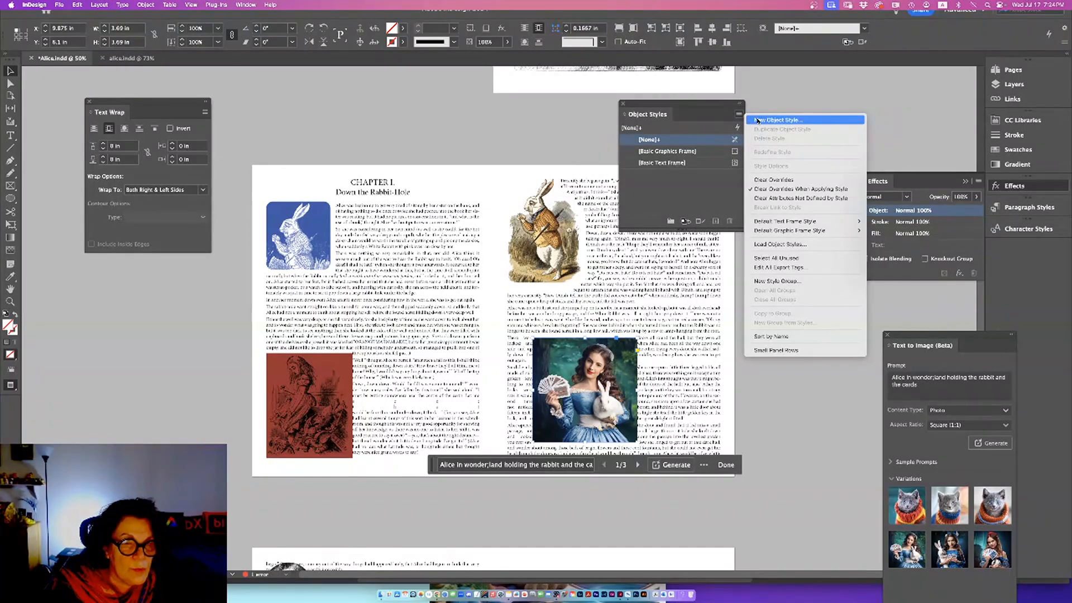
mouse_move(781, 221)
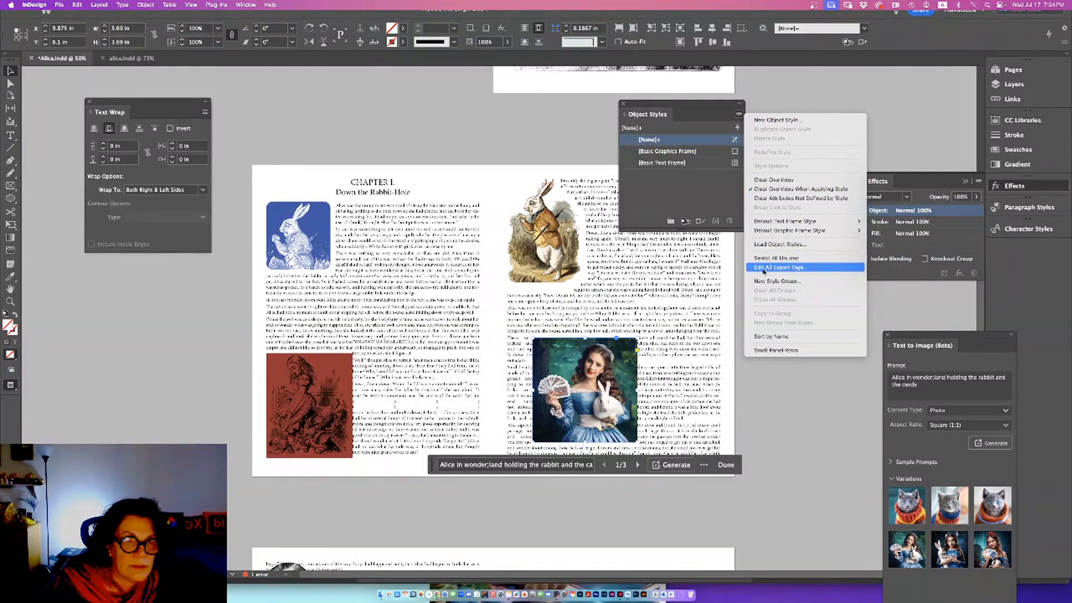
left_click(740, 115)
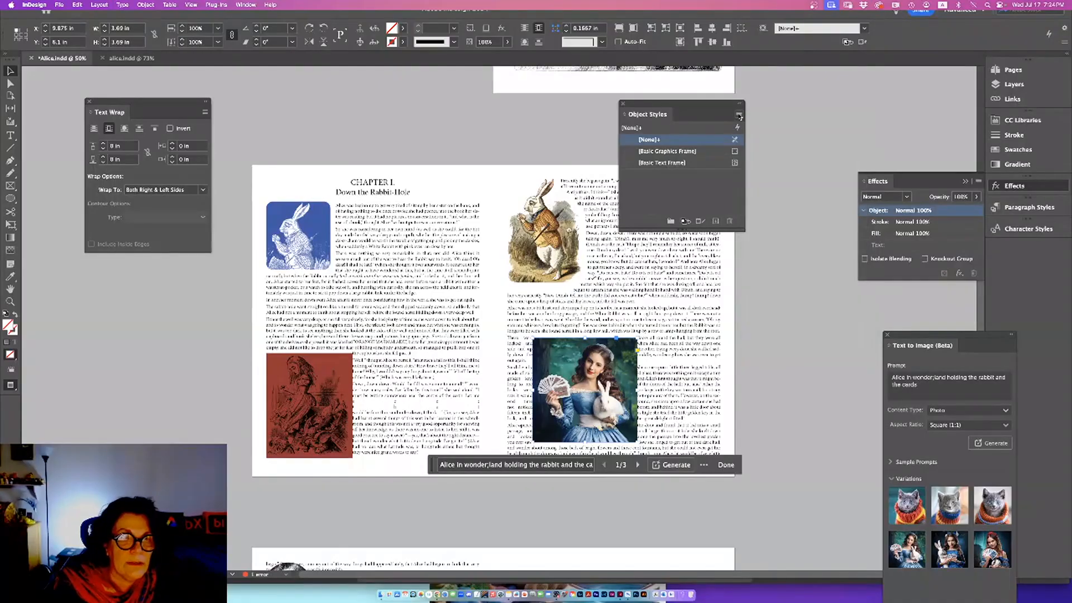
left_click(739, 117)
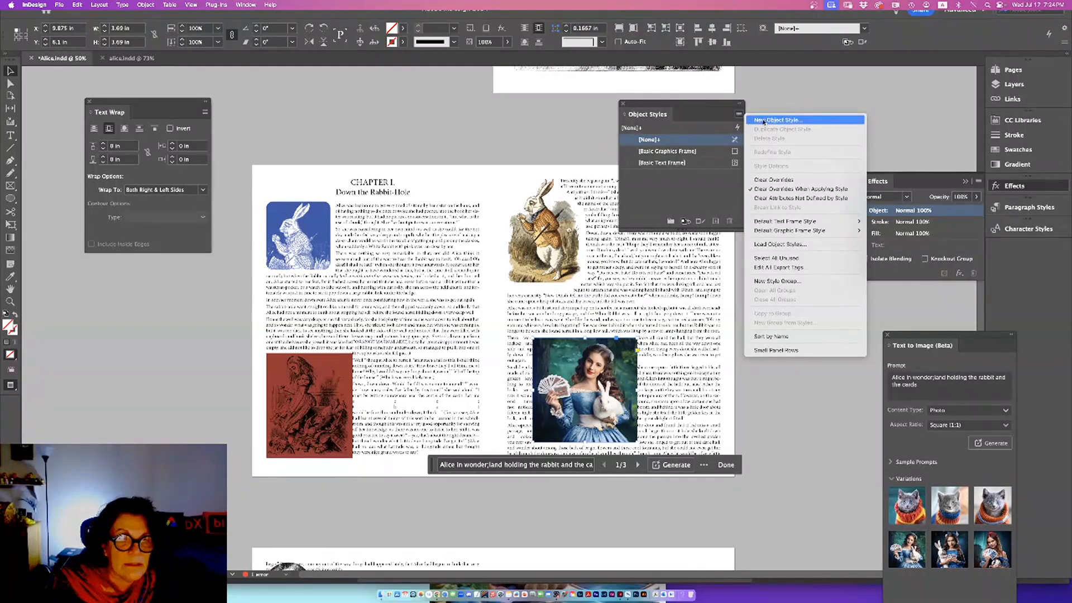
left_click(764, 122)
left_click_drag(596, 116, 926, 114)
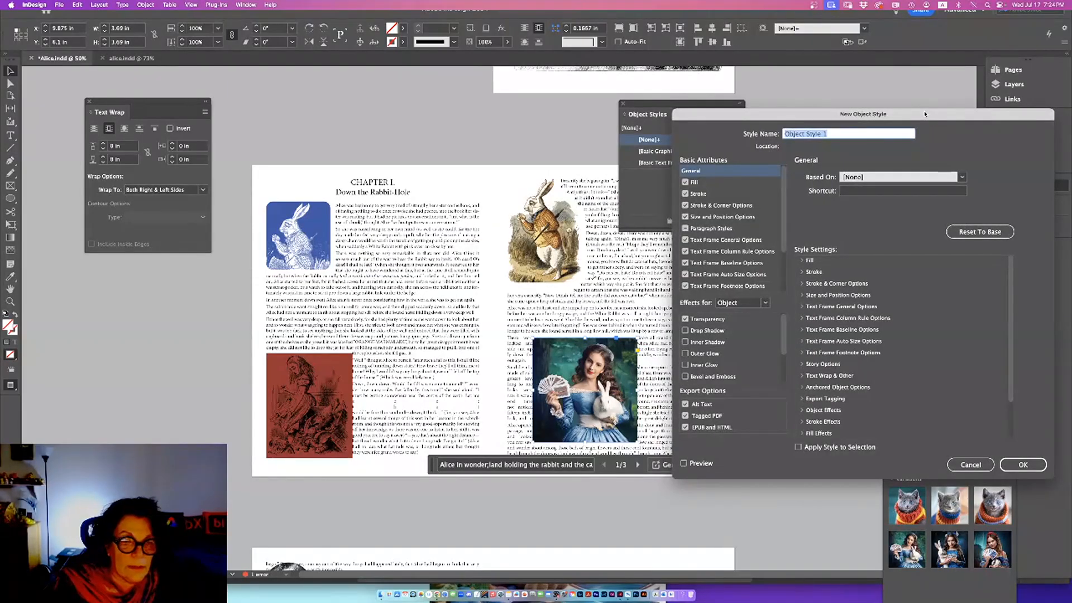
left_click(684, 463)
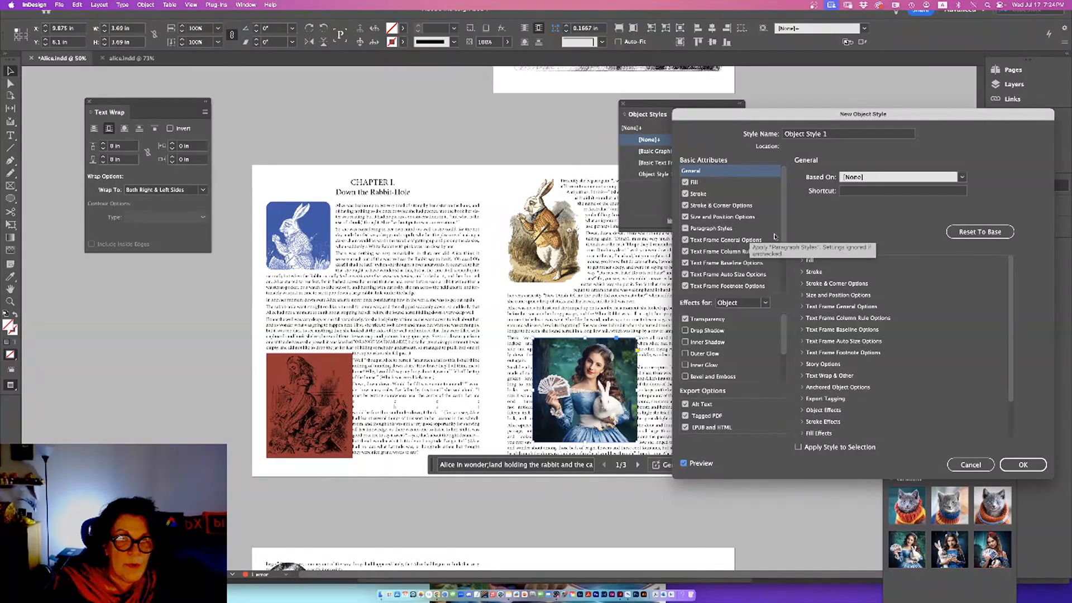
Examine the content fitting choices in the new object style's Frame Fitting Options.
scroll(785, 241, "down", 1)
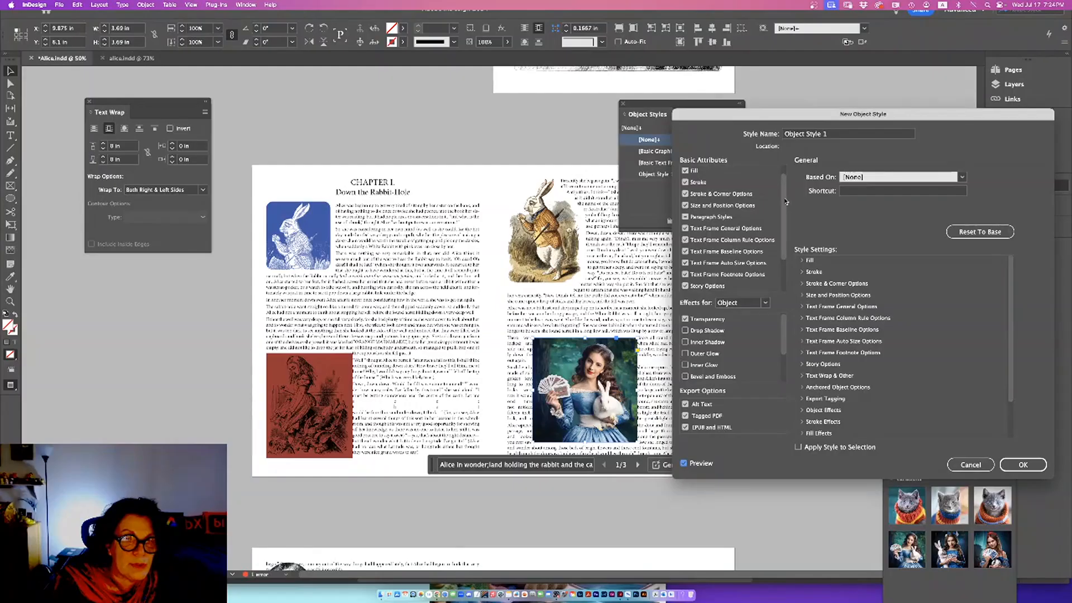
left_click_drag(785, 202, 788, 242)
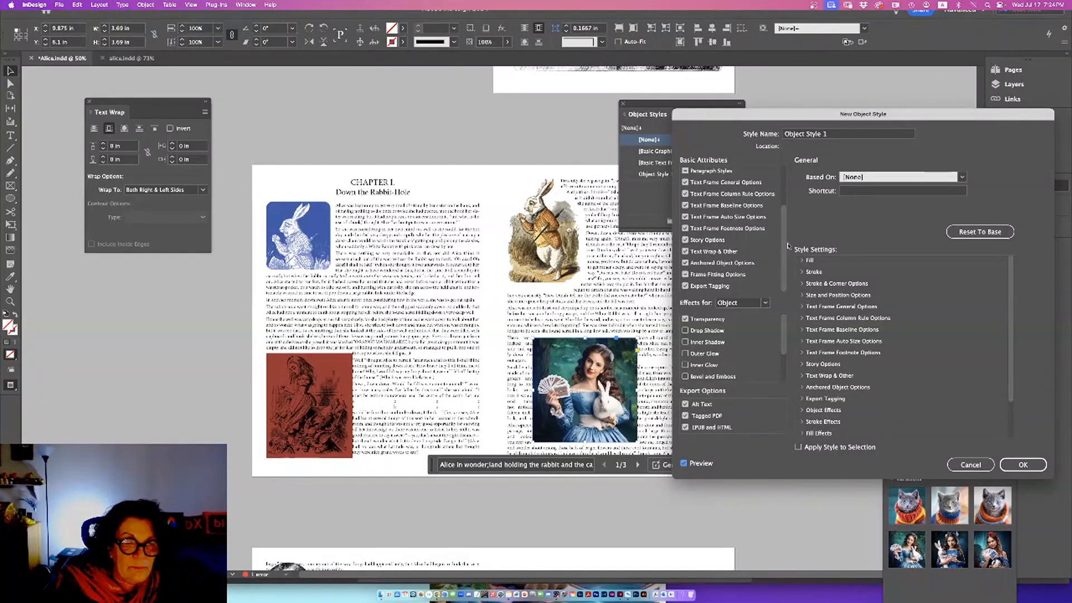
left_click(721, 274)
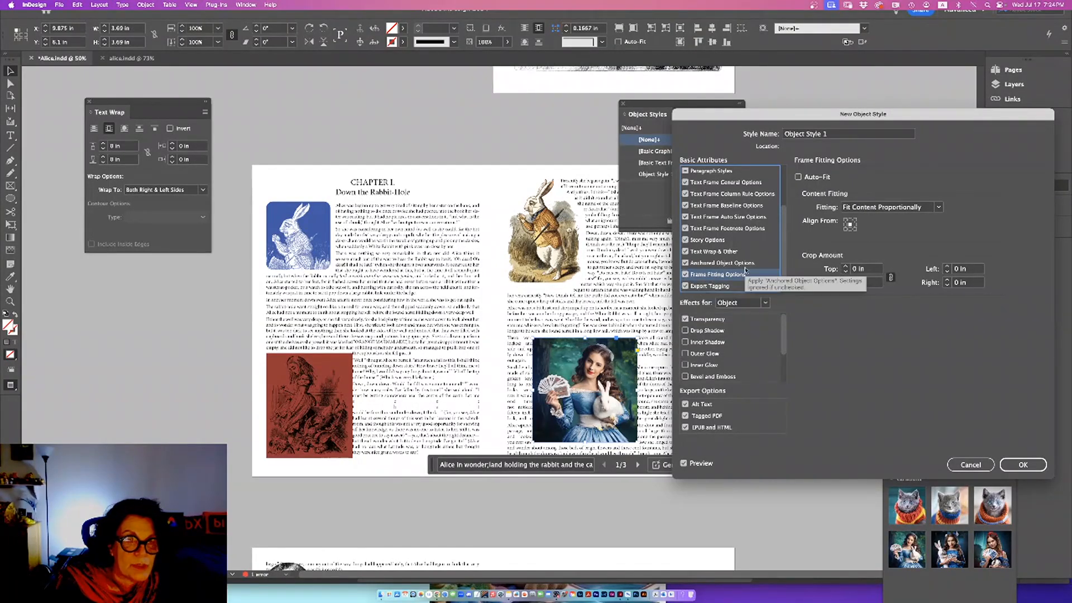
left_click(939, 208)
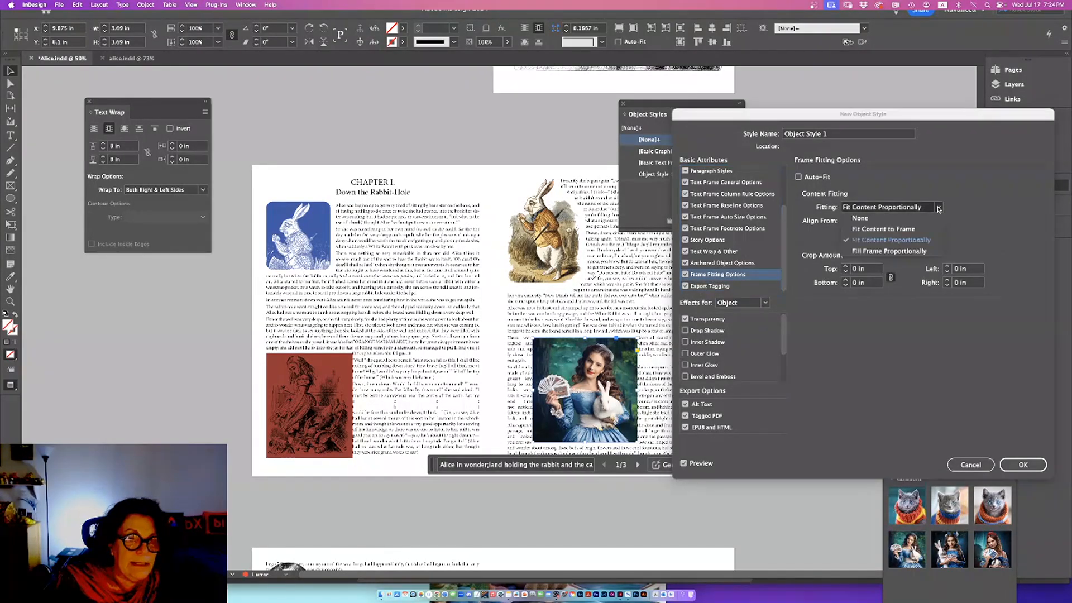
left_click(787, 218)
Try Object Shape wrap with Invert and Apply to Parent Page Only in the new style, and return to bounding box wrap.
scroll(773, 185, "up", 5)
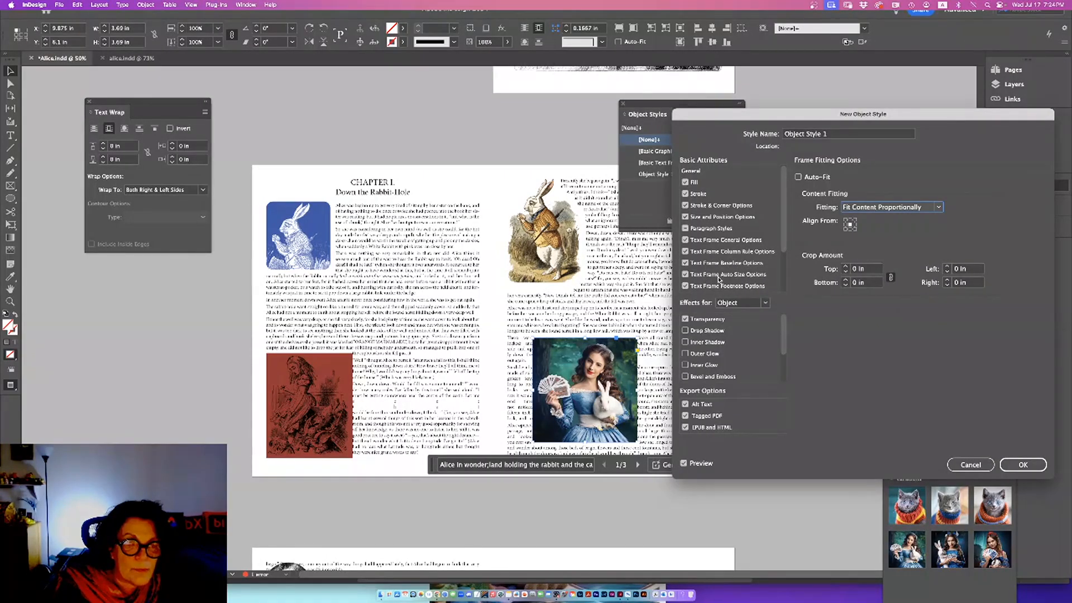
scroll(782, 252, "down", 1)
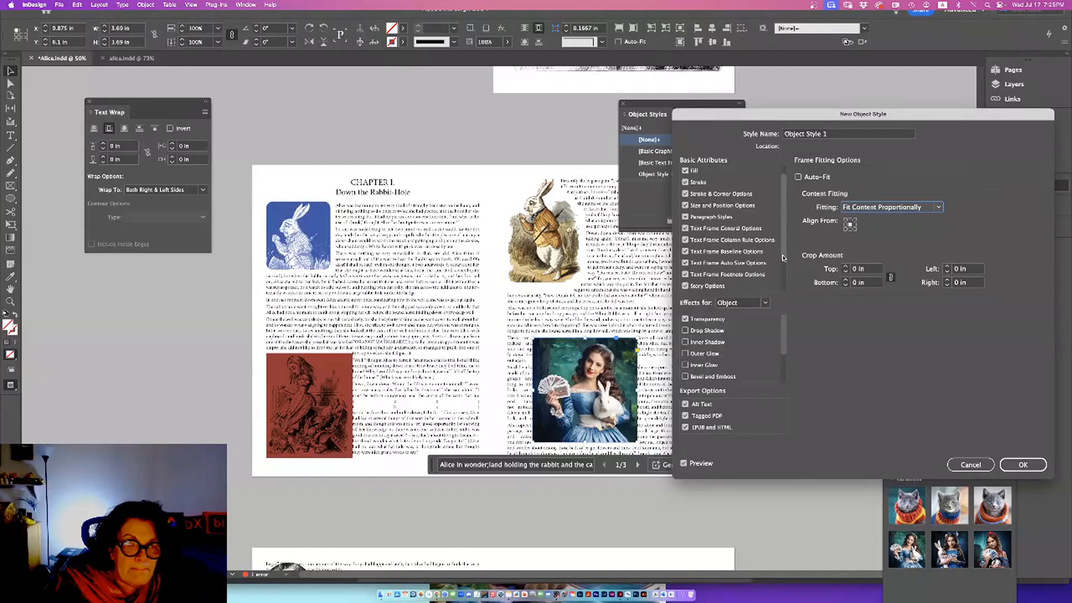
scroll(784, 261, "down", 1)
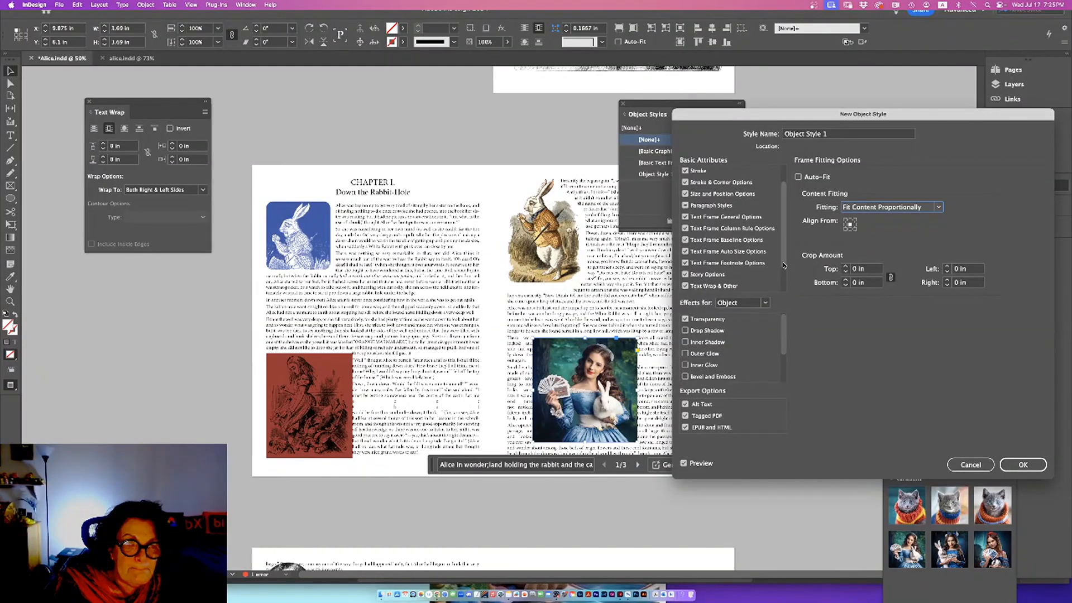
left_click(725, 286)
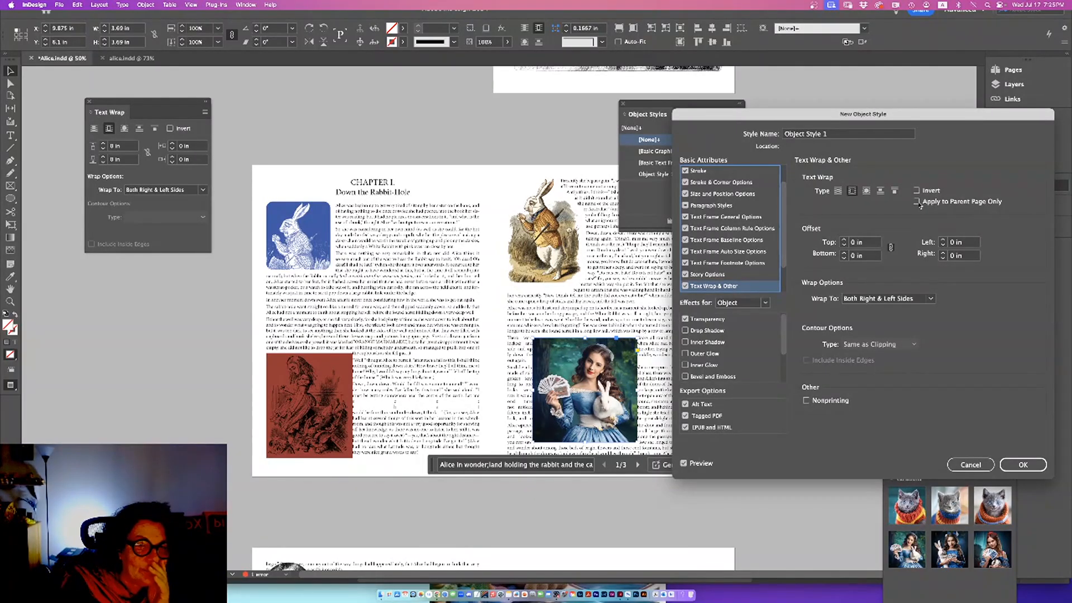
left_click(866, 192)
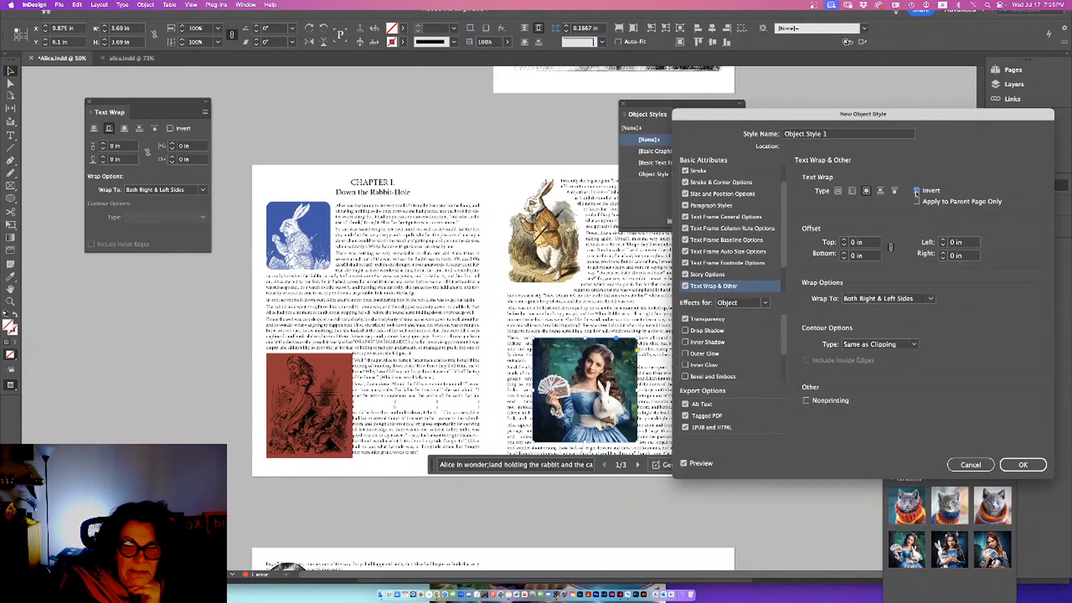
left_click(960, 466)
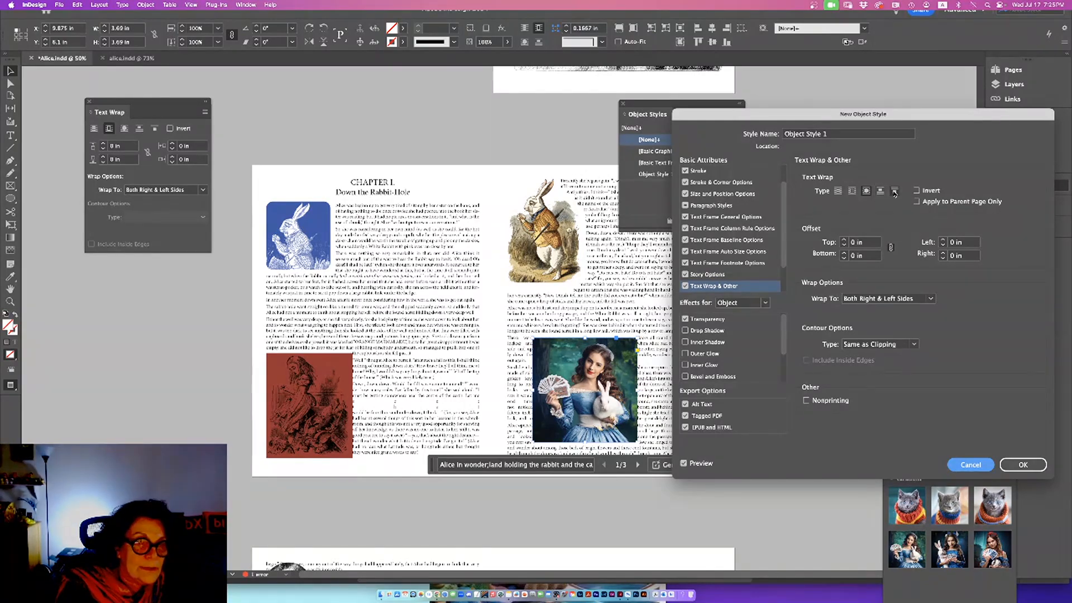
left_click(918, 193)
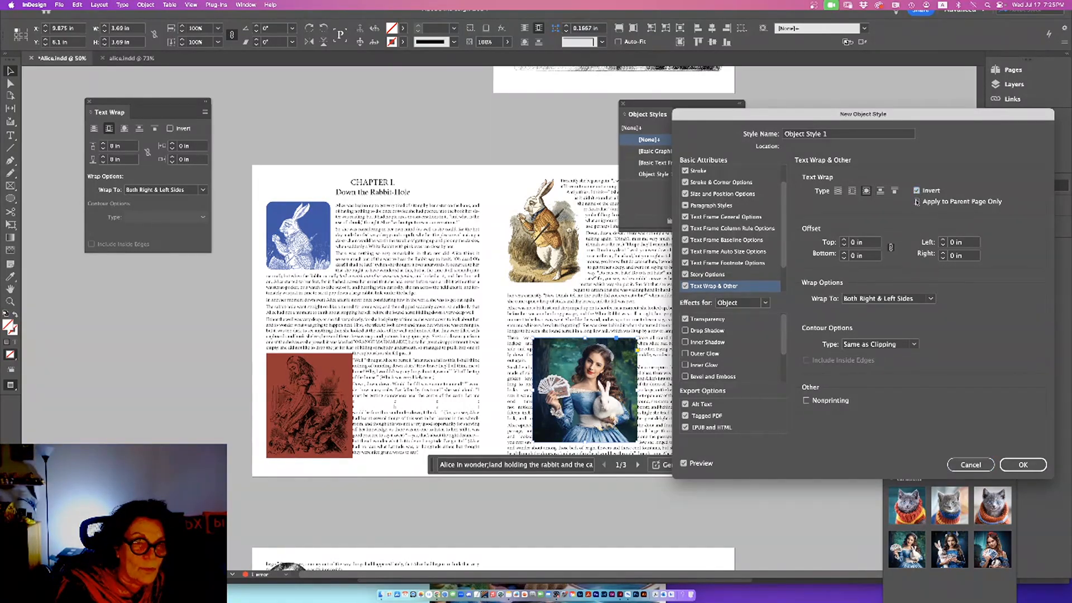
left_click(917, 201)
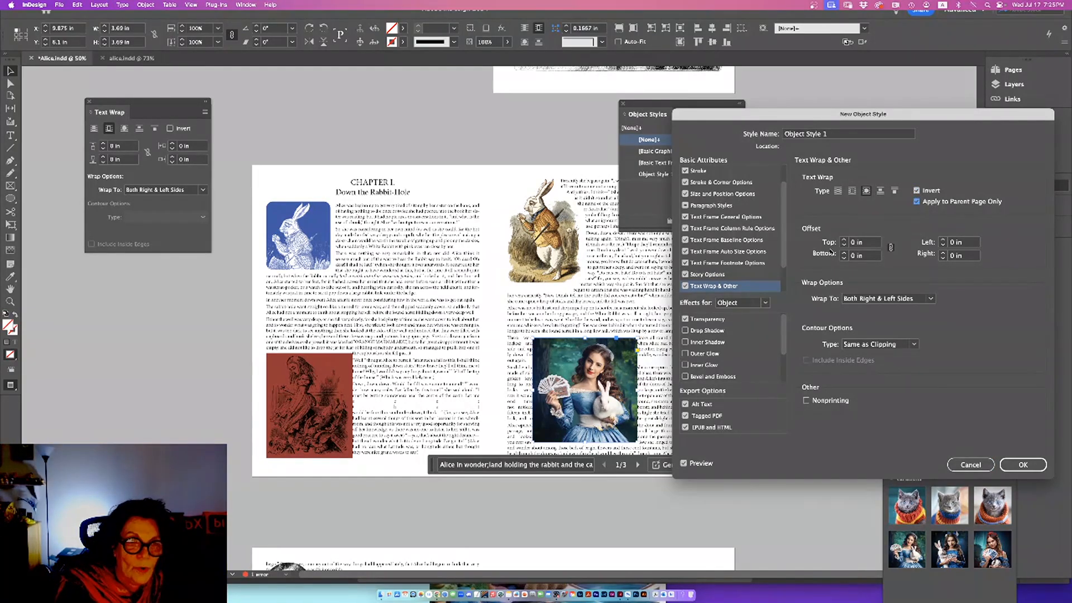
left_click(856, 191)
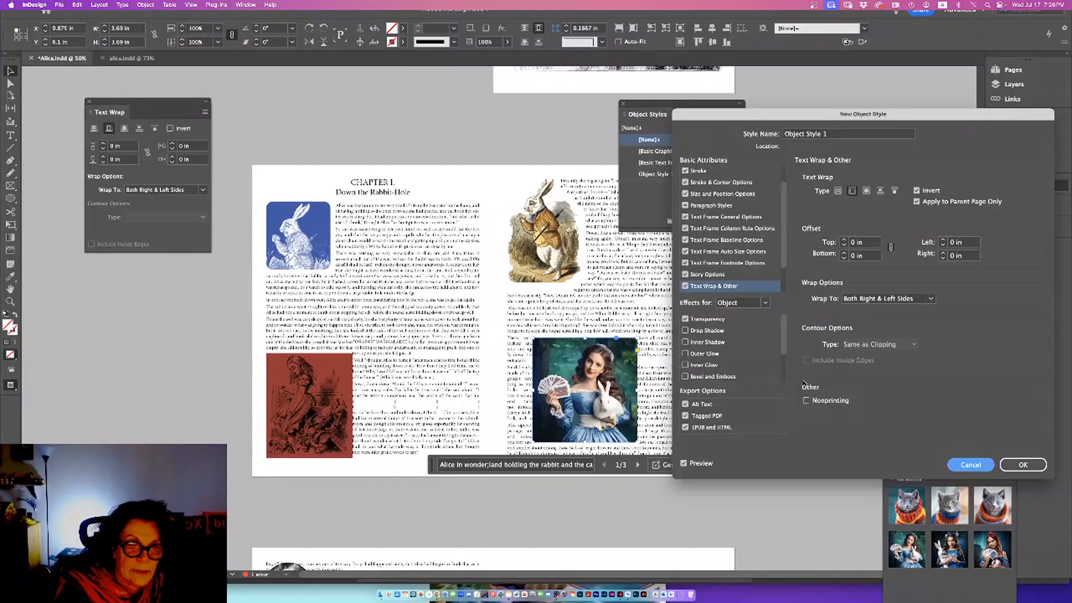
Check the new style's effects for Text, return to the Object effects, and save the object style under its default name.
left_click(743, 302)
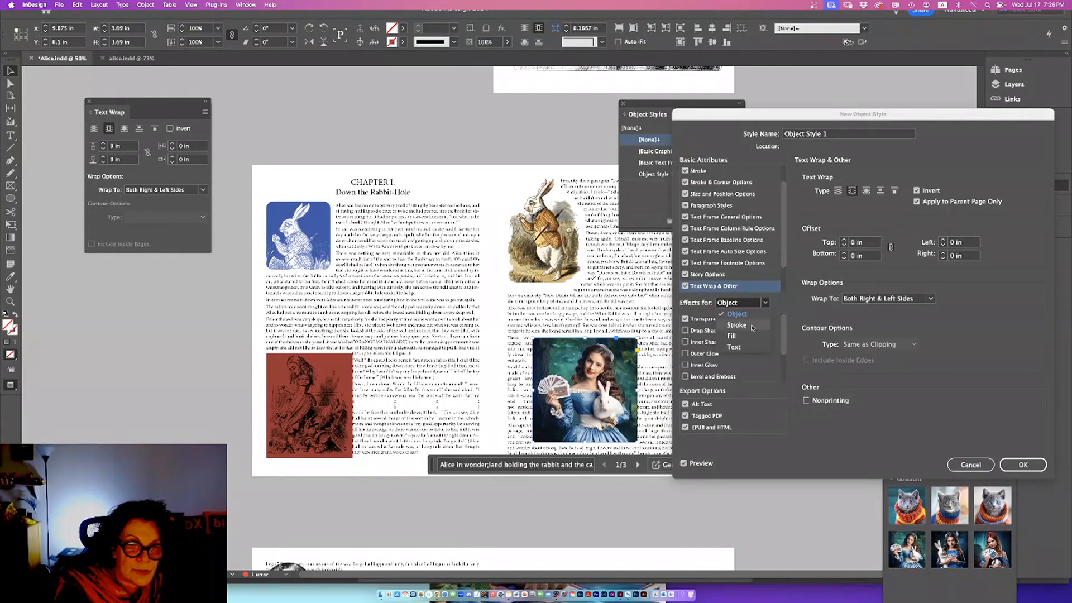
left_click(748, 347)
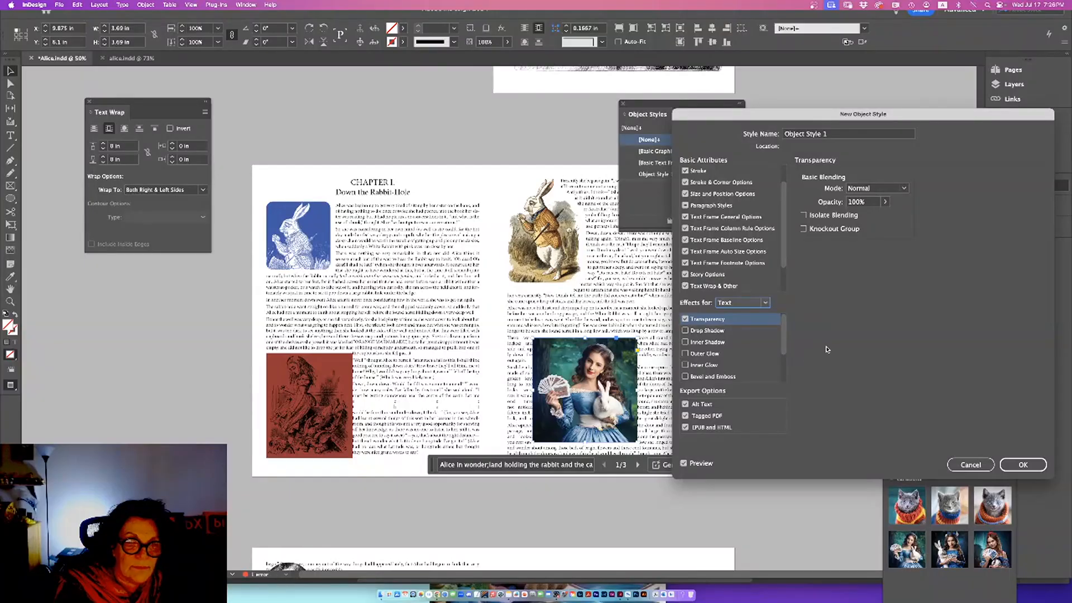
left_click(752, 302)
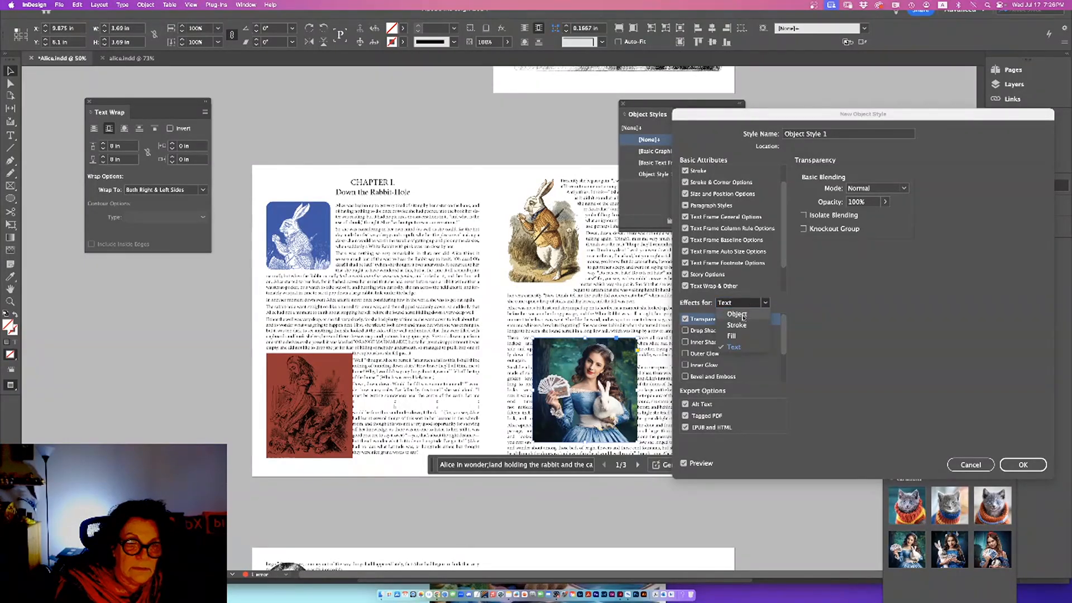
left_click(744, 317)
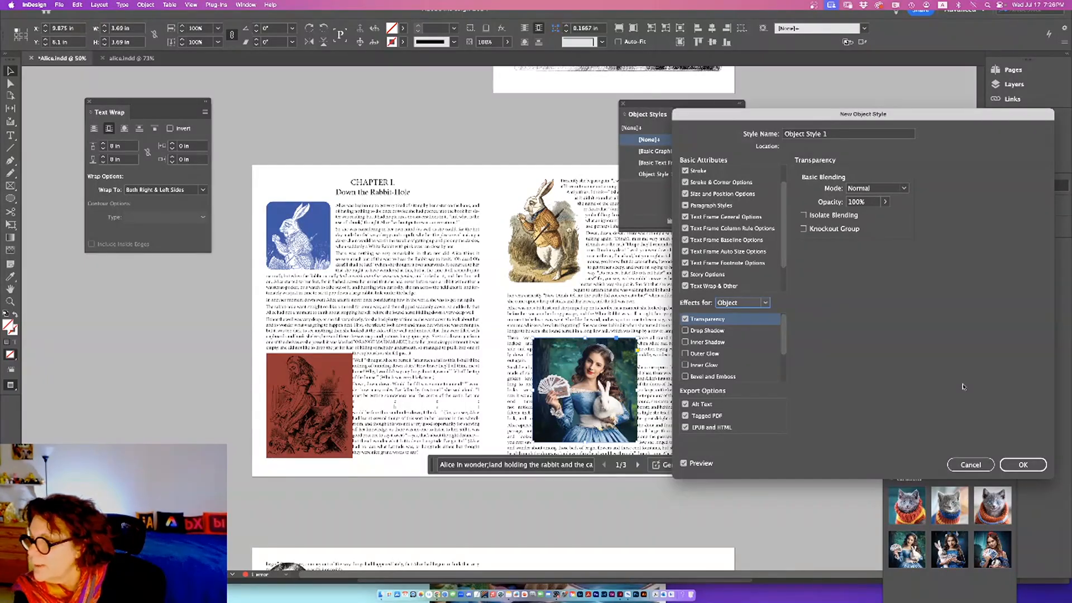
left_click(1030, 465)
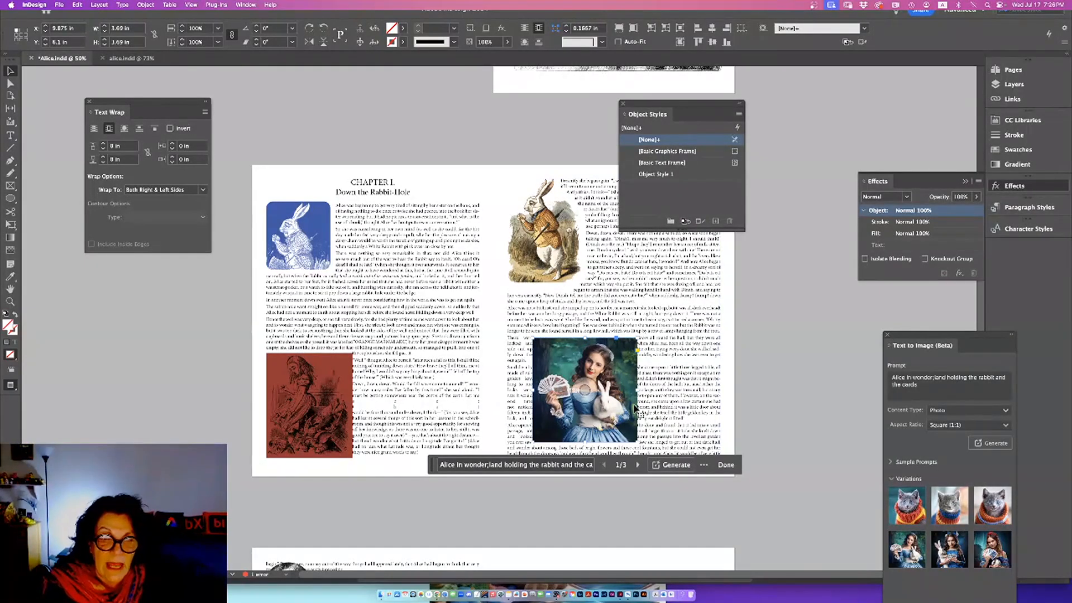
Move the generated Alice image about 1 inch left to the text's edge and check the Anchored Object options.
left_click_drag(632, 409, 600, 410)
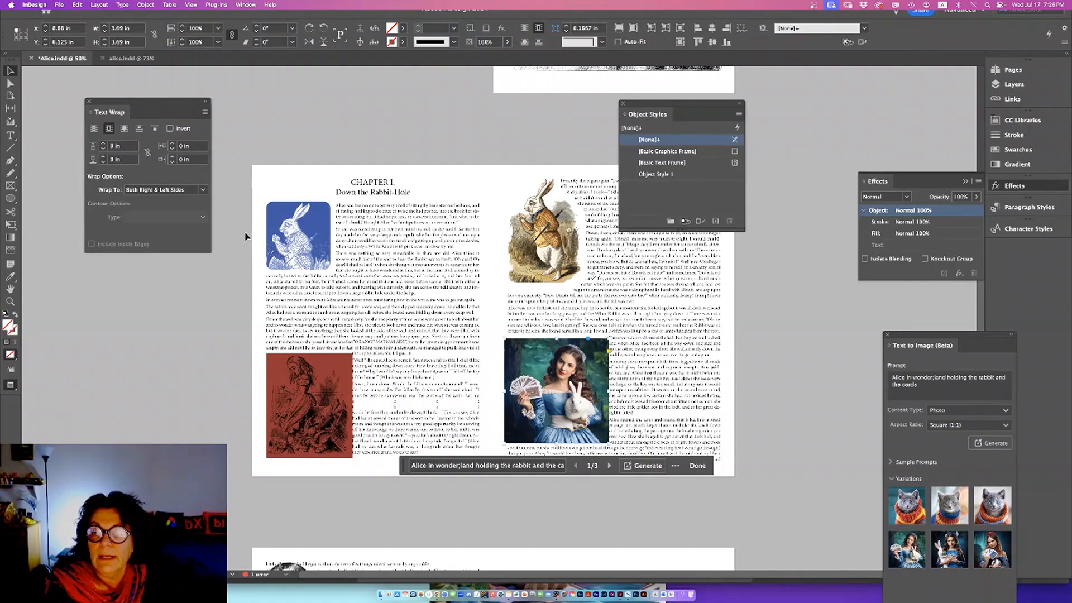
left_click(140, 6)
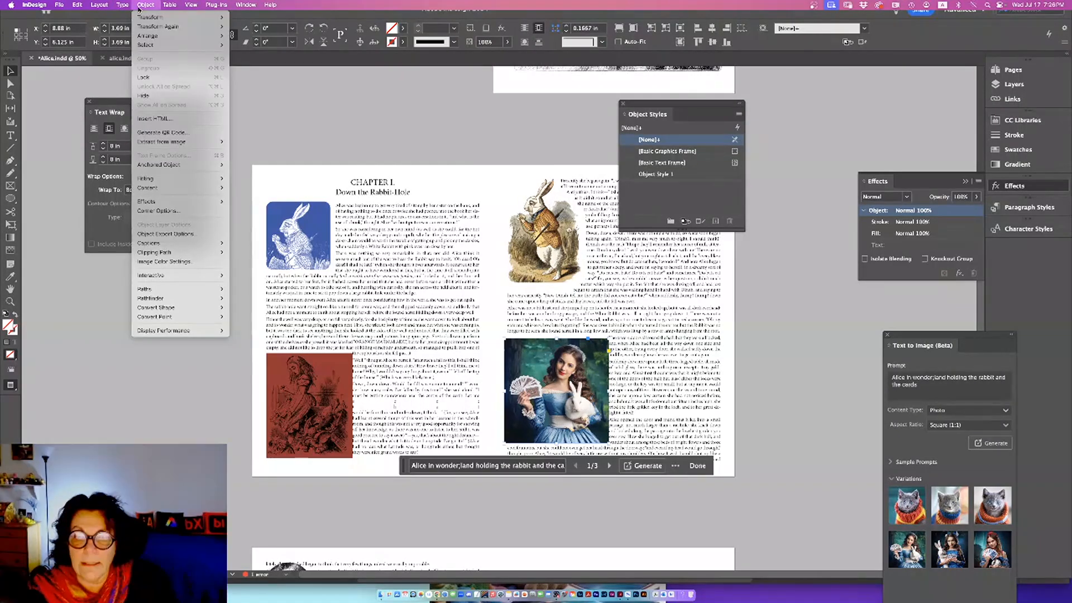
mouse_move(194, 169)
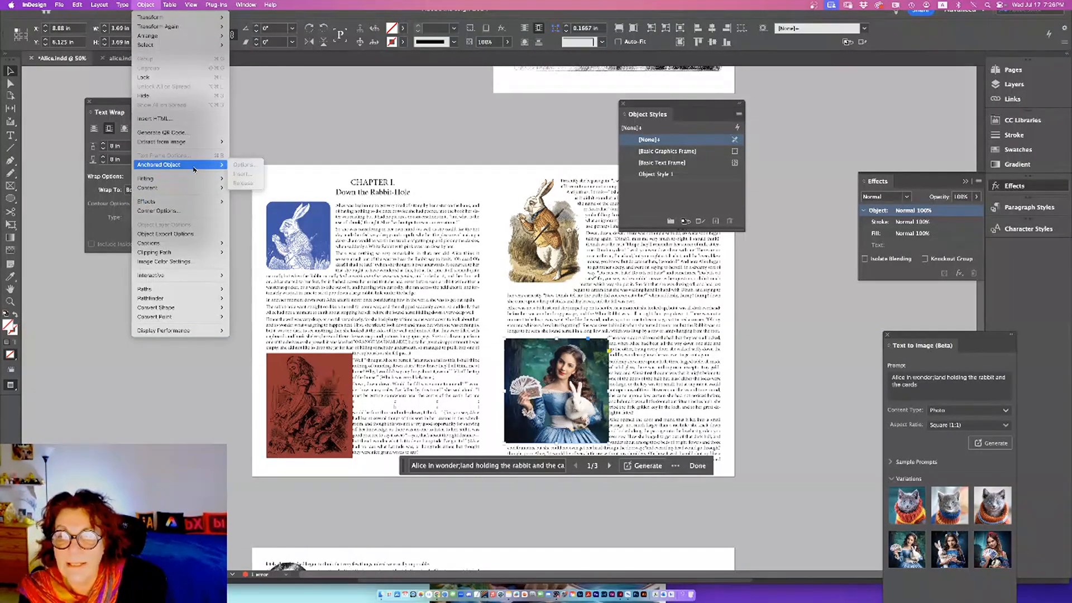
left_click(572, 368)
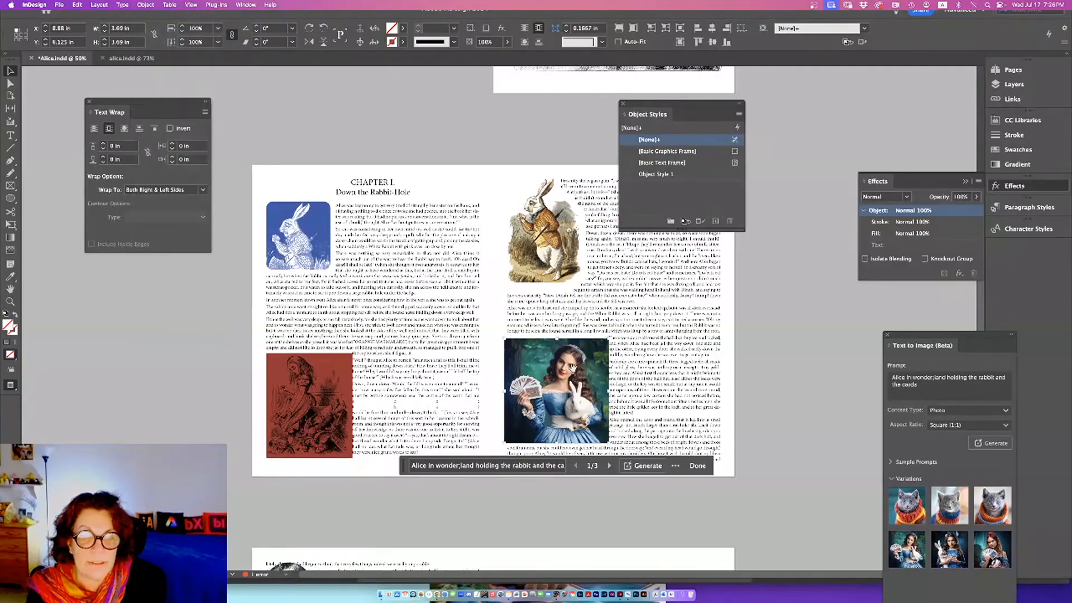
Delete the generated Alice picture and its empty frame from the page facing the Chapter I opening.
double_click(573, 368)
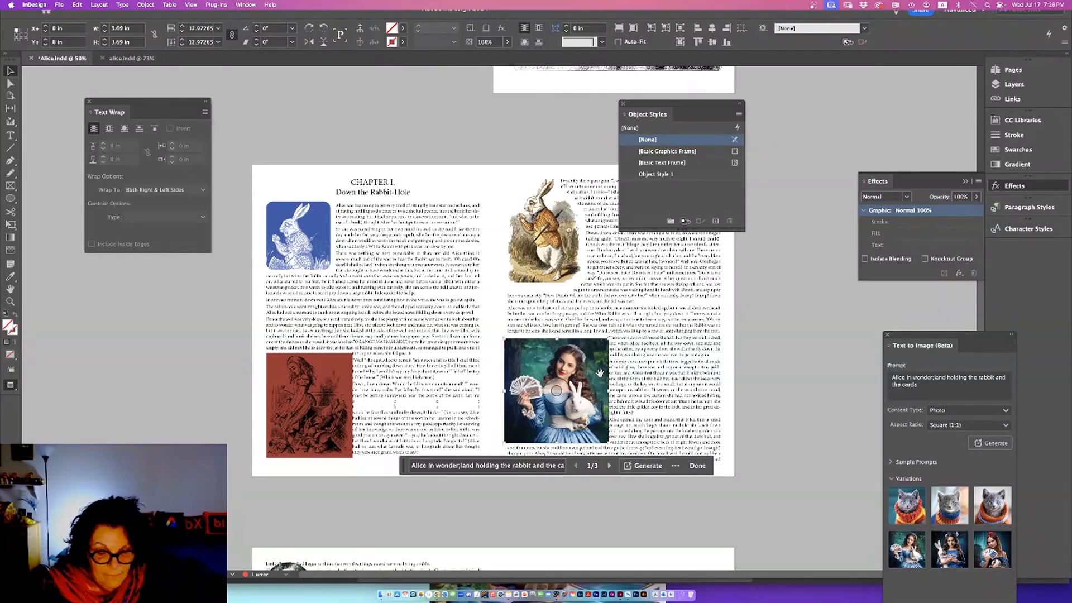
key("BackSpace")
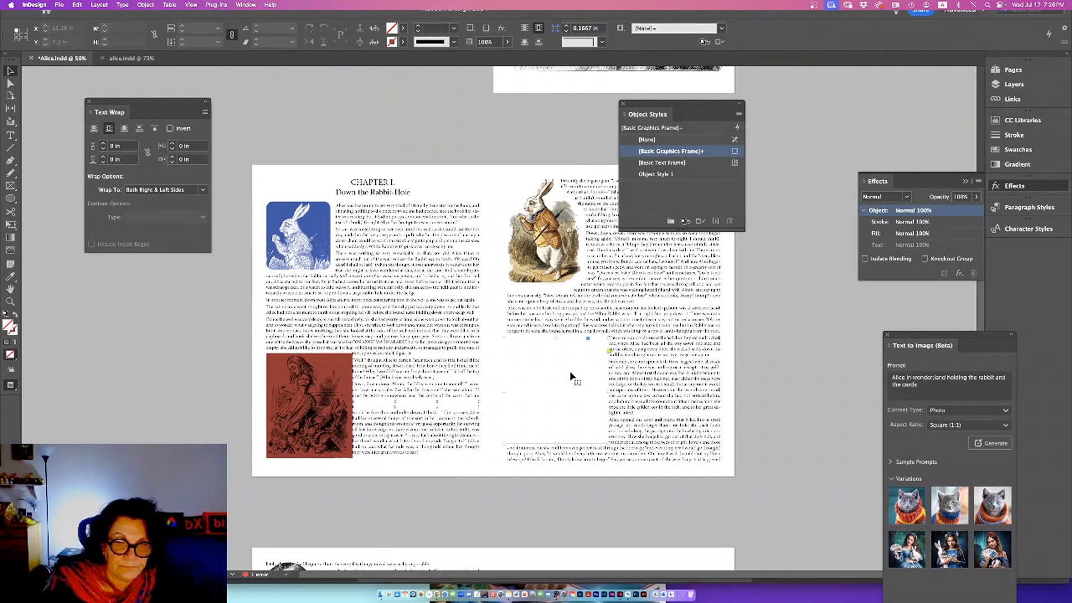
left_click(570, 373)
key("BackSpace")
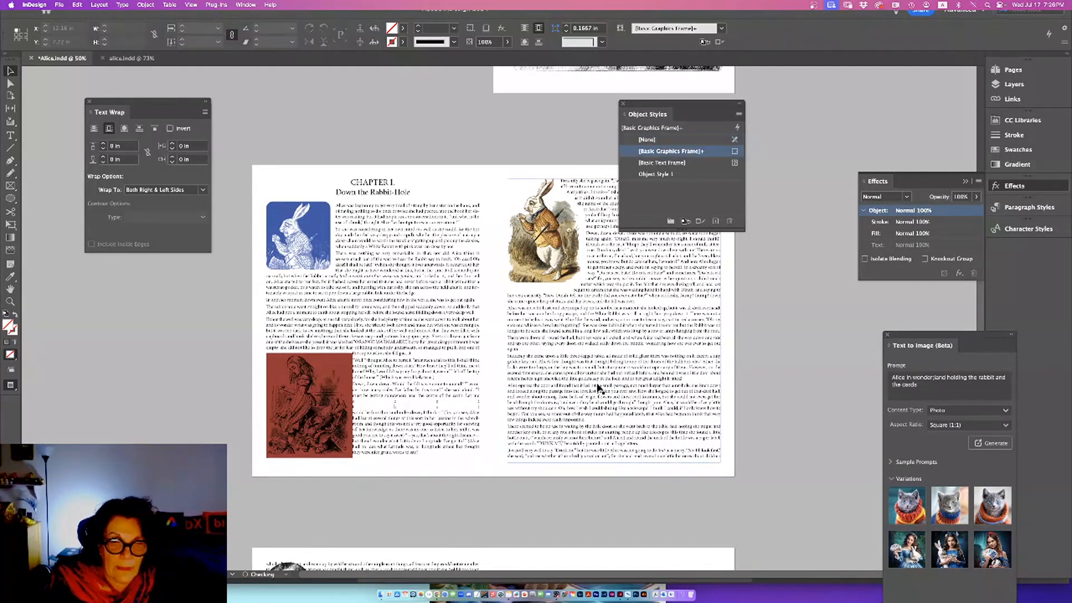
Paste the generated Alice picture inline into the text facing the Chapter I opening, and select the picture's frame.
left_click(10, 135)
left_click(520, 347)
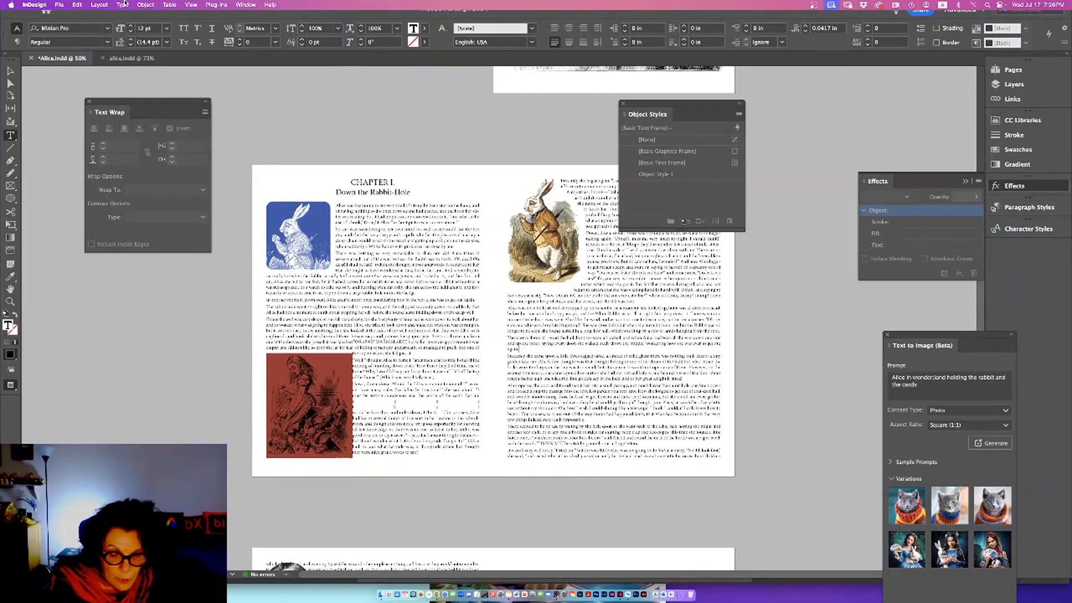
key("ctrl+v")
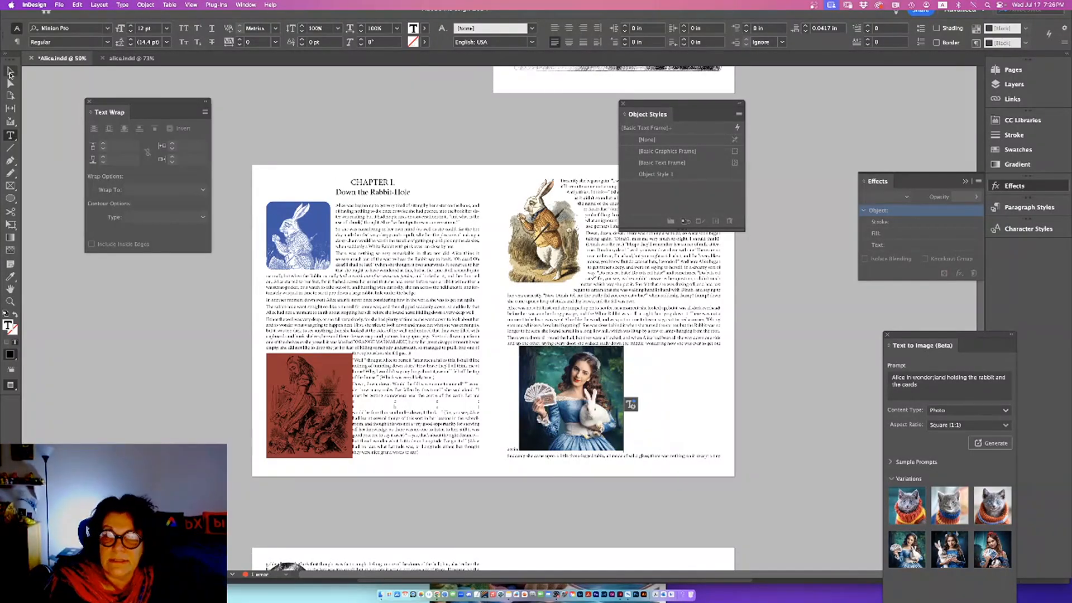
key("Escape")
left_click(566, 385)
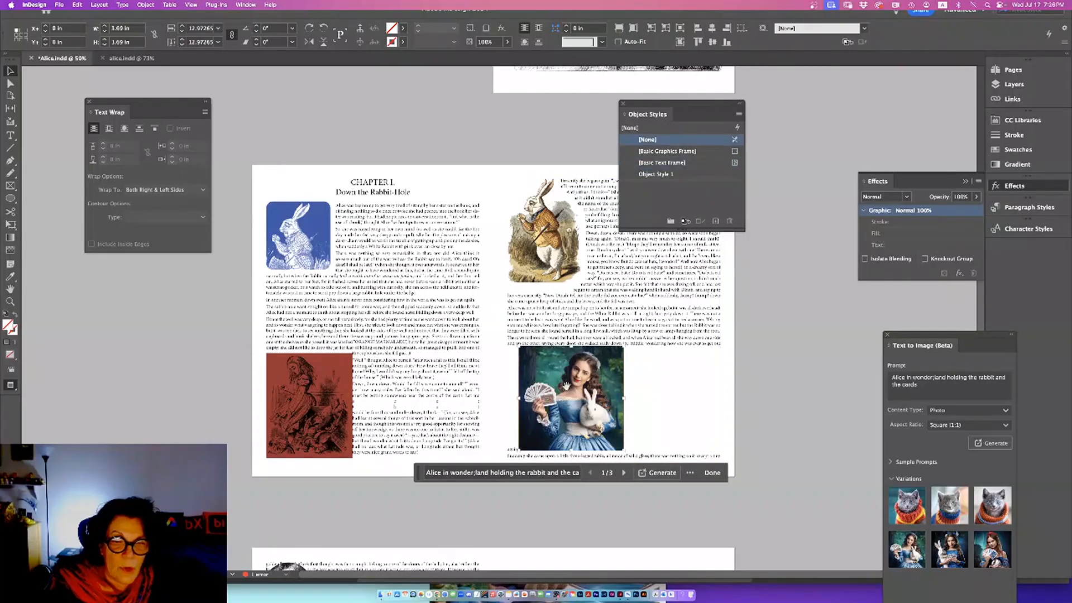
left_click(532, 382)
left_click(532, 382)
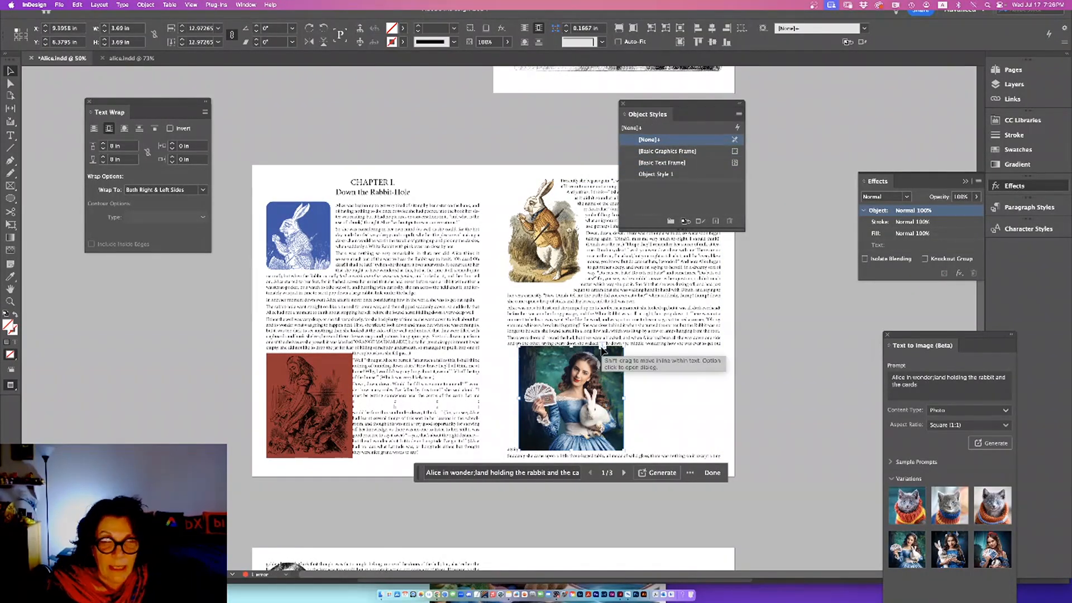
In the picture's Anchored Object options, turn on Preview and raise the inline Y Offset to 0.2 in.
left_click(146, 4)
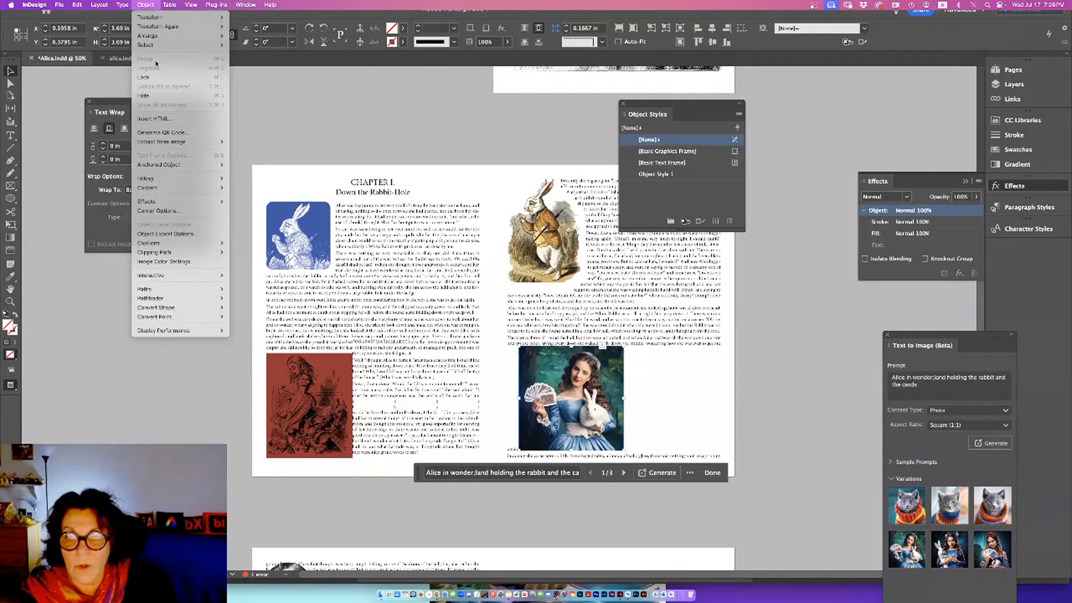
left_click(242, 166)
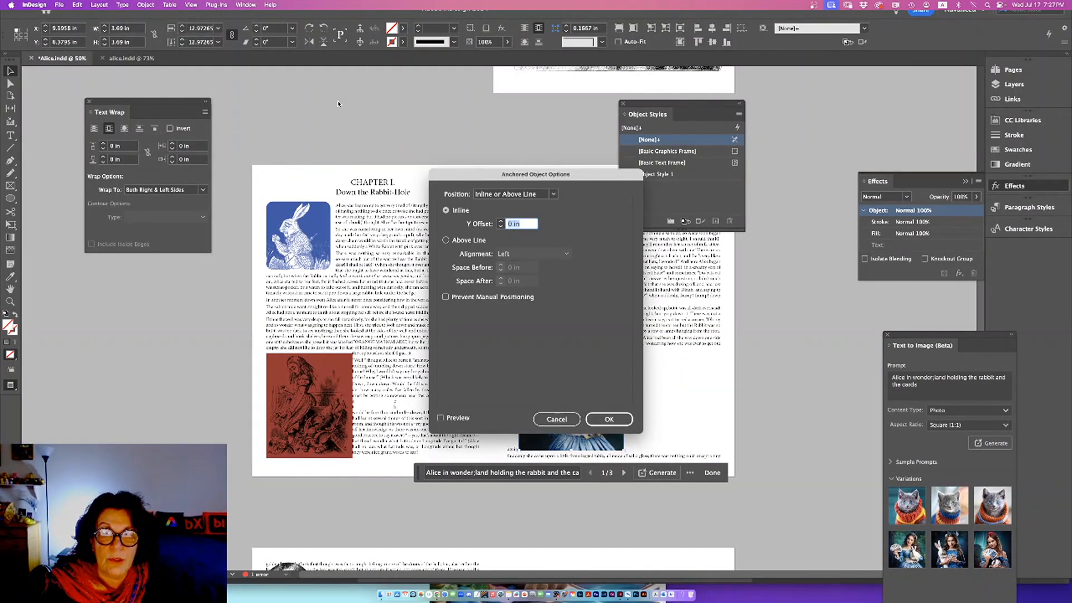
left_click_drag(464, 175, 351, 78)
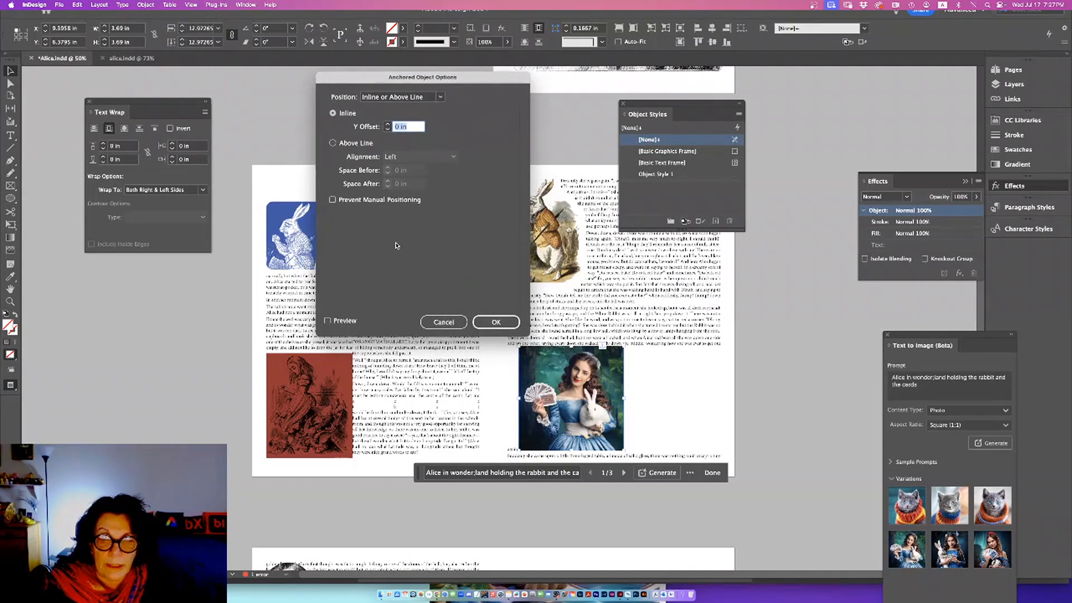
left_click(328, 321)
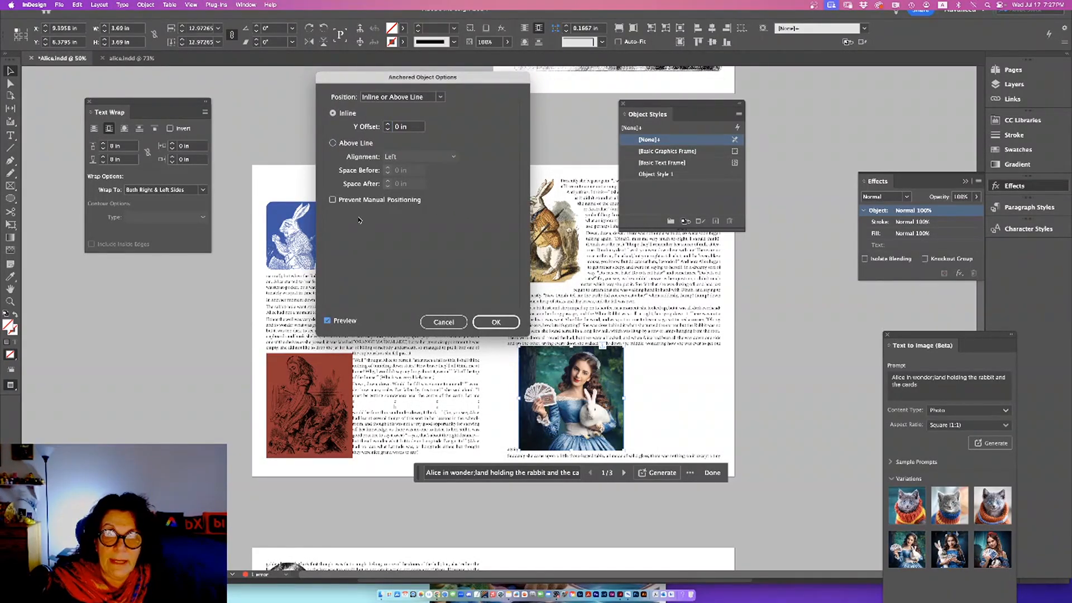
left_click(387, 125)
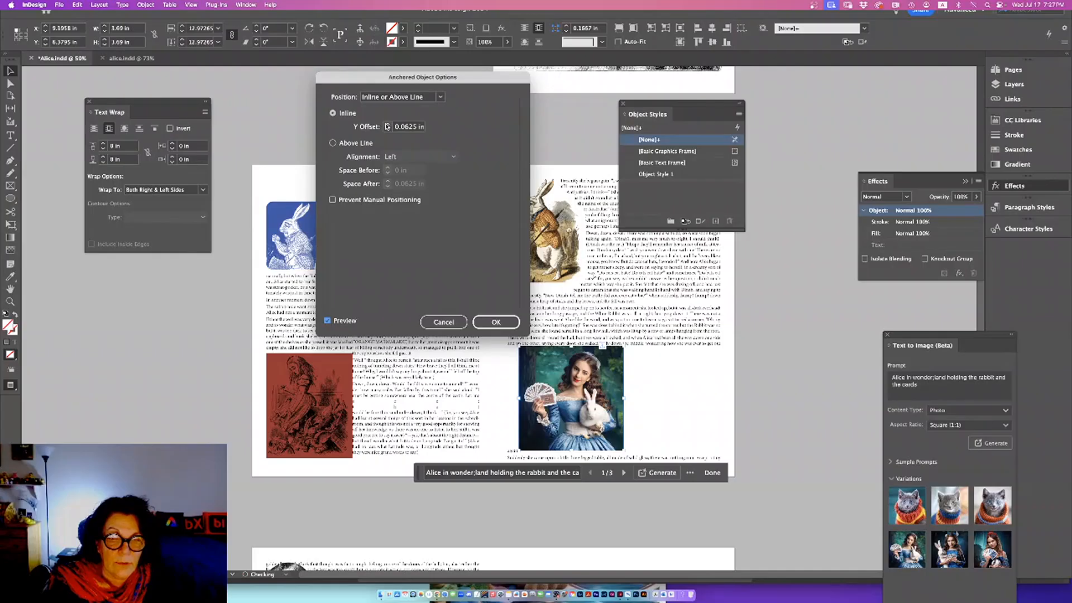
left_click(387, 125)
left_click(387, 124)
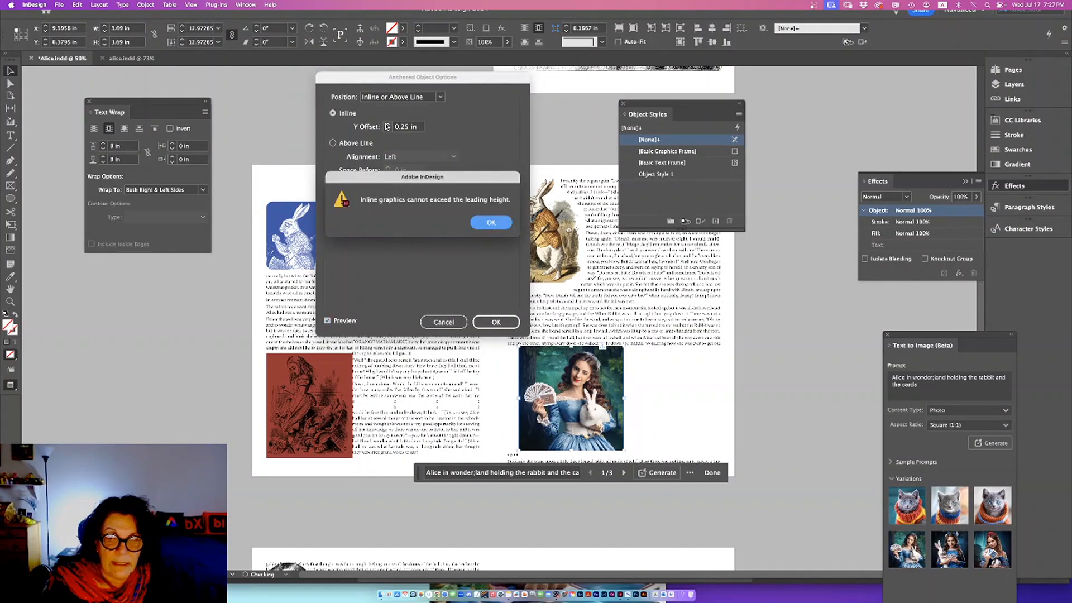
left_click(485, 222)
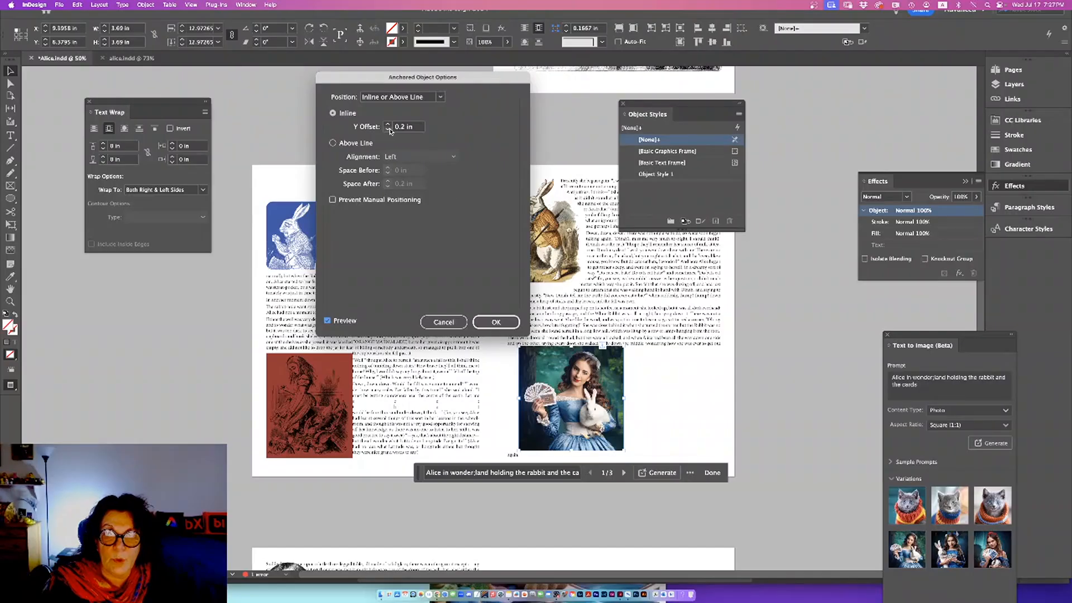
Place the anchored picture Above Line with Center alignment, enable Prevent Manual Positioning, and apply the options.
left_click(333, 143)
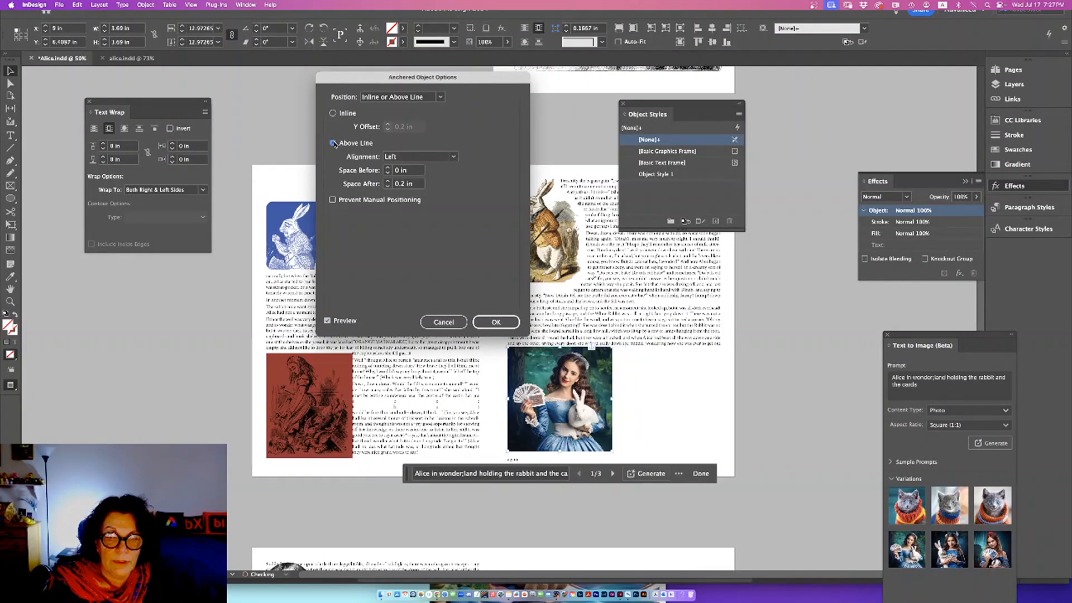
left_click(421, 159)
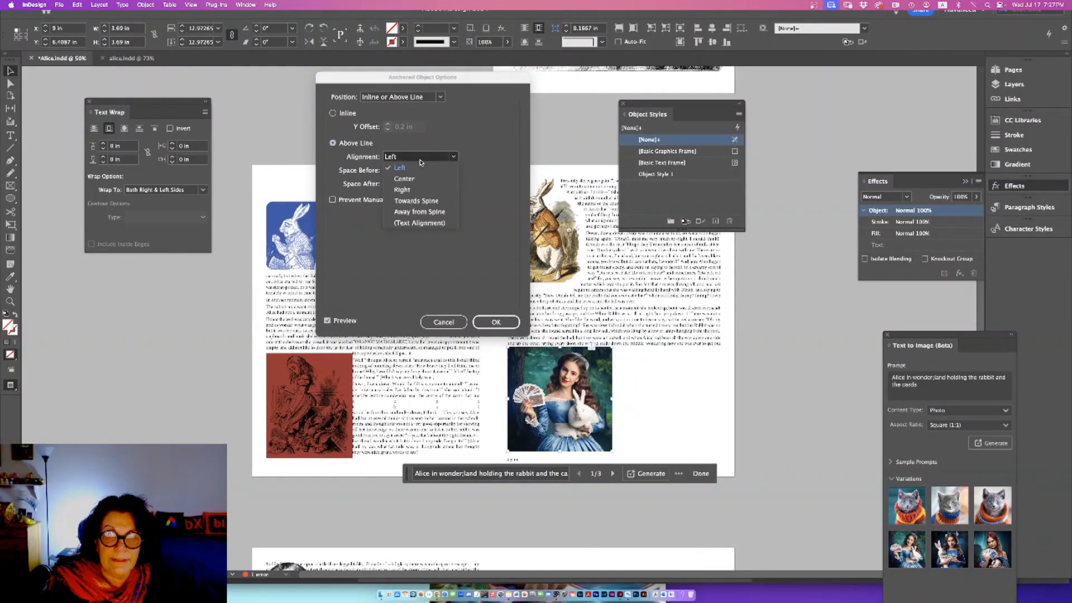
left_click(419, 178)
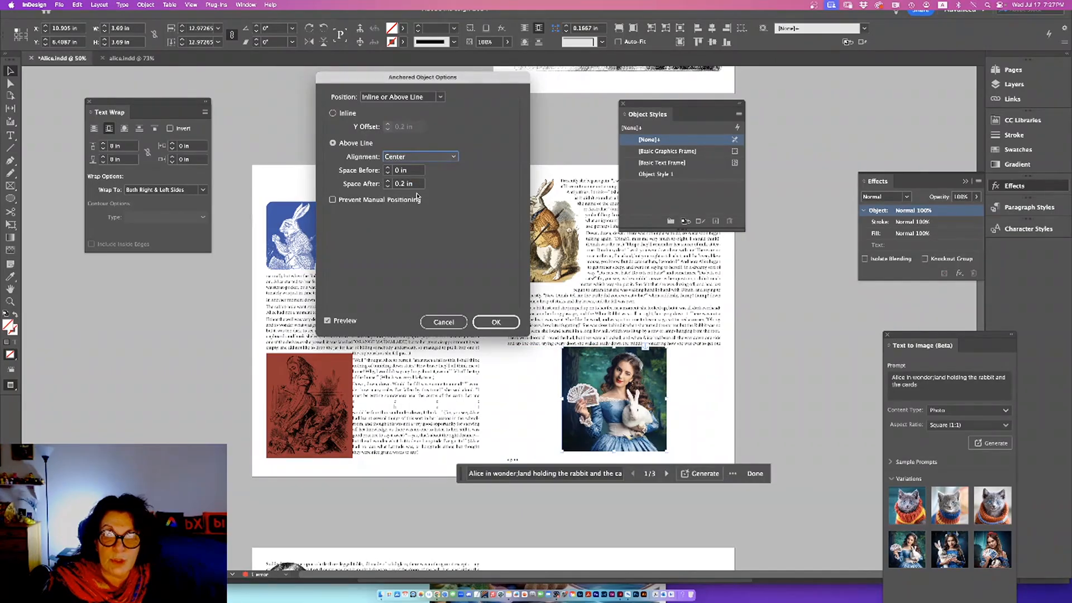
left_click(333, 200)
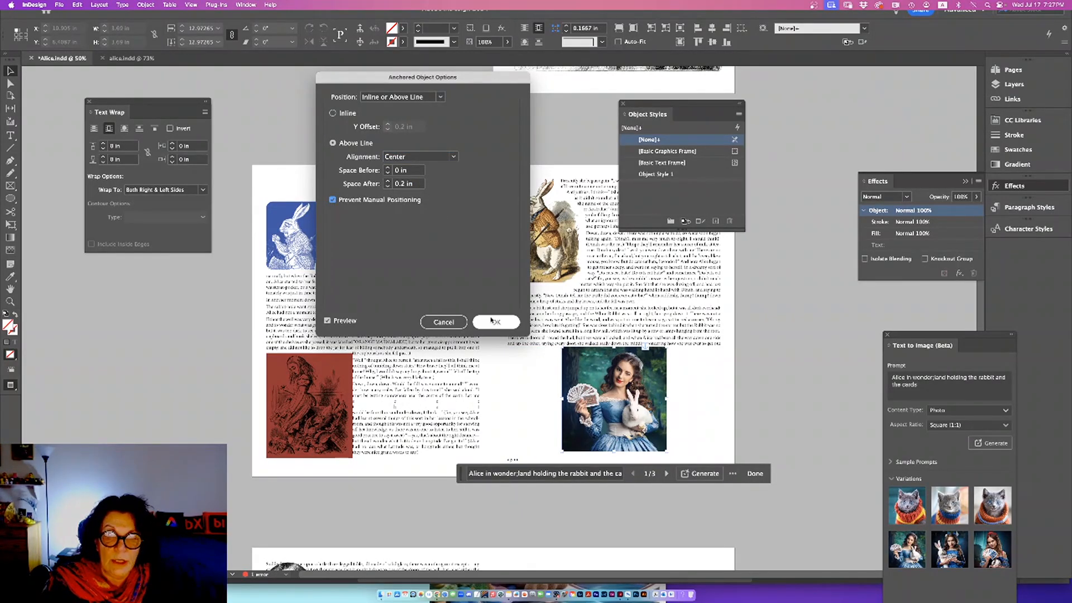
left_click(517, 322)
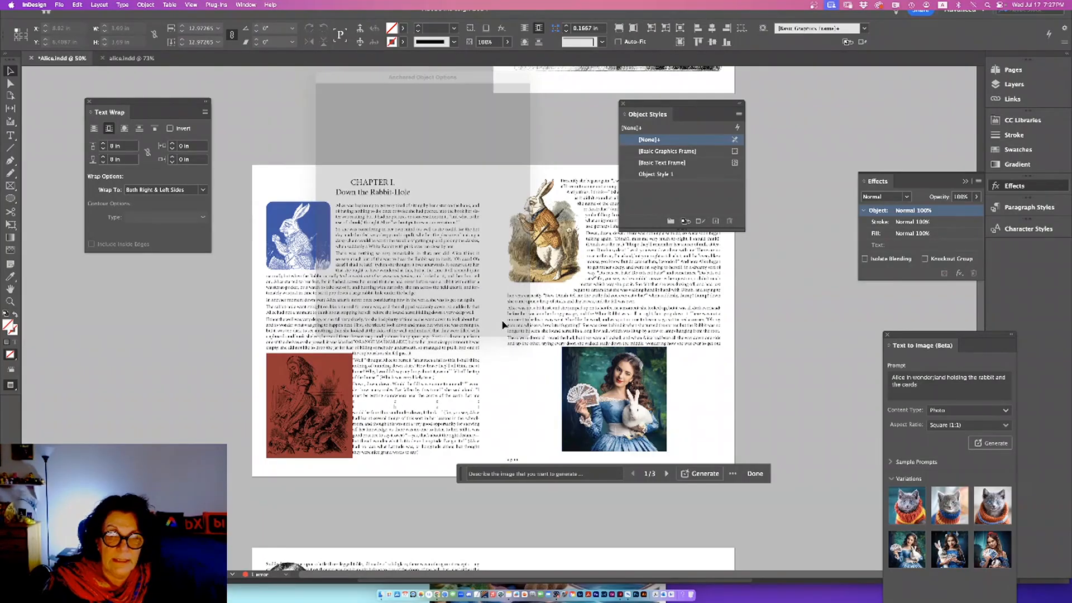
Try moving the text frame that holds the anchored picture about 1.4 in towards the spine, and undo the move.
left_click(563, 325)
left_click_drag(563, 325, 524, 369)
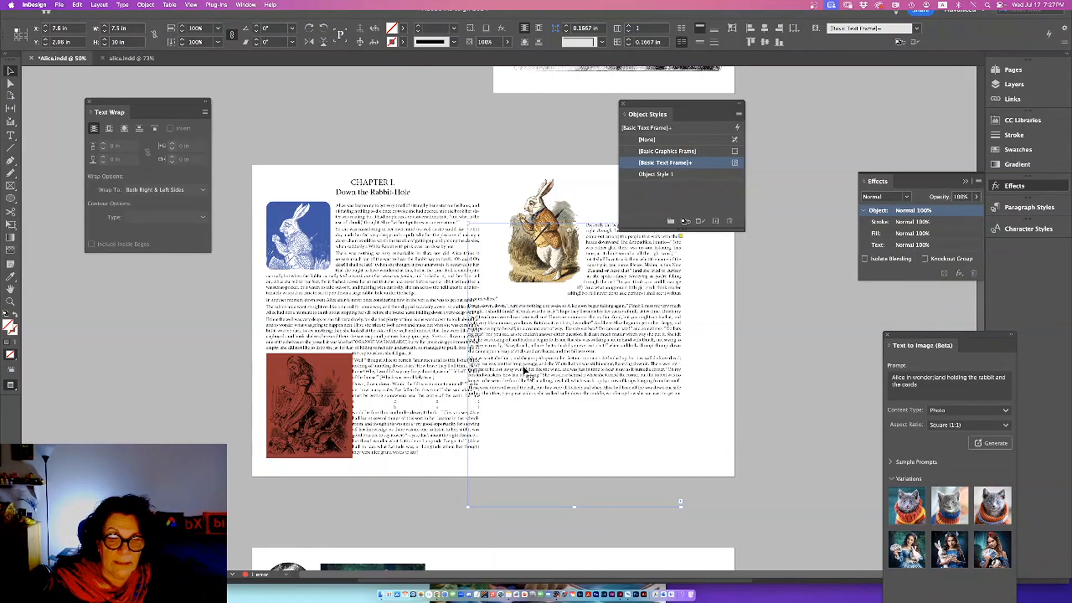
key("super+z")
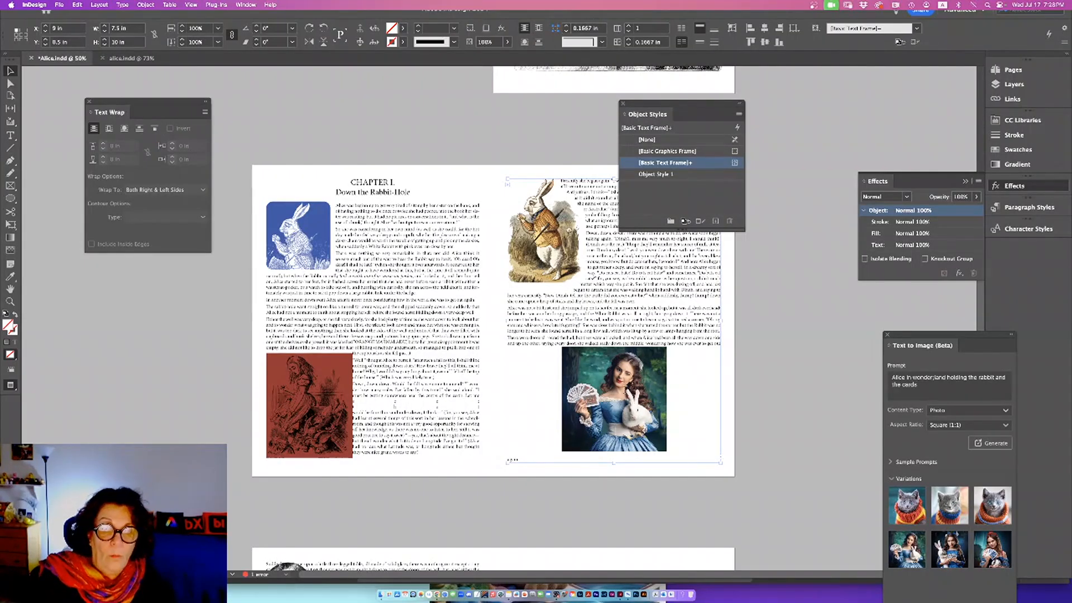
Shorten the text frame facing the Chapter I opening to about 6.04 in, ending it above the Alice picture.
key("t")
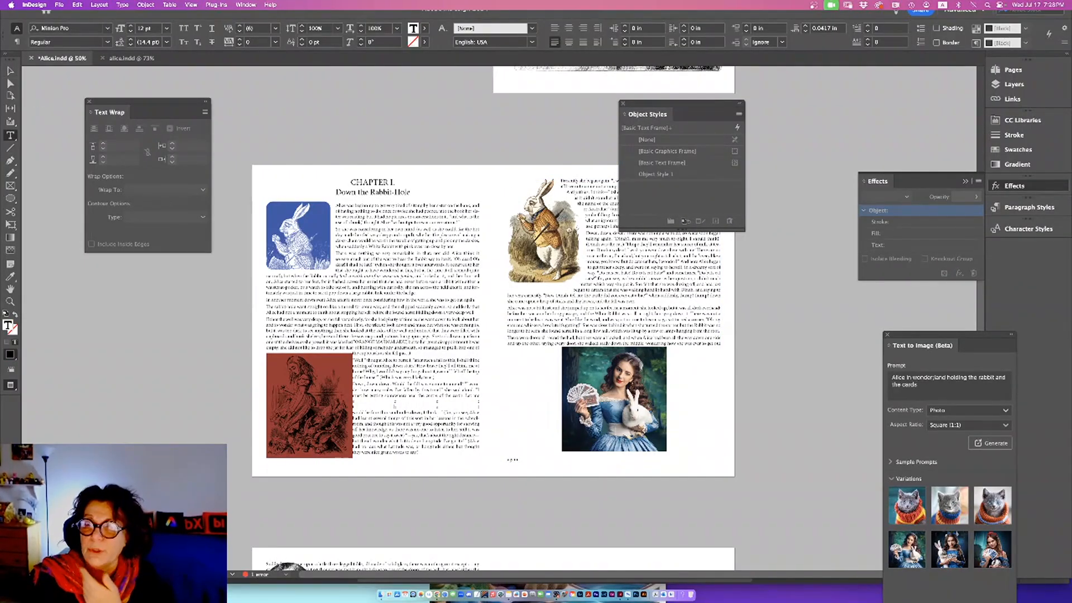
left_click(12, 72)
left_click(531, 299)
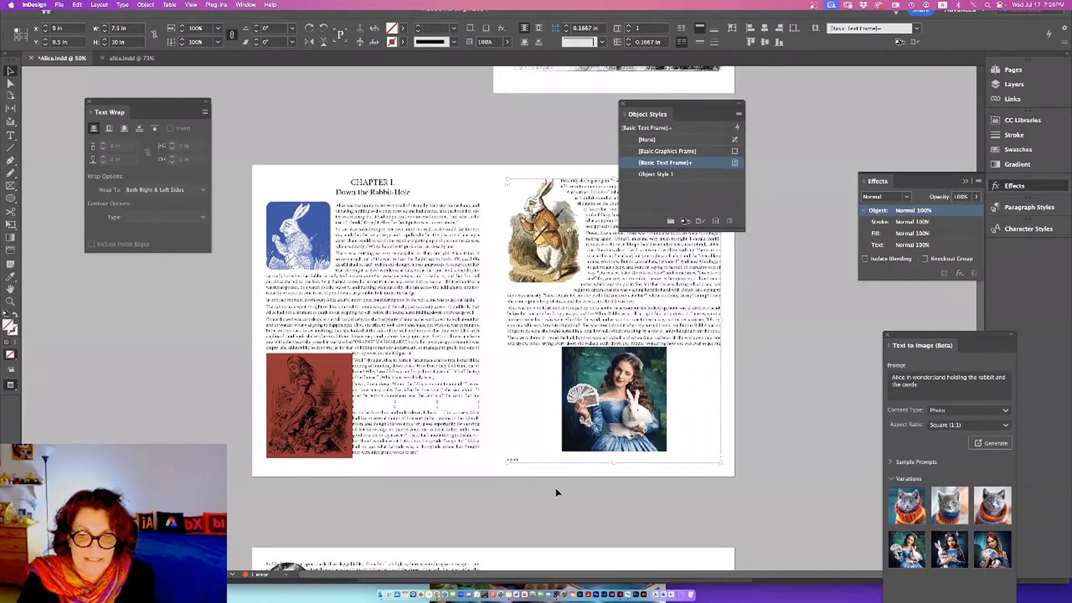
left_click_drag(613, 462, 612, 346)
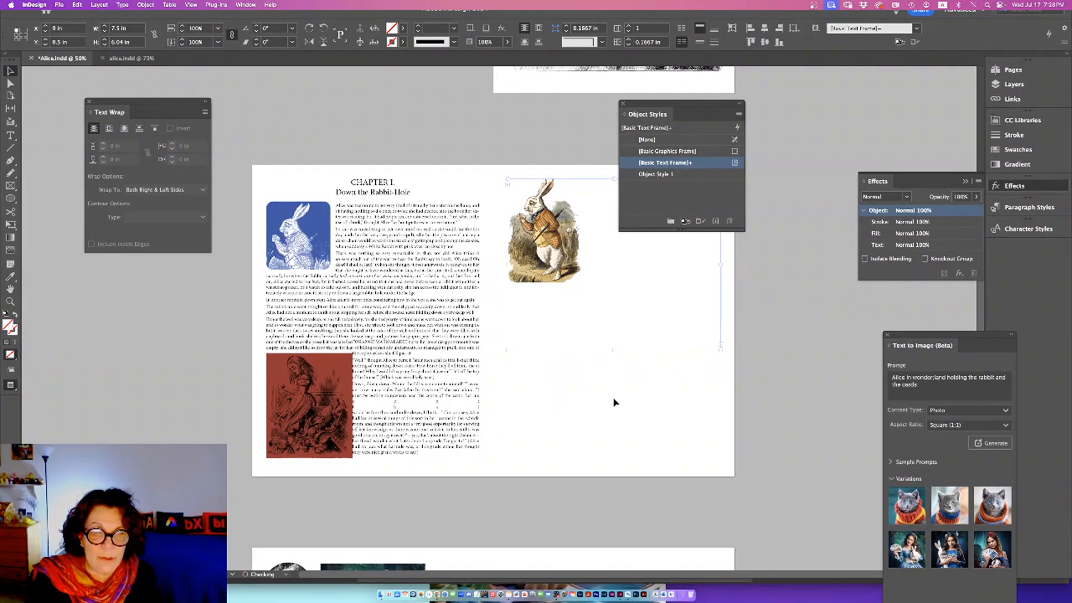
left_click(660, 388)
Thread the story into a new frame about 7.5 by 3.44 in below the shortened text frame, and delete that frame.
left_click(718, 346)
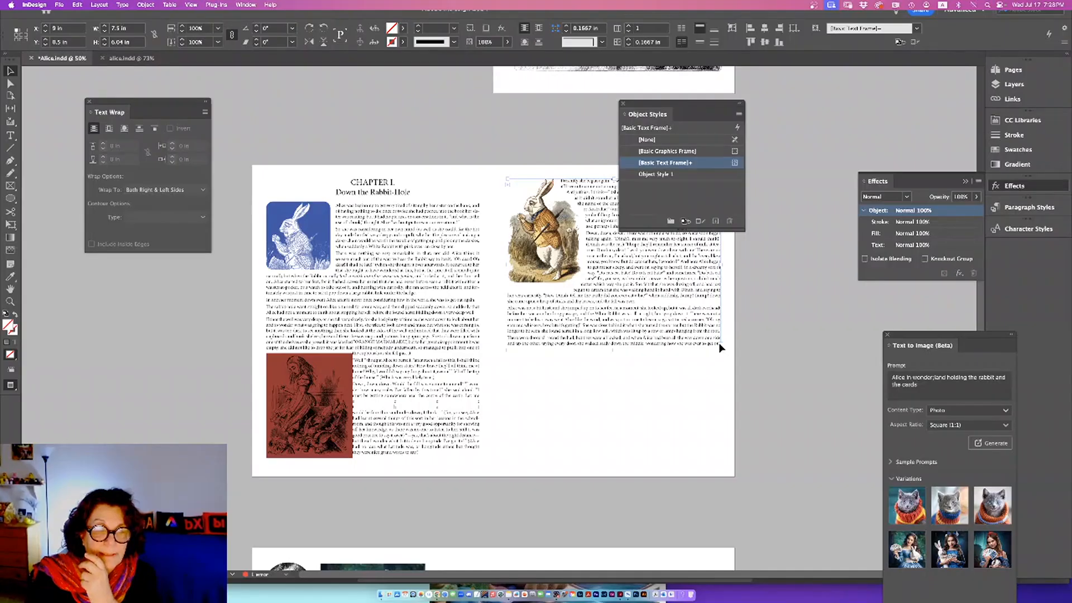
left_click(720, 344)
left_click_drag(509, 364, 719, 457)
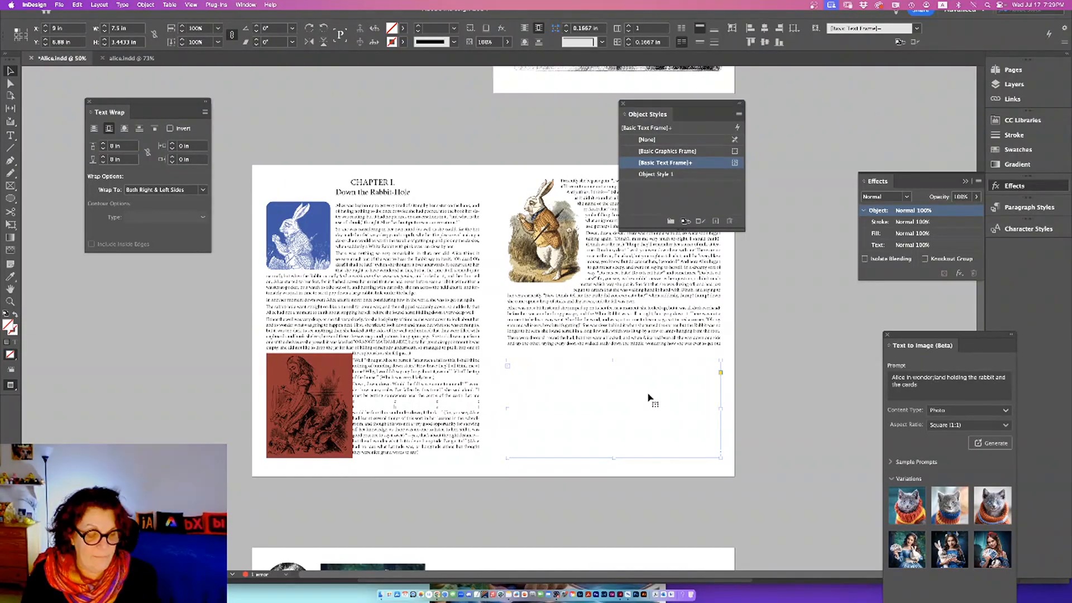
key("Delete")
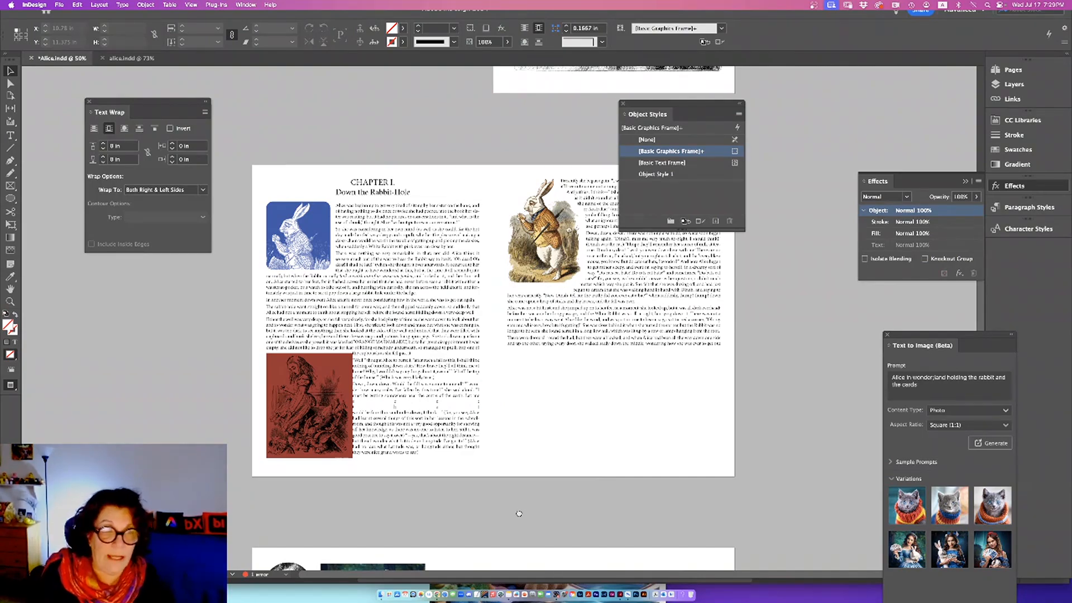
Extend the shortened text frame down to about 10.25 in high so the anchored picture returns from the next spread.
left_click_drag(517, 509, 507, 364)
left_click_drag(486, 500, 490, 380)
left_click(416, 374)
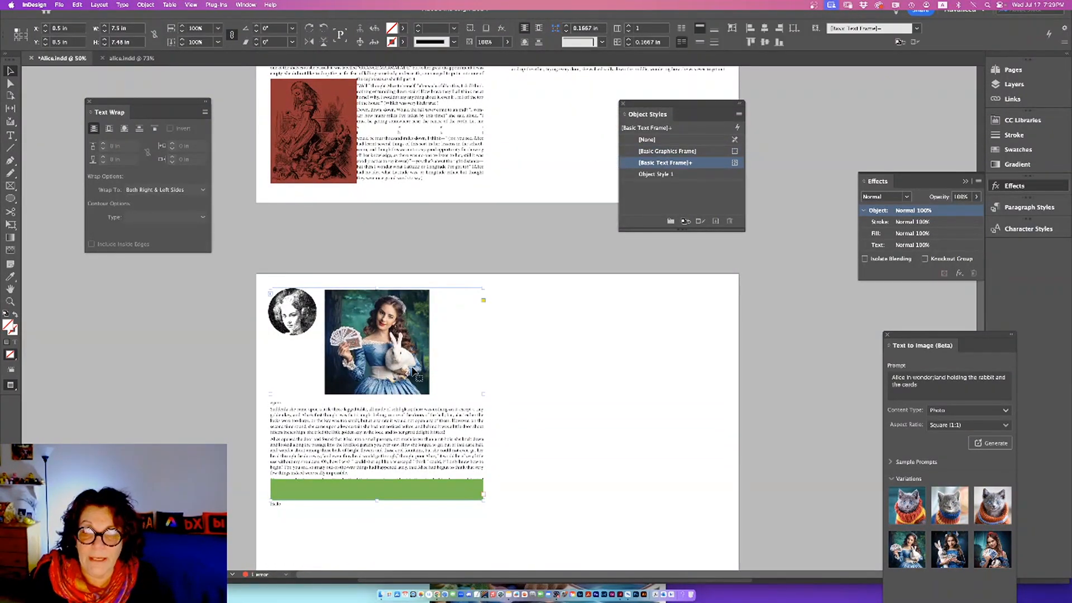
double_click(421, 375)
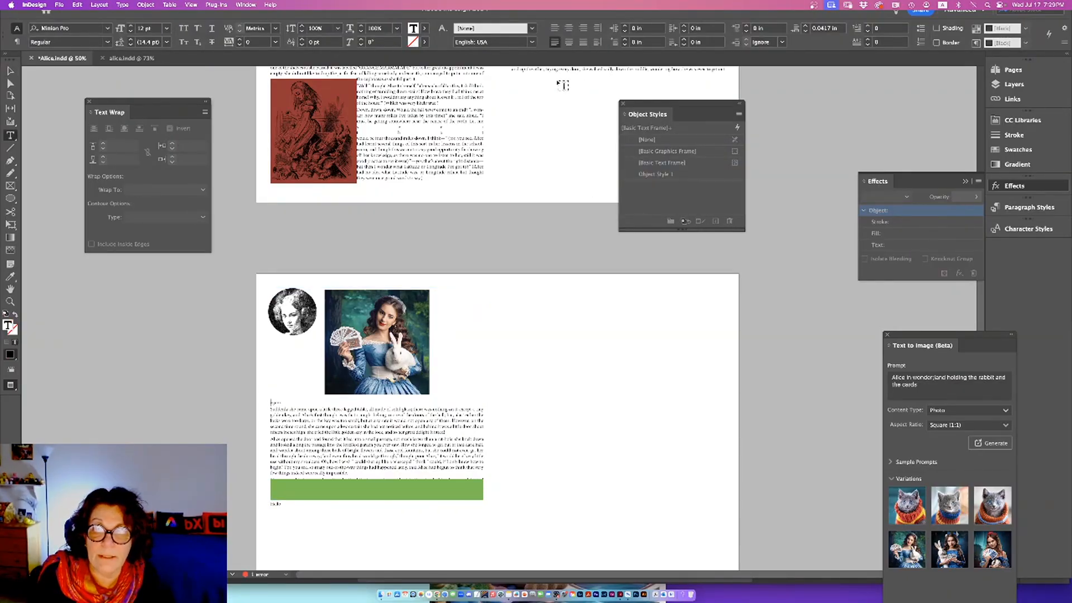
left_click(10, 71)
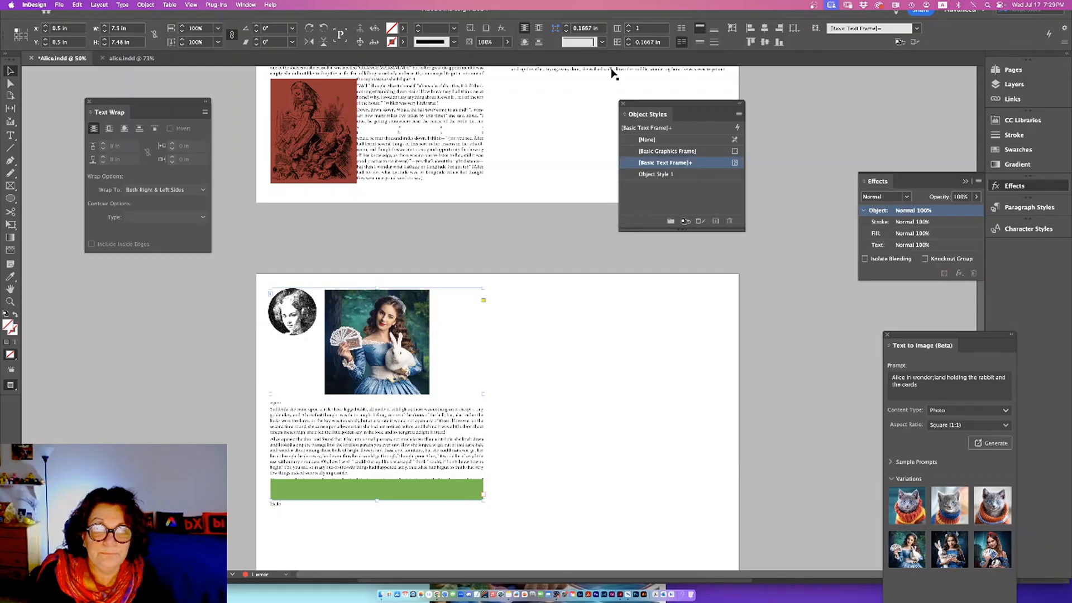
left_click(603, 71)
left_click_drag(618, 76, 620, 195)
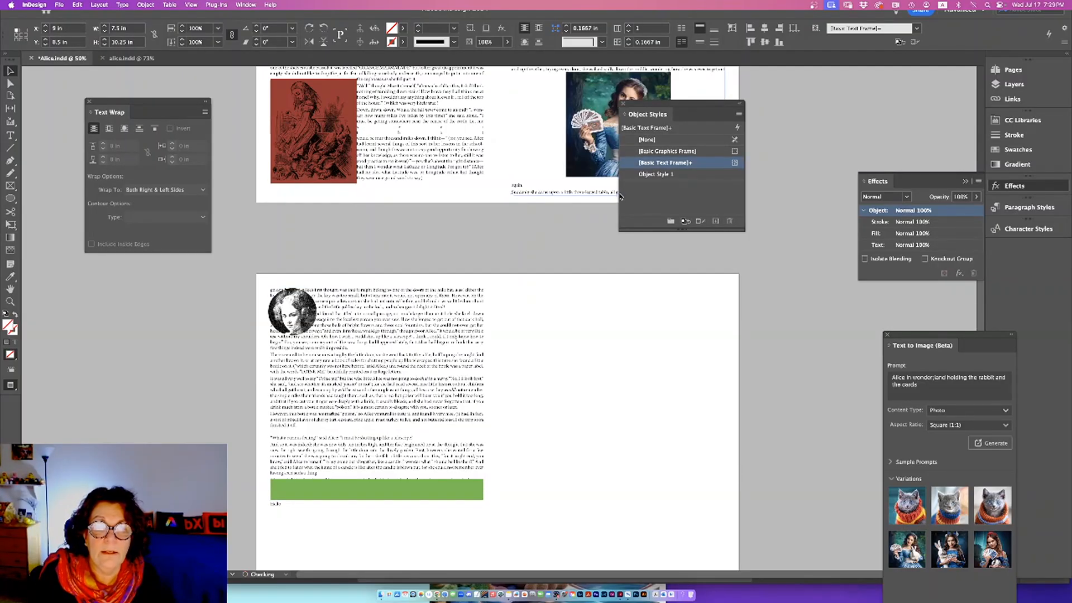
Move the round portrait on the following spread across the text column to its opposite edge, and deselect it.
left_click_drag(650, 106, 849, 123)
left_click(307, 329)
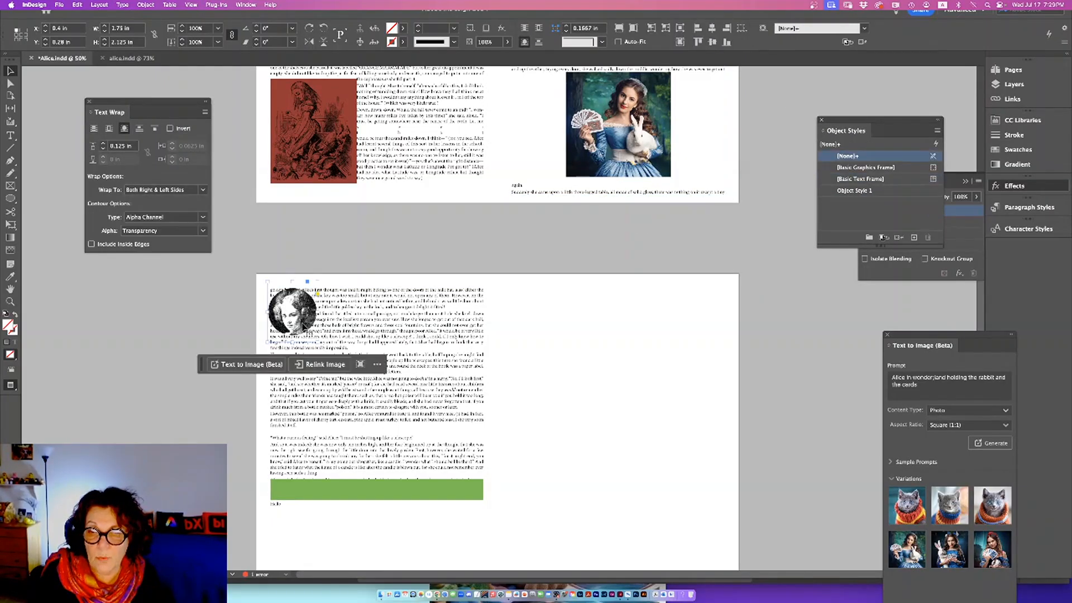
left_click_drag(307, 330, 474, 337)
left_click(550, 331)
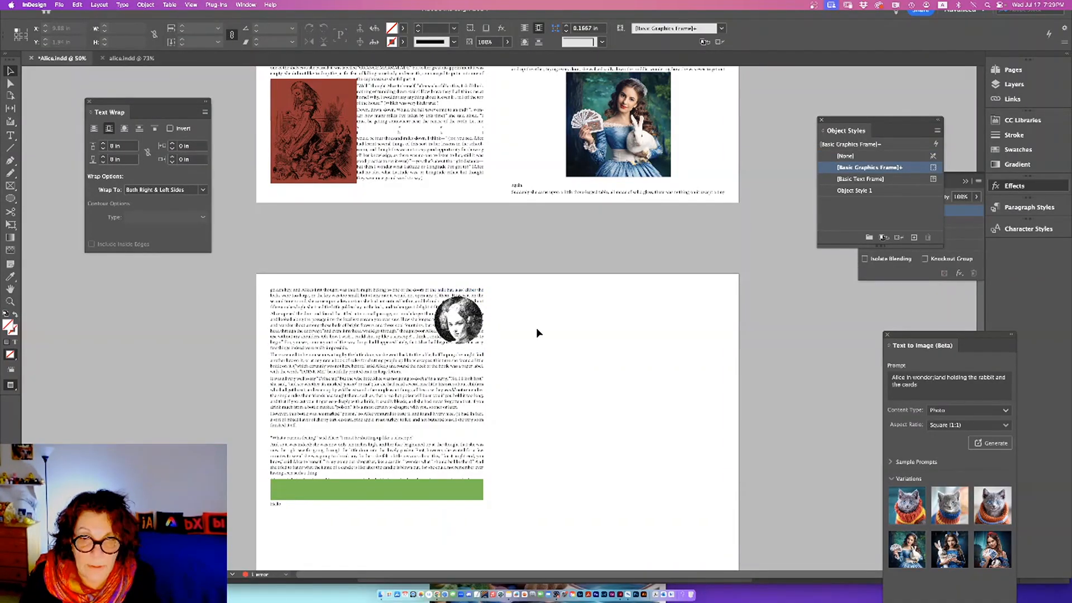
Switch the layout out of preview to the normal view with margins and frame edges.
key("w")
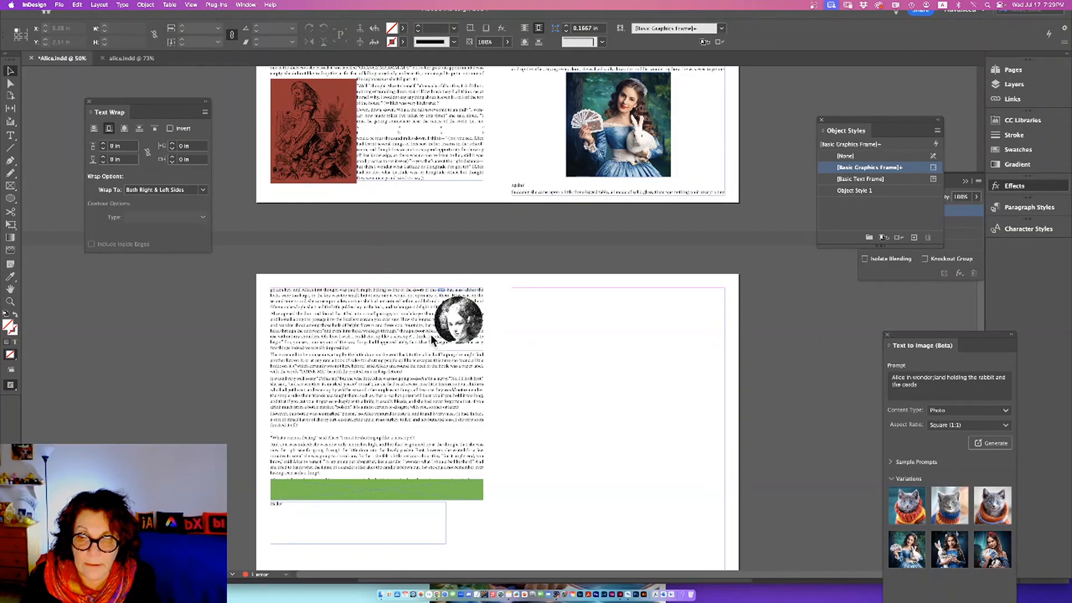
key("w")
key("w")
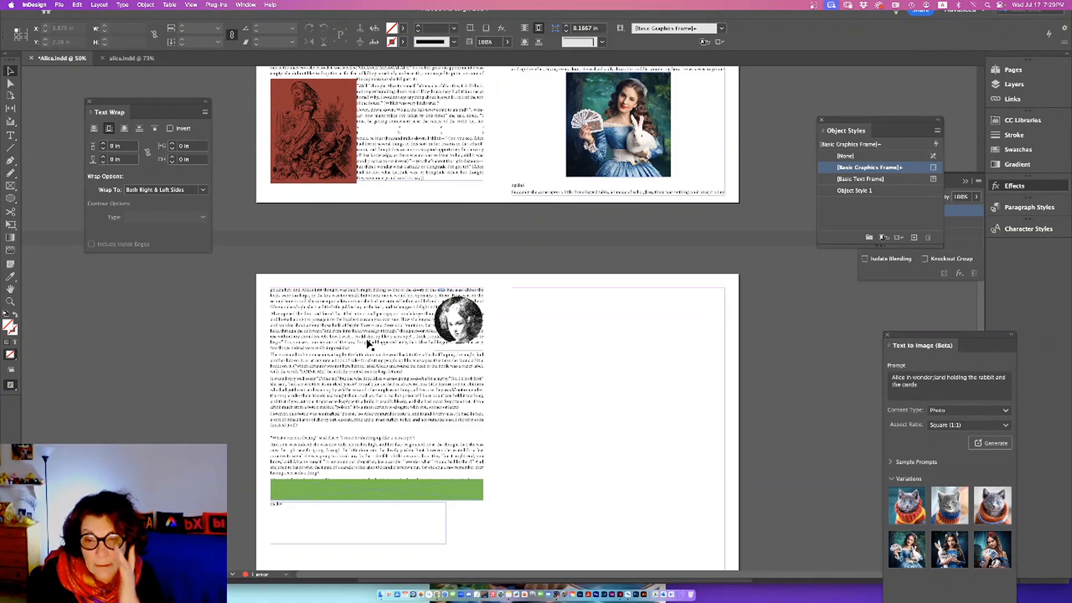
Draw a closed irregular Pen tool shape about 2.58 by 4.64 in over the text column below the green band's spread heading.
left_click(10, 160)
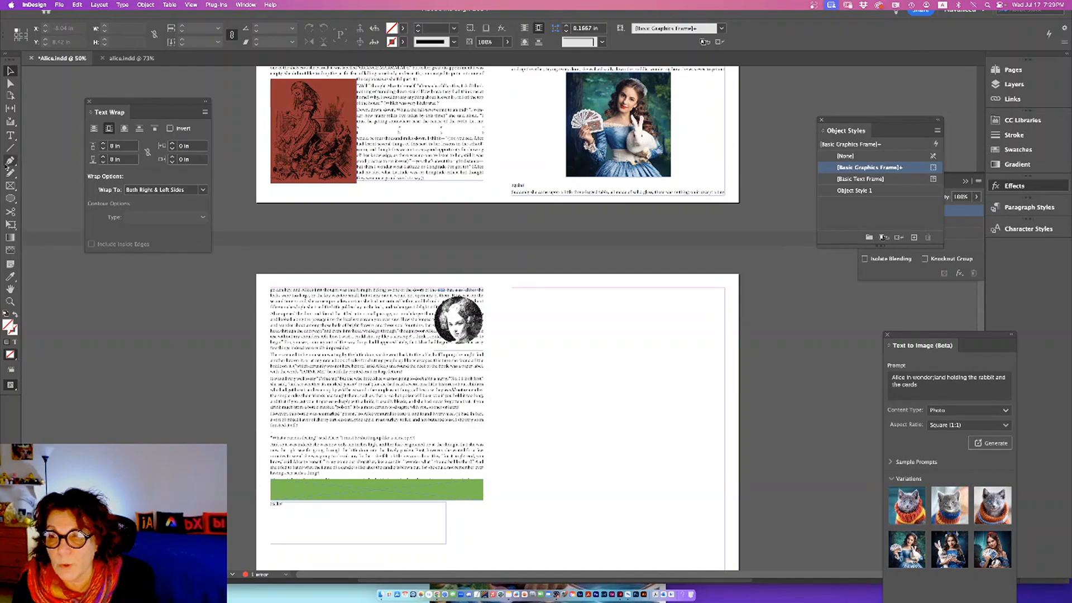
left_click(339, 289)
left_click(344, 314)
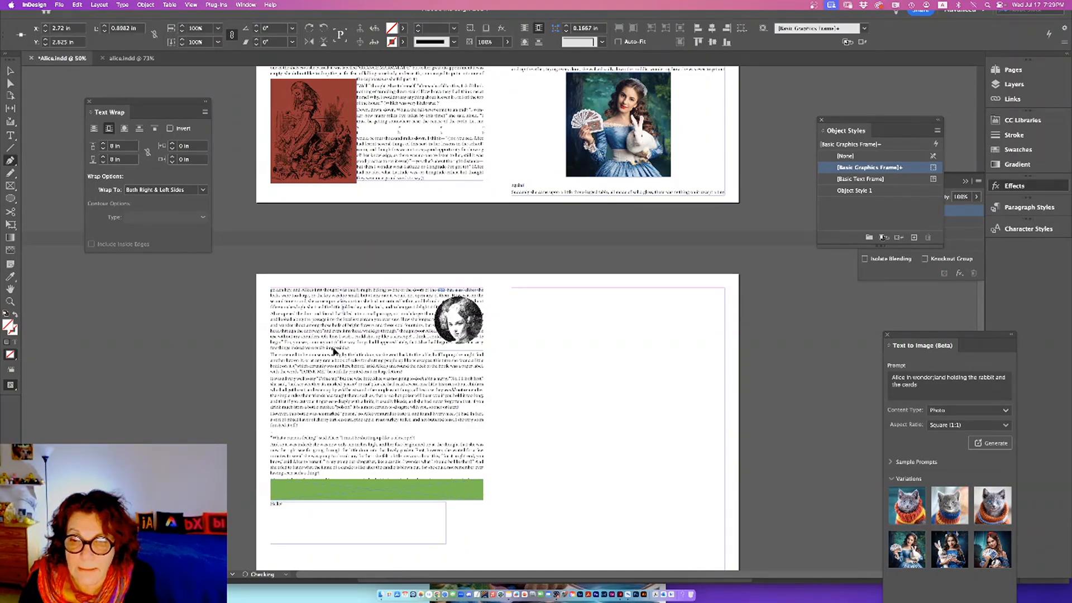
left_click(321, 386)
left_click(330, 416)
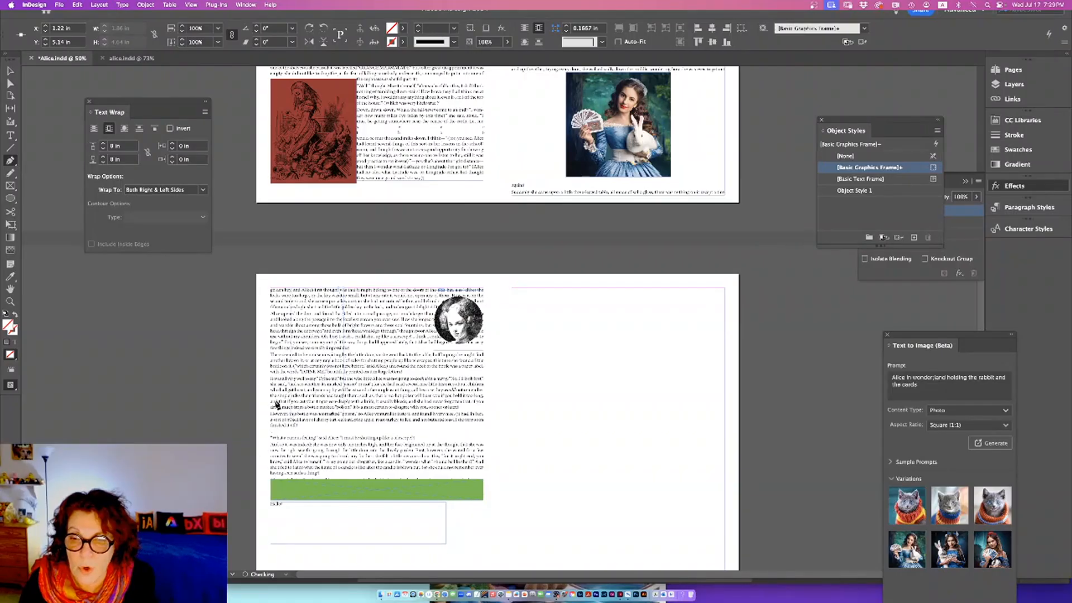
left_click(272, 403)
left_click(274, 292)
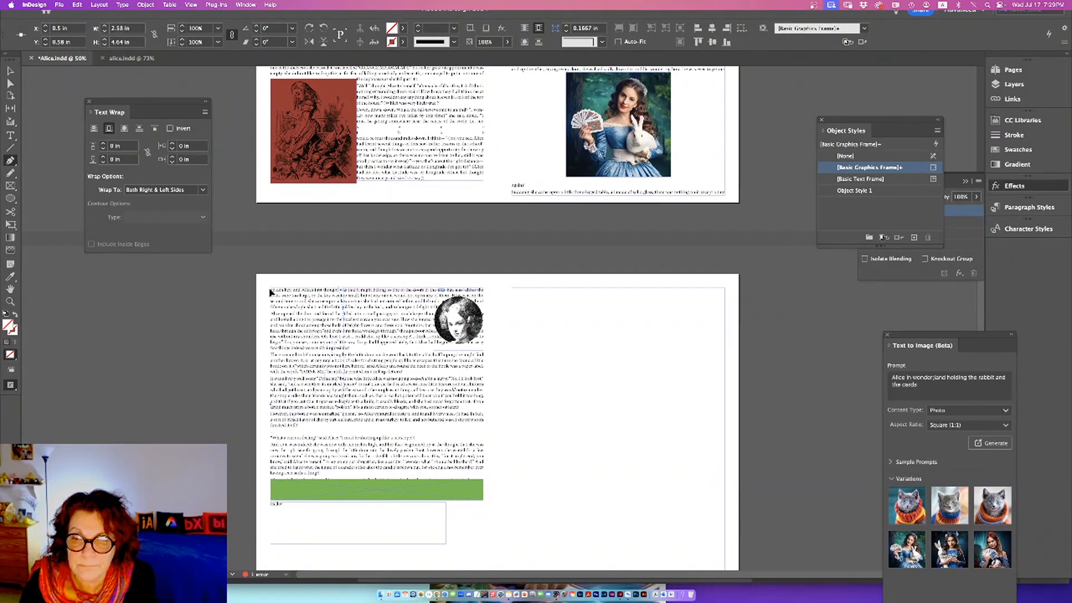
left_click(339, 292)
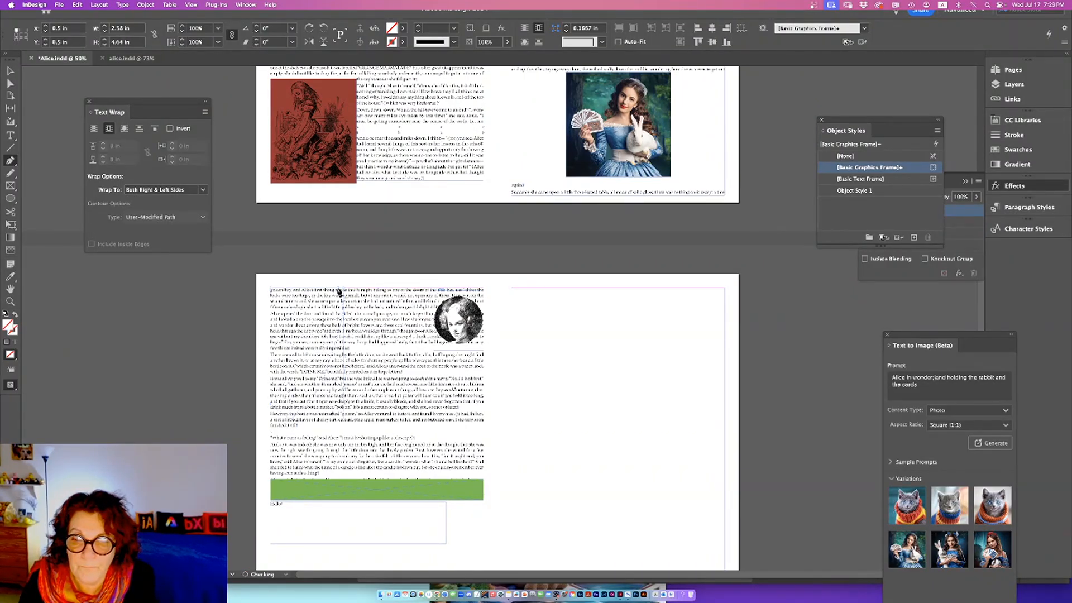
Apply an object-shape text wrap to the pen-drawn shape over the text column, and deselect it.
left_click(10, 83)
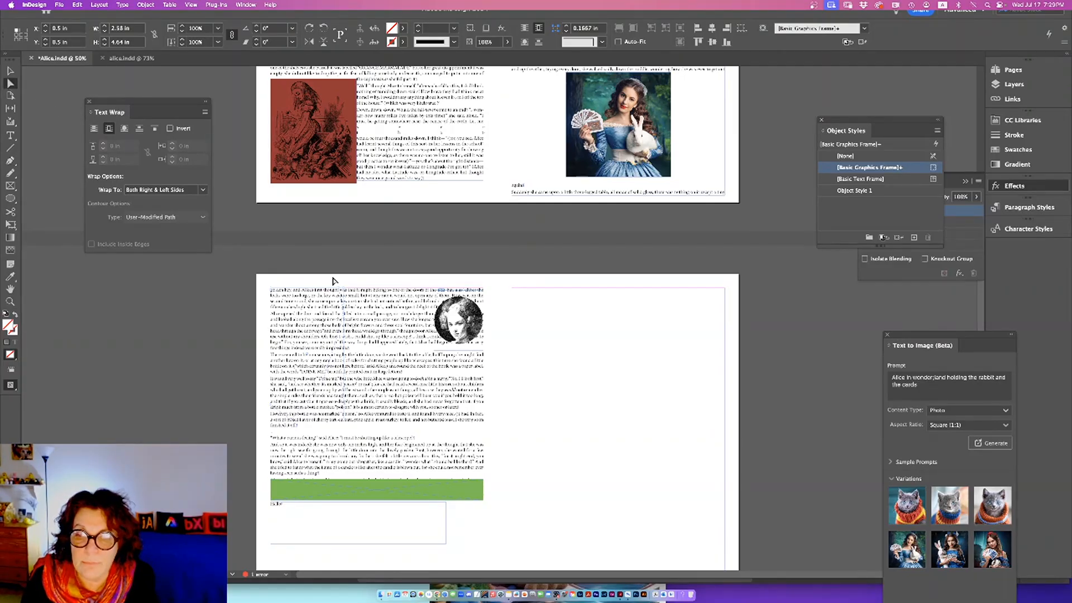
left_click(347, 319)
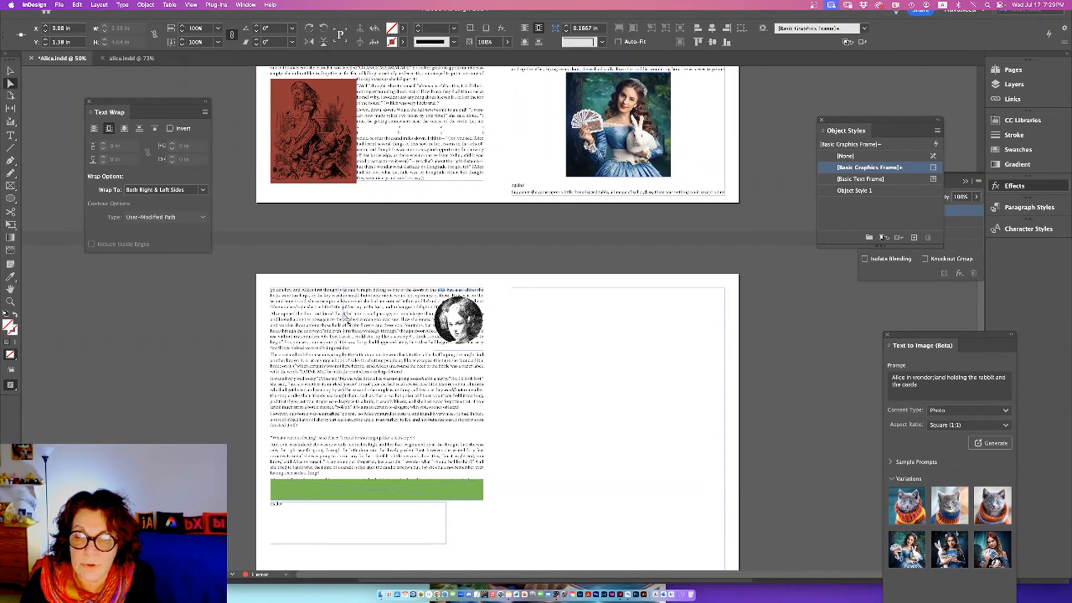
left_click(126, 129)
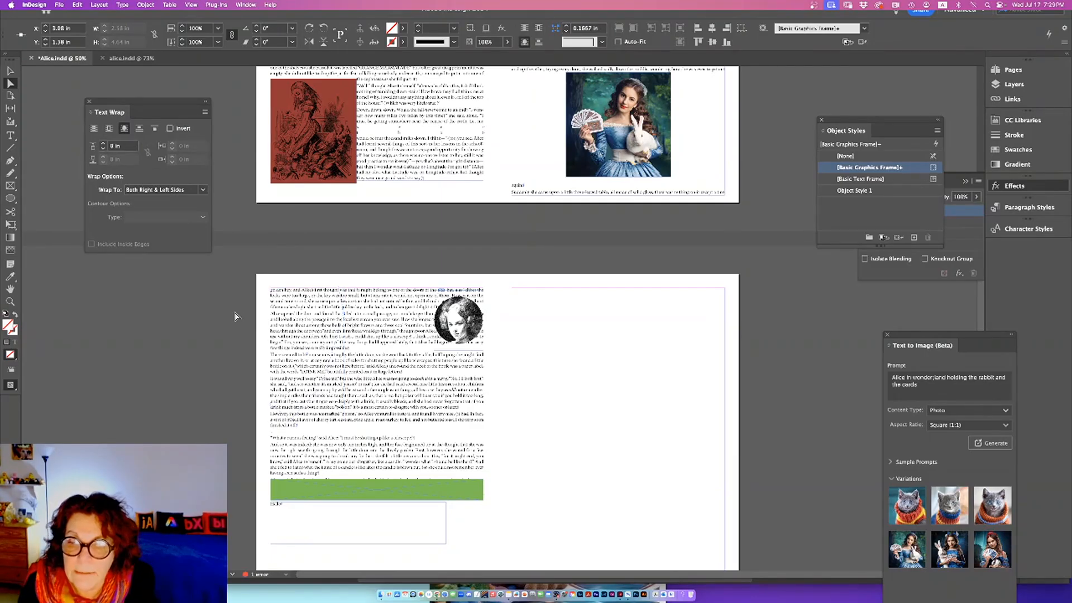
left_click(237, 316)
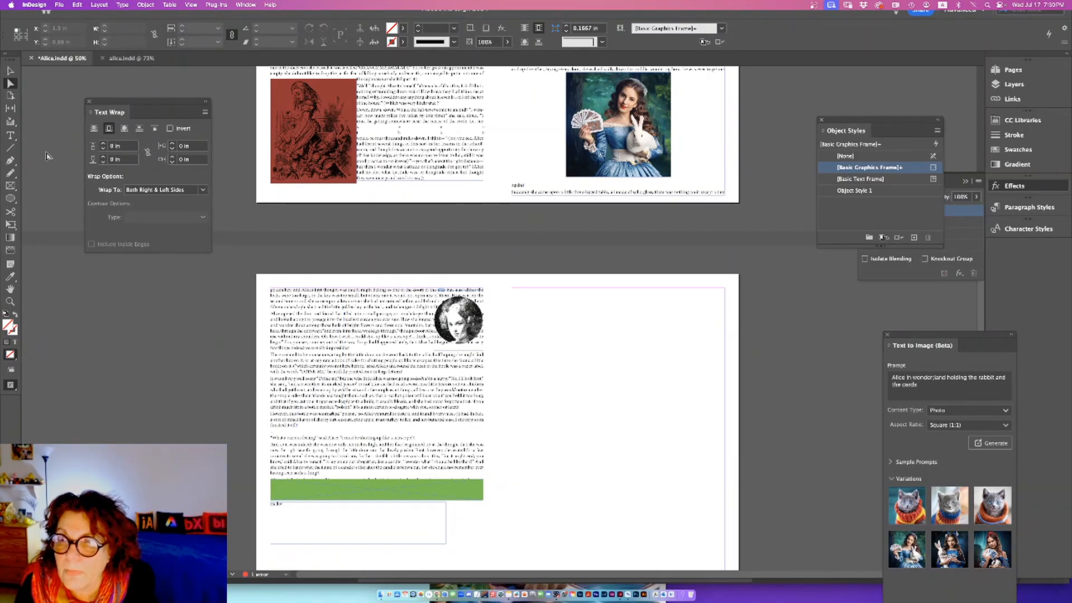
Keep the pen-drawn shape's wrap on Both Right & Left Sides, and try editing the text inside the shape.
left_click(11, 71)
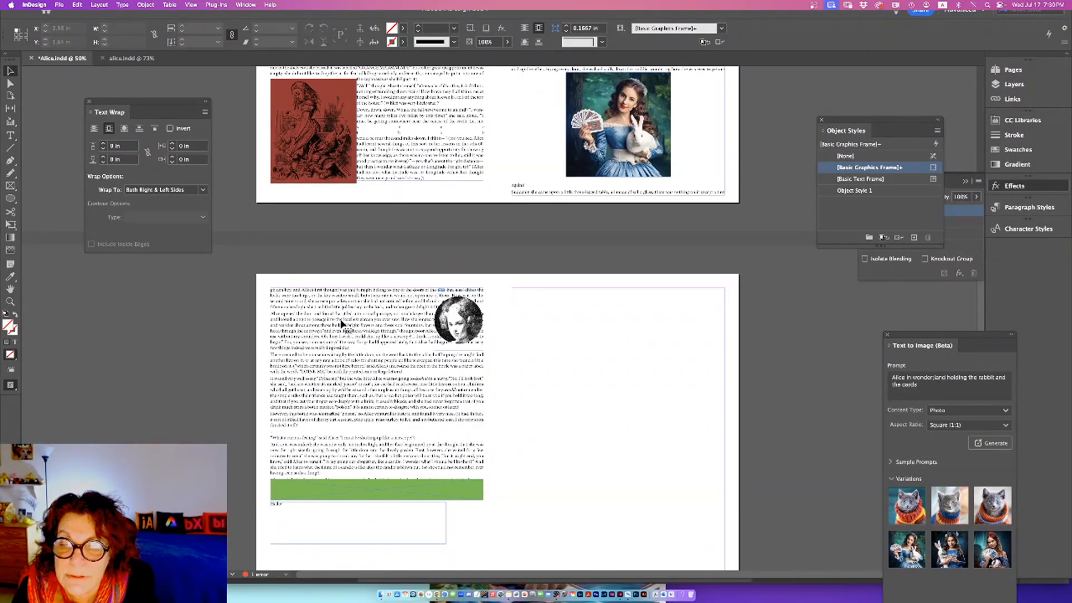
left_click(343, 324)
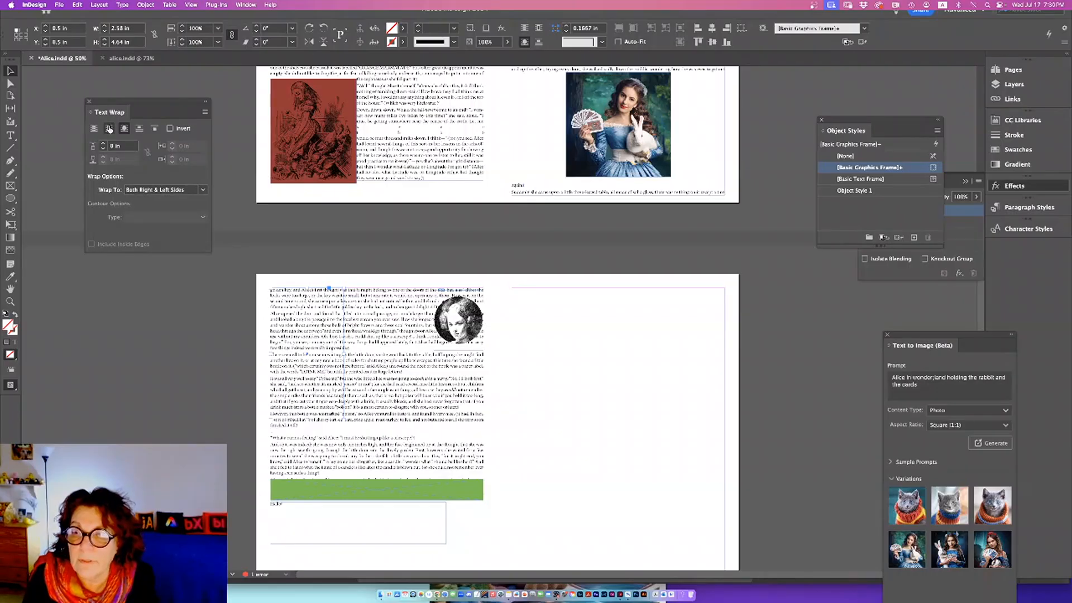
left_click(145, 190)
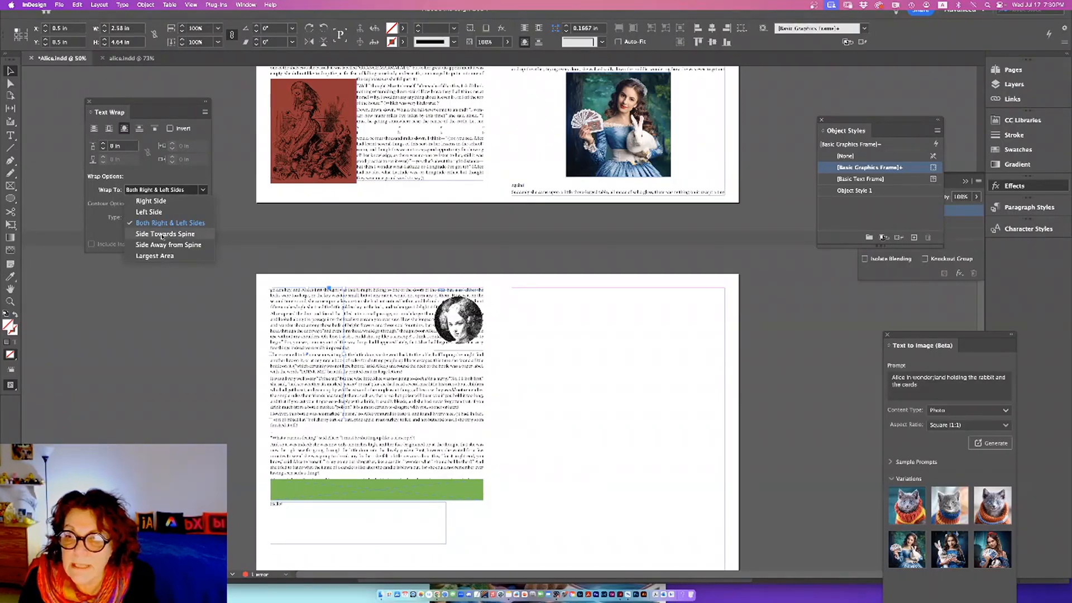
left_click(142, 223)
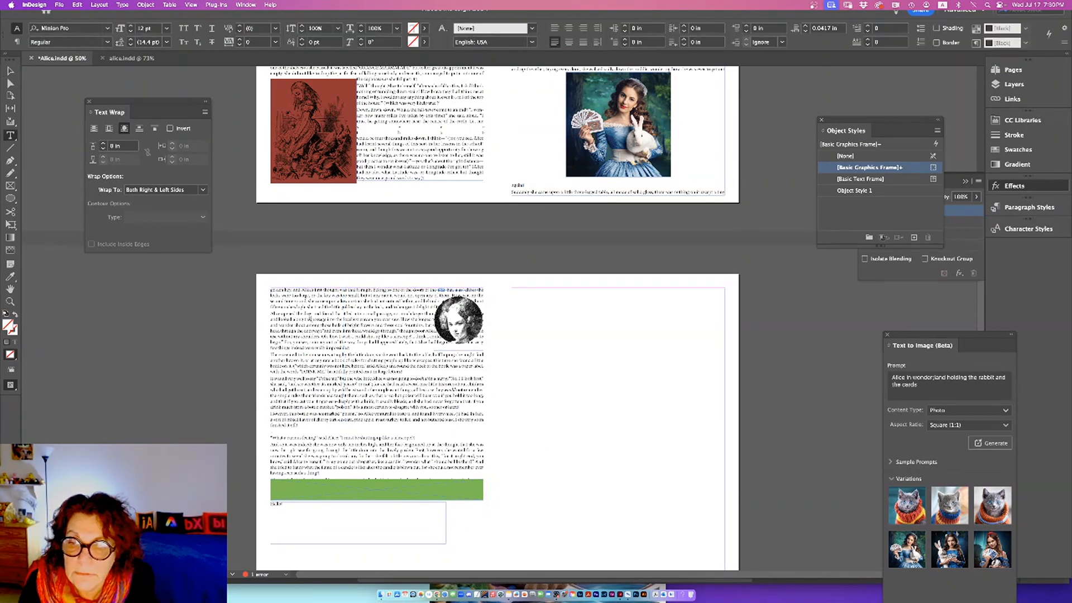
double_click(312, 323)
key("Escape")
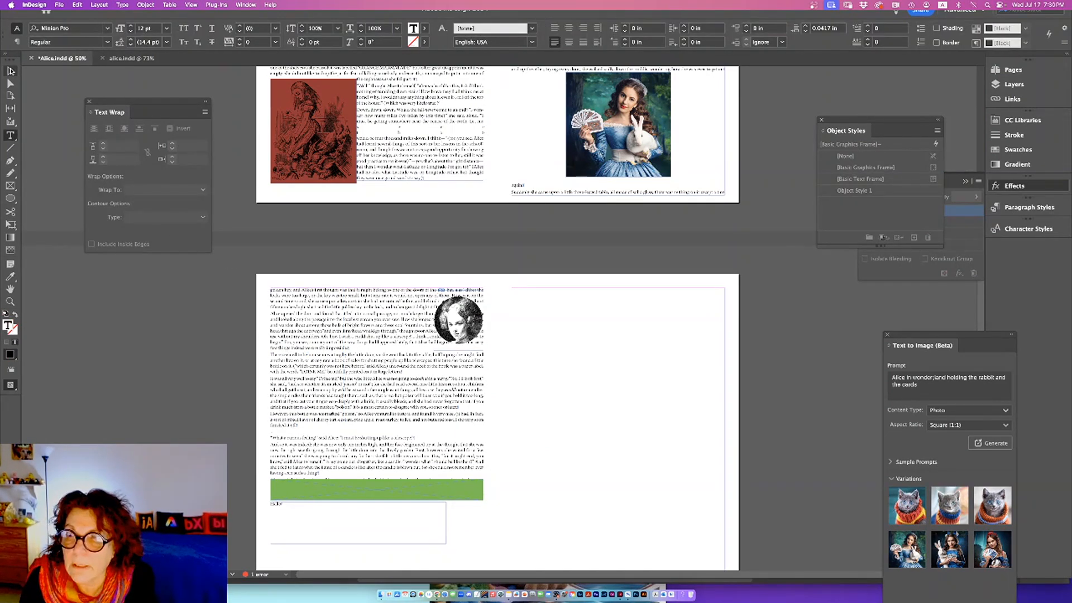
Wrap the text around the pen-drawn object's shape with a 0.0625 in offset, and deselect everything.
left_click(409, 366)
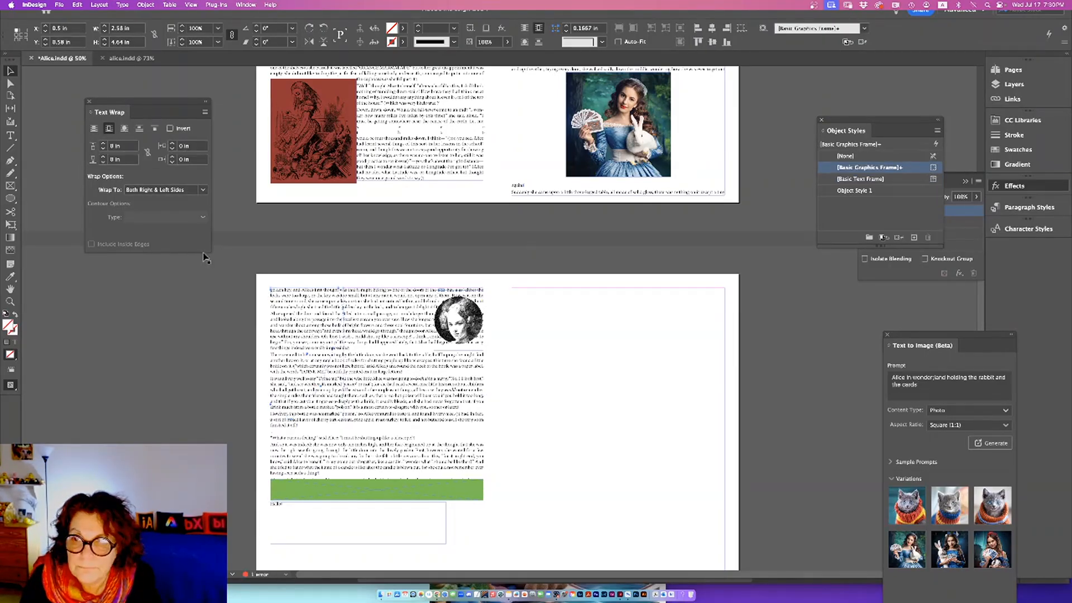
left_click(146, 191)
left_click(145, 192)
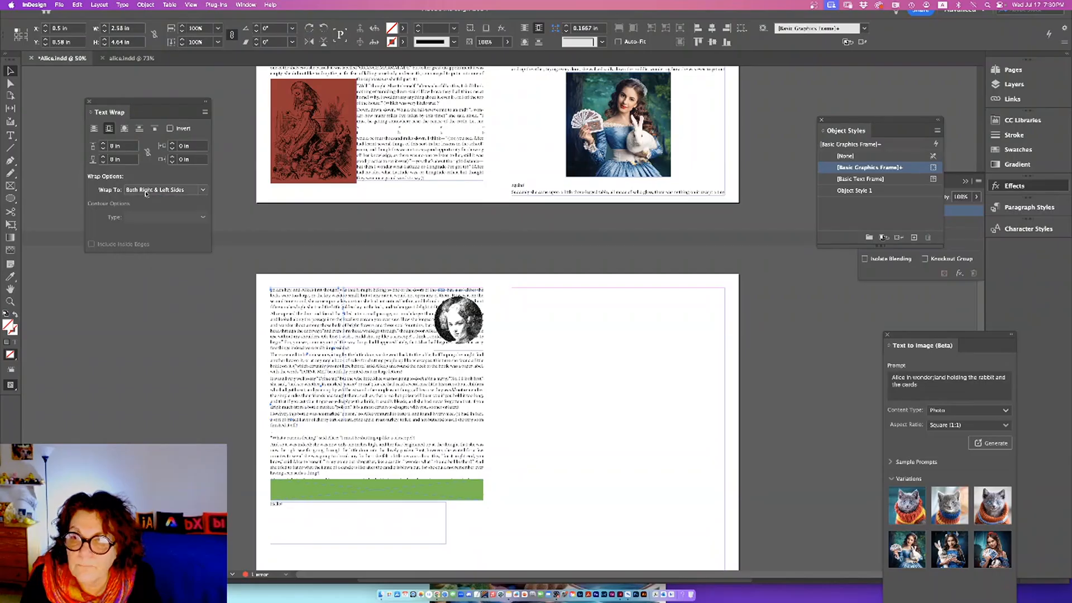
left_click(124, 127)
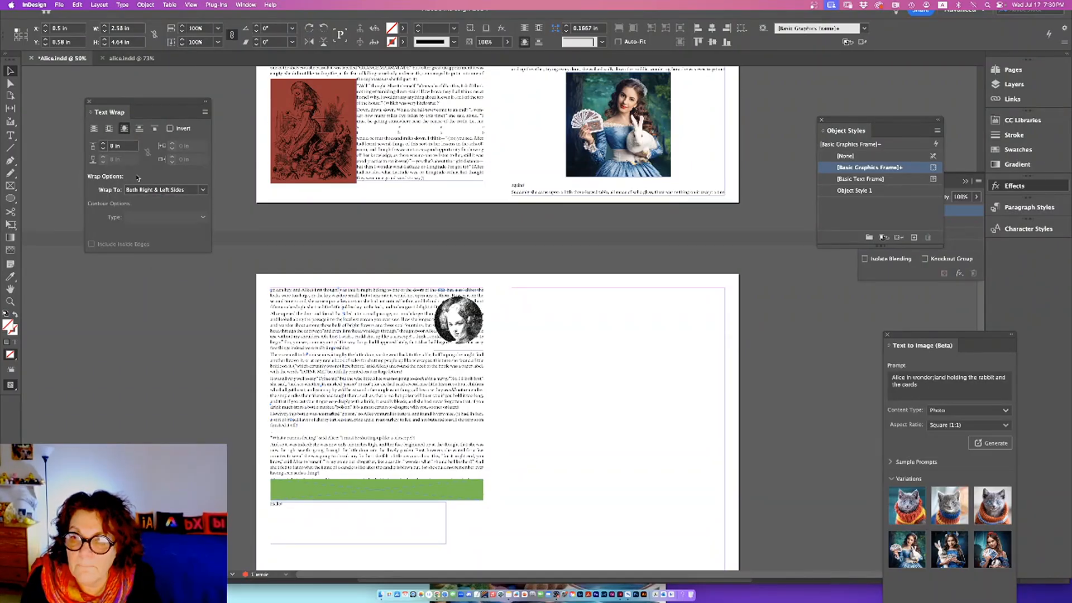
left_click(104, 146)
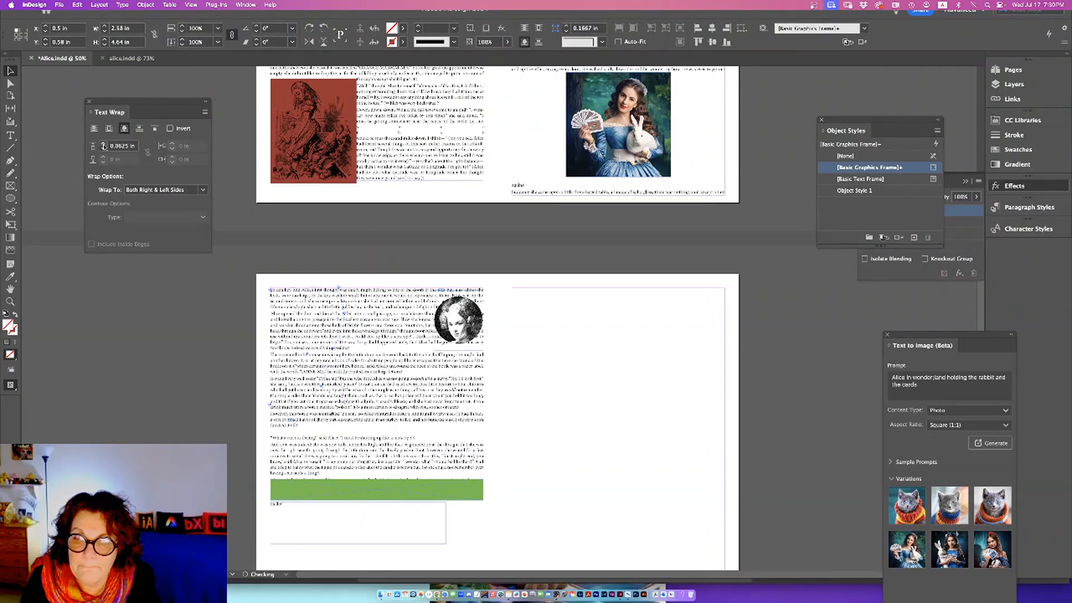
left_click(438, 409)
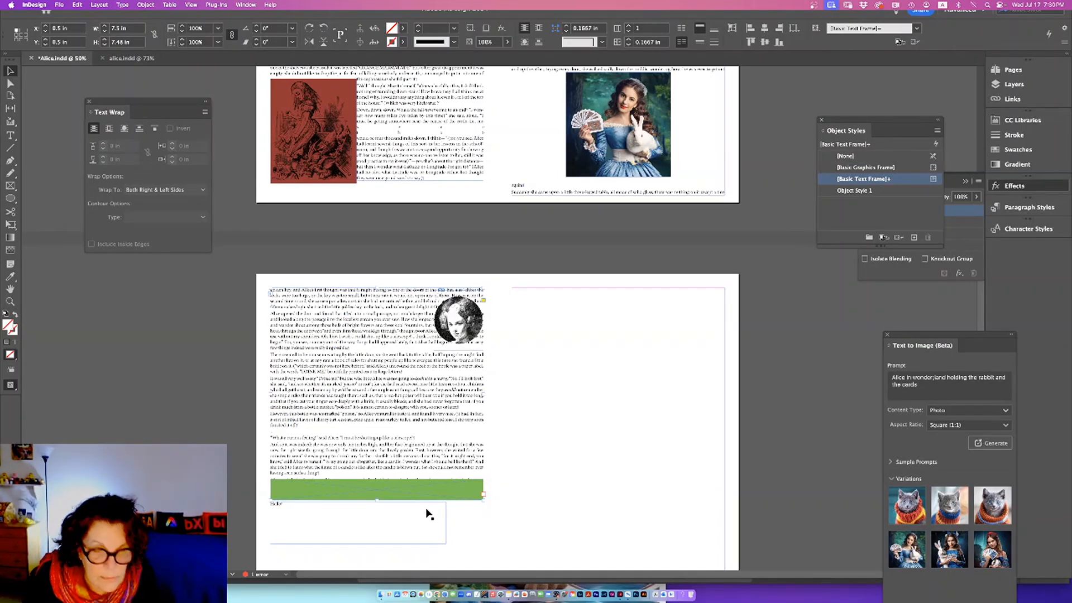
left_click(170, 413)
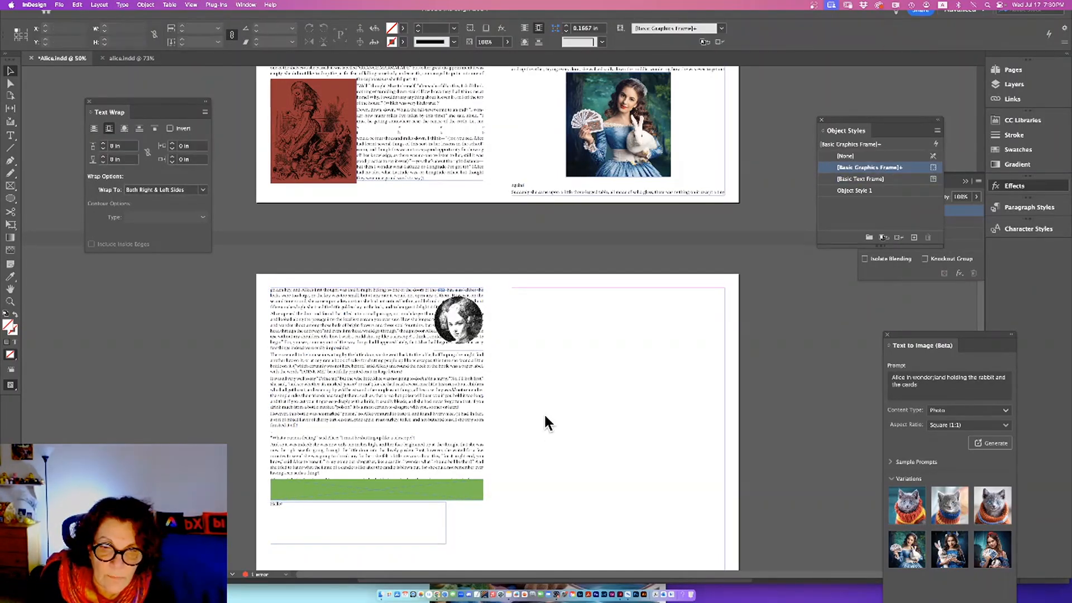
Draw an ellipse about 3.96 by 4.24 in on the empty facing page and try to move it over the text column.
left_click(10, 198)
left_click_drag(567, 310, 679, 429)
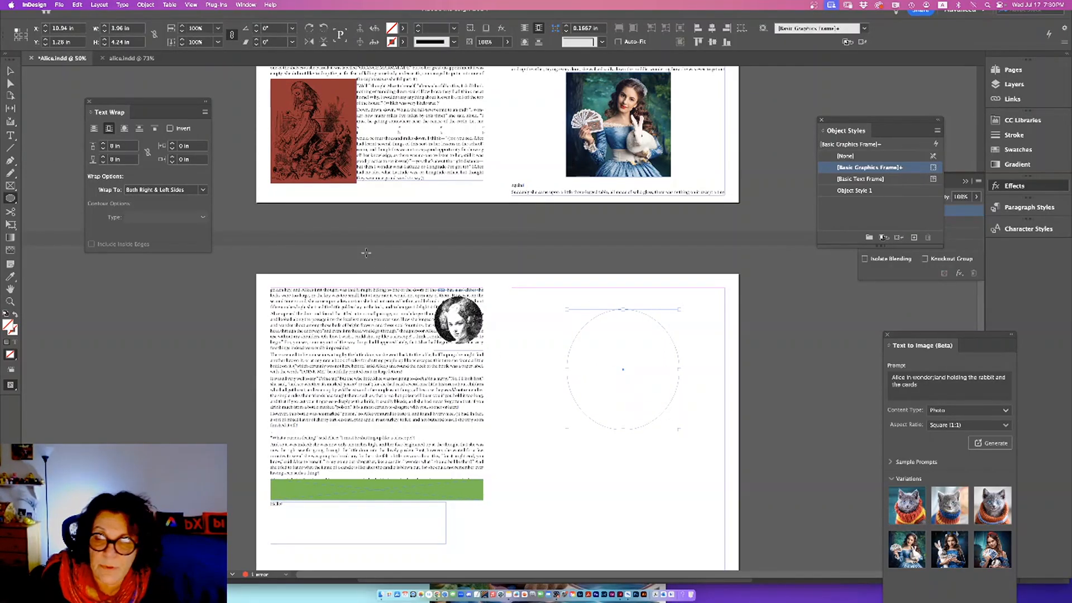
left_click(11, 72)
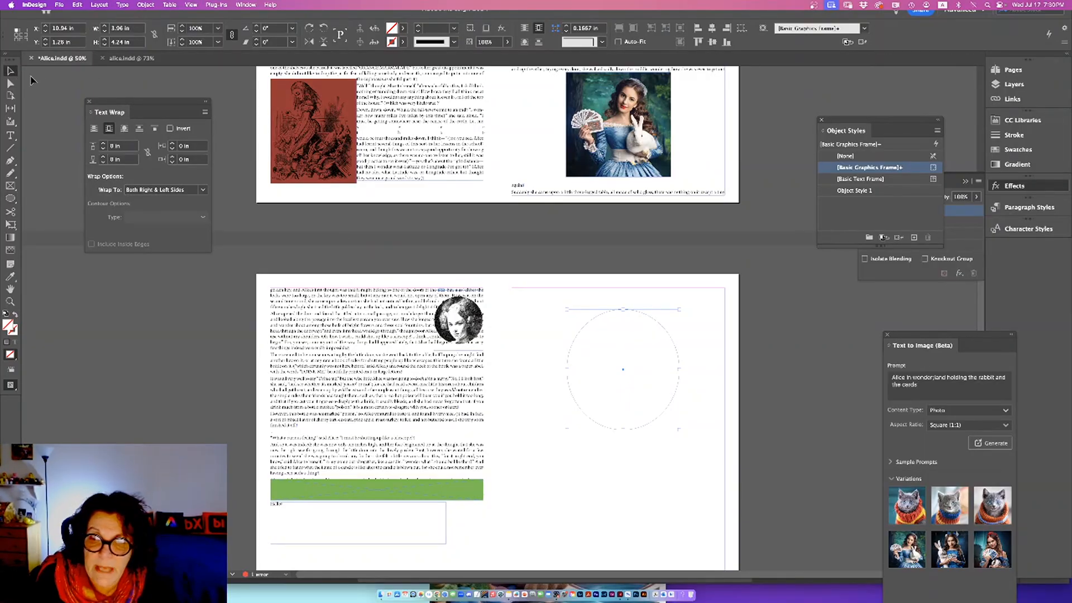
left_click_drag(610, 389, 446, 417)
left_click_drag(624, 373, 327, 419)
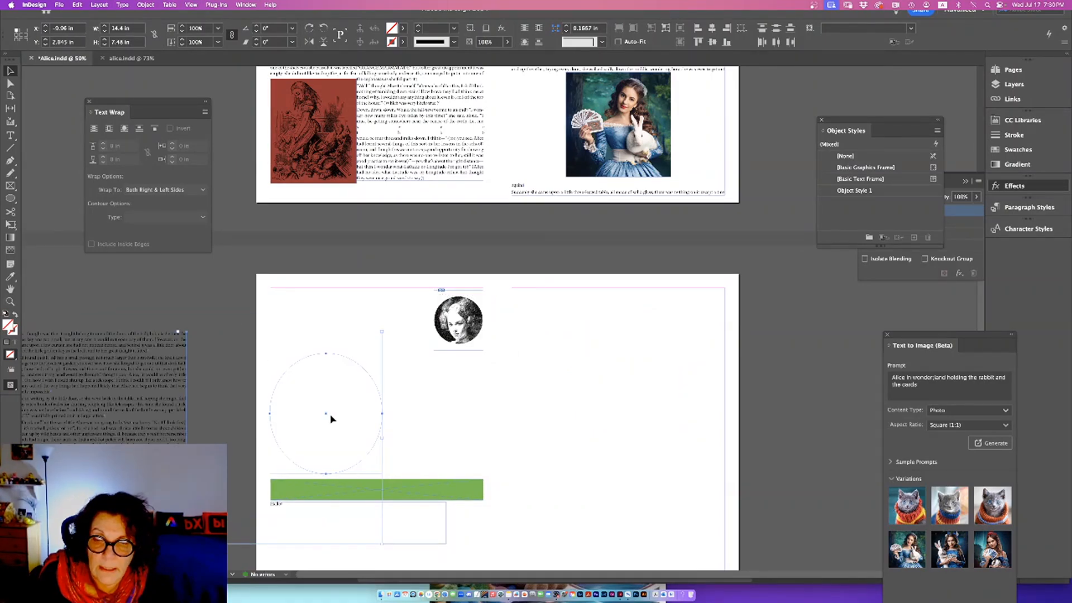
key("super+z")
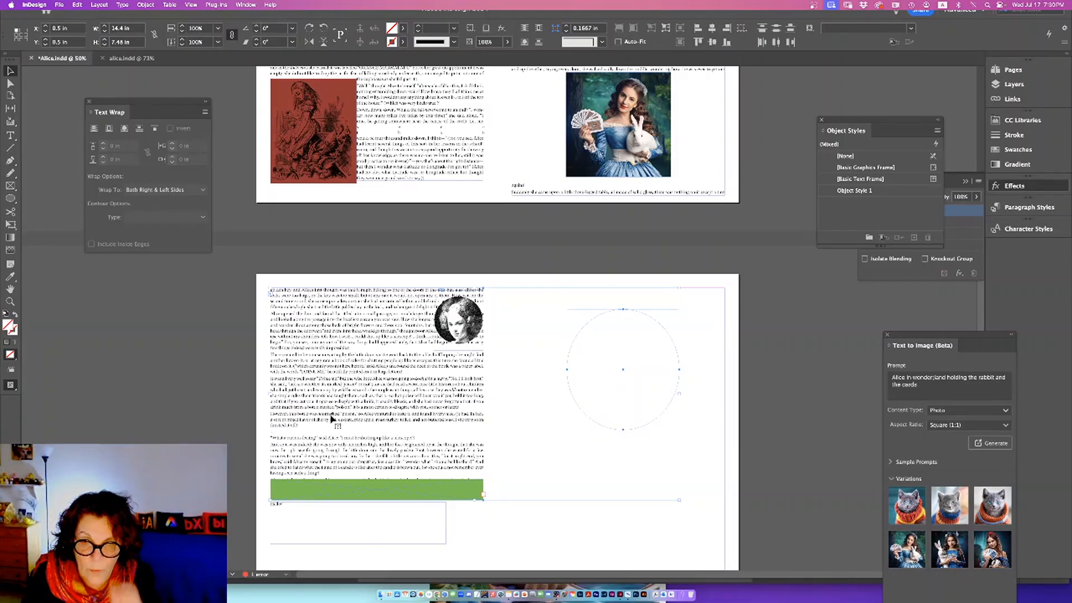
left_click(631, 400)
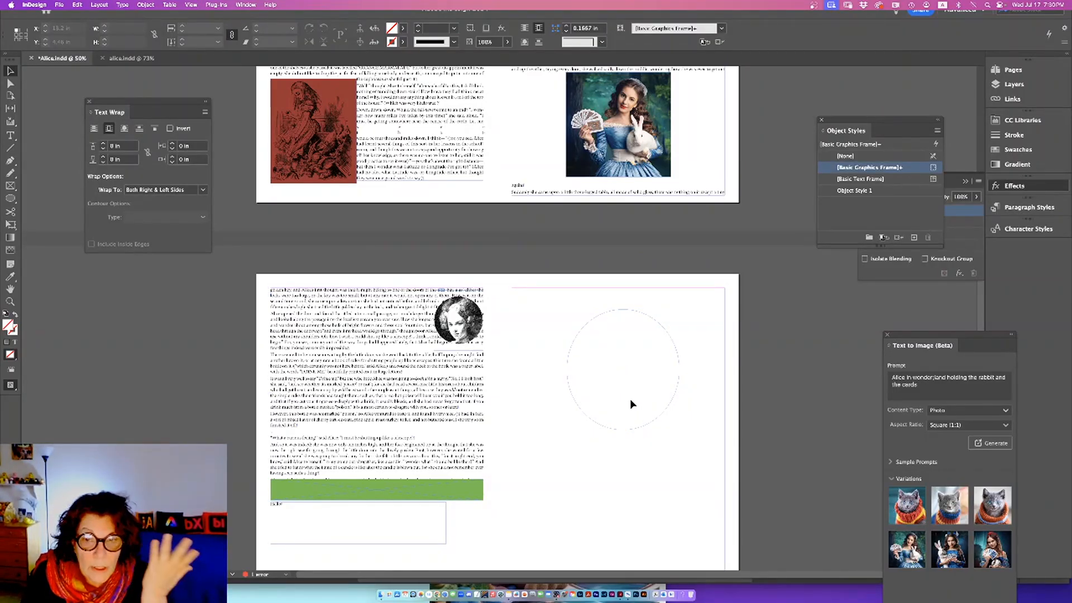
Undo the ellipse, the pen-drawn shape, the portrait move and the text frame extension on the Chapter I spread.
key("super+z")
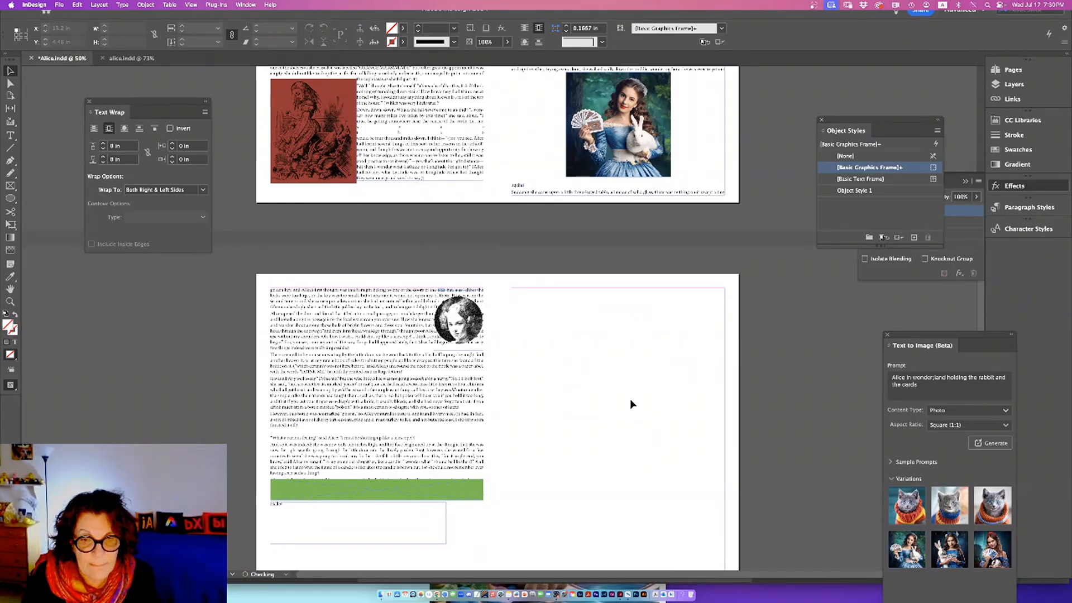
key("super+z")
key("super+z")
key("super+z")
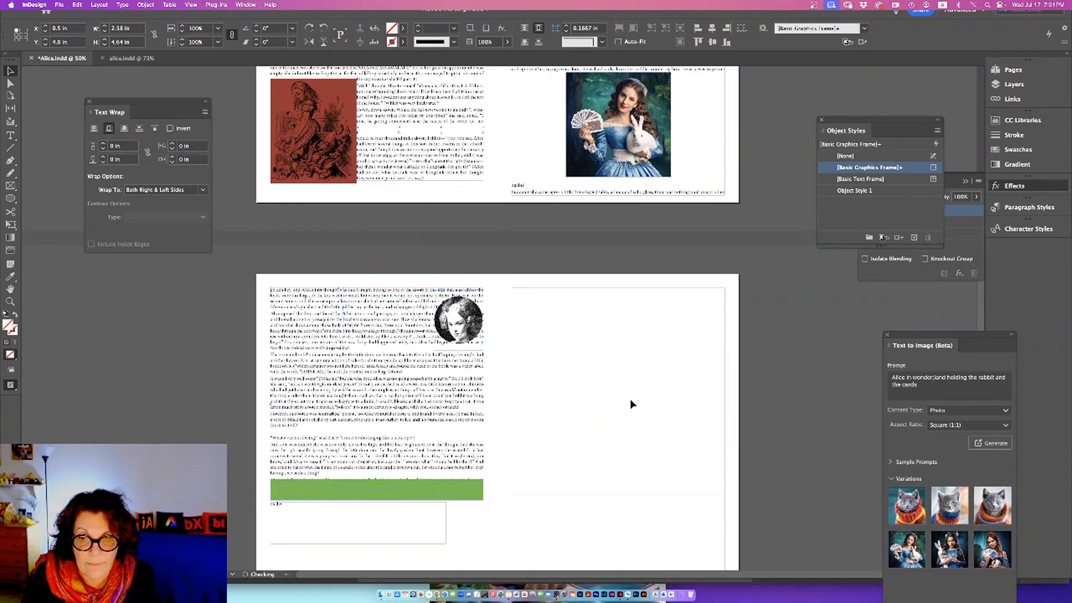
key("super+z")
key("super+z")
key("super+z")
key("super+z")
key("super+z")
key("super+z")
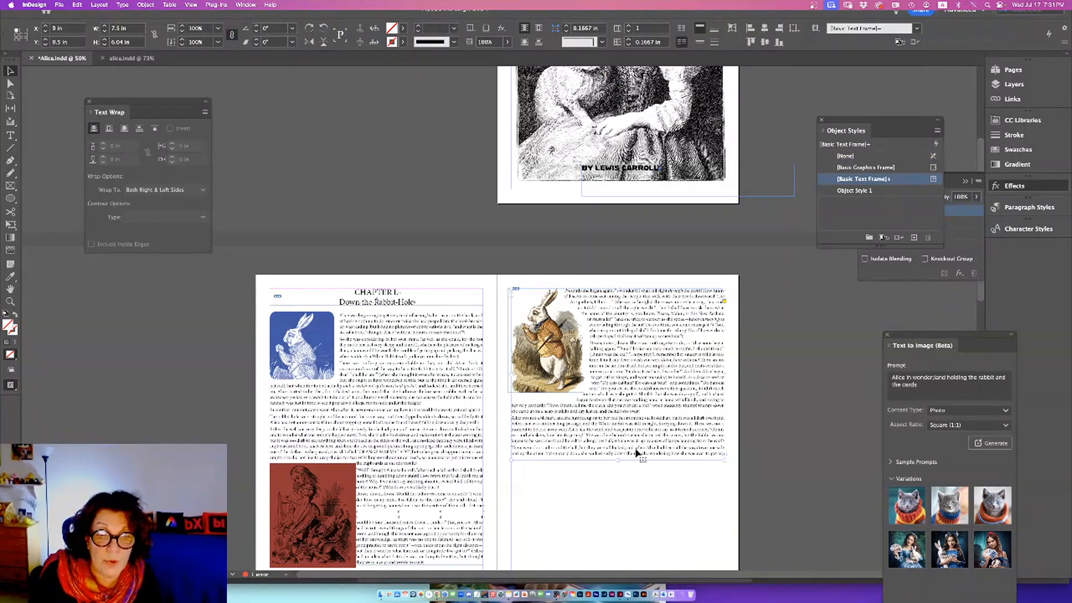
Extend the shortened text frame below the color rabbit picture down to about 8.6 in high.
left_click(644, 471)
left_click(621, 457)
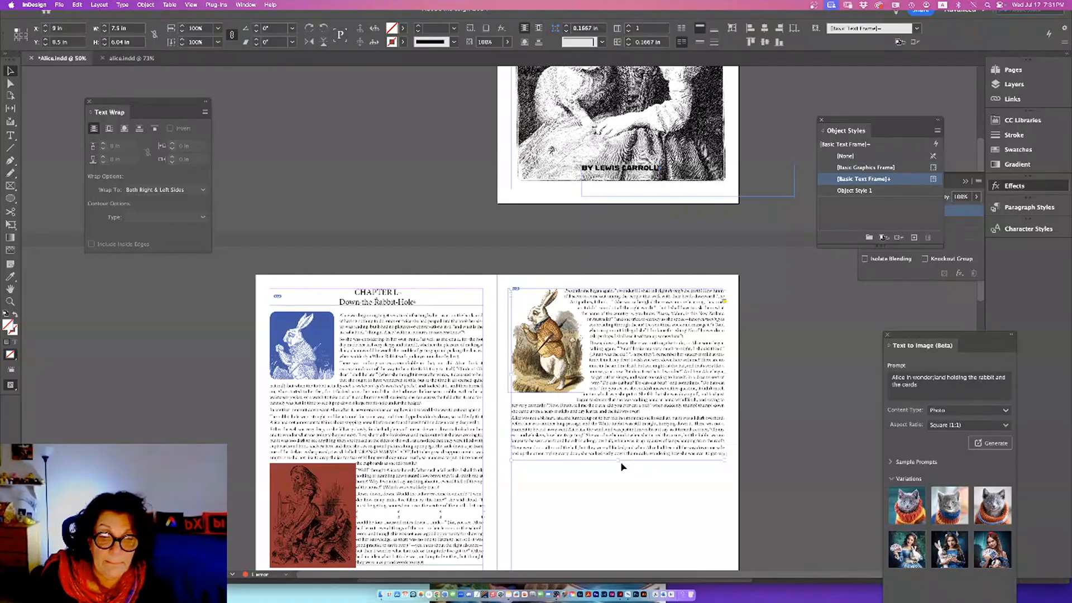
left_click_drag(618, 461, 620, 533)
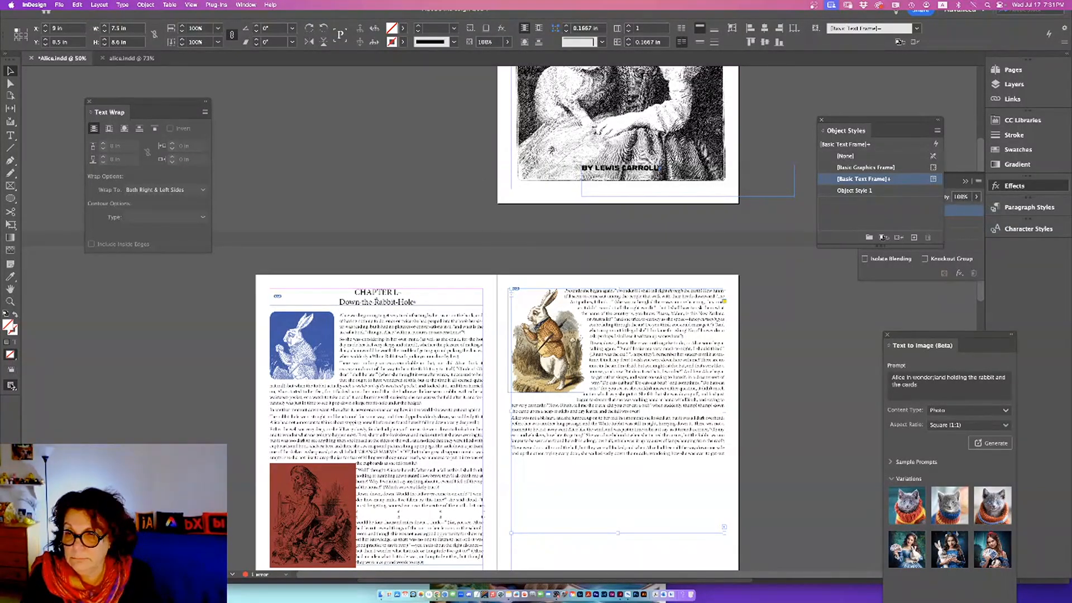
Show the layout in Presentation mode and page through the cover, the Chapter I spread and the following spread.
left_click(11, 385)
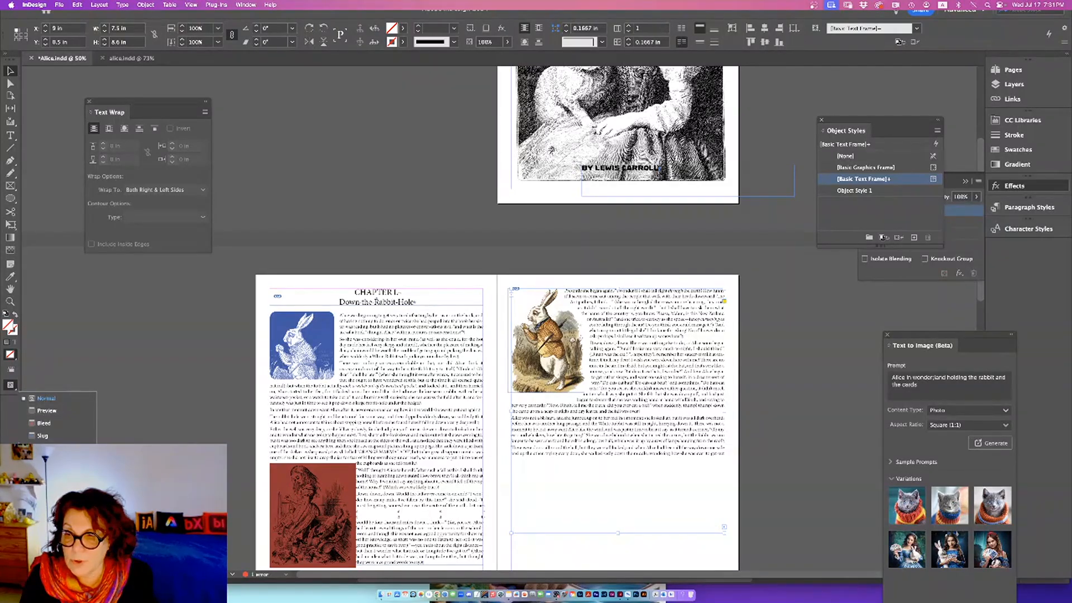
left_click(50, 448)
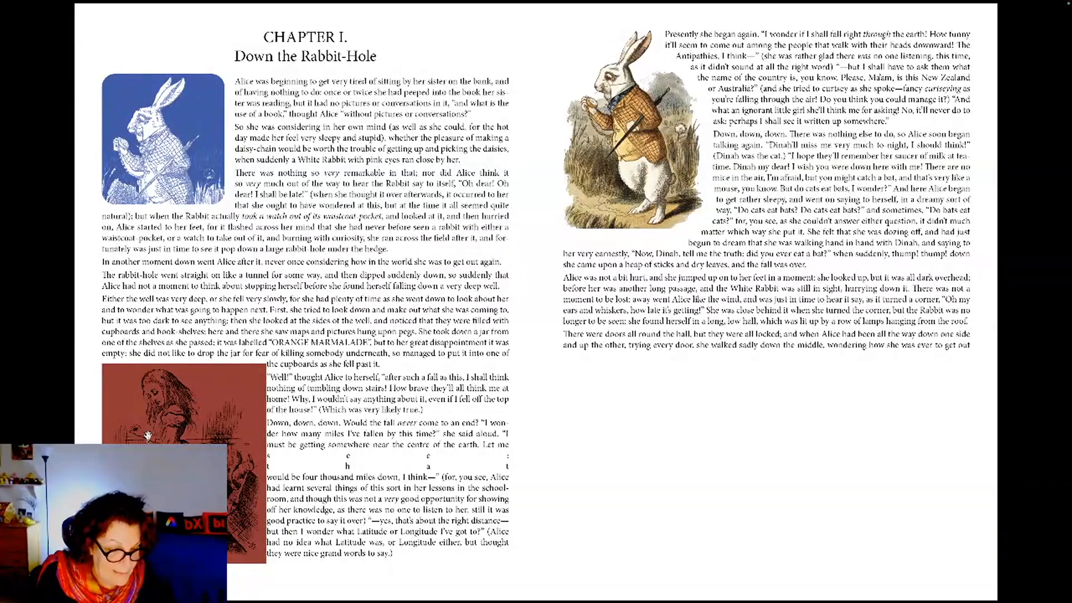
key("Left")
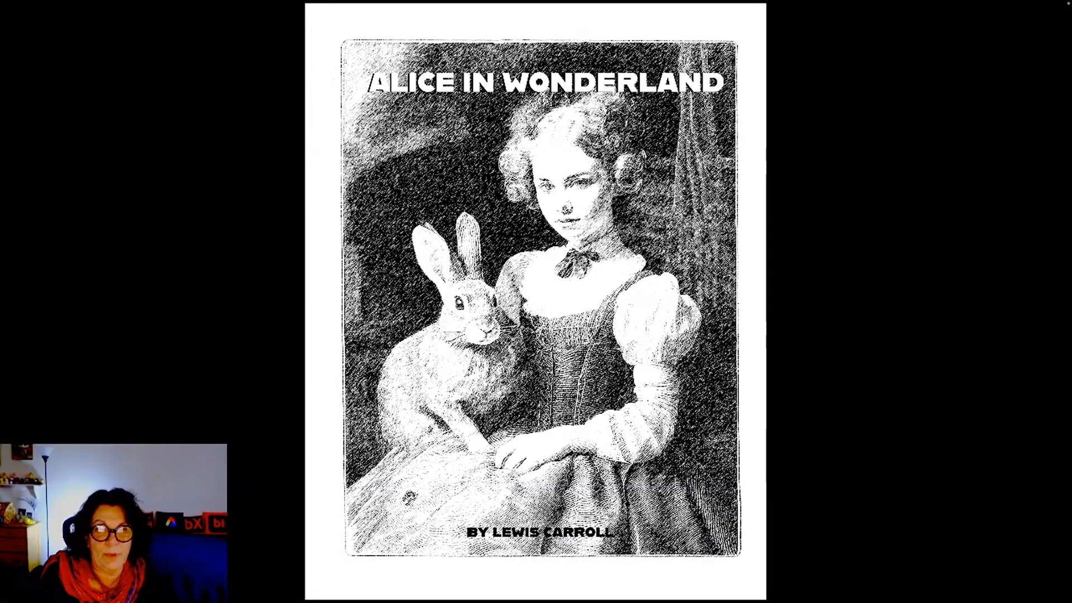
key("Right")
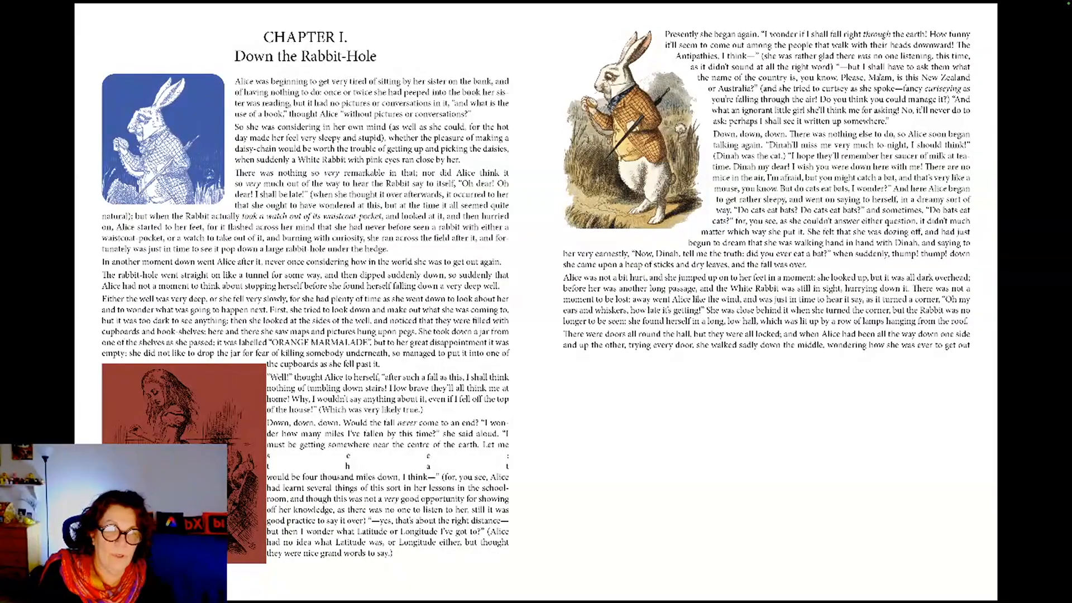
key("Right")
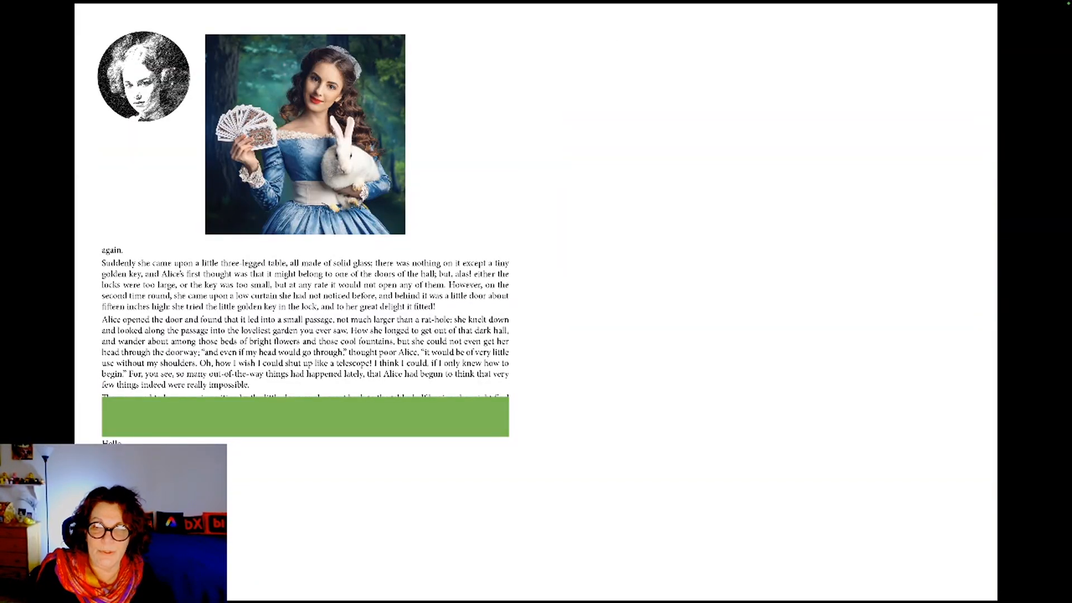
Page back to the Chapter I spread and leave Presentation mode.
key("Left")
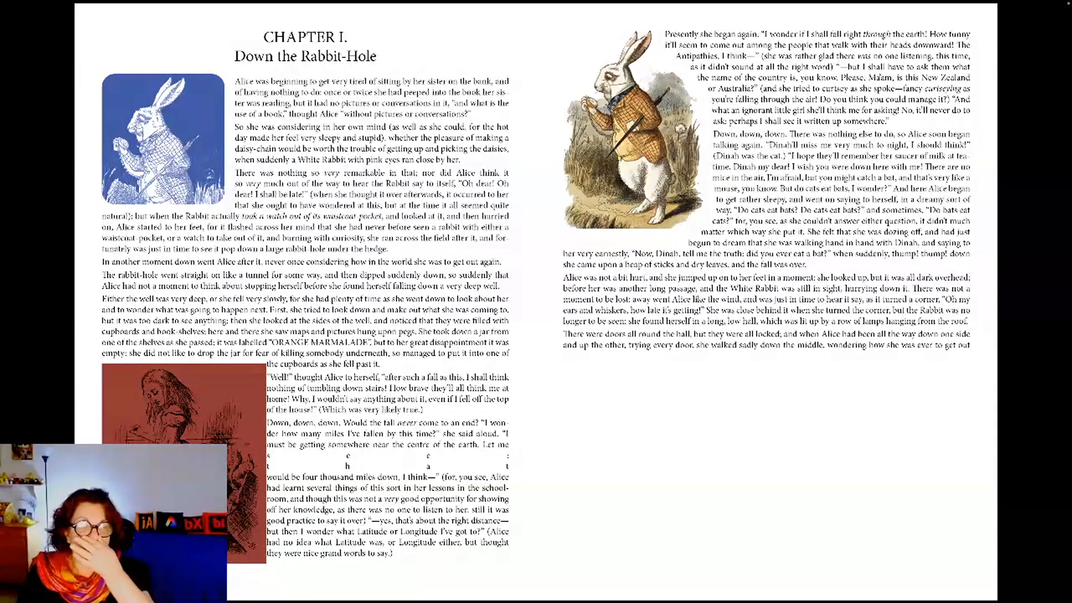
key("Escape")
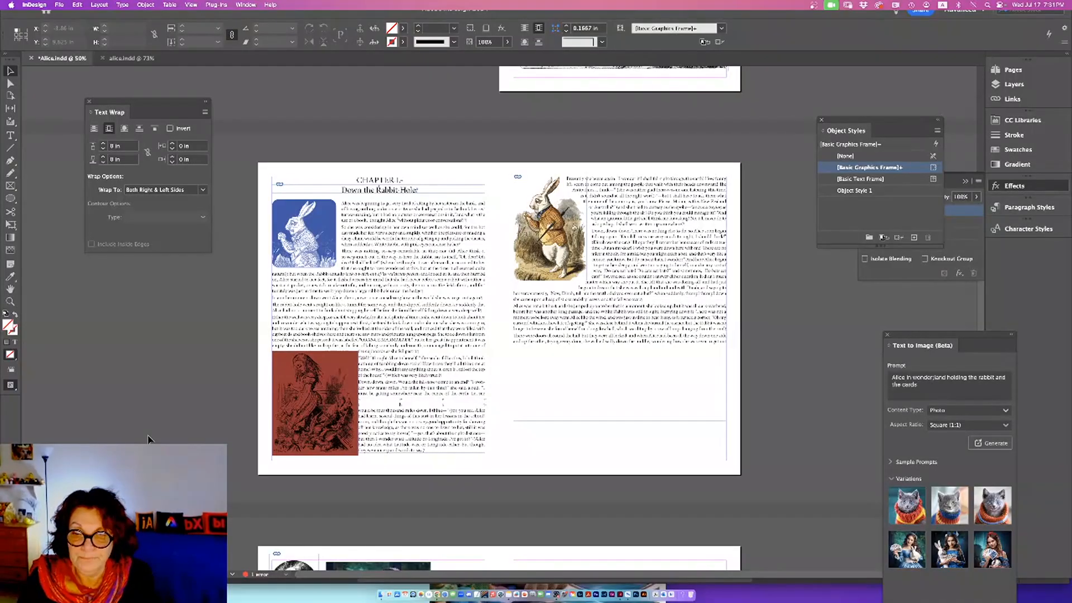
Set the red illustration's text wrap to the bounding box with a 0.1875 in offset on all four sides.
left_click(347, 383)
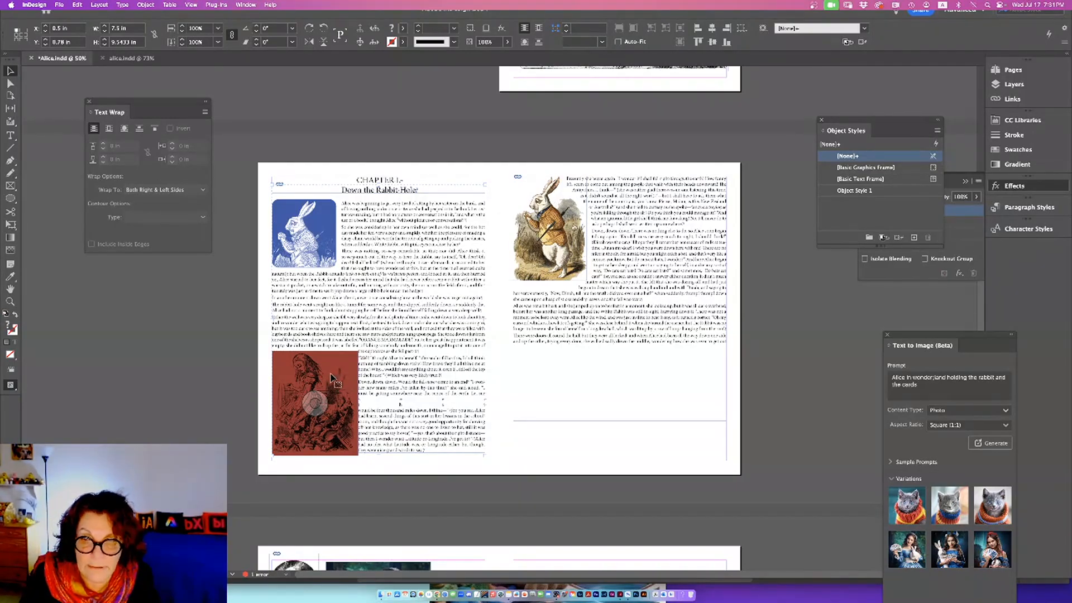
left_click(281, 372)
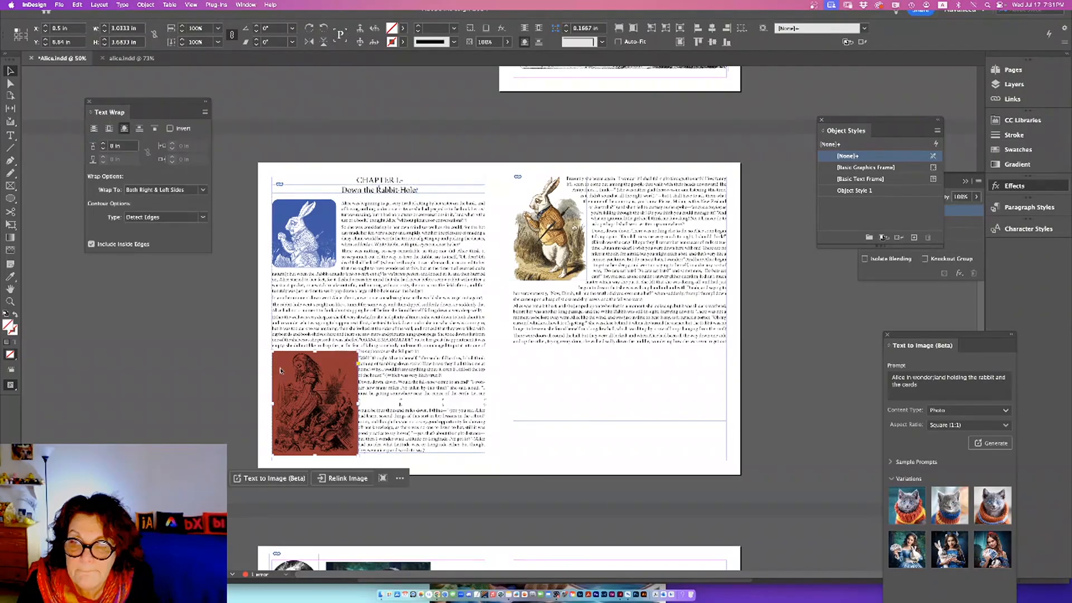
left_click(109, 128)
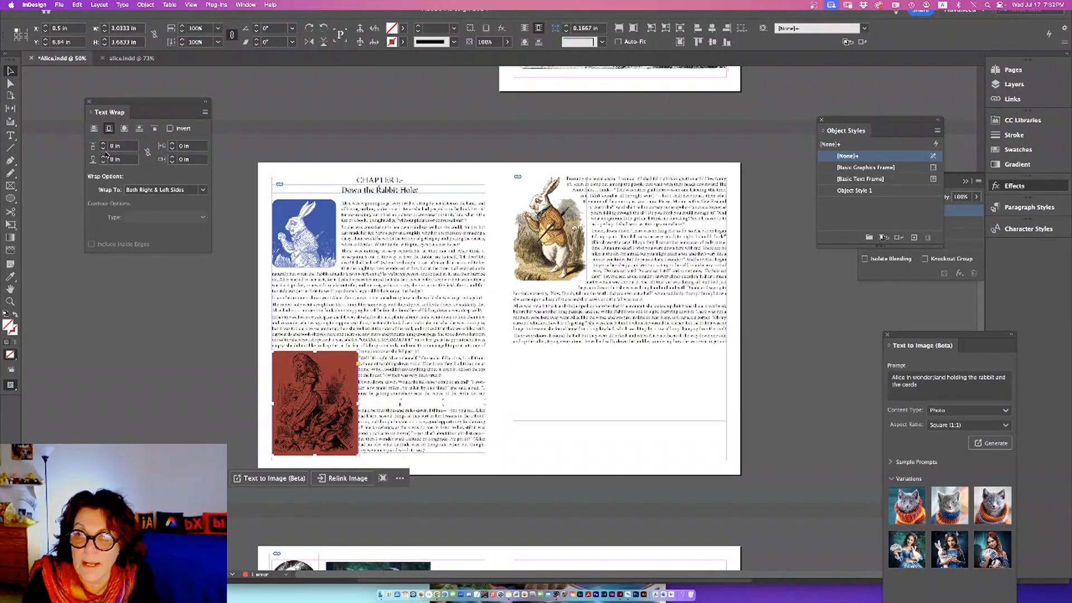
left_click(104, 143)
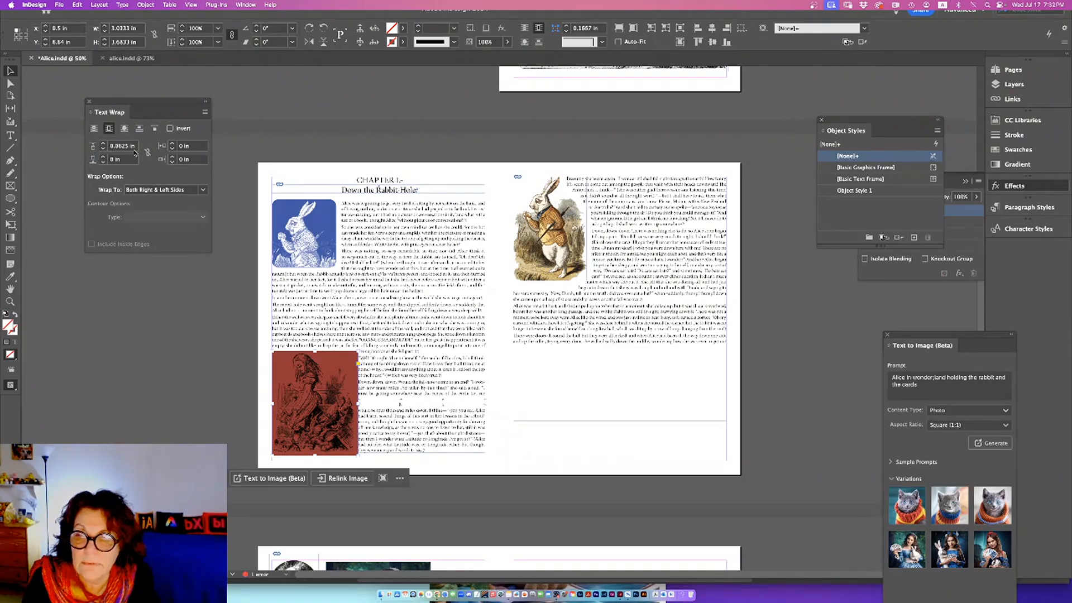
left_click(103, 143)
left_click(102, 143)
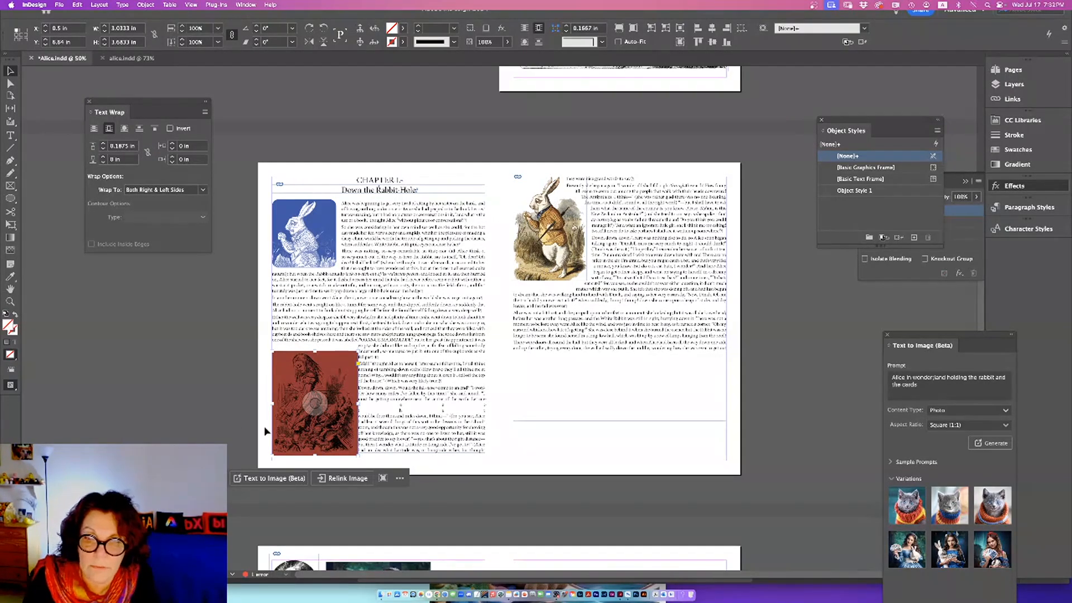
left_click(148, 152)
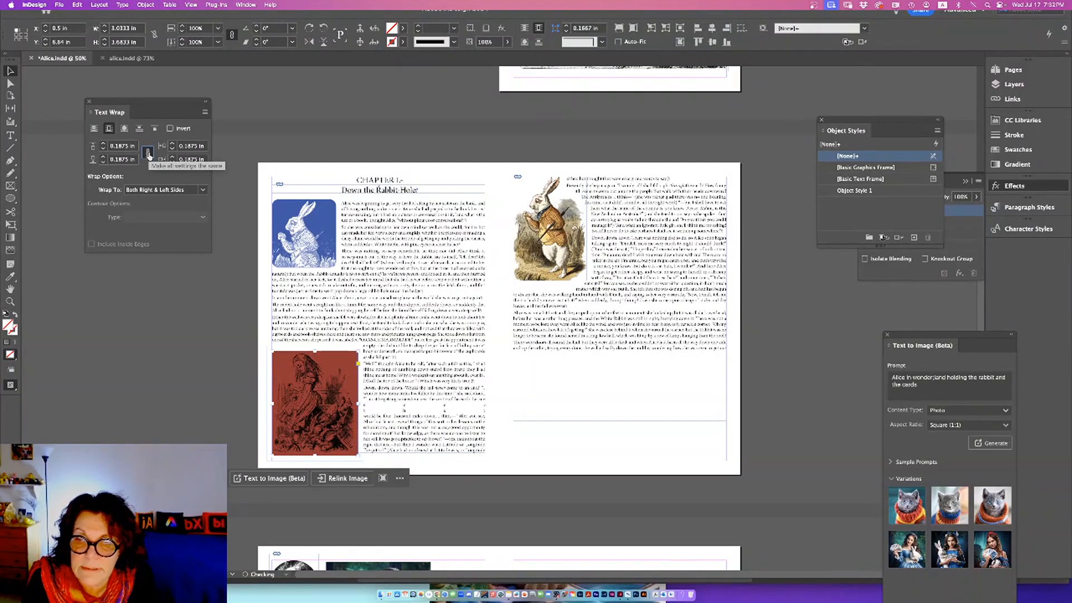
left_click(165, 383)
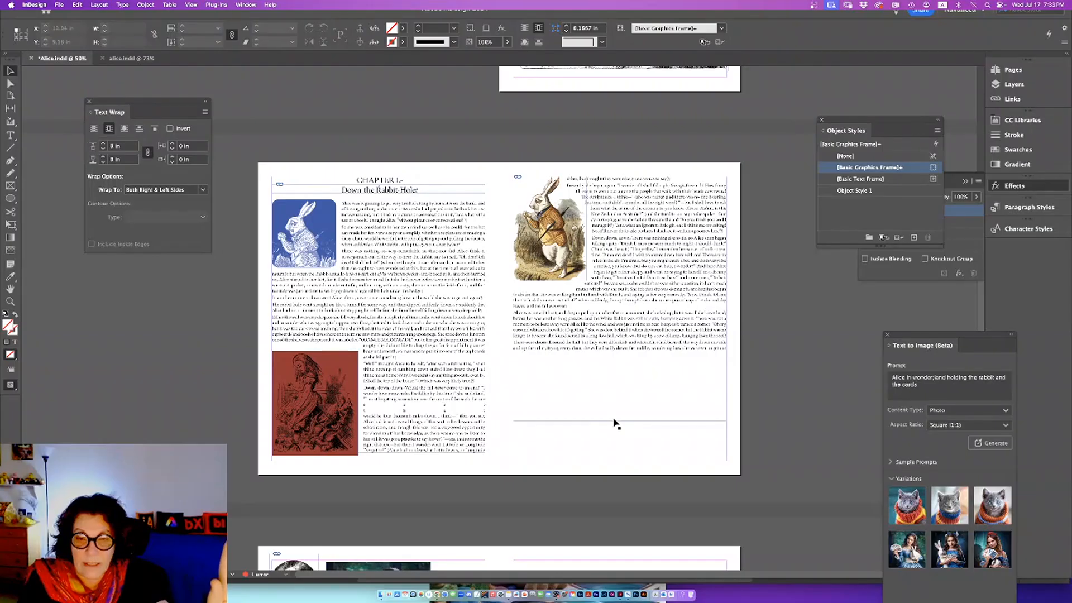
Draw an ellipse frame about 2.84 by 2.6 in over the outer edge of the facing page's text and wrap text around its shape.
scroll(642, 399, "down", 1)
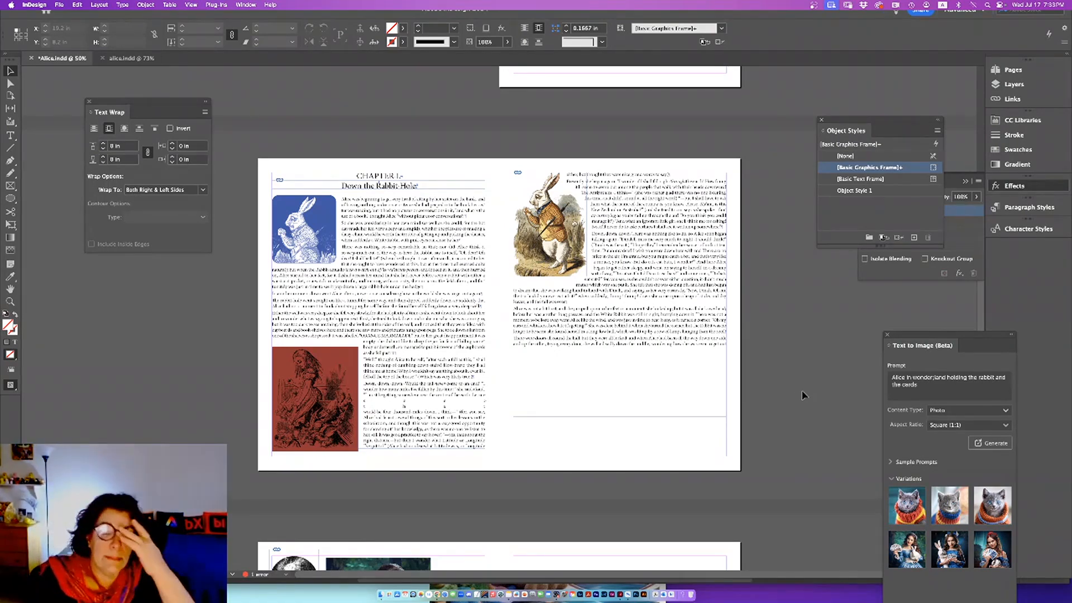
scroll(806, 390, "up", 1)
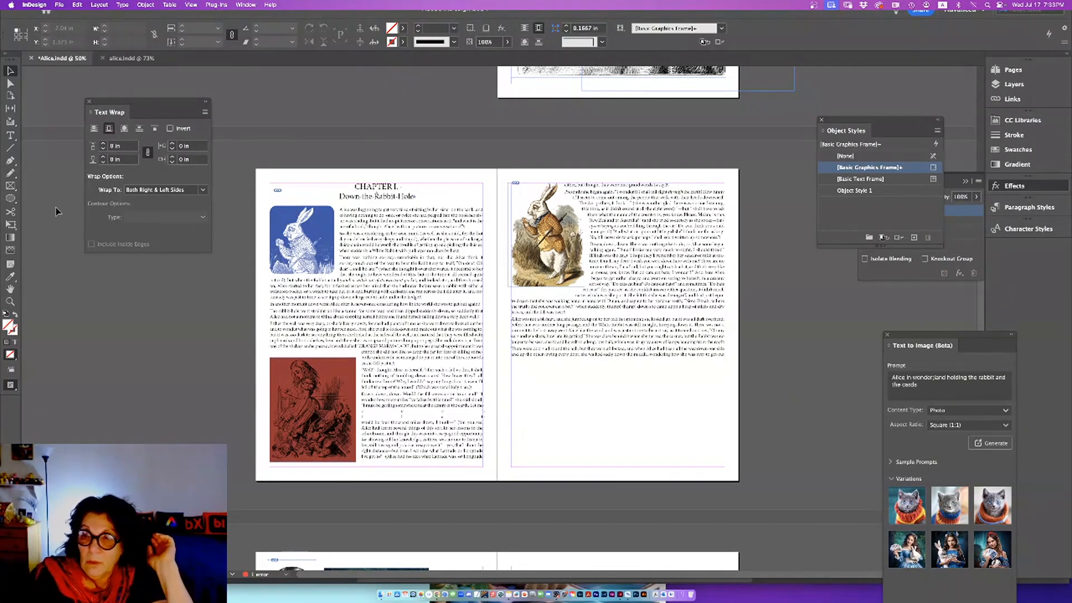
left_click(11, 186)
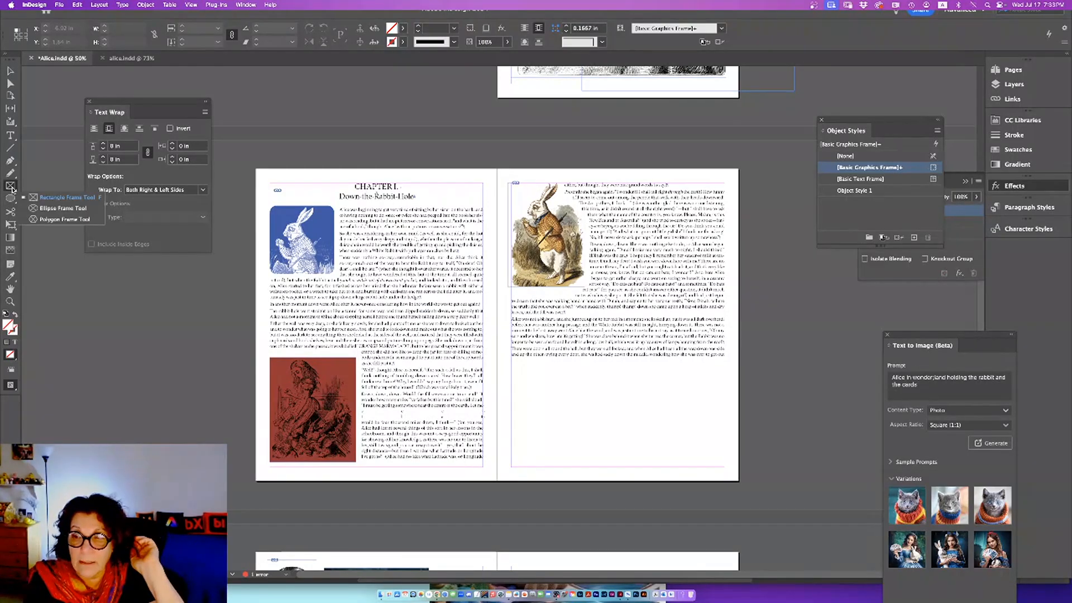
left_click(61, 208)
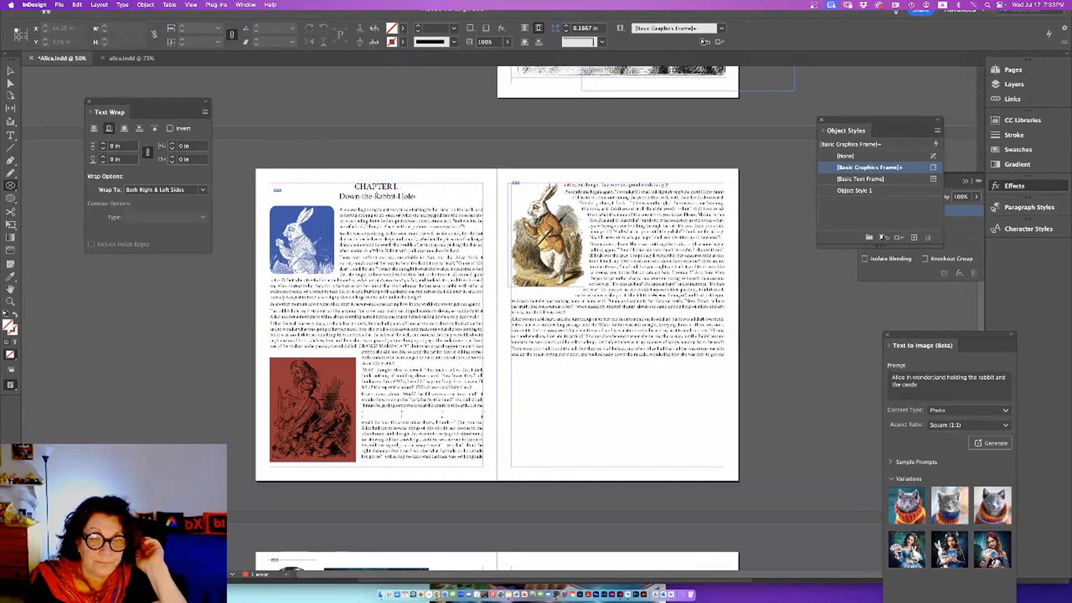
mouse_move(657, 294)
left_mouse_down()
mouse_move(729, 335)
mouse_move(737, 368)
left_mouse_up()
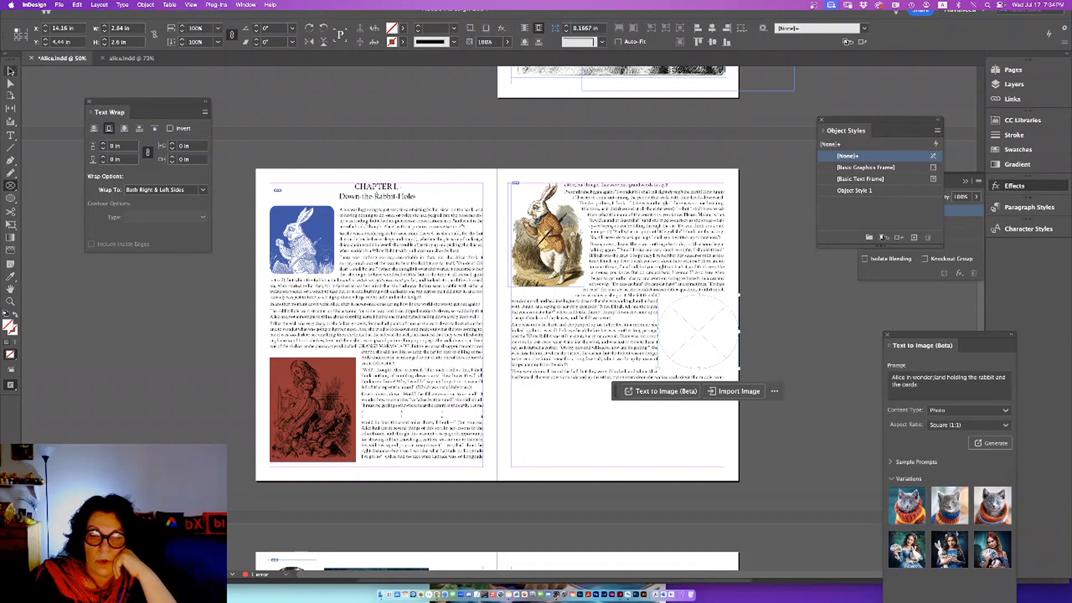
left_click(10, 70)
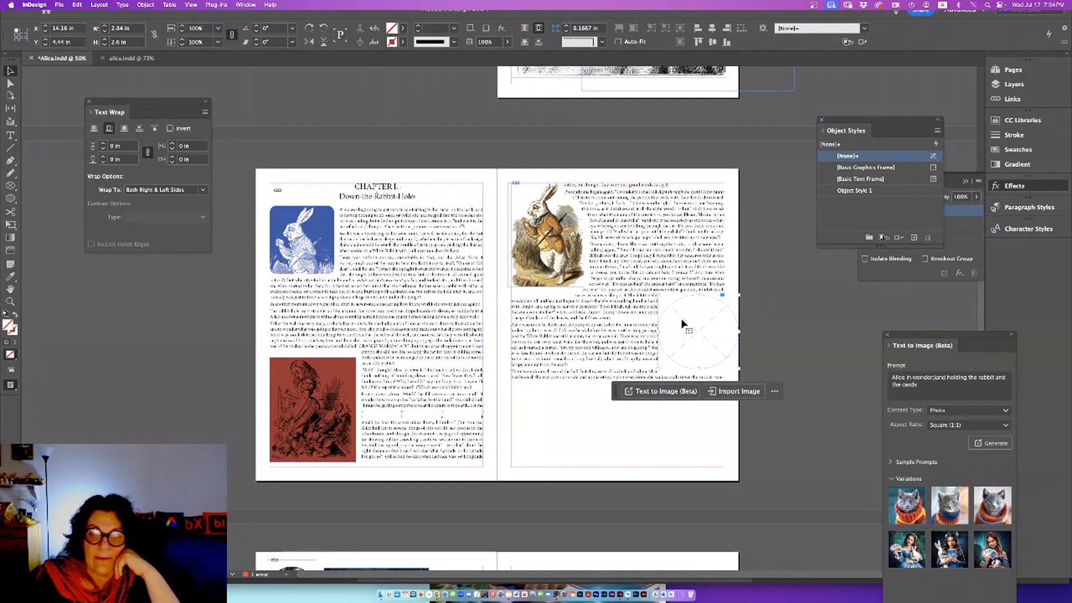
left_click(124, 128)
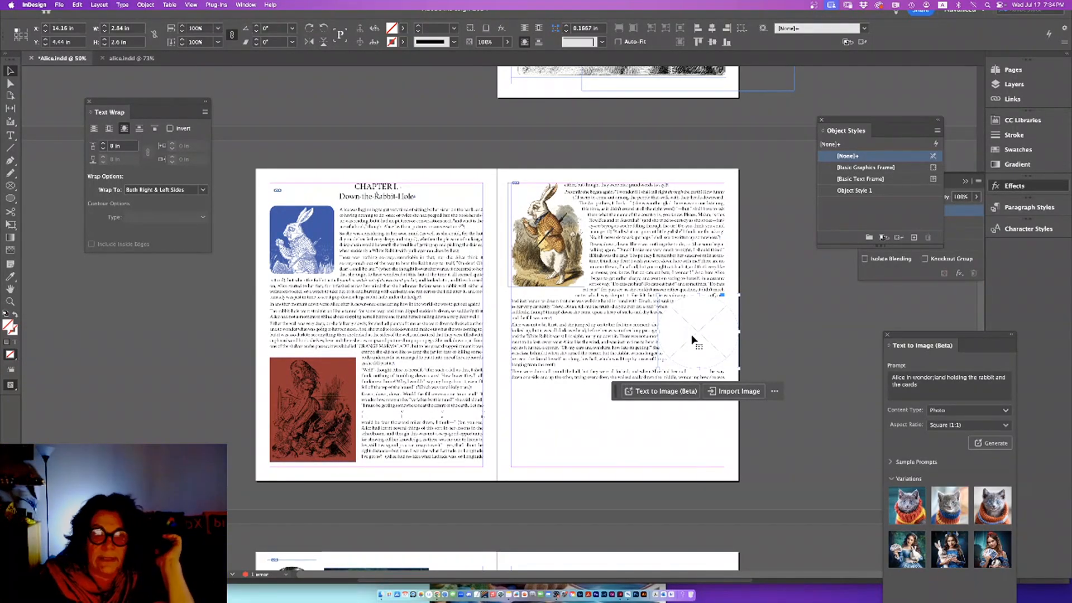
left_click(145, 4)
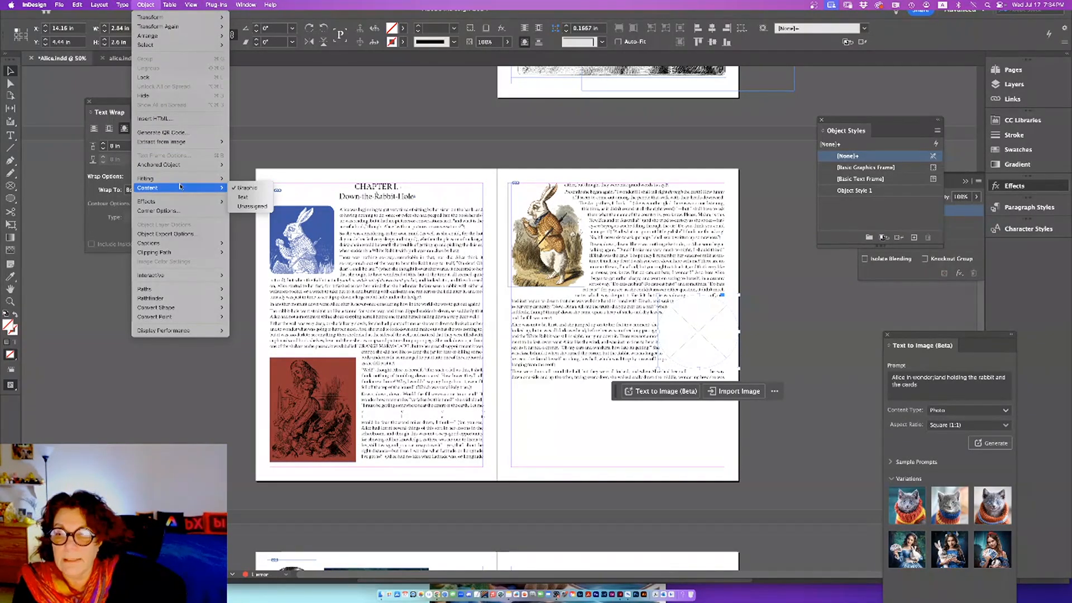
mouse_move(203, 255)
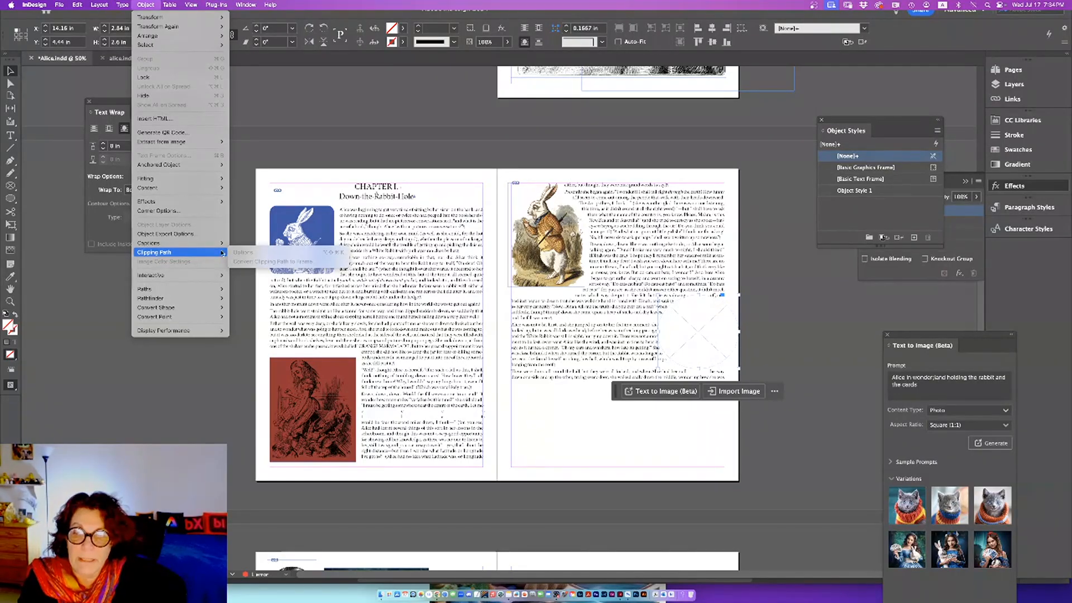
left_click(347, 209)
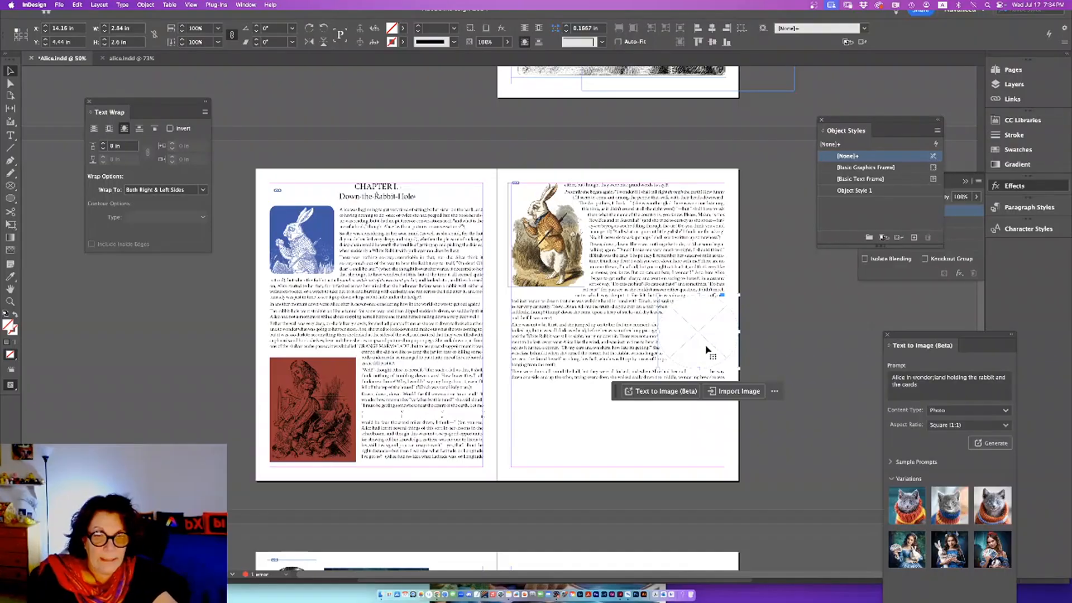
Hide the guides and frame edges, and copy the ellipse frame to the lower inner side of the text column at X 9 in, Y 6.42 in.
left_click(686, 441)
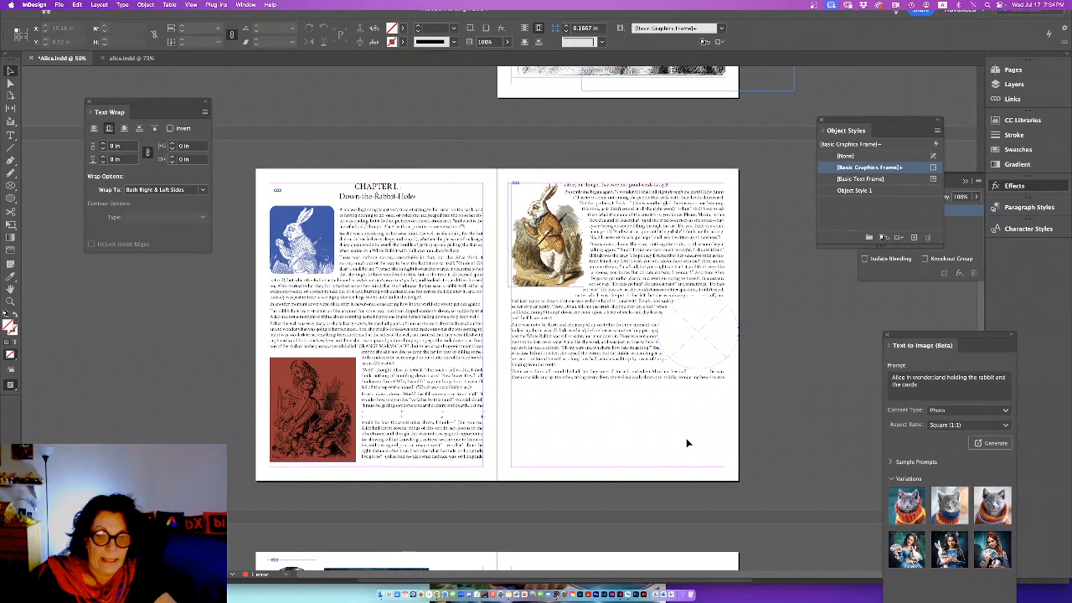
key("w")
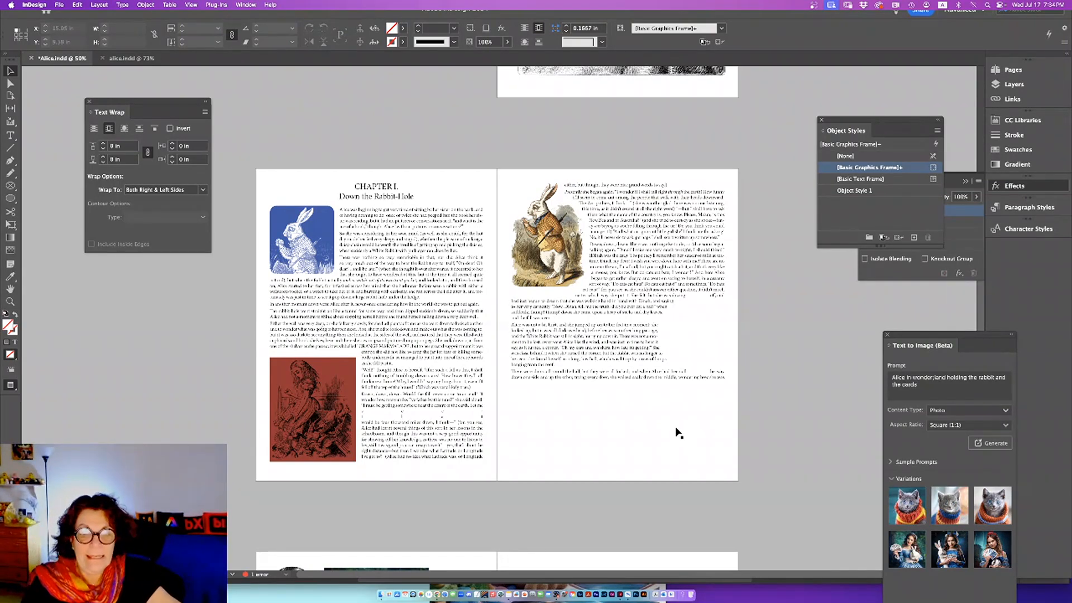
left_click(698, 341)
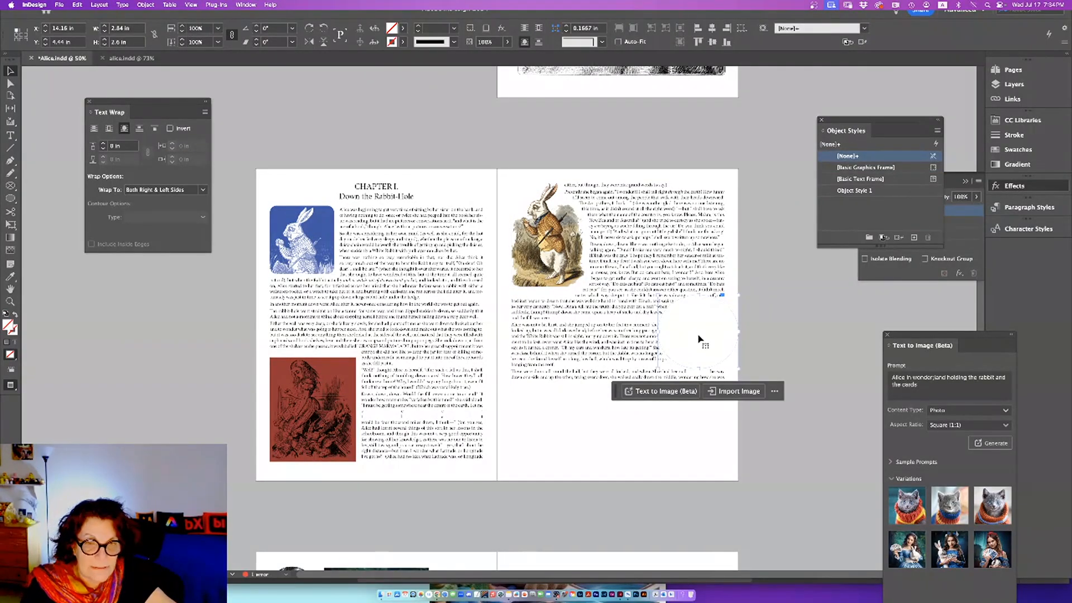
left_click_drag(698, 341, 525, 393)
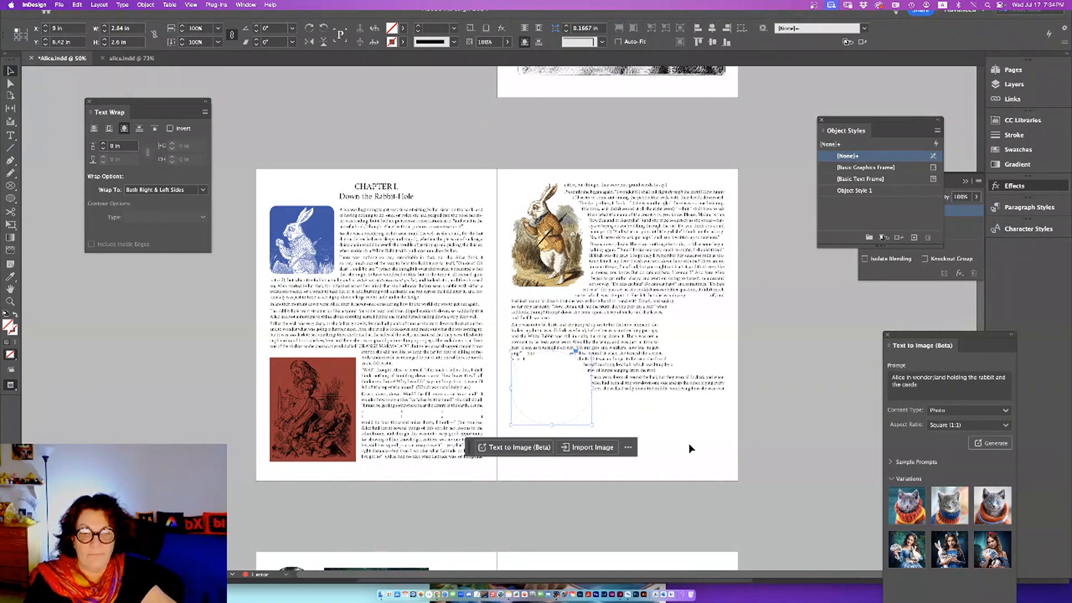
left_click(698, 455)
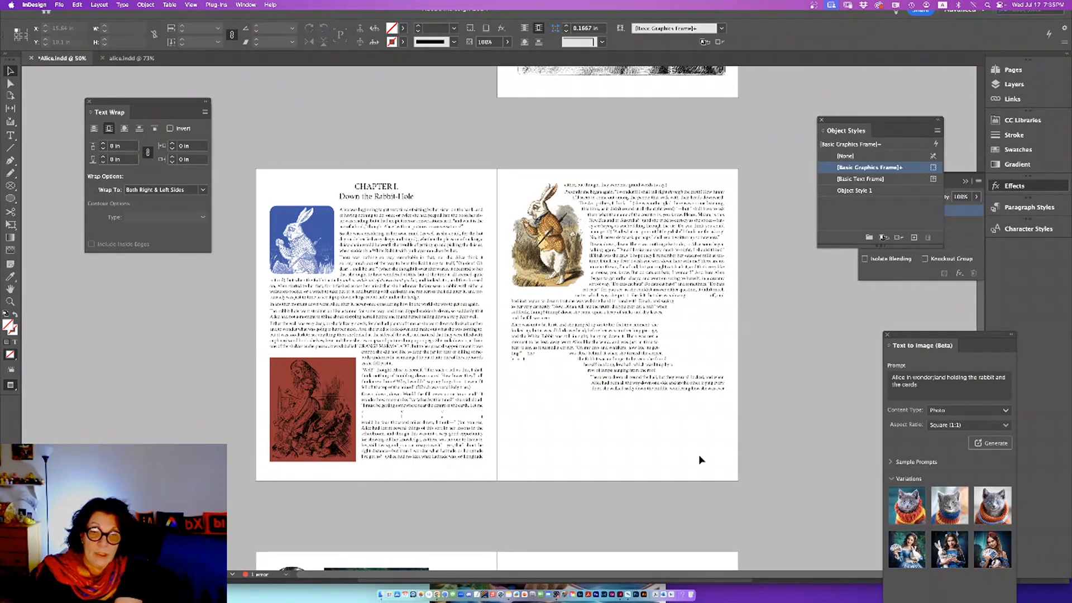
Place the generated picture of Alice holding the cards and rabbit into the ellipse frame at the facing page's outer edge.
left_click(702, 342)
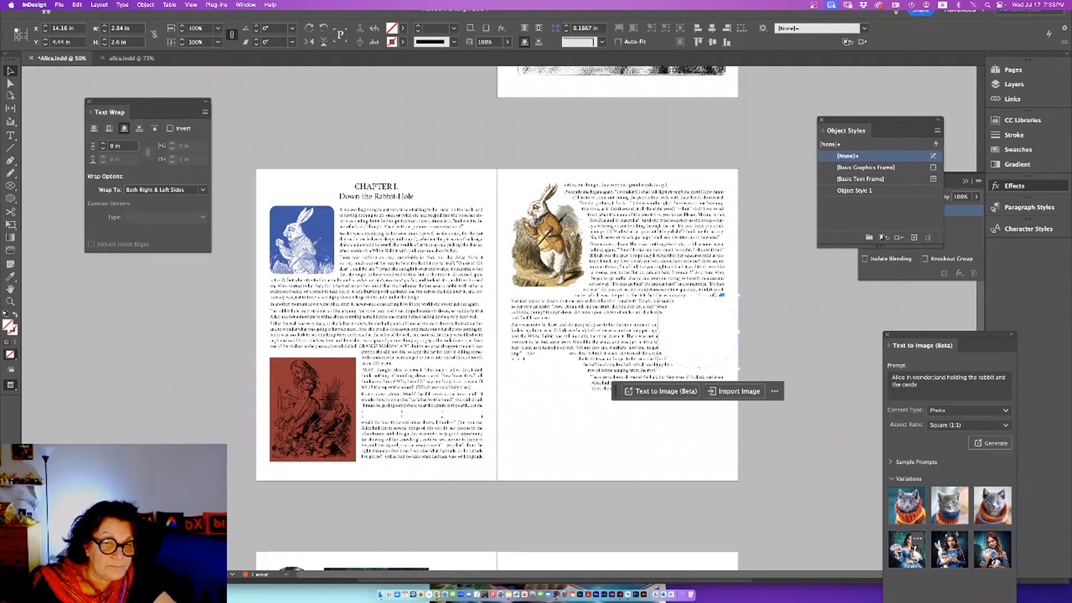
left_click(748, 396)
left_click(660, 410)
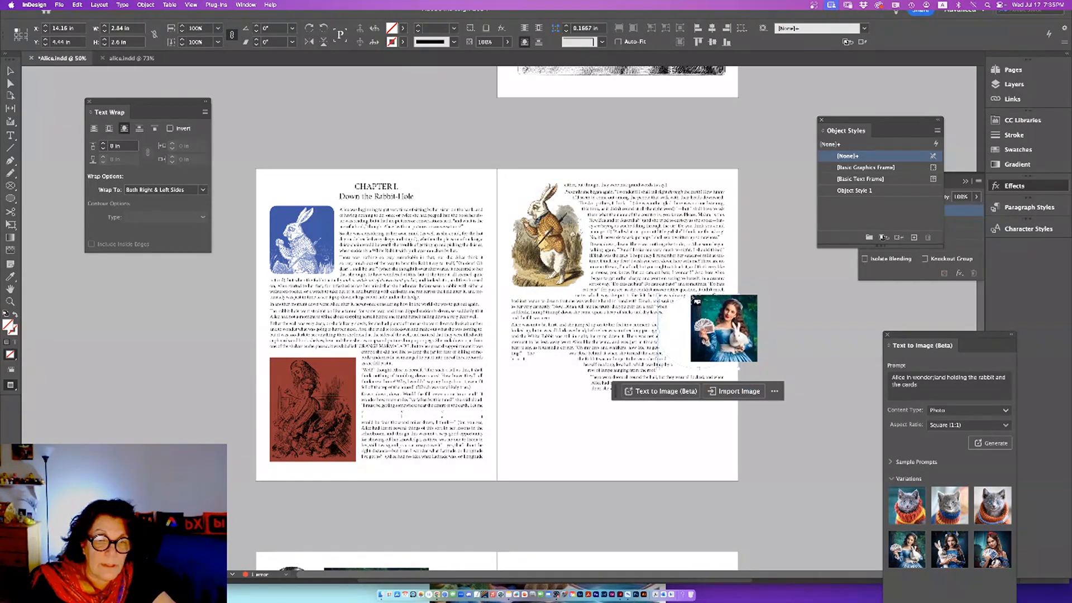
left_click_drag(691, 297, 693, 300)
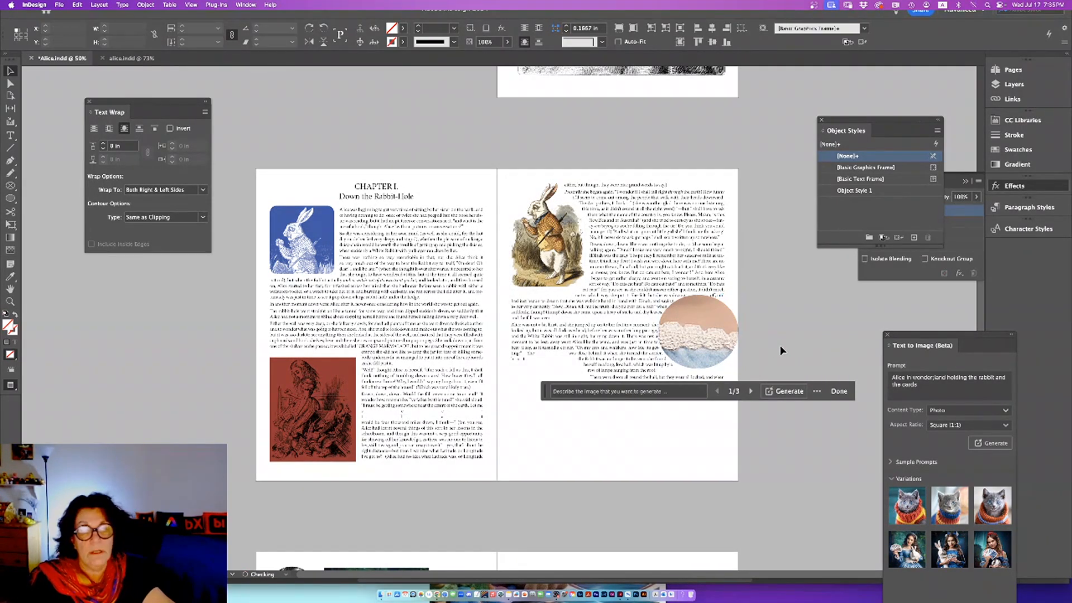
Fit the oversized Alice picture in its ellipse frame with Fill Frame Proportionally.
left_click(697, 333)
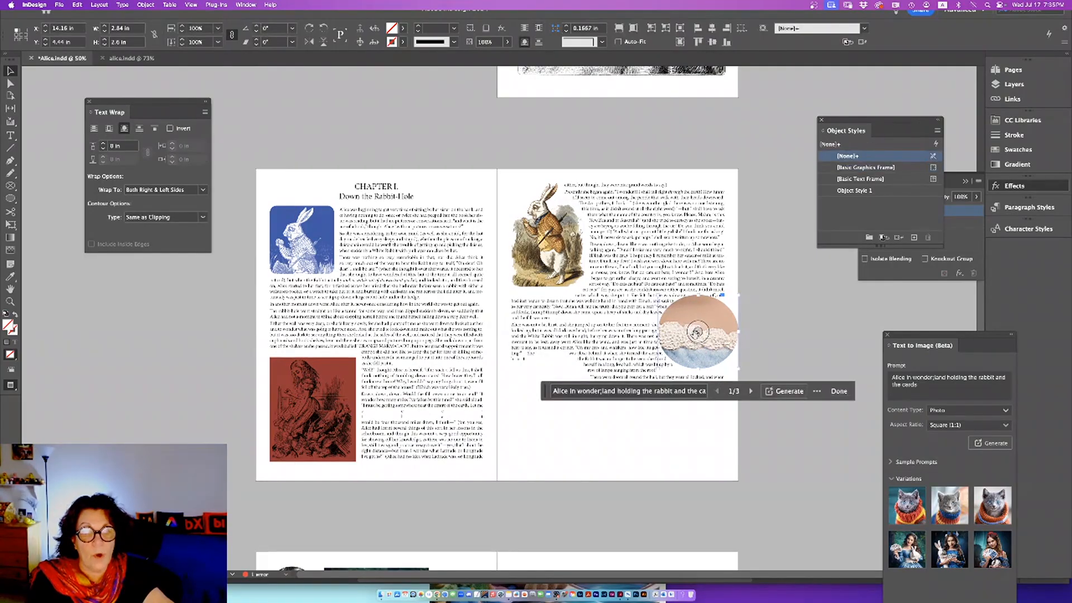
left_click(698, 333)
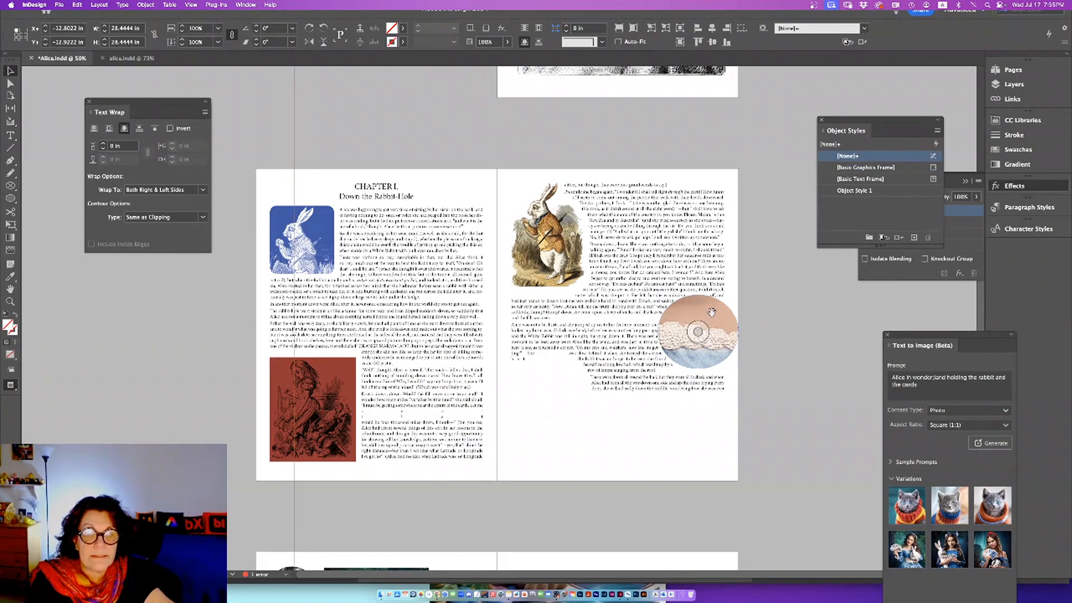
left_click(701, 361)
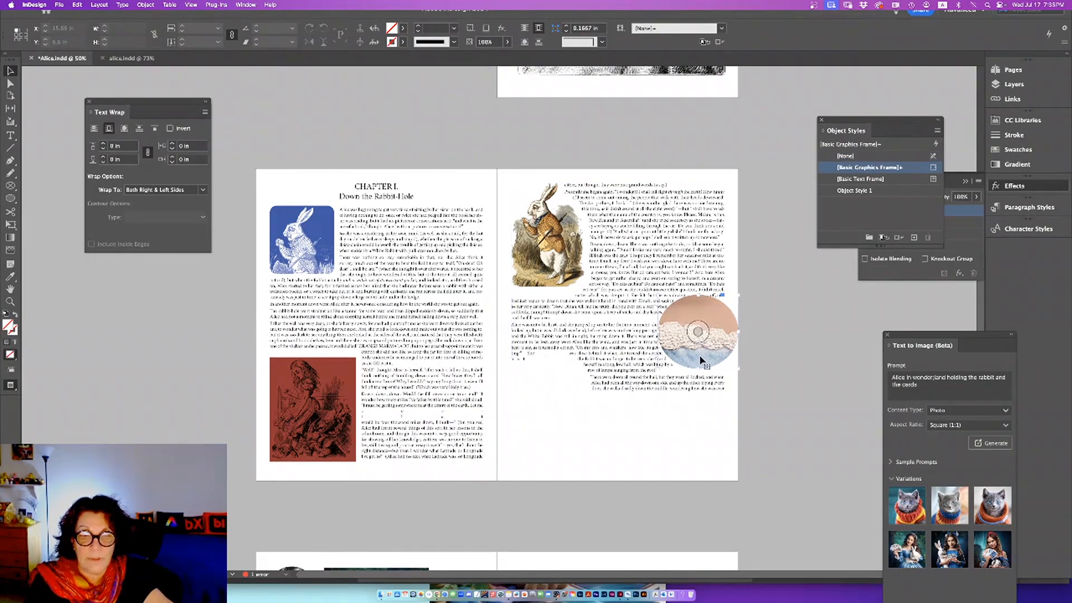
left_click(701, 361)
right_click(701, 359)
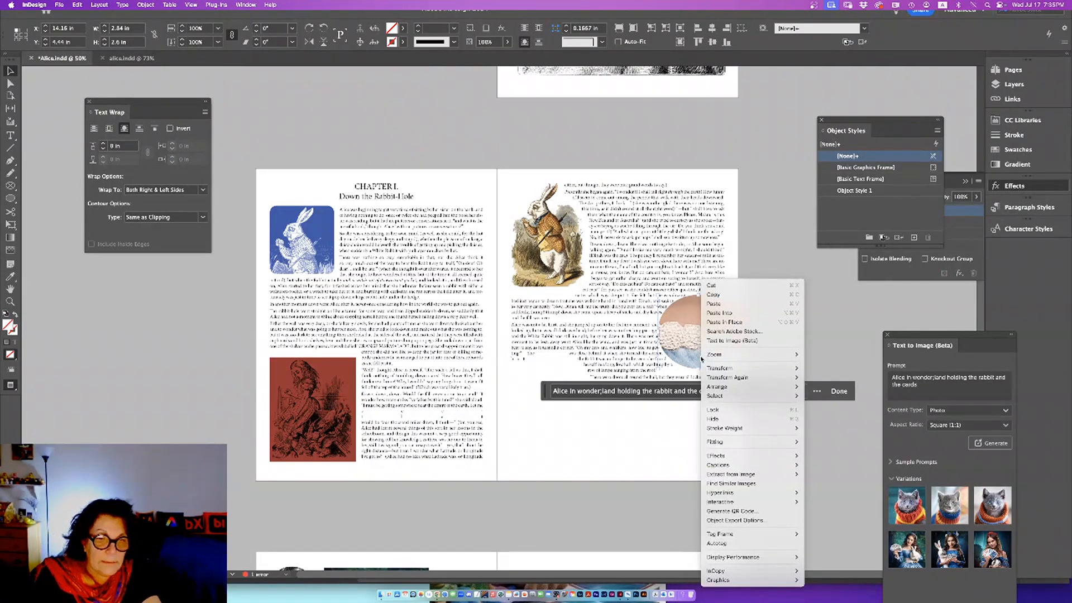
mouse_move(741, 444)
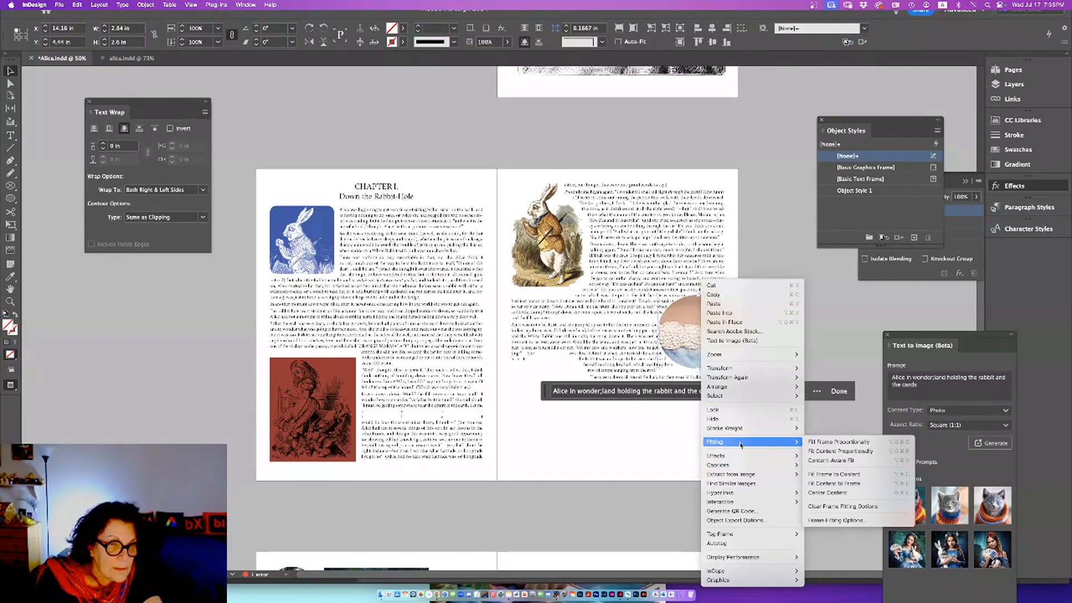
left_click(839, 442)
left_click(656, 471)
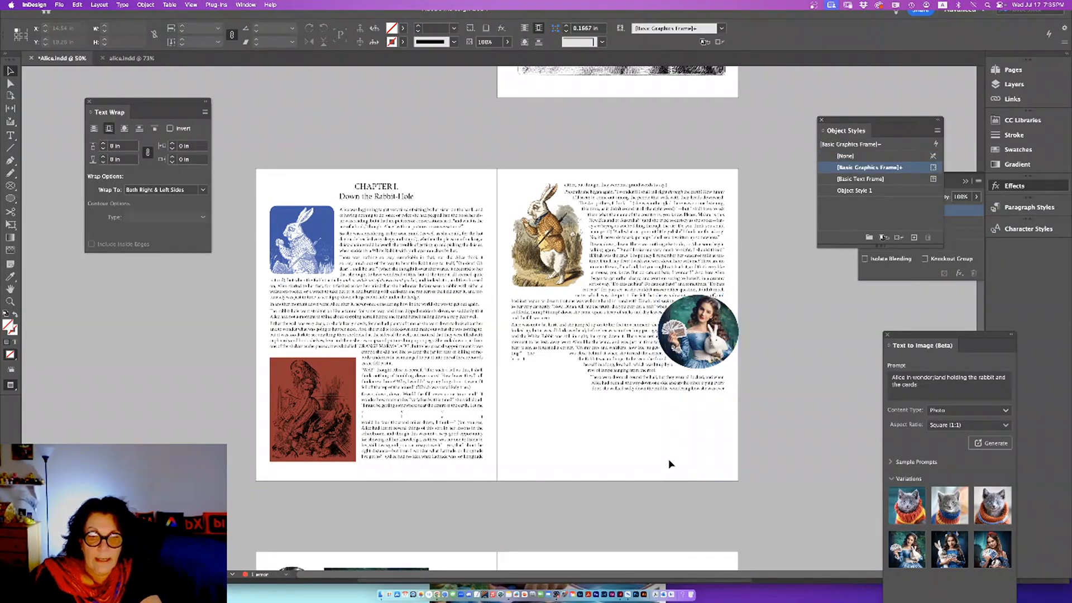
Set the text wrap offset around the elliptical Alice picture to 0.25 in.
left_click(698, 330)
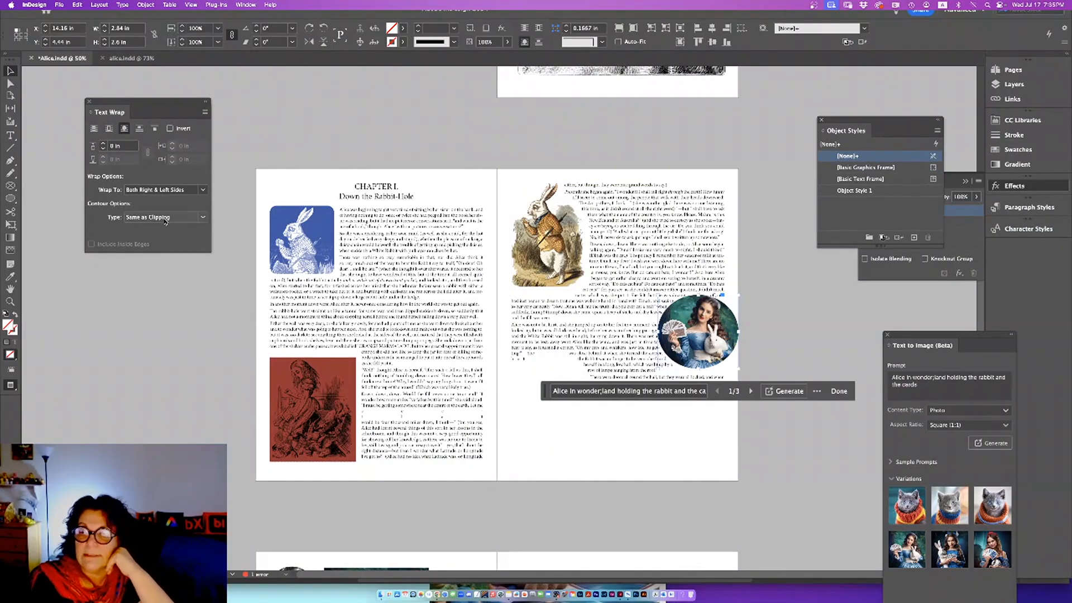
left_click(103, 144)
left_click(103, 143)
left_click(103, 143)
left_click(103, 144)
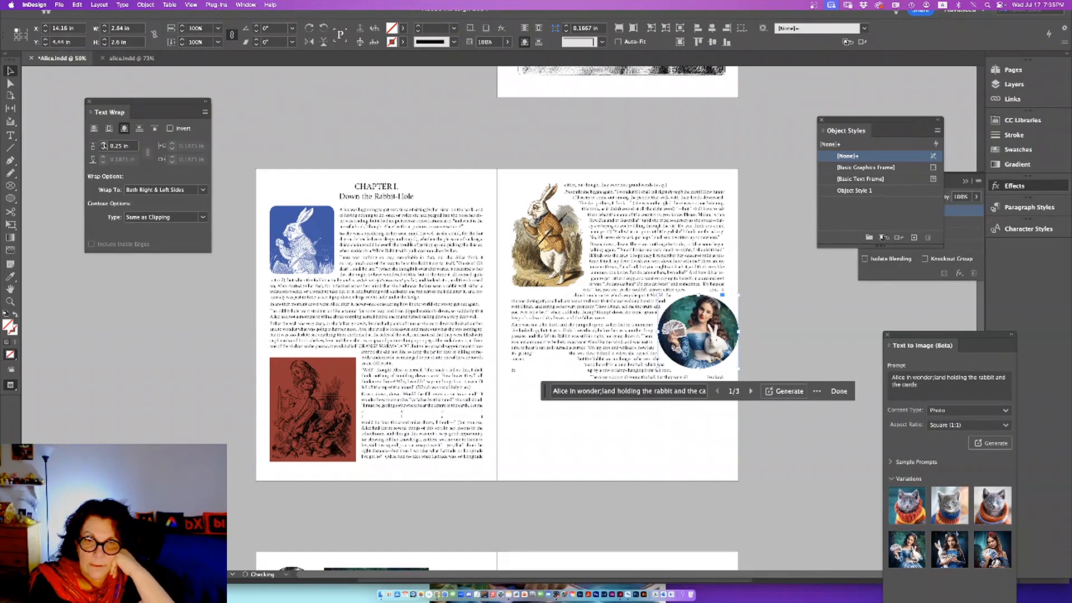
Deselect the Alice picture and begin opening another document from the Adobe Classes folder.
left_click(811, 453)
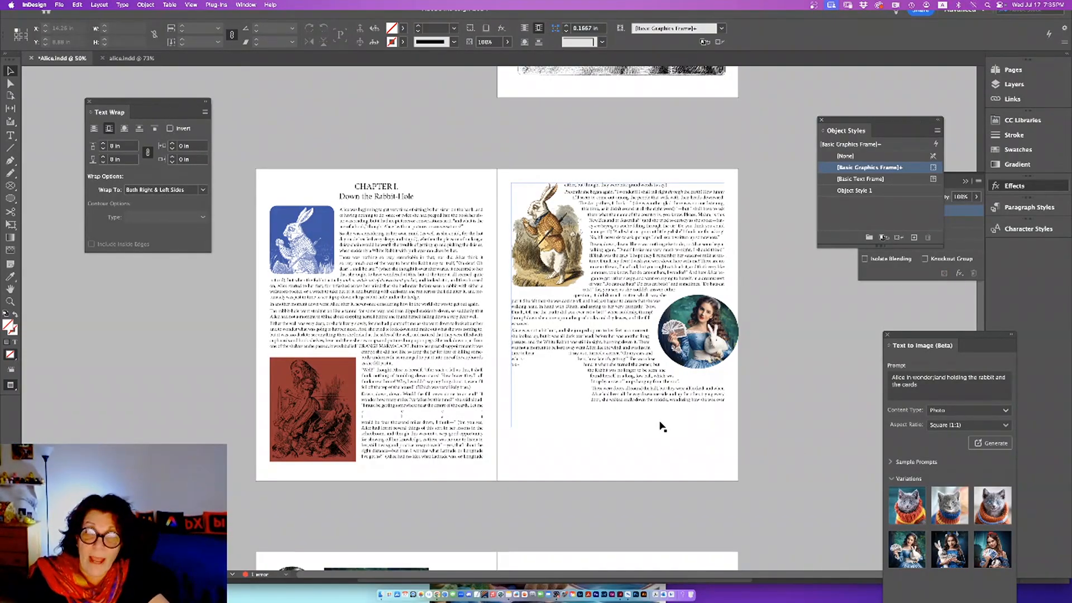
left_click(59, 4)
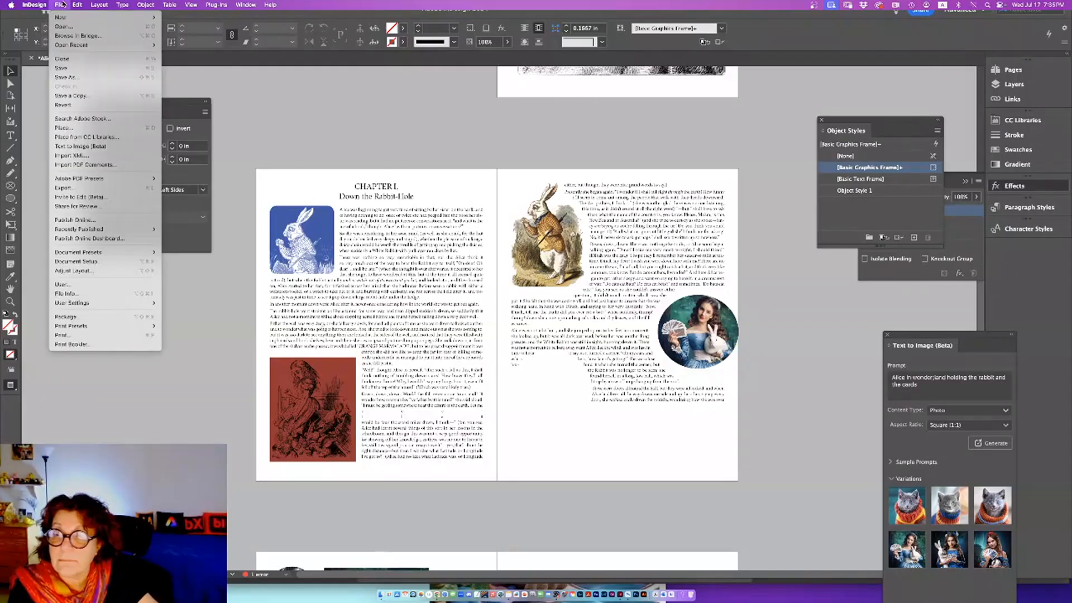
left_click(67, 25)
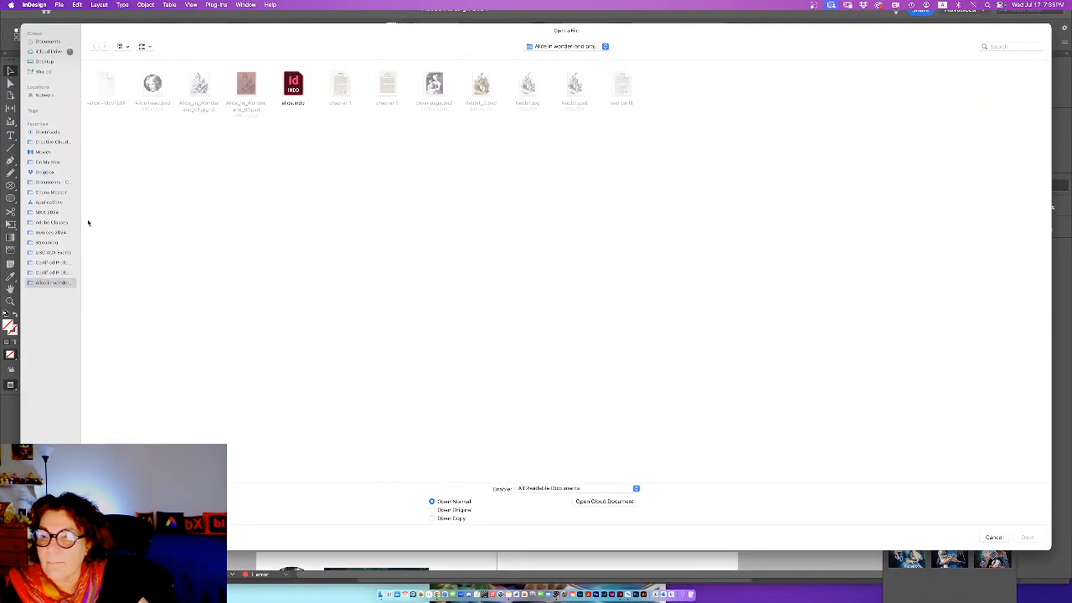
left_click(50, 223)
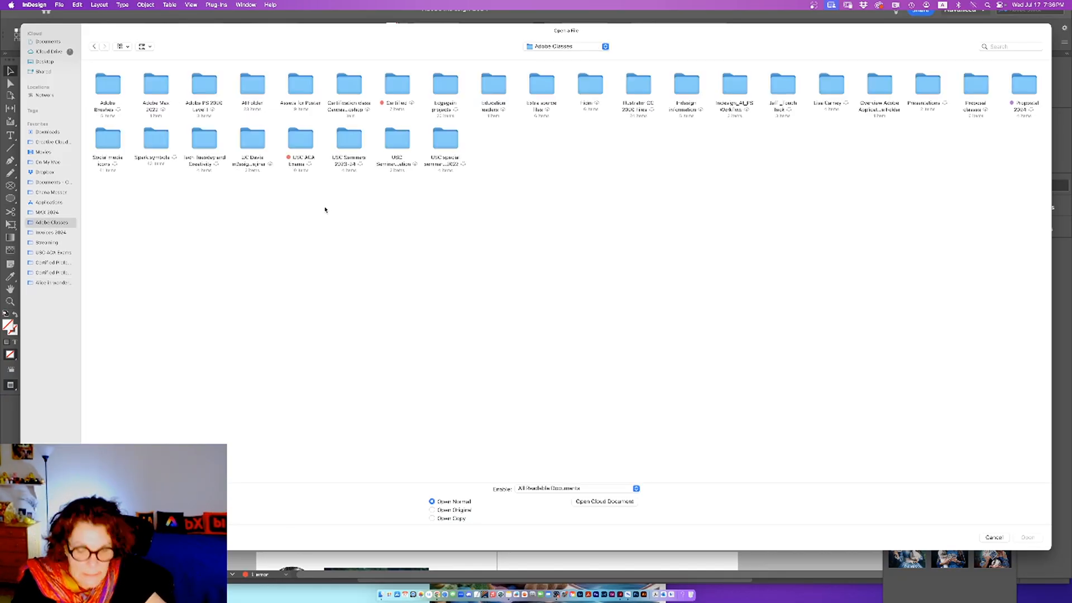
Check the UC Davis InDesign folder for a sample document and return to Adobe Classes.
key("e")
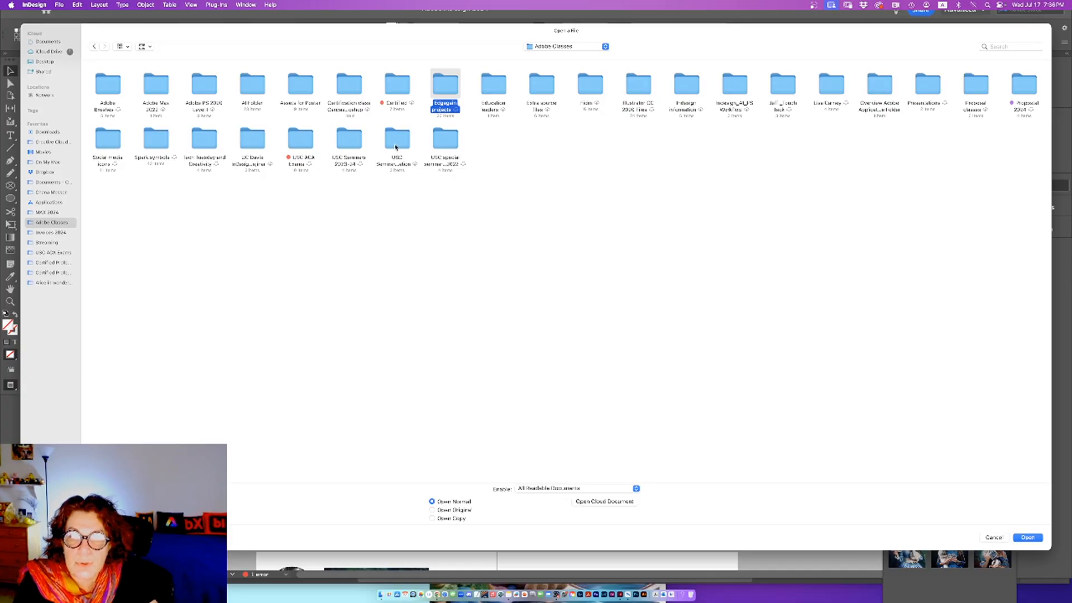
double_click(252, 142)
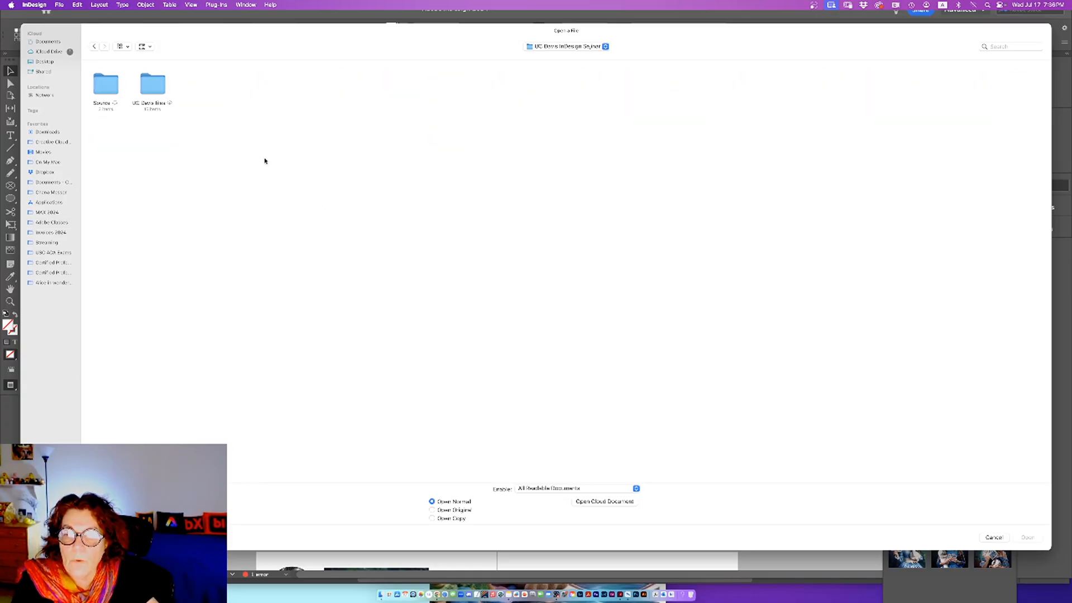
left_click(158, 90)
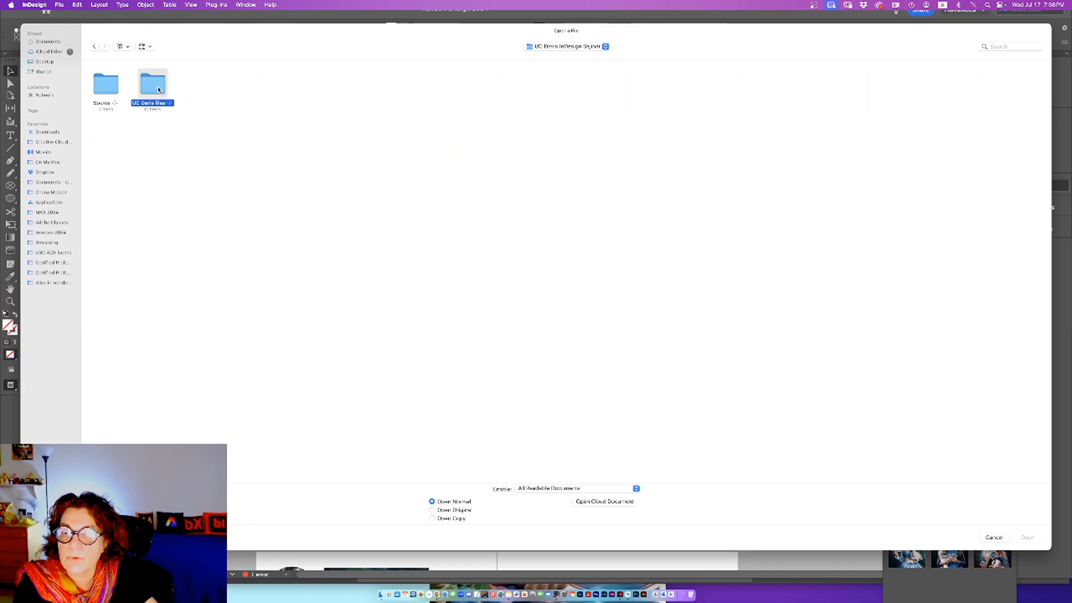
left_click(95, 47)
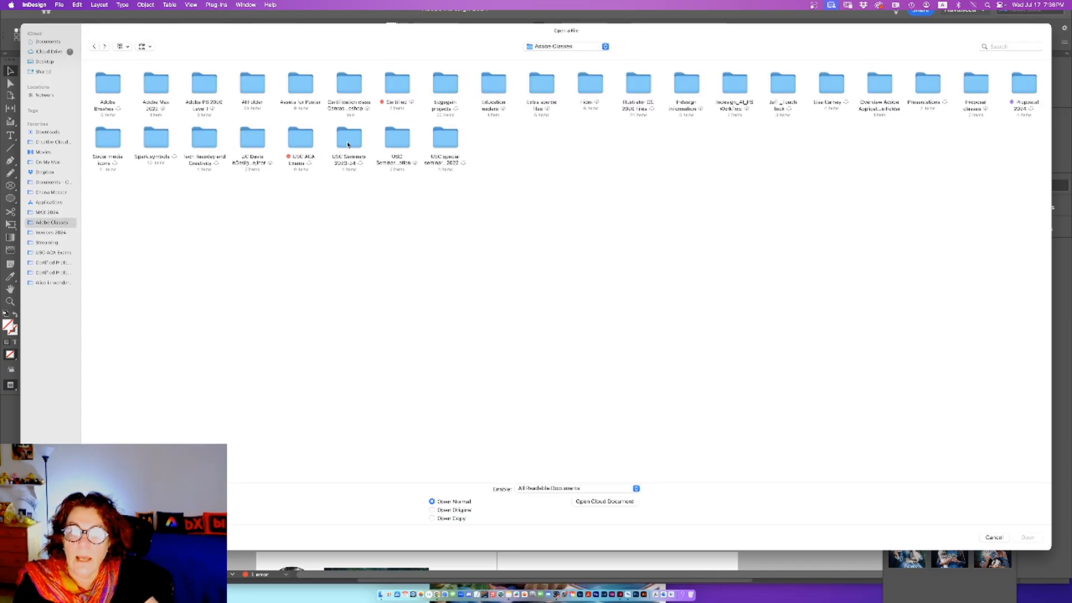
Go to the InDesign Weekly Assets folder inside the InDesign Certification folder of USC ACA Exams.
double_click(308, 140)
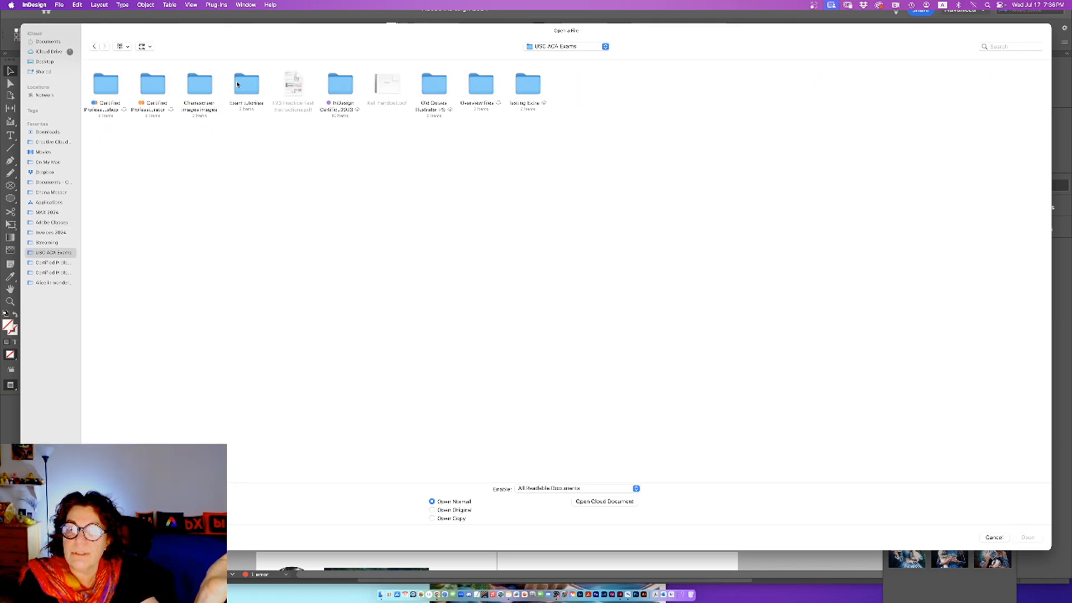
double_click(342, 98)
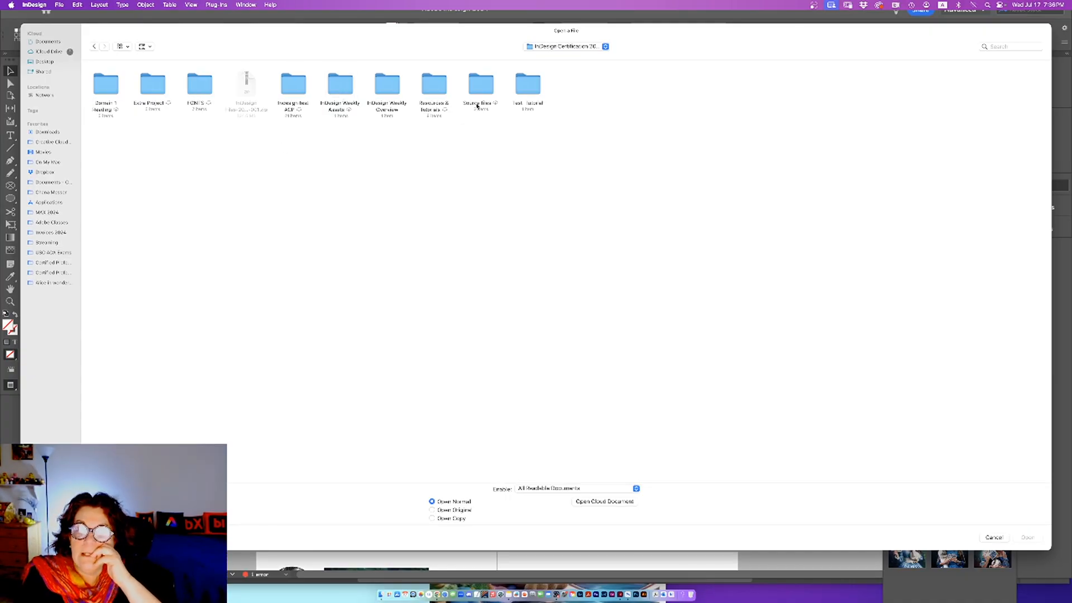
double_click(388, 90)
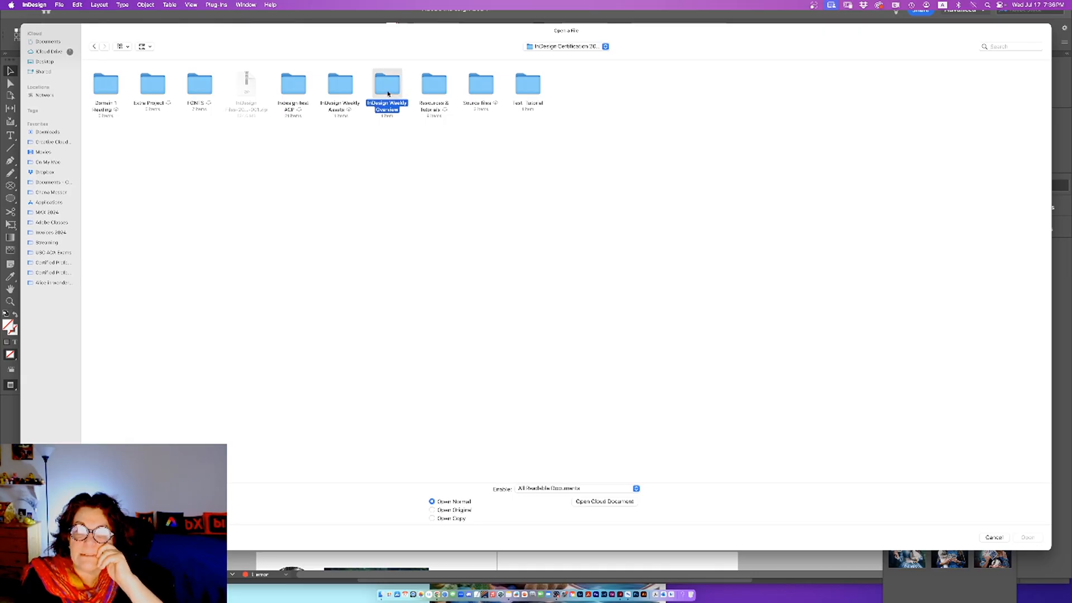
left_click(94, 46)
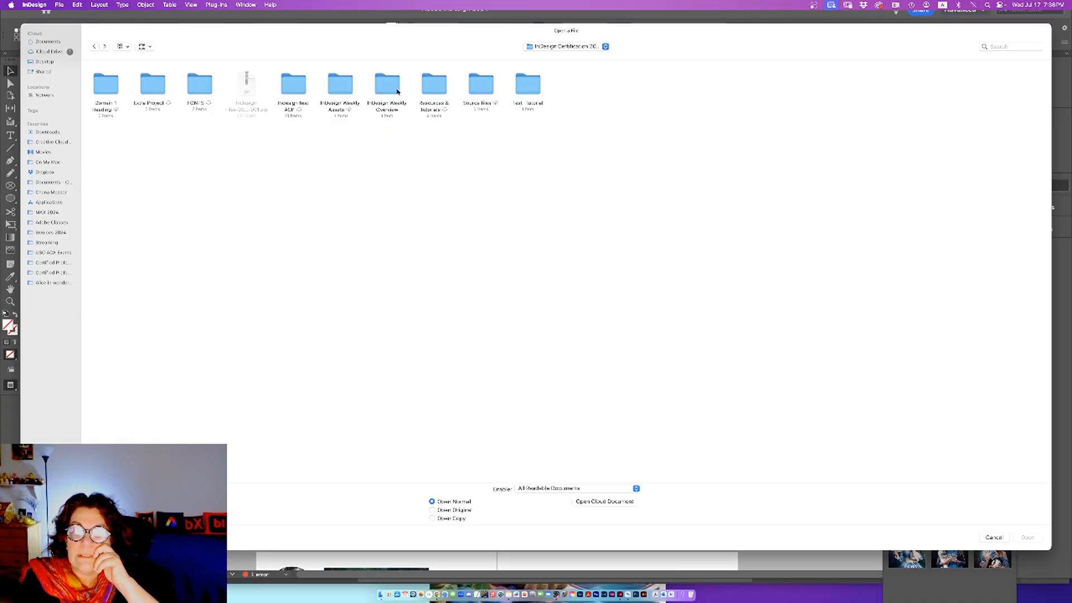
double_click(338, 85)
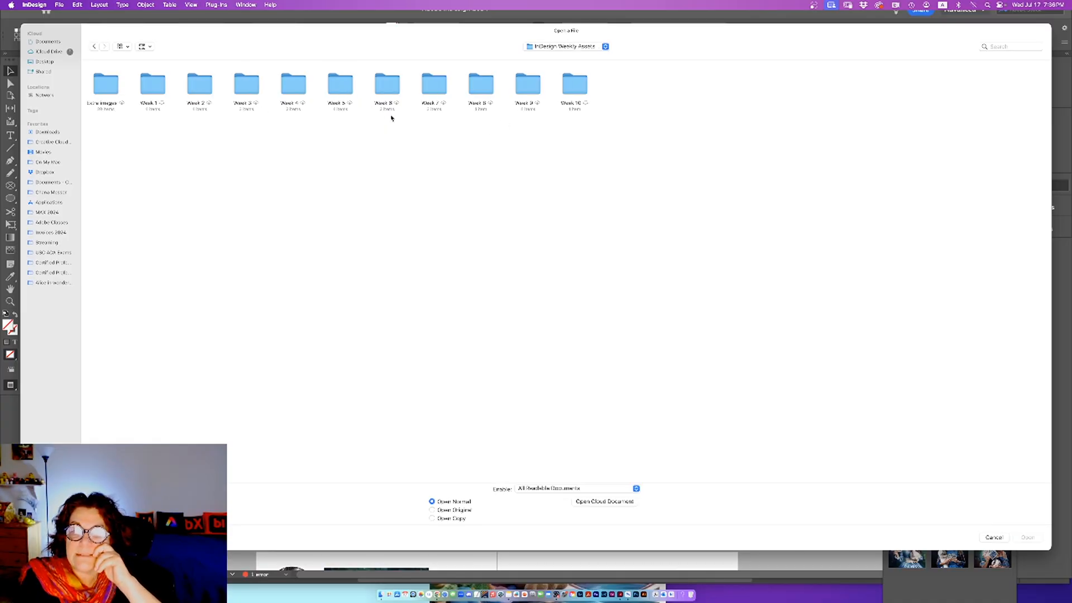
Look through the Week 4, Week 6, Week 3, Week 2 and Week 8 folders for a sample layout.
double_click(296, 89)
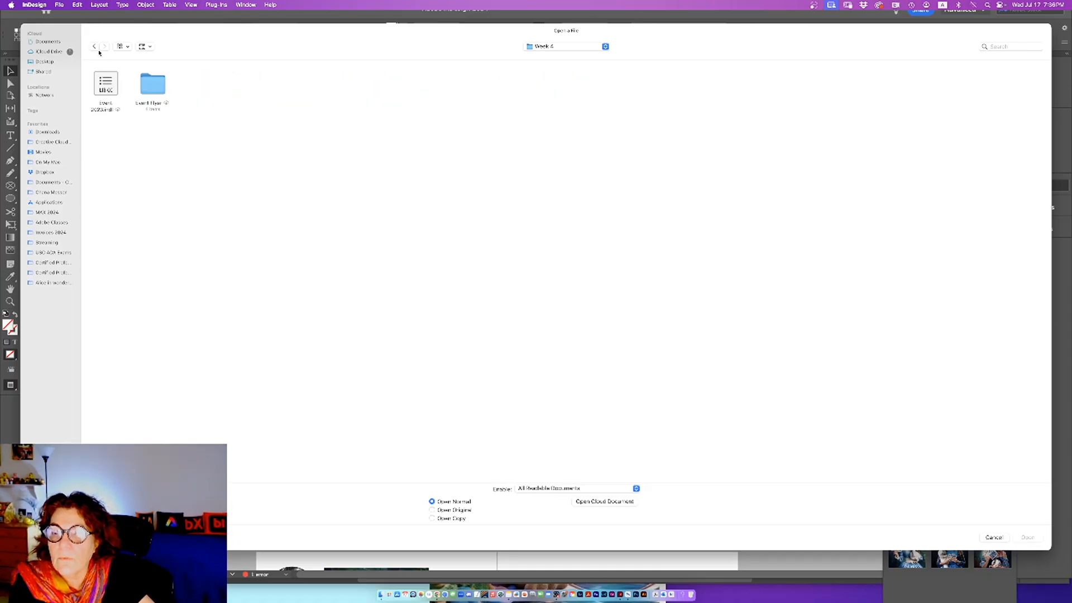
left_click(95, 47)
double_click(382, 89)
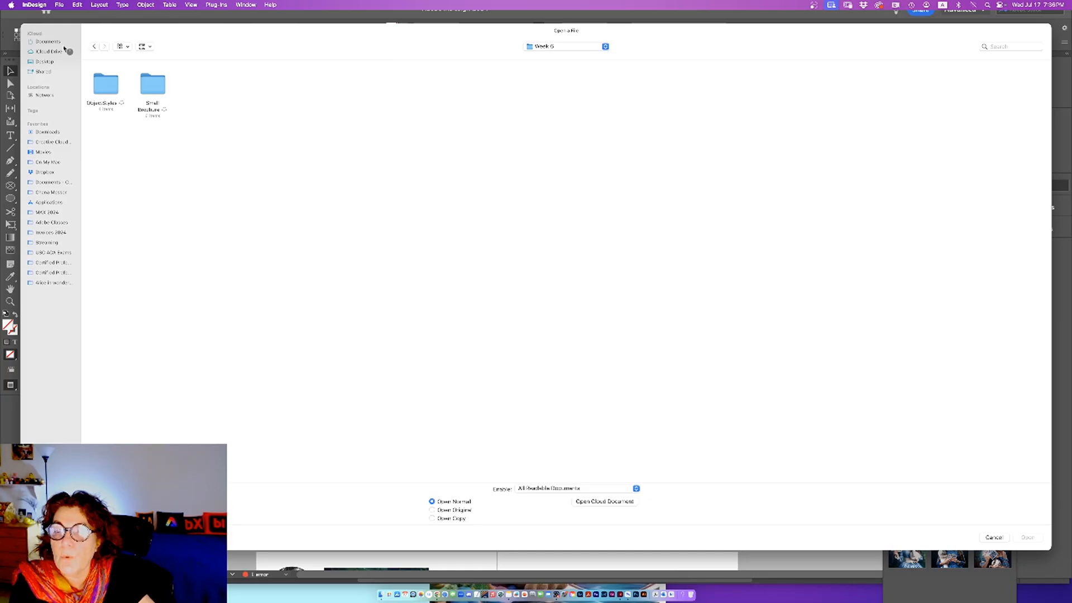
left_click(94, 47)
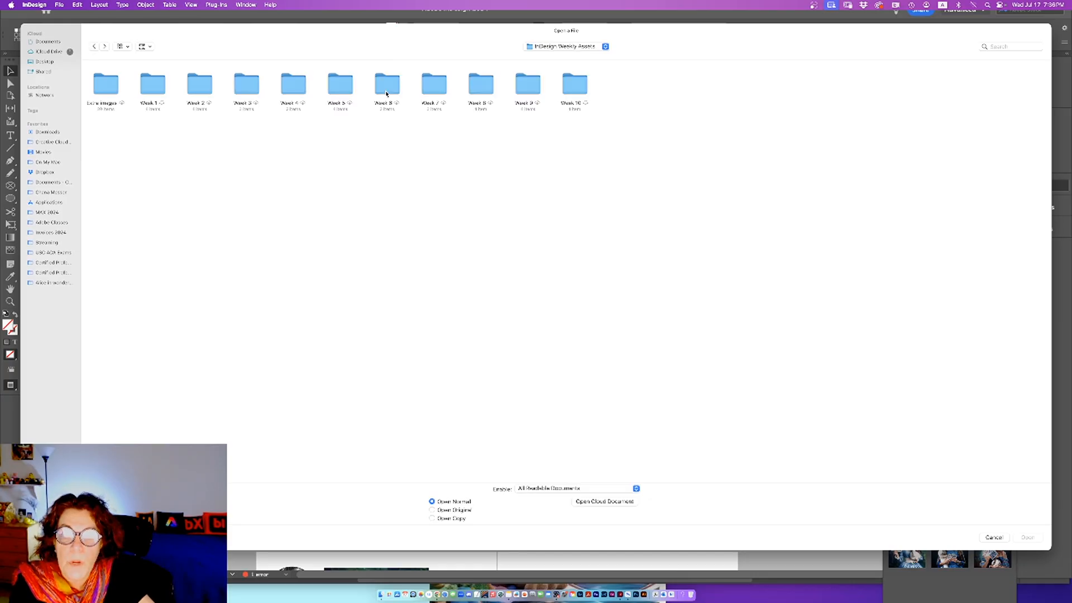
double_click(295, 86)
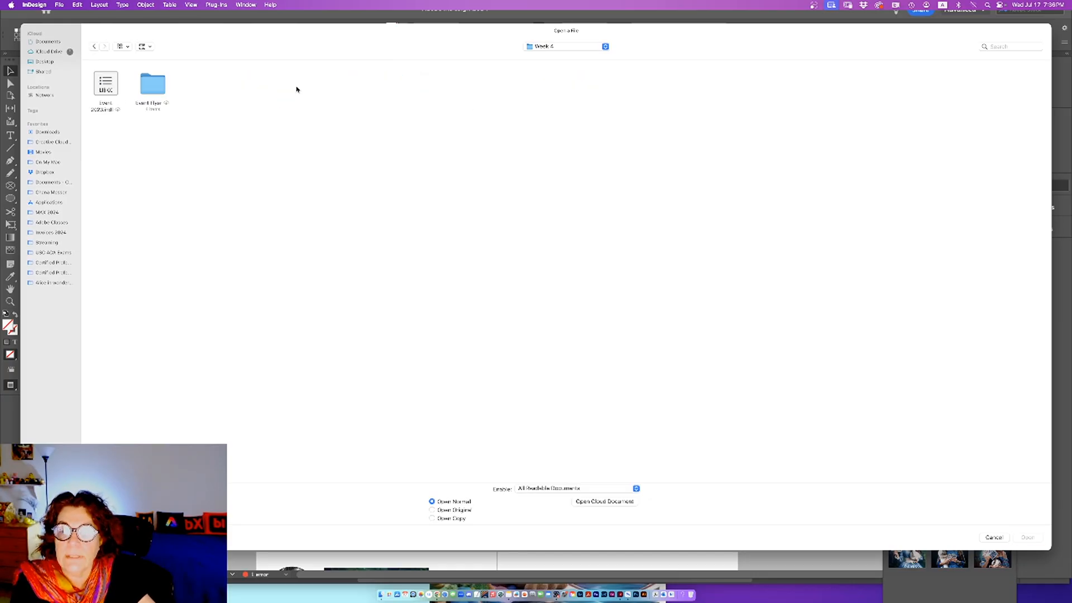
left_click(94, 47)
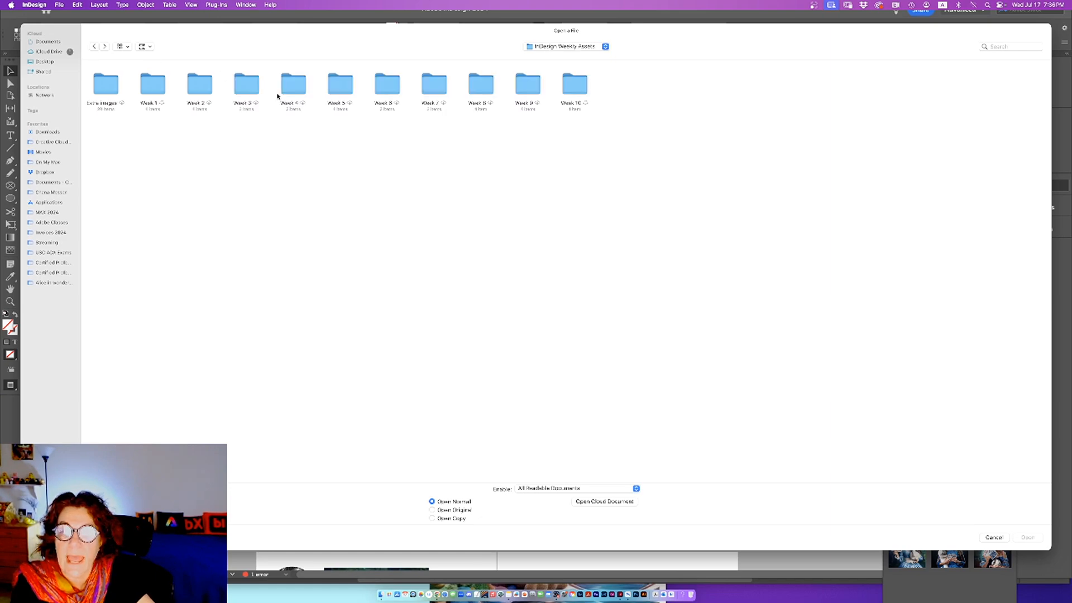
double_click(235, 88)
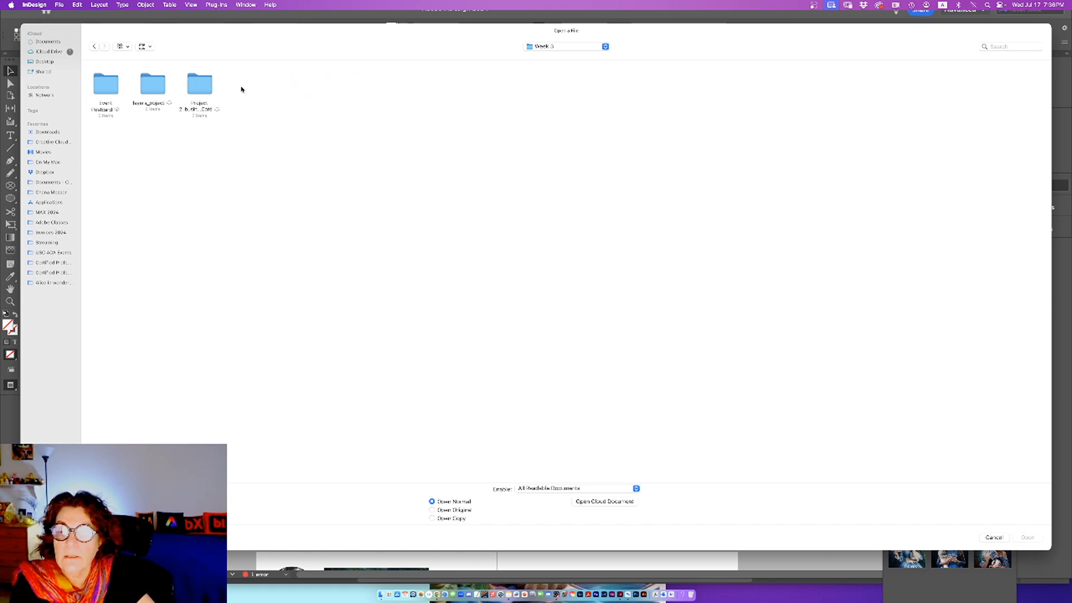
left_click(94, 47)
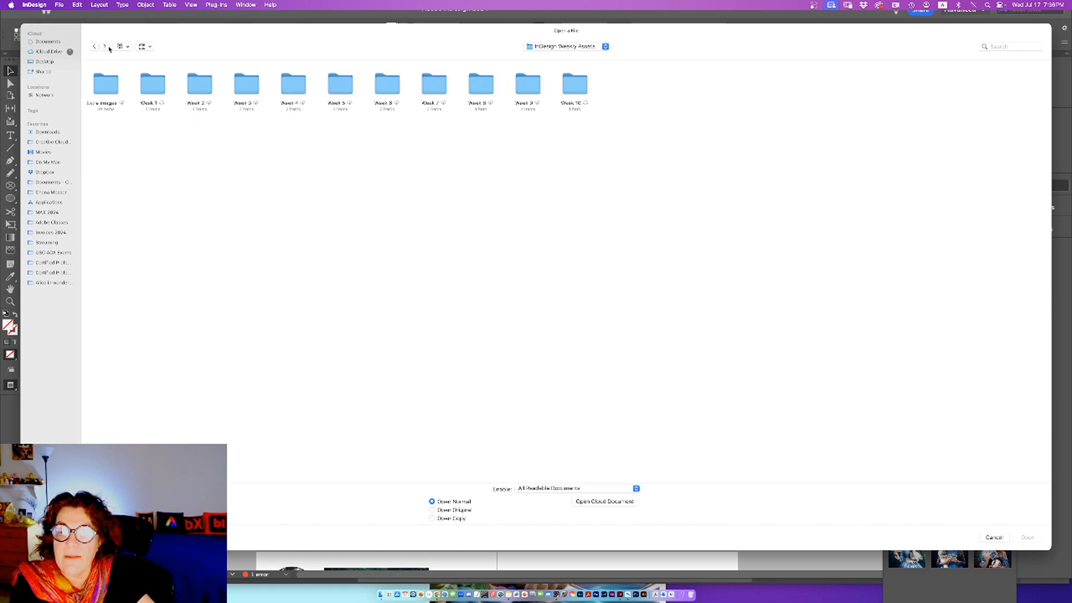
double_click(210, 92)
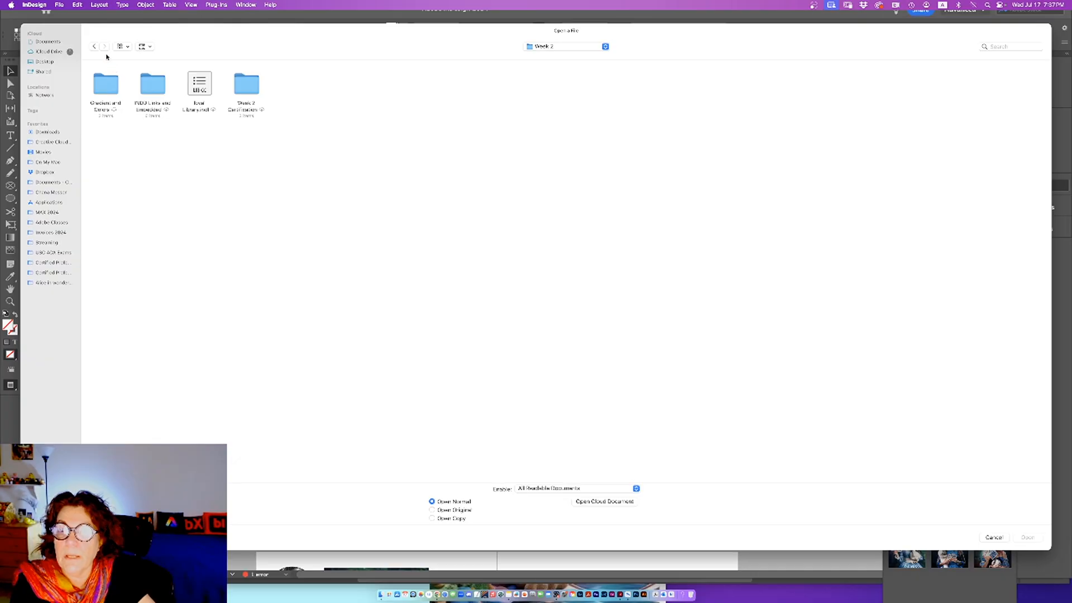
left_click(243, 89)
double_click(243, 89)
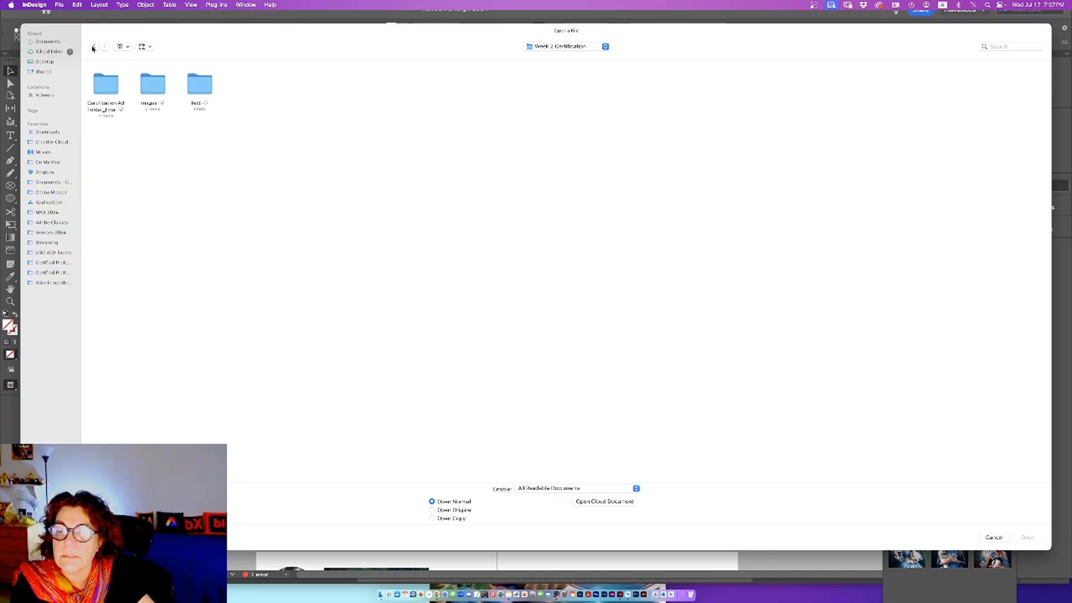
left_click(93, 47)
left_click(92, 47)
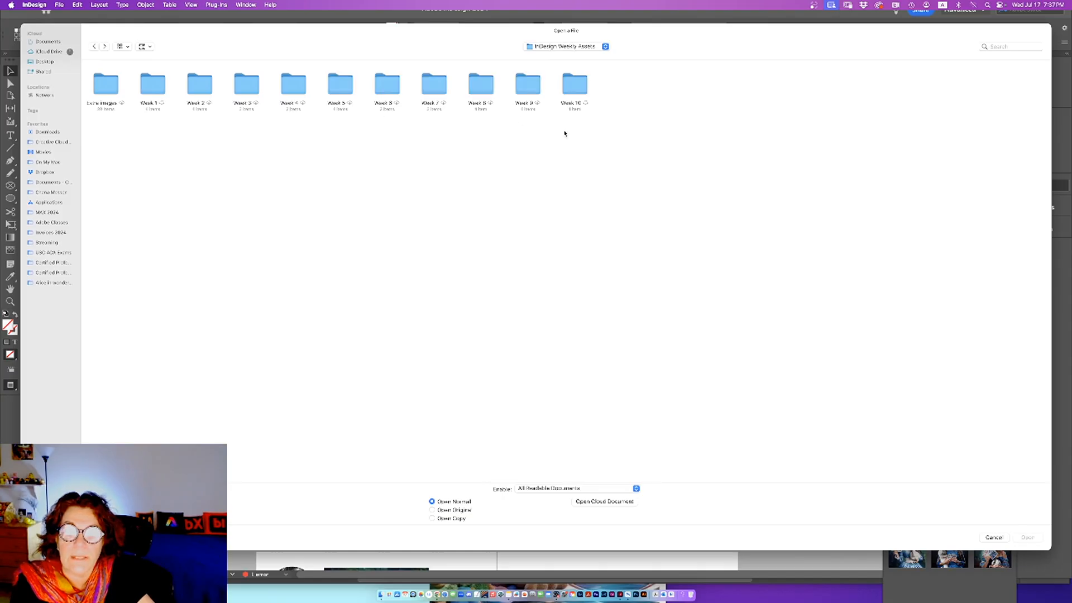
double_click(482, 92)
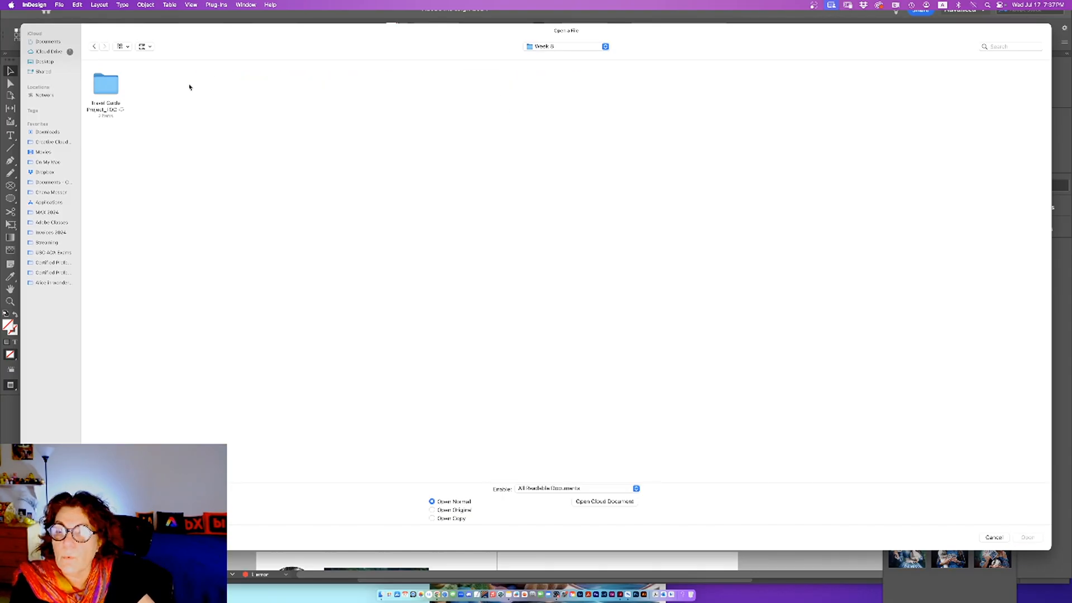
left_click(94, 47)
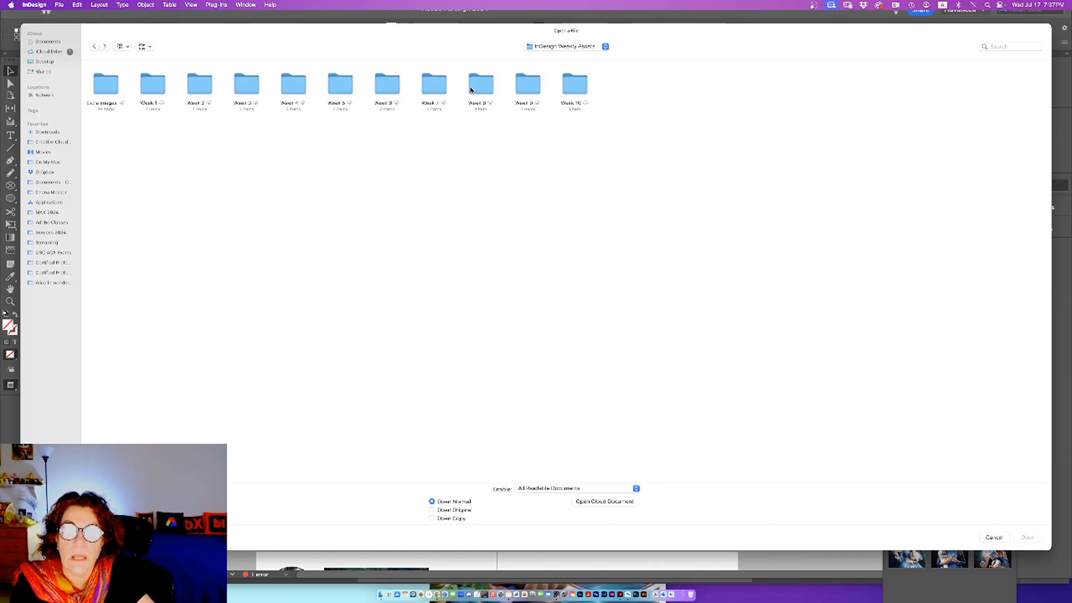
Open Art & Music DTLA.indd from the 3 fold project in the Week 7 folder, updating its modified links.
double_click(436, 84)
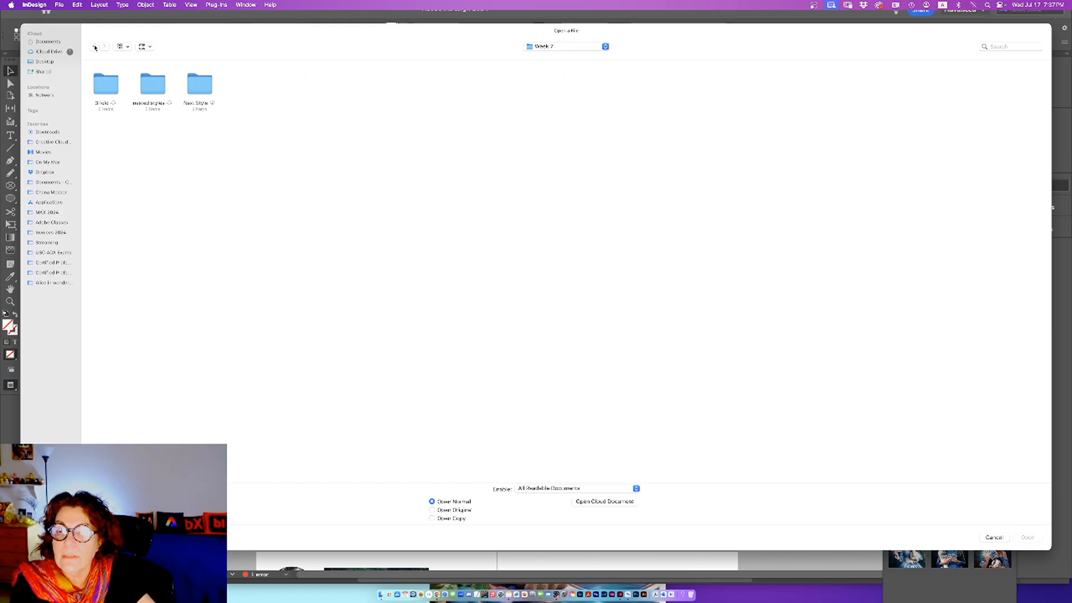
double_click(107, 85)
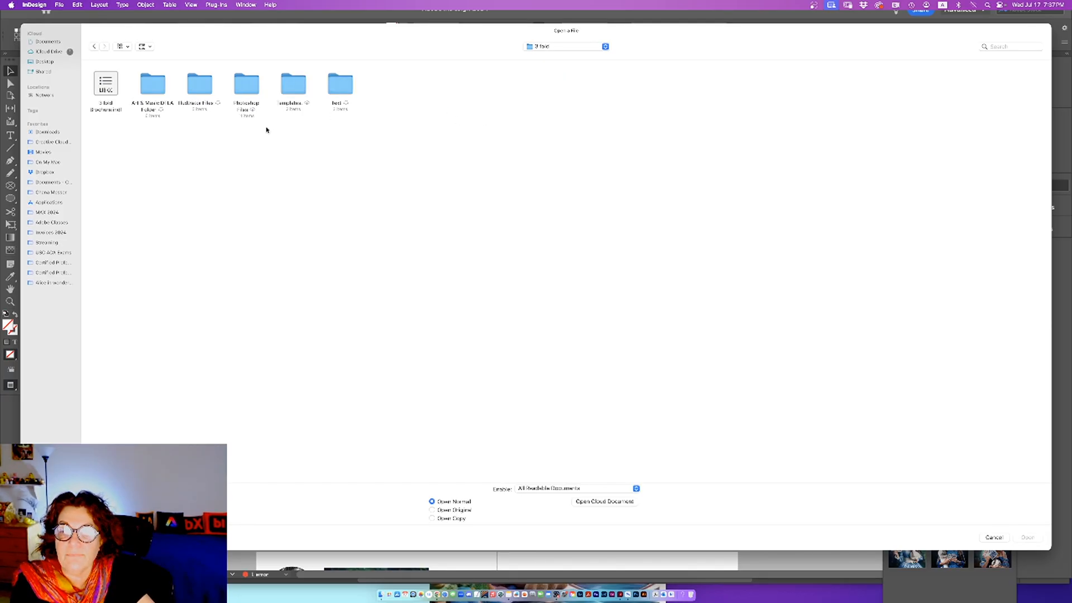
double_click(151, 88)
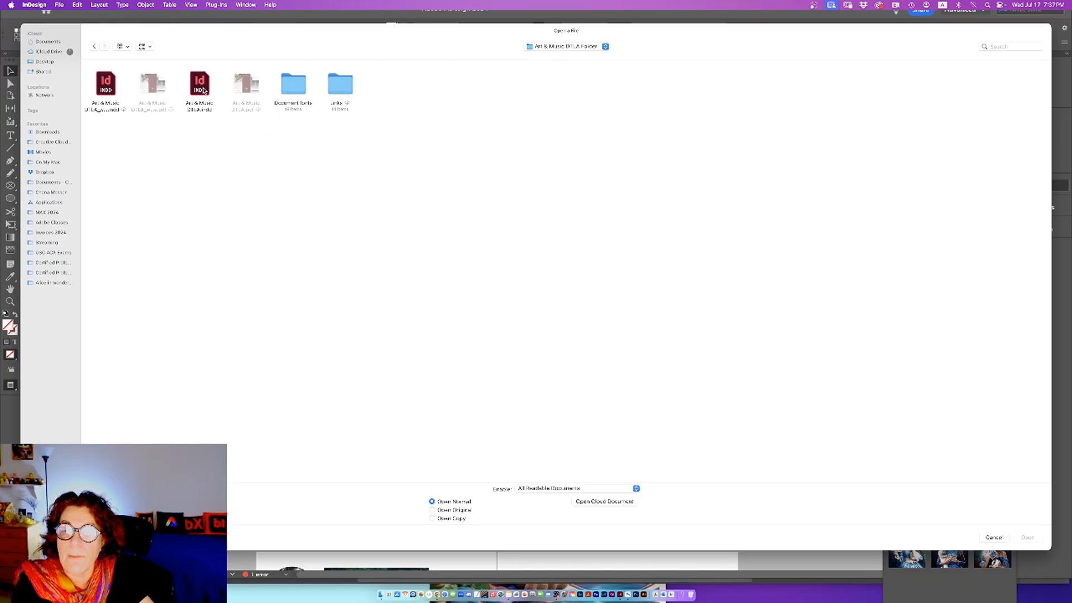
left_click(203, 91)
left_click(1027, 537)
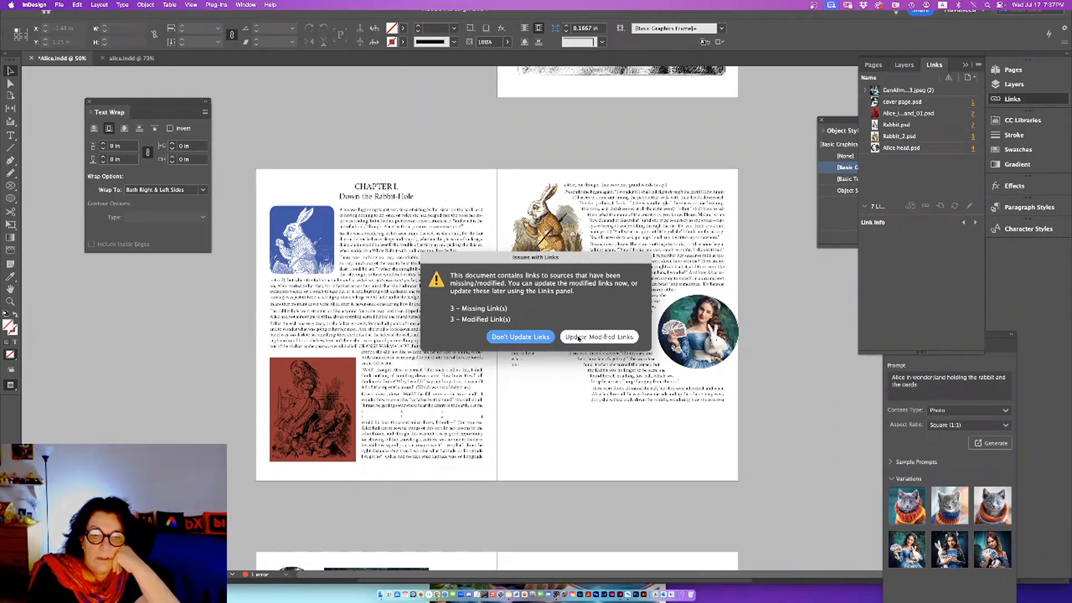
left_click(599, 336)
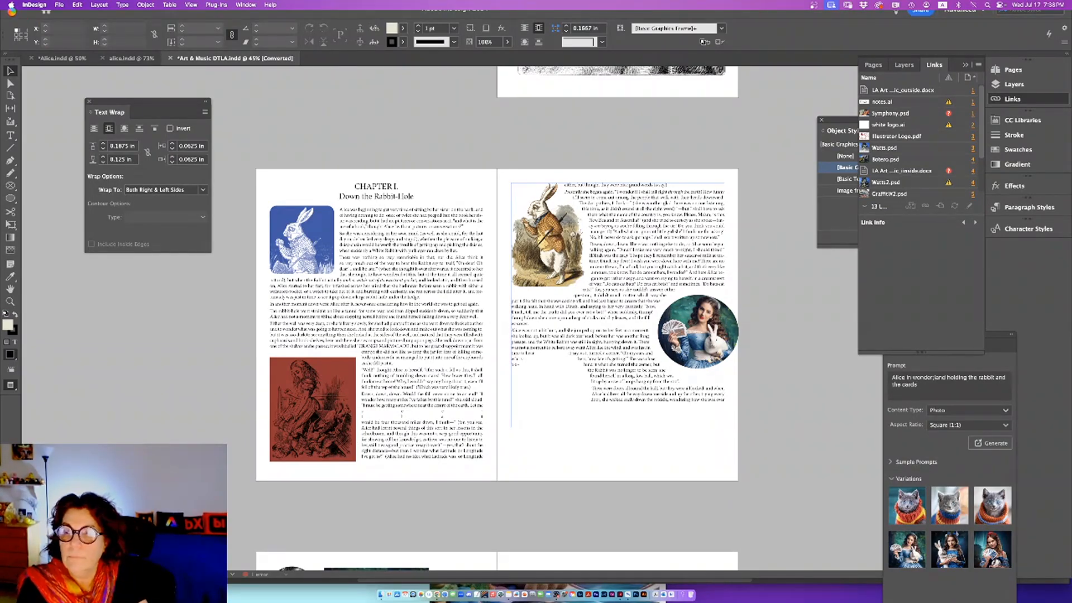
Switch to Finder and force quit InDesign.
left_click(381, 595)
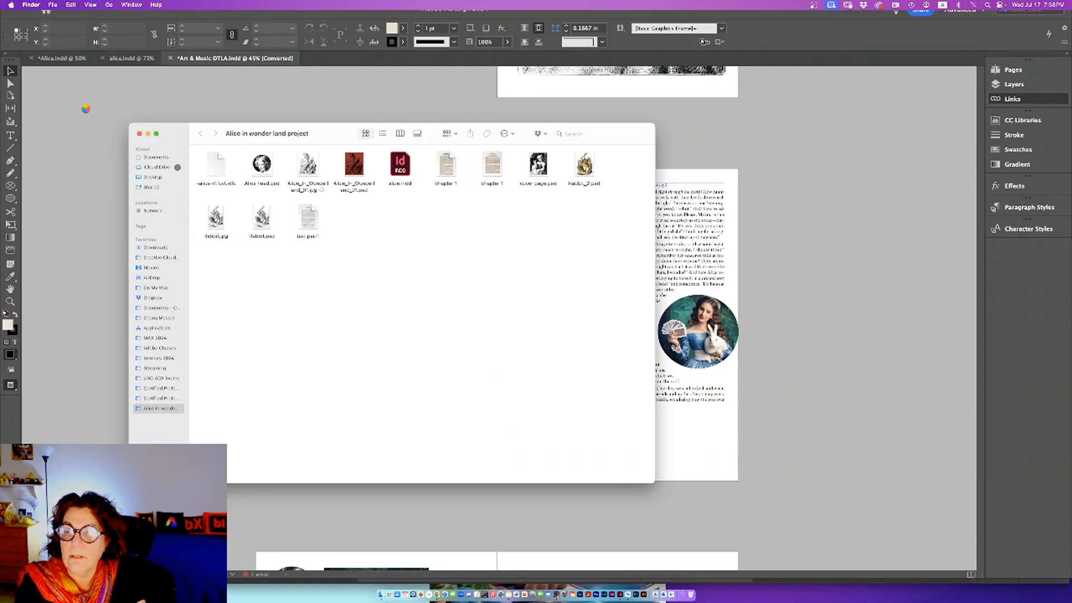
left_click(11, 6)
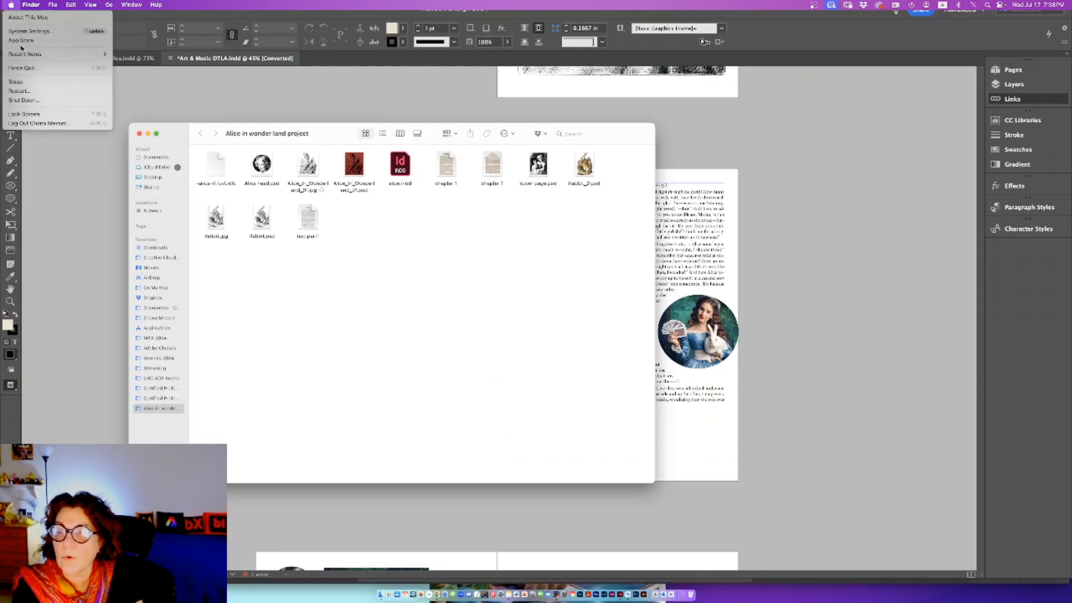
left_click(22, 68)
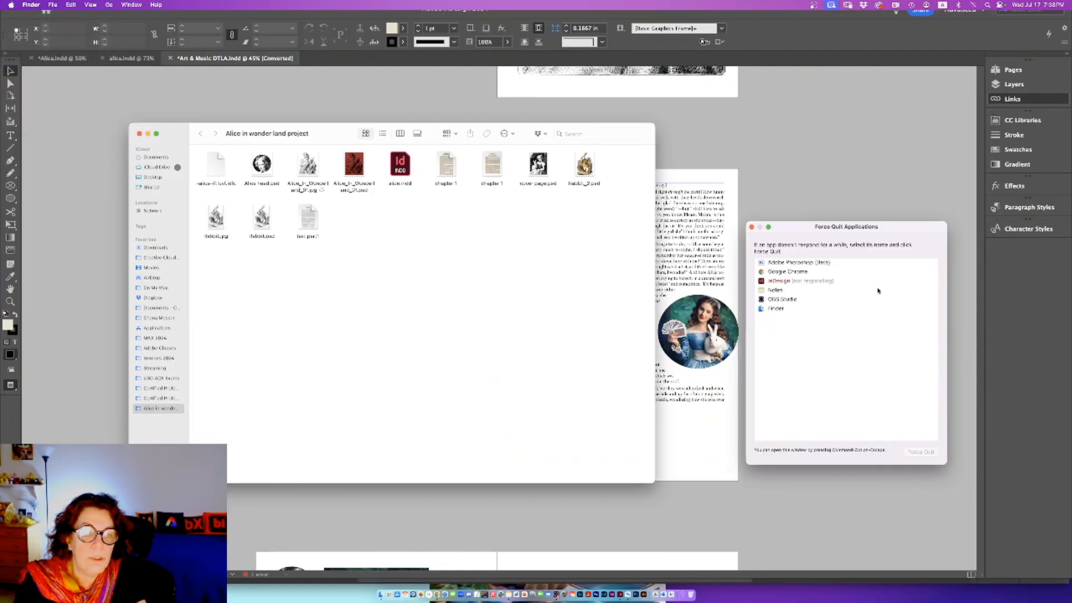
left_click(874, 281)
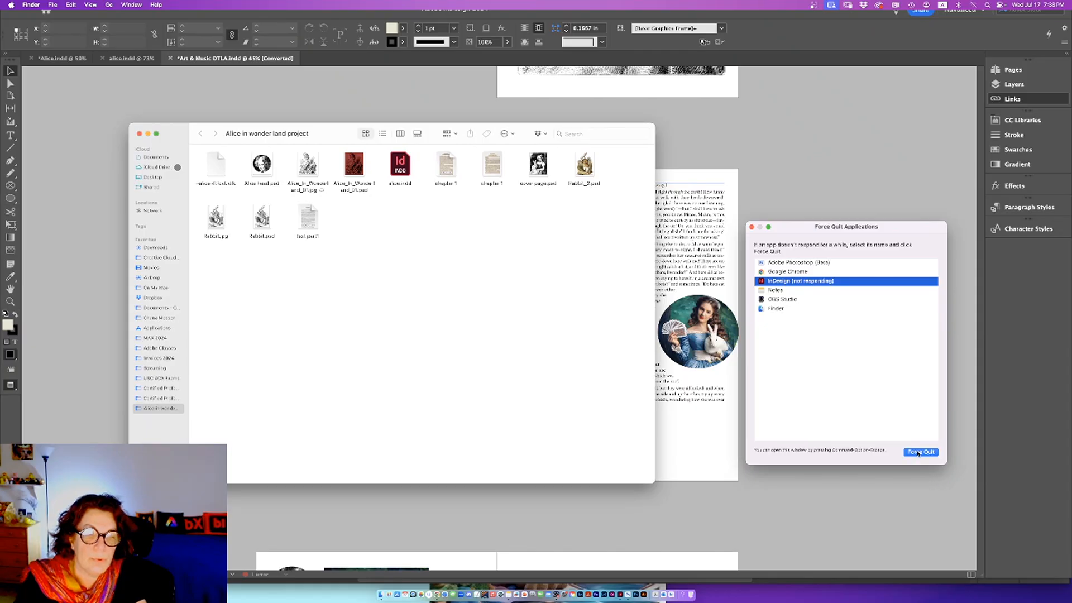
left_click(919, 452)
left_click(906, 358)
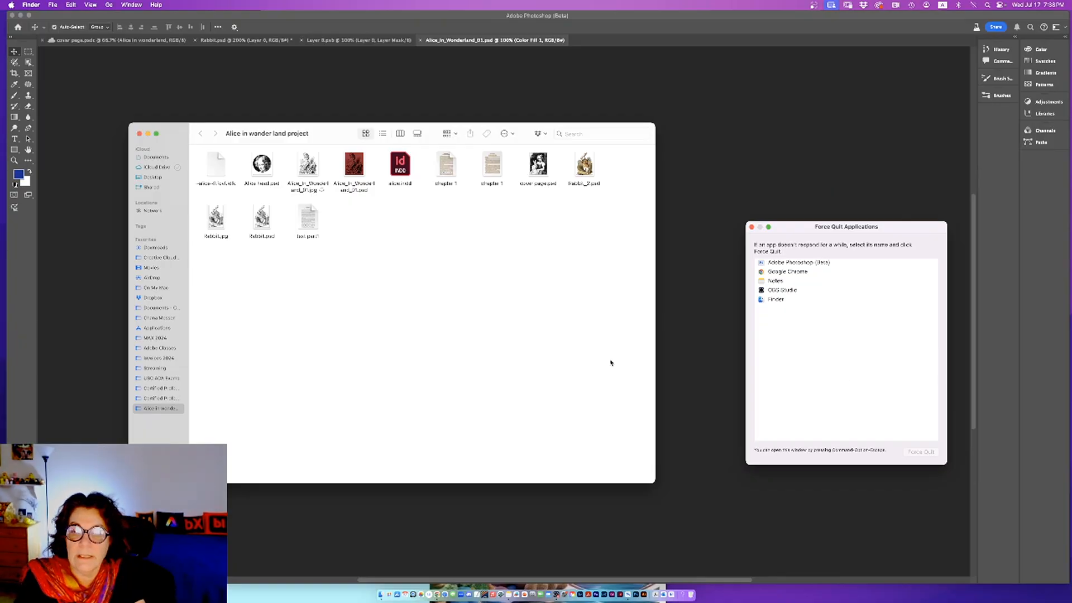
Open the Alice InDesign file from the Desktop folder in InDesign.
left_click(611, 363)
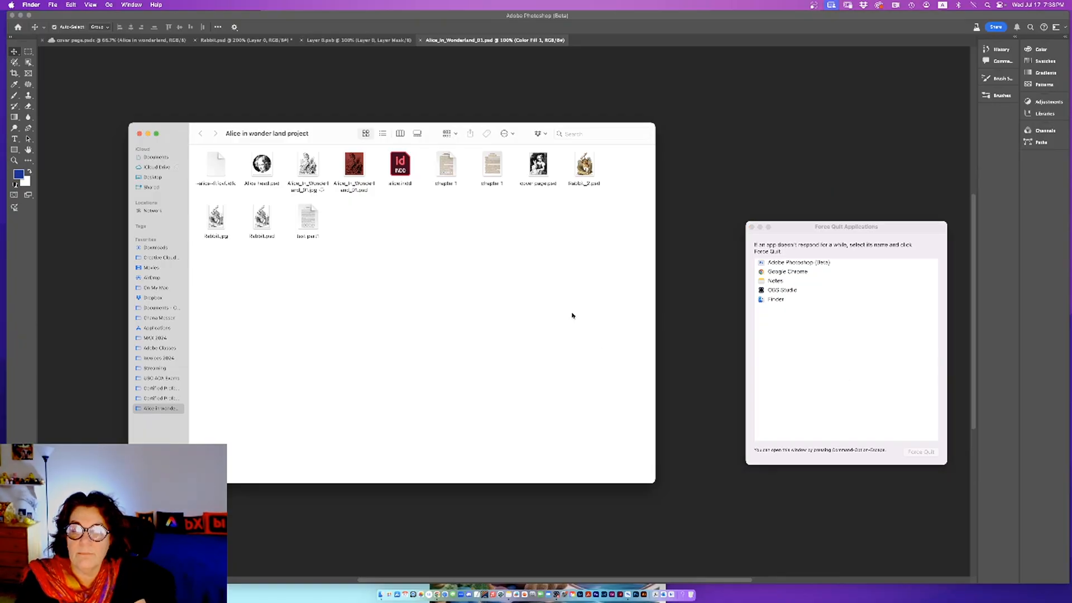
left_click(400, 165)
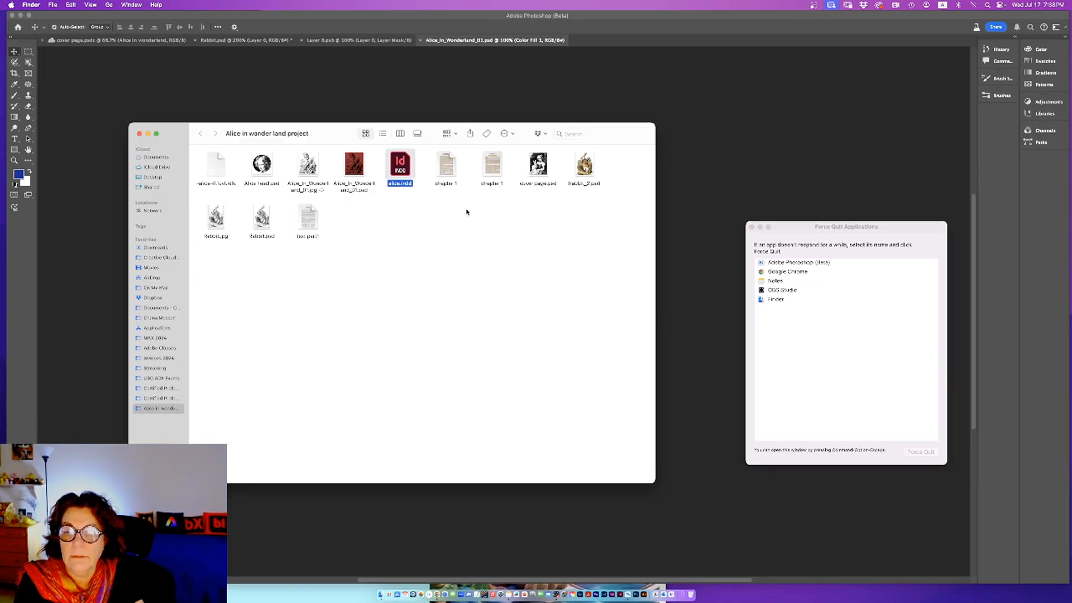
left_click(155, 178)
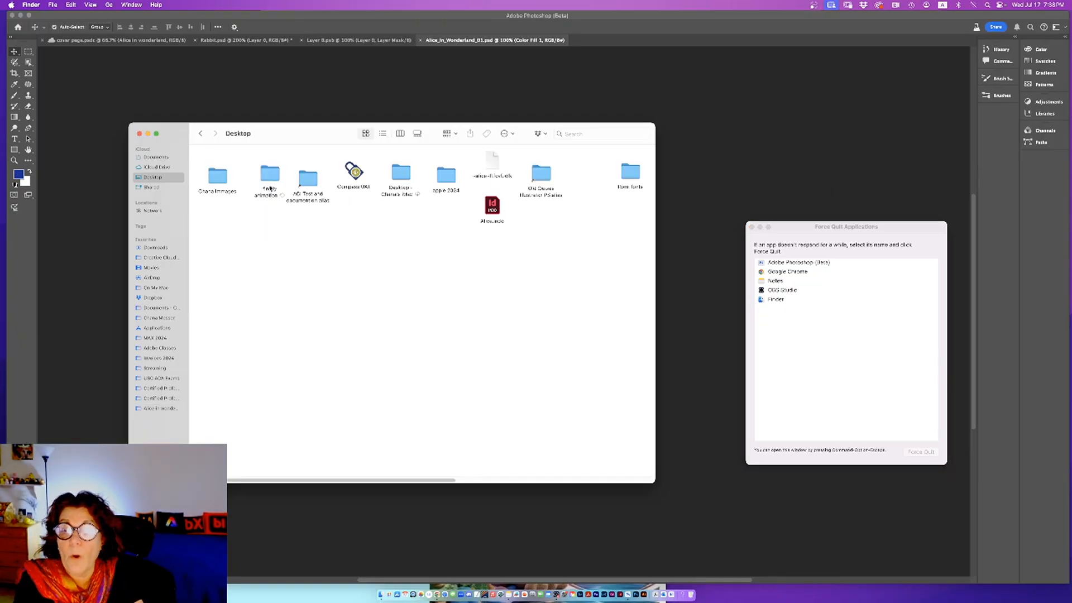
left_click(490, 212)
left_click_drag(490, 212, 620, 594)
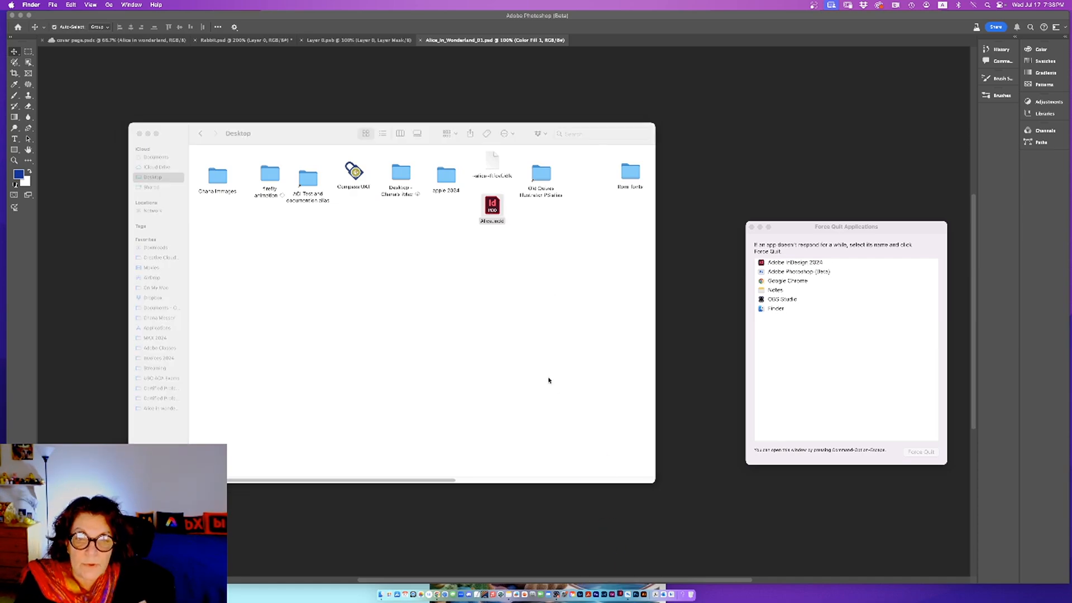
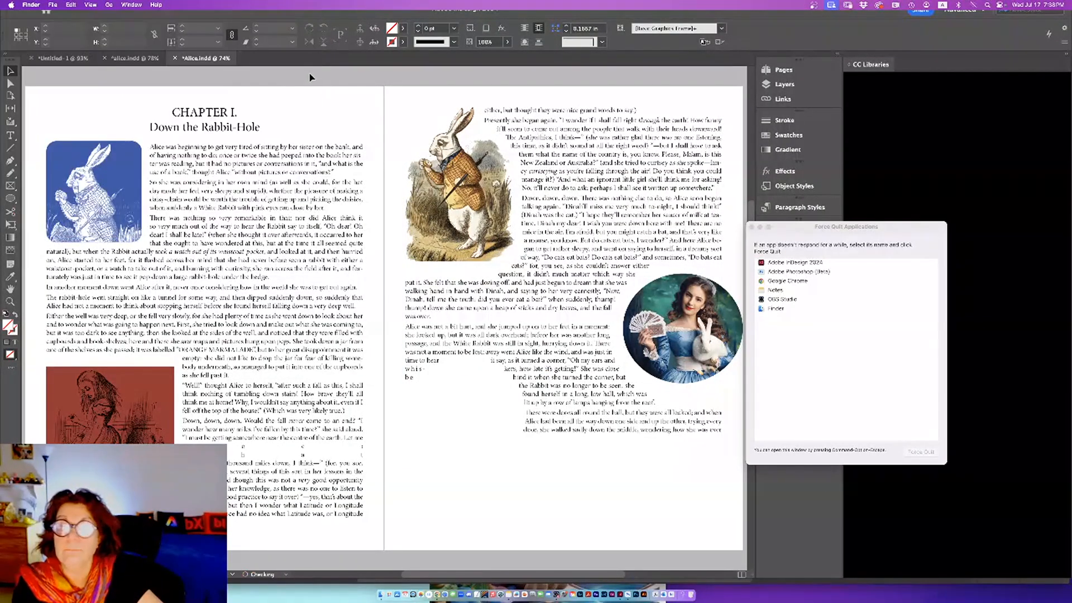
Switch to the Untitled-1 brochure document and close the Force Quit Applications window.
left_click(77, 60)
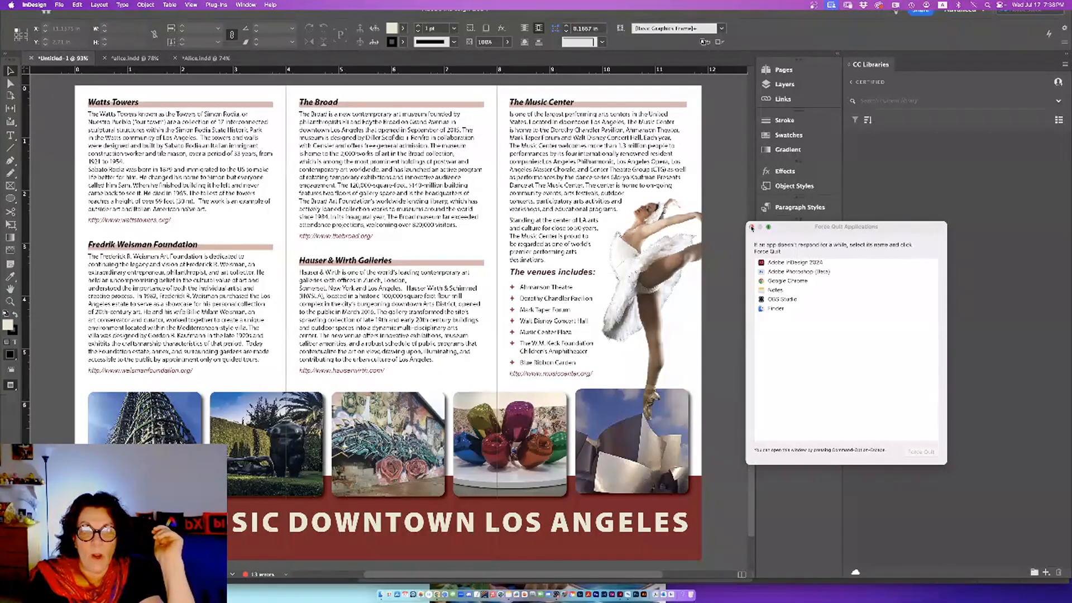
left_click(752, 227)
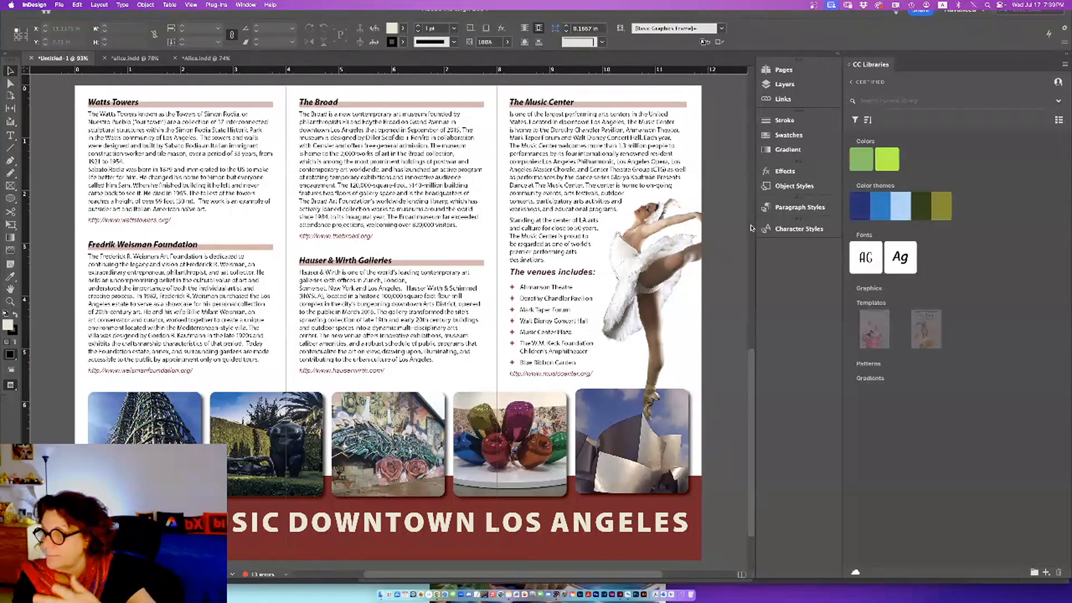
Examine the text wrap and contour options of the ballerina picture beside The Music Center text.
left_click(672, 247)
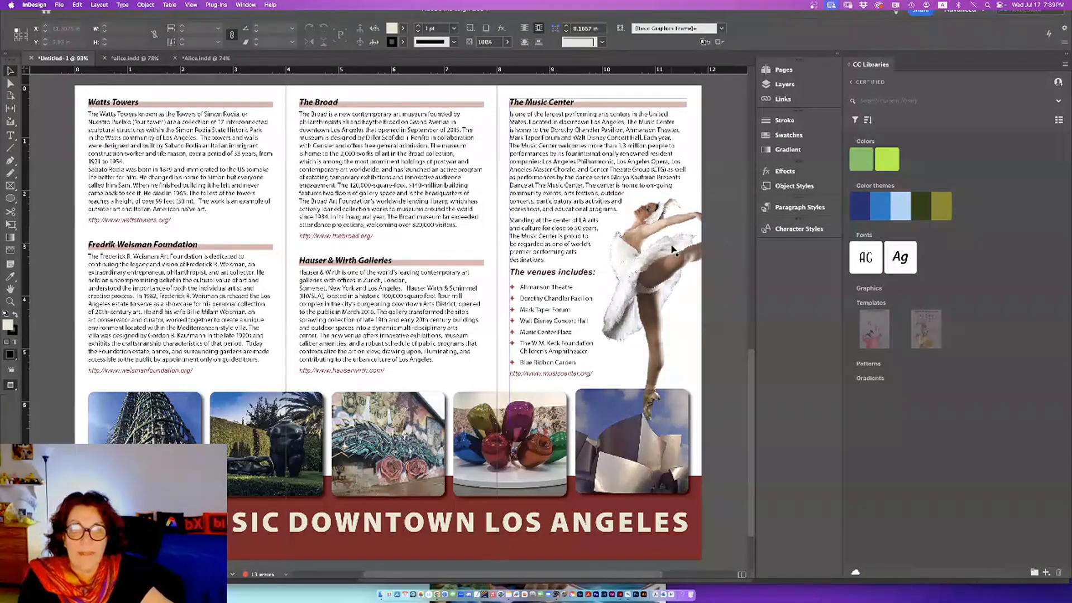
left_click(702, 253)
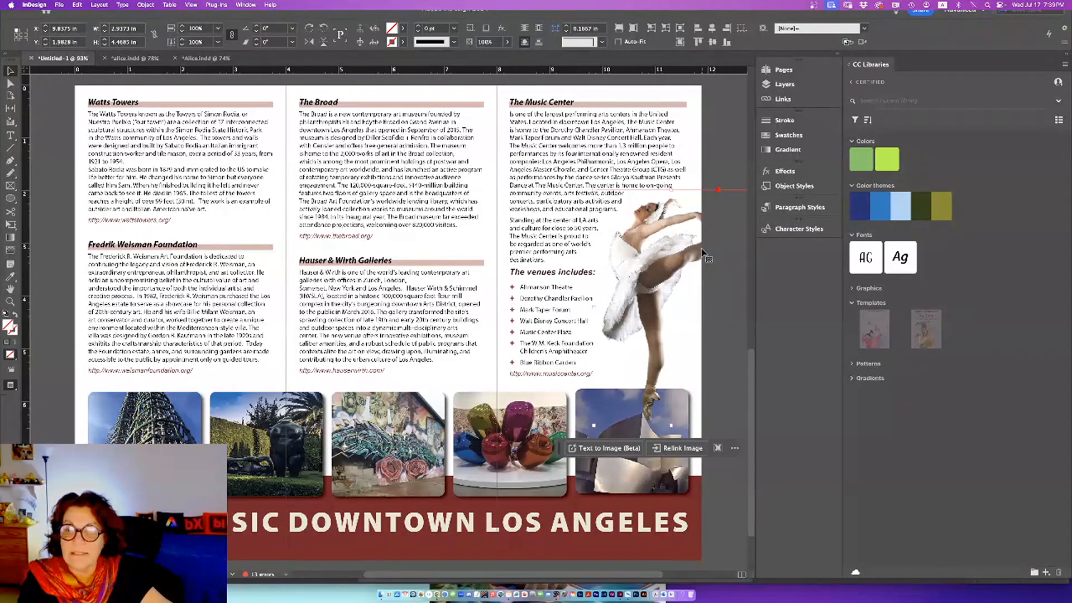
left_click(524, 42)
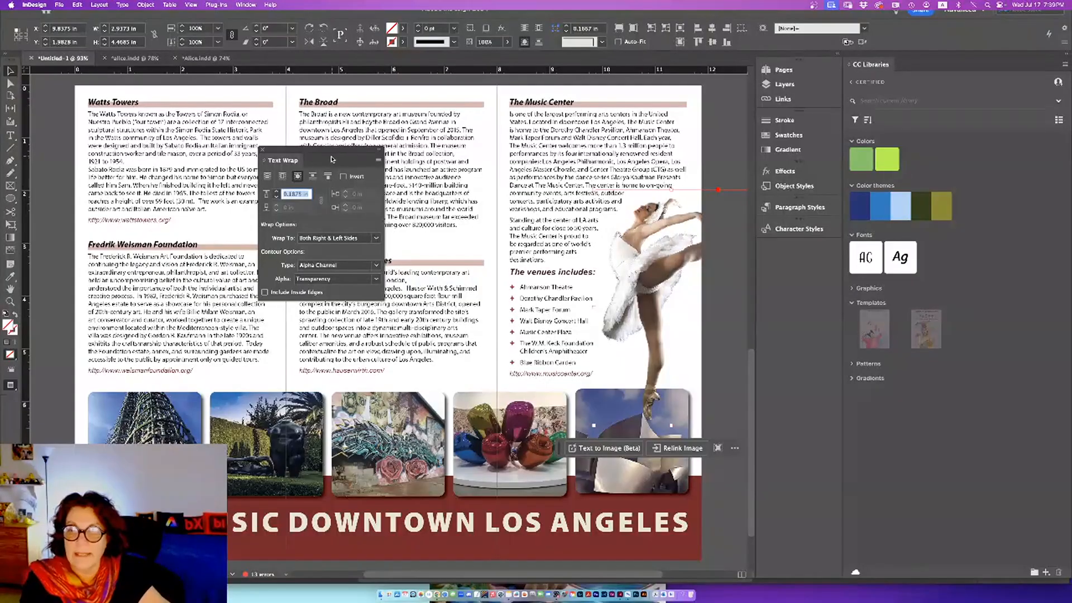
left_click_drag(322, 152, 305, 120)
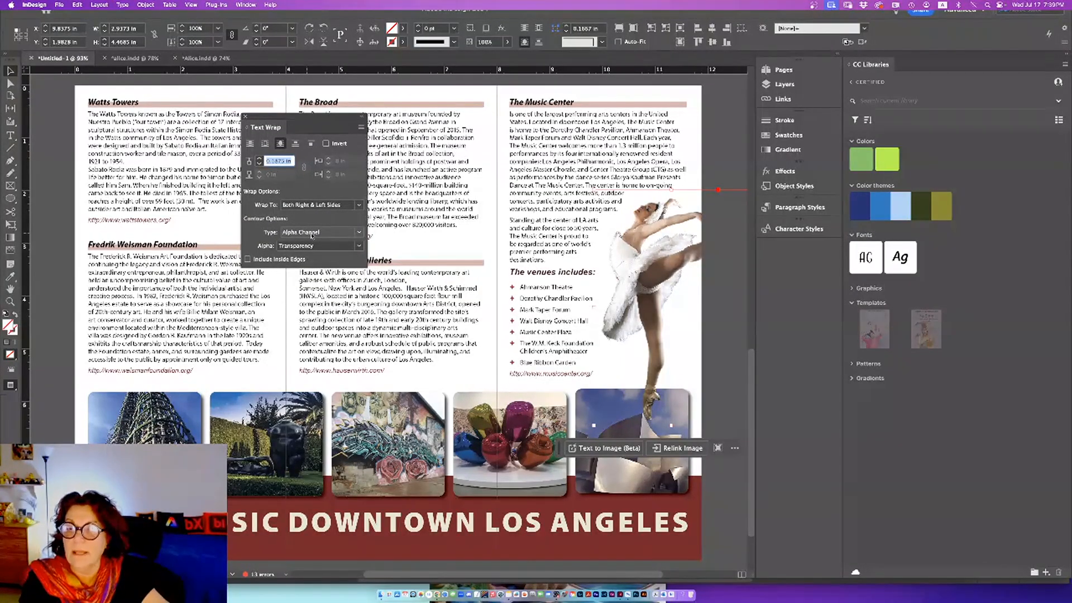
left_click(632, 261)
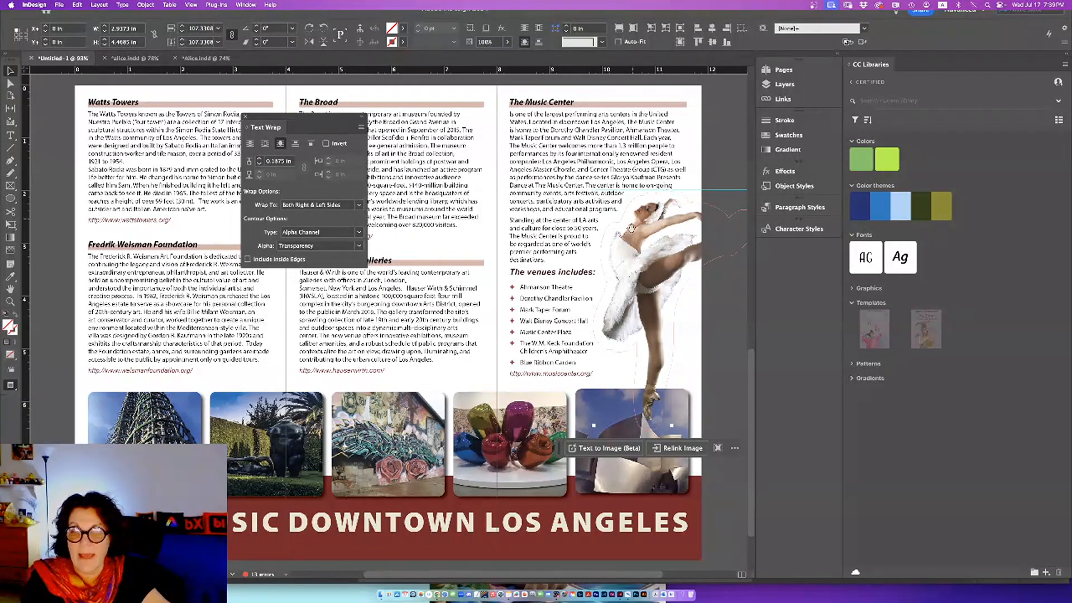
left_click(725, 163)
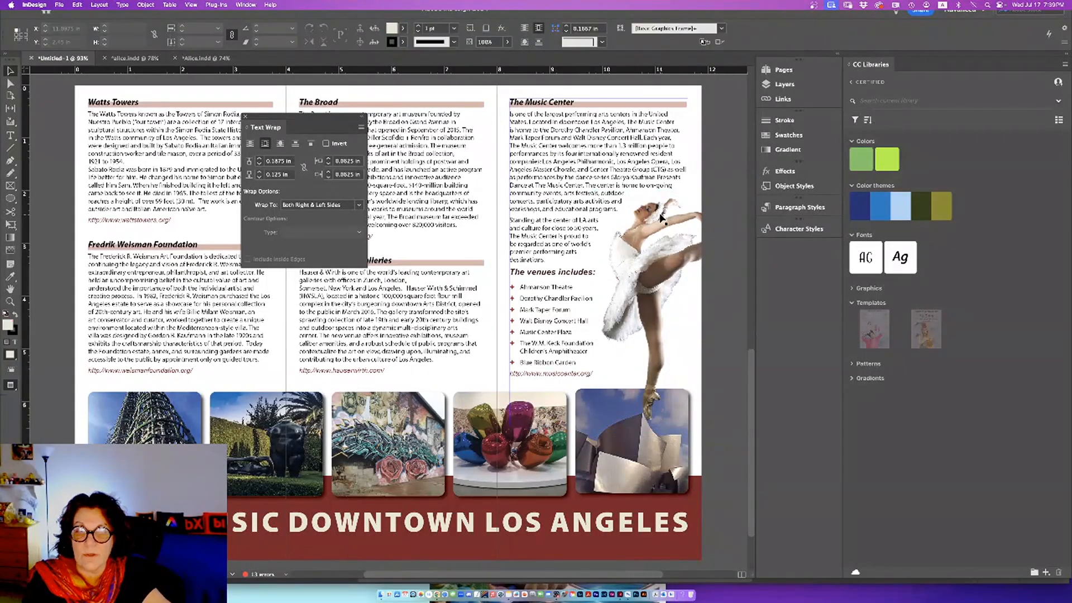
Check the ballerina picture's link information and the available relink commands.
left_click(698, 218)
left_click(781, 99)
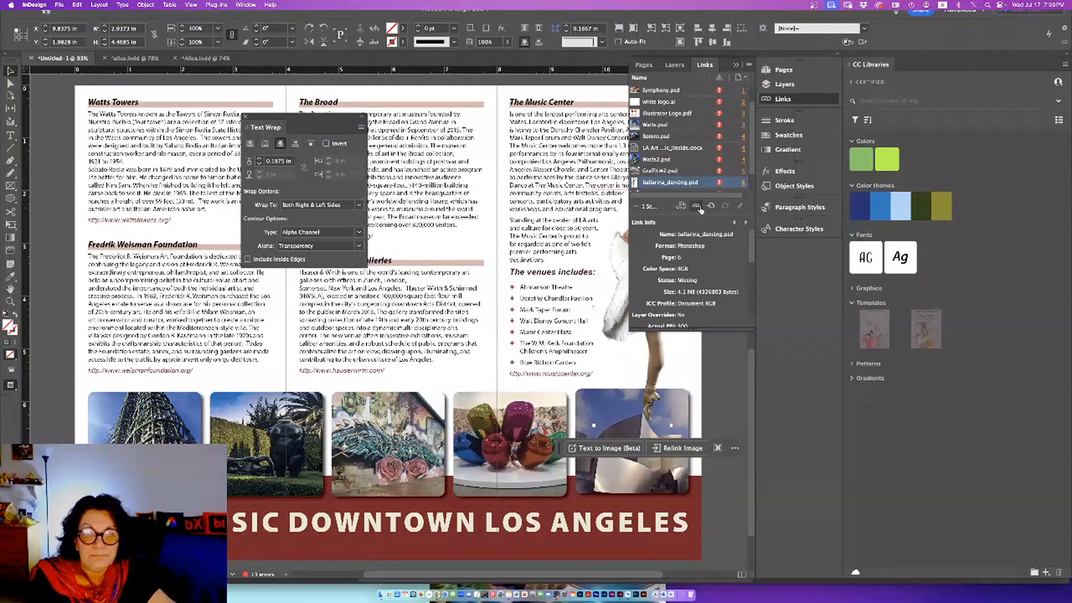
left_click(749, 66)
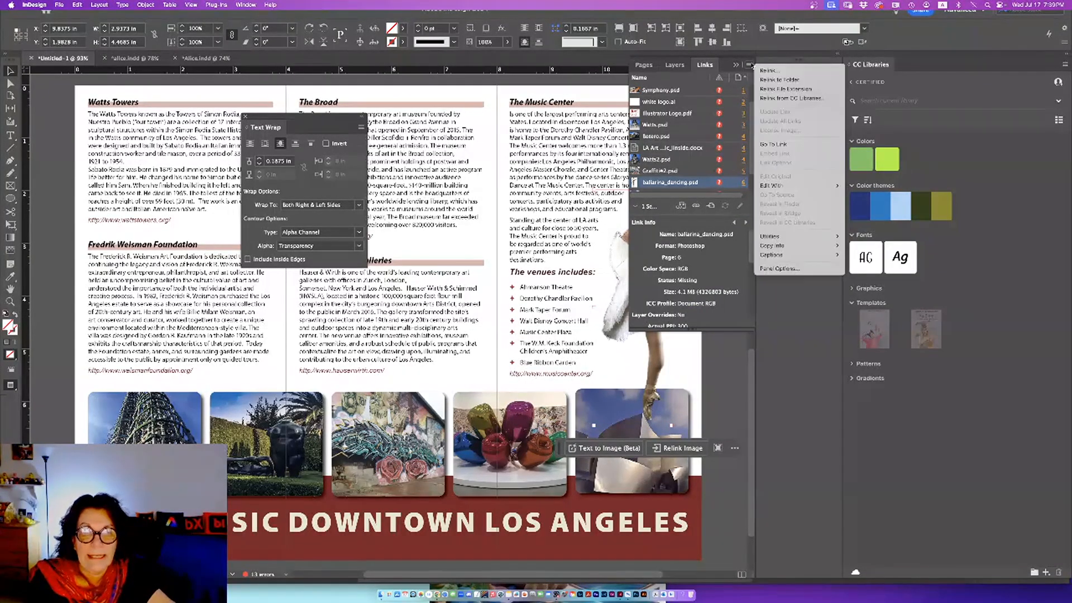
left_click(750, 65)
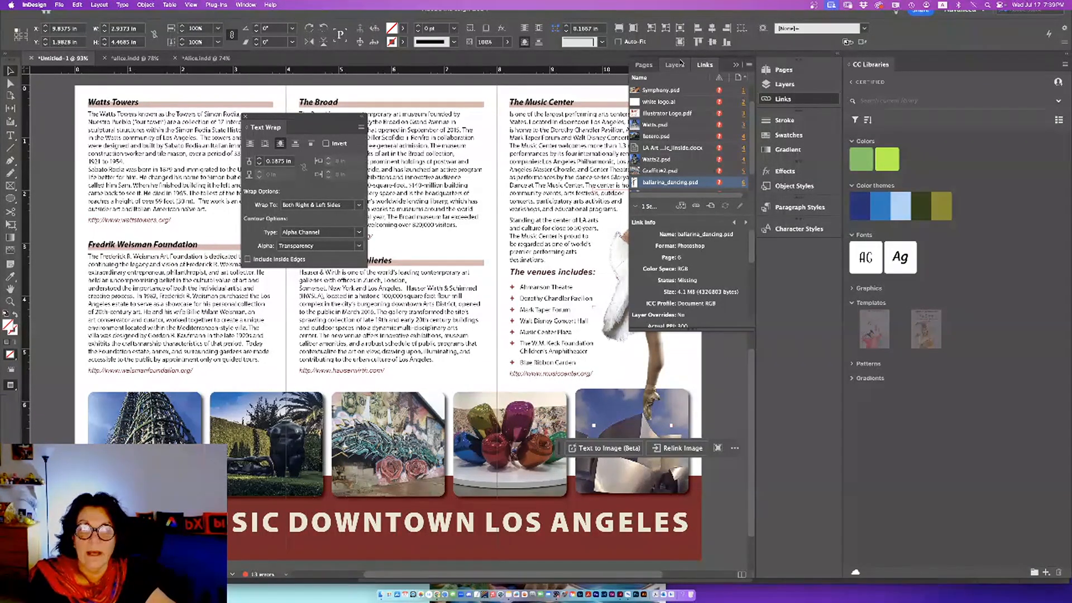
left_click(701, 64)
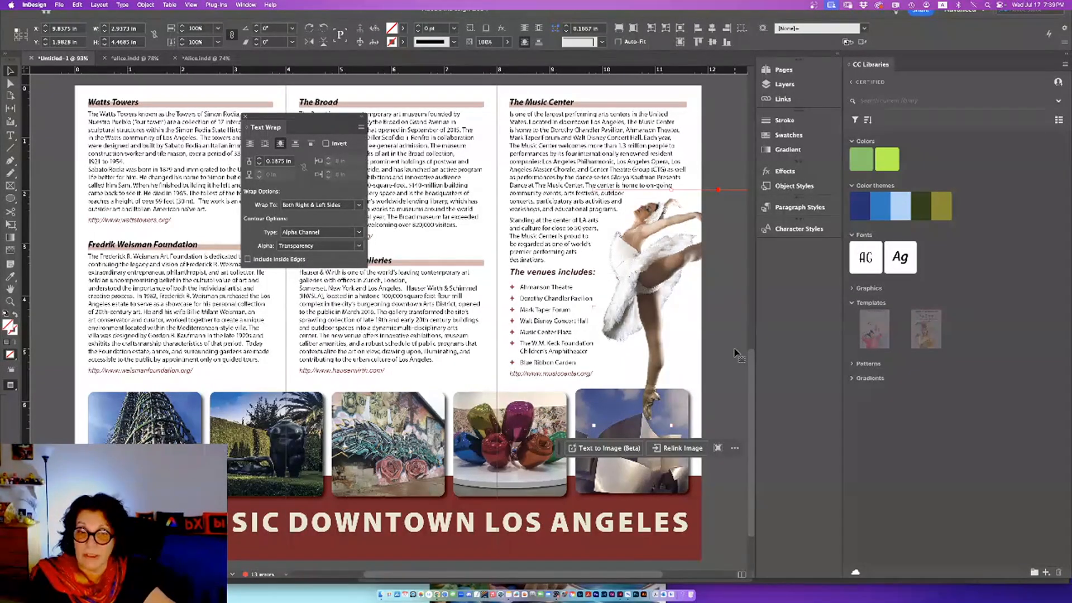
Check the text wrap of the first three pictures in the photo row and display the object style applied to the mural picture.
left_click(720, 474)
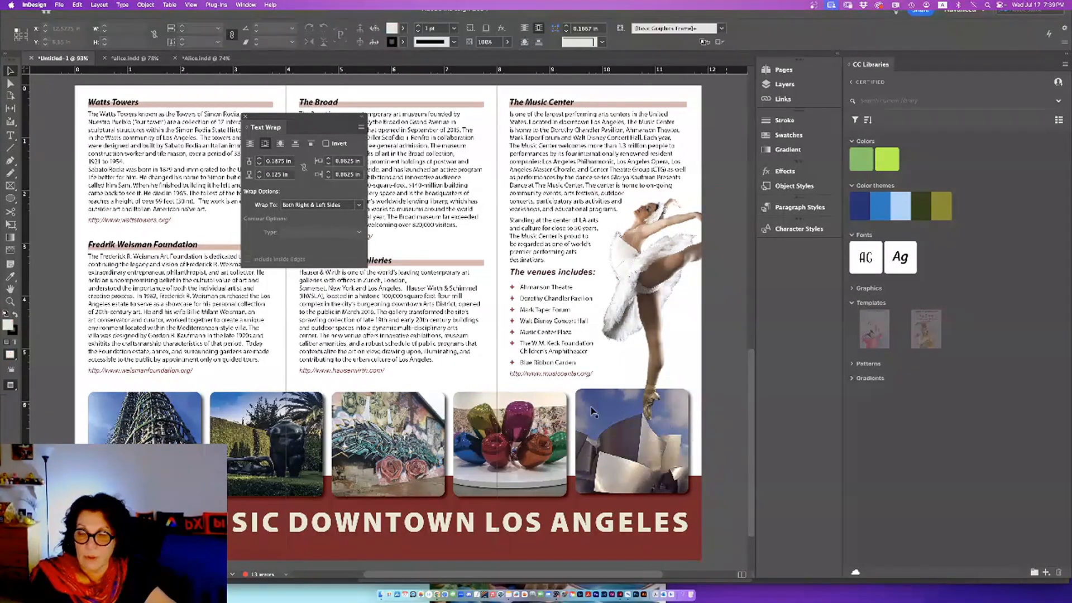
left_click(263, 441)
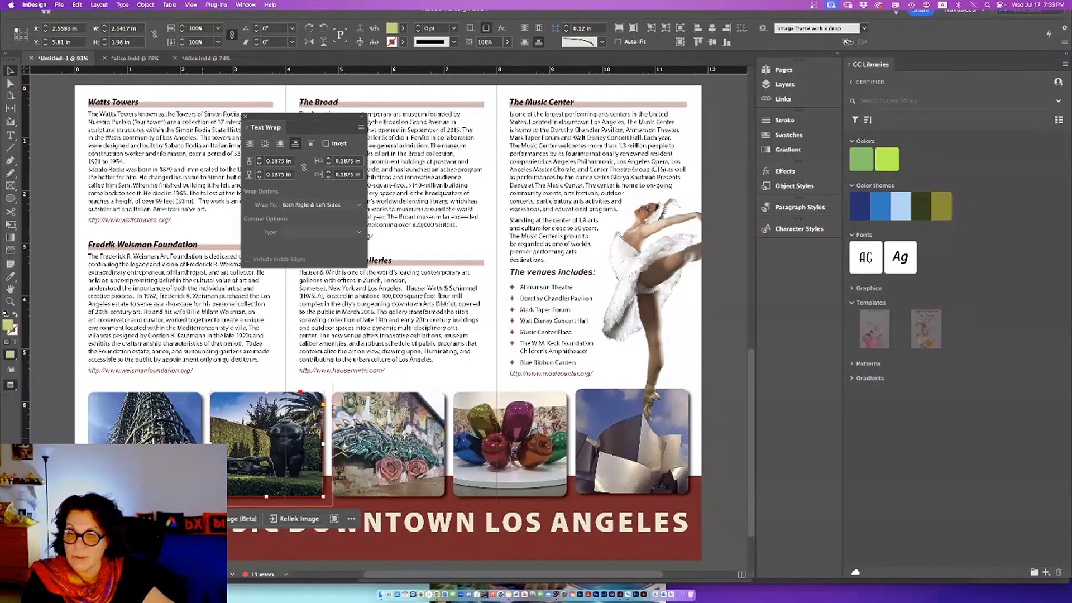
left_click(184, 438)
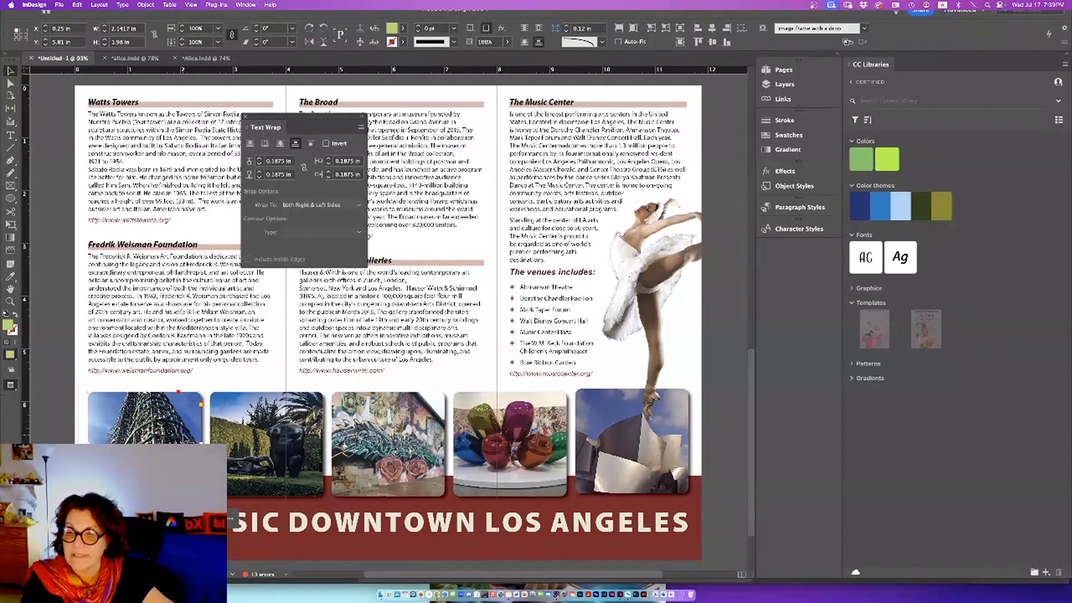
left_click(380, 429)
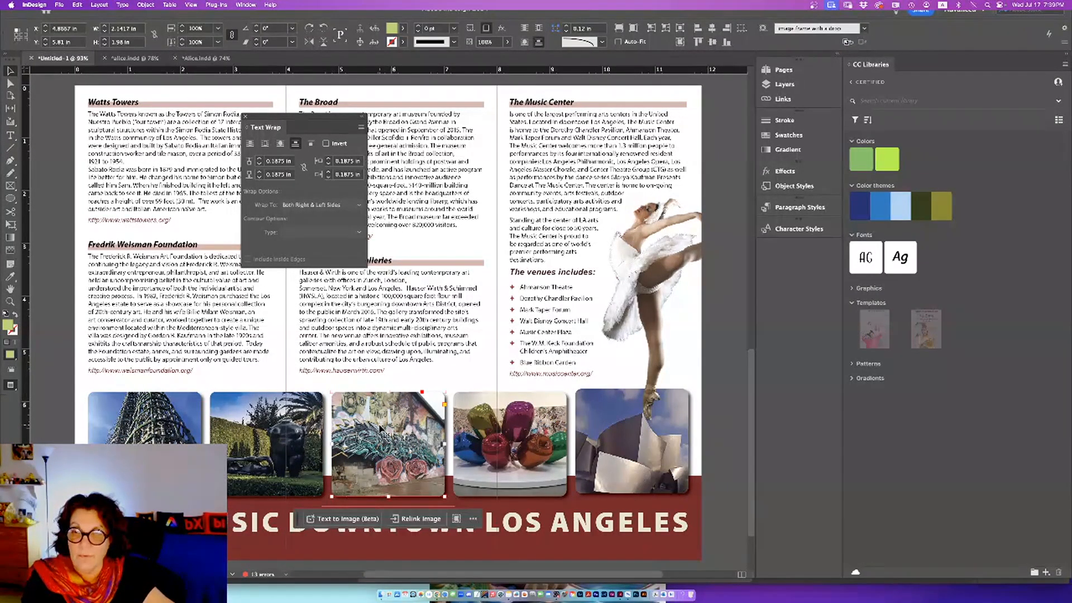
left_click(248, 5)
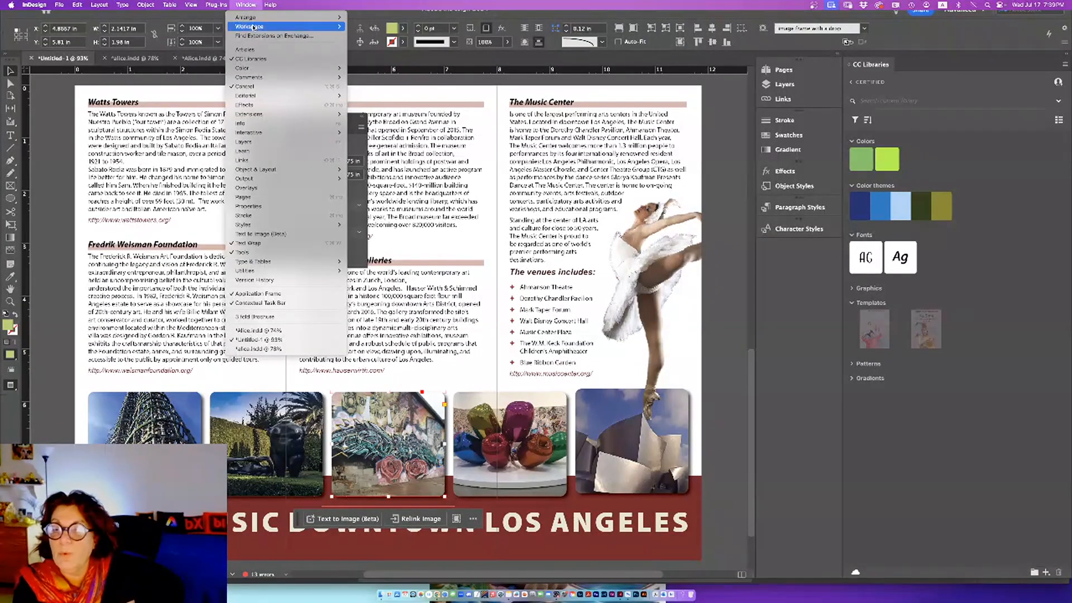
mouse_move(275, 226)
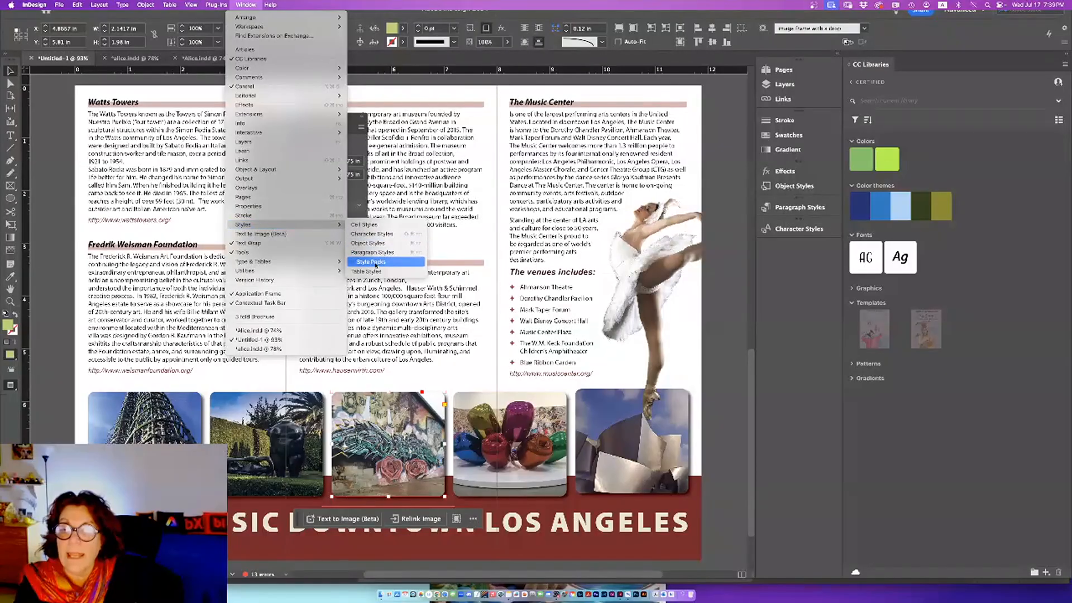
left_click(376, 242)
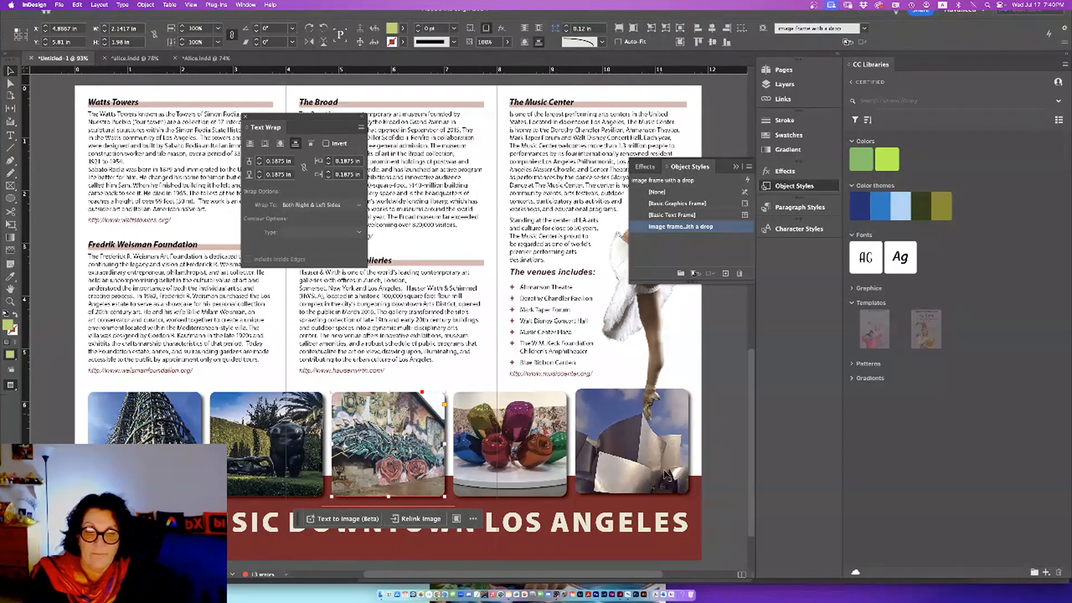
Preview the Downtown Los Angeles headline frame with Ignore Text Wrap off, and turn that option back on.
left_click(654, 530)
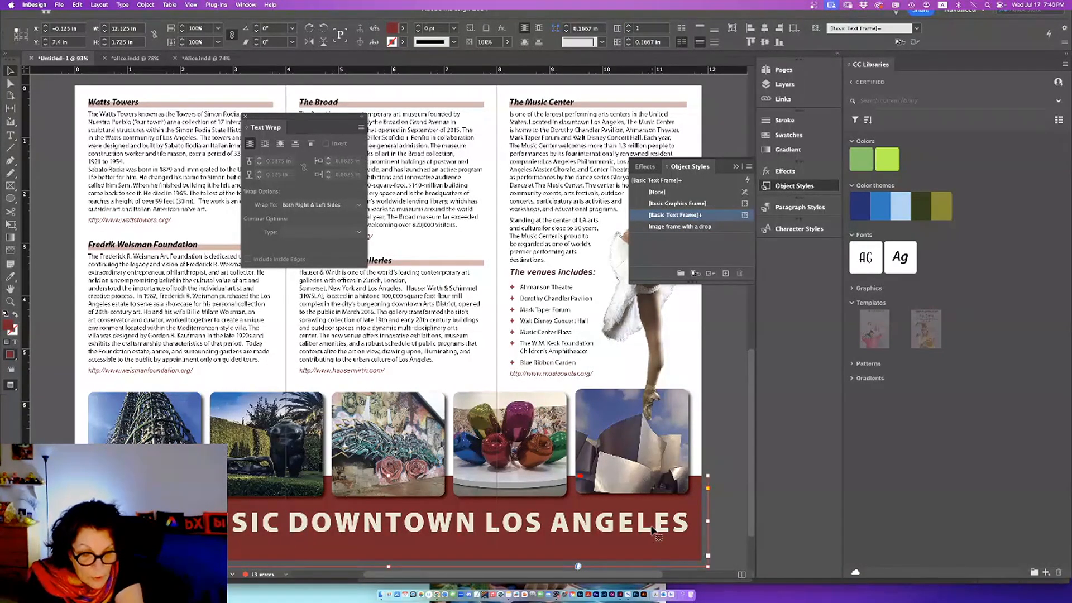
key("super+b")
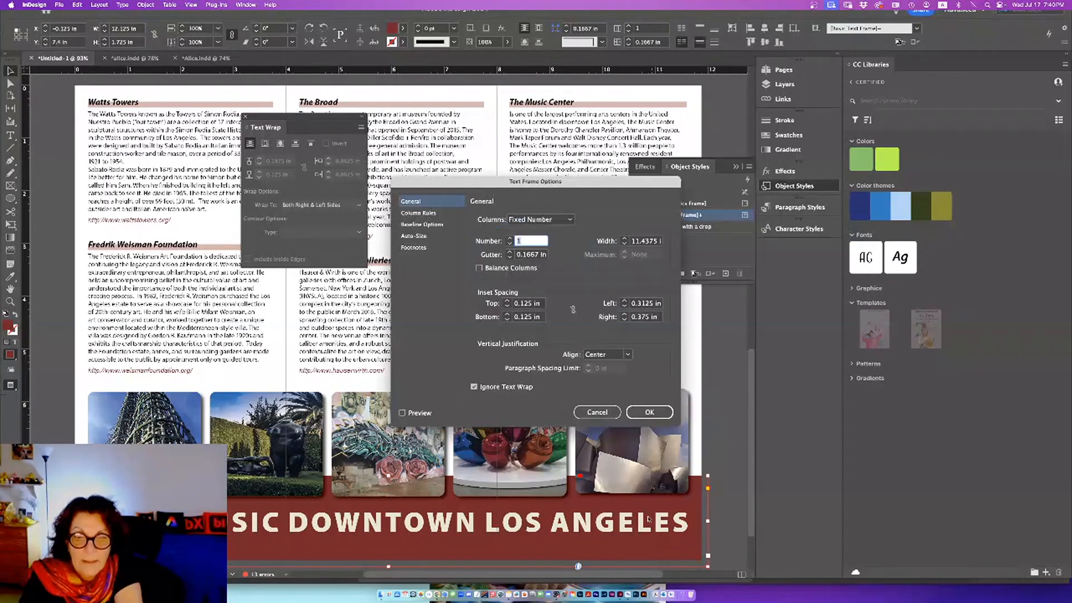
left_click_drag(489, 186, 481, 77)
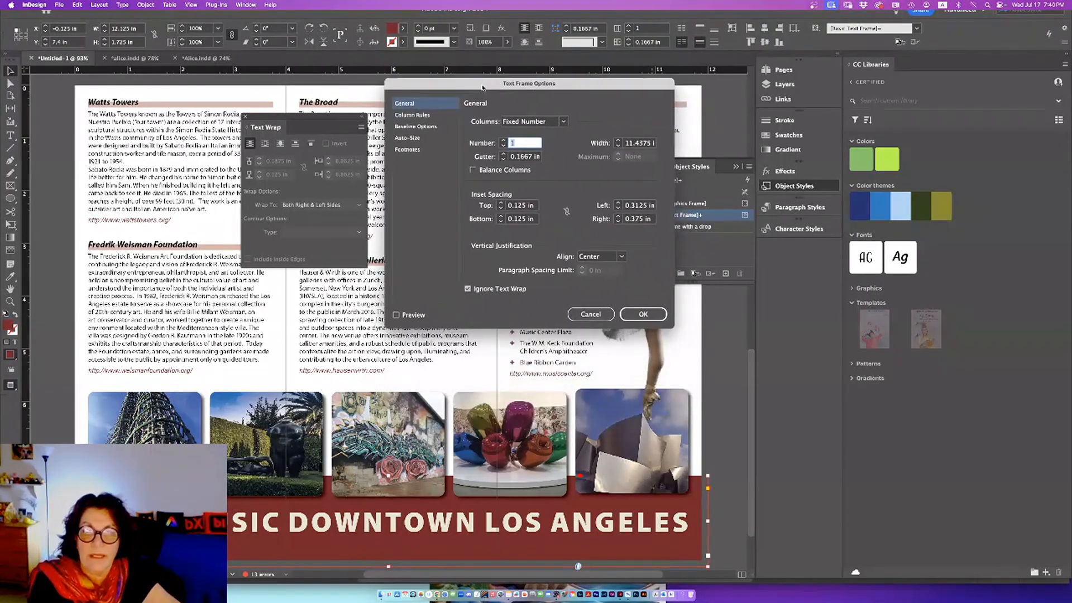
left_click(466, 278)
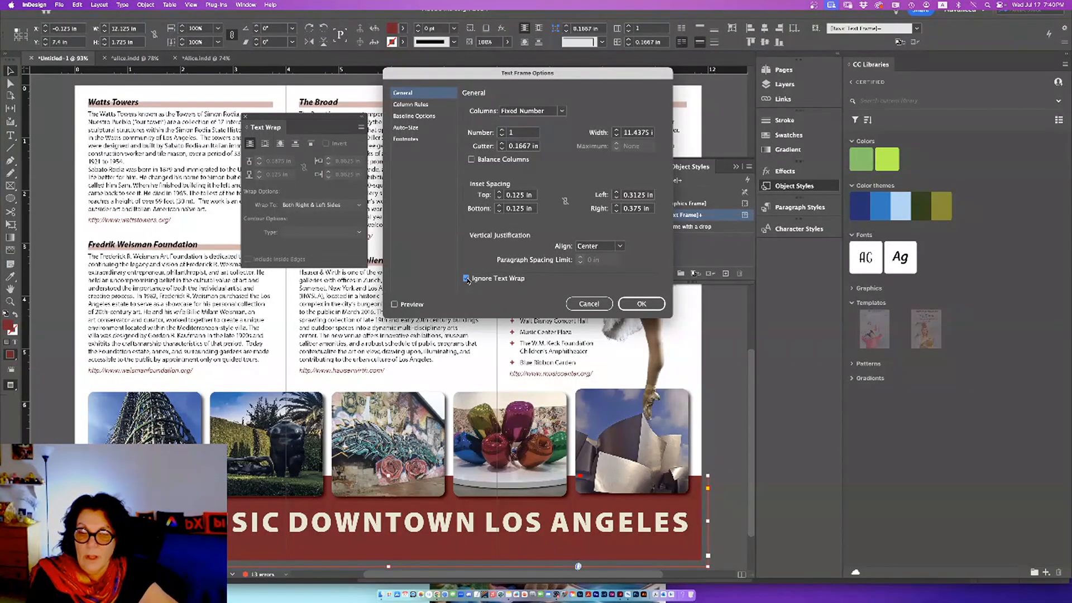
left_click(395, 305)
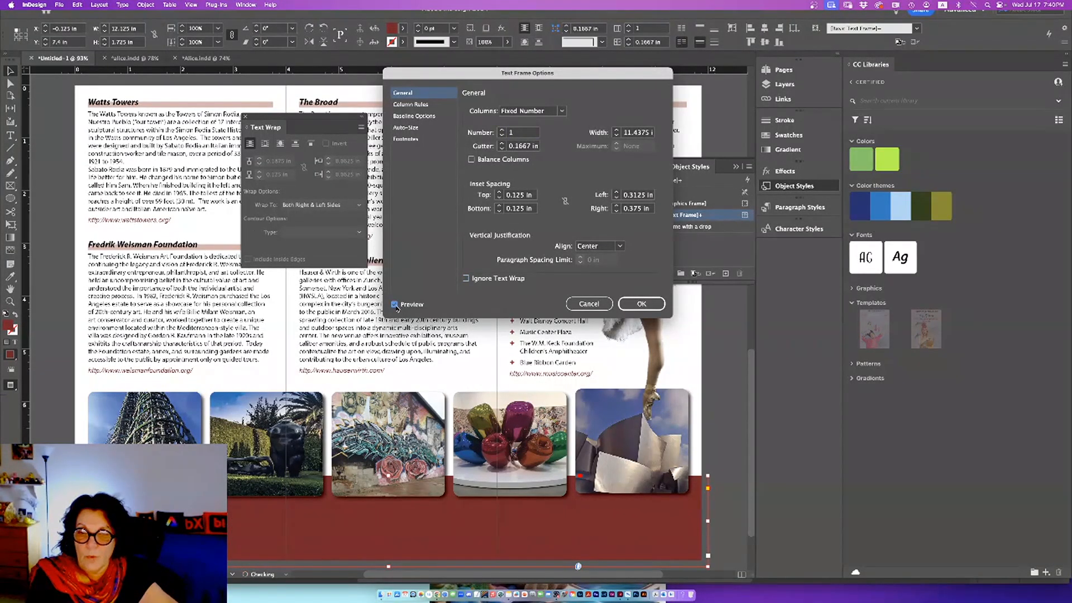
left_click(467, 279)
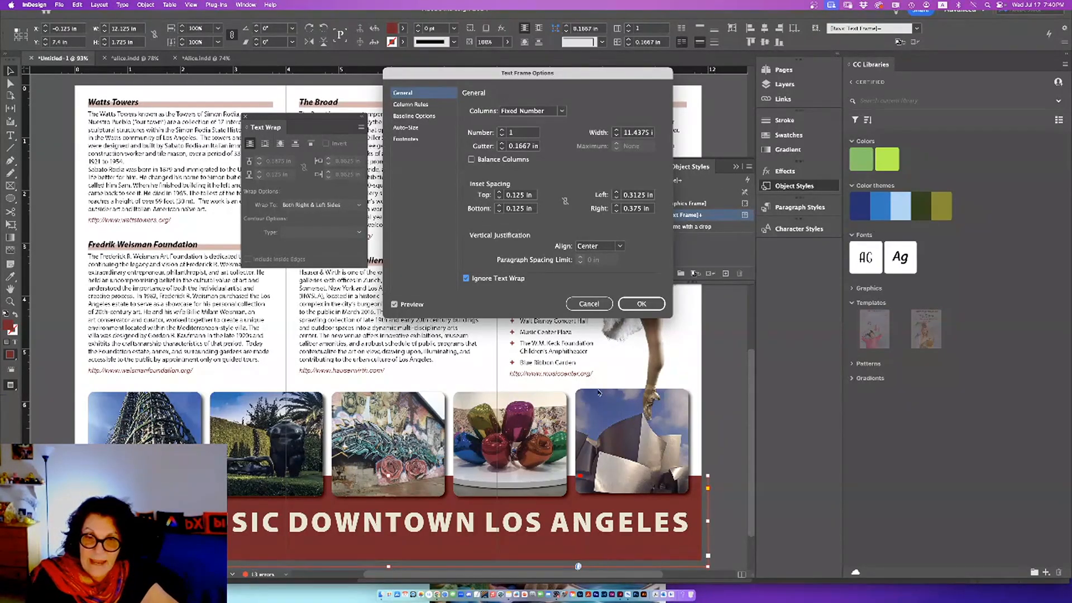
left_click(640, 304)
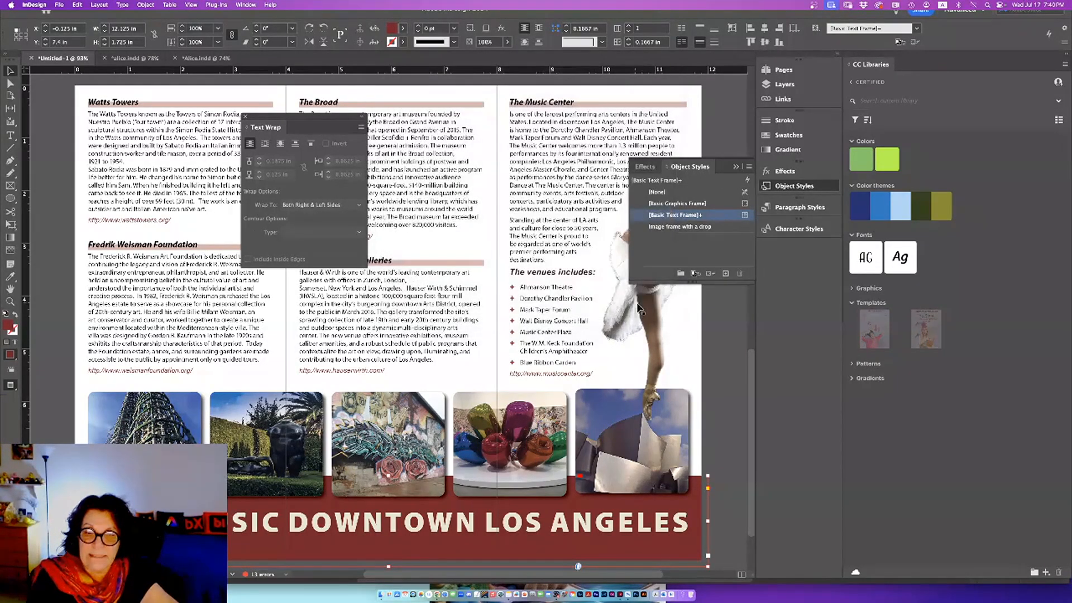
Compare the object styles and text wrap of the tulip sculpture picture and the concert hall picture.
left_click(531, 433)
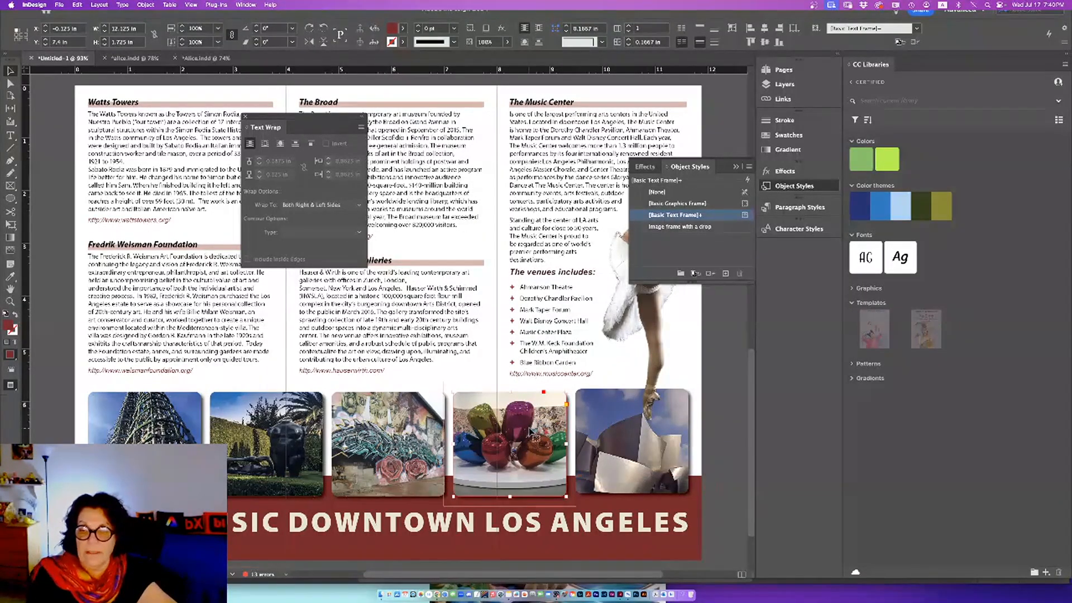
left_click(629, 437)
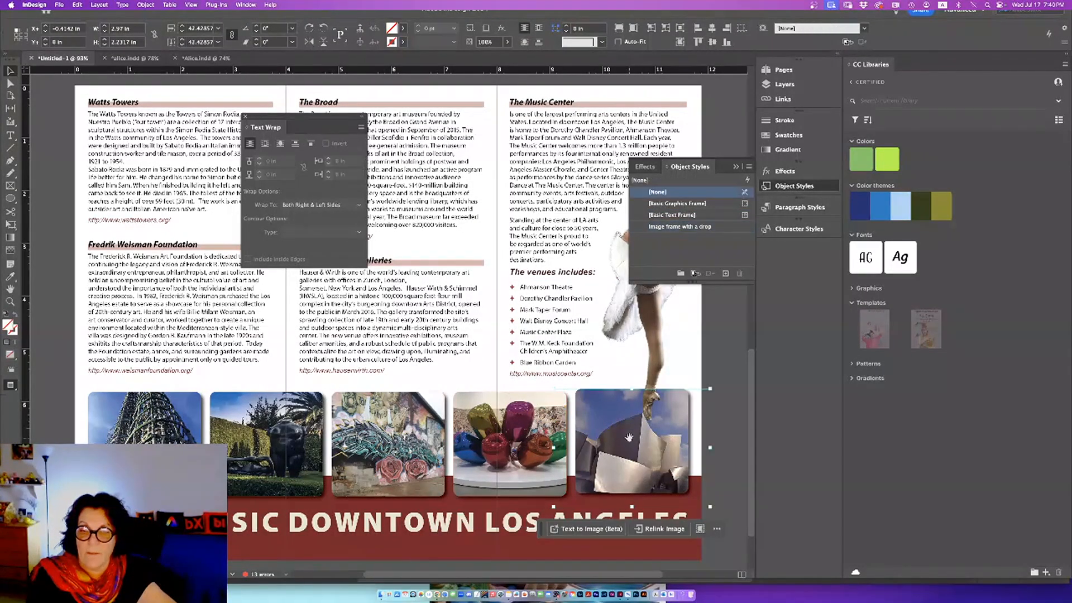
left_click(528, 445)
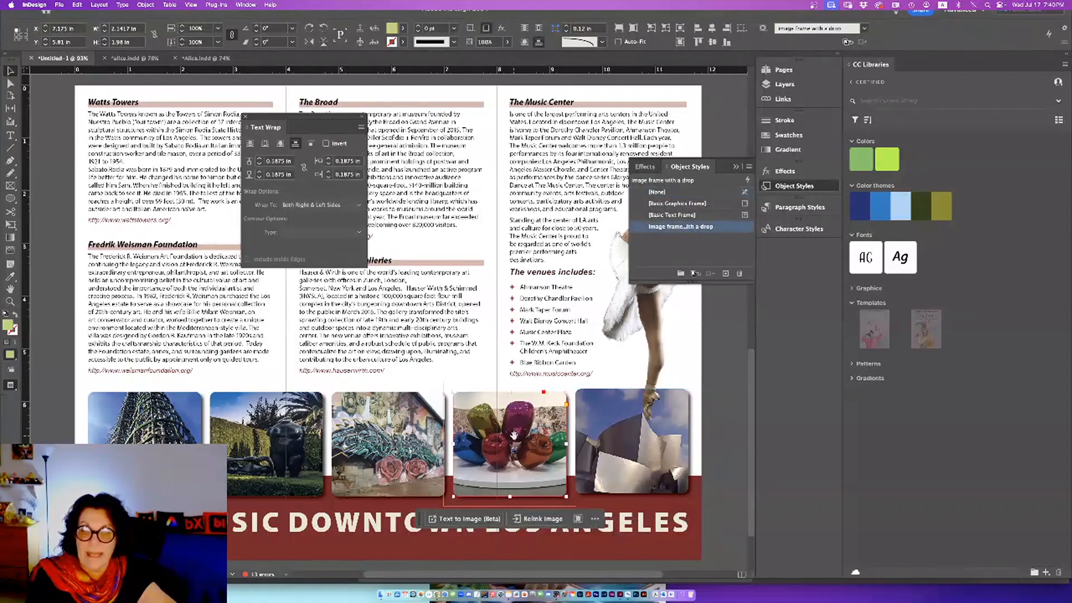
left_click(600, 418)
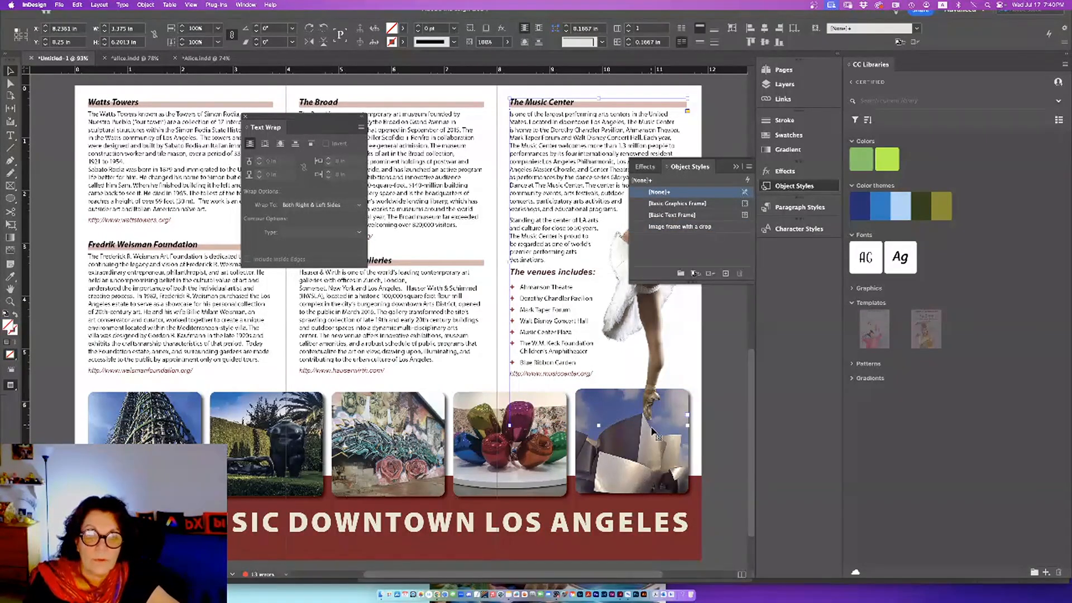
Edit the object style "Image frame with a drop", giving it a 4 pt stroke in C=31 M=95 Y=81 K=36.
left_click(680, 485)
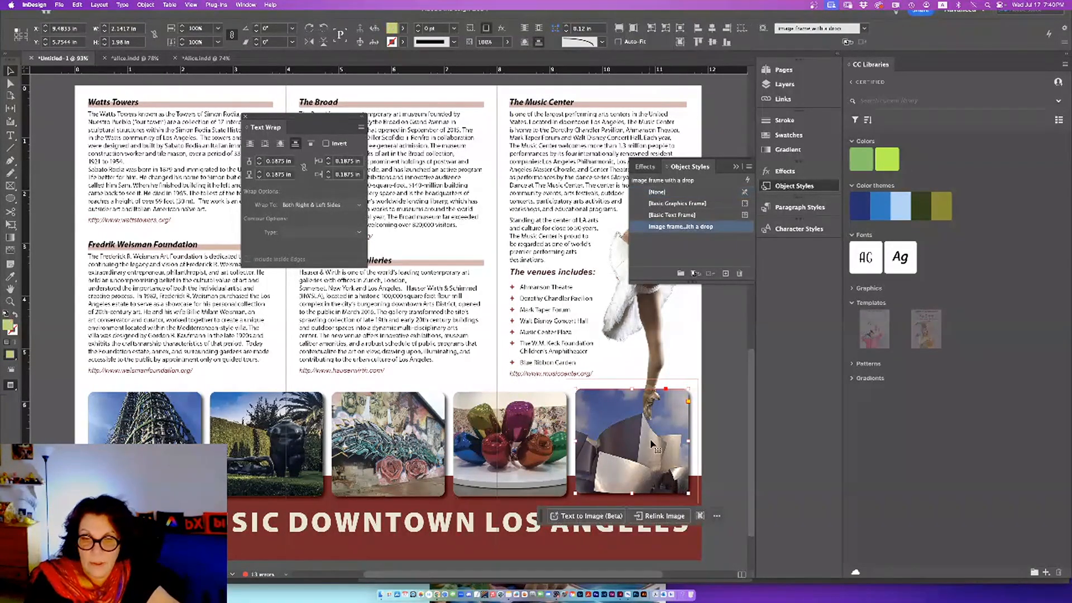
right_click(670, 228)
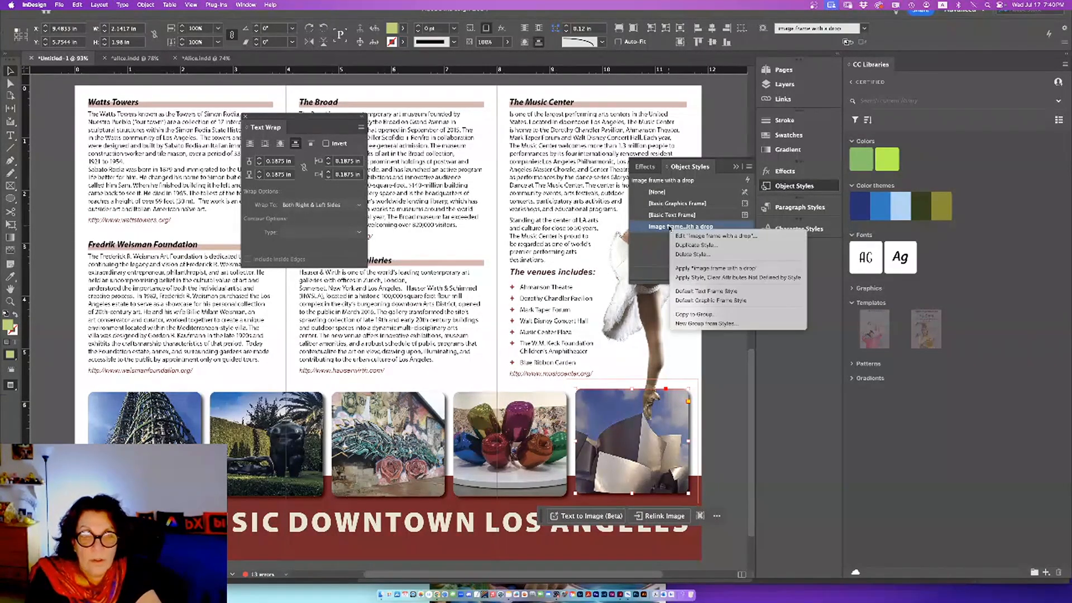
left_click(677, 236)
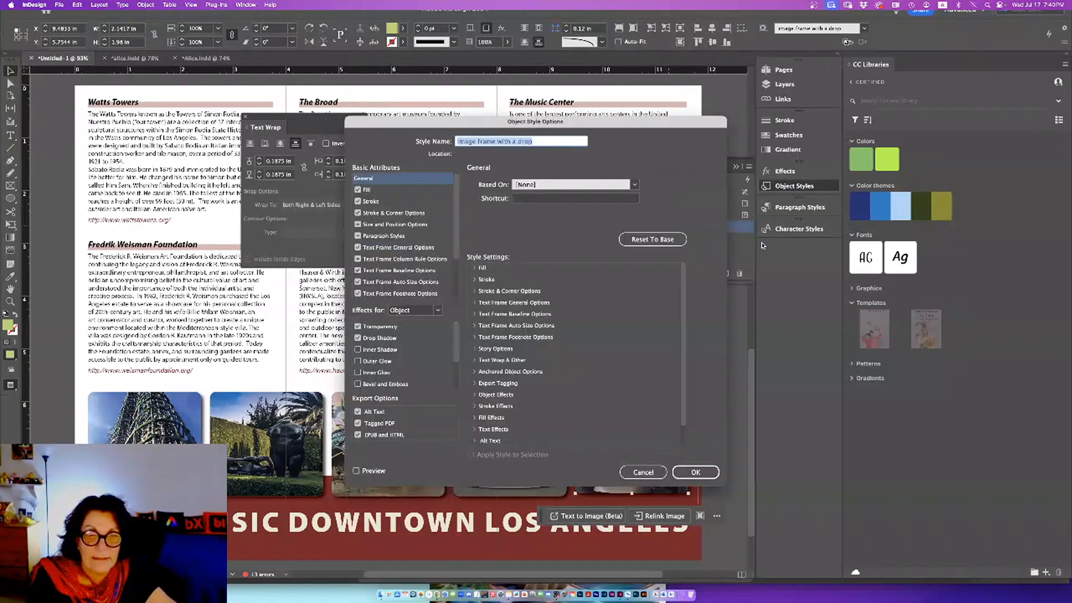
left_click_drag(608, 119, 865, 139)
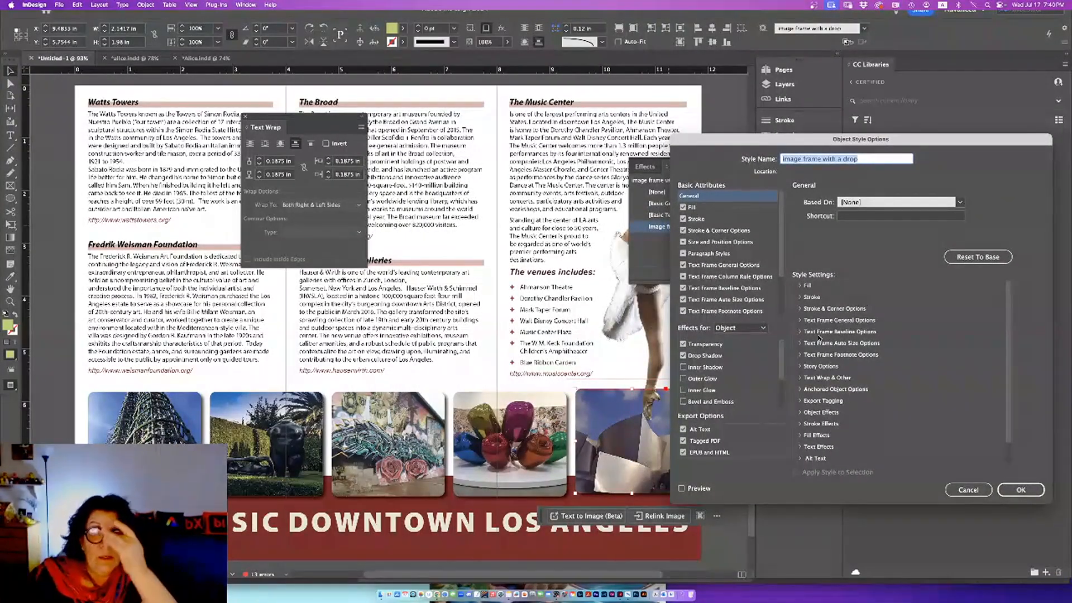
left_click(706, 220)
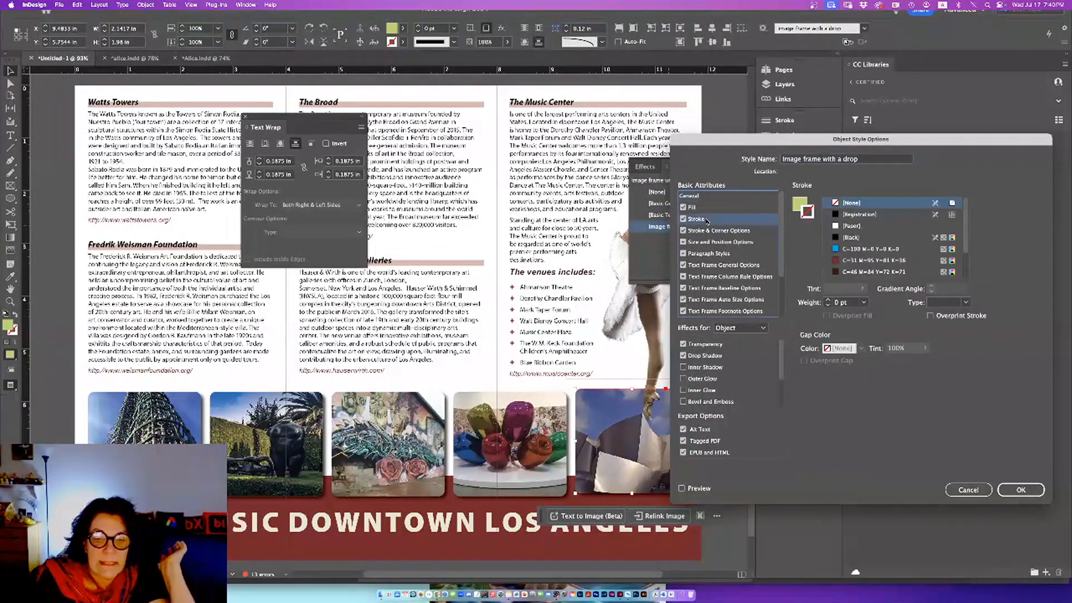
left_click(836, 261)
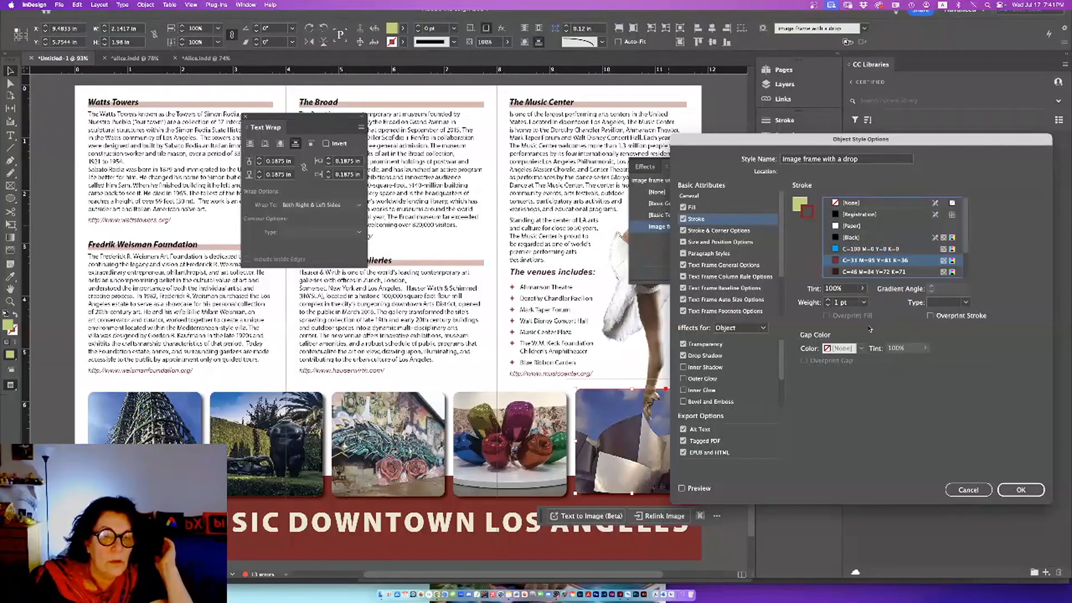
left_click(828, 300)
left_click(682, 490)
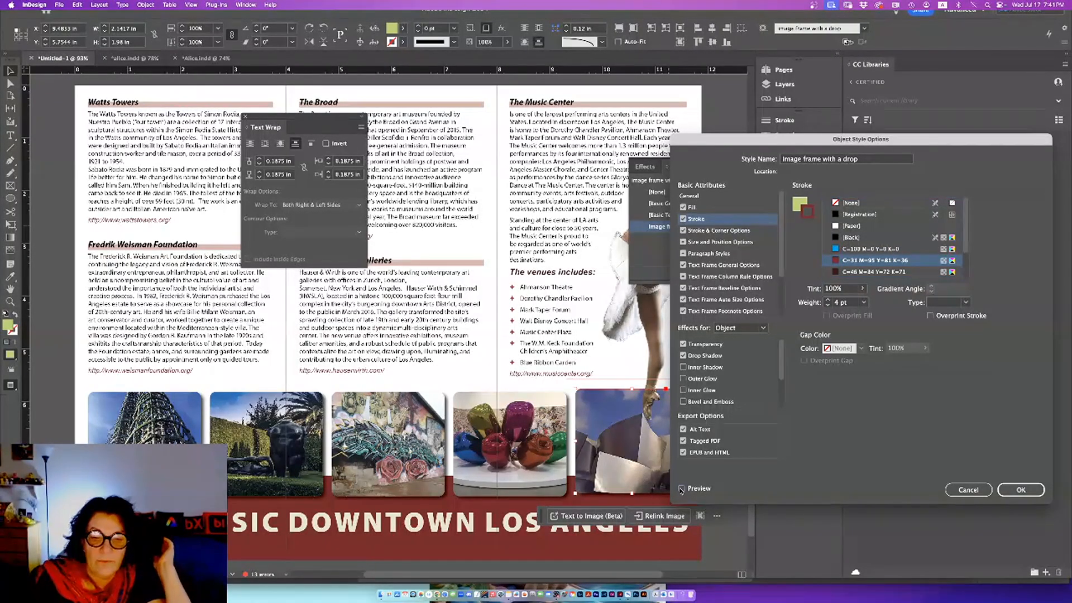
left_click(1015, 492)
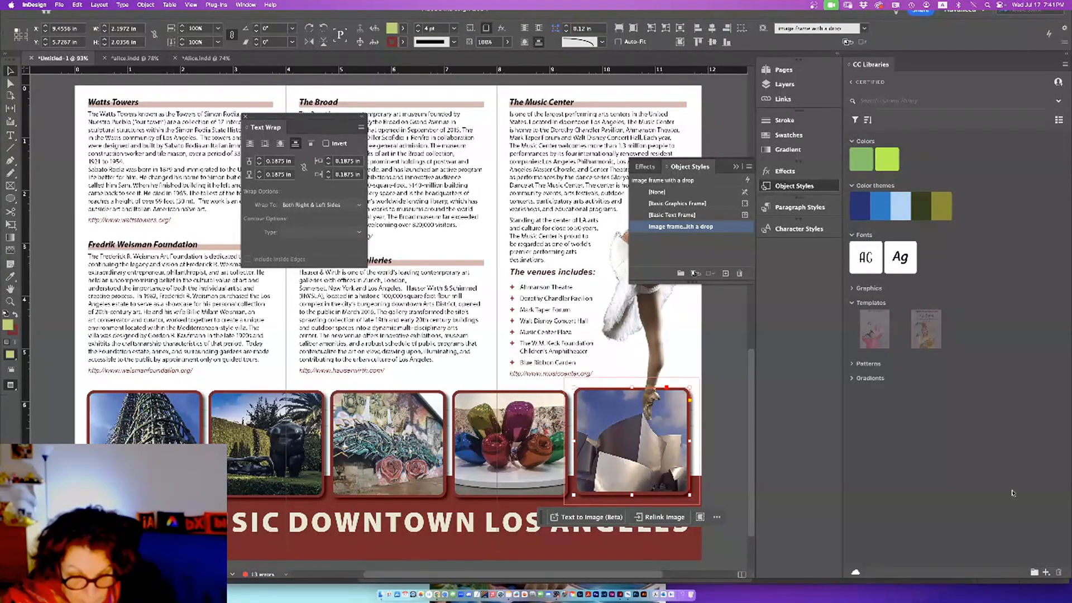
View the brochure's inside spread and its outer cover spread in presentation mode.
key("shift+w")
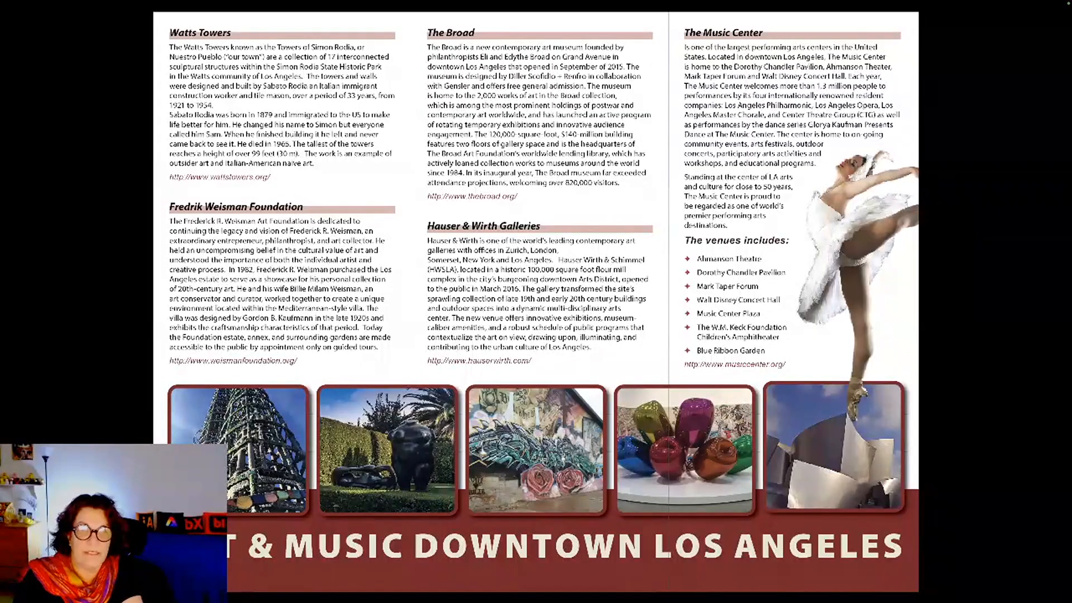
key("Left")
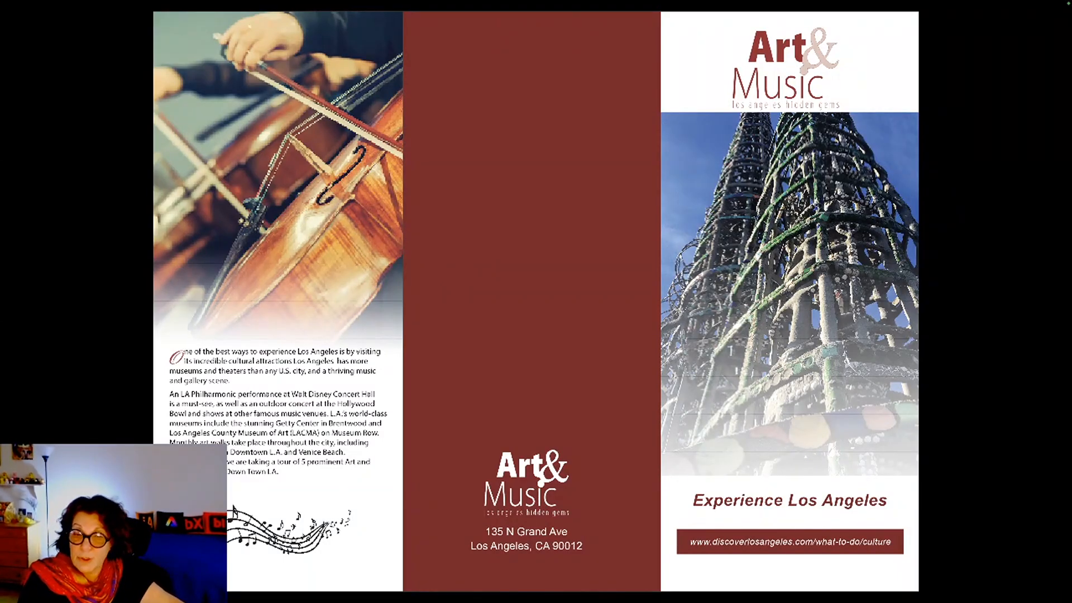
key("Escape")
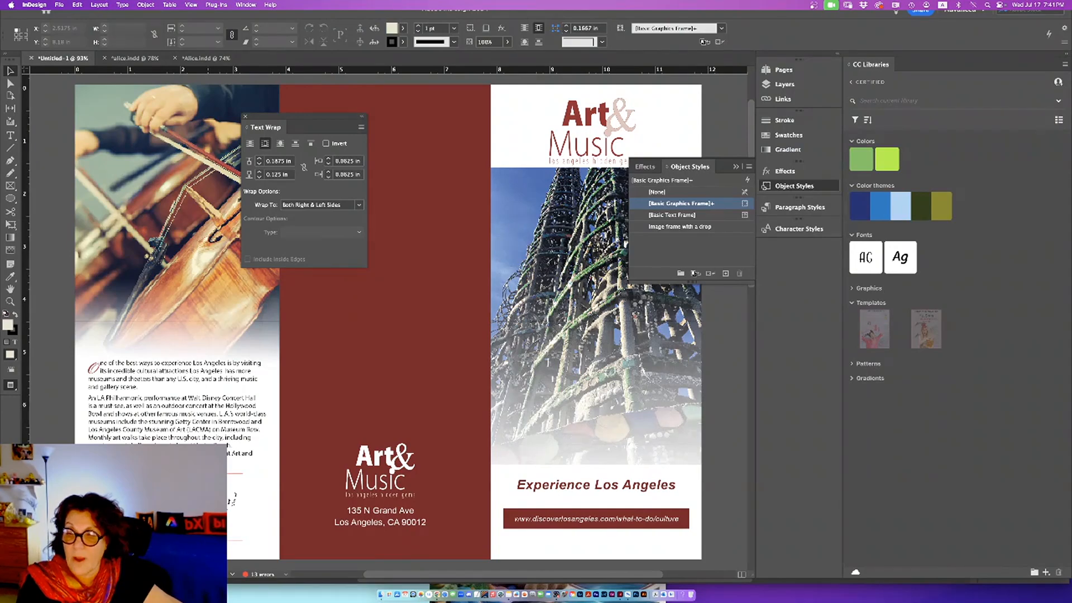
Try moving the music notes picture straight up towards the introductory text, and undo the move.
left_click(208, 517)
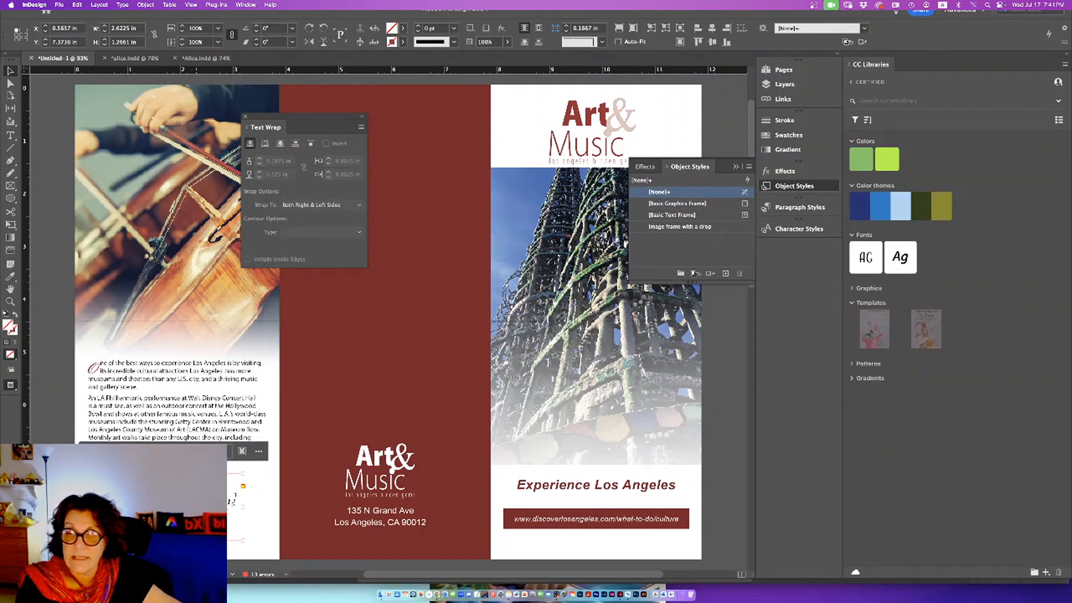
left_click_drag(207, 517, 209, 465)
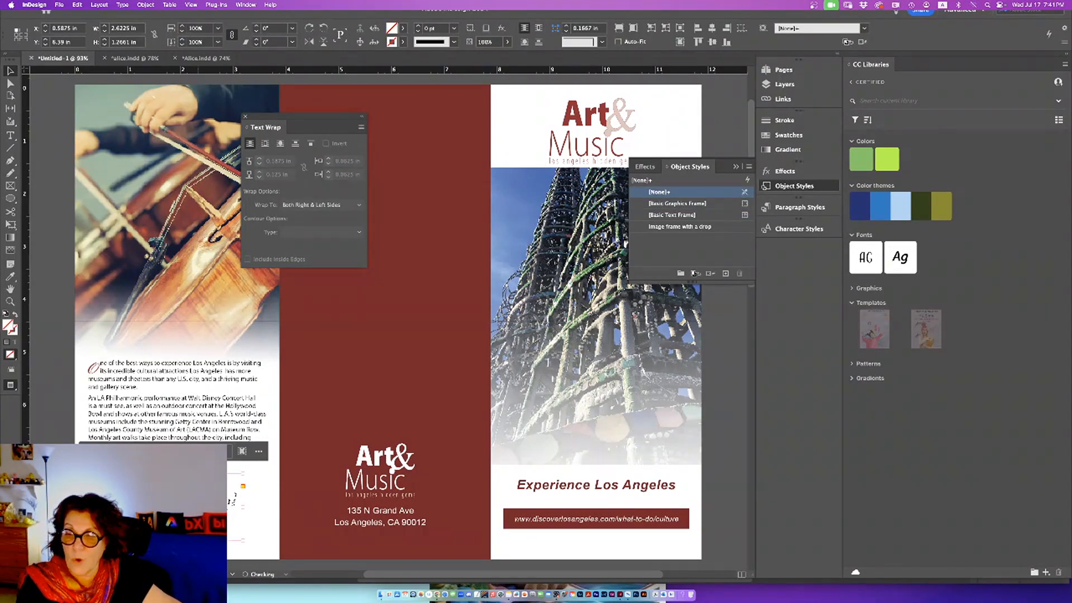
key("super+z")
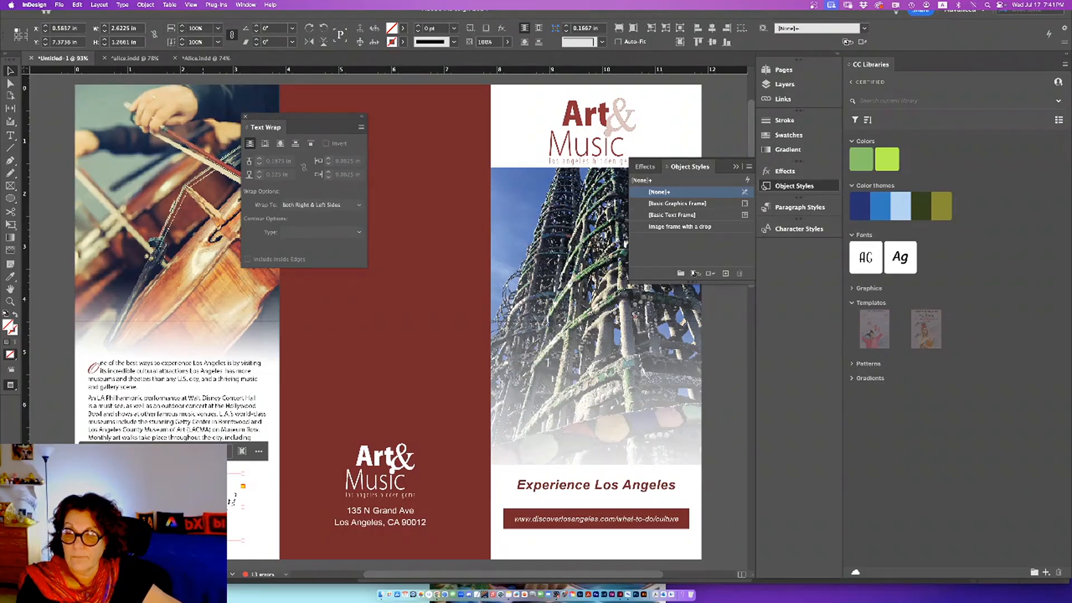
key("super+z")
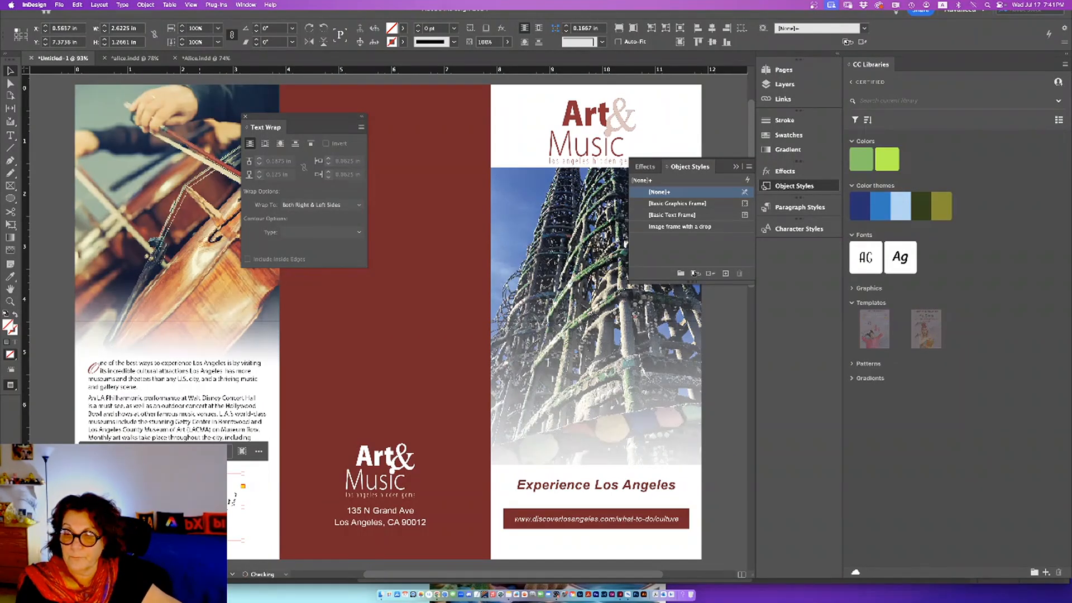
Move the music notes picture to about X 0.75 in, Y 7.242 in and wrap text around its object shape with Detect Edges.
left_click_drag(208, 517, 218, 510)
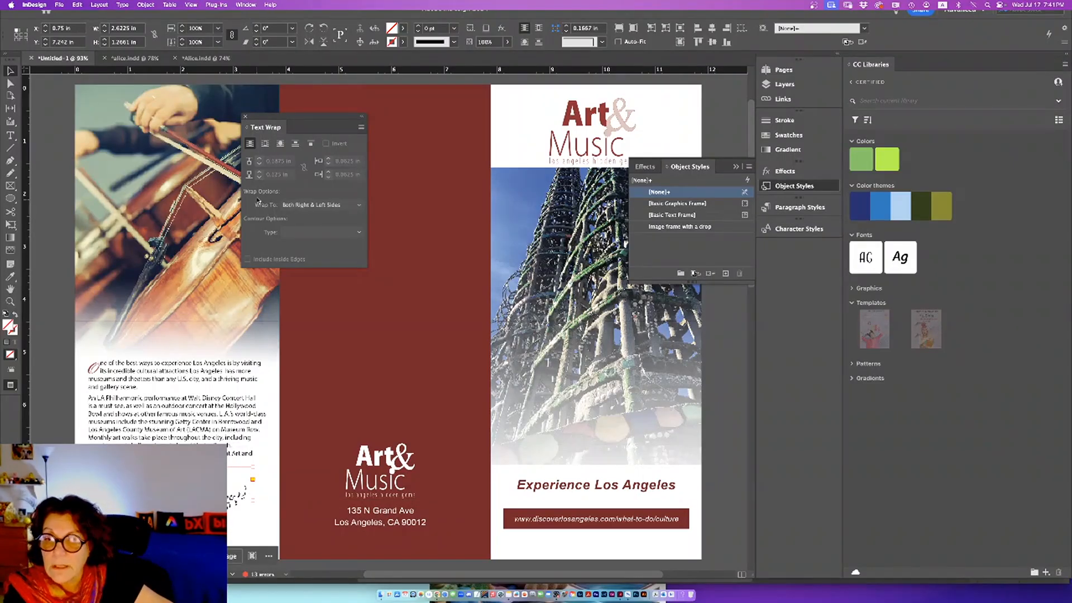
left_click(266, 144)
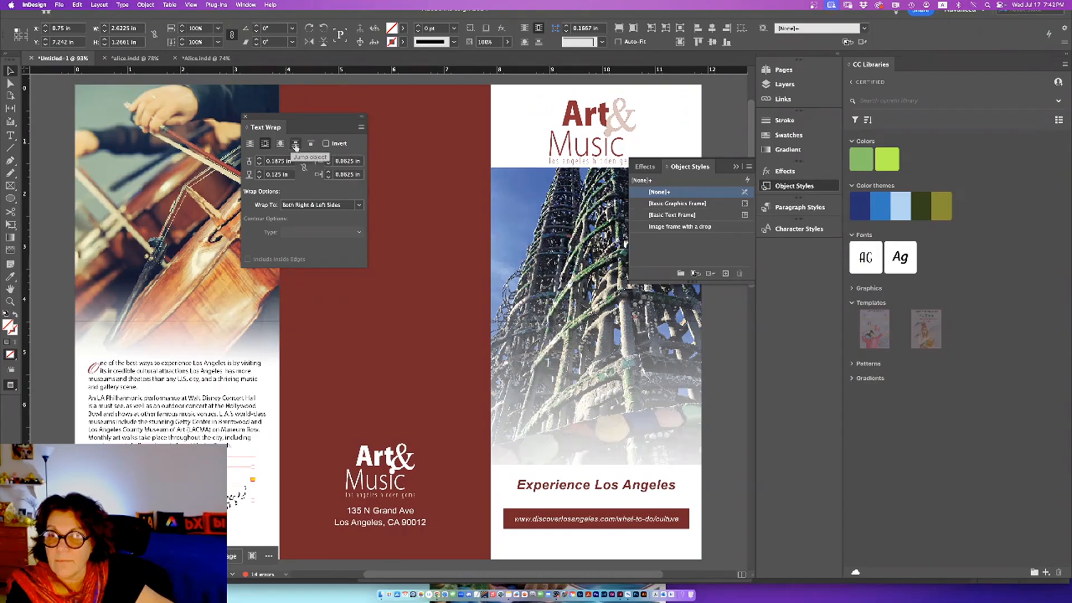
left_click(282, 145)
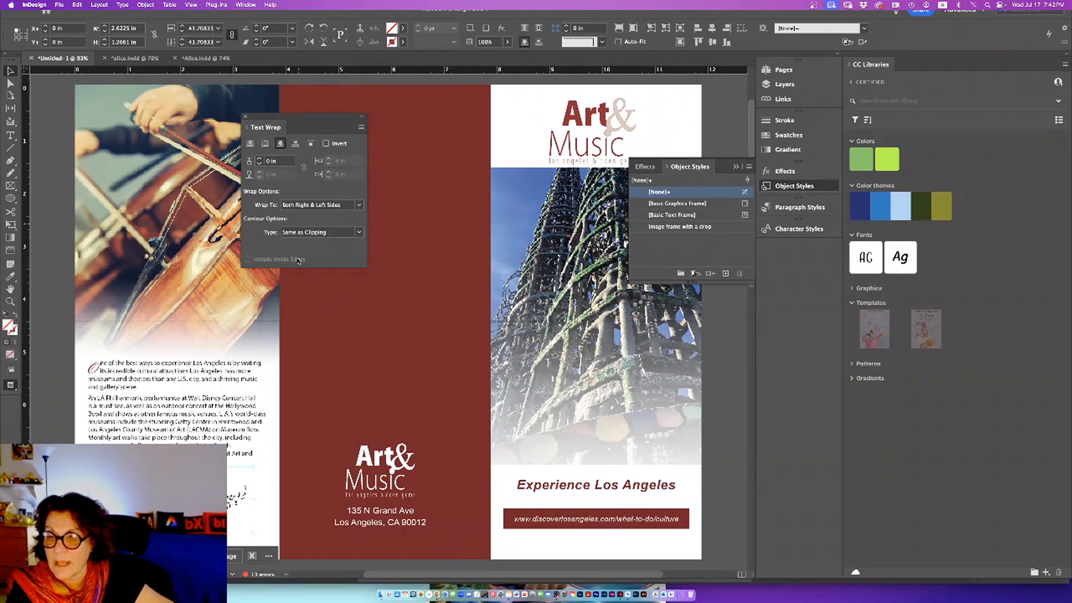
left_click(269, 493)
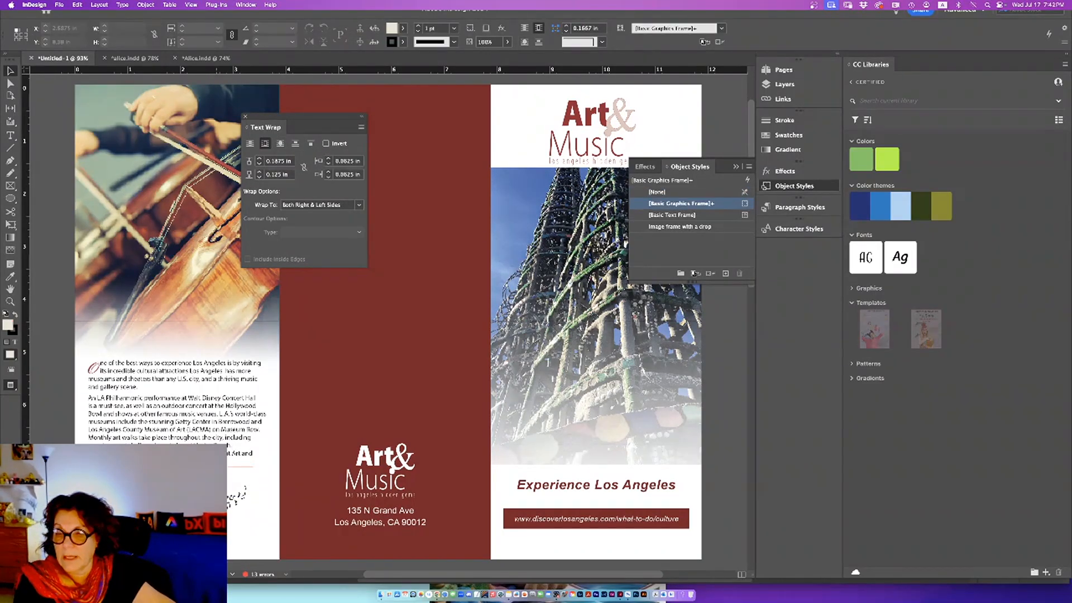
left_click(212, 513)
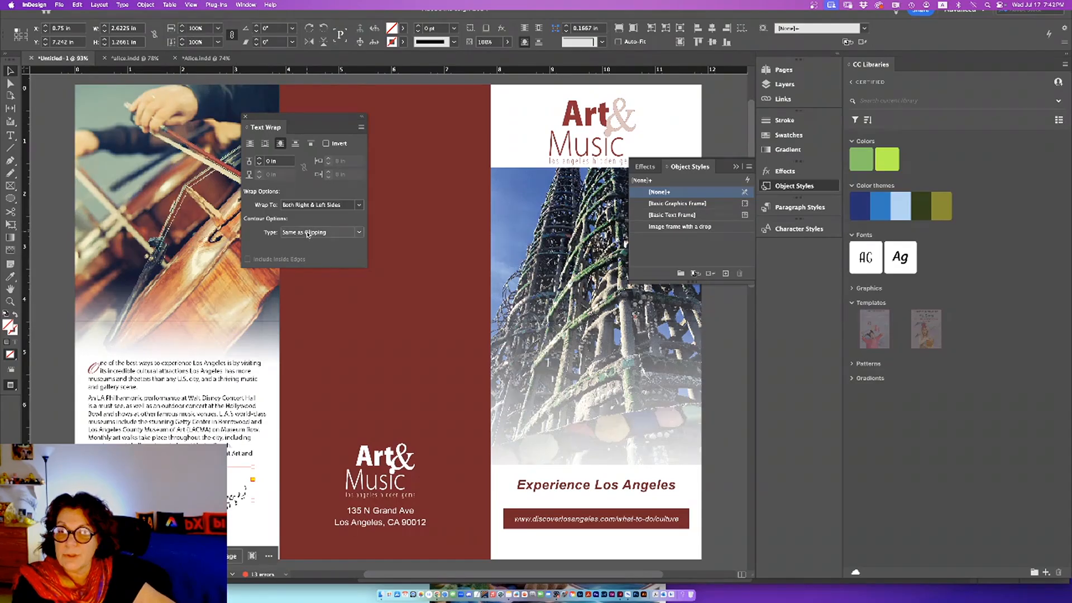
left_click(308, 233)
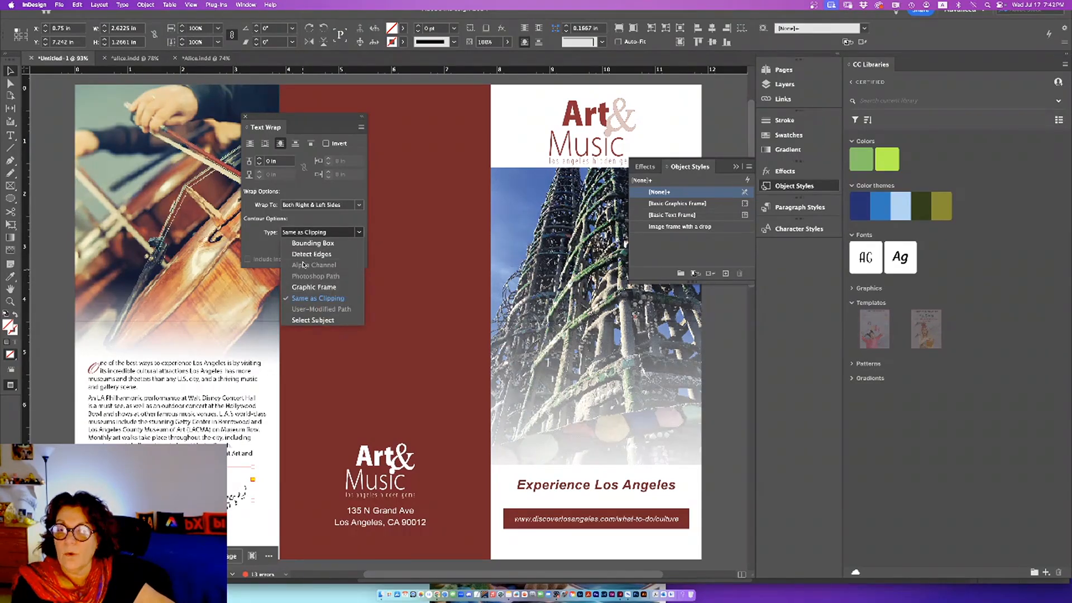
left_click(303, 254)
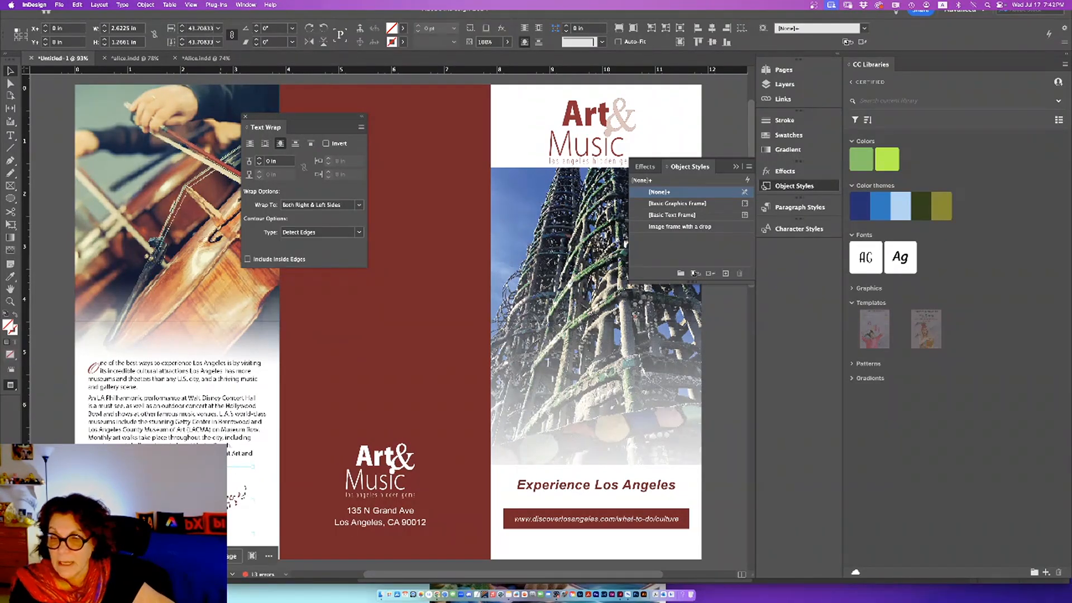
Try moving the music notes picture up into the introductory paragraph, undo it, and select the text frame instead.
left_click_drag(239, 512, 229, 458)
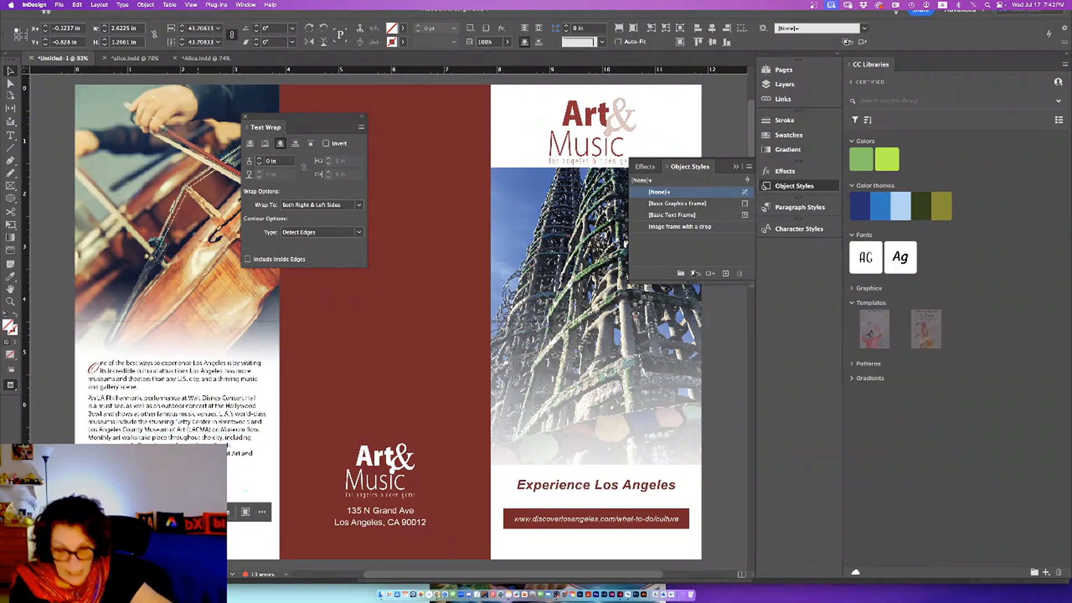
key("super+z")
key("super+z")
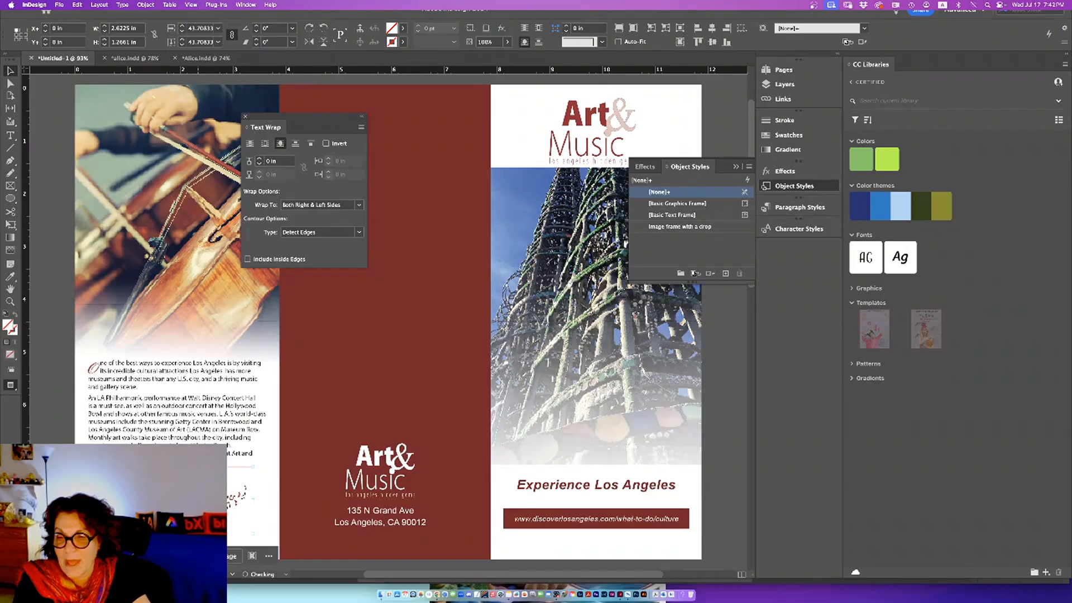
left_click(261, 495)
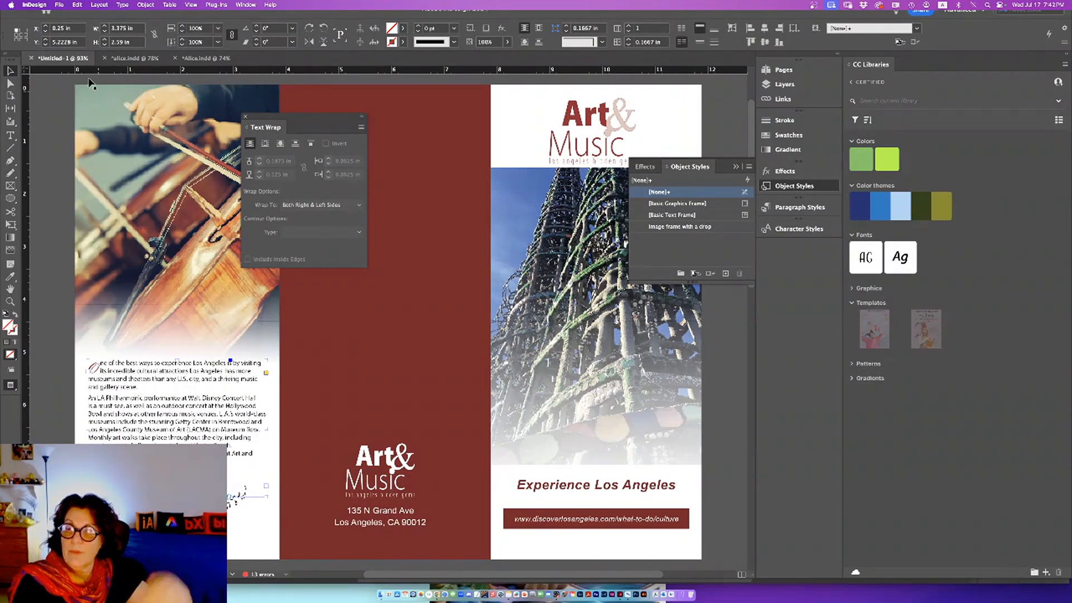
Switch to the black-and-white Alice document and display the Chapter I spread, pages 2–3, with the Text Wrap settings moved clear of the text.
left_click(114, 61)
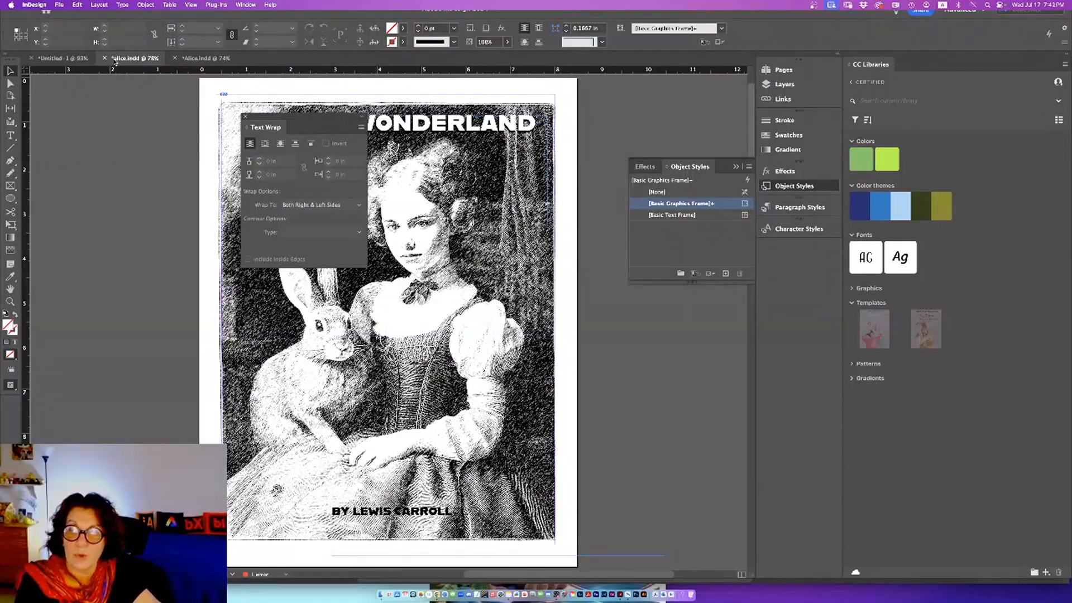
left_click(69, 61)
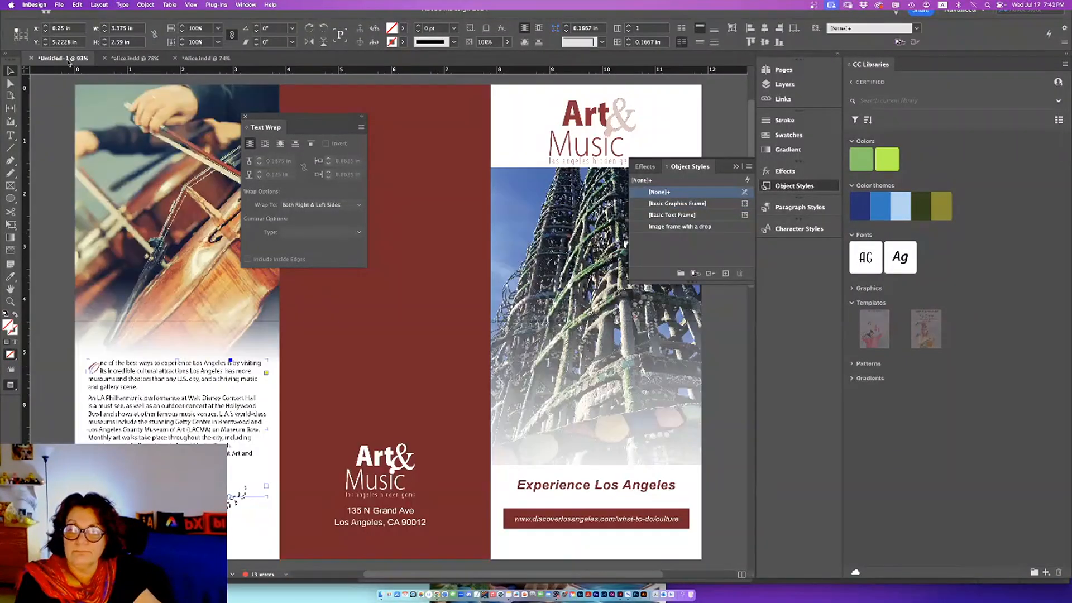
left_click(130, 62)
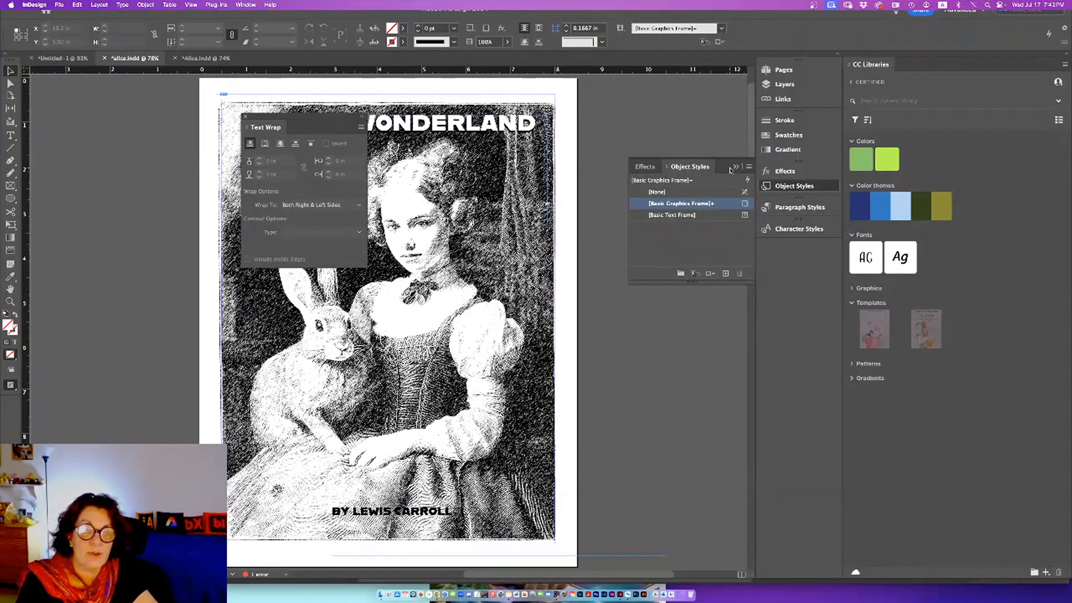
left_click(778, 72)
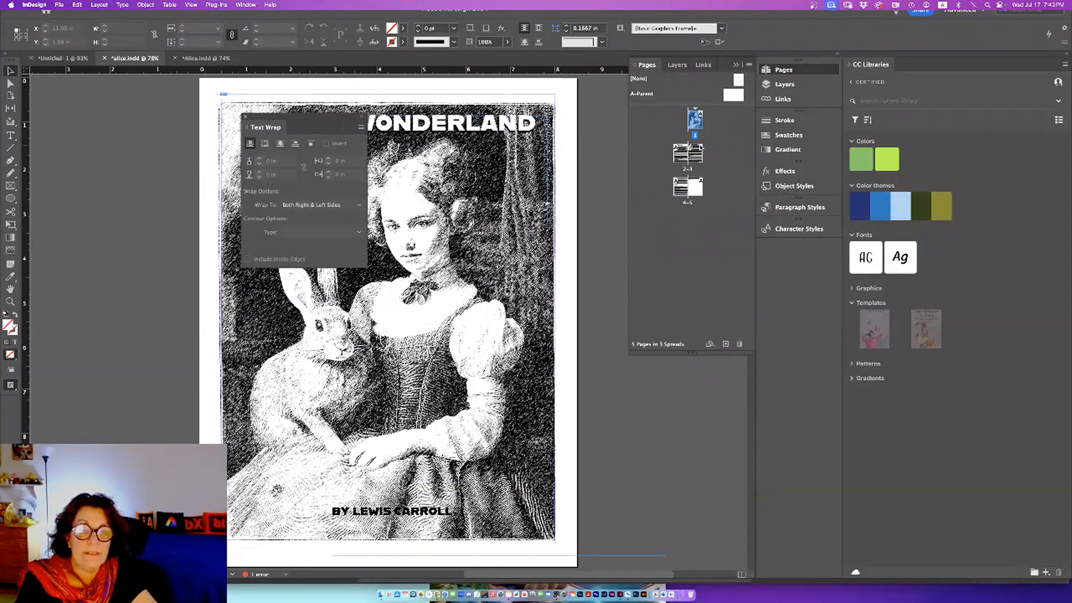
double_click(687, 152)
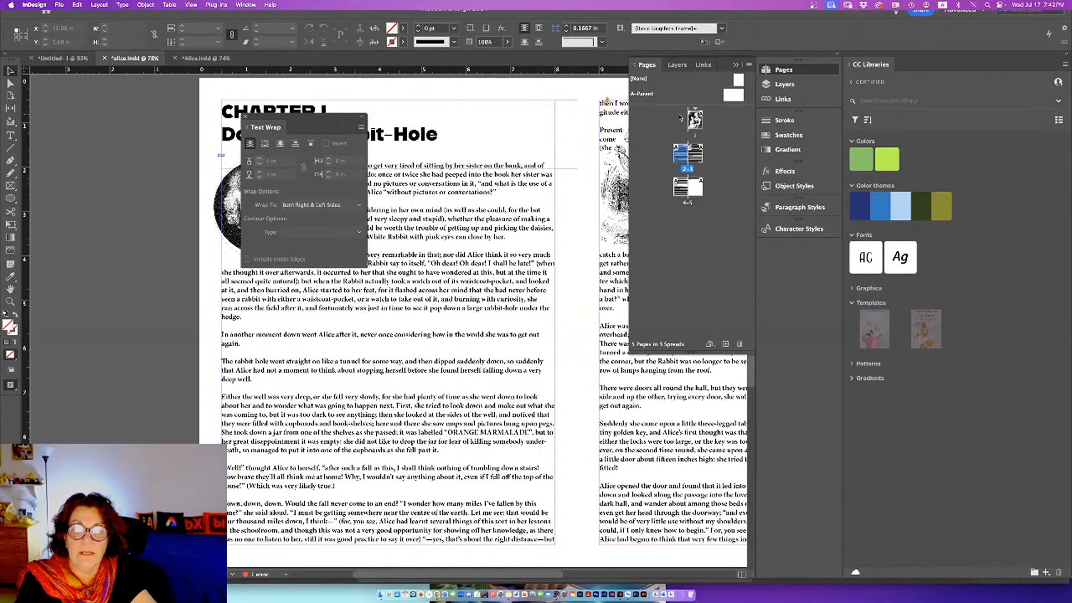
left_click(653, 65)
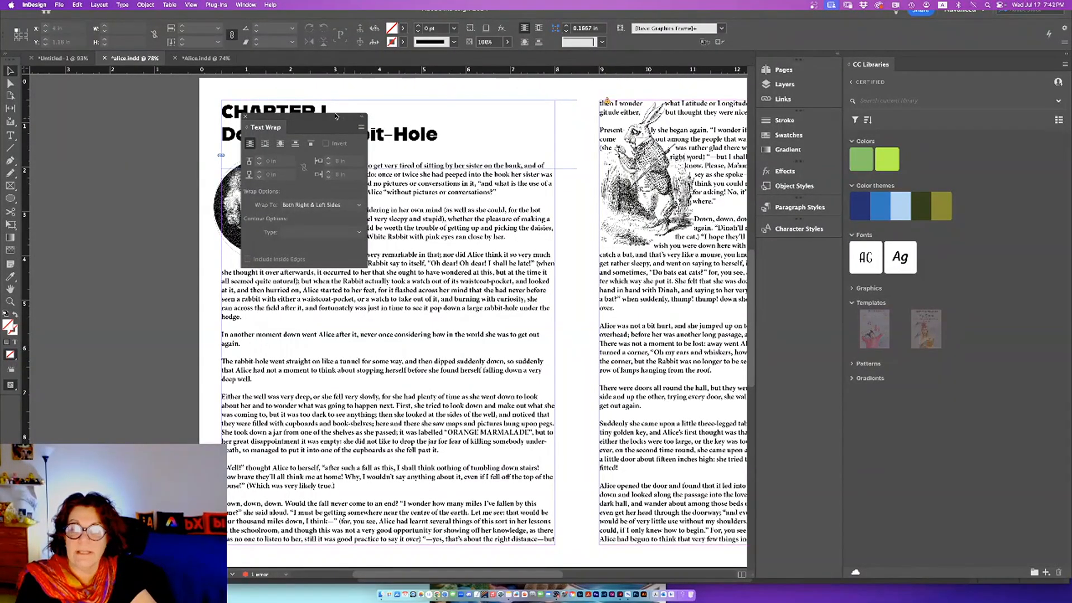
left_click_drag(304, 118, 104, 104)
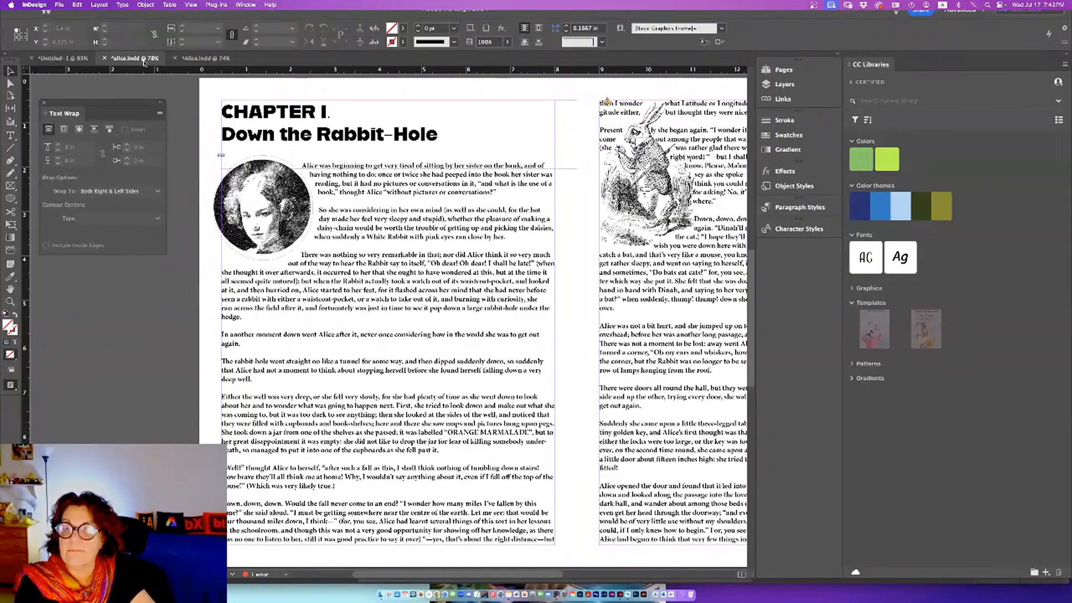
Switch to the color Alice document and check the text wrap settings of the White Rabbit picture.
left_click(195, 58)
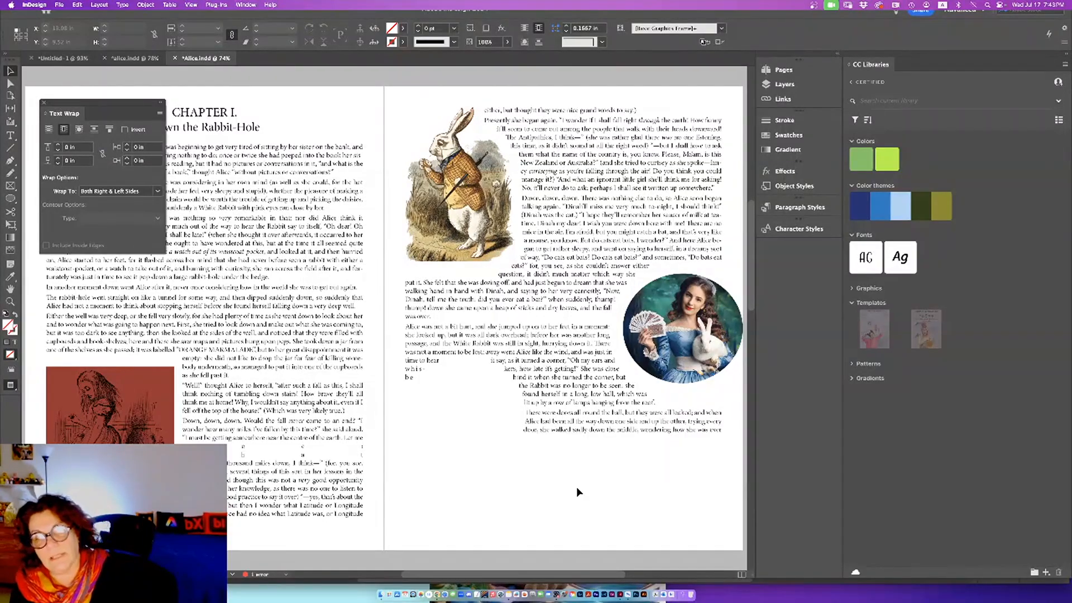
left_click(453, 215)
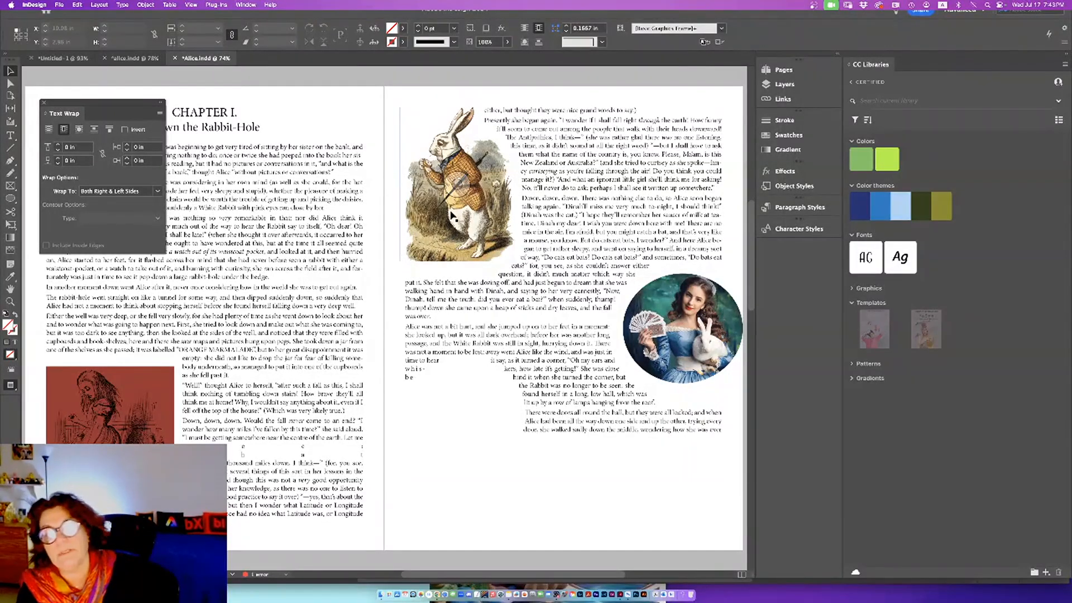
double_click(453, 222)
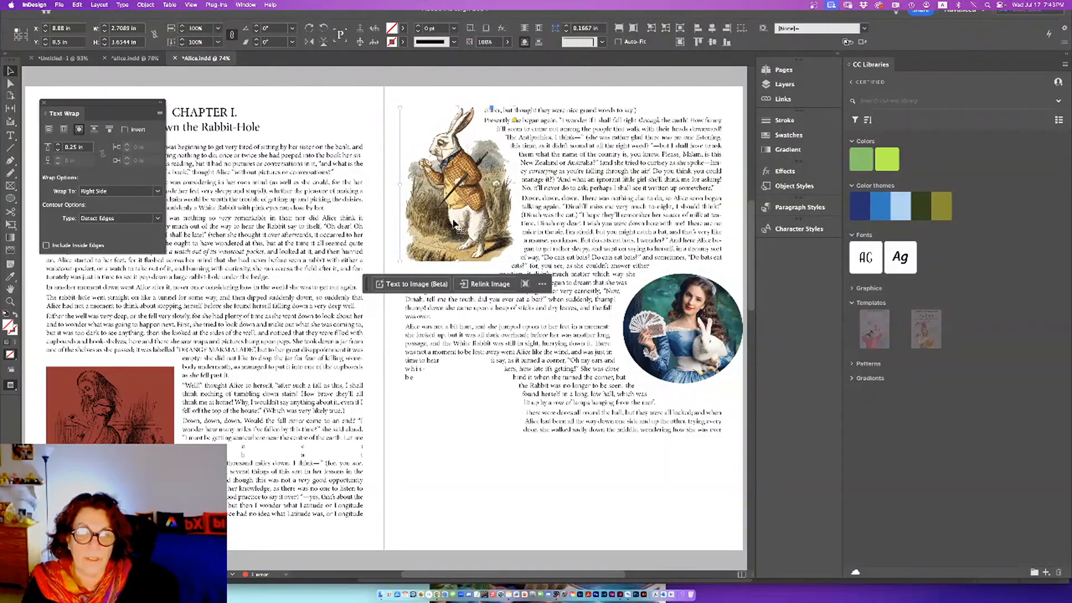
Select the circular picture of Alice holding cards and a rabbit on page 3, and review its link entry and available link commands.
left_click(687, 322)
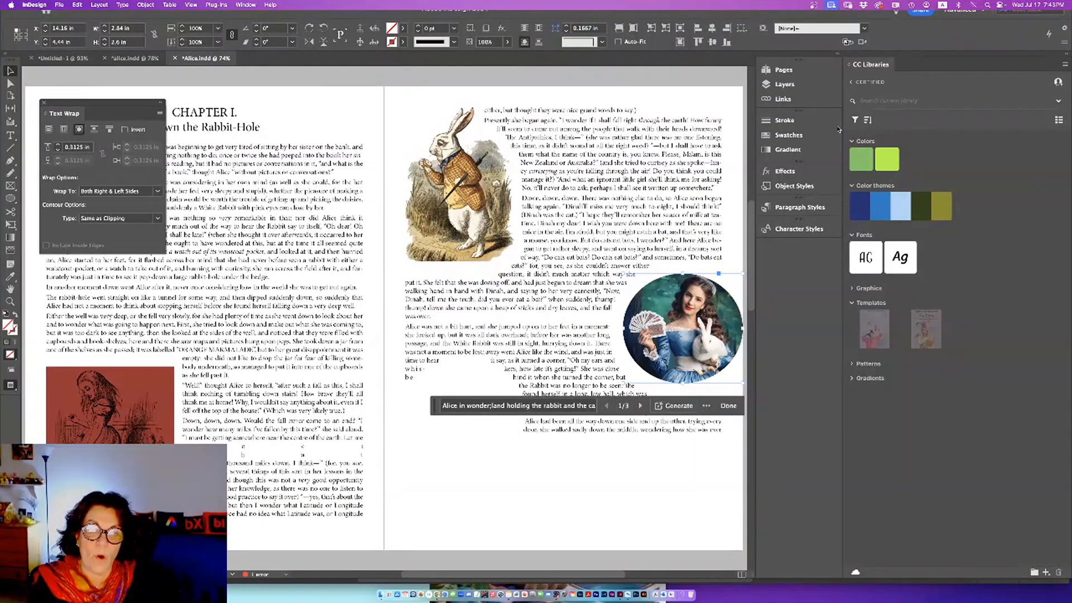
left_click(784, 100)
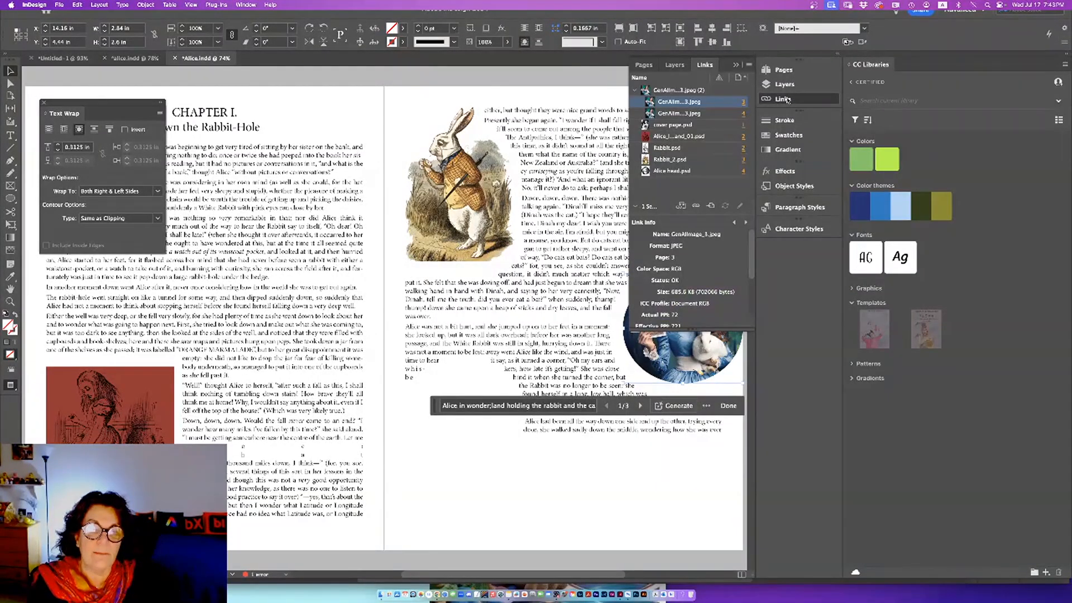
left_click(748, 65)
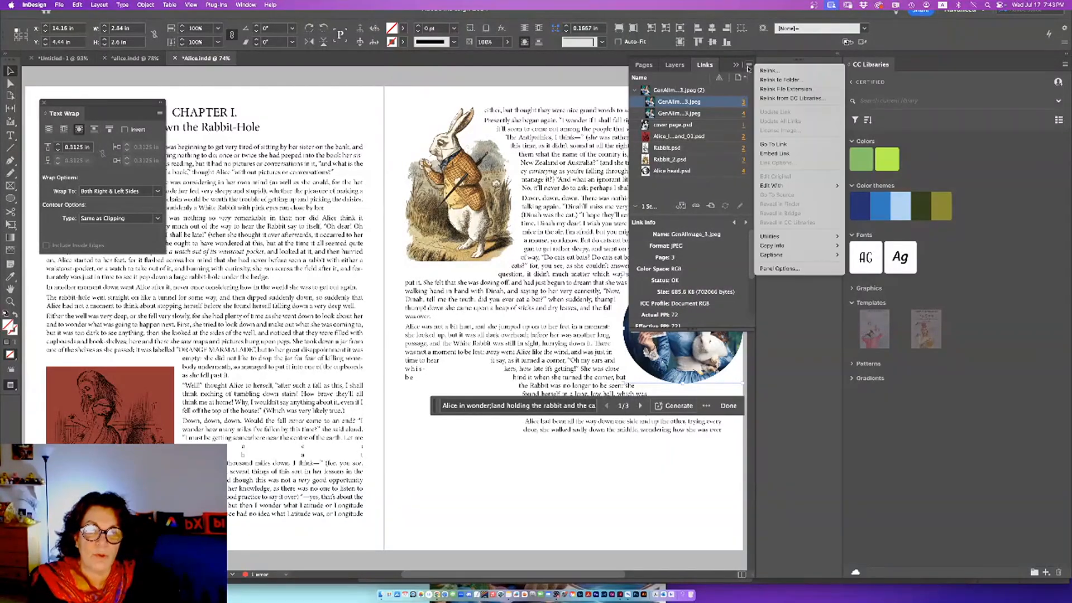
mouse_move(775, 186)
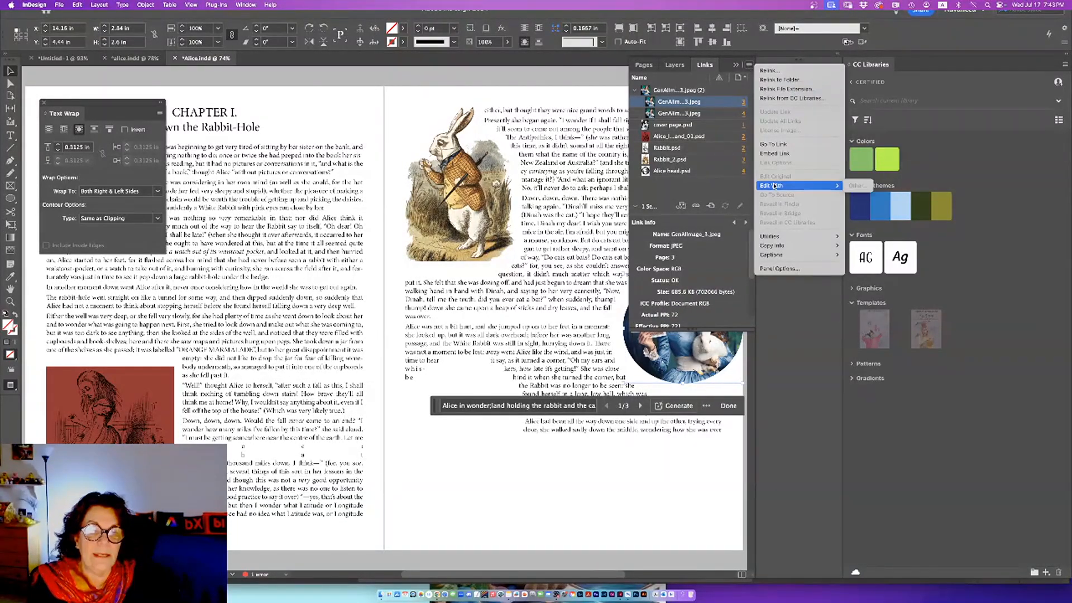
left_click(689, 364)
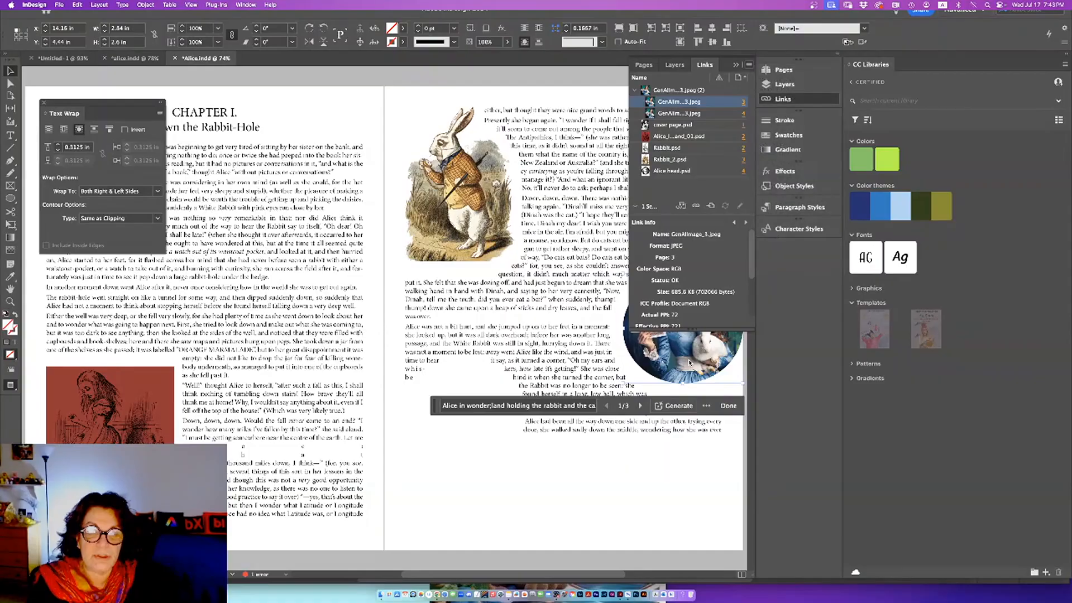
Embed the circular Alice picture's linked file, GenAIImage_3.jpeg, in the document and display its link information.
left_click(783, 99)
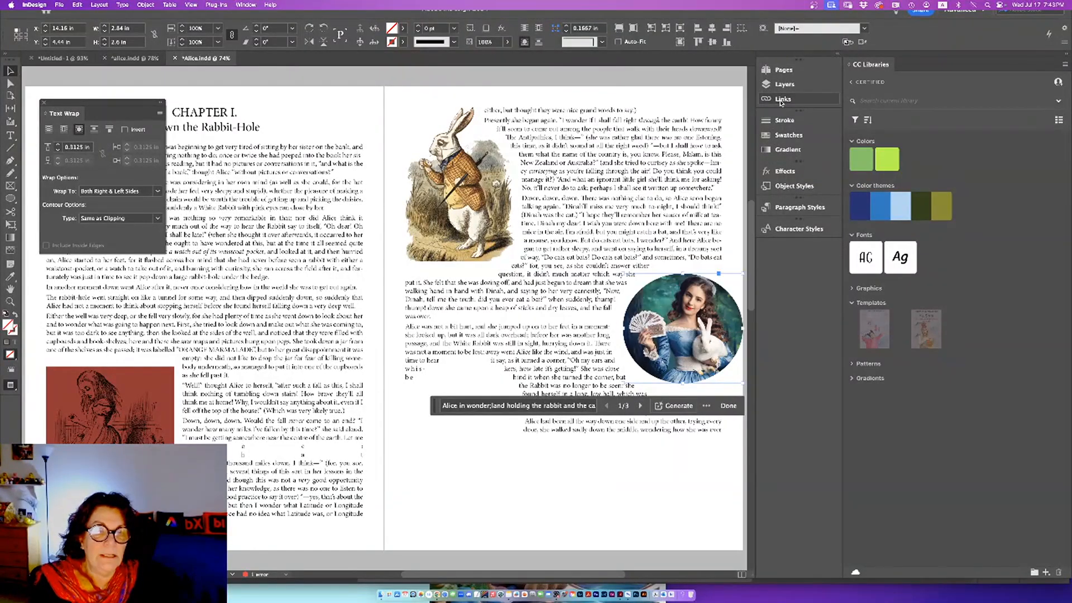
left_click(813, 99)
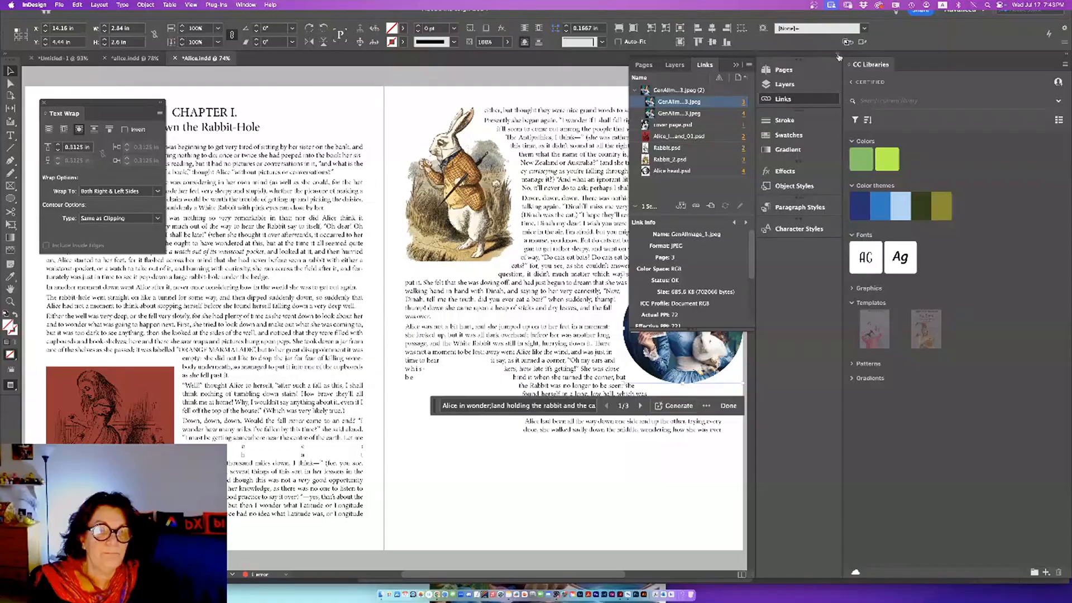
left_click(749, 65)
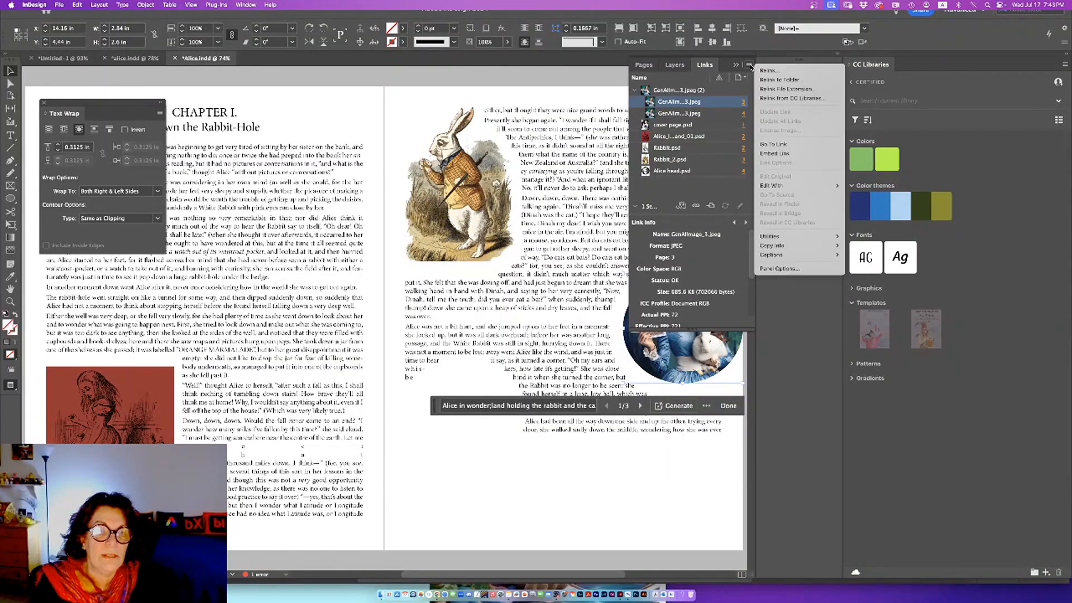
left_click(779, 154)
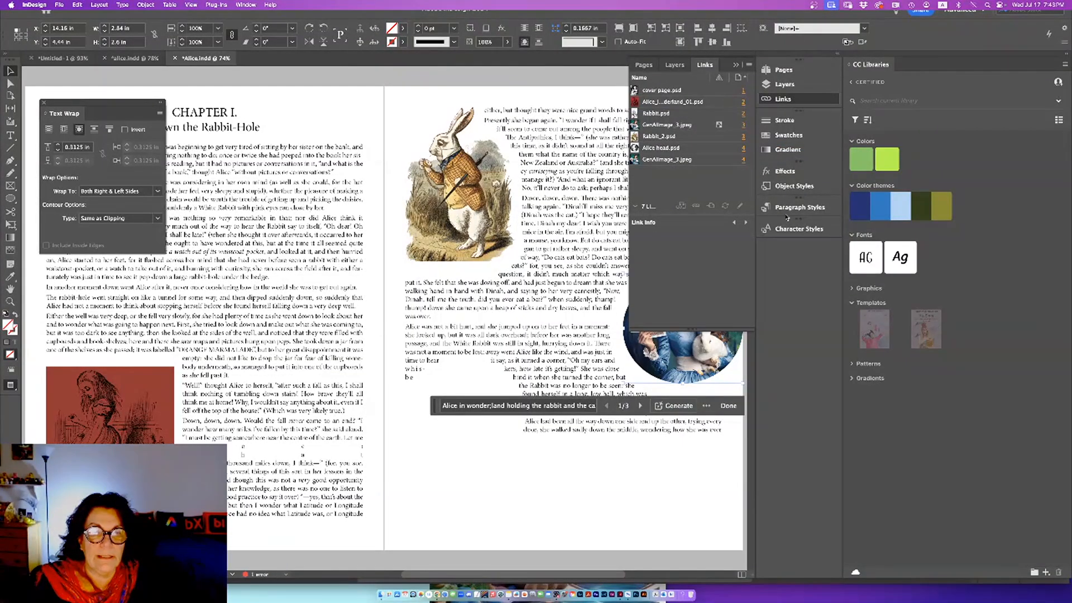
left_click(709, 126)
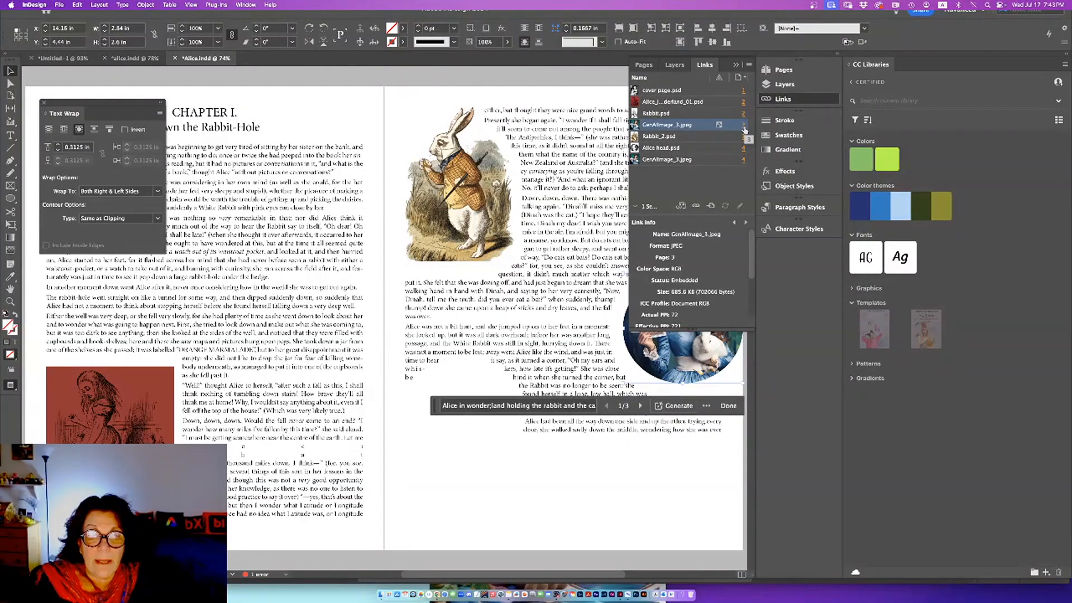
Check the document's page thumbnails, then hide them and deselect the text frame to leave the spread unobstructed.
left_click(686, 392)
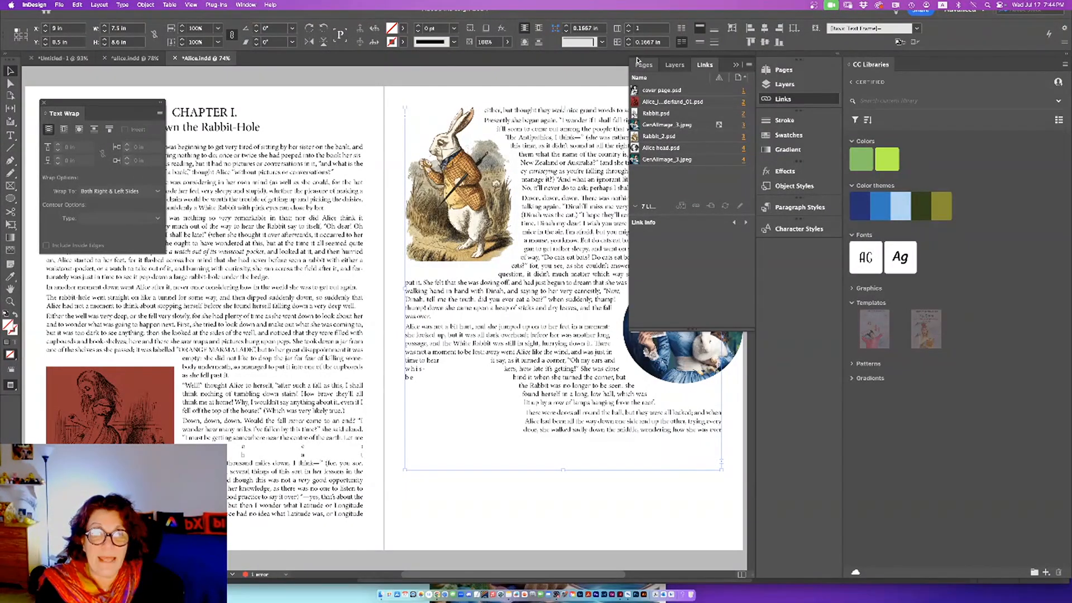
left_click_drag(643, 65, 789, 68)
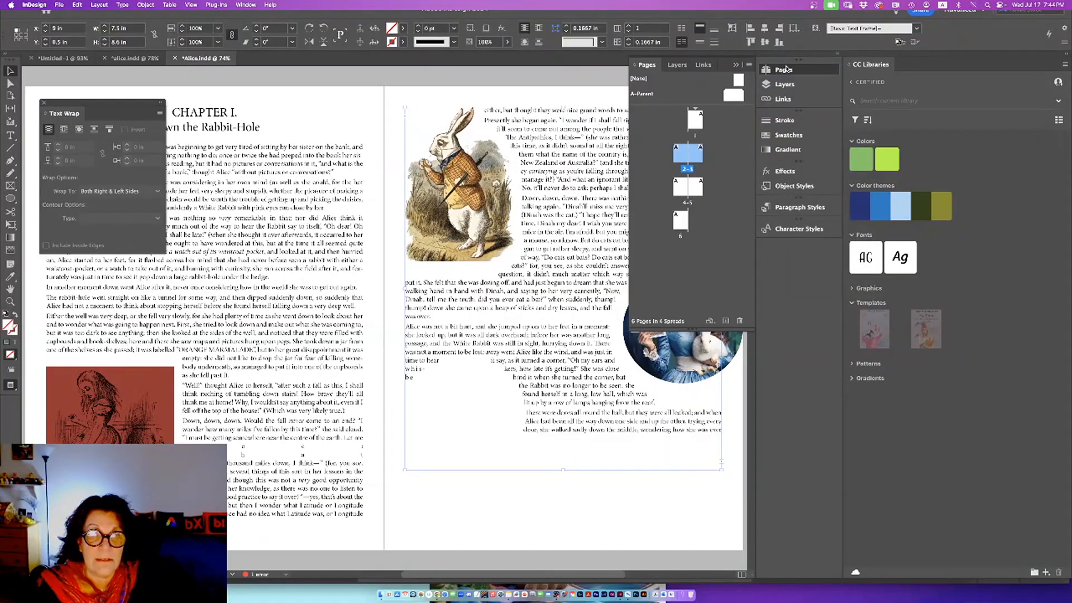
left_click(570, 525)
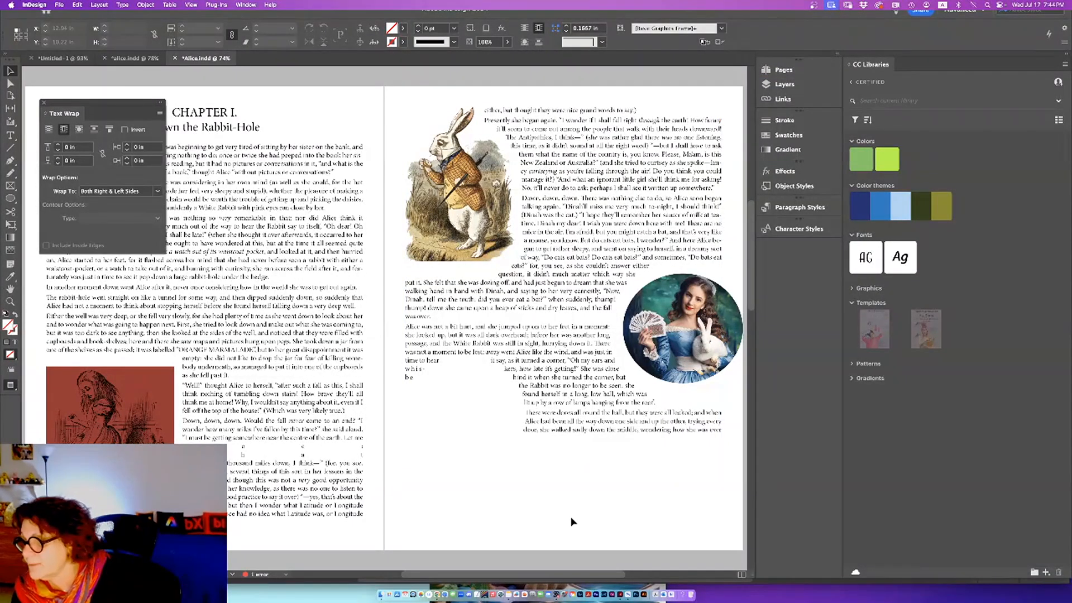